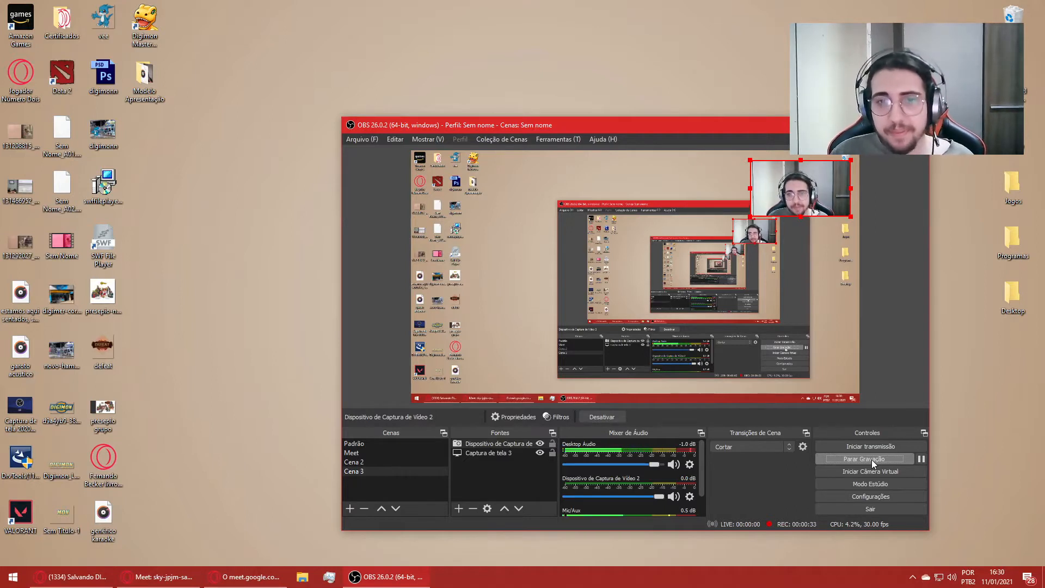
- Raise the Desktop Audio level to 0.0 dB in the audio mixer and minimize the recorder window
drag(654, 465, 667, 466)
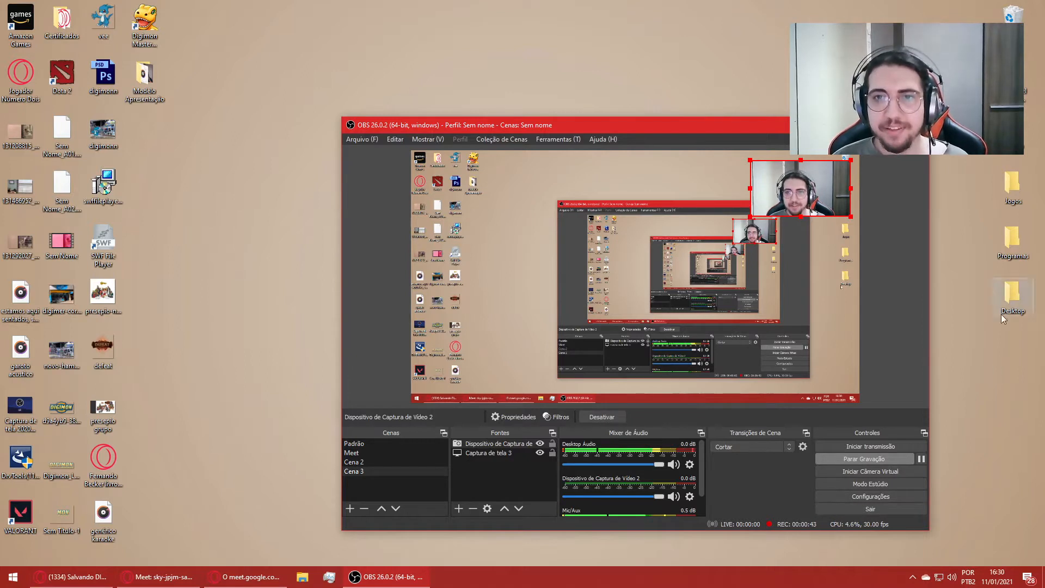
click(954, 233)
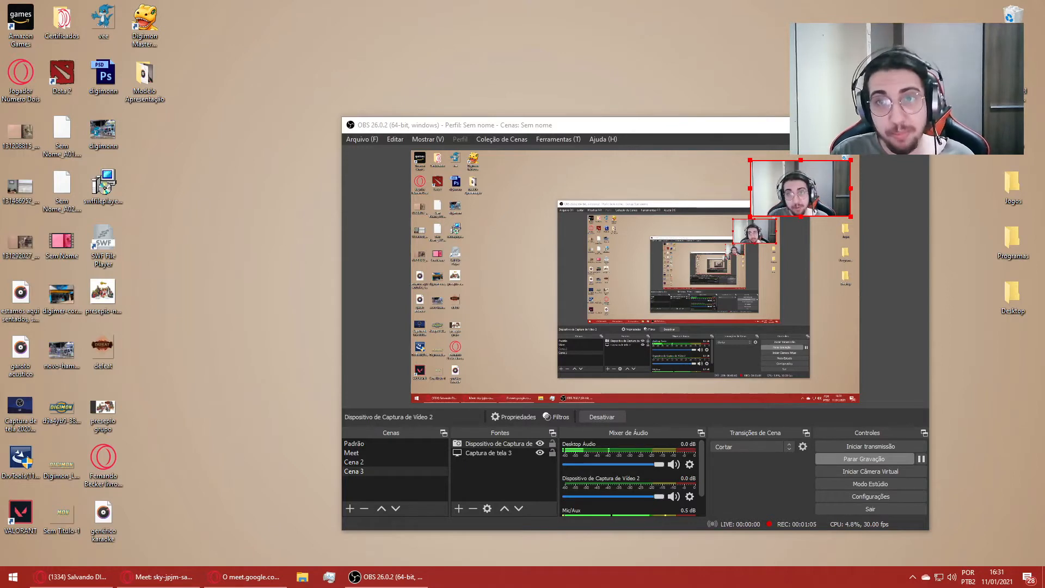
key(super+Down)
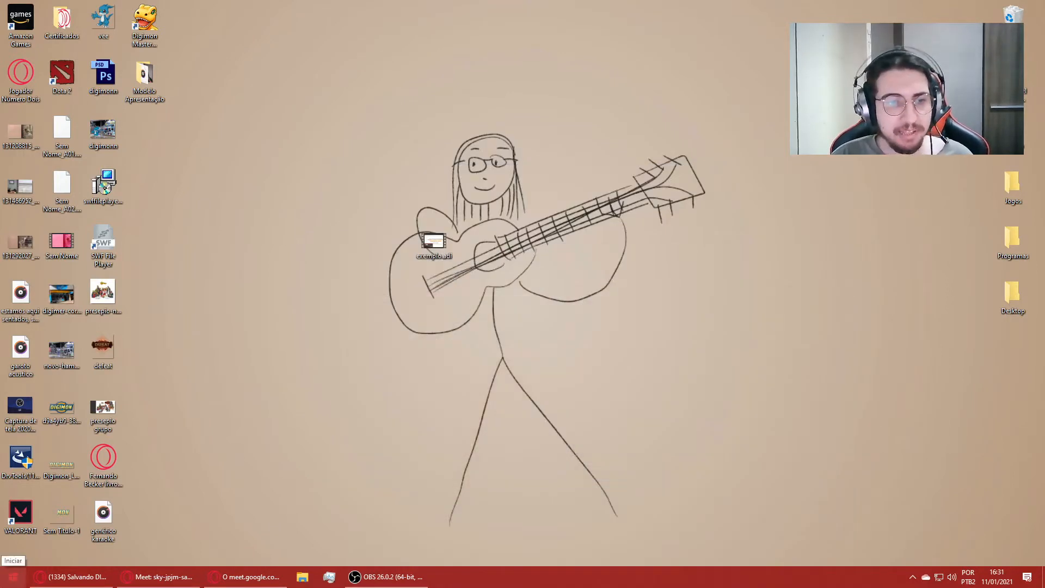
- Search the installed applications for "resolve" and launch Resolve
click(13, 577)
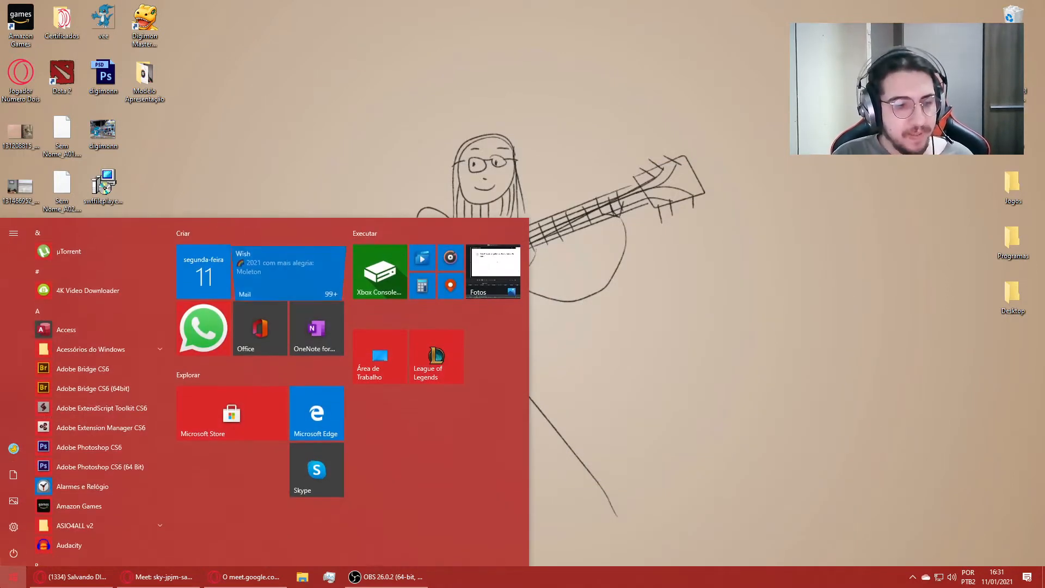
text(resolve)
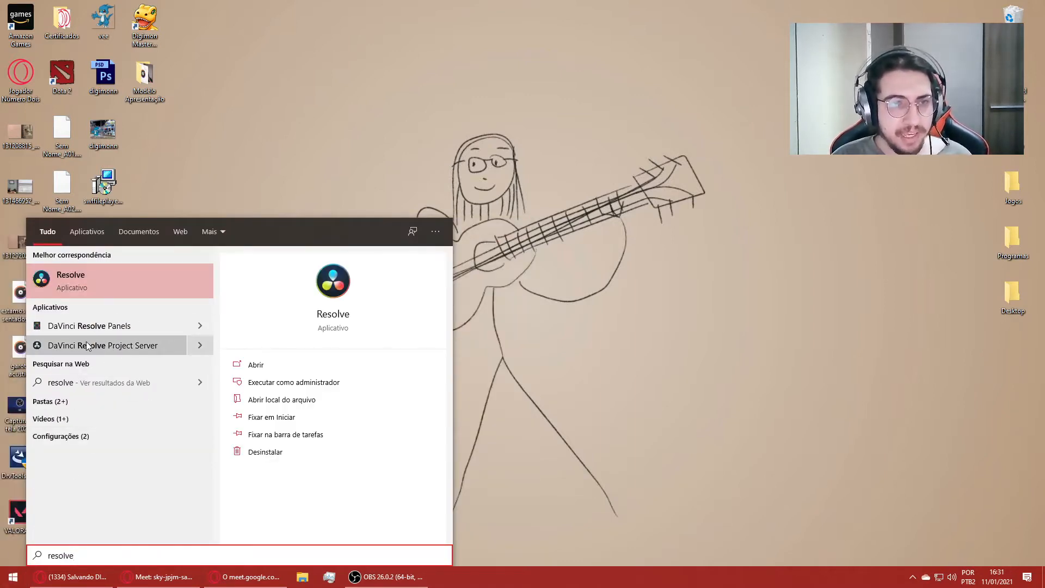
click(85, 293)
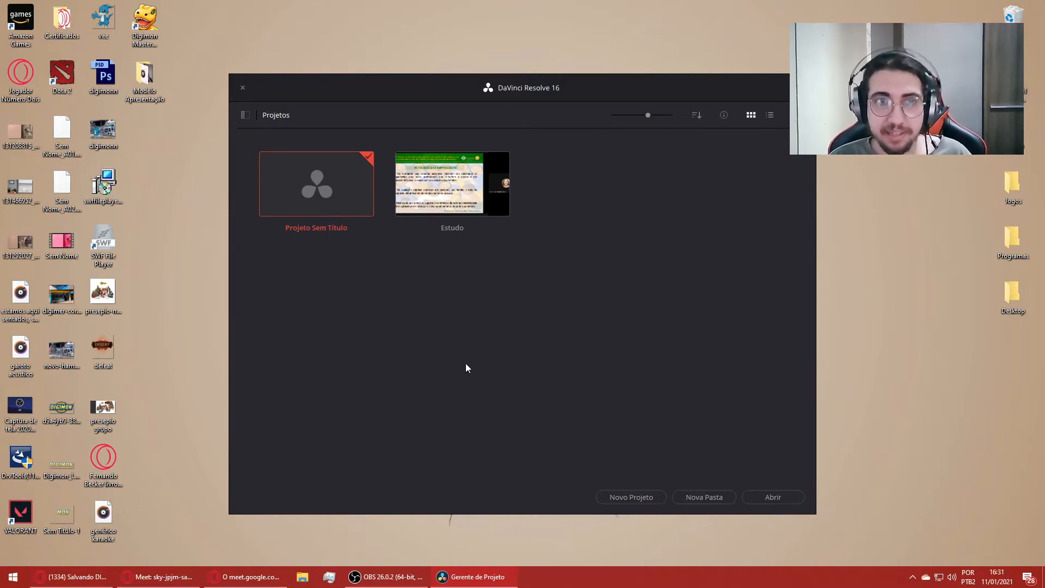
- Switch to the Opera browser, search for "da vinci resolve" in a new tab and open Blackmagic Design's DaVinci Resolve 17 page
mouse_move(249, 581)
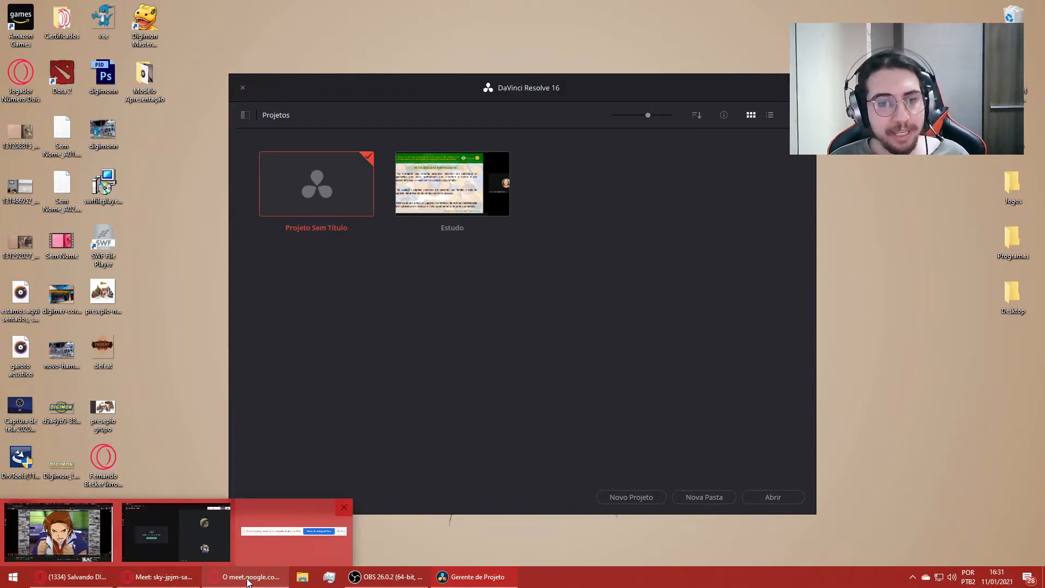
click(188, 585)
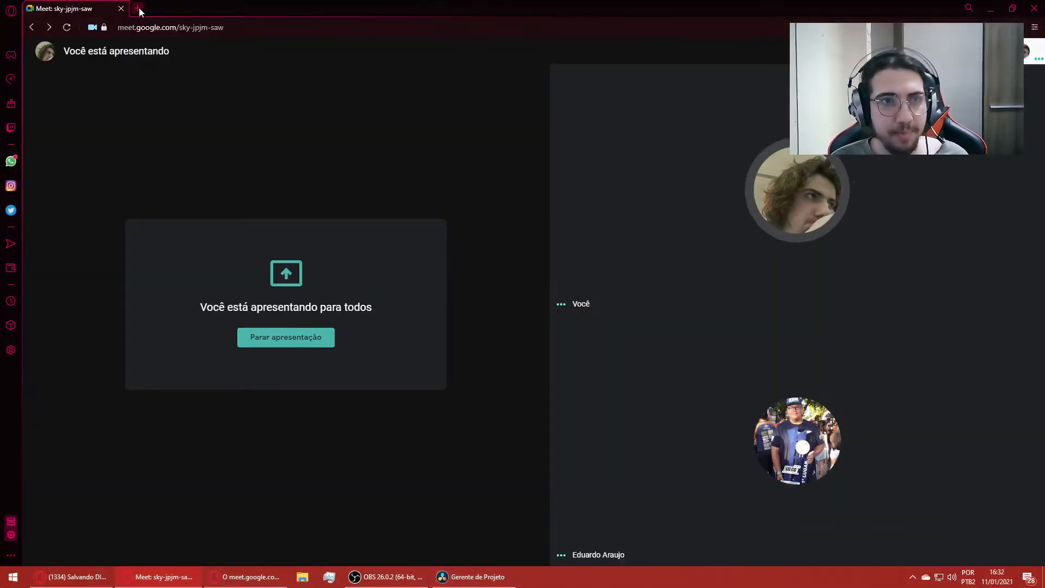
click(139, 8)
text(da )
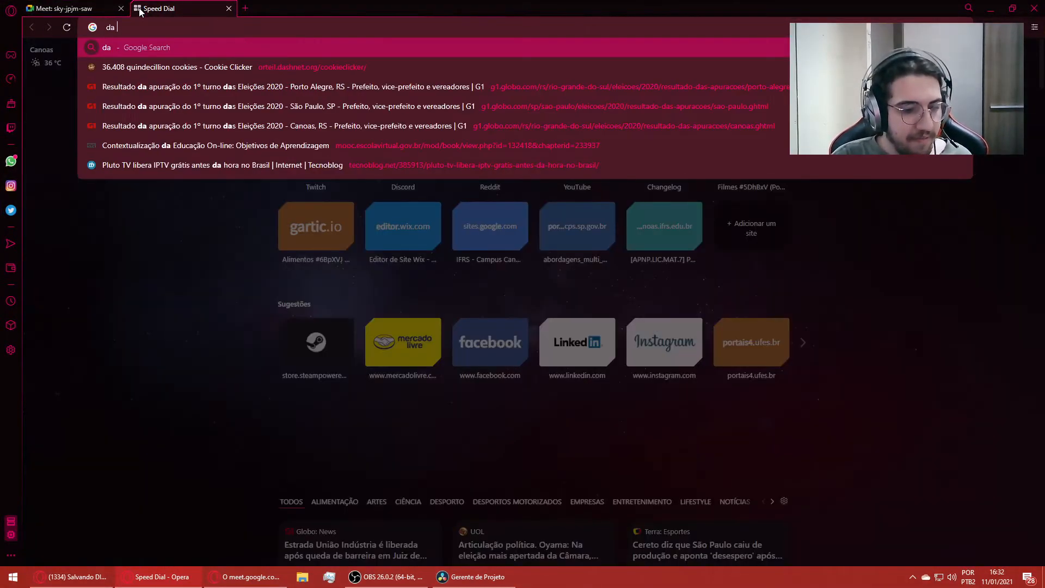
text(vinci resolve)
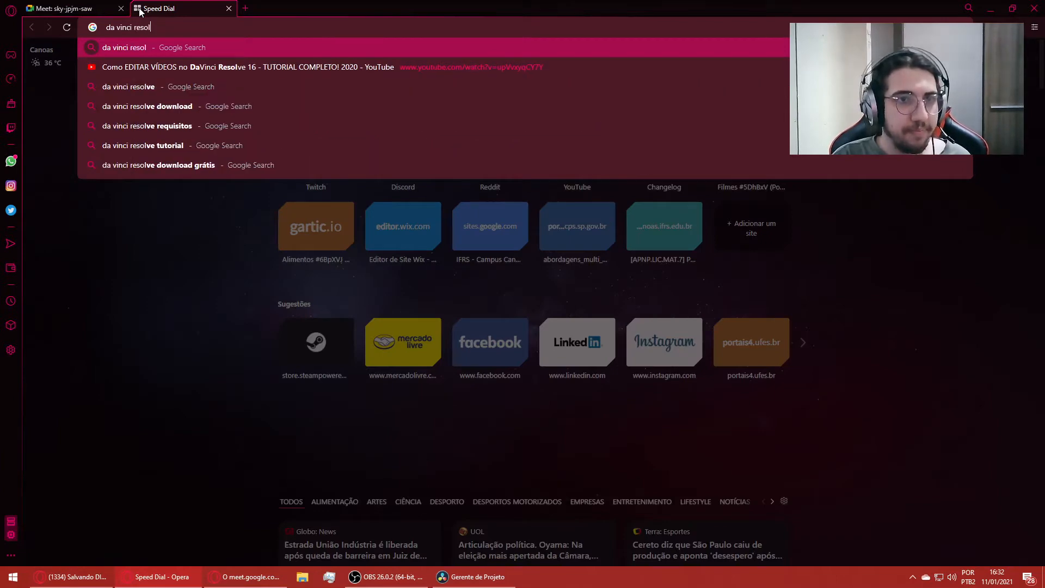
key(Return)
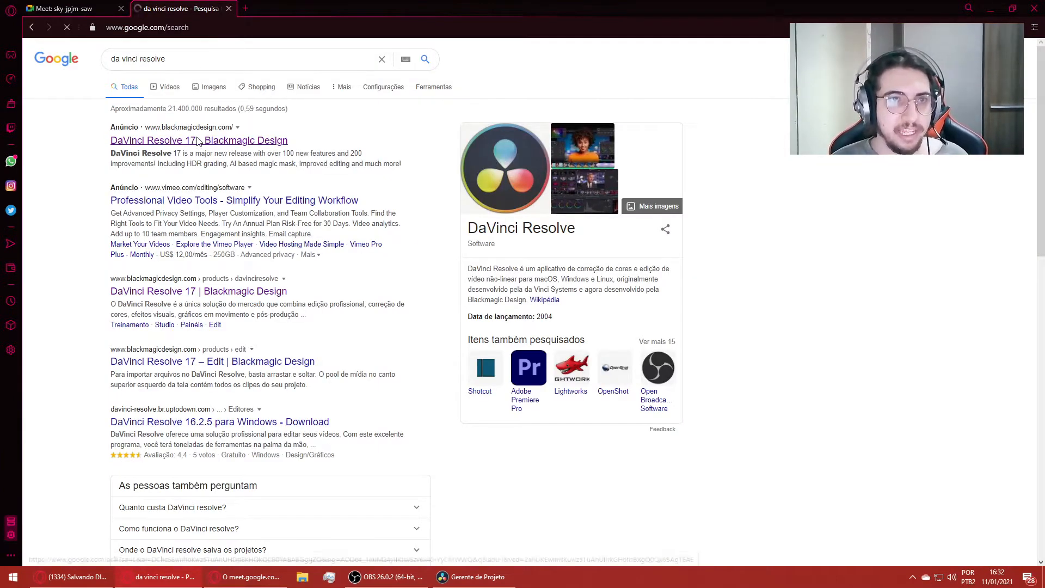
click(227, 143)
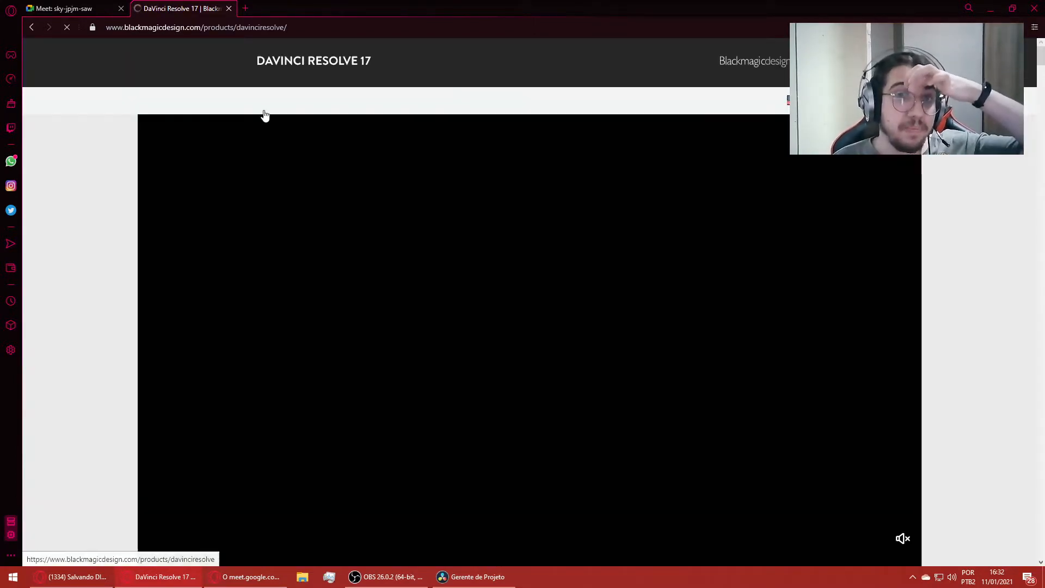
- Open the page's download options, compare versions 17 Beta and 16, and choose DaVinci Resolve 16 for Windows
scroll(364, 209, down, 8)
scroll(345, 260, up, 1)
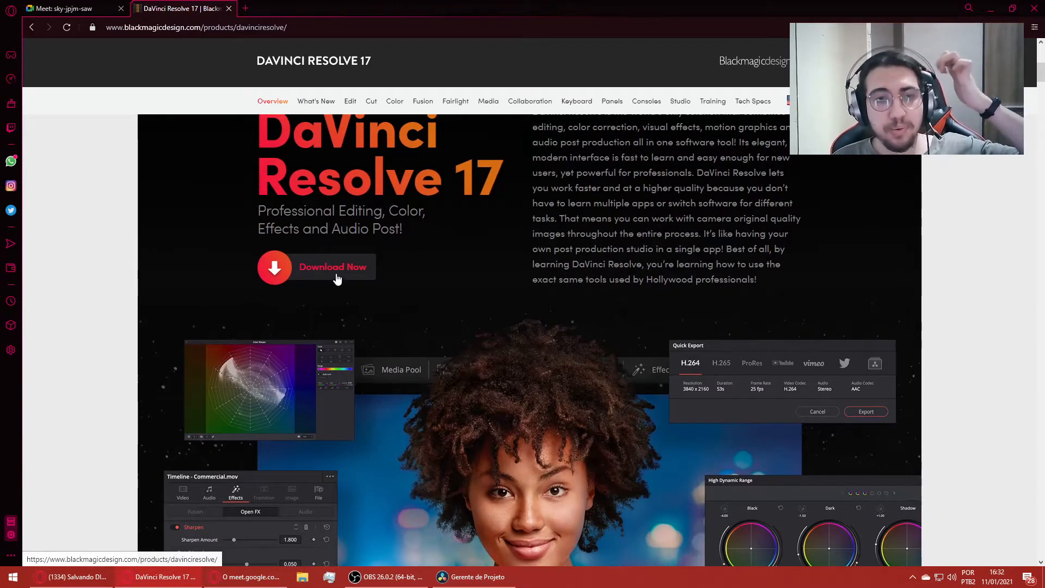
click(338, 276)
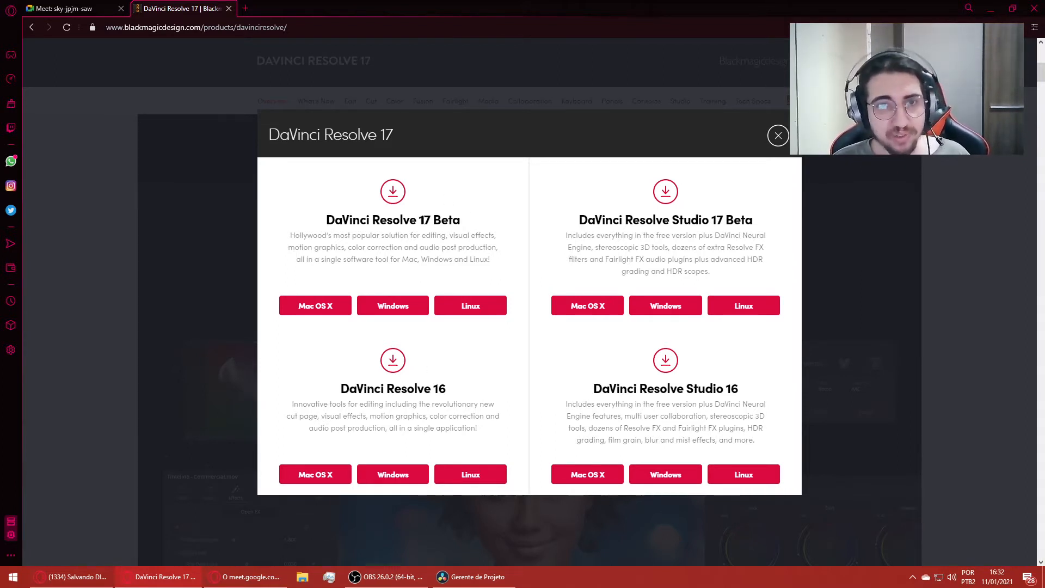
drag(421, 220, 461, 221)
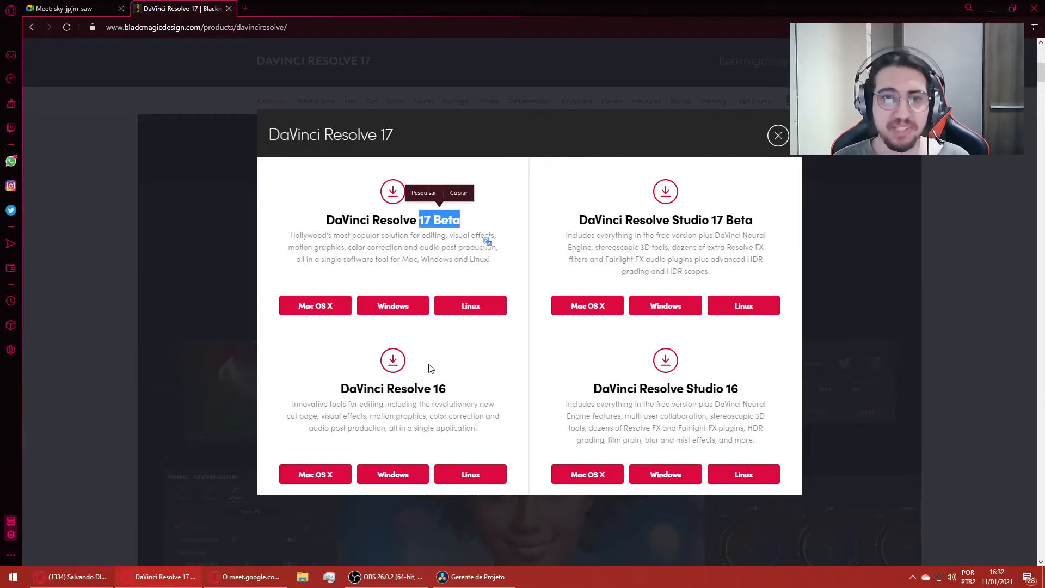
click(438, 387)
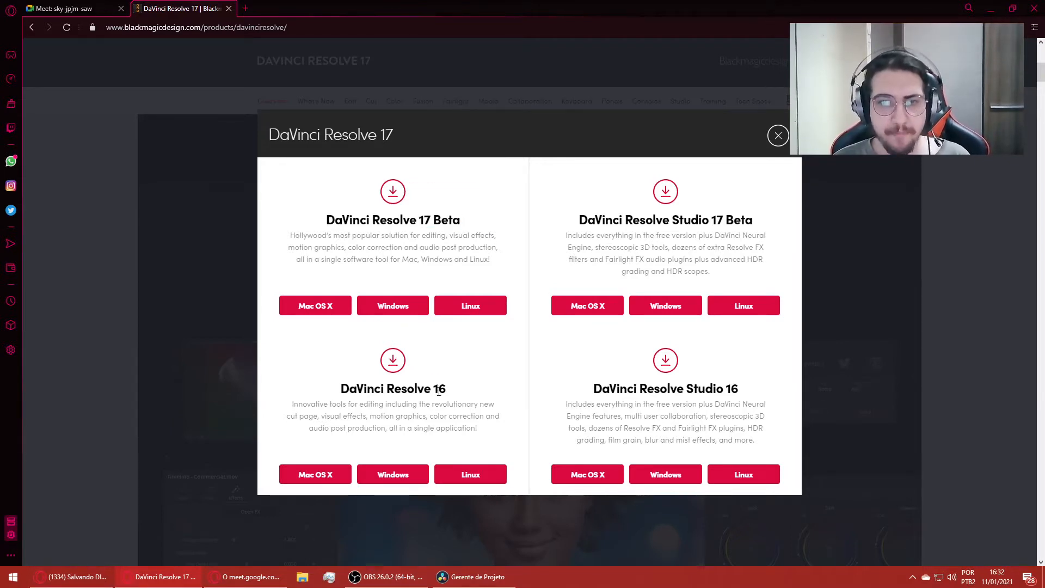
double_click(438, 390)
click(392, 474)
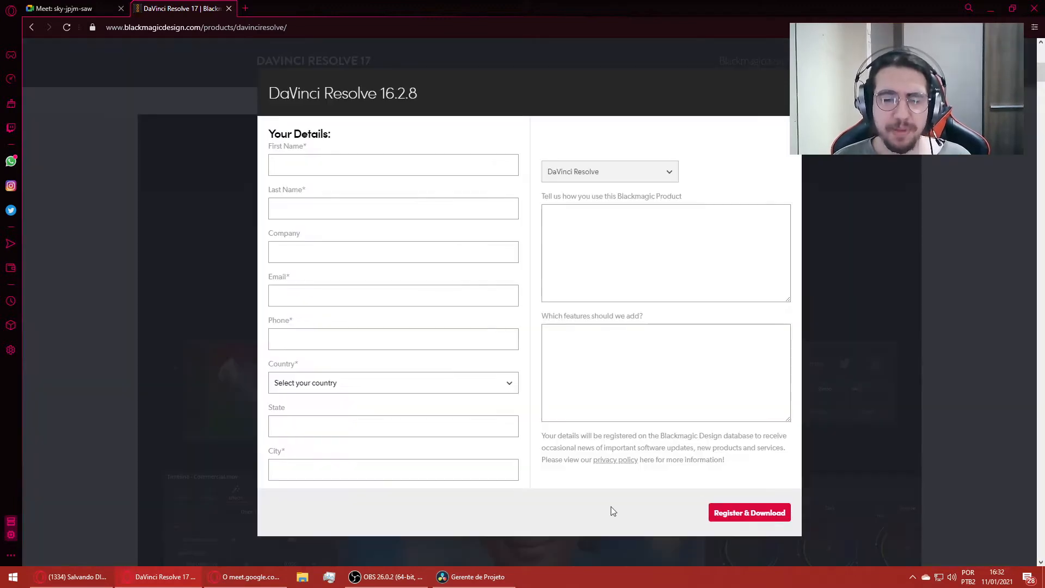
- Look over the registration form's name and company fields, close the form and its tab, and return to the Resolve project manager
click(275, 161)
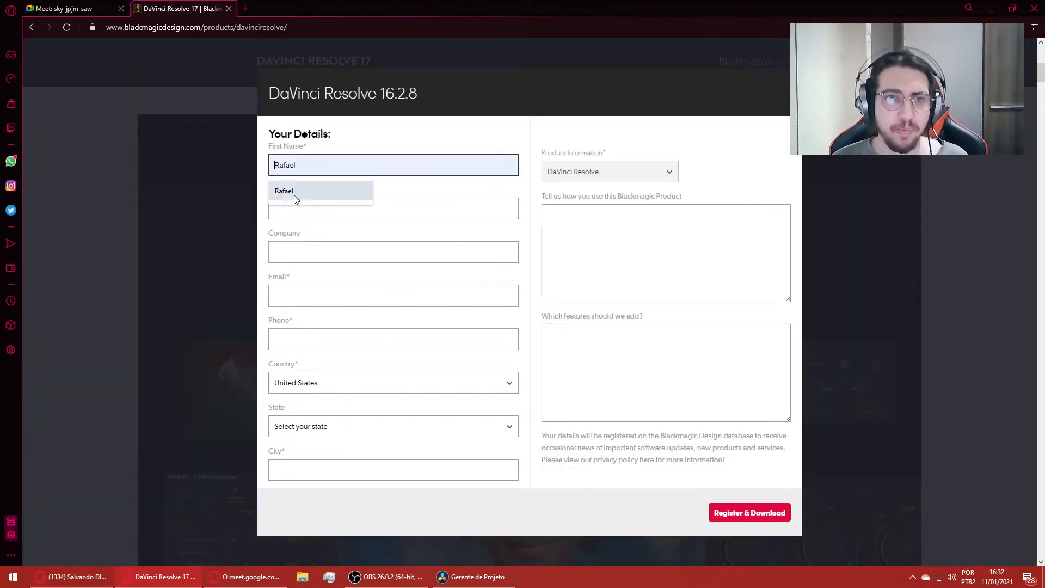
click(329, 211)
click(422, 251)
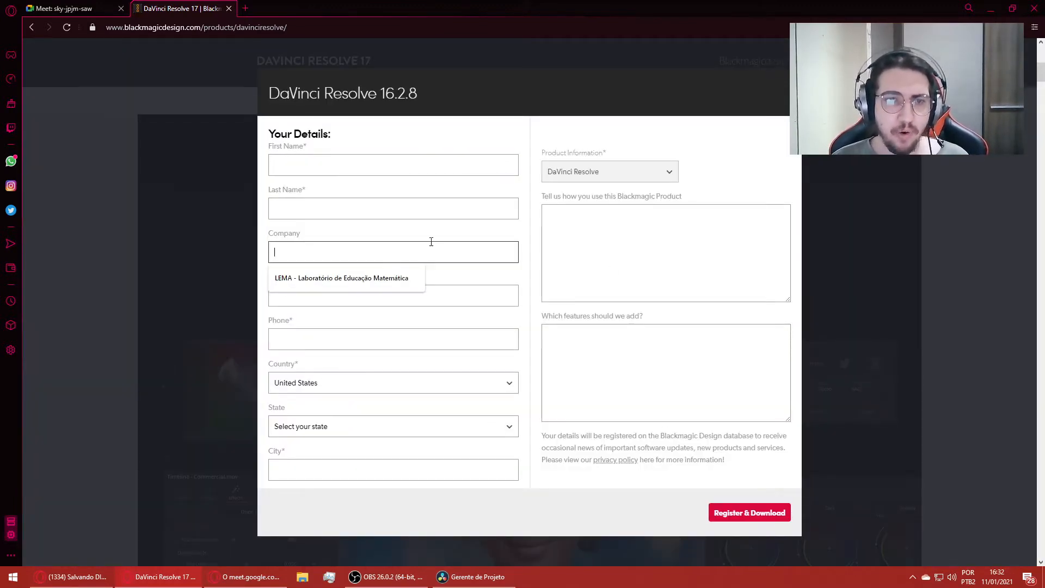
click(807, 255)
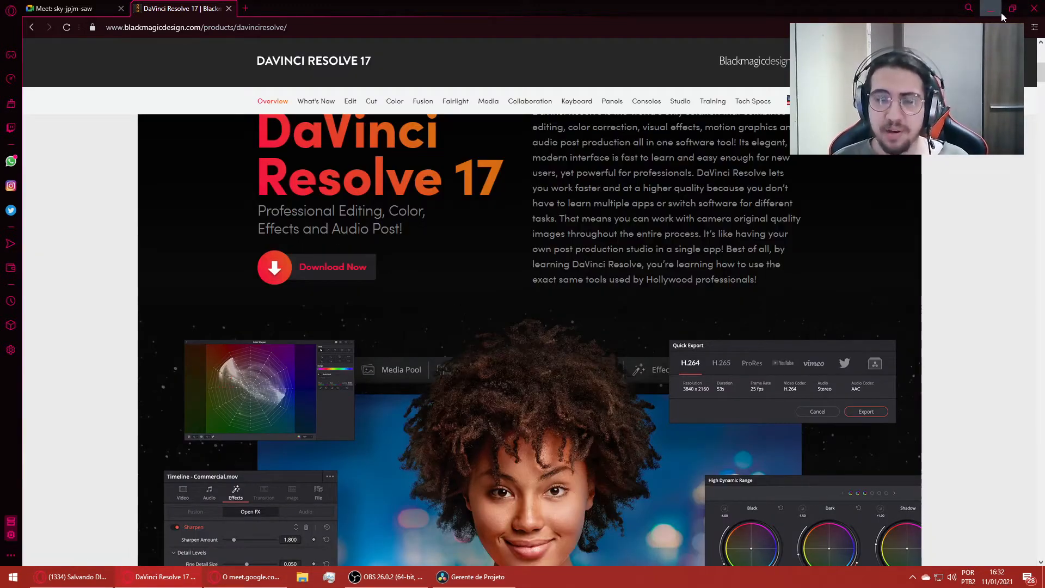
click(228, 8)
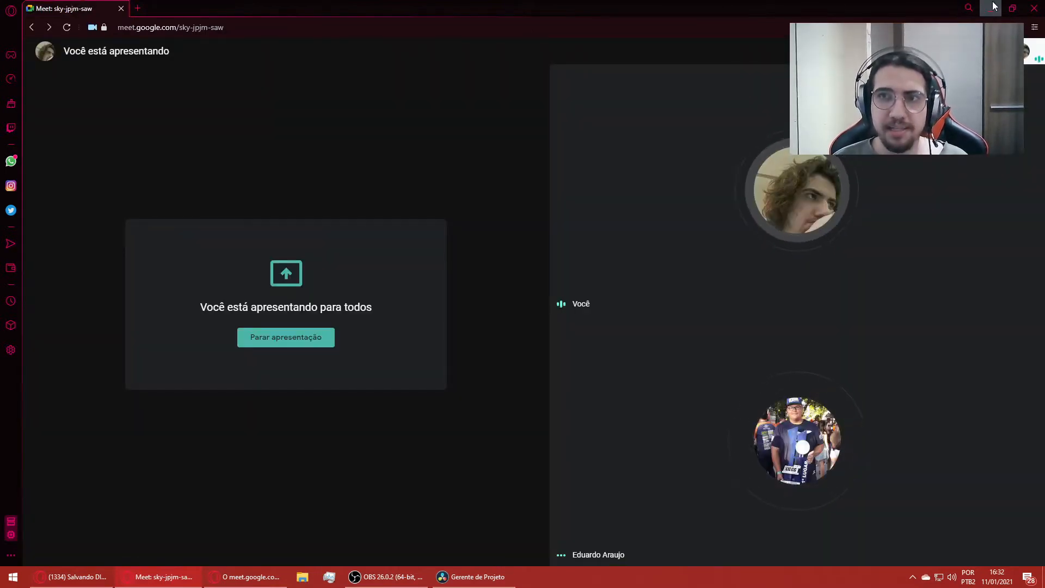
click(992, 8)
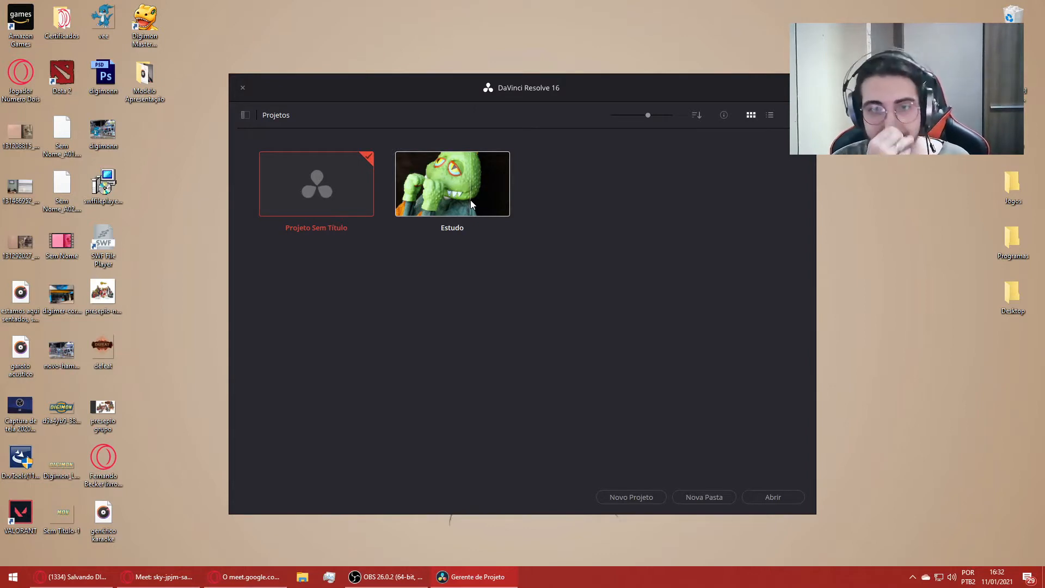
- Create a new project named "Apresentação Mooc"
click(656, 497)
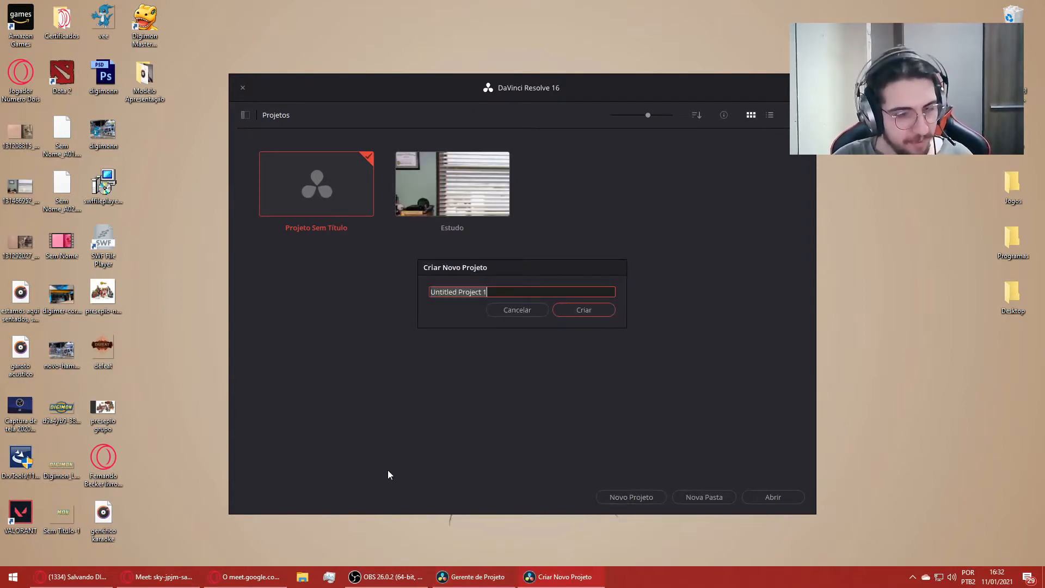
text(Apresentaçãoi)
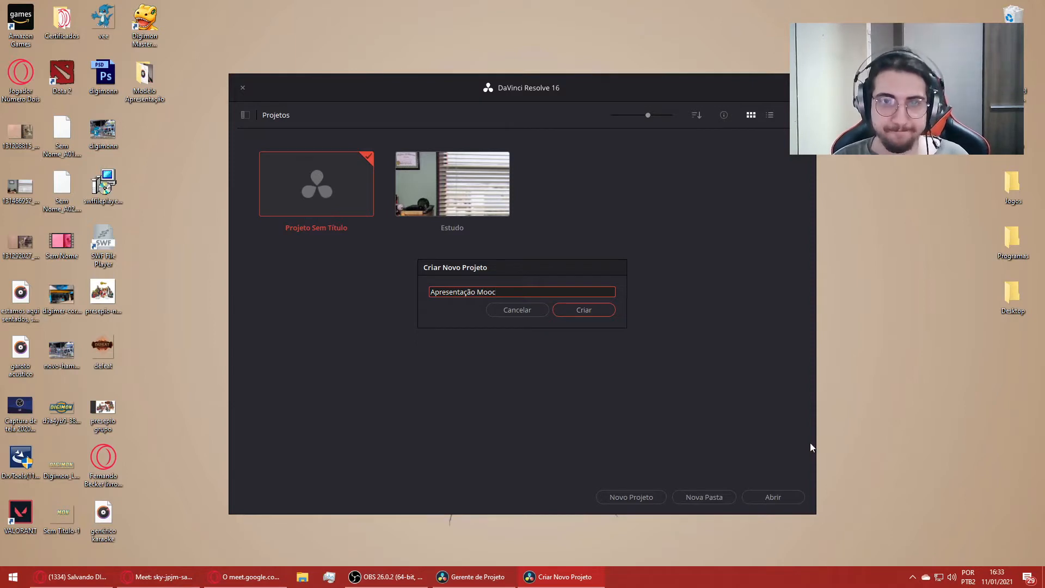
click(588, 313)
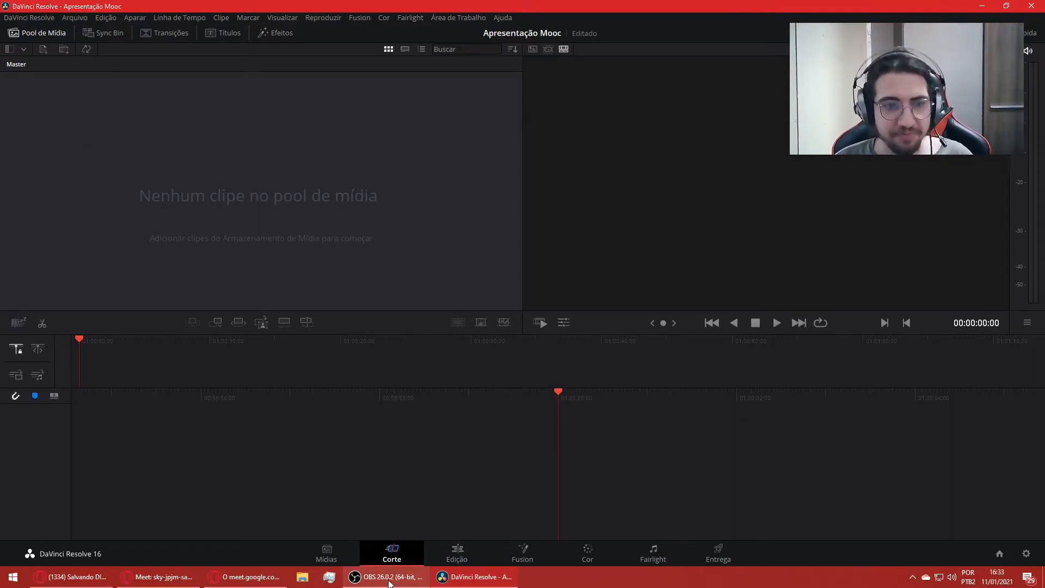
- Open the Modelo Apresentação folder from the desktop and select all four files in it
mouse_move(390, 583)
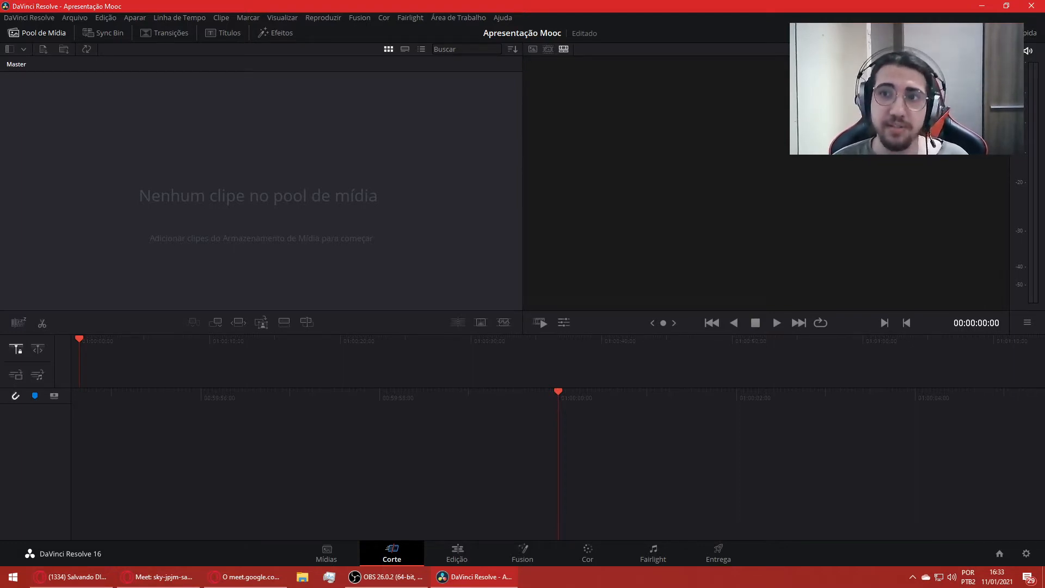
click(986, 6)
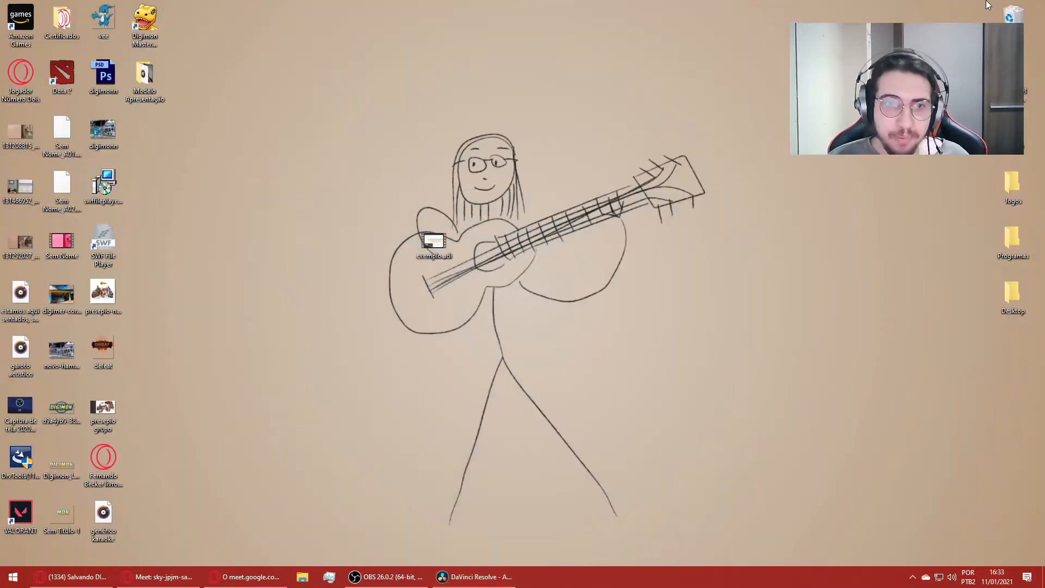
double_click(148, 102)
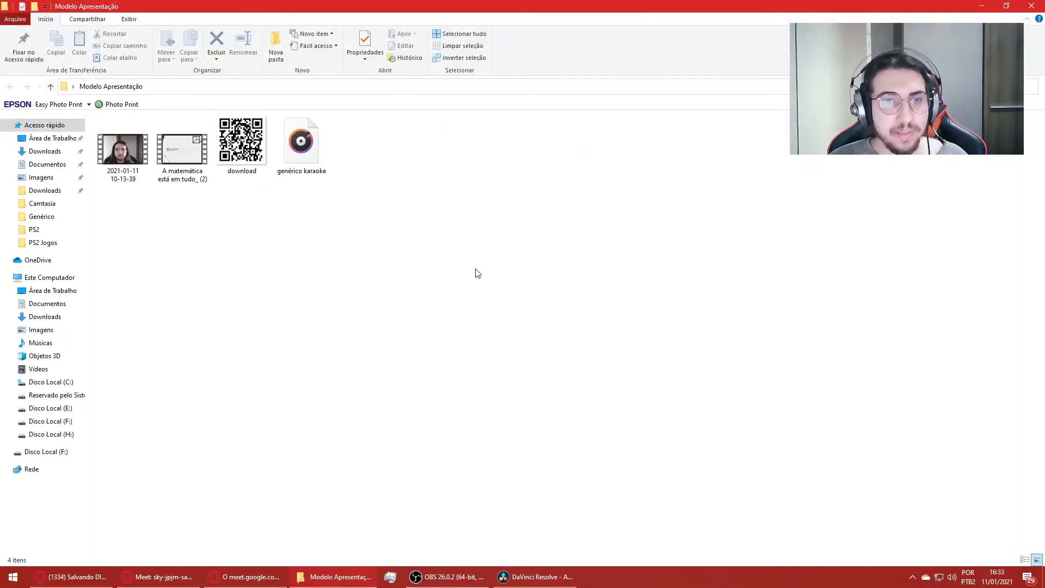
drag(478, 274, 217, 273)
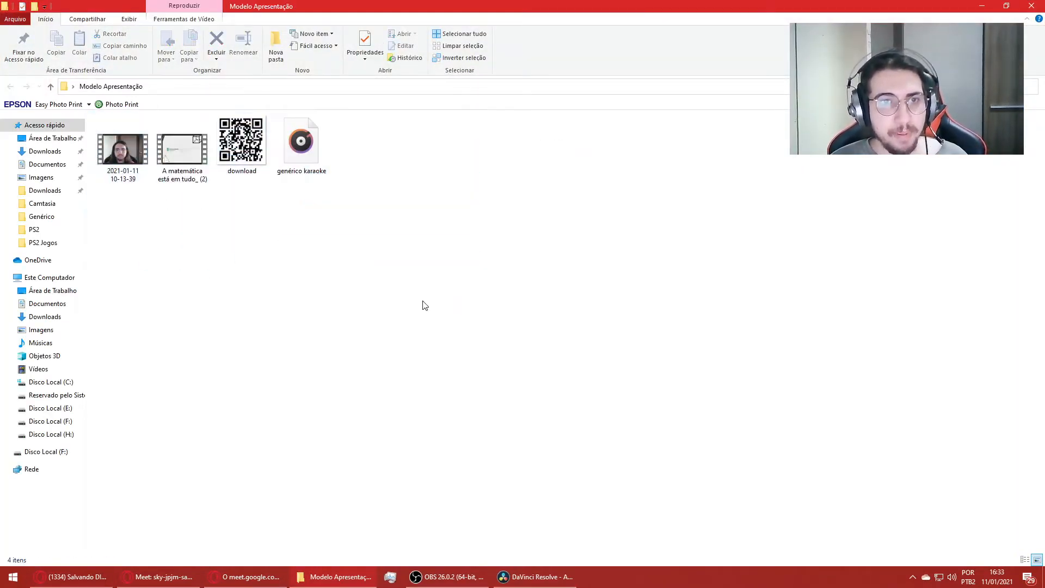
drag(393, 278, 84, 97)
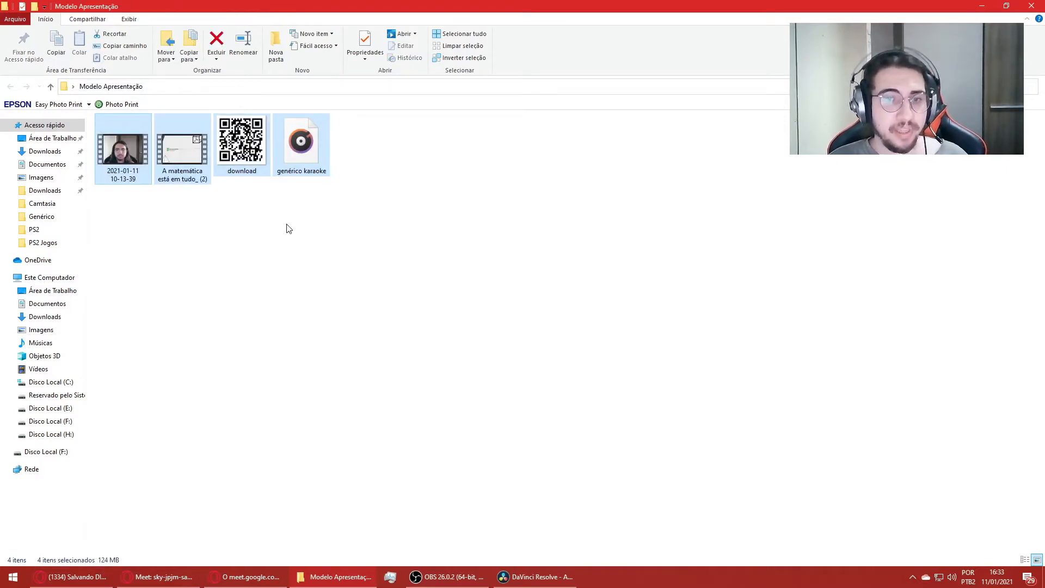
- Import the four selected files into the project's media pool on the Mídias page and switch to the Corte page
drag(124, 158, 261, 203)
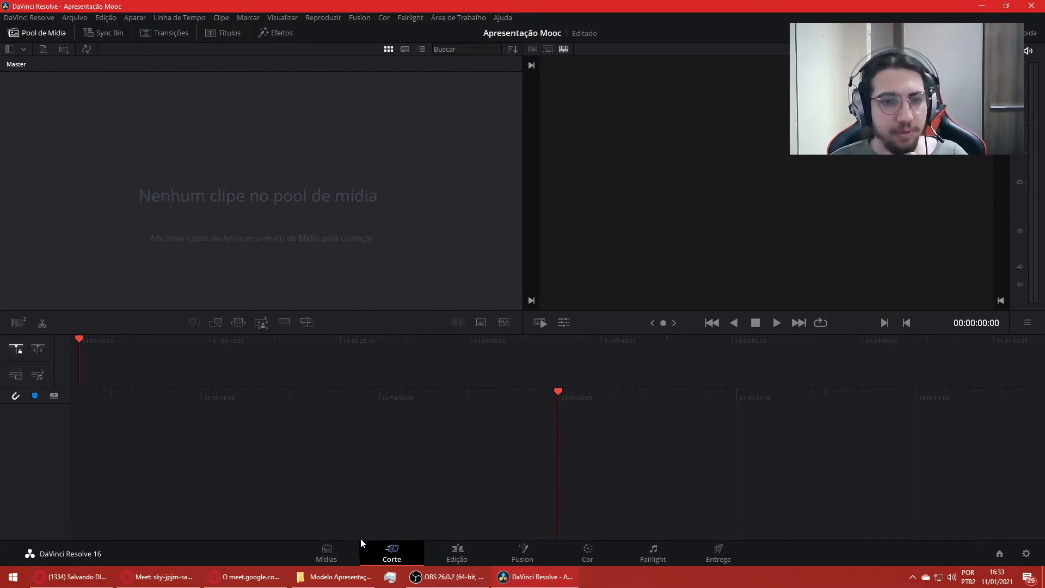
click(330, 551)
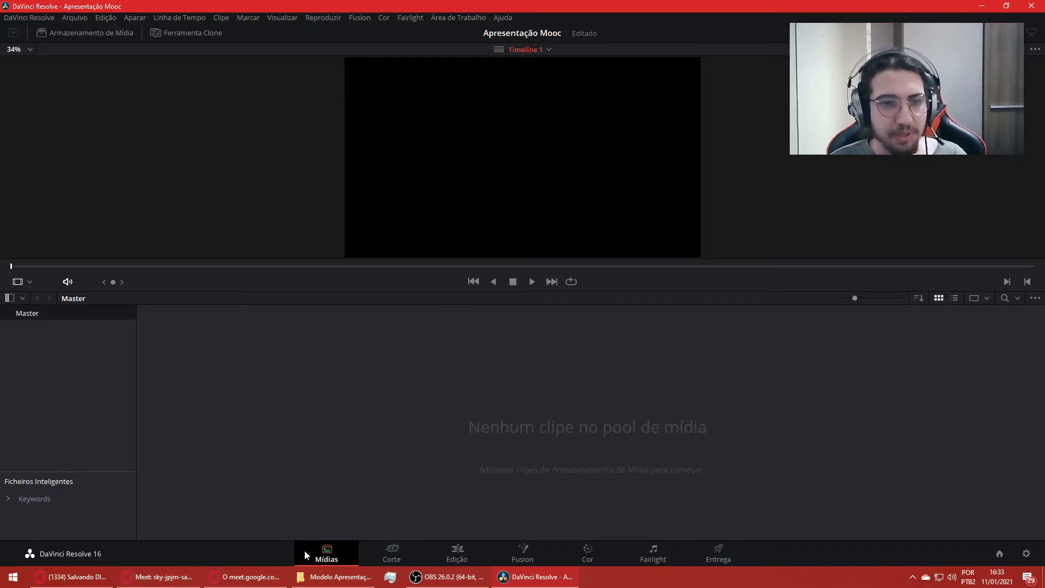
click(337, 577)
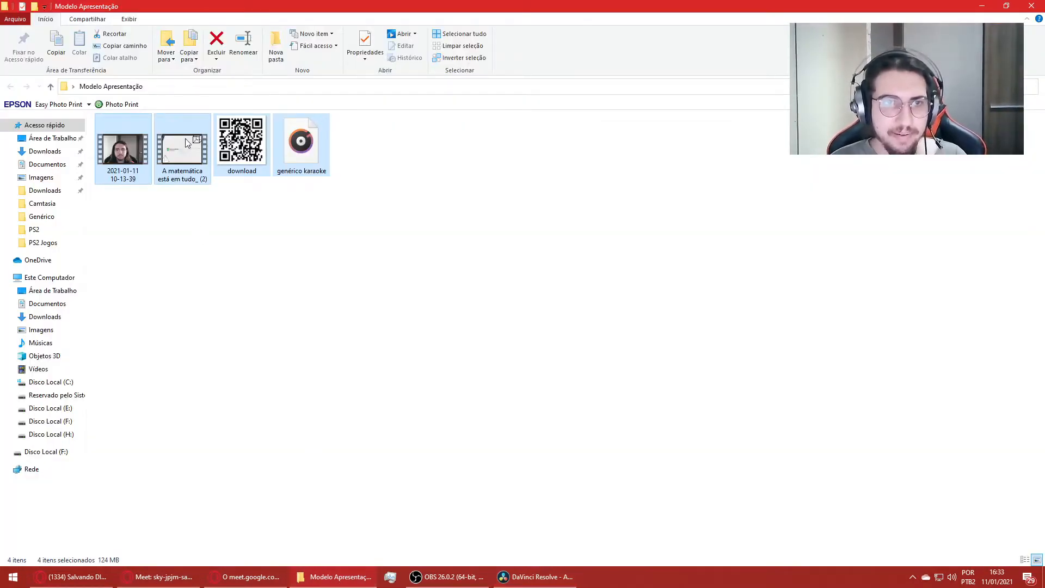
drag(188, 143, 482, 403)
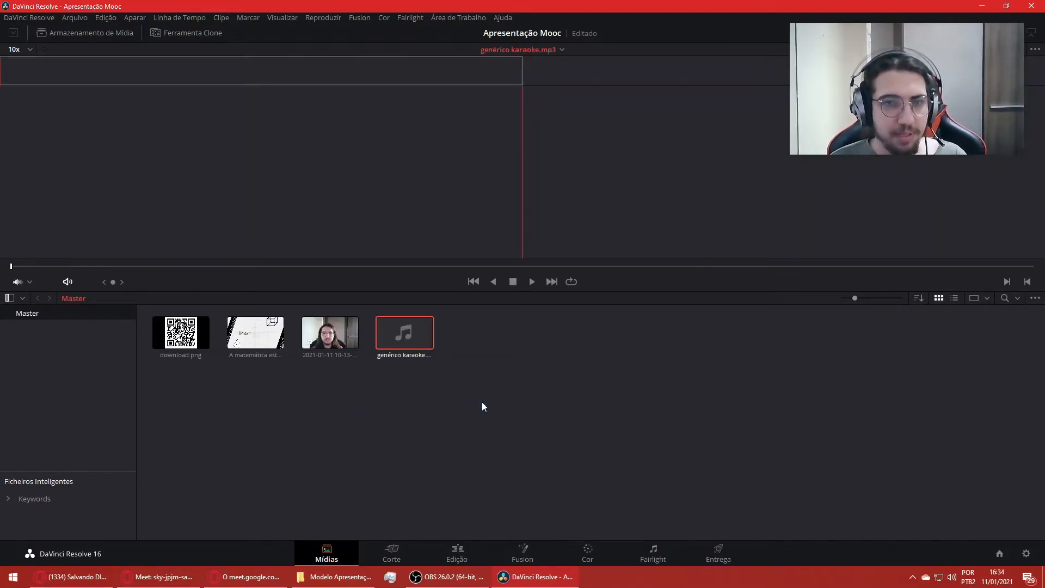
click(386, 559)
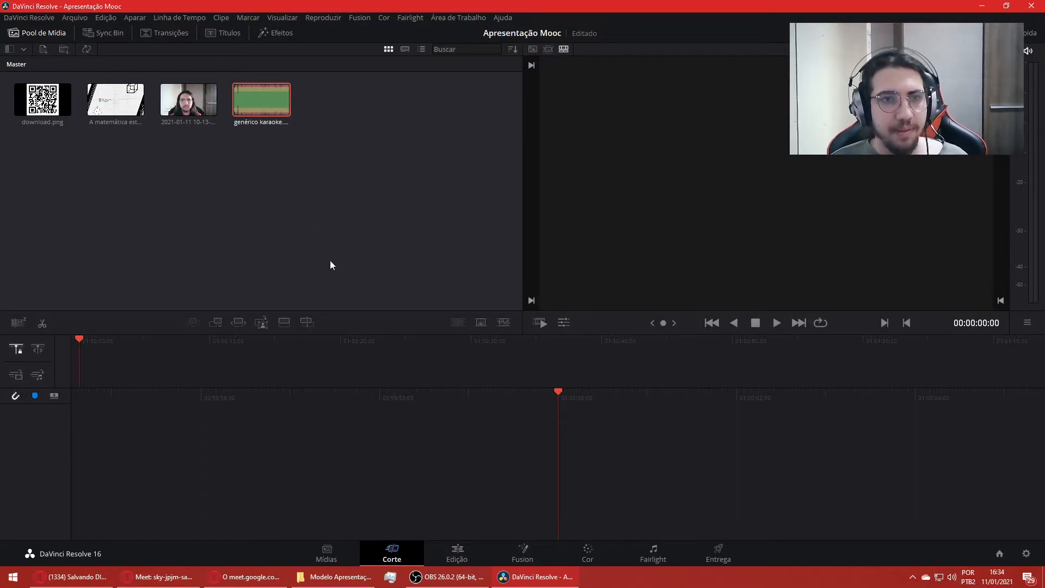
- Look over the Edição and Corte pages, then return to the imported files on the Mídias page
click(456, 553)
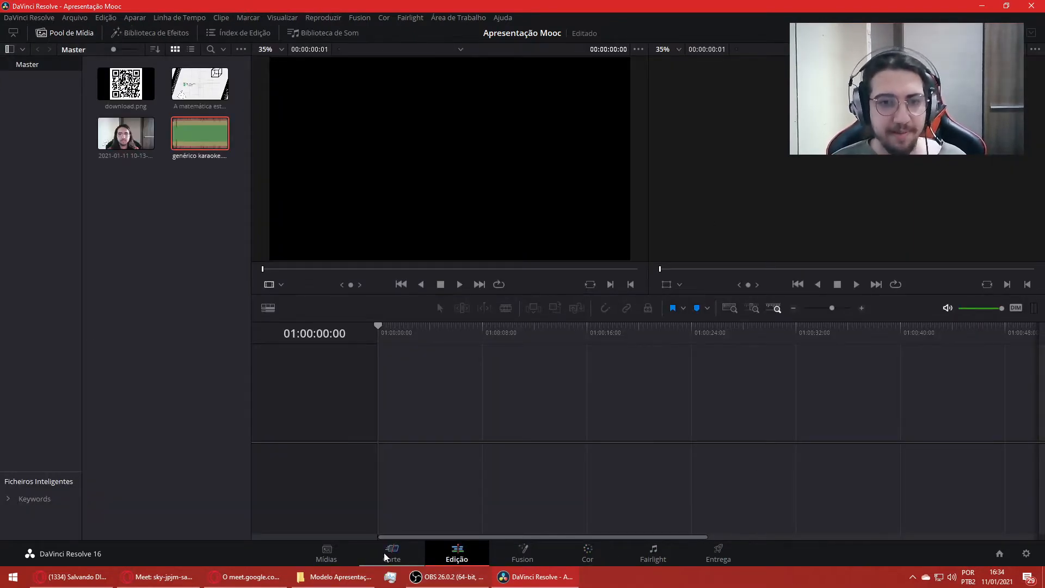
click(384, 553)
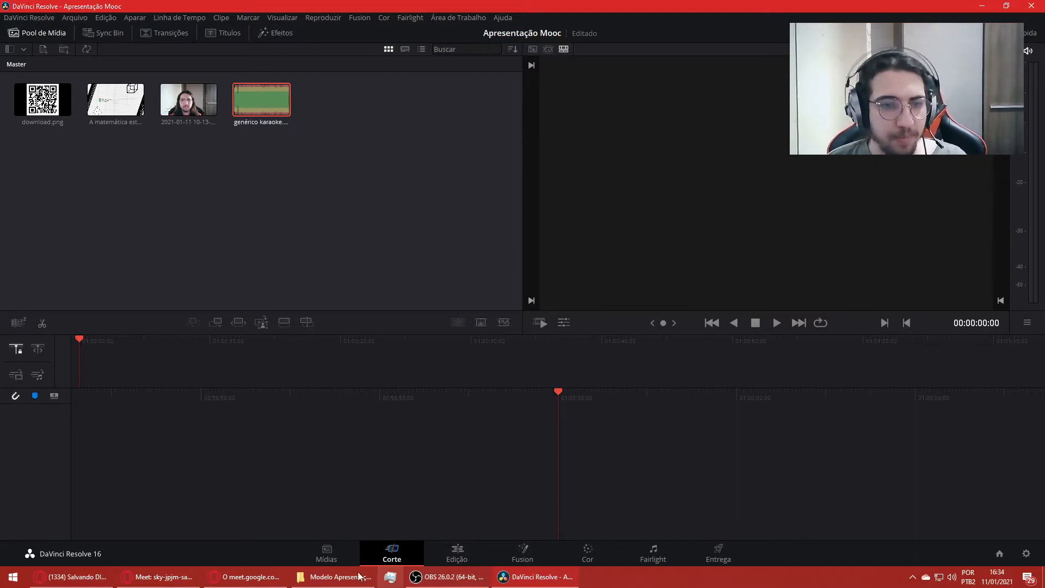
click(337, 554)
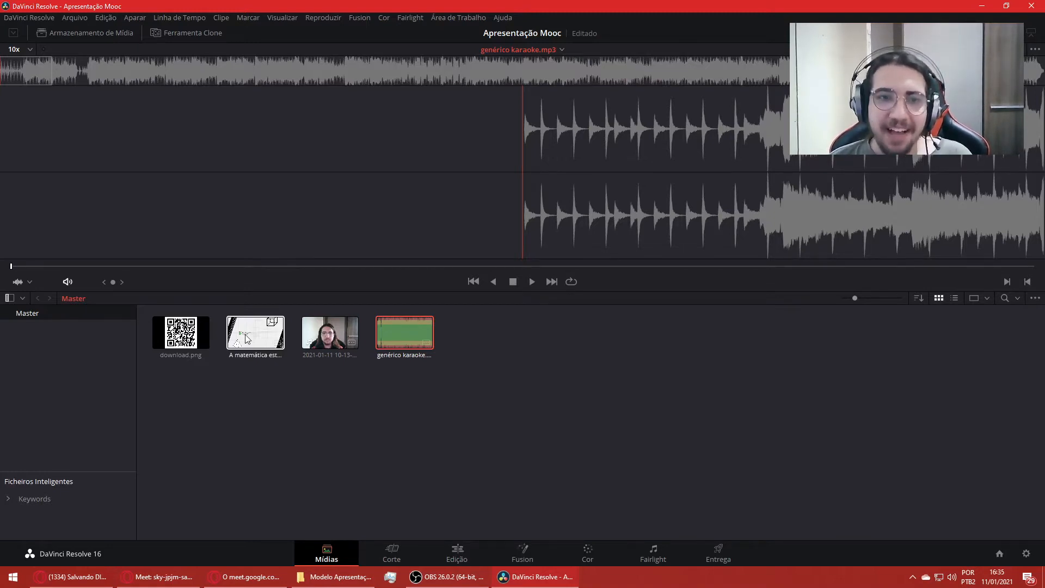
click(182, 351)
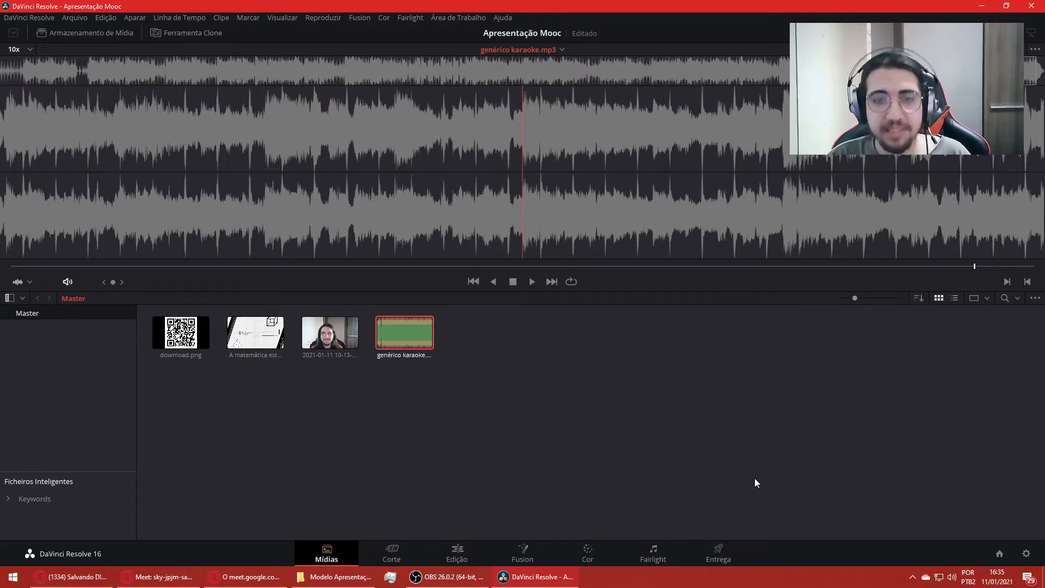
- Play genérico karaoke.mp3 on the Mídias page, check the desktop audio level in the OBS mixer, and stop playback
click(482, 576)
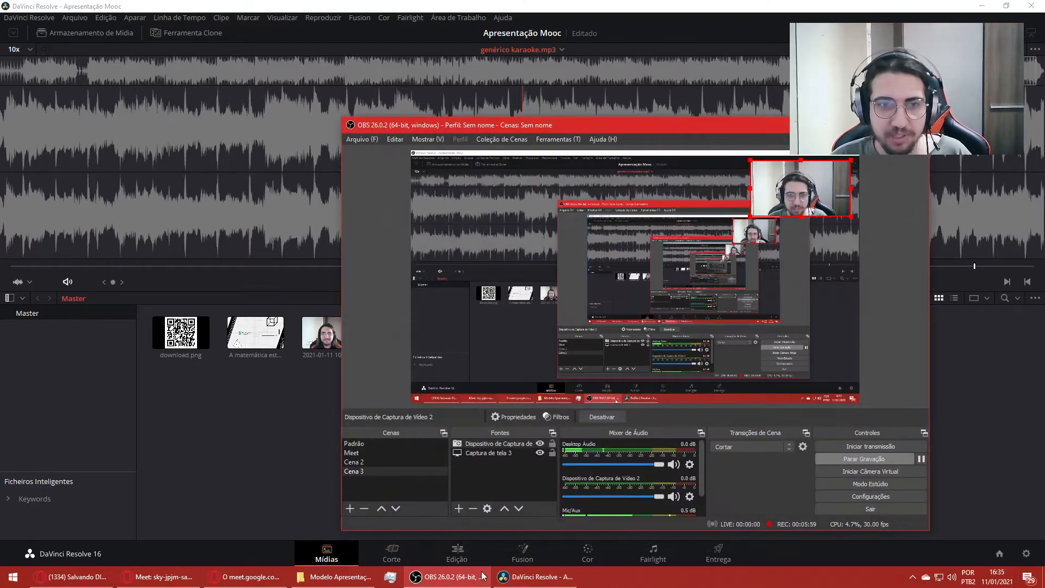
click(230, 422)
click(532, 282)
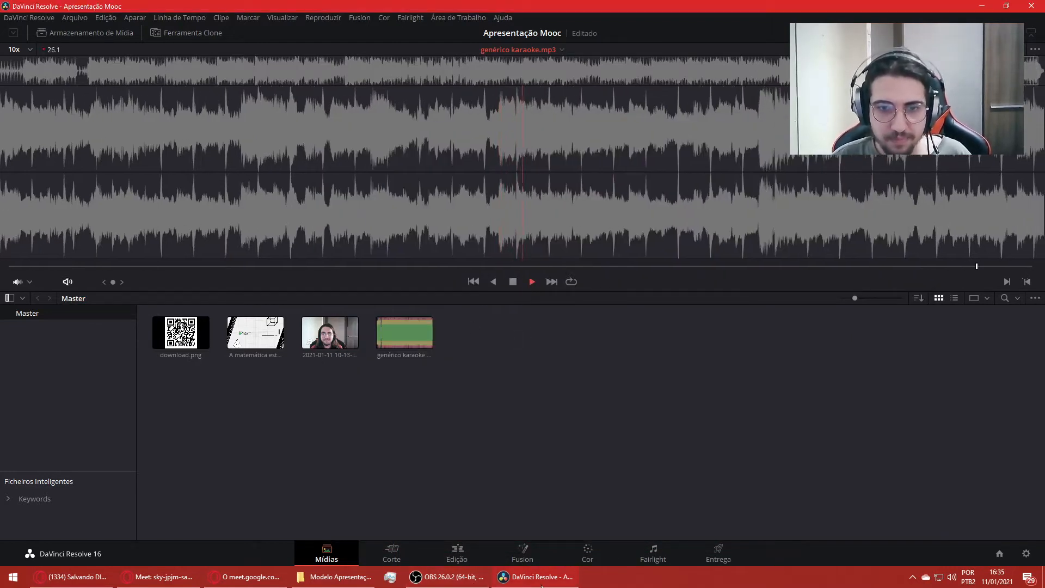
click(450, 577)
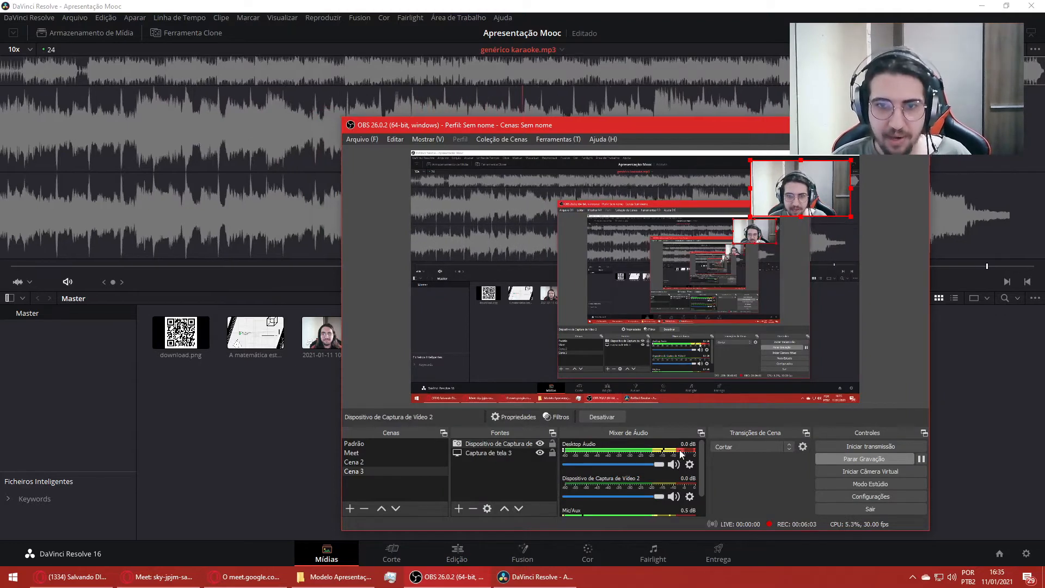
click(284, 400)
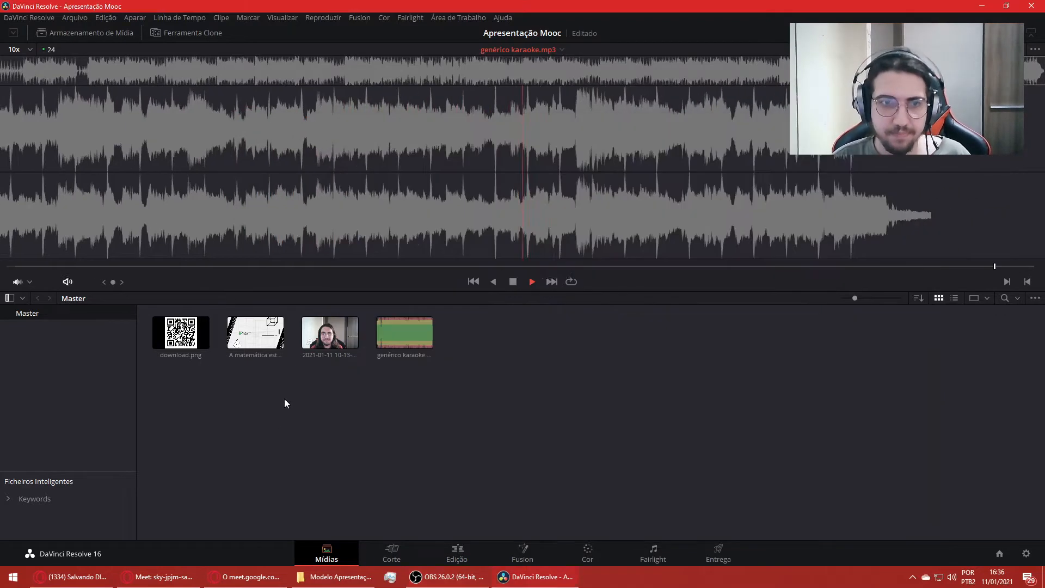
click(517, 281)
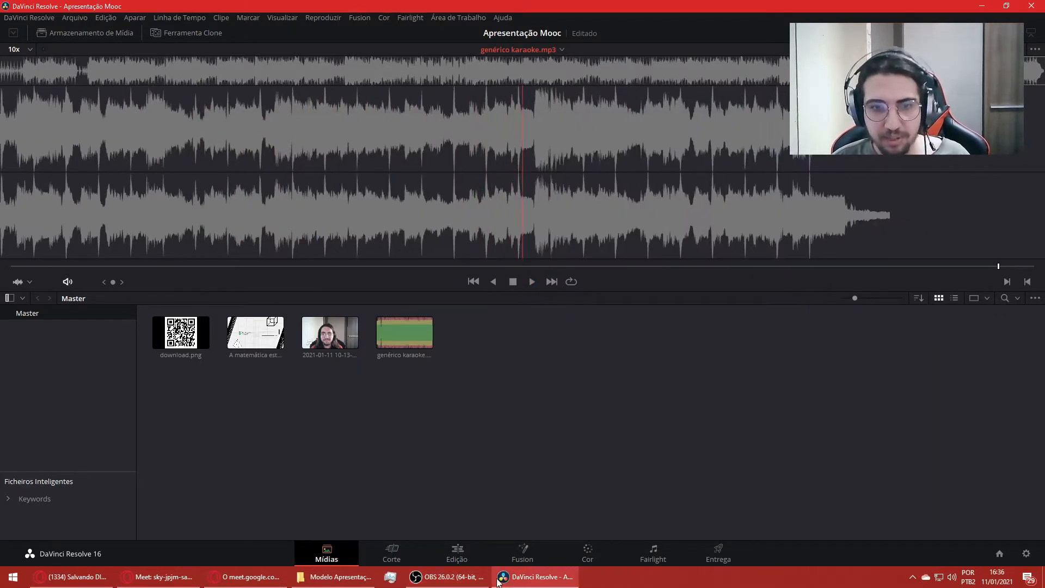
click(450, 576)
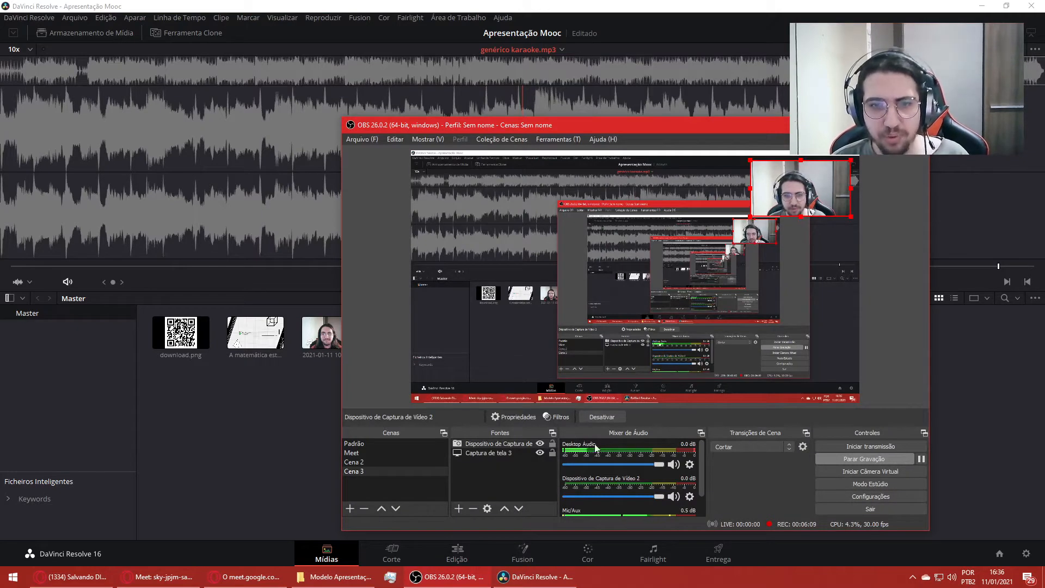
click(250, 408)
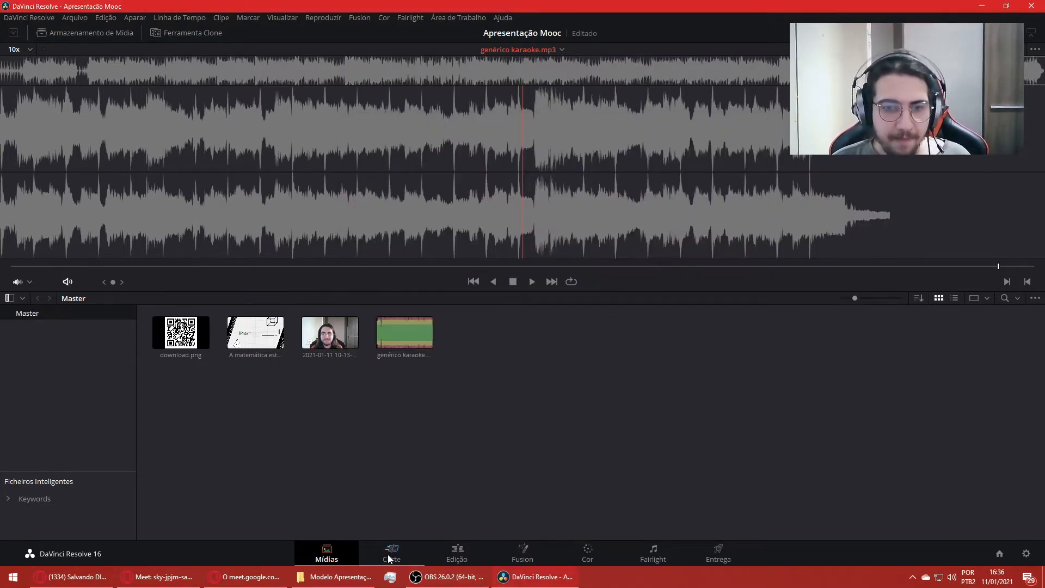
mouse_move(488, 580)
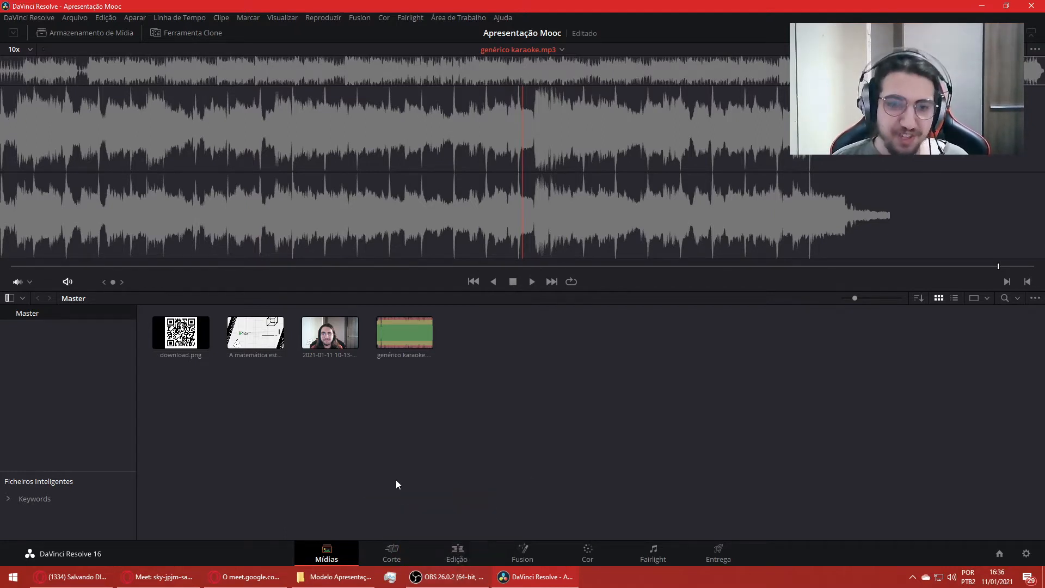
- On the Corte page, place the 2021-01-11 webcam video at the start of a new timeline
click(404, 548)
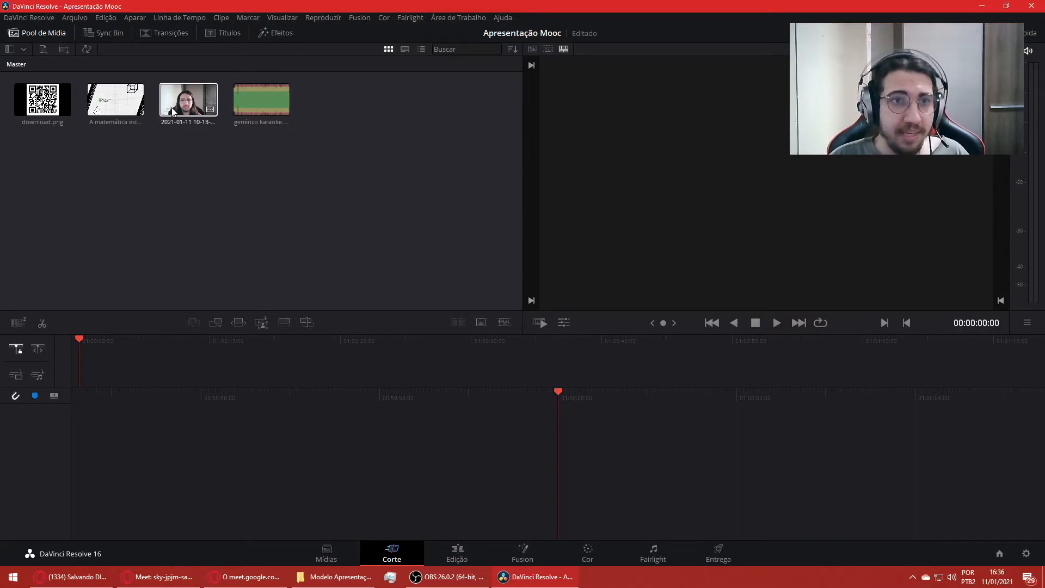
drag(185, 121, 76, 376)
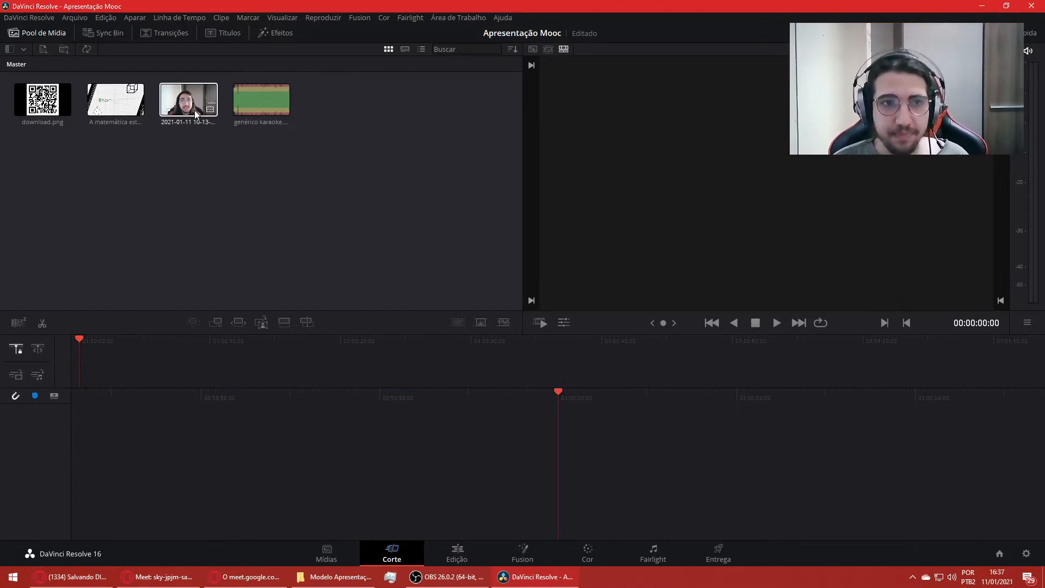
drag(228, 450, 144, 455)
drag(155, 419, 134, 402)
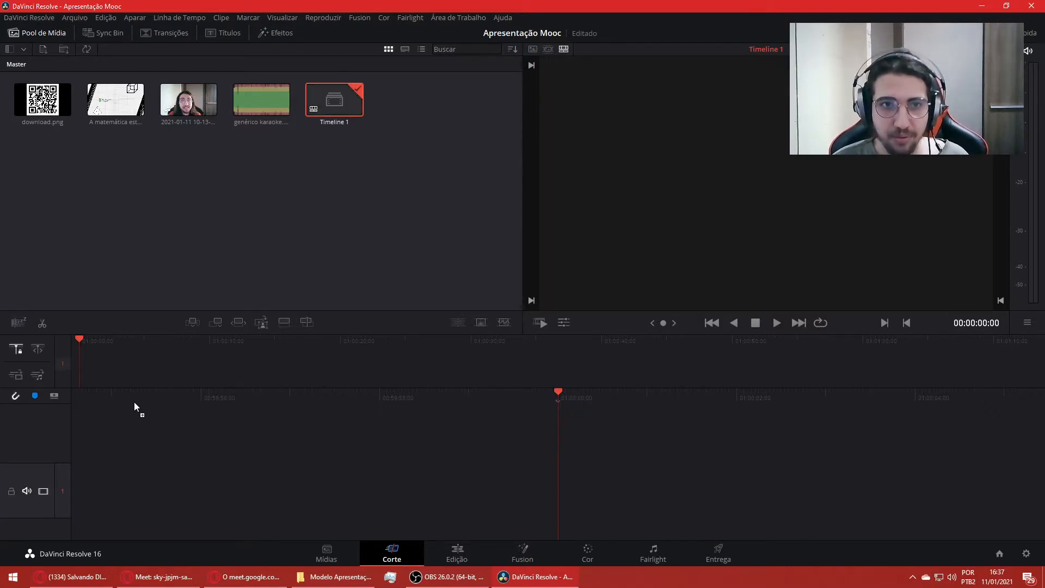
drag(172, 363, 197, 356)
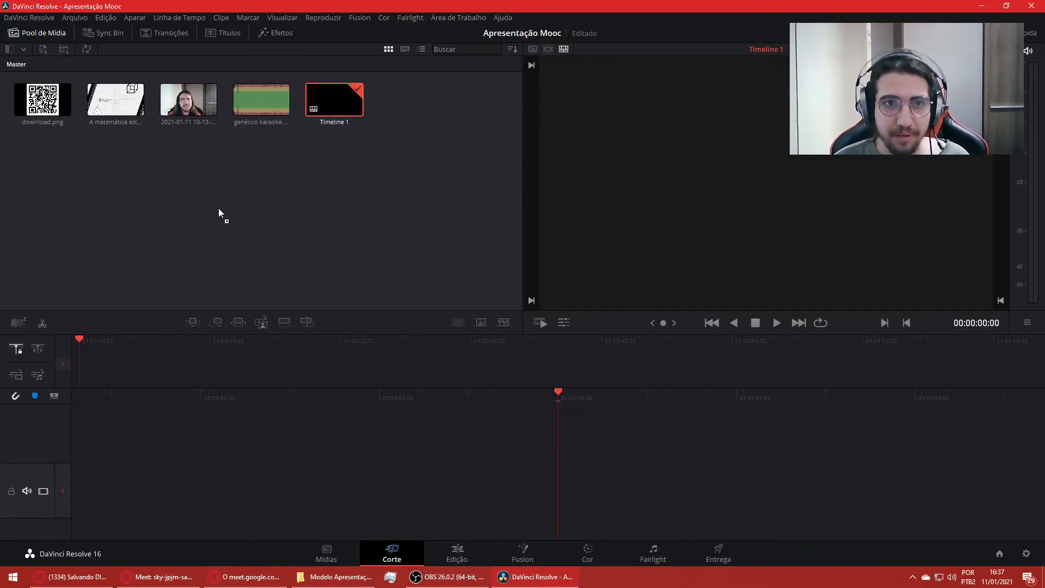
drag(219, 209, 328, 104)
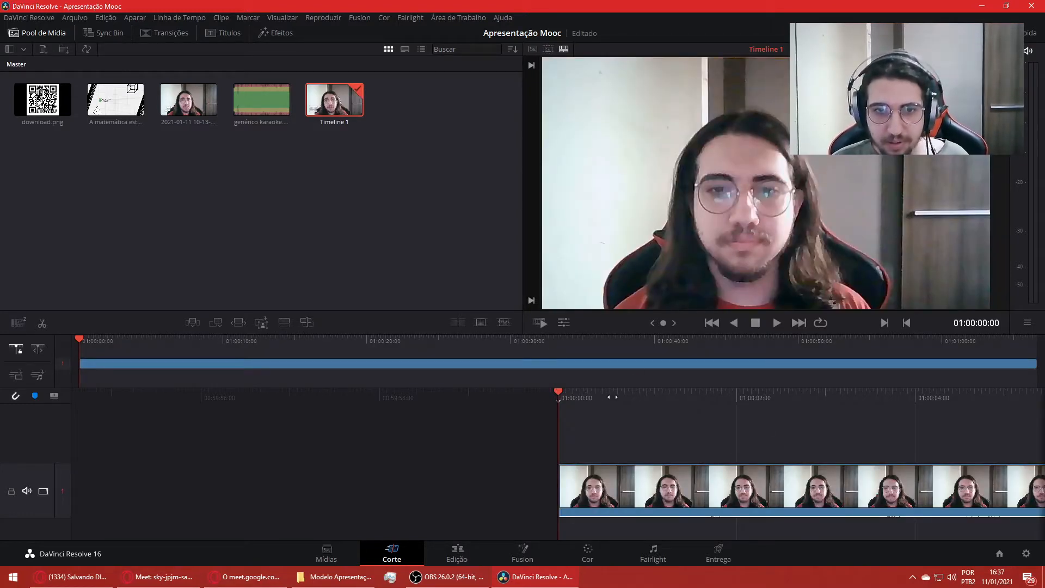
- Scrub and play forward through the webcam clip on the timeline, from its start to about 01:00:40
drag(702, 397, 513, 399)
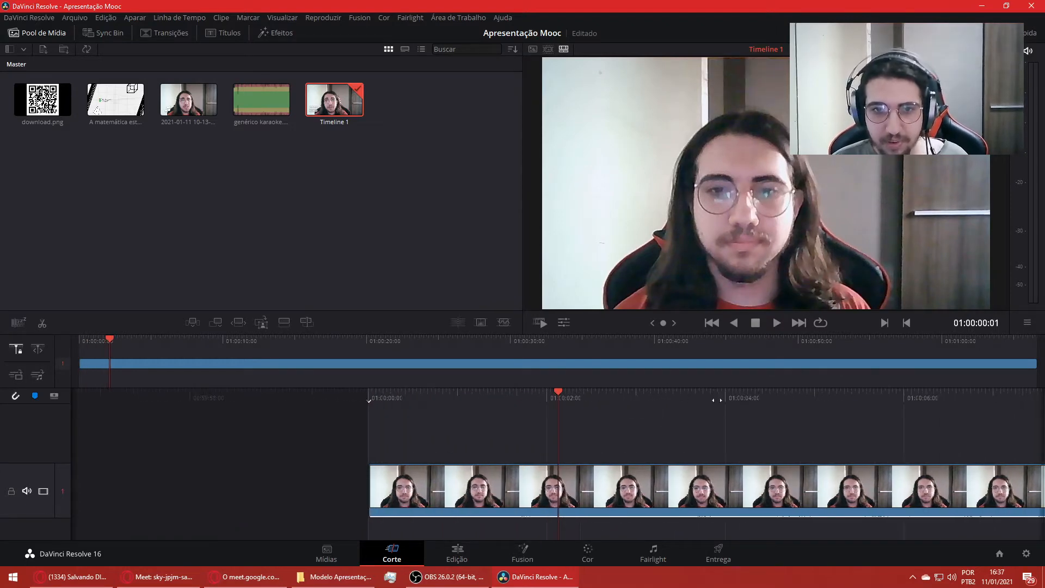
drag(717, 400, 622, 399)
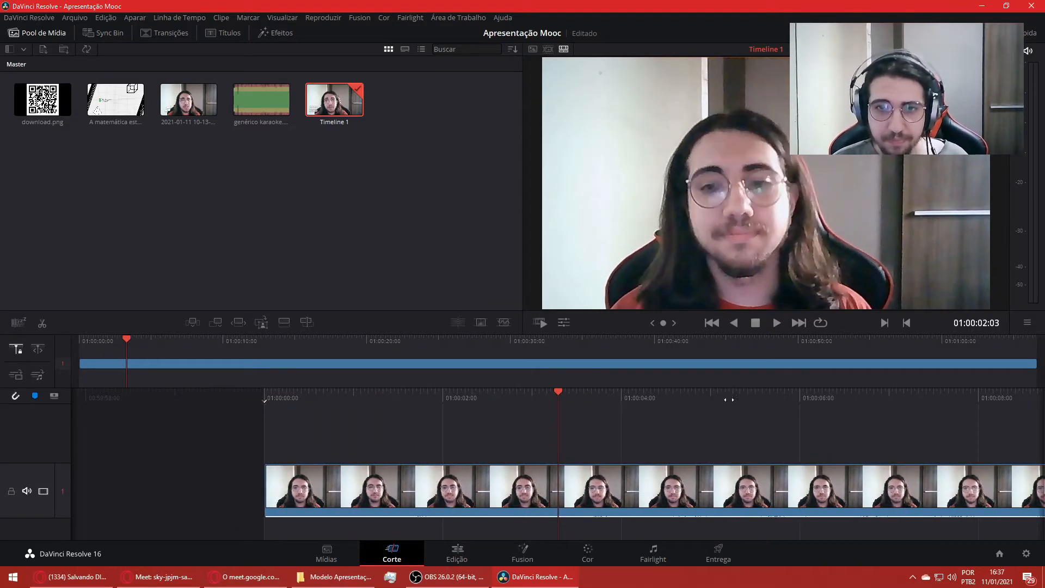
drag(729, 400, 626, 402)
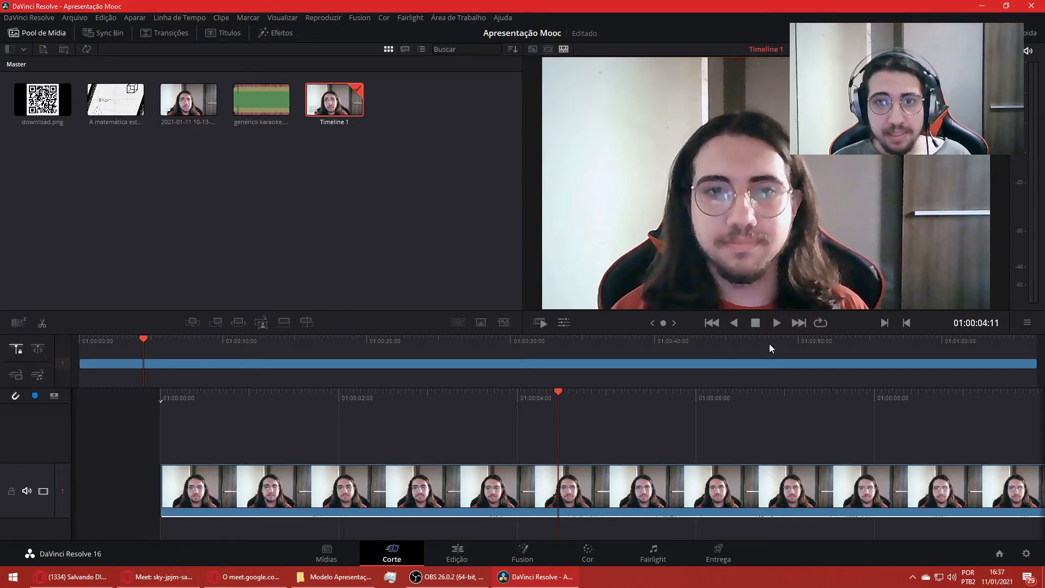
click(776, 323)
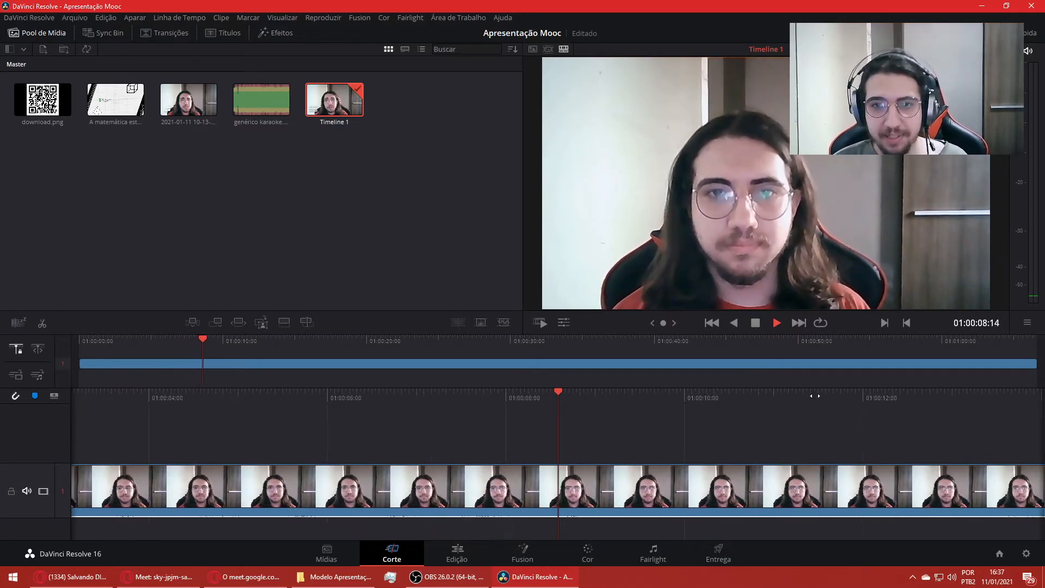
drag(815, 396, 352, 402)
drag(764, 403, 410, 428)
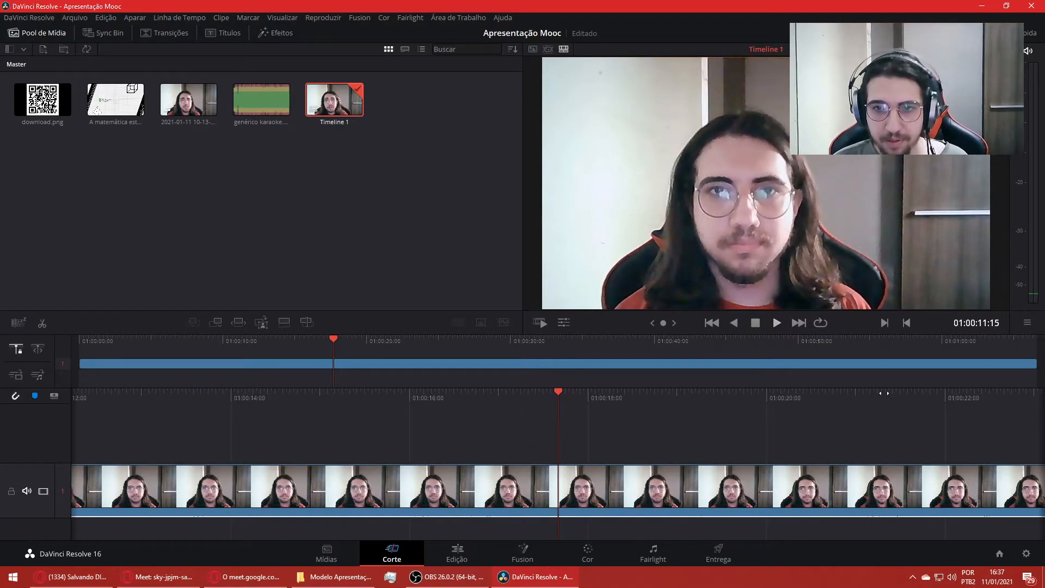
drag(884, 393, 572, 396)
drag(880, 402, 648, 394)
drag(854, 389, 648, 394)
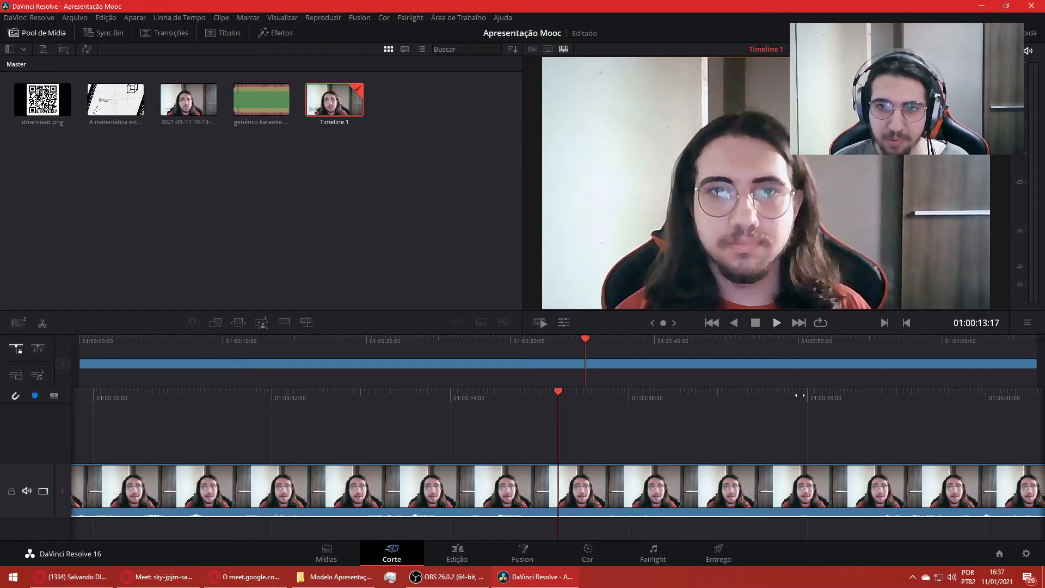
drag(799, 395, 636, 396)
drag(844, 397, 597, 407)
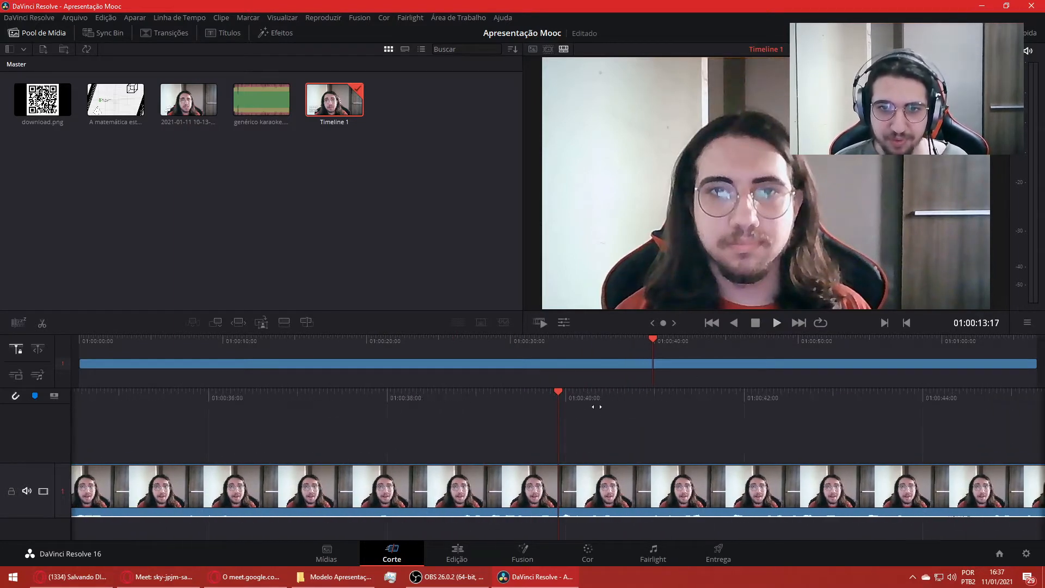
- Play short passages of the webcam clip from around 01:00:42 and 01:00:50, then stop playback
click(773, 323)
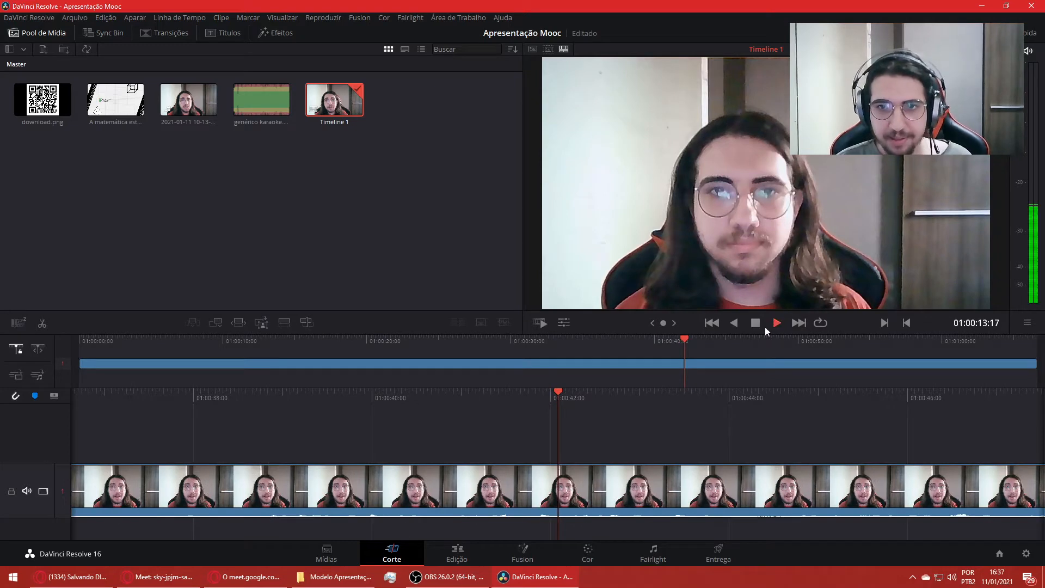
click(756, 325)
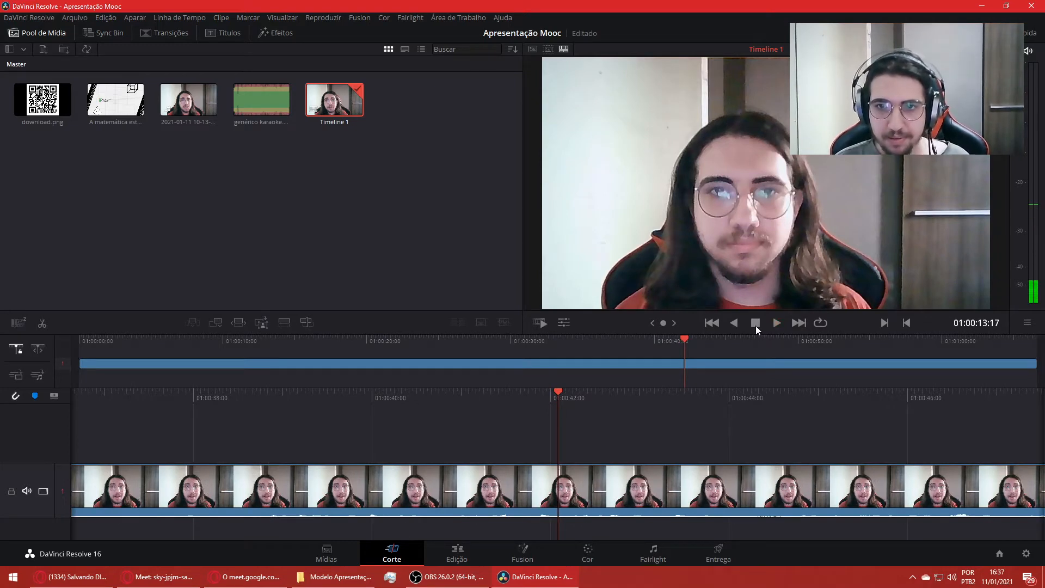
click(778, 325)
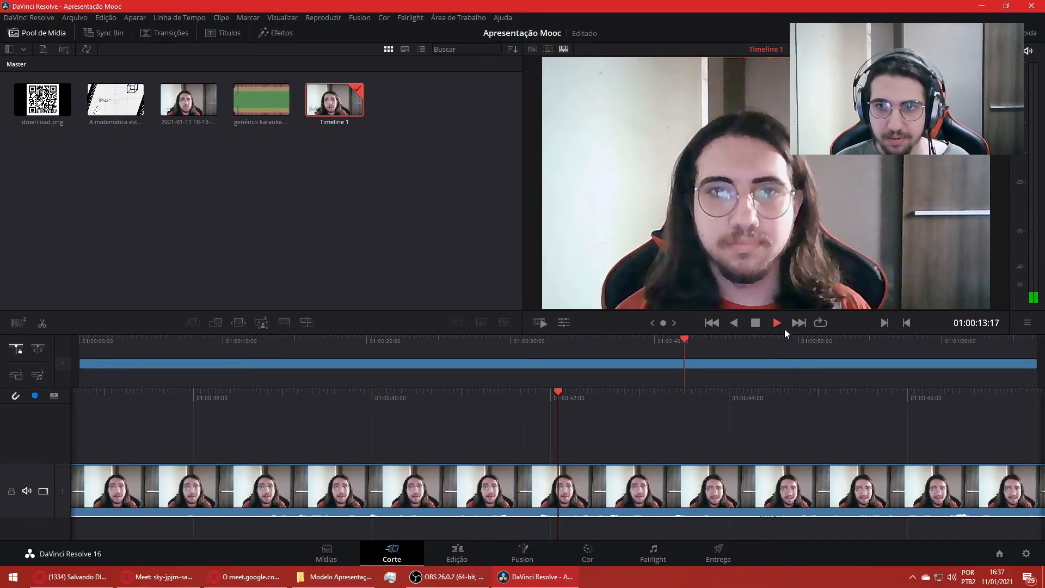
drag(868, 391, 673, 393)
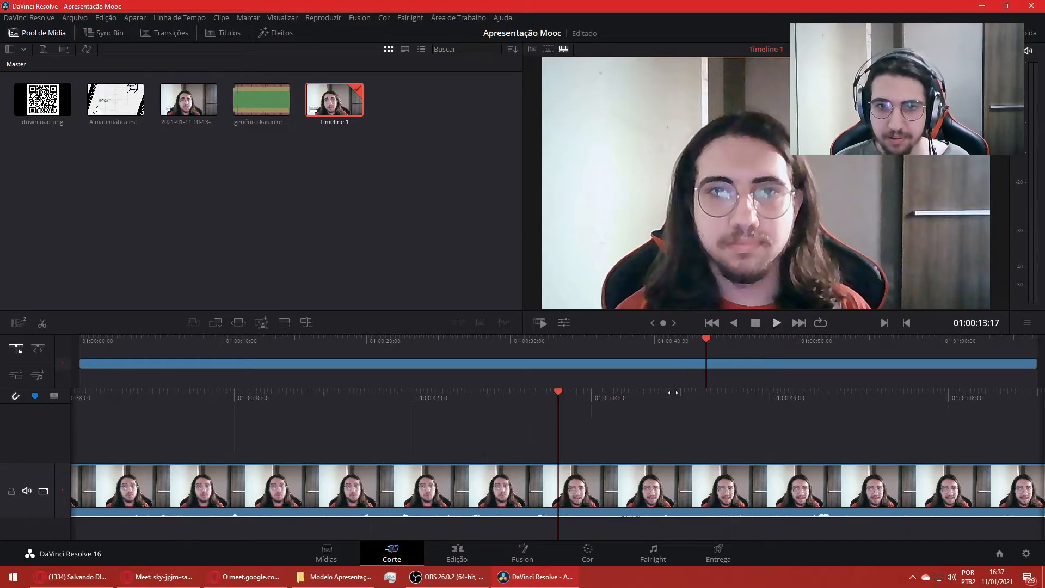
scroll(687, 410, down, 6)
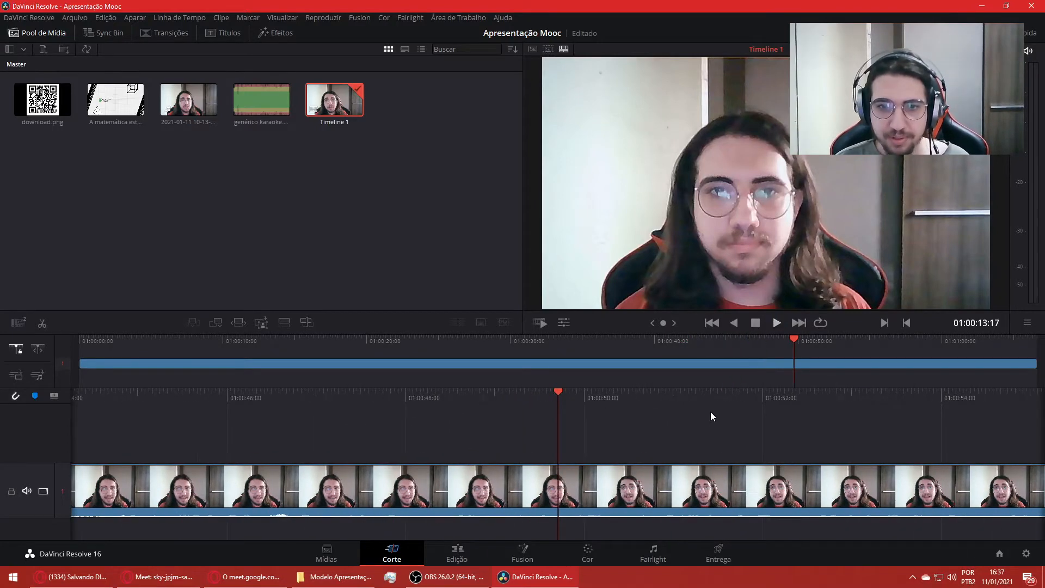
click(776, 321)
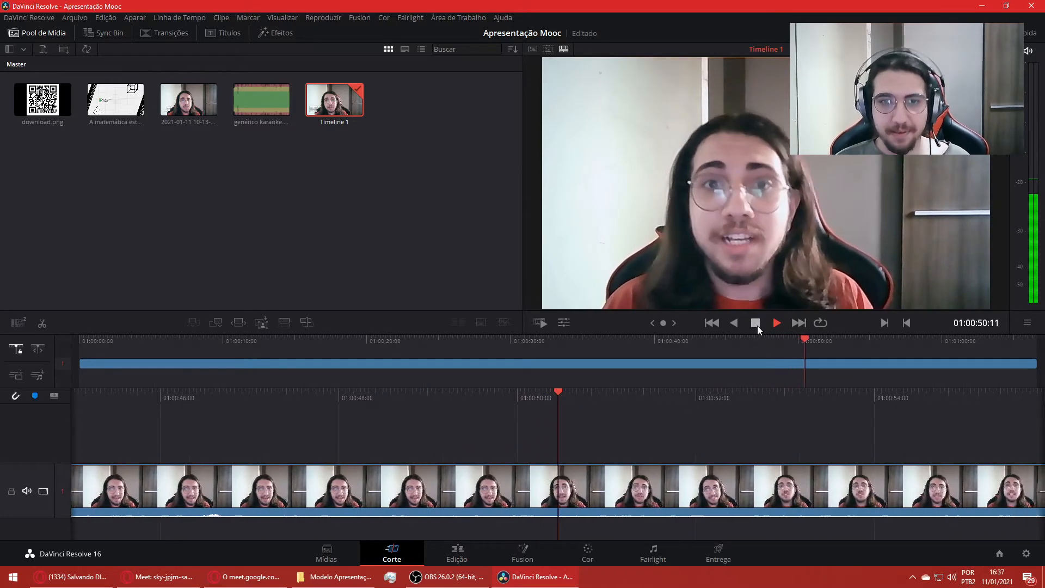
click(755, 323)
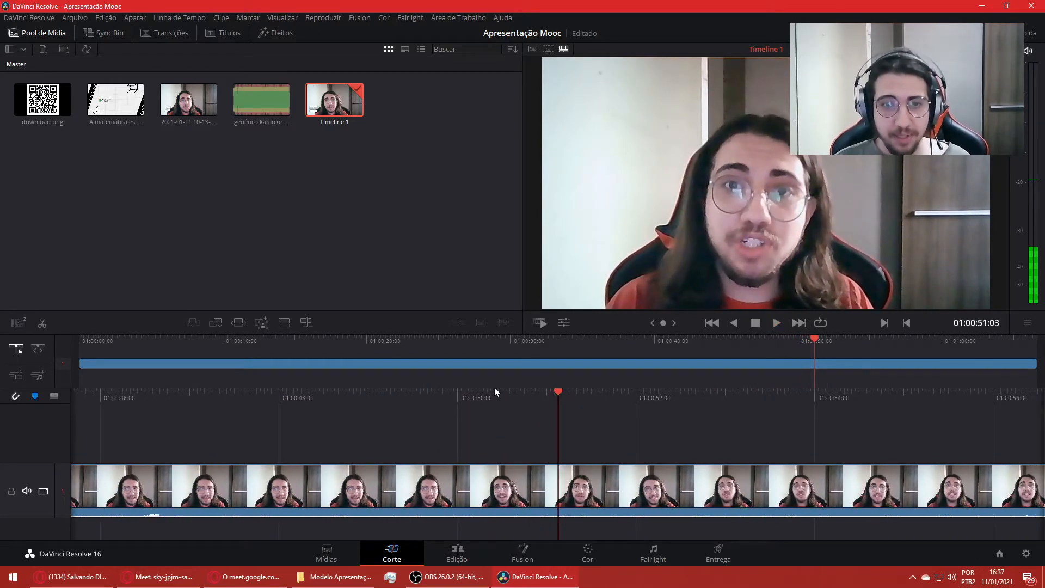
- Move the playhead back through the webcam clip to about 01:00:32
drag(501, 393, 737, 394)
drag(558, 393, 806, 400)
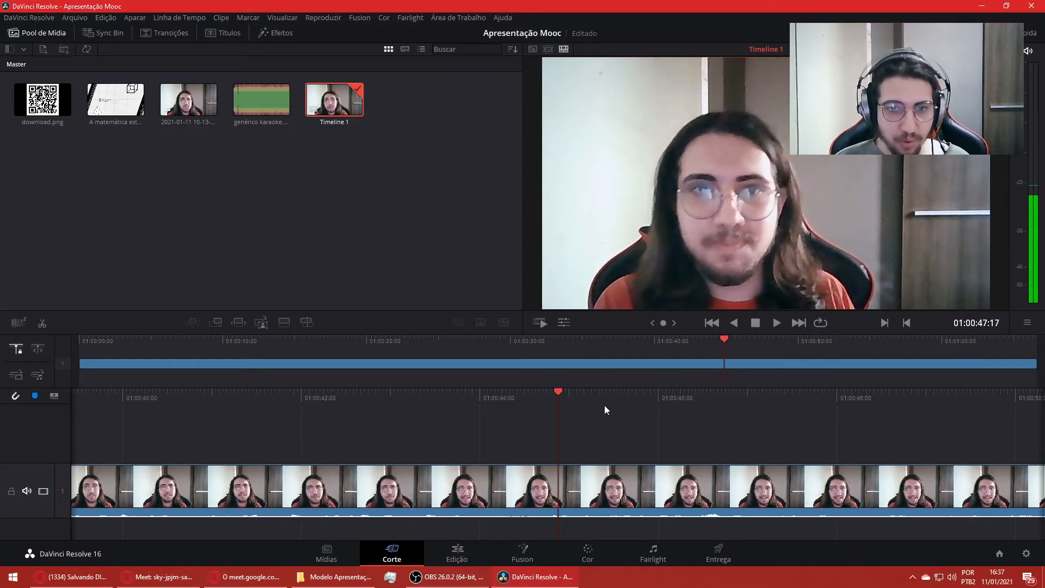
drag(457, 391, 792, 394)
drag(430, 394, 723, 394)
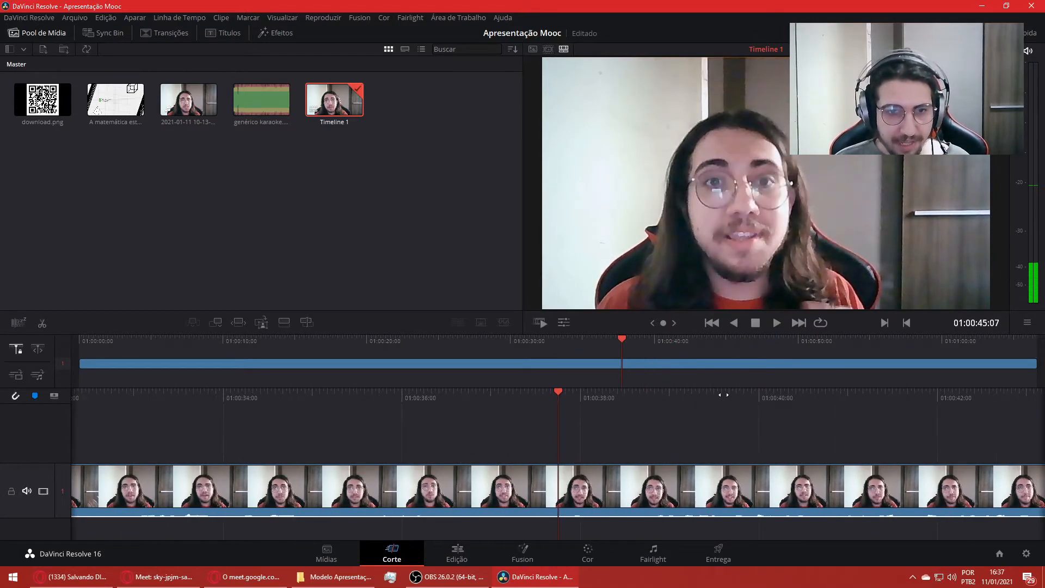
drag(430, 398, 726, 408)
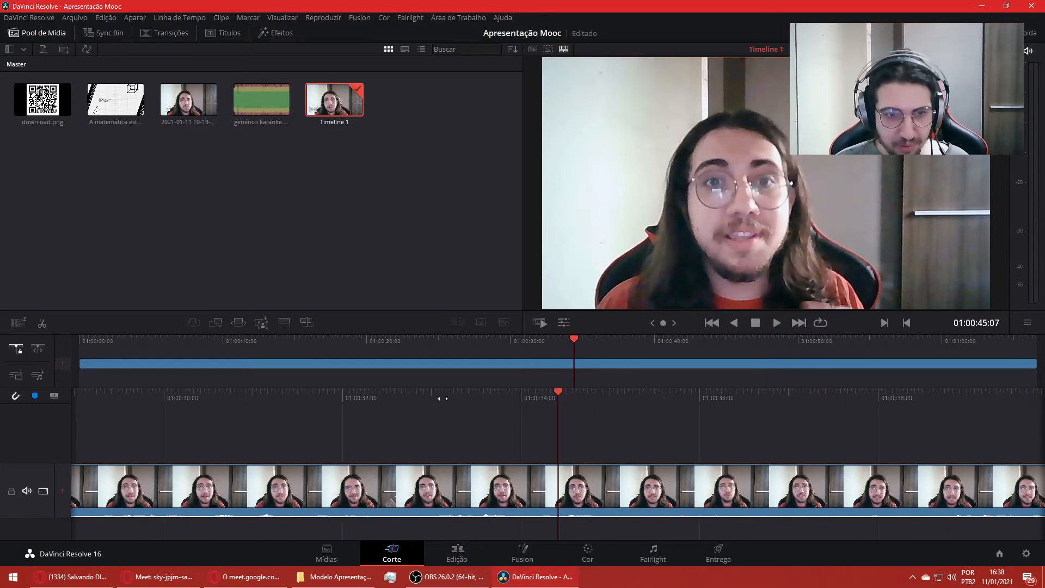
drag(443, 399, 639, 398)
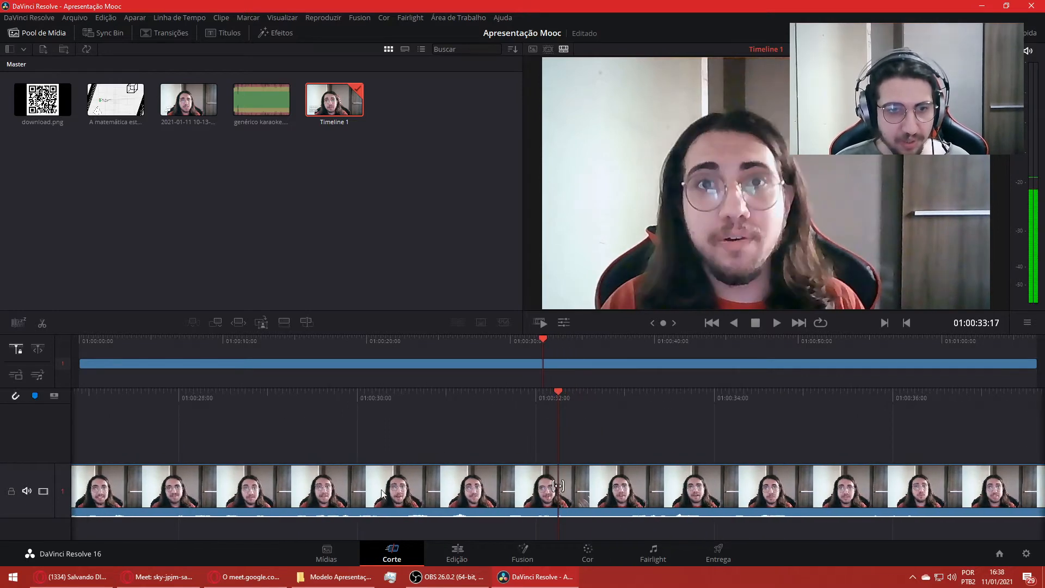
- Move the playhead back to about 01:00:20 and play the webcam clip in short passages up to about 01:00:23
click(249, 516)
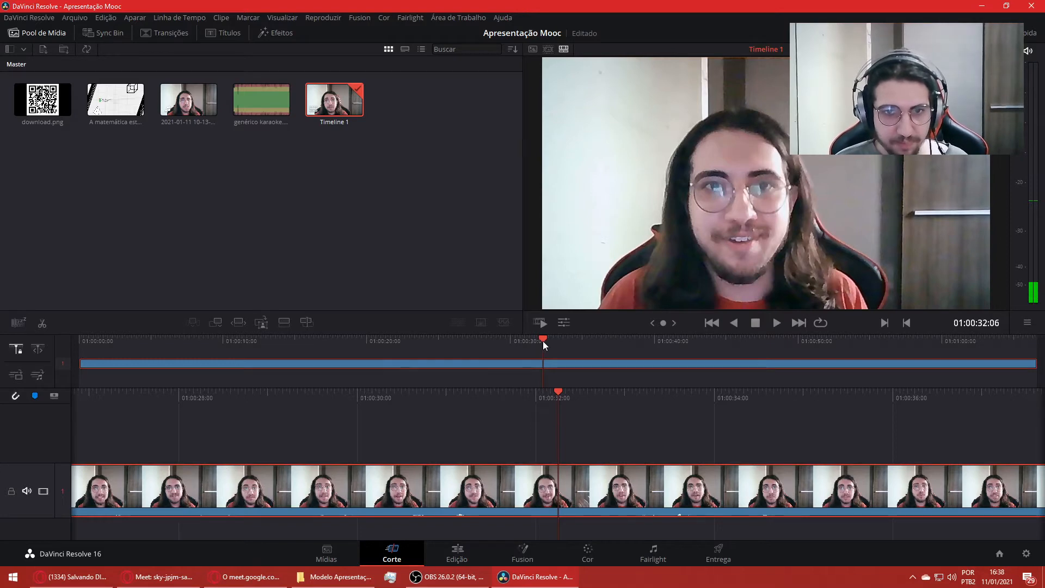
drag(544, 341, 366, 364)
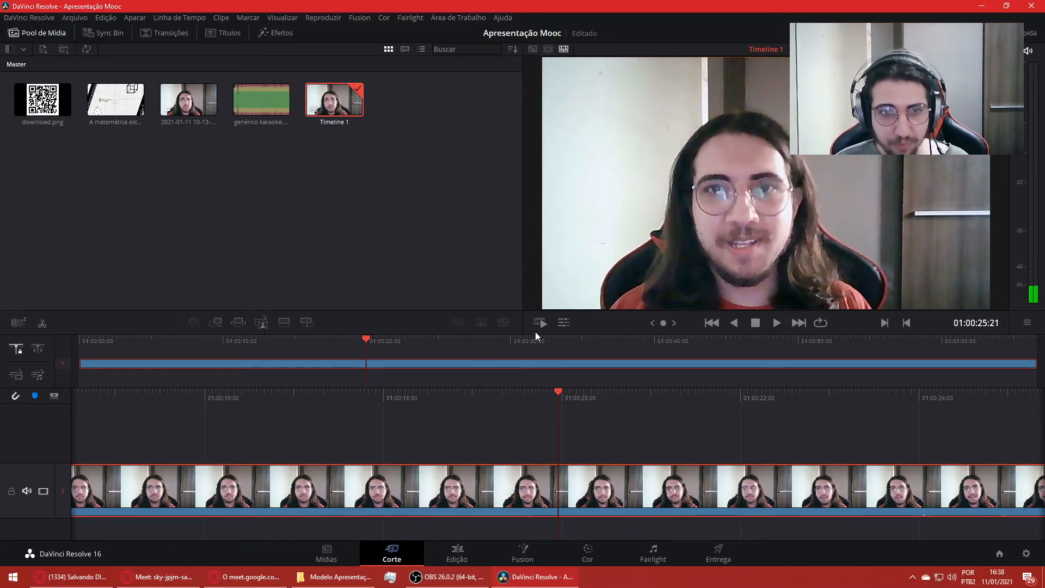
click(777, 323)
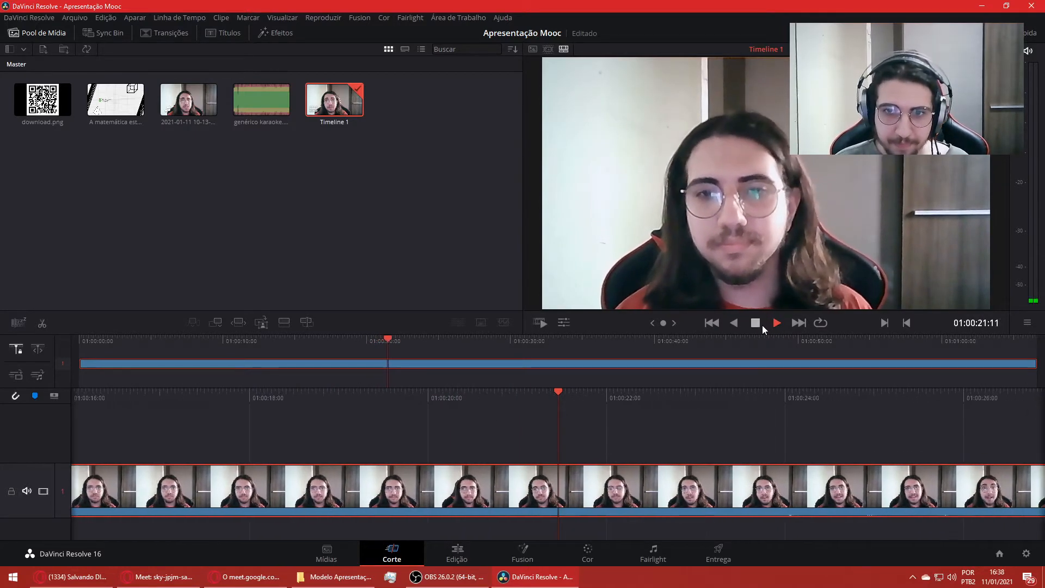
click(758, 324)
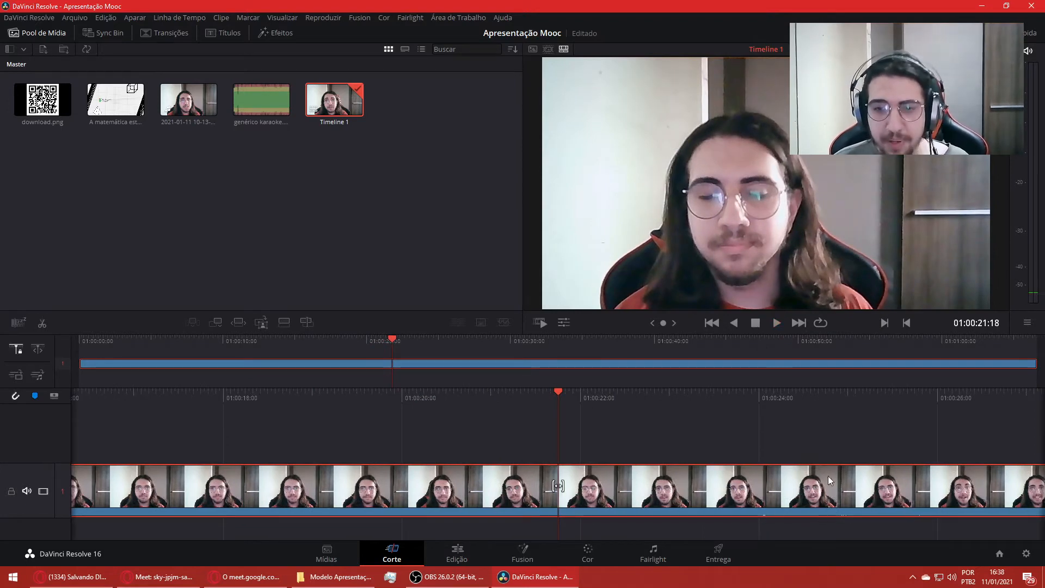
click(813, 448)
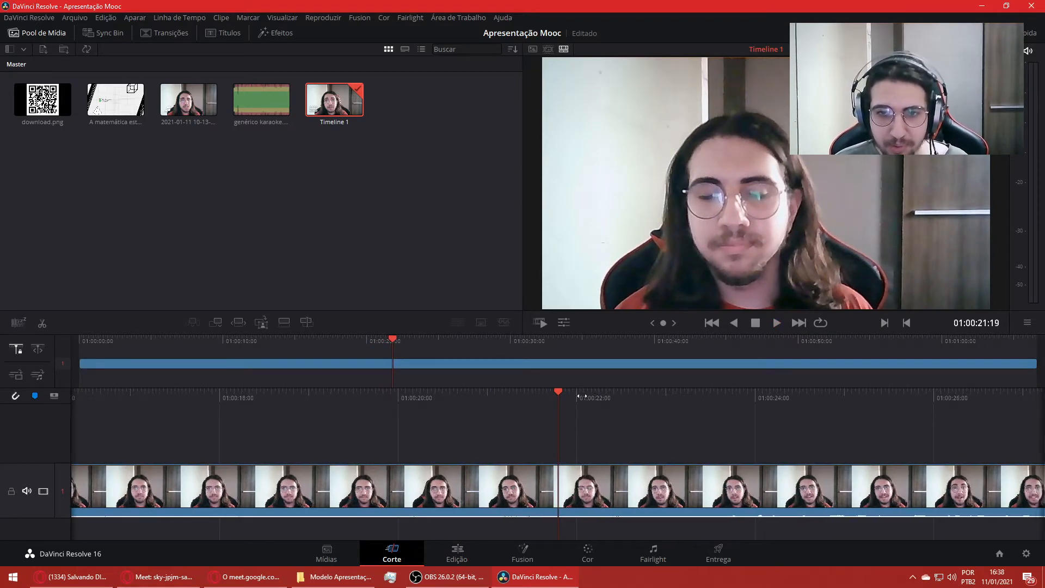
key(space)
key(space)
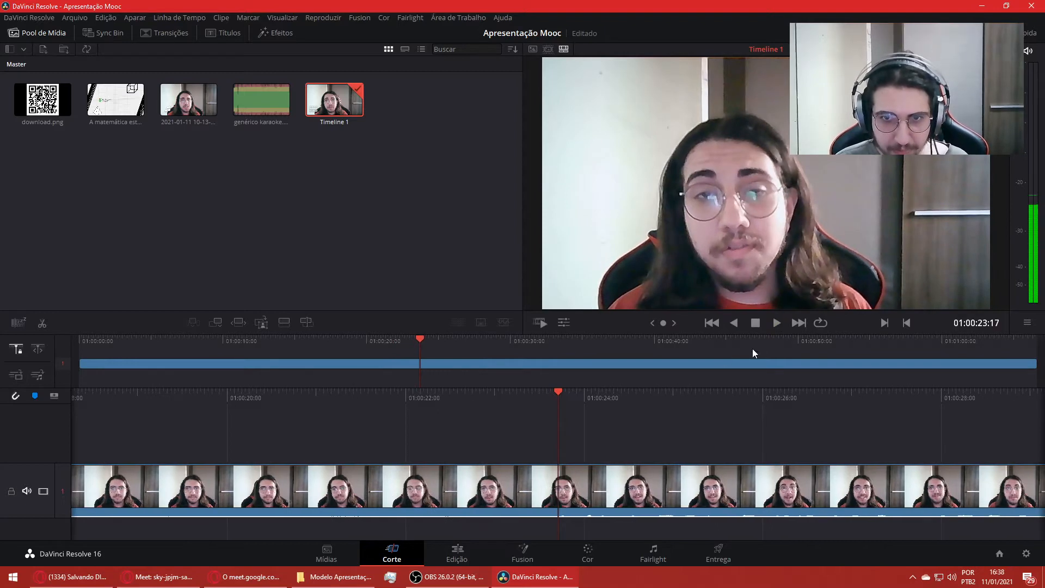
- Replay the passage of the webcam clip between about 01:00:23 and 01:00:24
click(775, 322)
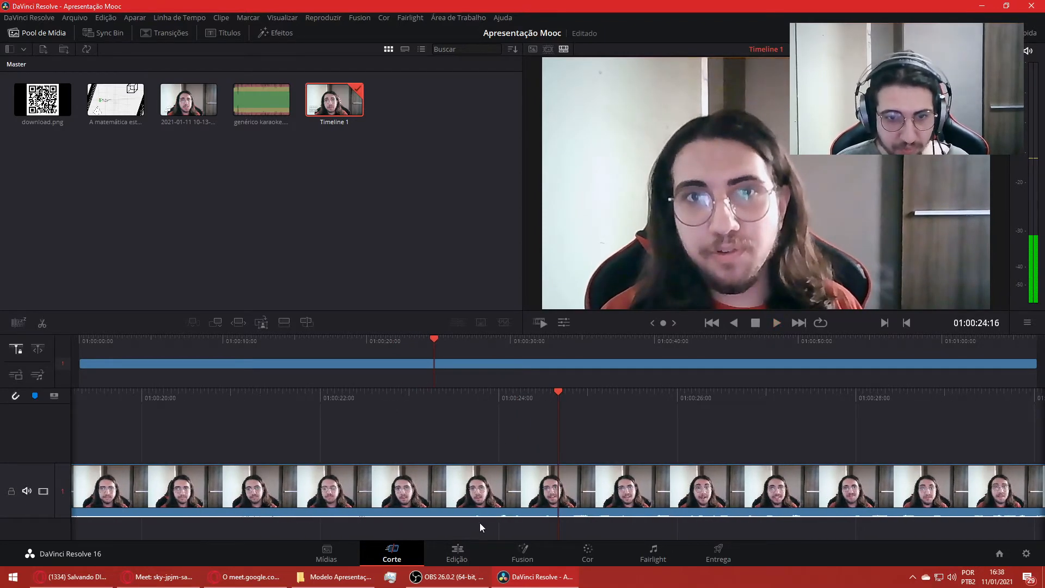
drag(492, 397, 641, 396)
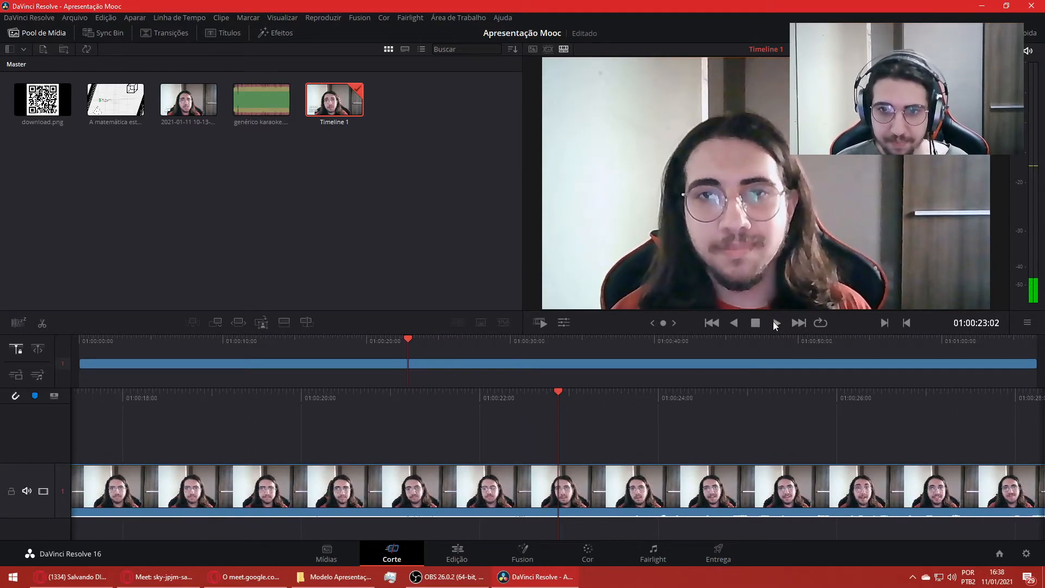
click(776, 323)
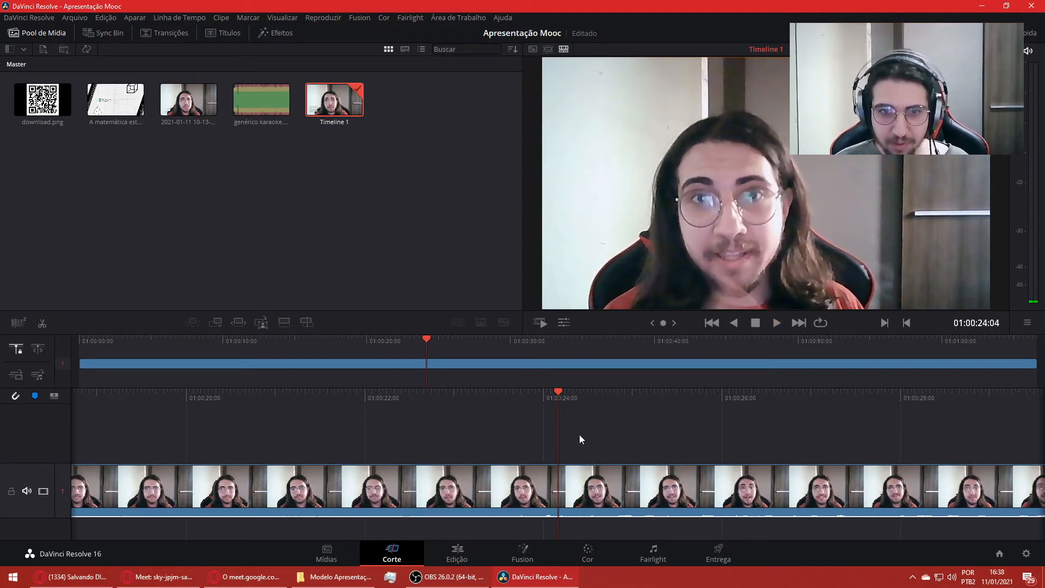
- Return to the beginning of the webcam clip and scrub forward through it to about 01:00:23
click(87, 341)
drag(764, 449, 496, 476)
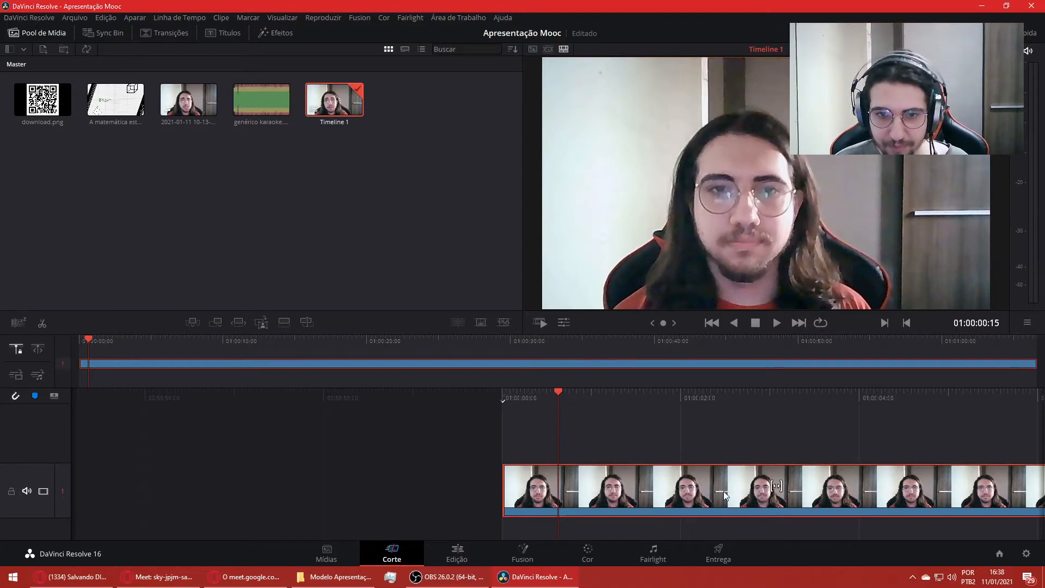
click(775, 522)
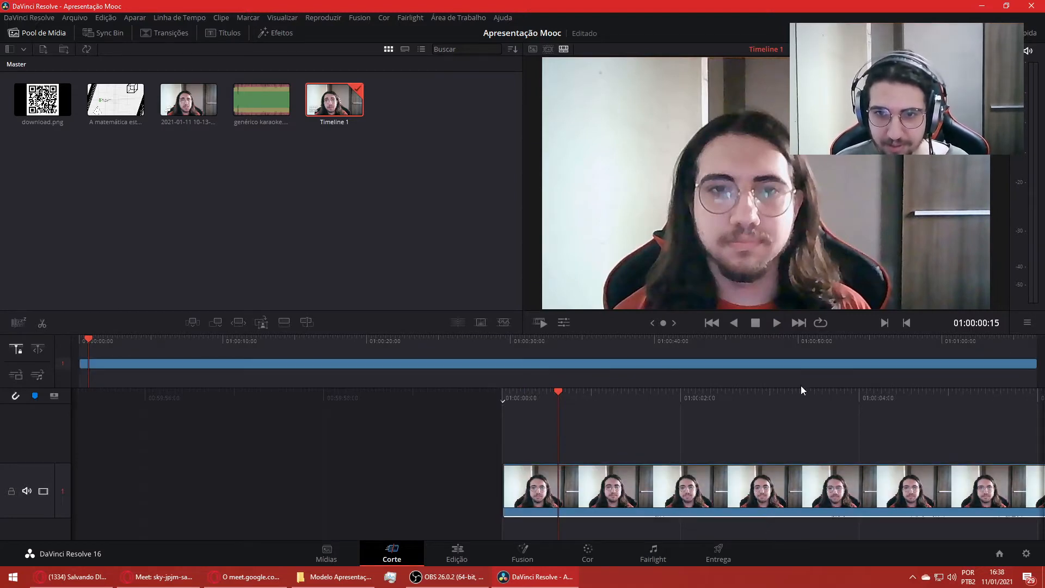
drag(801, 390, 701, 442)
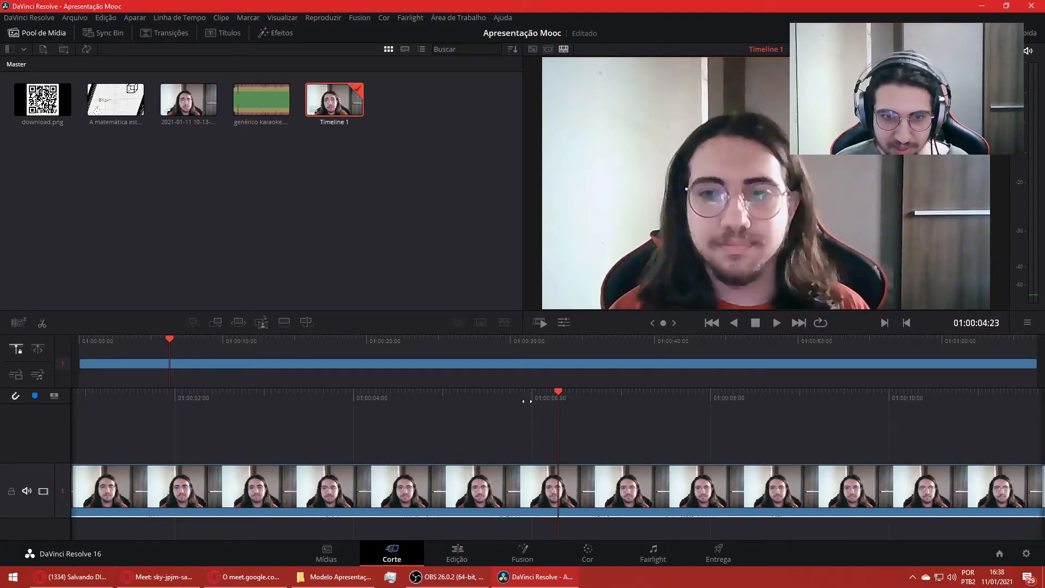
drag(527, 401, 797, 398)
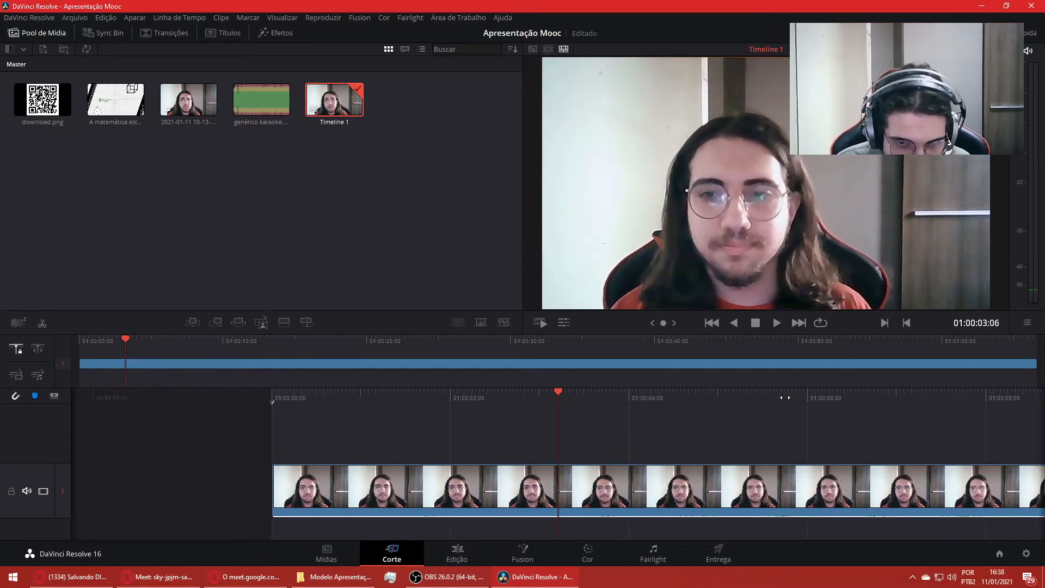
drag(715, 397, 101, 400)
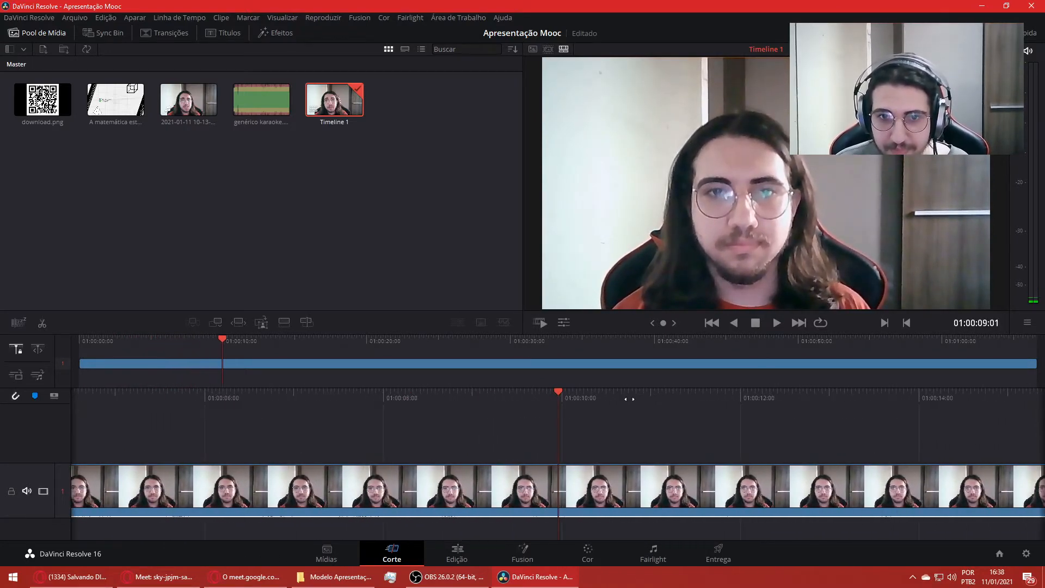
drag(629, 400, 387, 403)
drag(809, 393, 180, 399)
drag(930, 395, 562, 410)
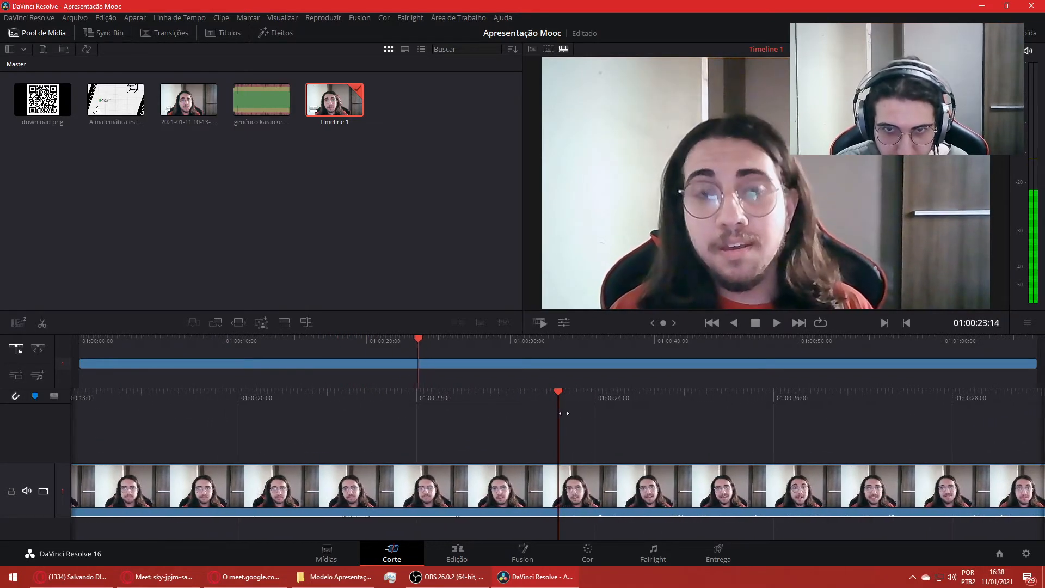
- Play briefly from about 01:00:23 and move the playhead back to 01:00:22:17, just before the speech starts
click(775, 323)
click(756, 323)
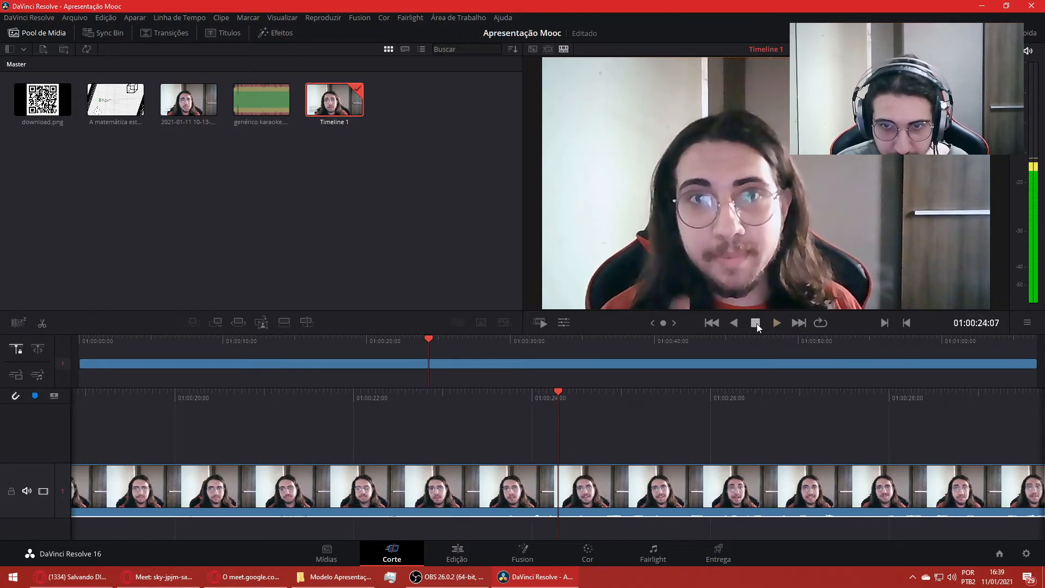
drag(565, 397, 709, 410)
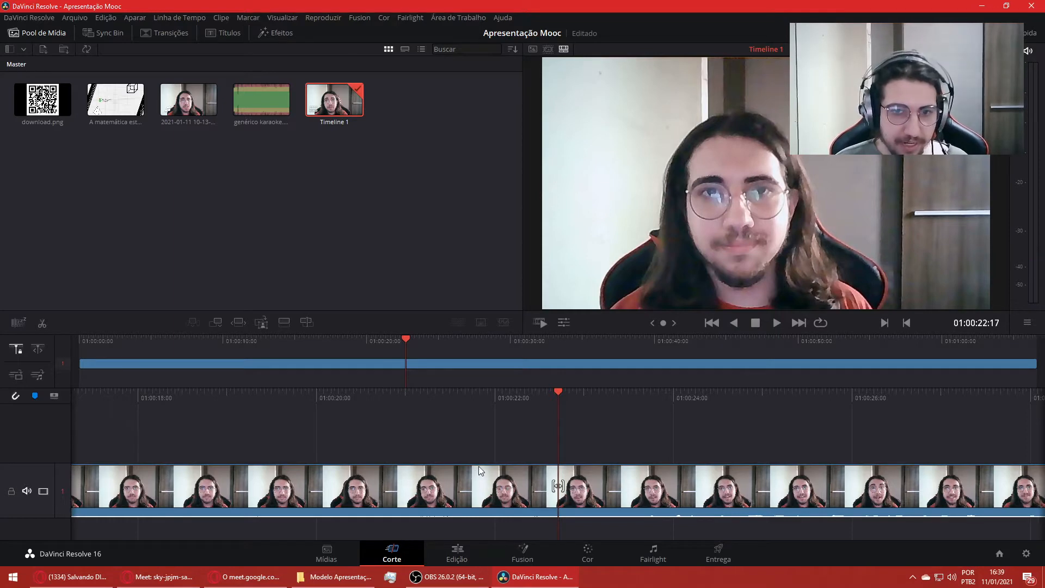
- Split the webcam clip at the playhead position 01:00:22:17
click(520, 504)
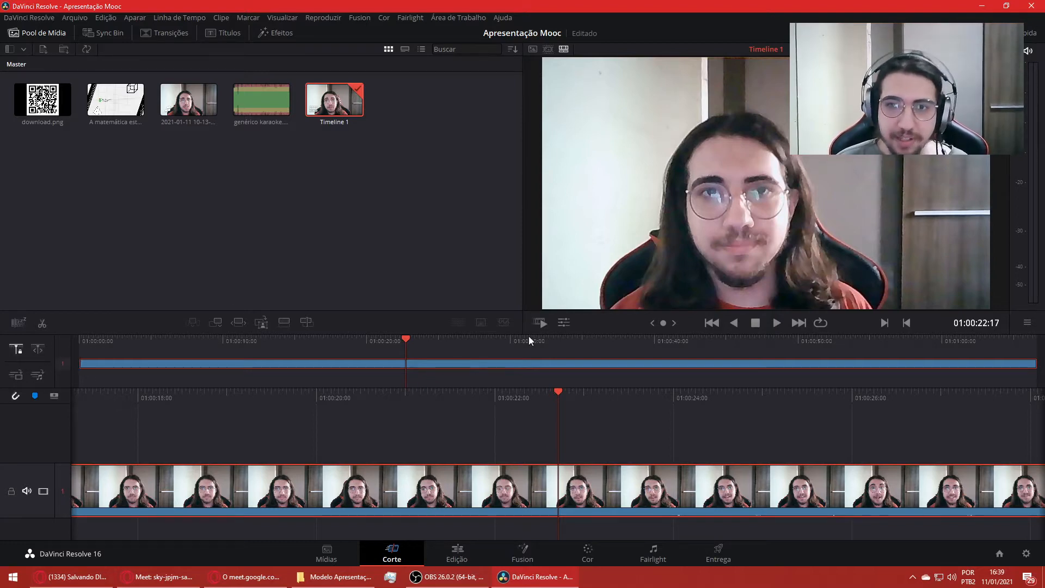
right_click(557, 414)
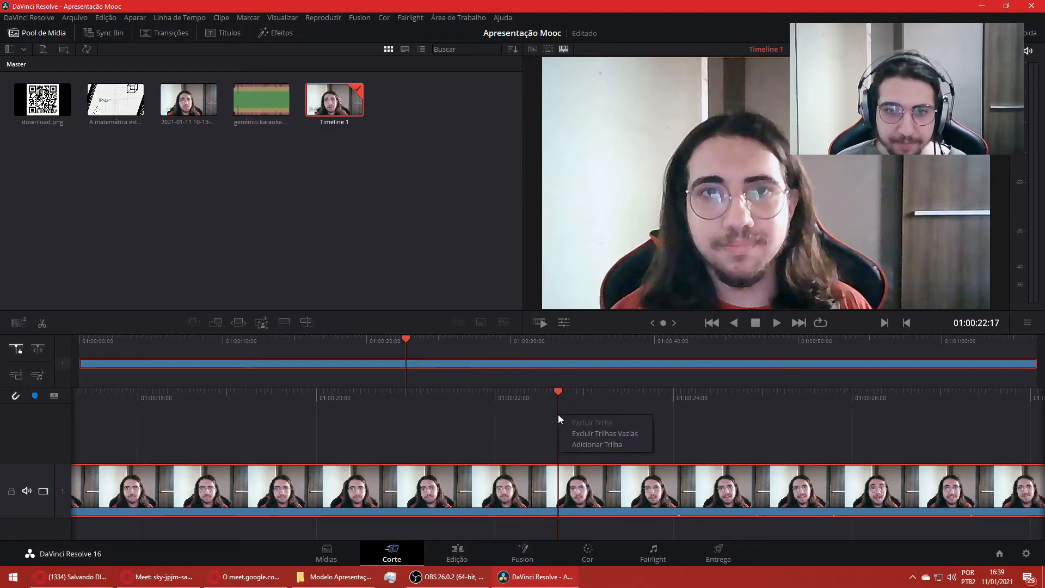
click(560, 401)
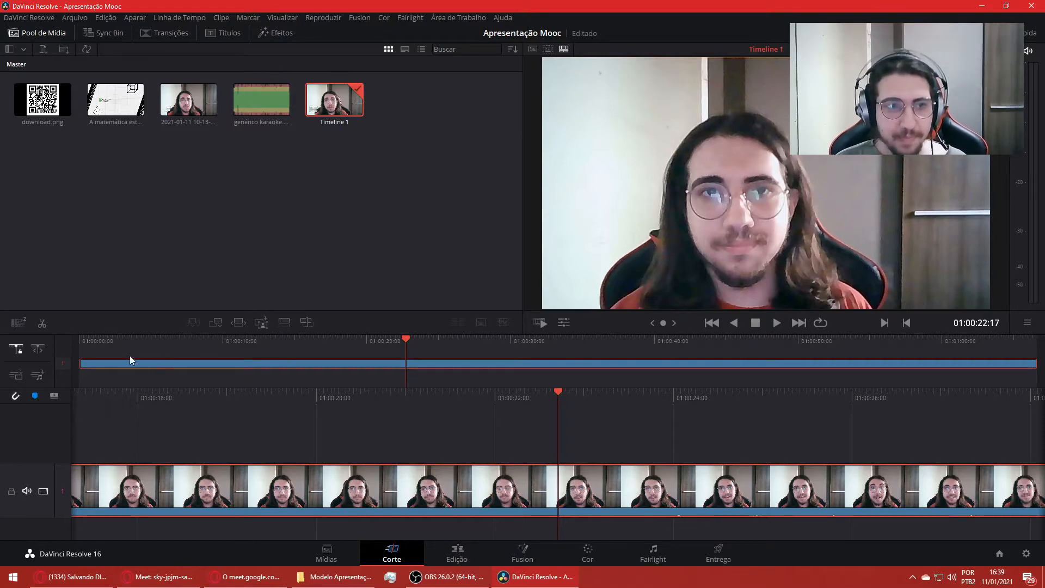
click(40, 325)
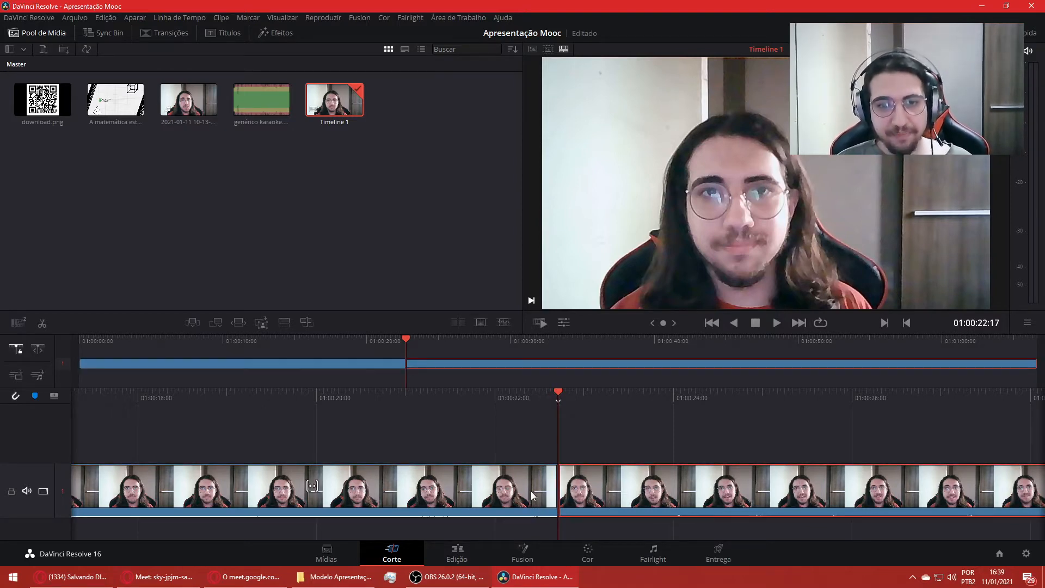
- Try deleting the segment before the cut, undo the deletion each time, and select that first segment again
key(Delete)
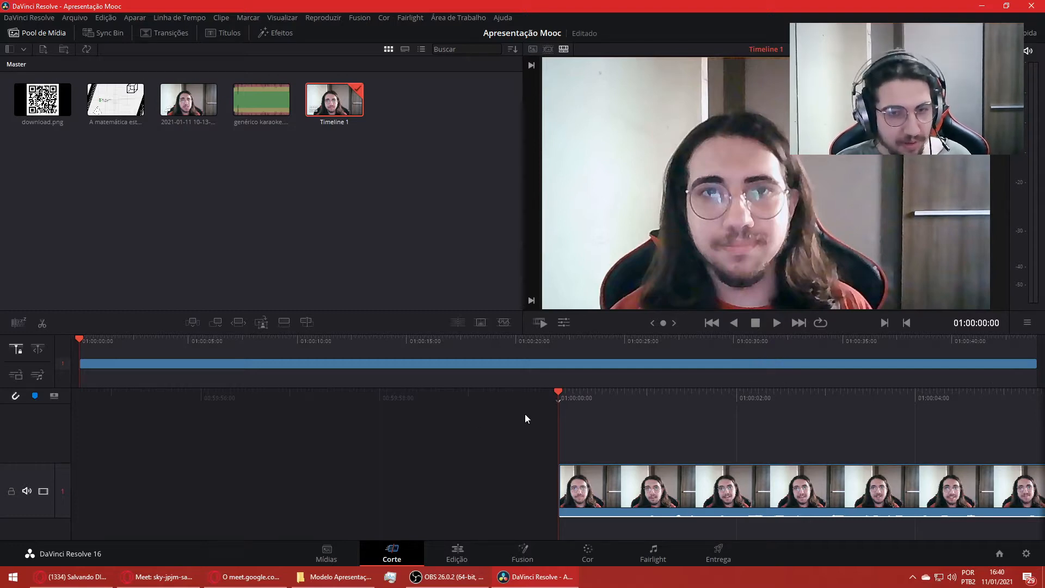
key(ctrl+z)
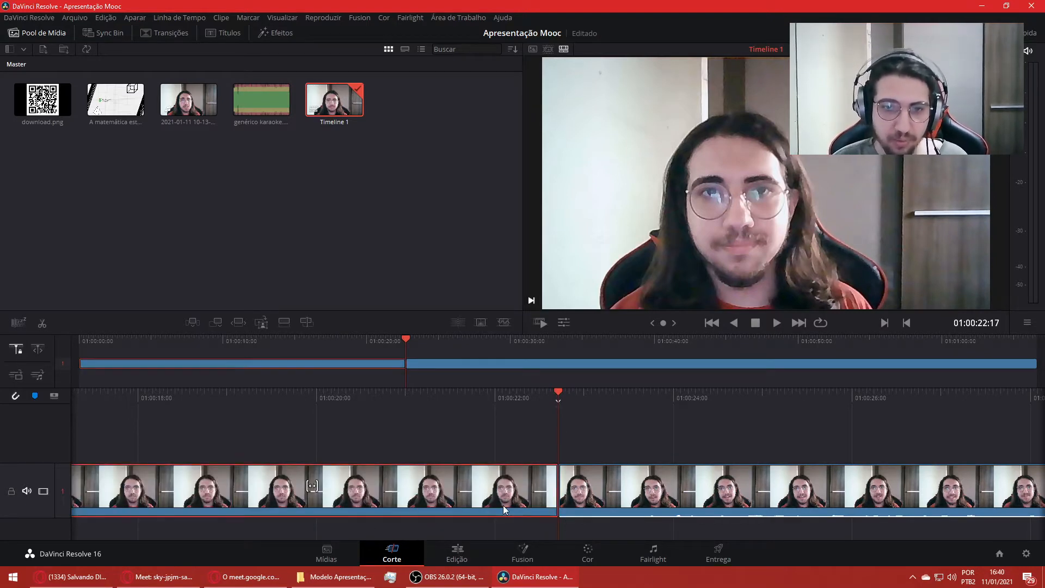
key(Home)
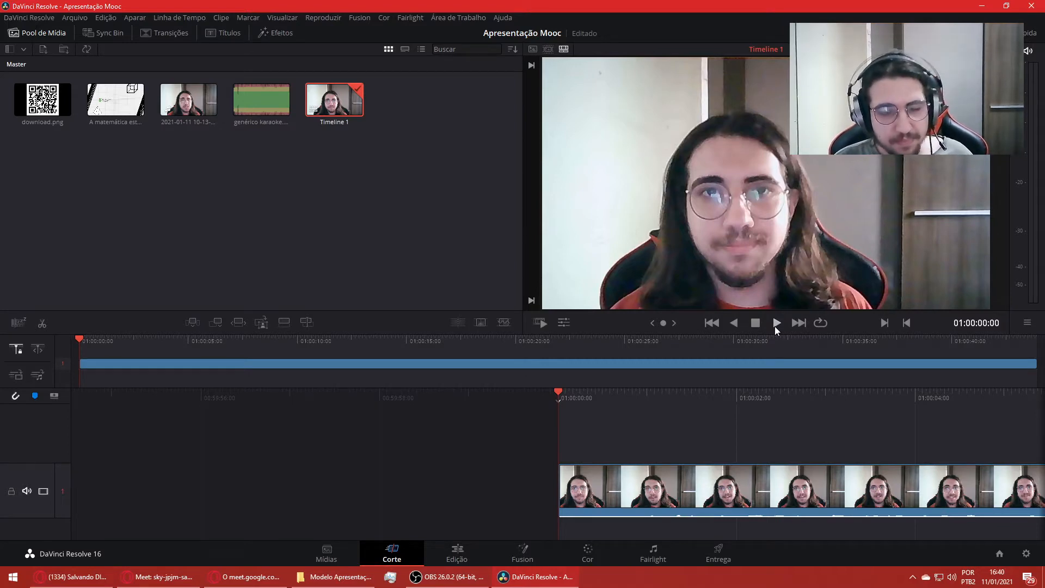
key(ctrl+z)
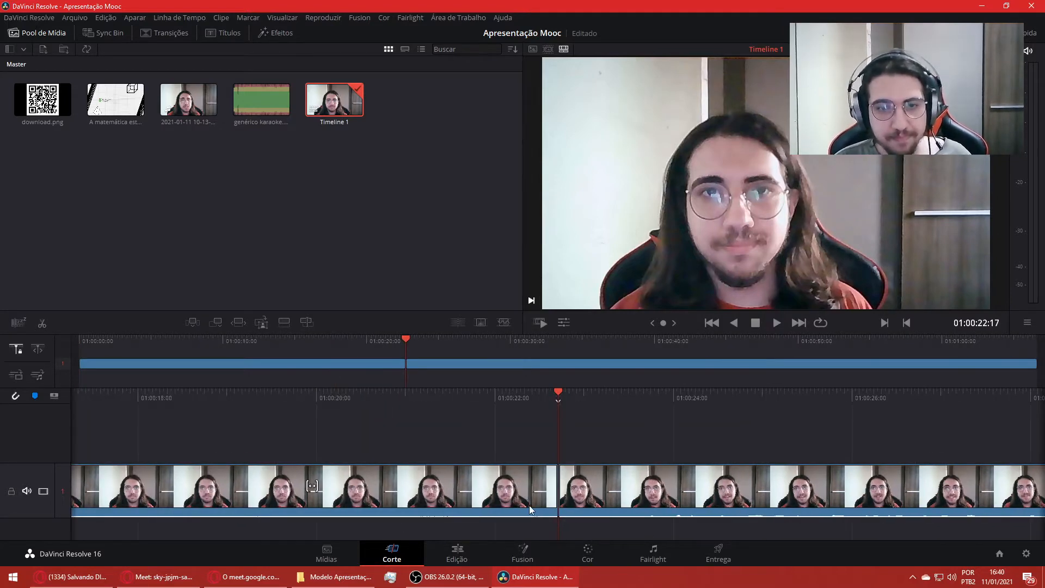
click(529, 505)
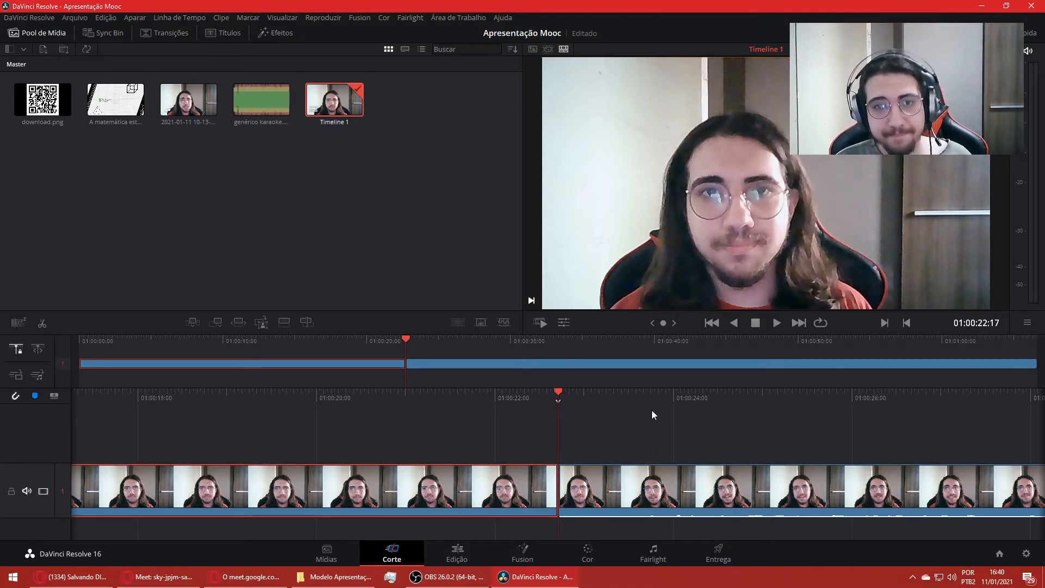
- Analyze the timeline edits, treating edits longer than 20 seconds as boring and edits shorter than 5 frames as jump cuts
click(14, 323)
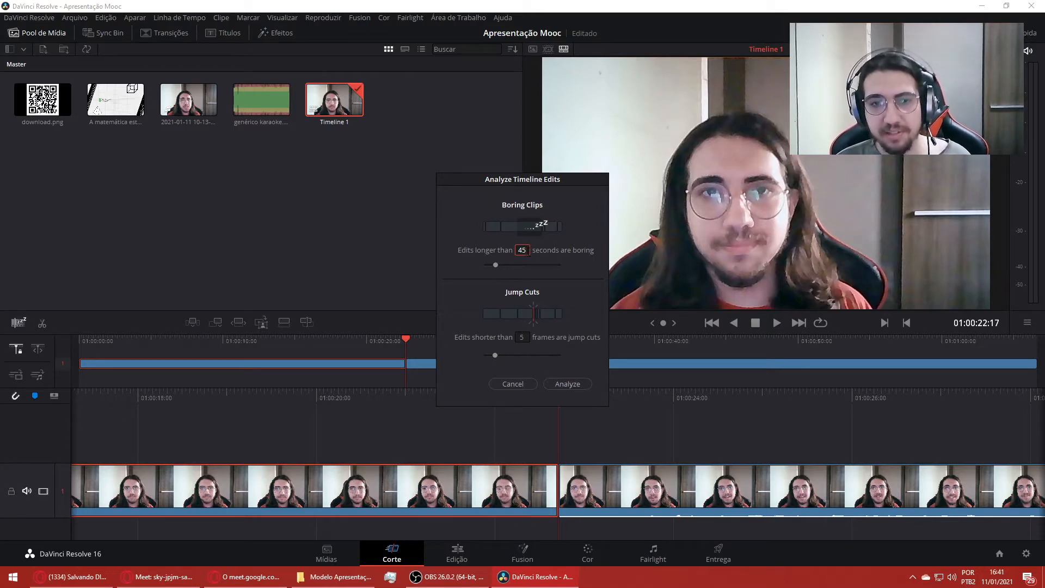
drag(558, 181, 582, 50)
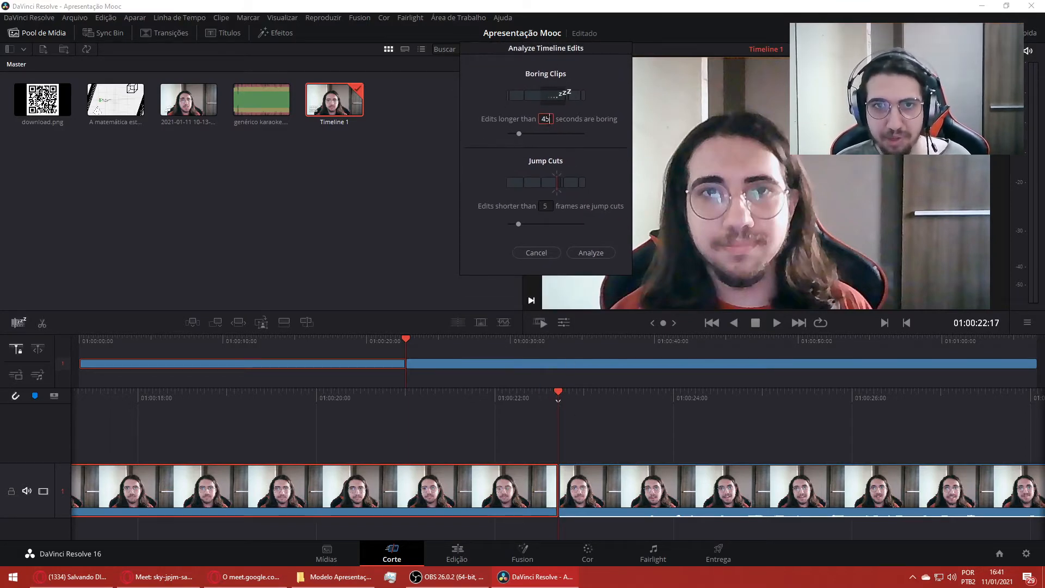
text(20)
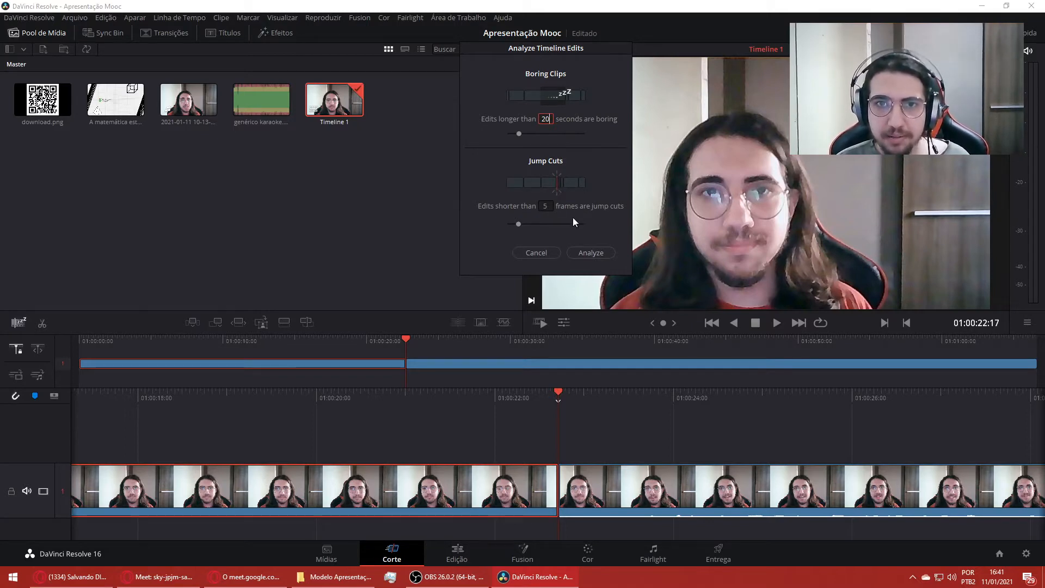
click(518, 224)
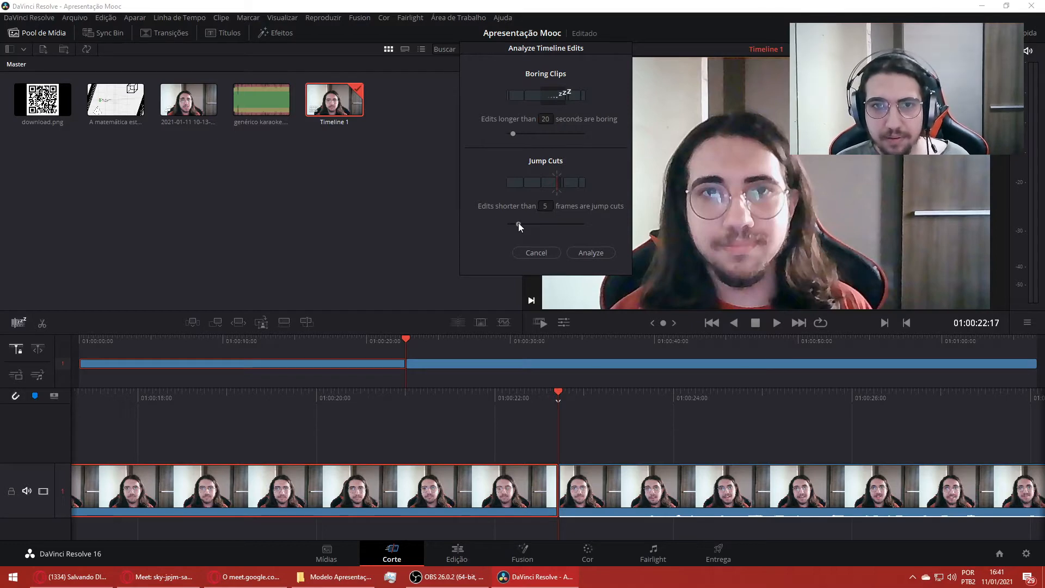
drag(522, 224, 520, 223)
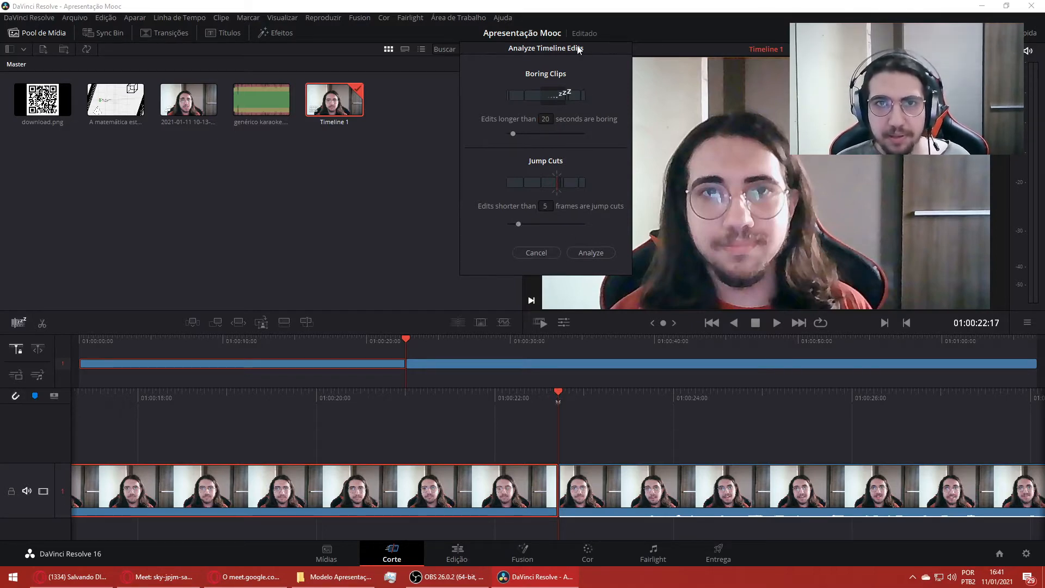
drag(578, 48, 521, 107)
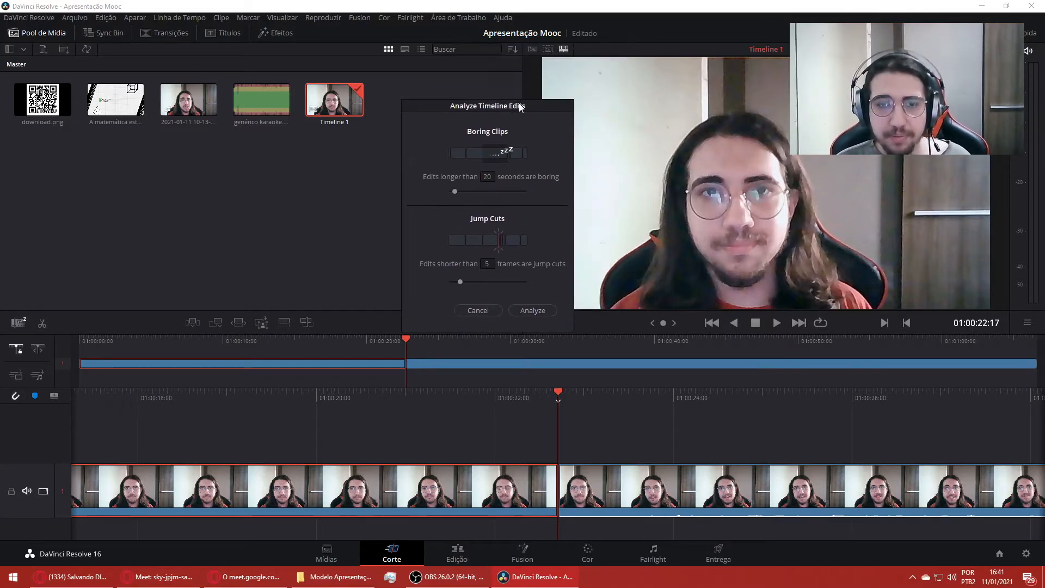
click(533, 310)
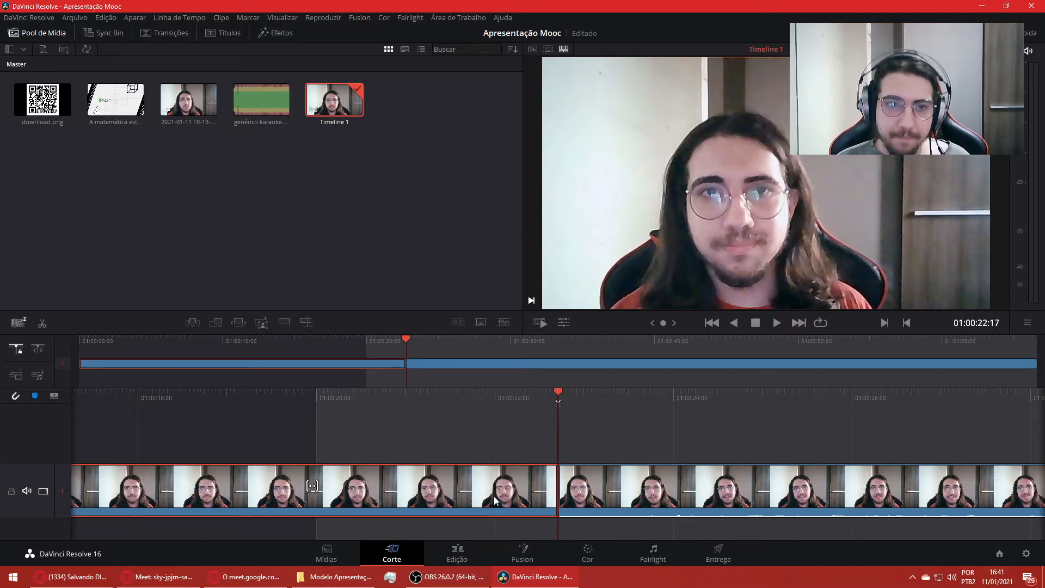
- Deselect the first segment and undo the split at 01:00:22:17
click(612, 459)
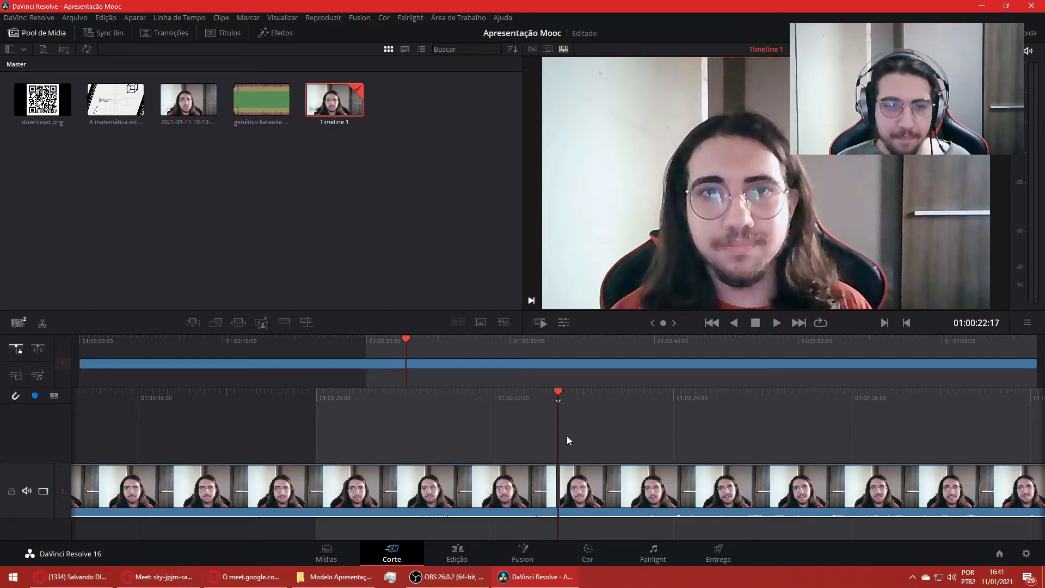
key(ctrl+z)
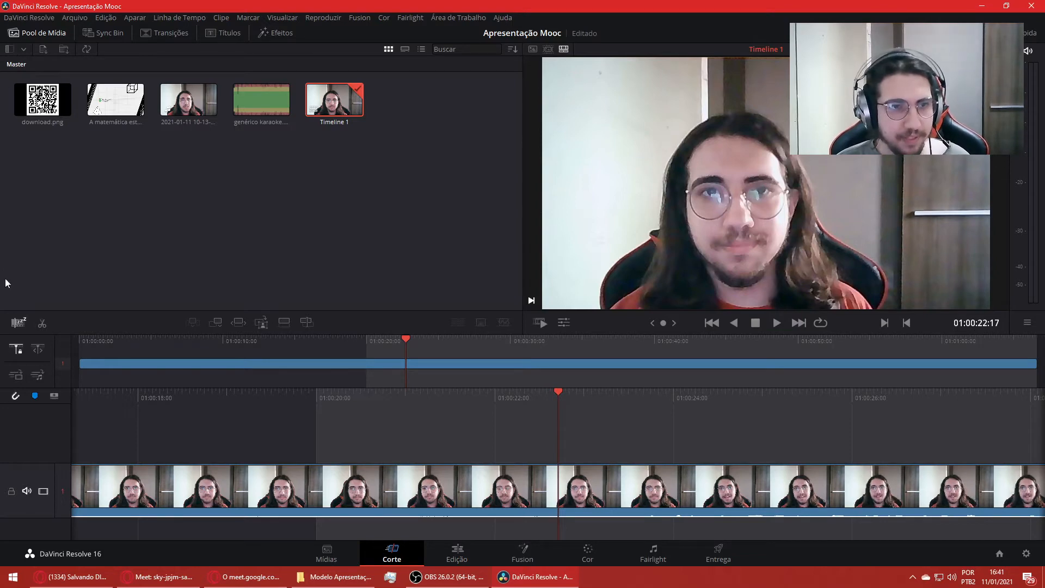
- Analyze the uncut webcam clip for boring edits over 20 seconds and jump cuts under 5 frames
click(237, 512)
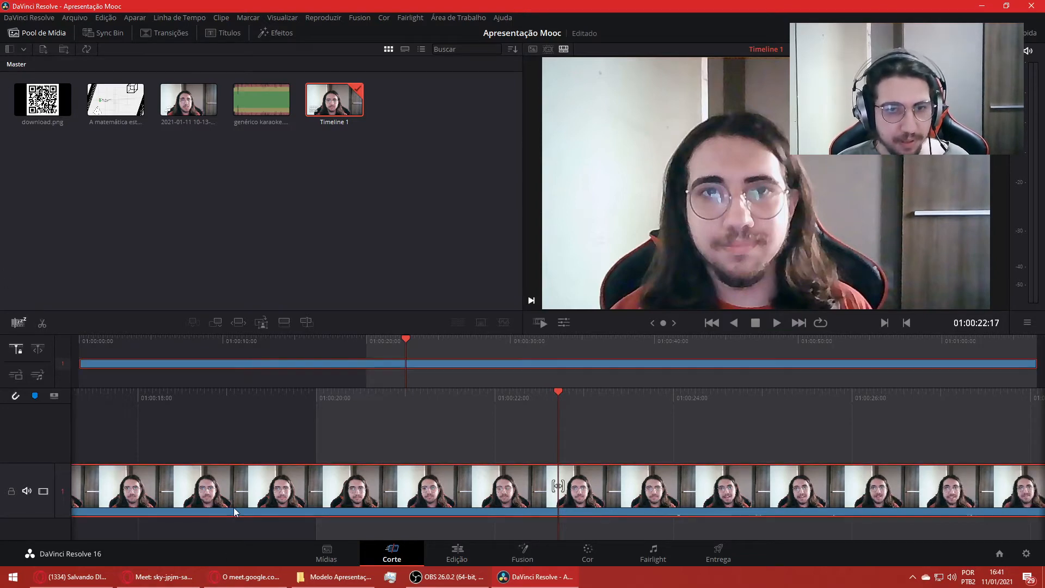
click(16, 323)
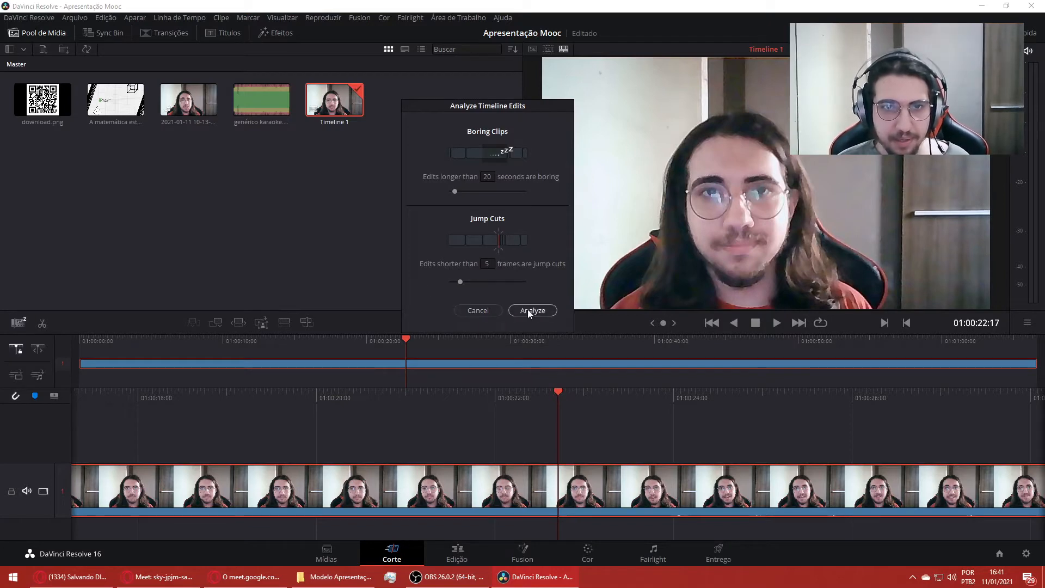
click(528, 311)
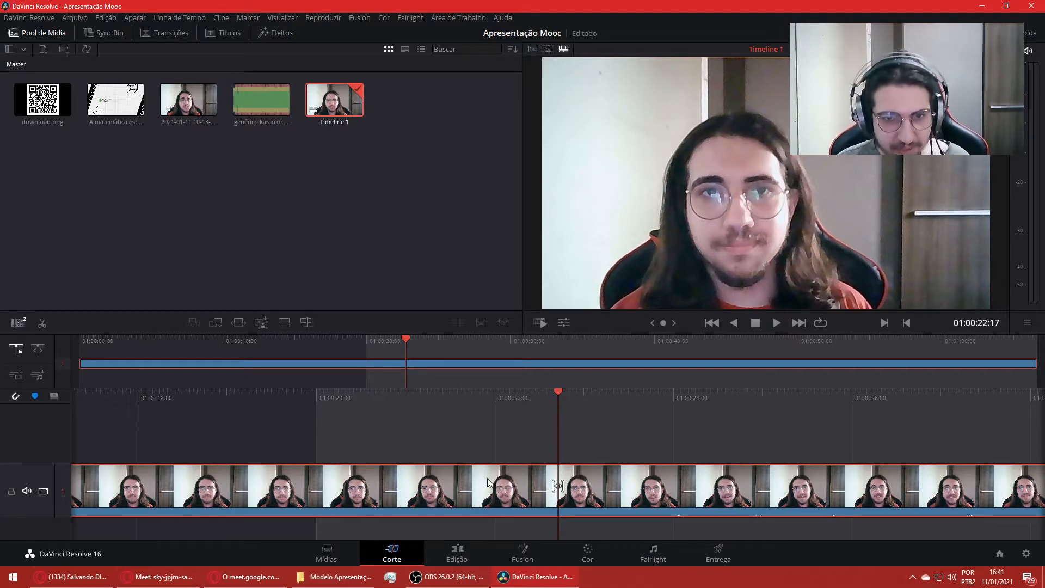
- Split the webcam clip at 01:00:22:17, ripple-delete the segment before the cut, and select the remaining clip
click(42, 323)
click(445, 500)
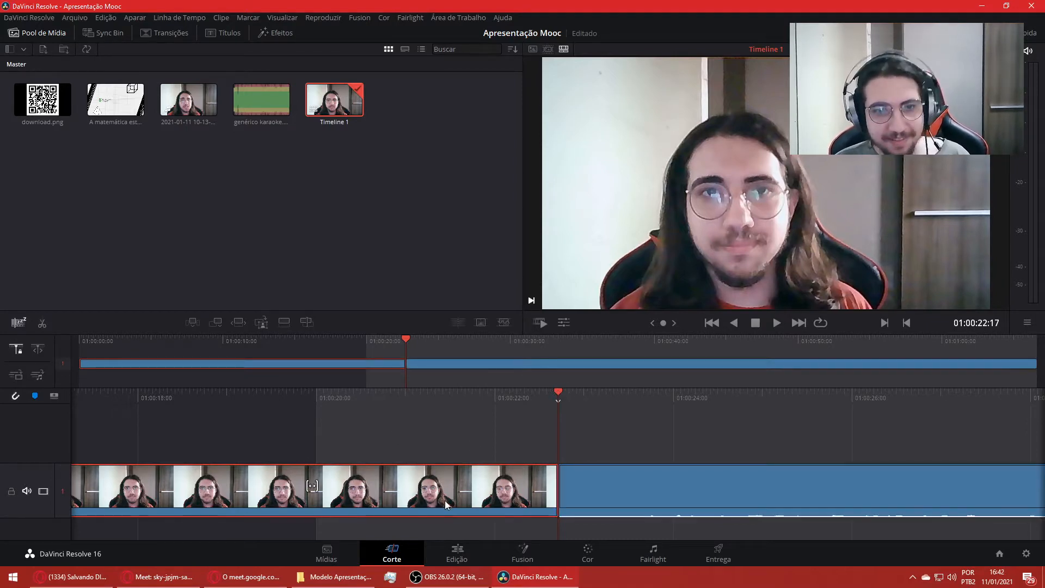
key(Delete)
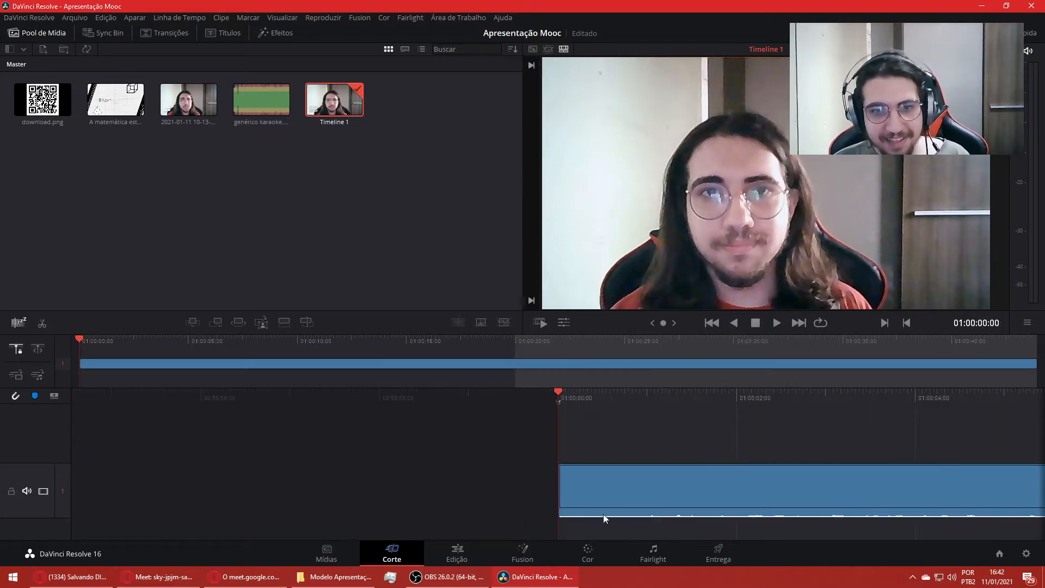
click(668, 483)
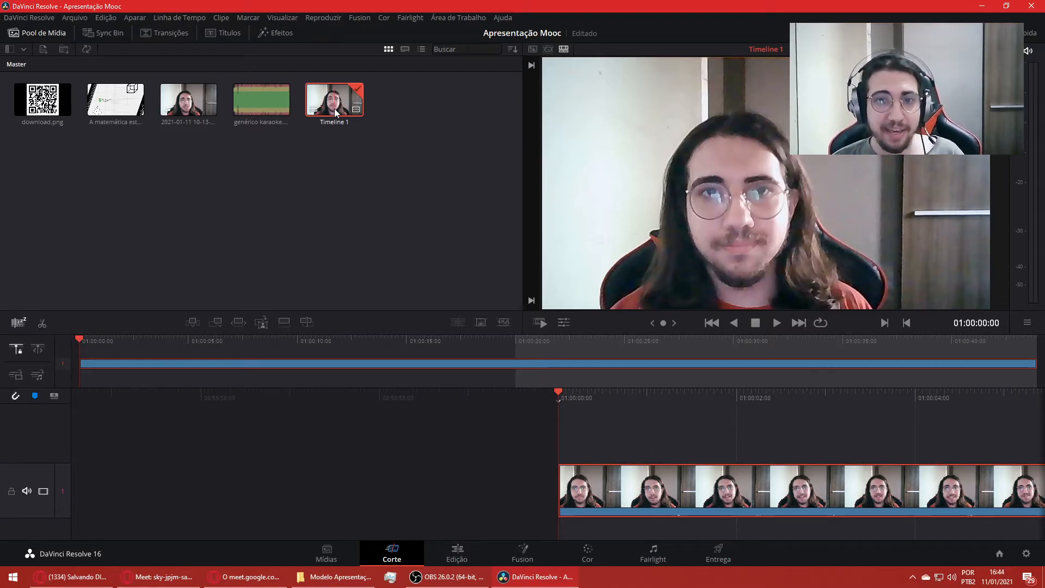
- Compare the timeline on the Corte and Edição pages, ending on the Edição page
click(459, 559)
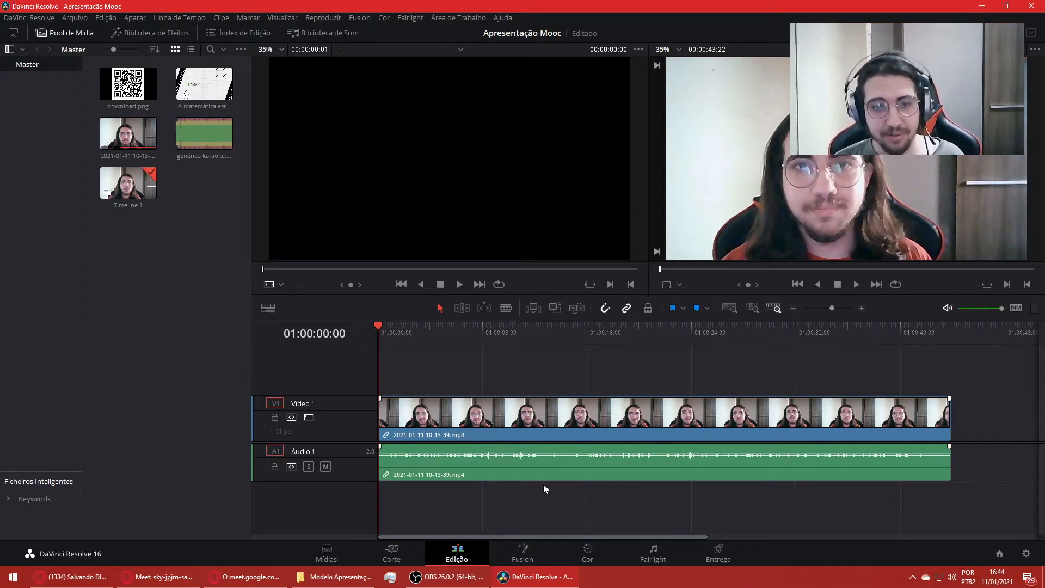
click(392, 553)
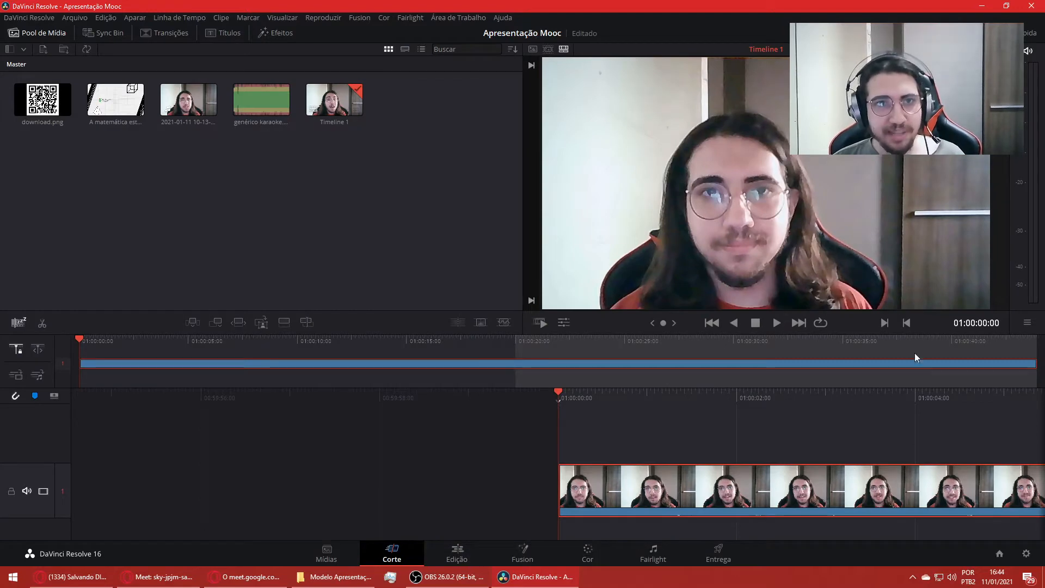
click(466, 554)
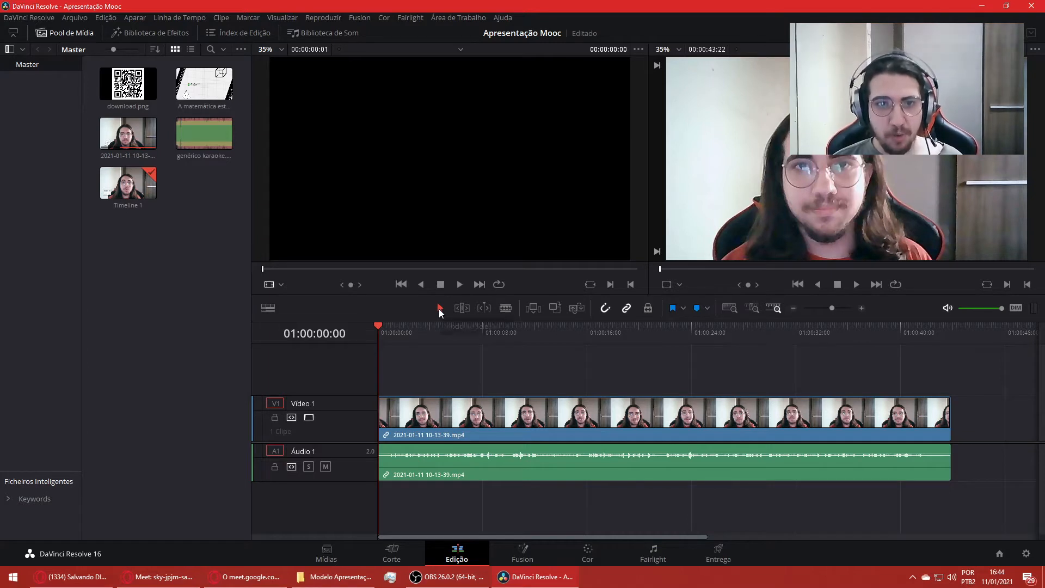
- Move the linked webcam video and audio to start at about 01:00:16:00 and play the timeline's gap and clip start
click(455, 412)
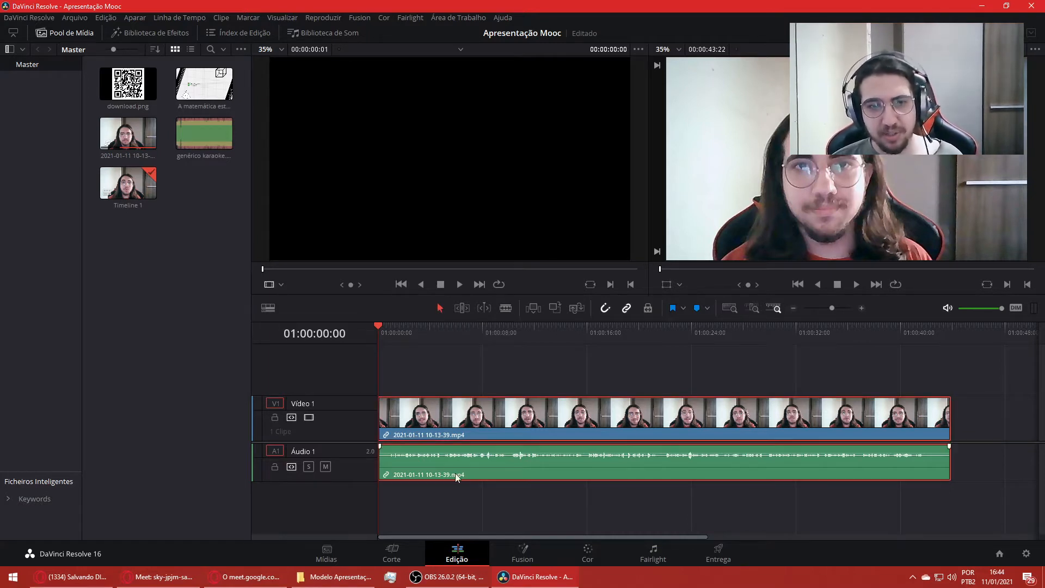
drag(472, 439, 636, 419)
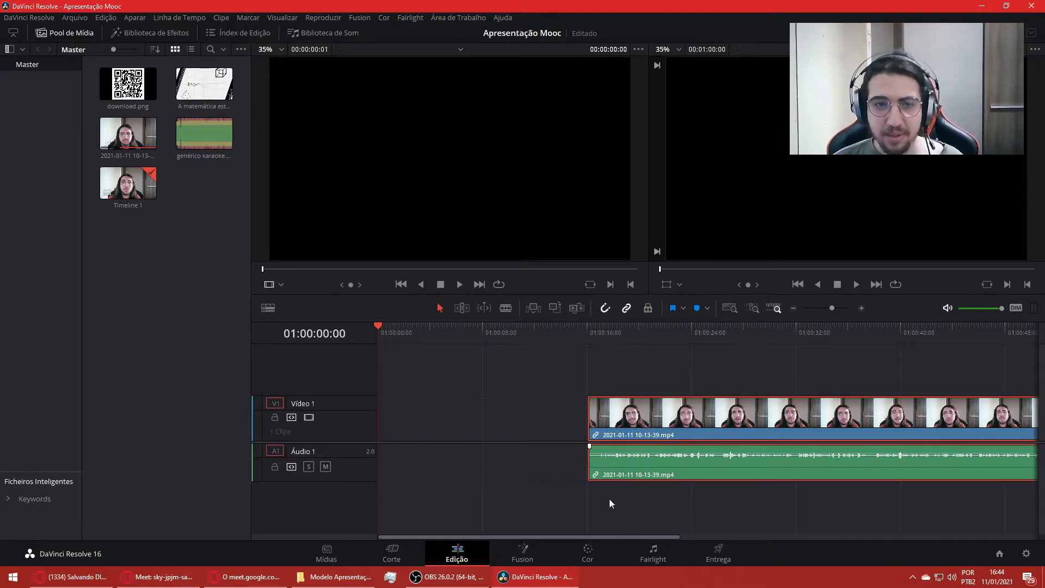
click(857, 284)
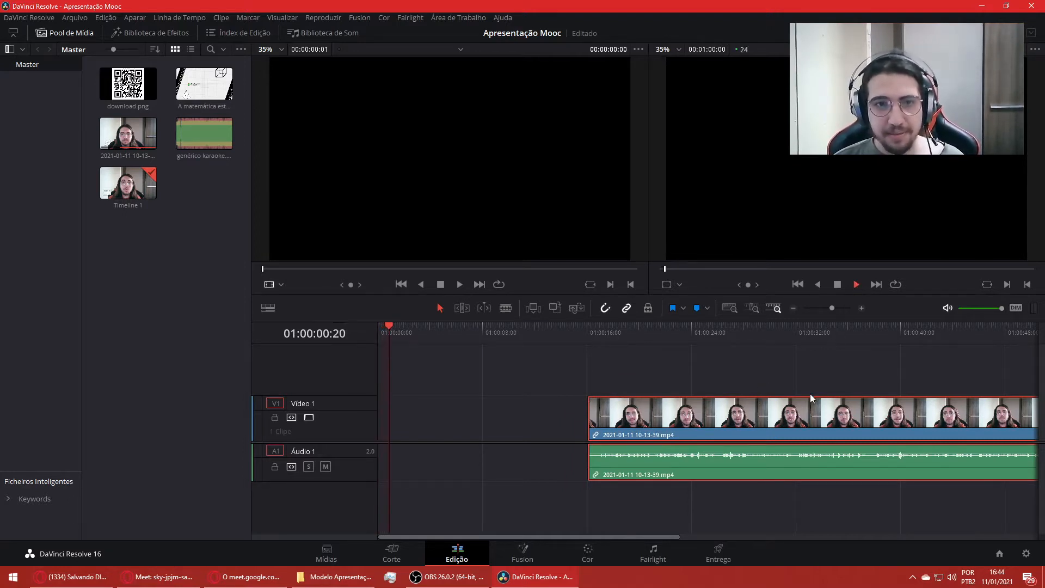
click(585, 331)
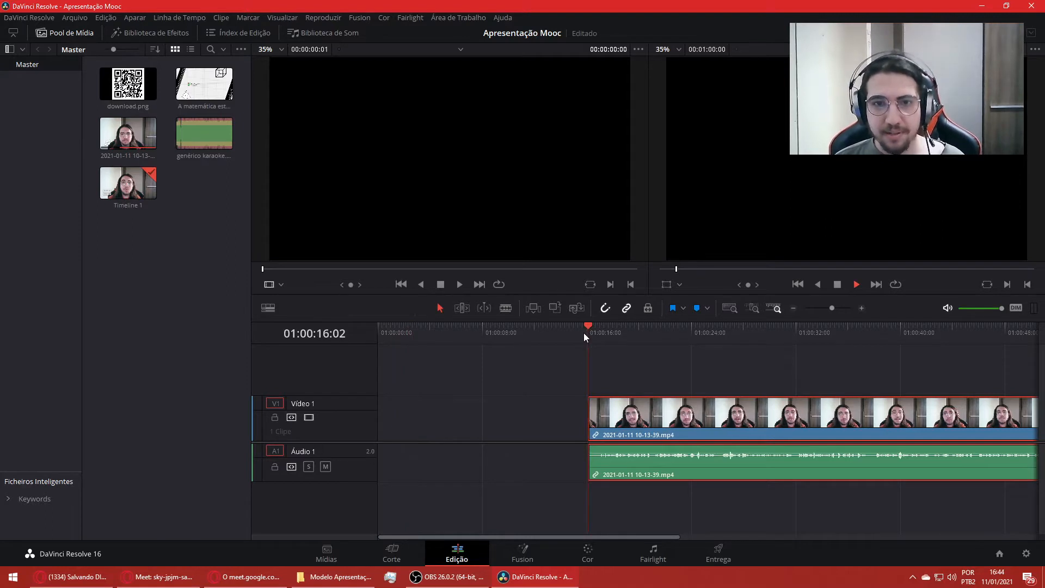
click(856, 283)
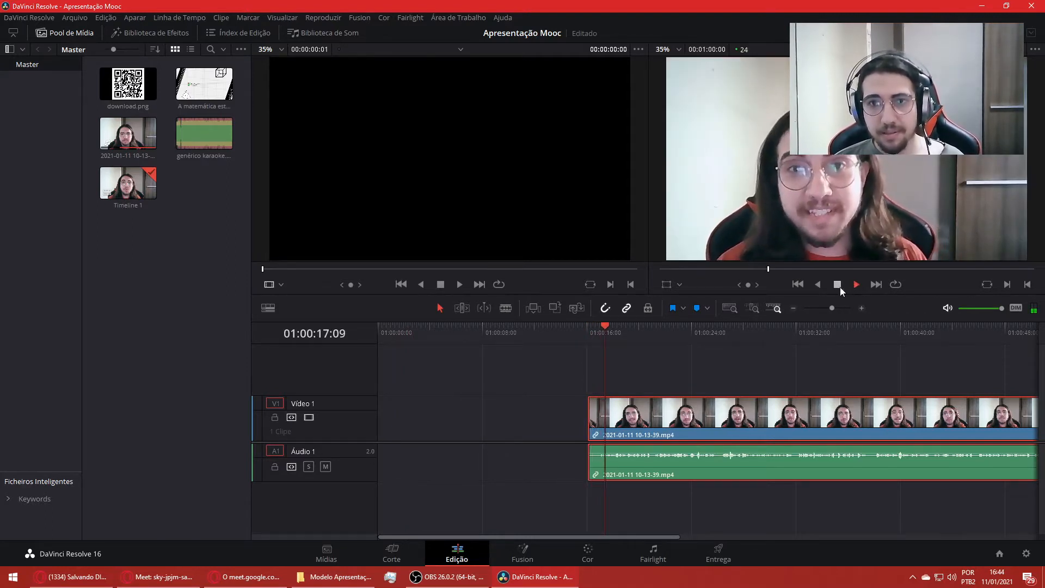
click(840, 287)
- Return the playhead and the linked webcam clip to the timeline start at 01:00:00:00
drag(615, 326, 95, 391)
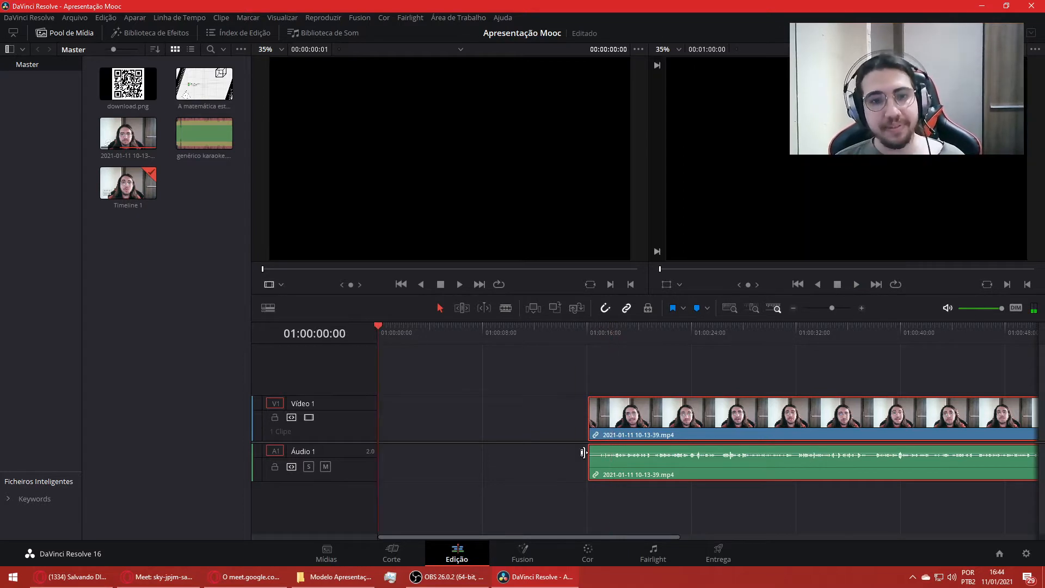
drag(583, 452, 330, 439)
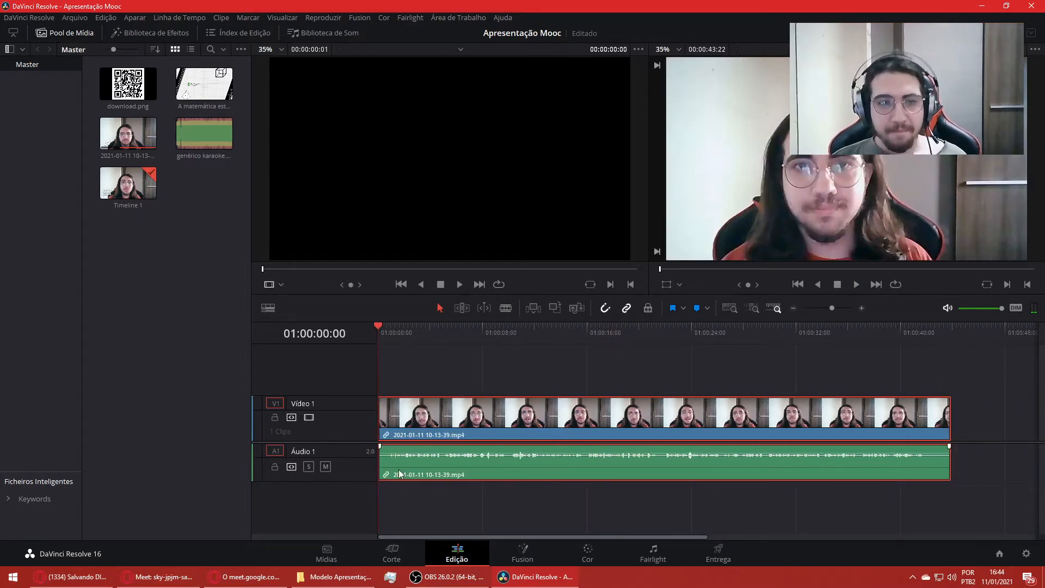
right_click(416, 462)
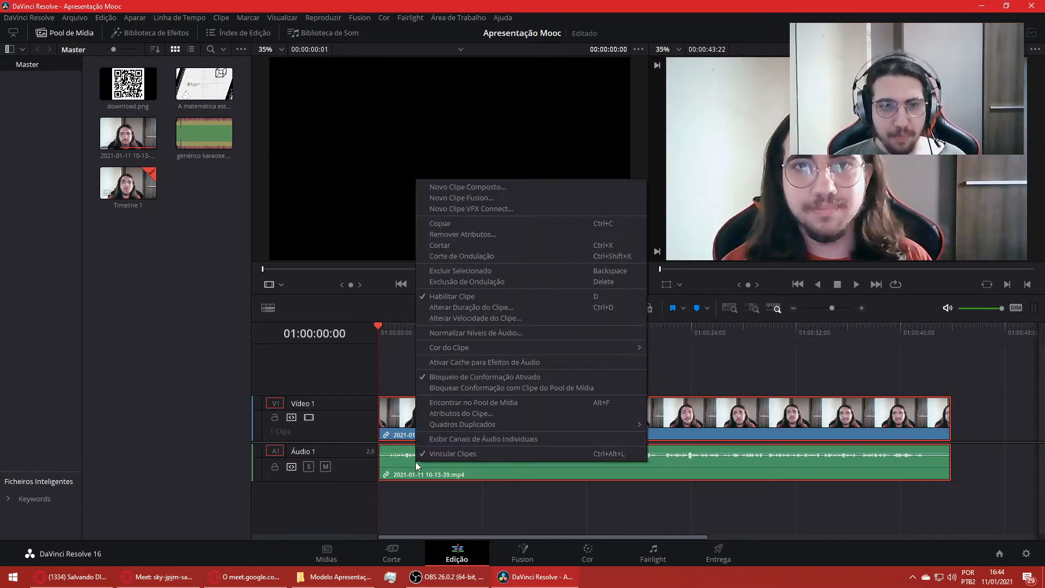
click(380, 472)
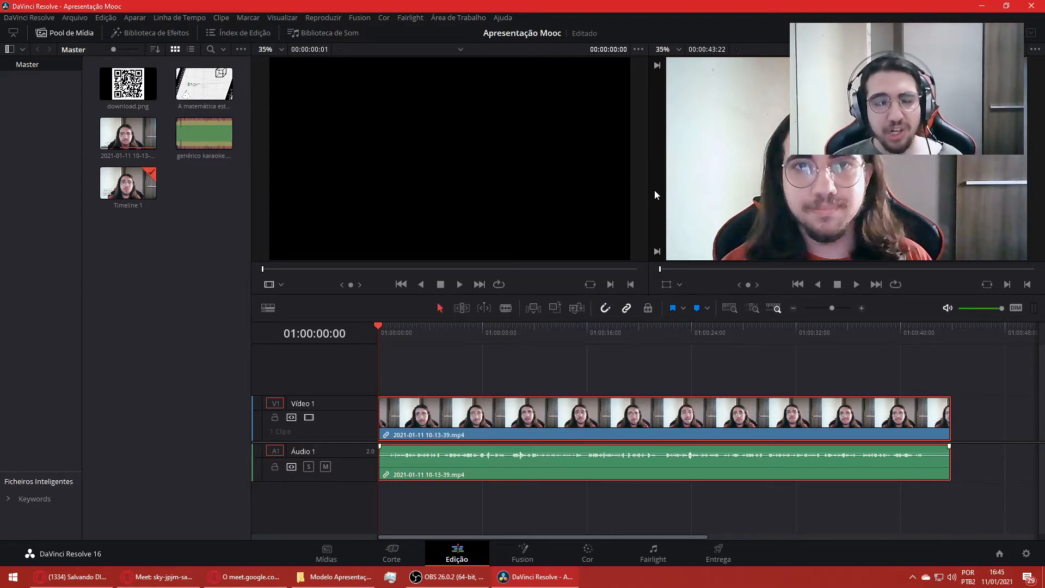
- Slip the webcam clip's content within its boundaries in Trim Edit mode and play the opening seconds
click(460, 308)
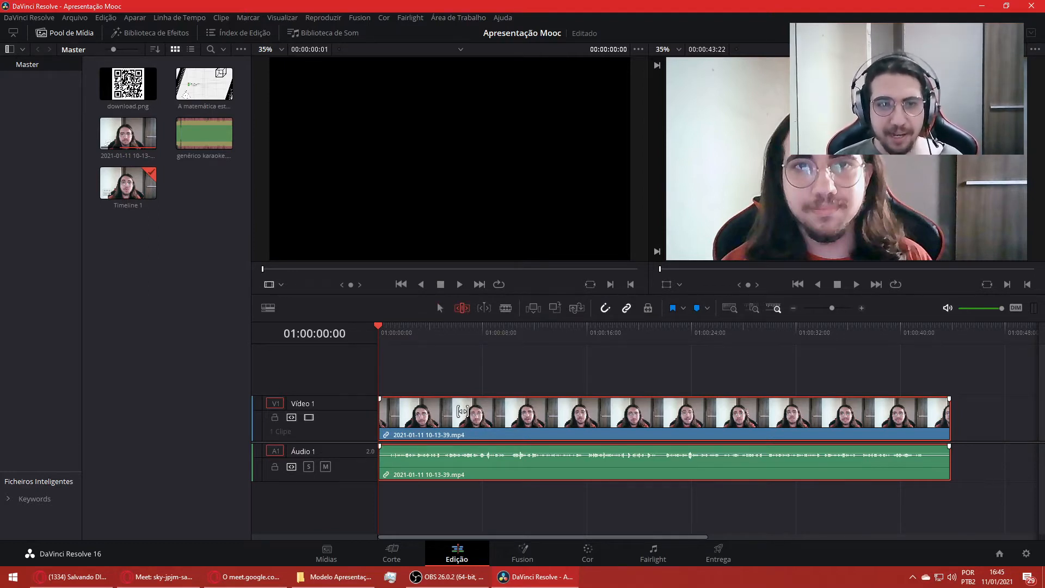
drag(463, 413, 468, 445)
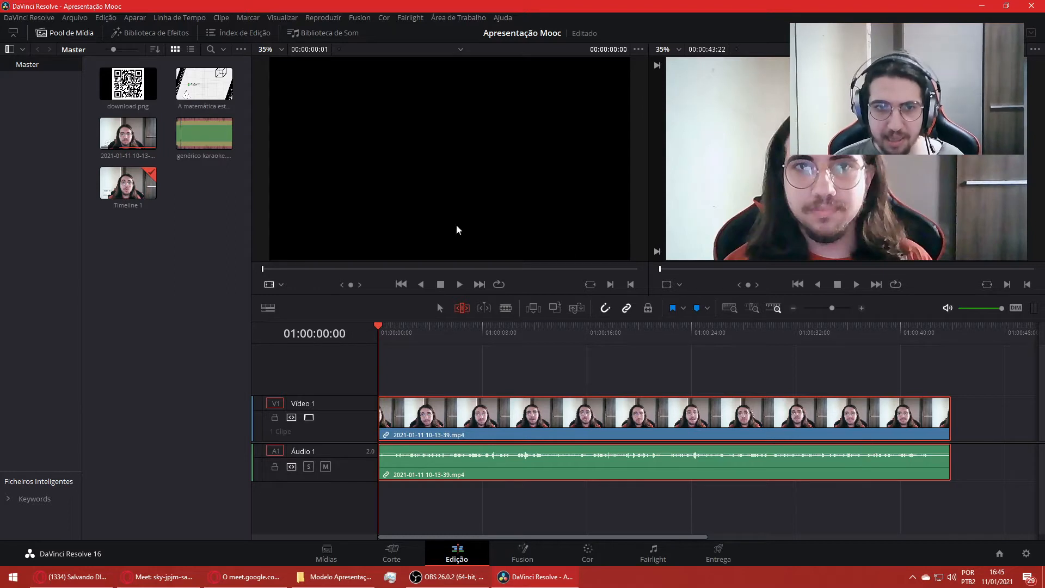
click(859, 286)
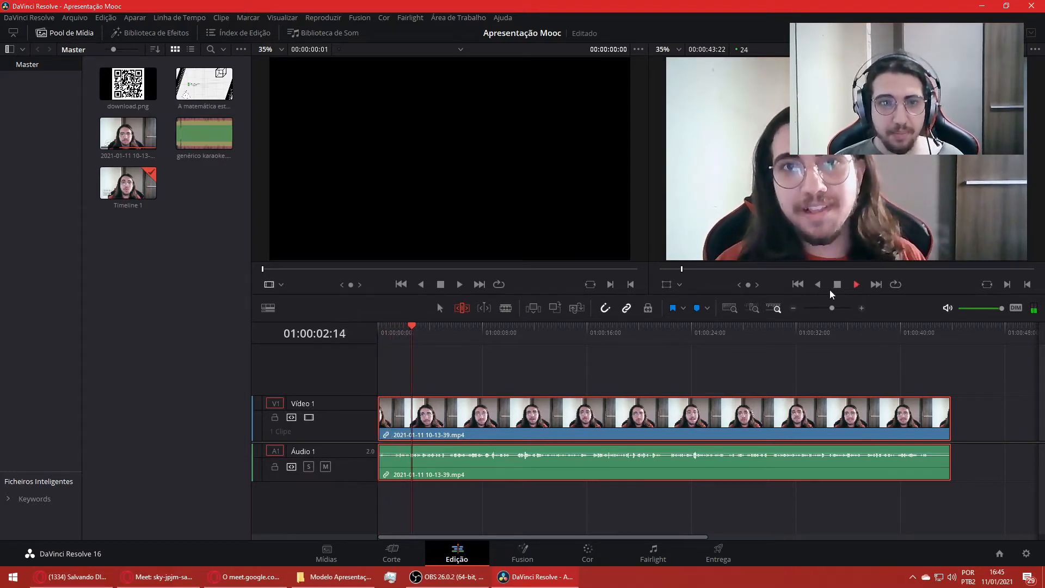
click(838, 283)
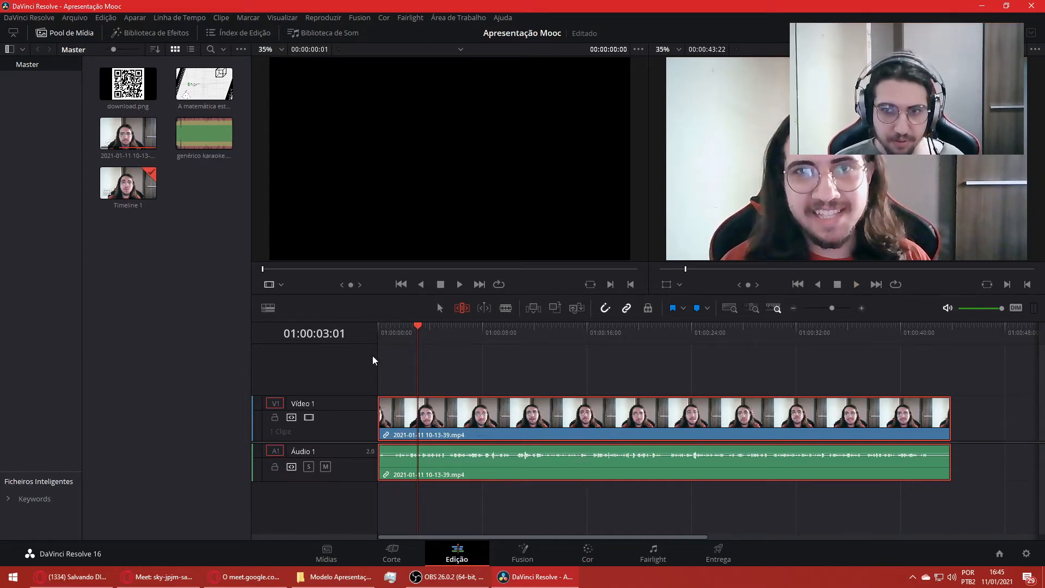
- Slip the webcam clip's content back to its original position and play the opening again from the timeline start
drag(479, 429, 407, 428)
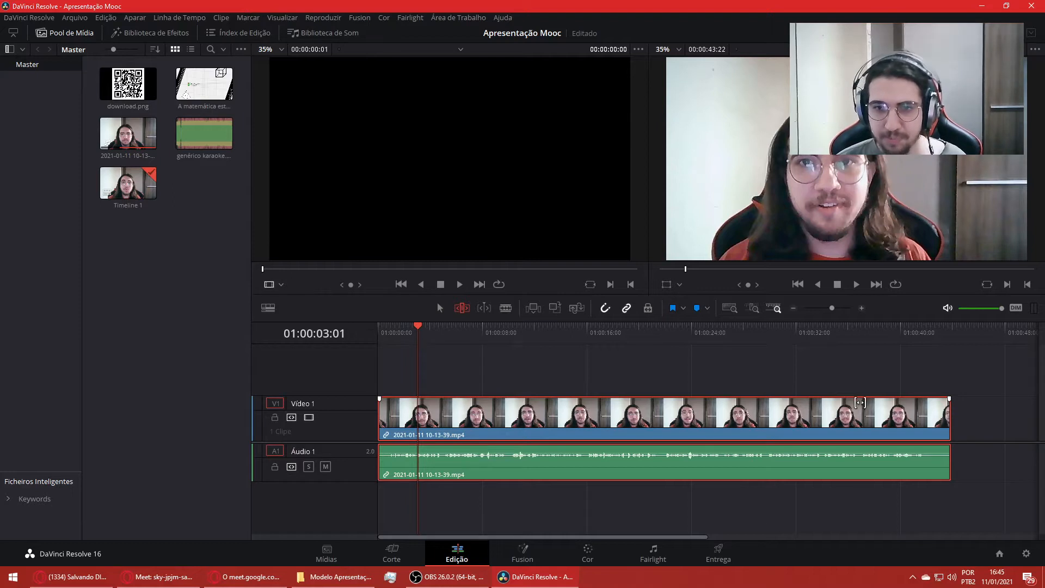
click(856, 285)
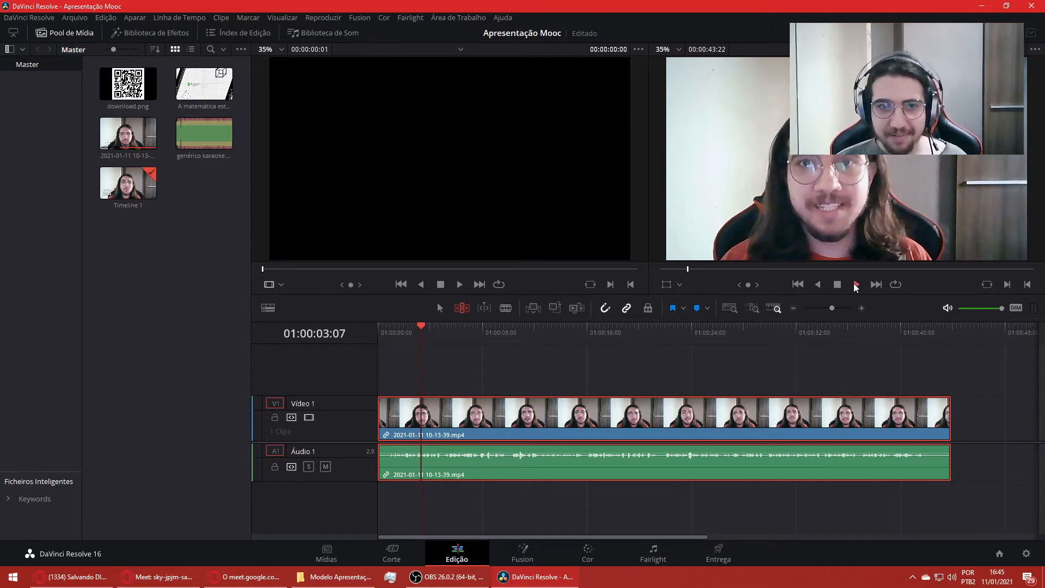
click(856, 286)
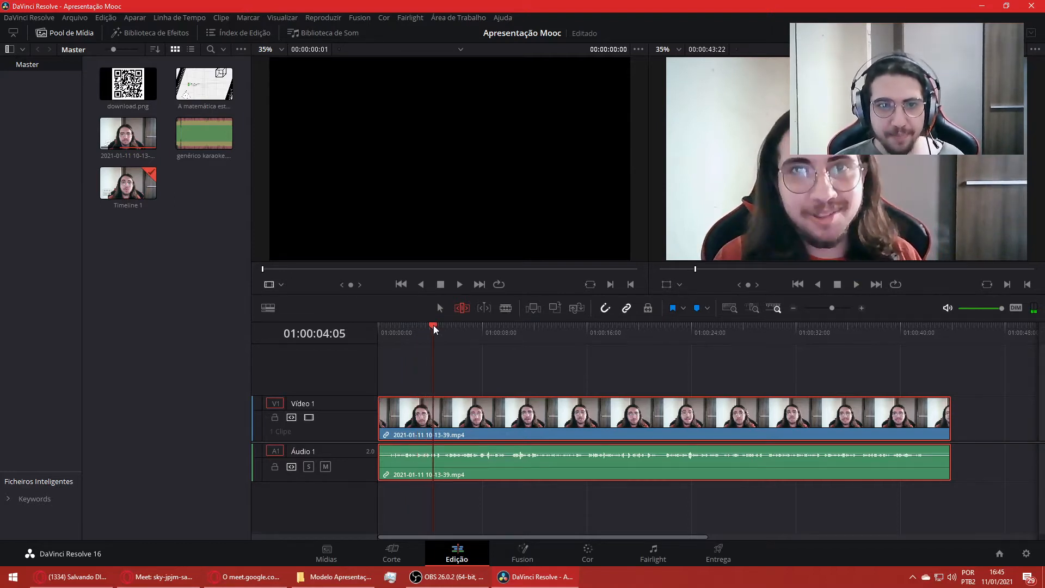
drag(433, 325, 341, 325)
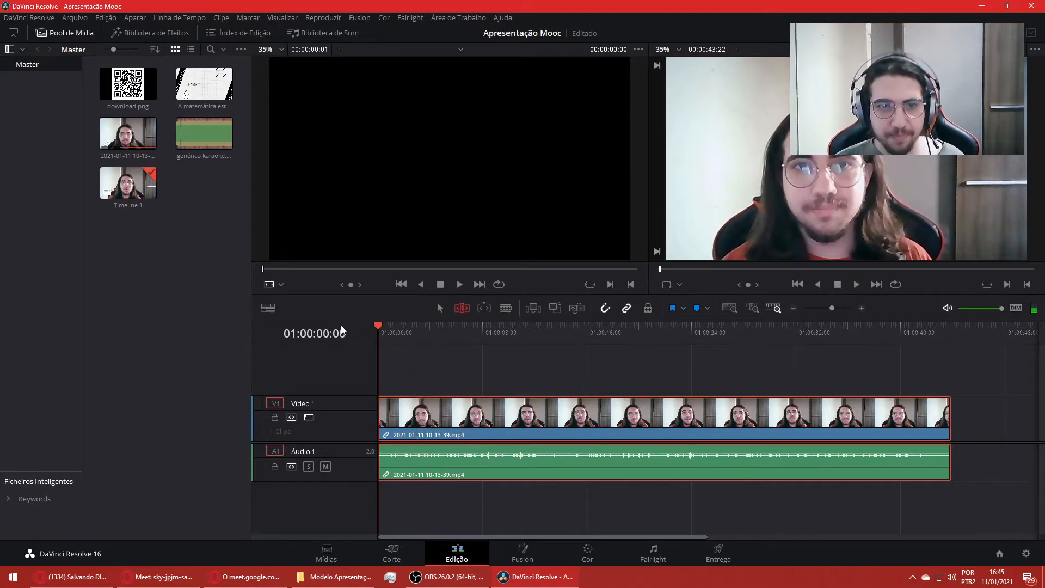
click(857, 285)
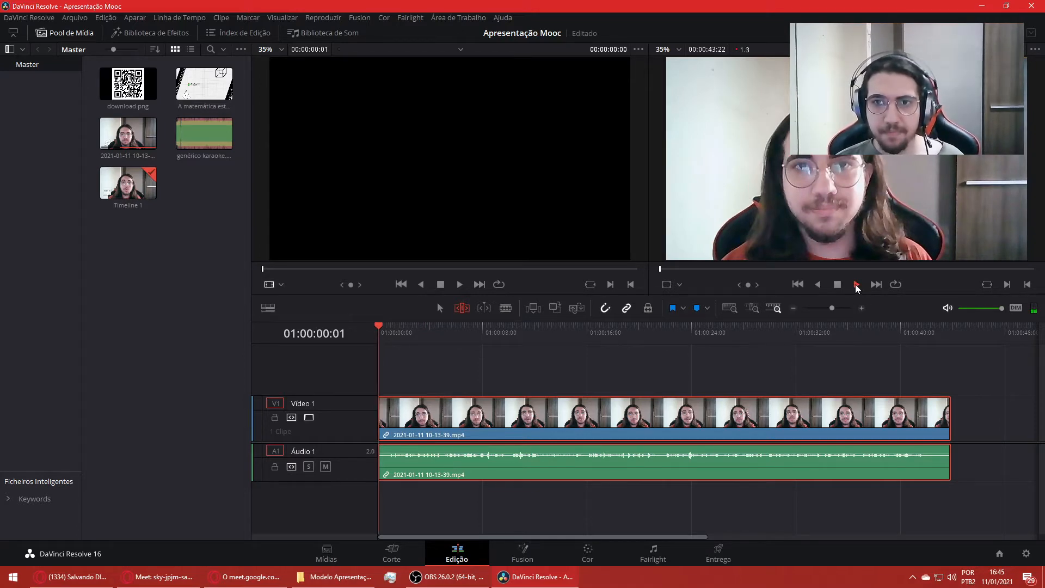
click(857, 285)
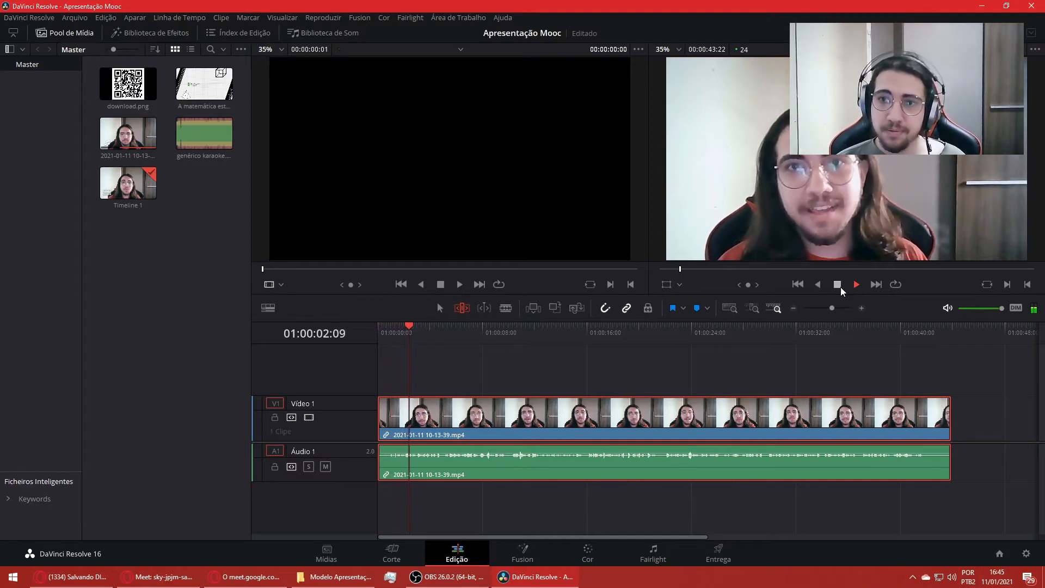
click(840, 287)
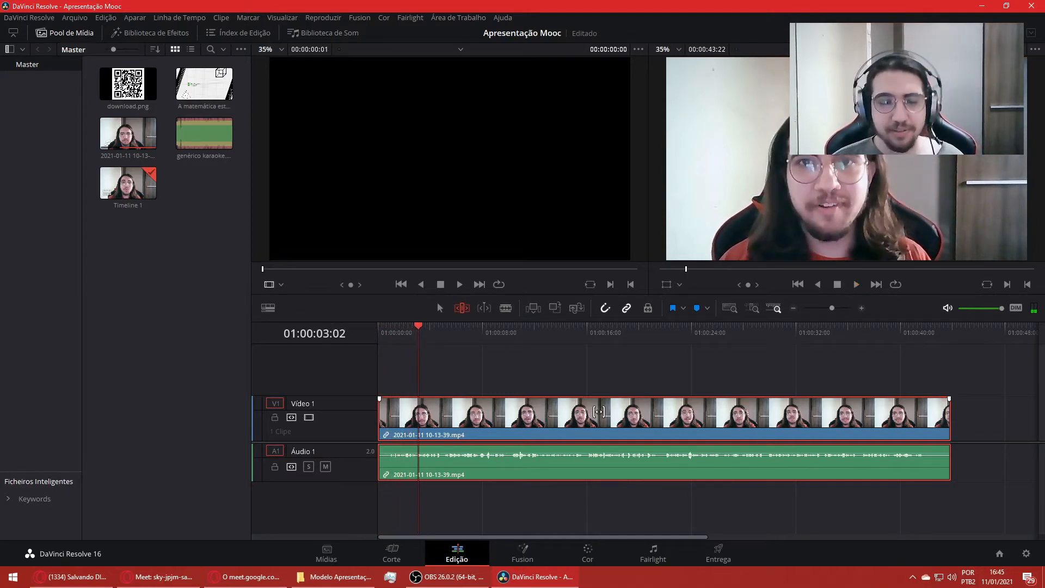
- Enable Dynamic Trim mode and try adjusting the webcam clip with it
click(482, 308)
drag(442, 421, 417, 434)
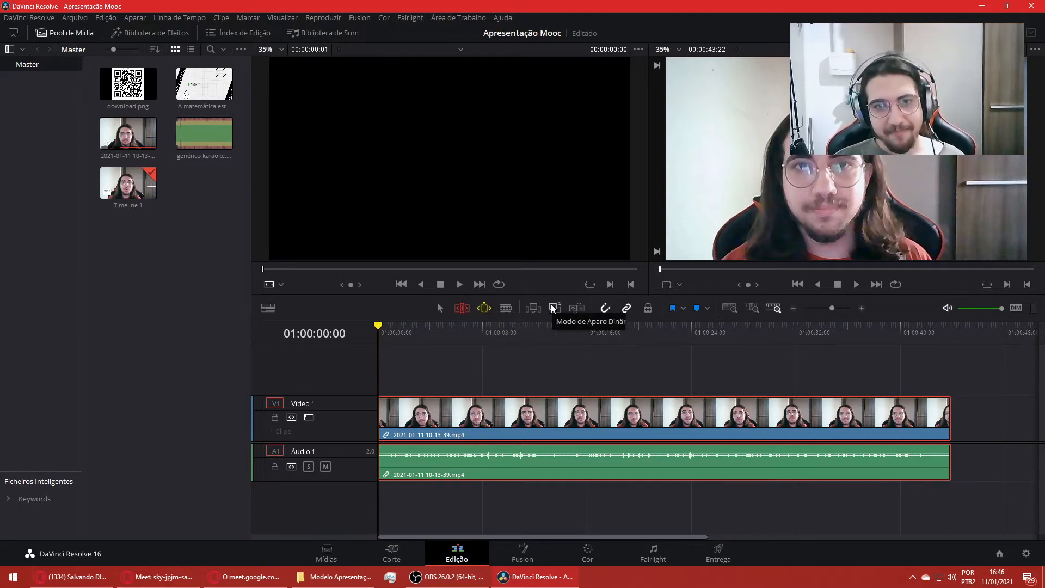
- Try a Blade split of the webcam clip at about 01:00:09 and undo that cut
click(500, 309)
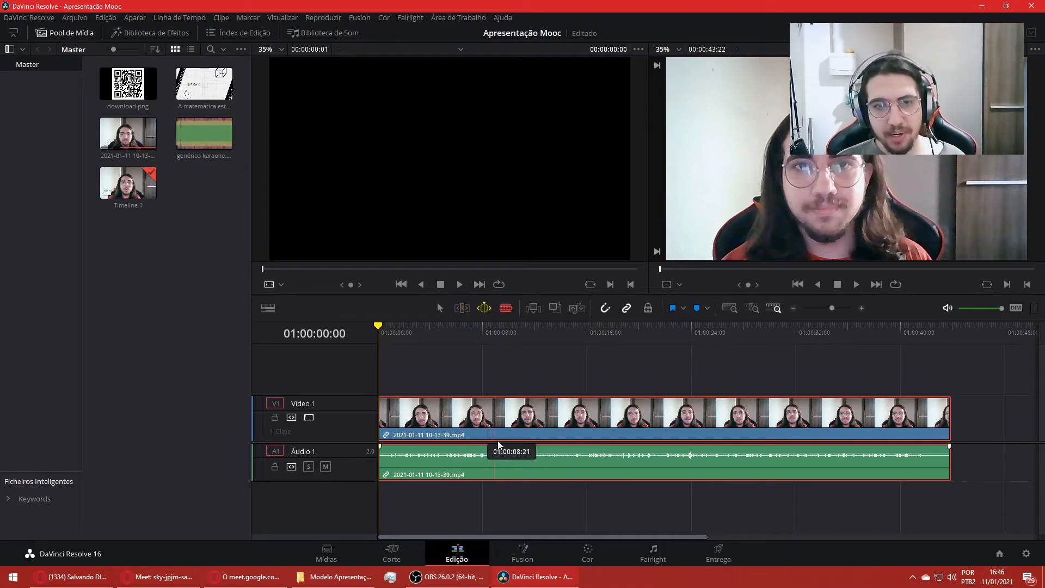
click(507, 400)
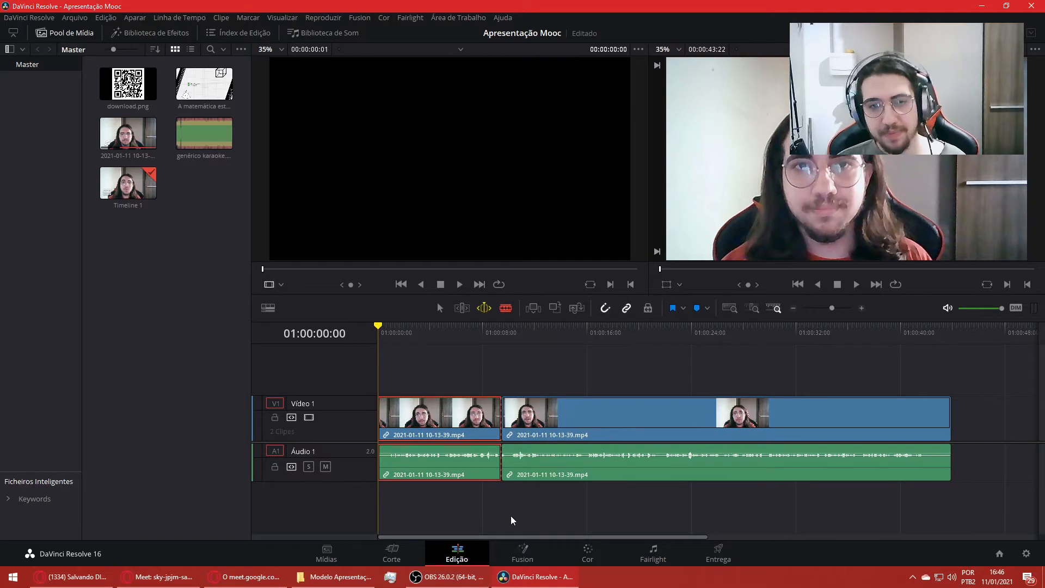
key(ctrl+z)
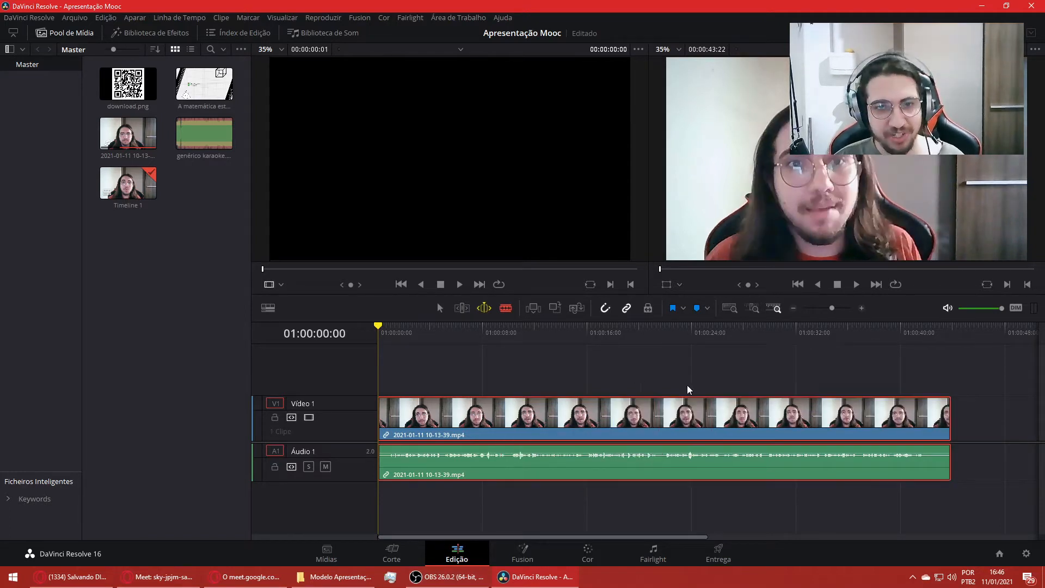
- Position the playhead at 01:00:17:00 and split the linked webcam video and audio there with the Blade
drag(380, 326, 600, 329)
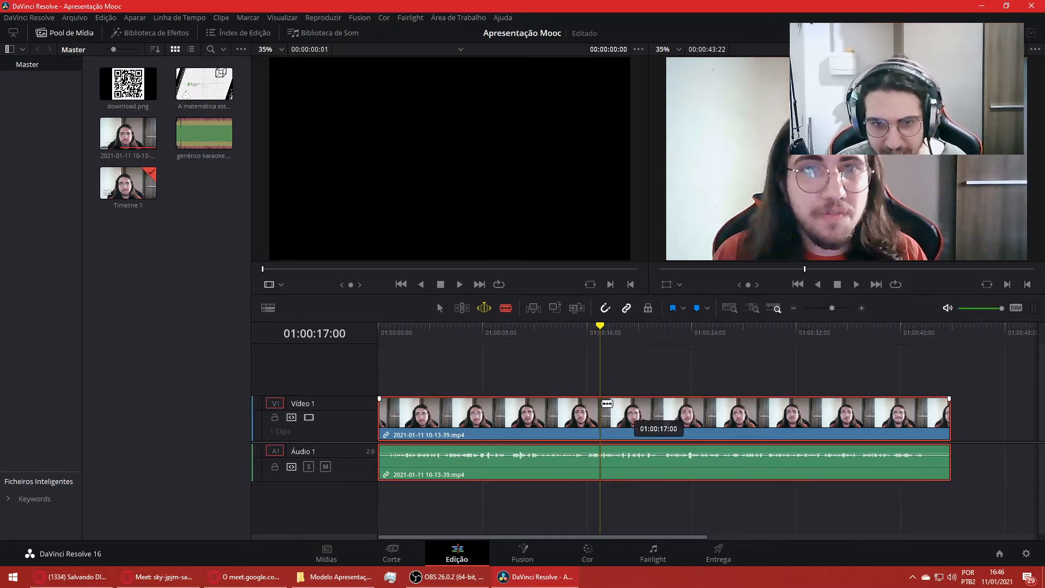
click(605, 403)
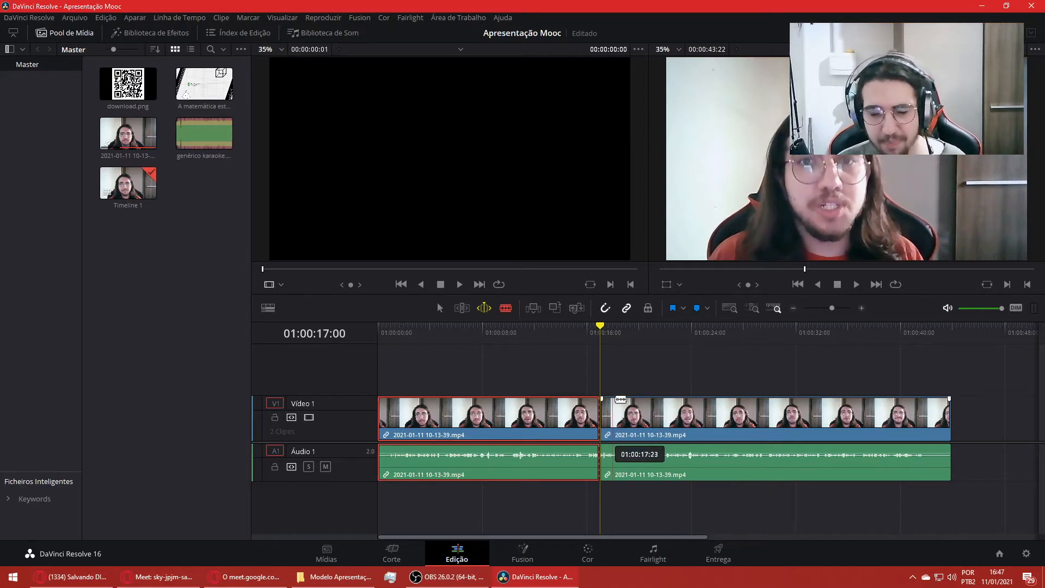
- Undo the Blade cut at 01:00:17:00, repeat the cut at the same frame and undo it again
key(ctrl+z)
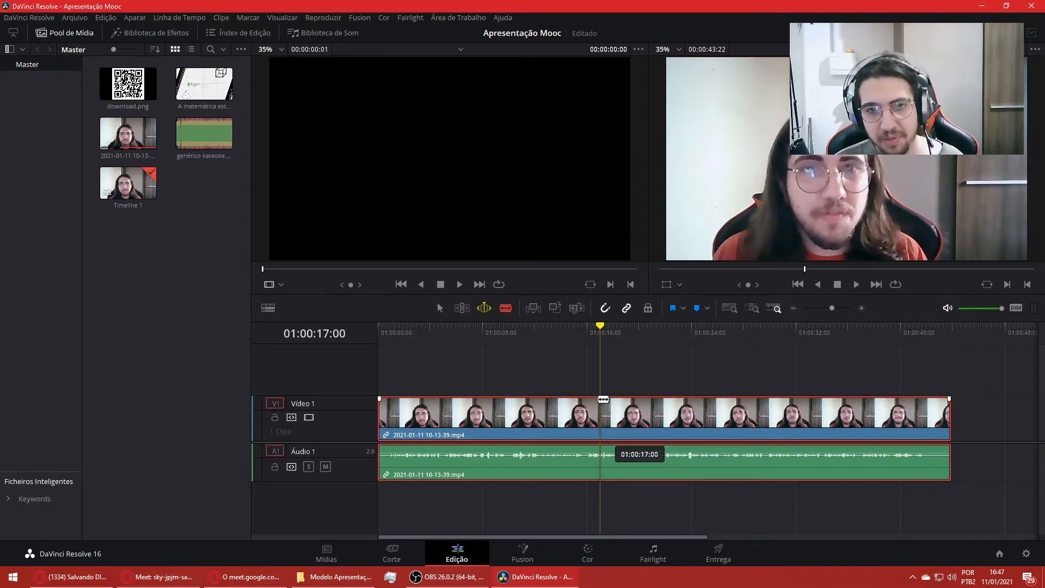
click(603, 400)
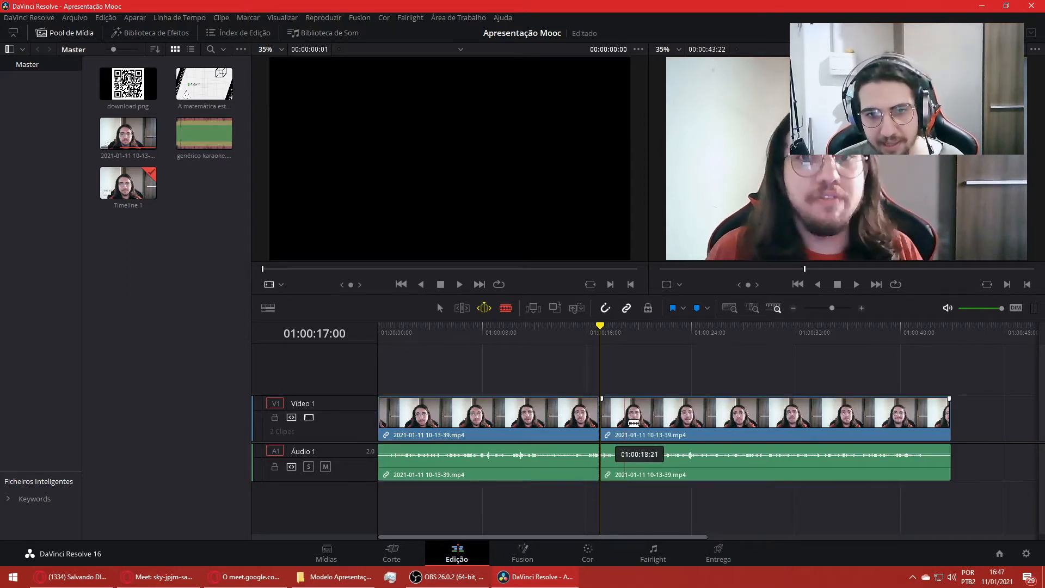
key(ctrl+z)
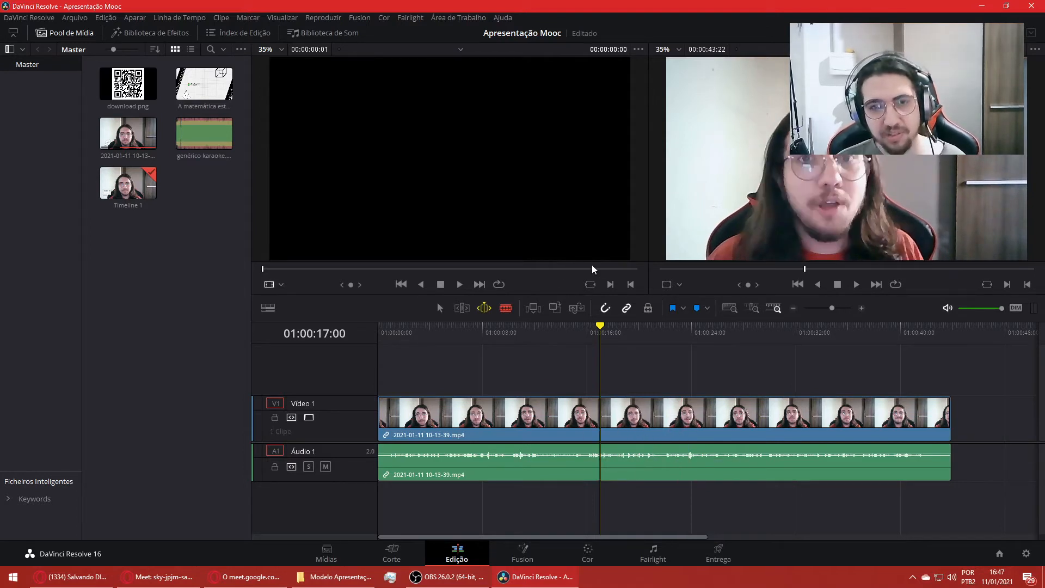
- Split the linked webcam clip at about 01:00:13:18 with the Blade and move the second part away from the first
drag(601, 335, 343, 373)
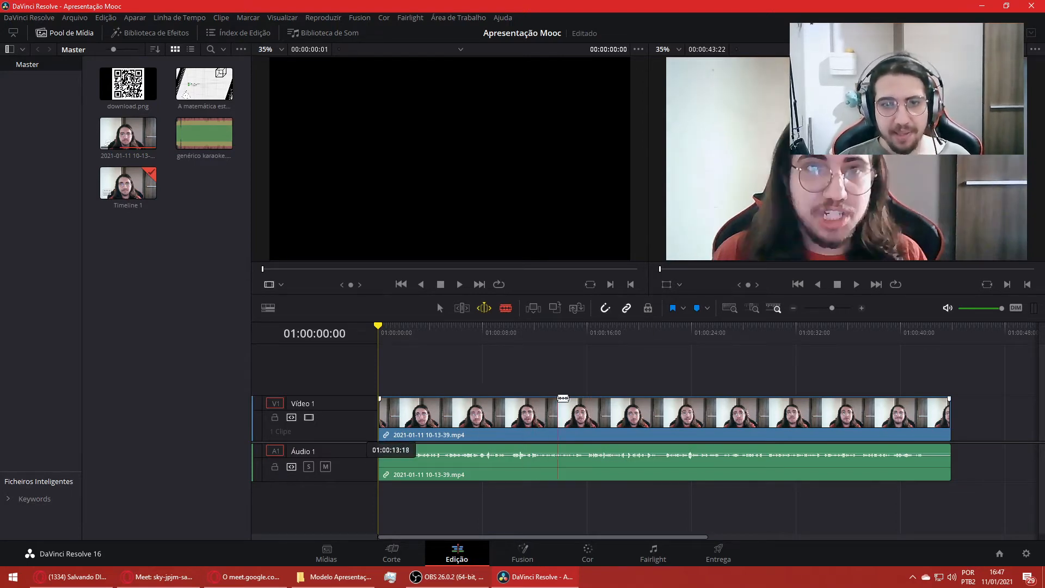
click(558, 420)
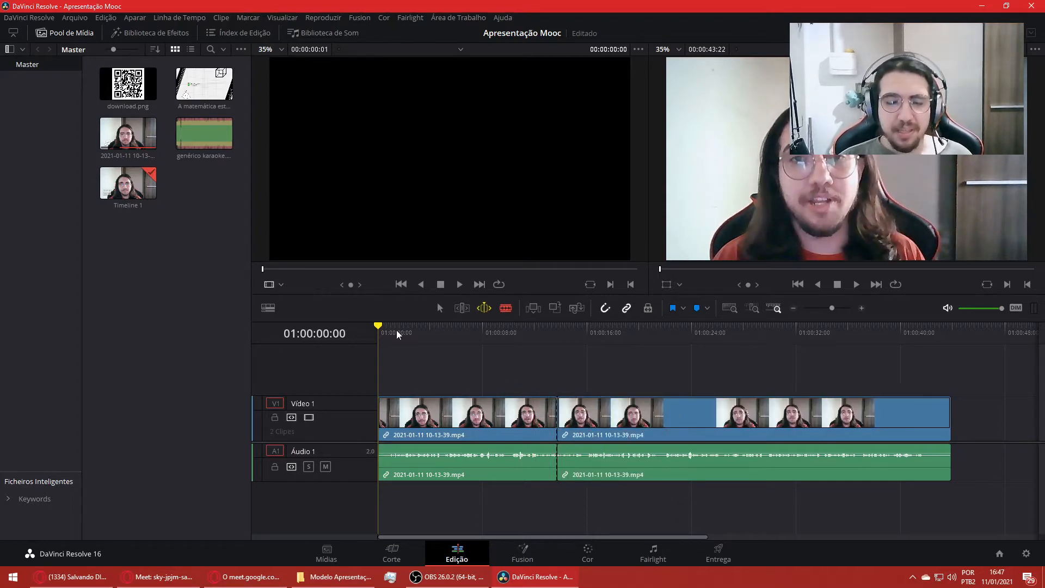
drag(598, 456, 680, 429)
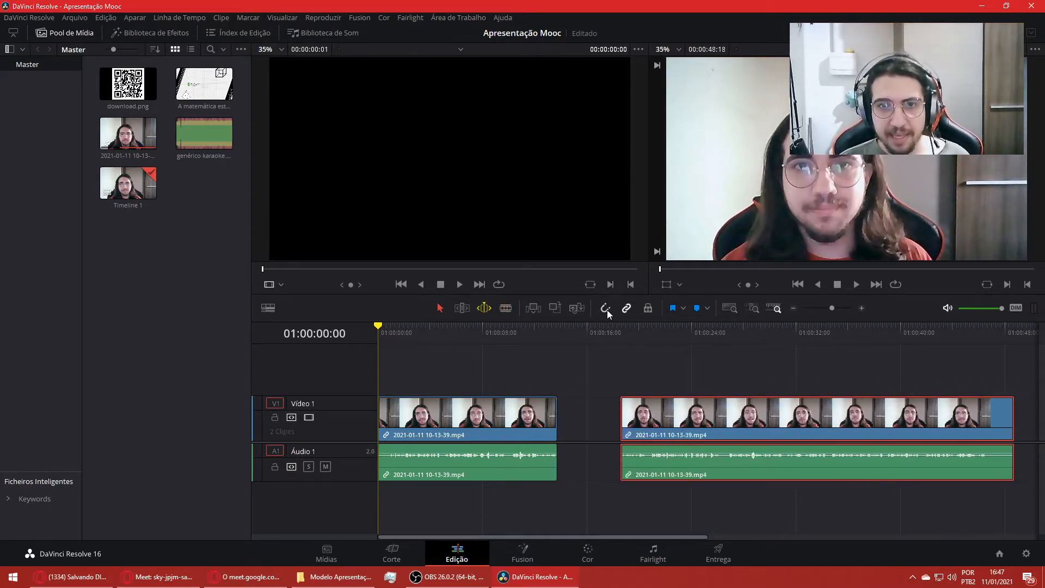
- Turn snapping off and move the second webcam part back near the first, leaving a gap of about two frames
click(602, 311)
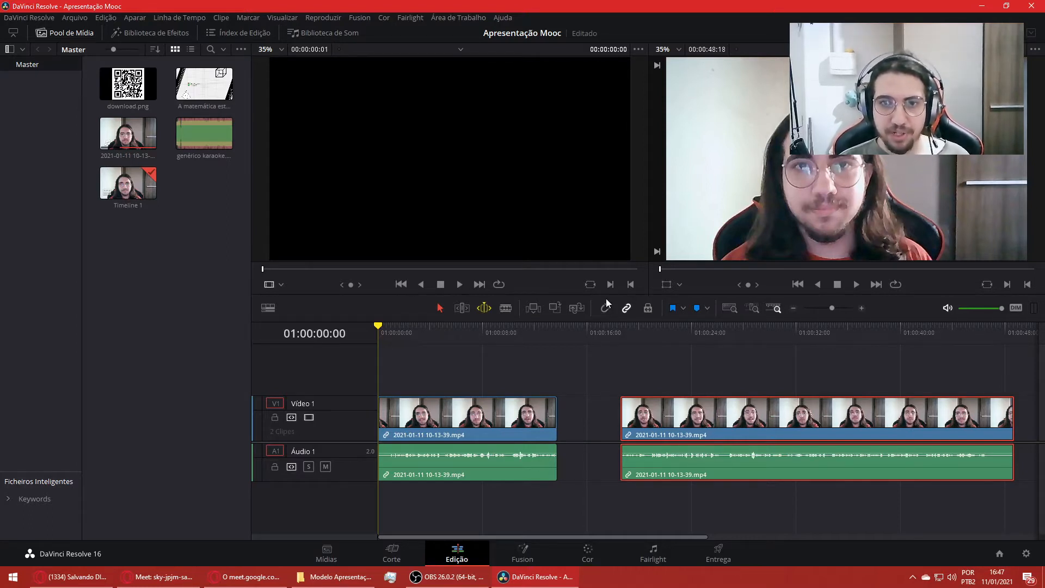
drag(662, 419, 603, 421)
click(556, 511)
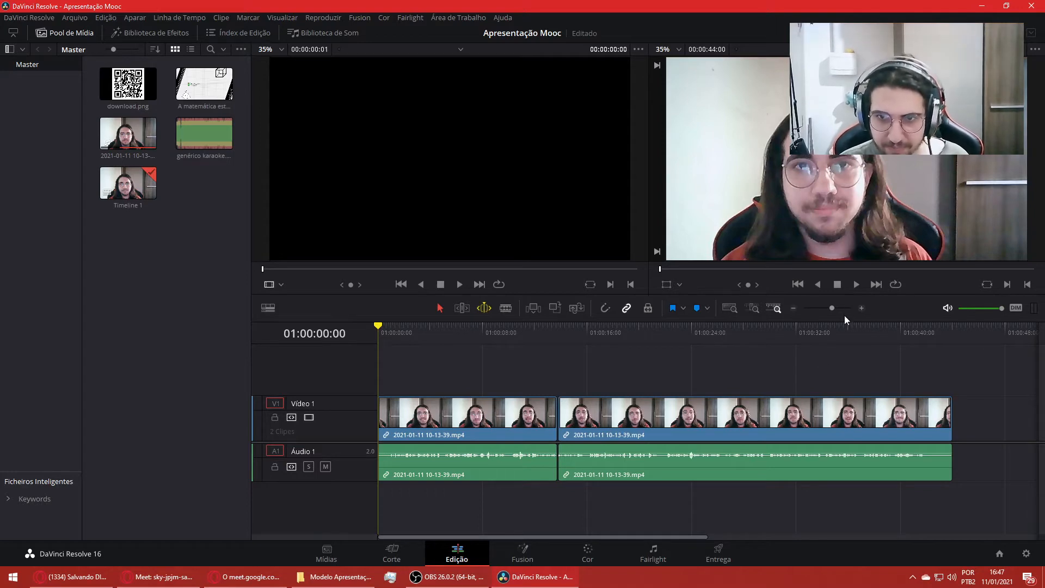
drag(833, 307, 857, 306)
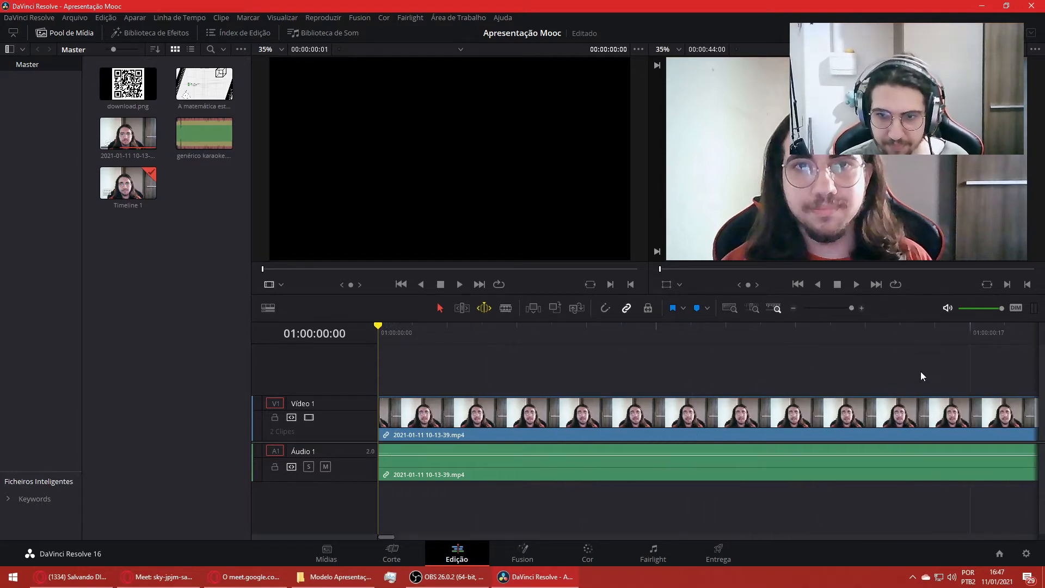
drag(393, 537, 577, 533)
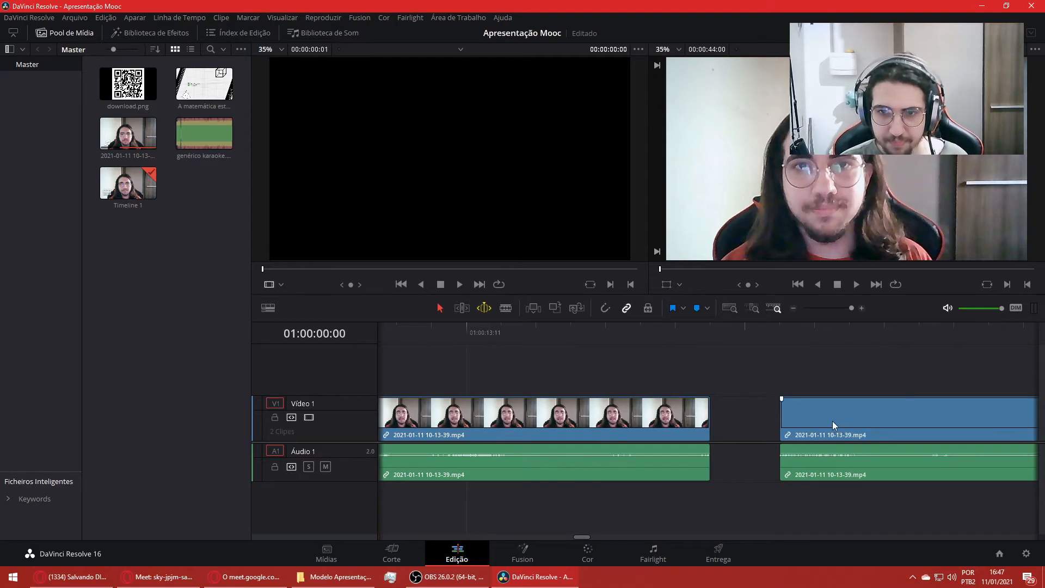
drag(831, 420, 782, 423)
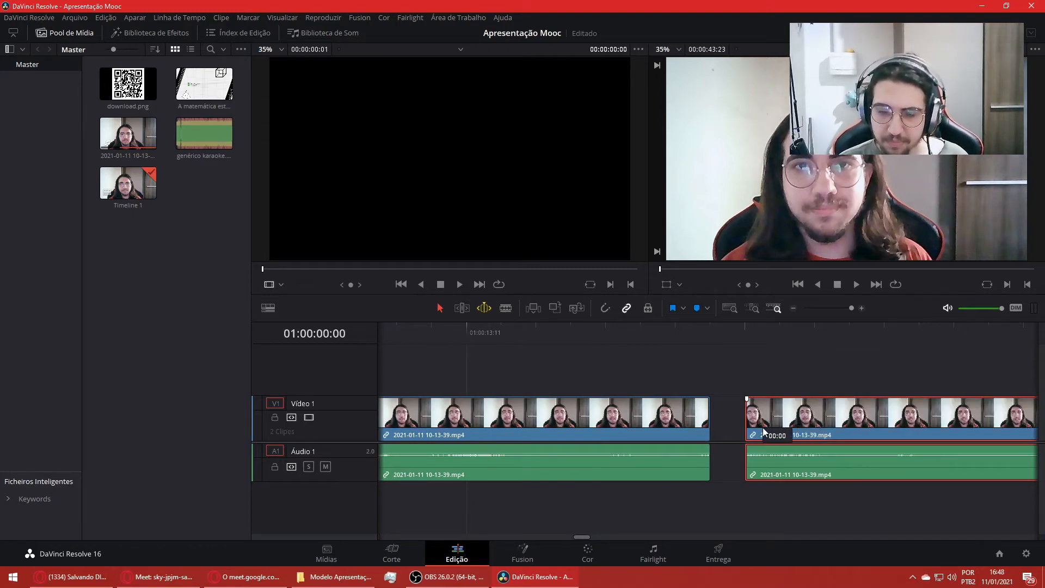
drag(779, 422, 848, 427)
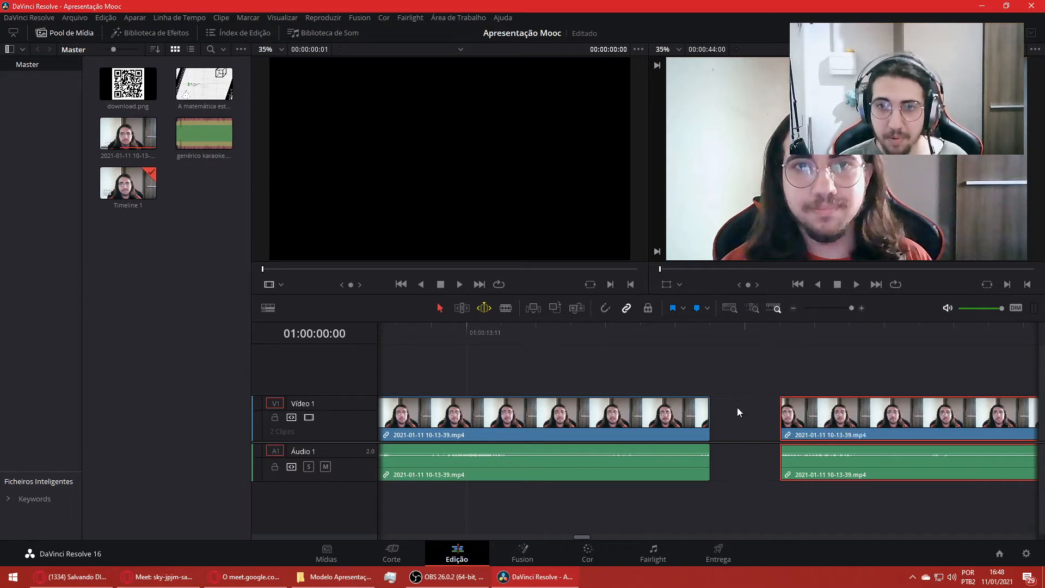
- Play the timeline from 01:00:13:09 across the small gap between the two webcam parts
click(397, 333)
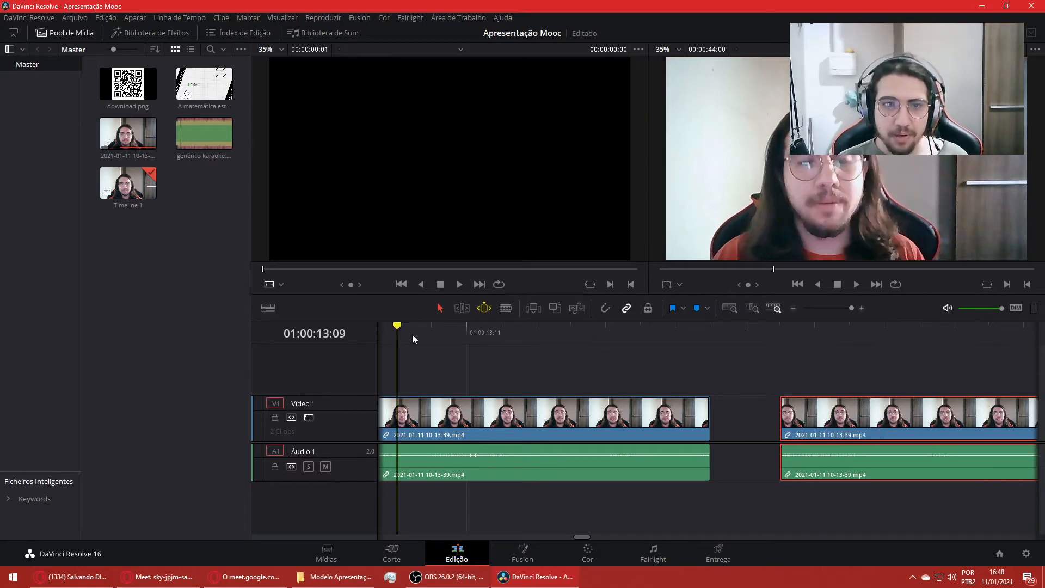
click(856, 284)
click(840, 285)
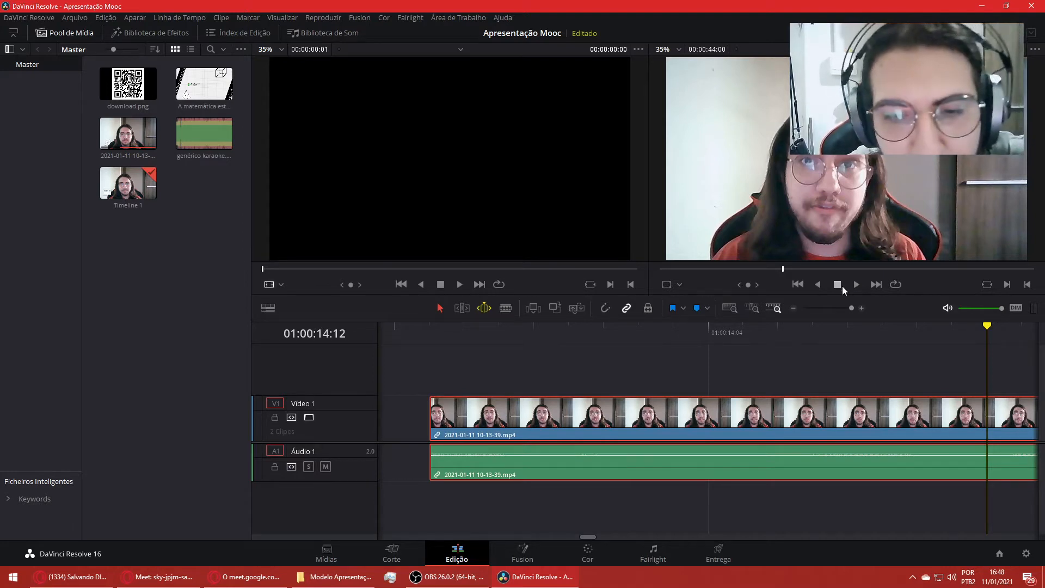
- Turn snapping on, snap the second webcam part to the end of the first, and pull it about three frames away again
drag(586, 534, 582, 537)
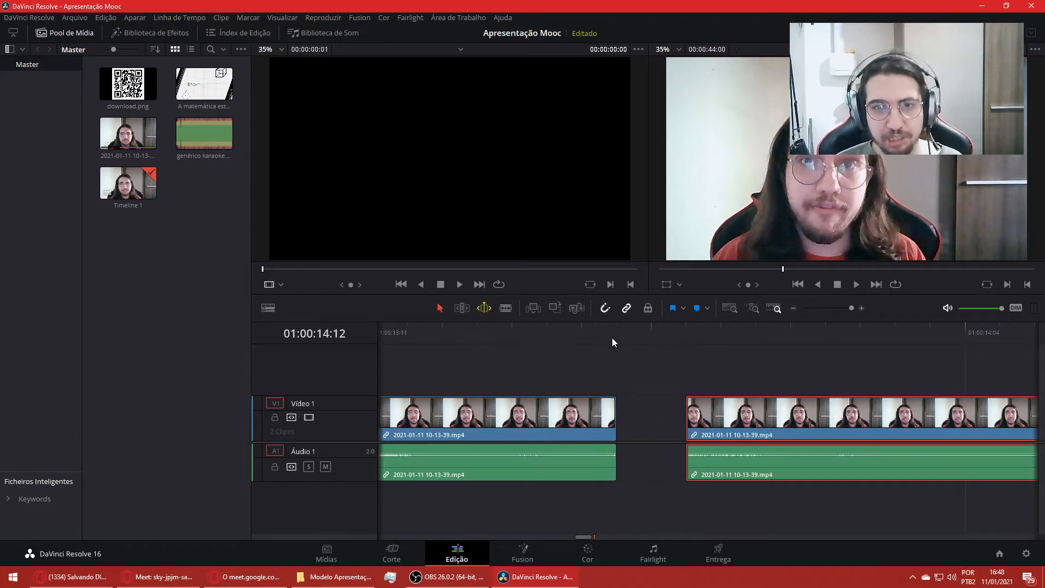
drag(721, 425, 789, 433)
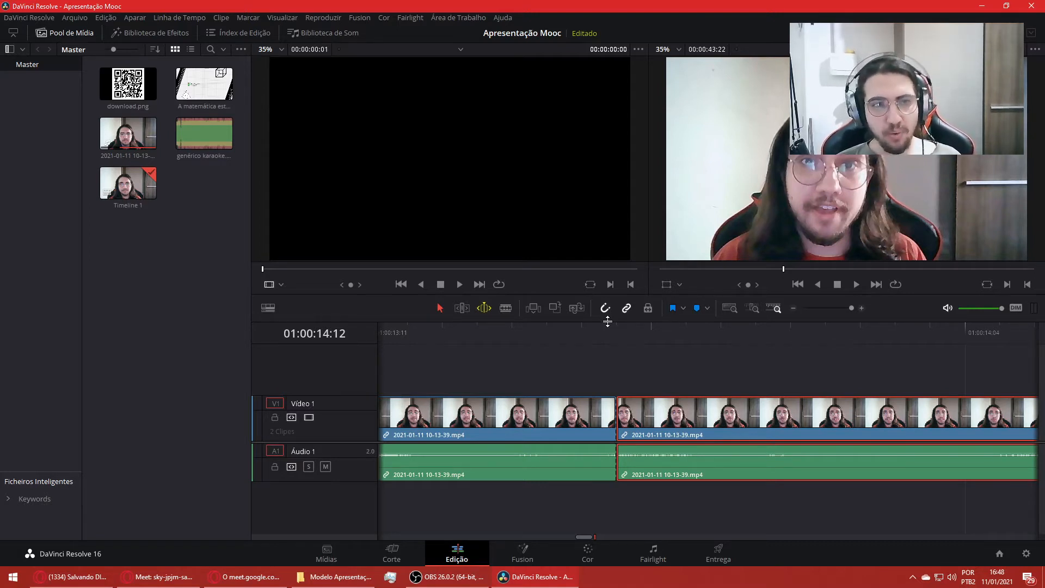
drag(664, 435, 750, 447)
- Play across the widened gap twice, starting from 01:00:13:14 and again from 01:00:13:06
click(478, 332)
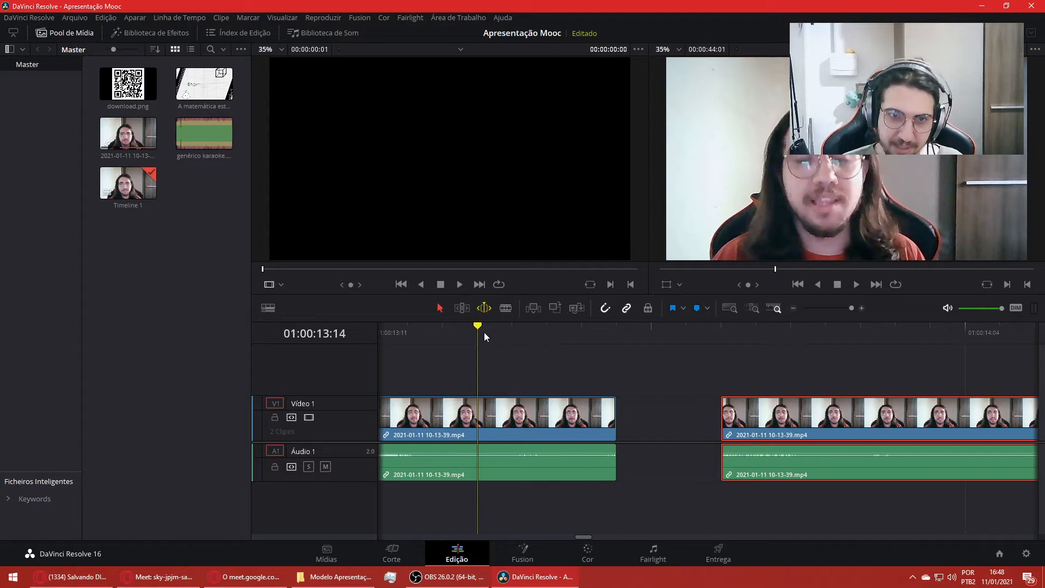
click(856, 284)
click(839, 284)
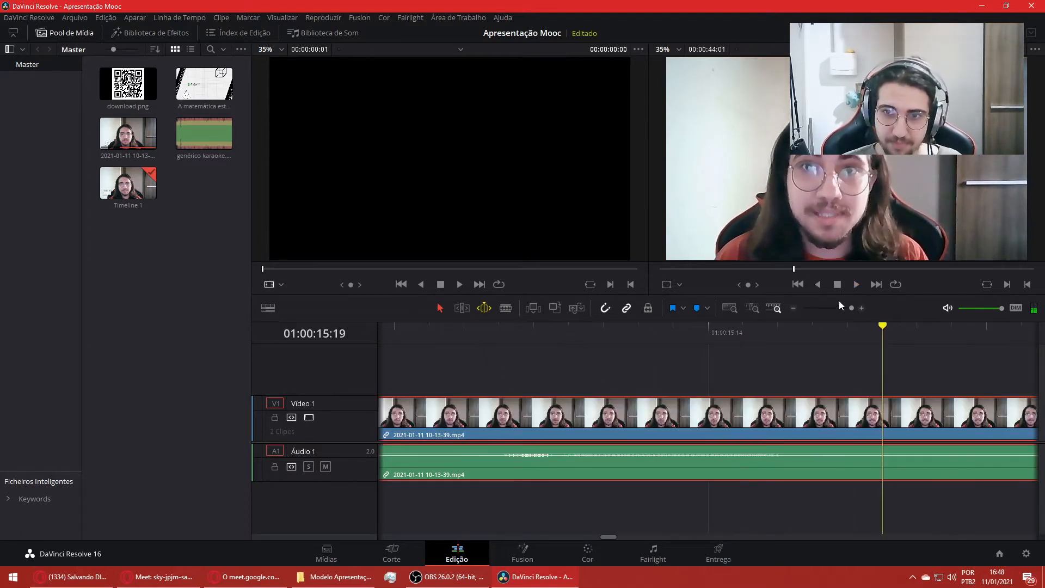
drag(608, 537, 580, 538)
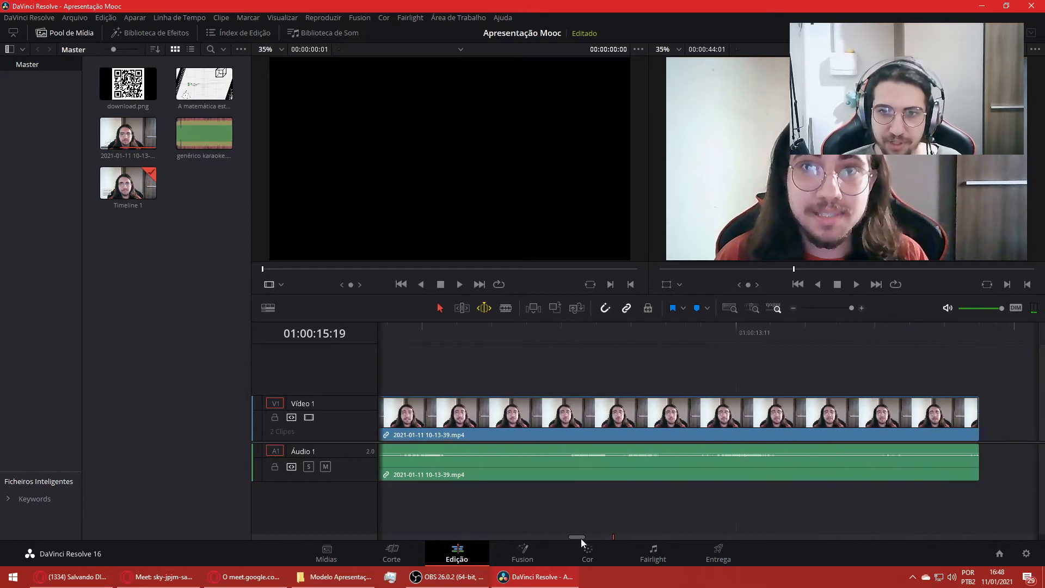
click(562, 330)
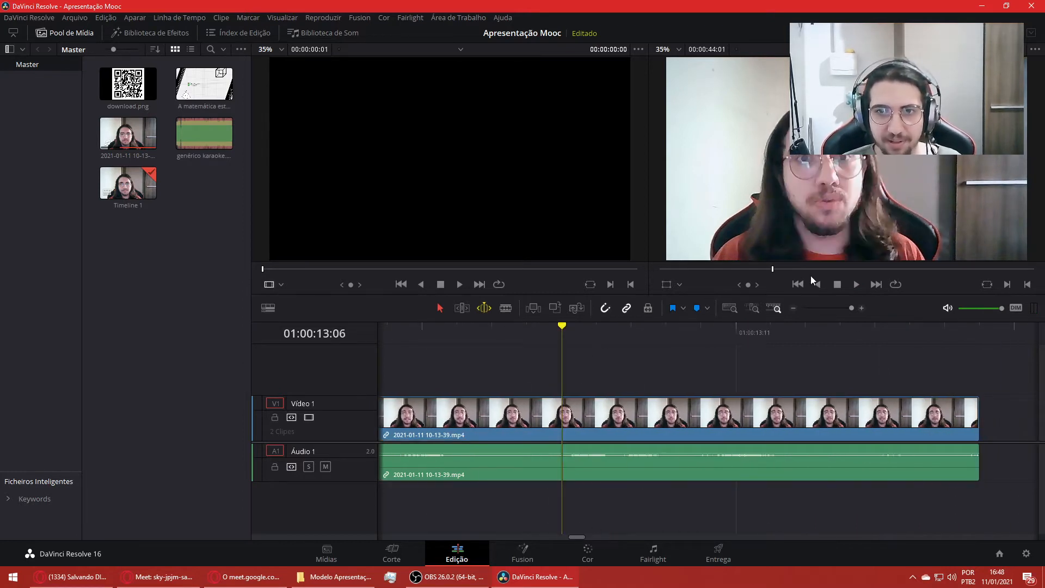
click(856, 284)
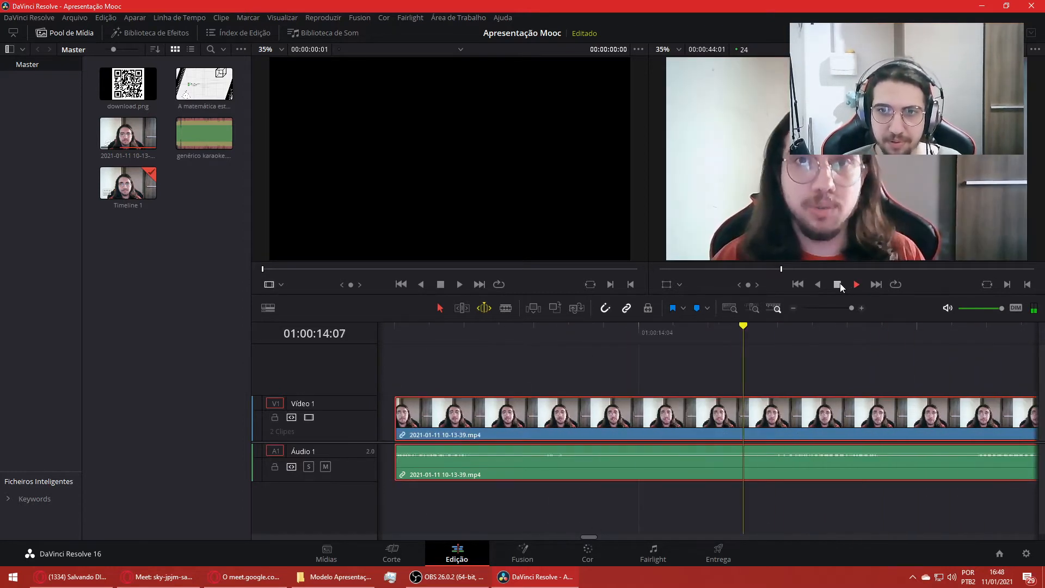
- Close the gap by snapping the second webcam part against the first, and play a short stretch of the second part
click(736, 420)
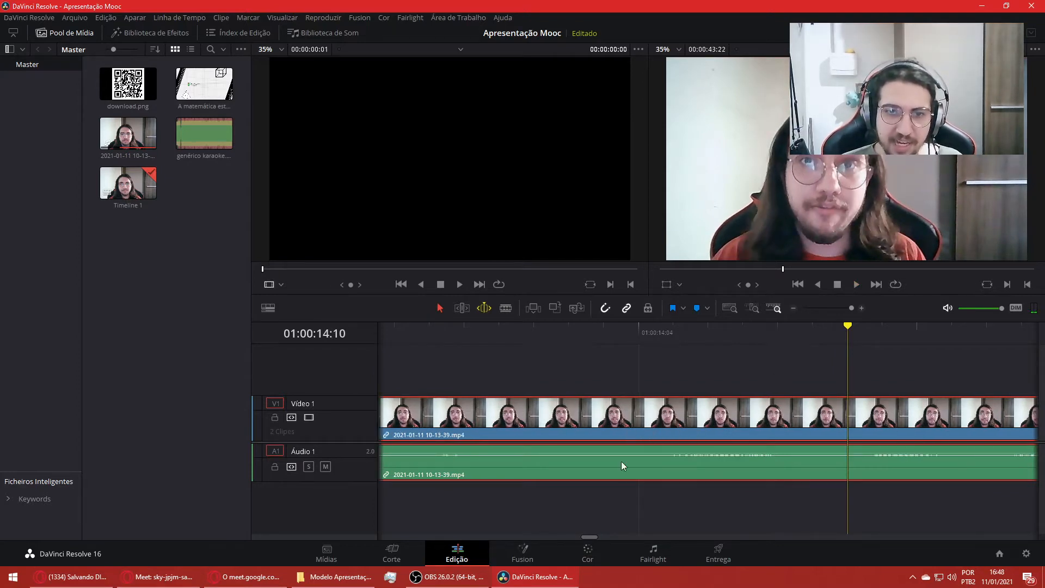
mouse_move(588, 537)
mouse_down()
mouse_move(570, 539)
mouse_move(604, 533)
mouse_move(590, 534)
mouse_up()
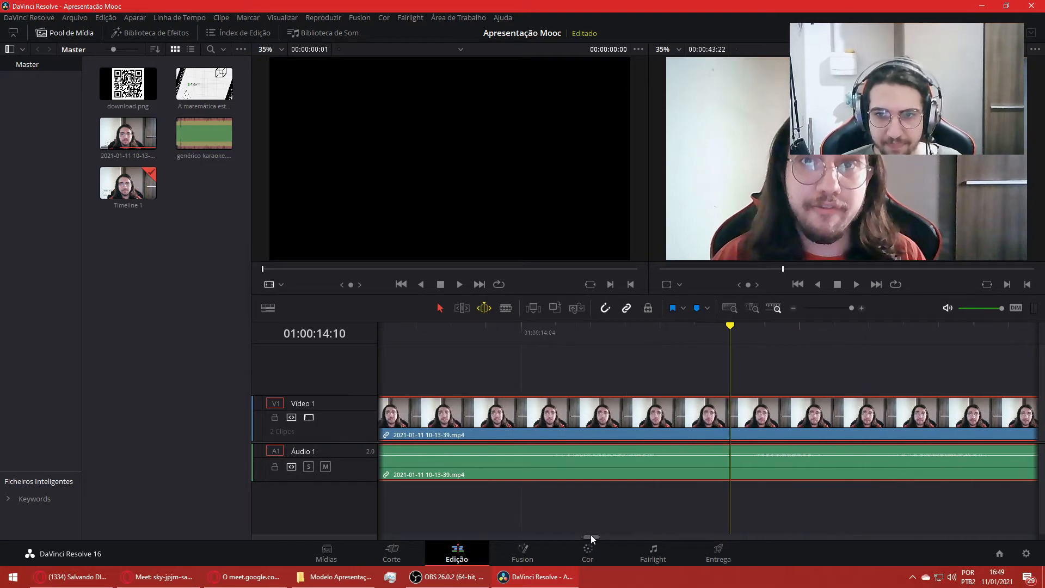
drag(803, 429, 731, 436)
click(775, 377)
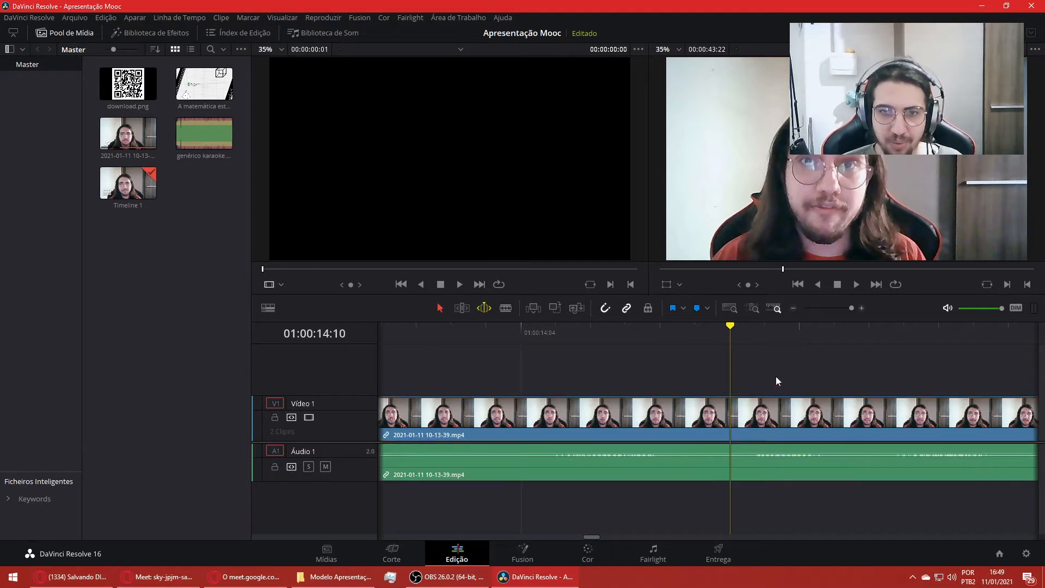
click(695, 335)
click(854, 284)
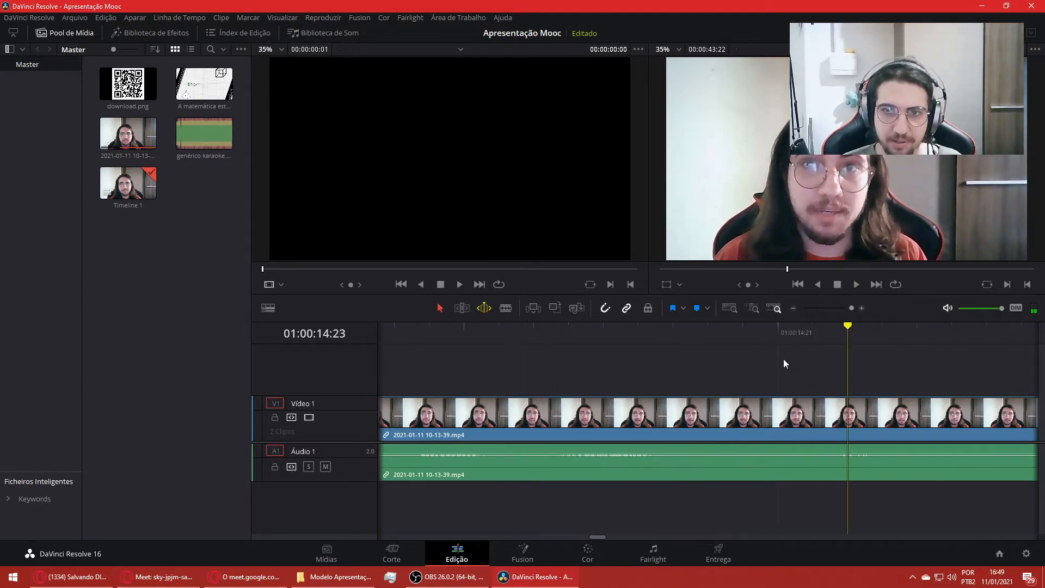
- Overlap the second webcam part about four frames onto the end of the first and play across the cut from 01:00:13:11
drag(596, 537, 578, 536)
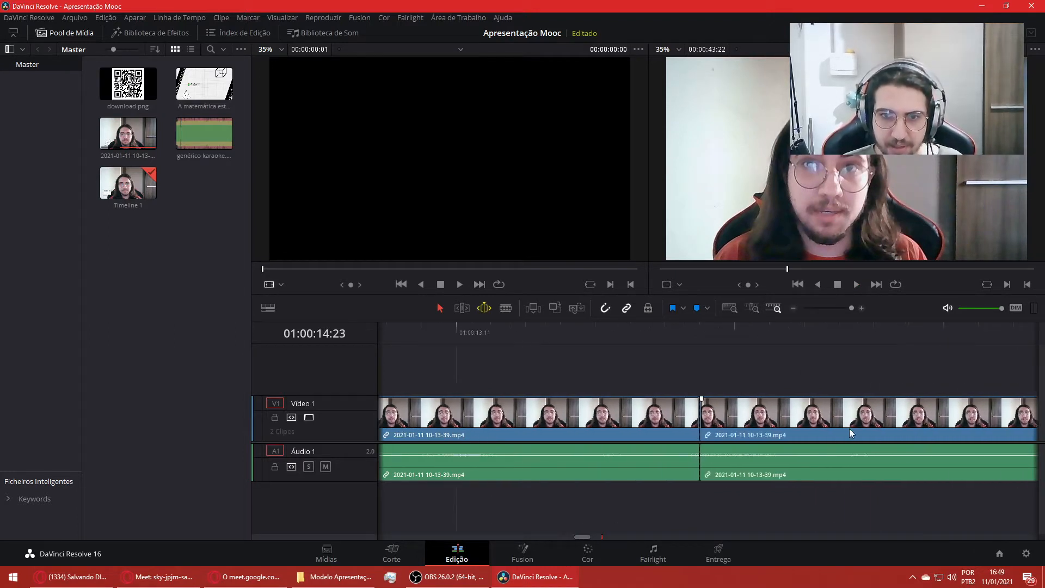
drag(852, 434, 691, 432)
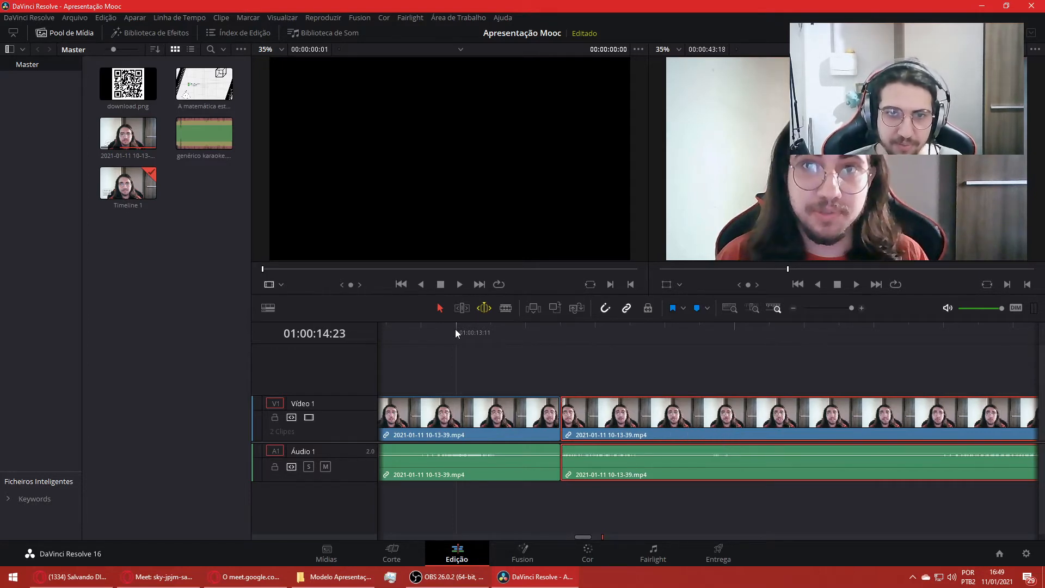
click(457, 333)
click(855, 284)
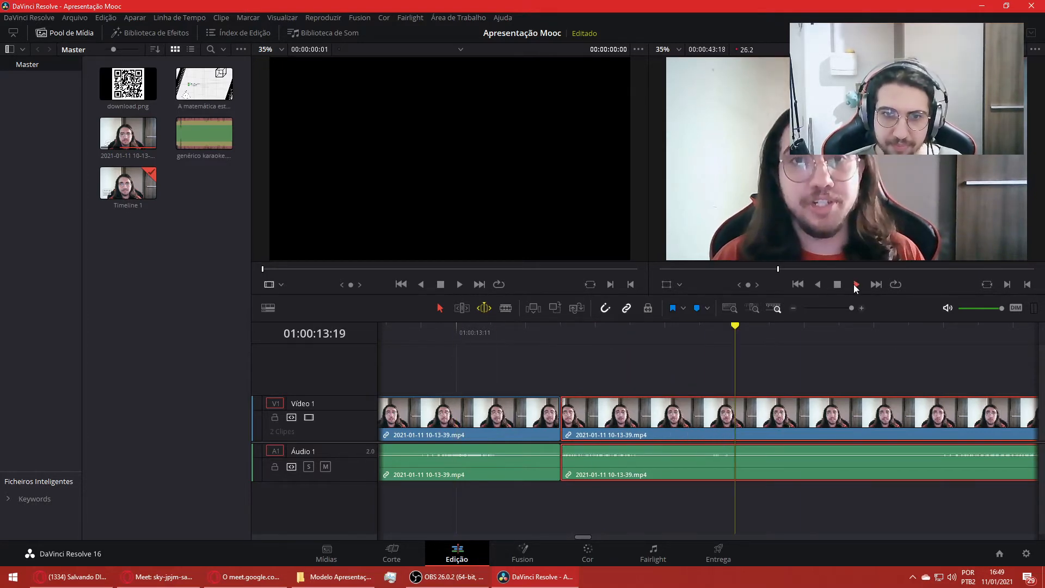
click(838, 285)
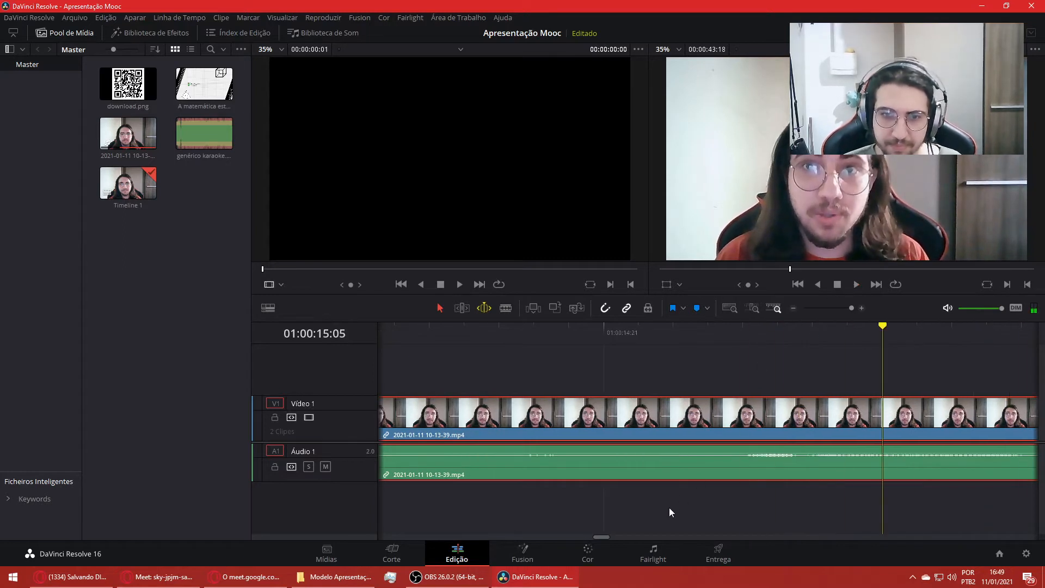
- Restore the second webcam part to the uncut end of the first, try moving it with snapping off, and re-enable snapping
drag(608, 534, 583, 544)
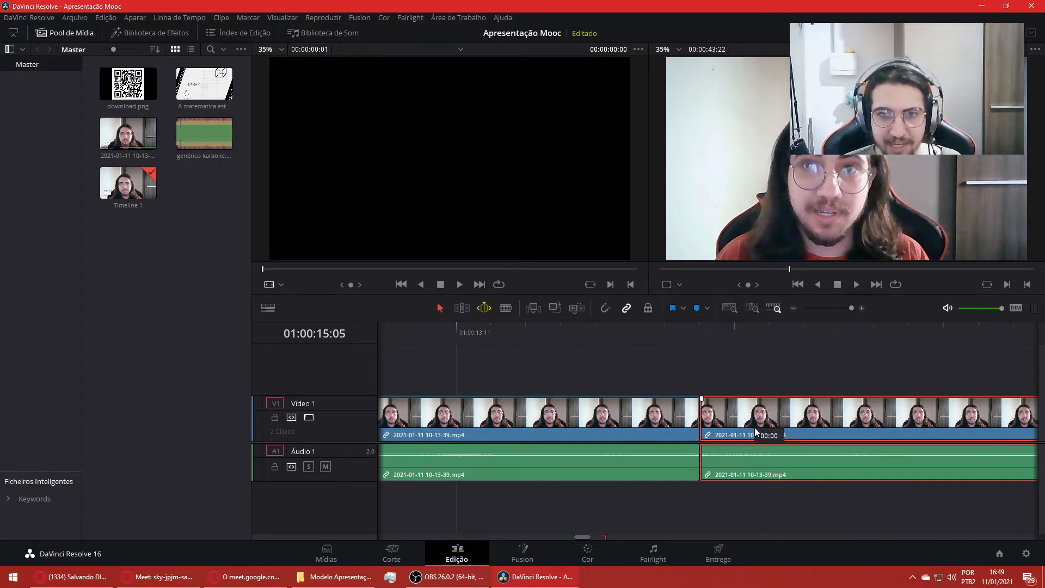
mouse_move(754, 430)
mouse_down()
mouse_move(484, 439)
mouse_move(830, 440)
mouse_move(747, 437)
mouse_up()
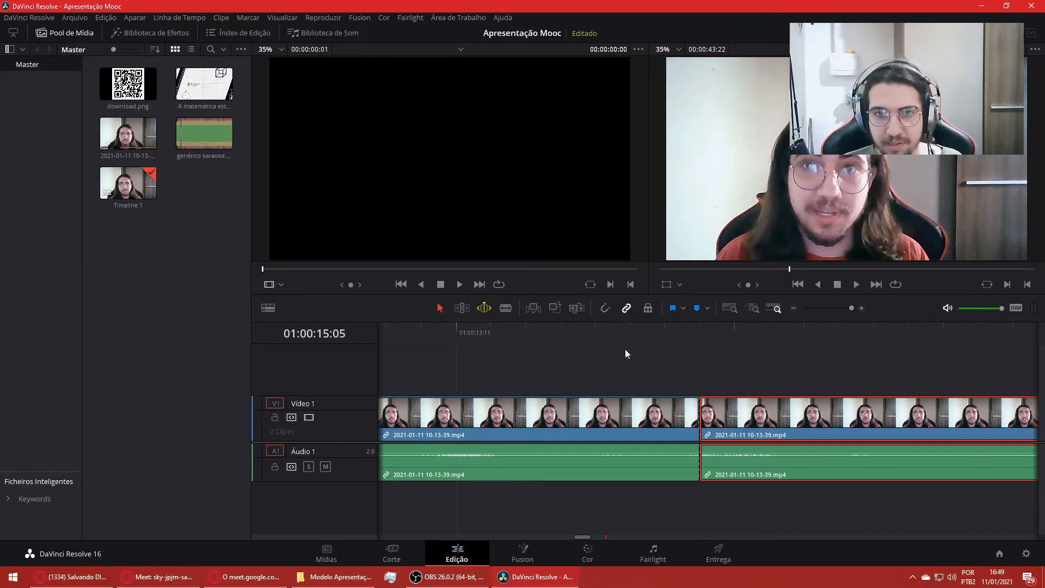
click(604, 310)
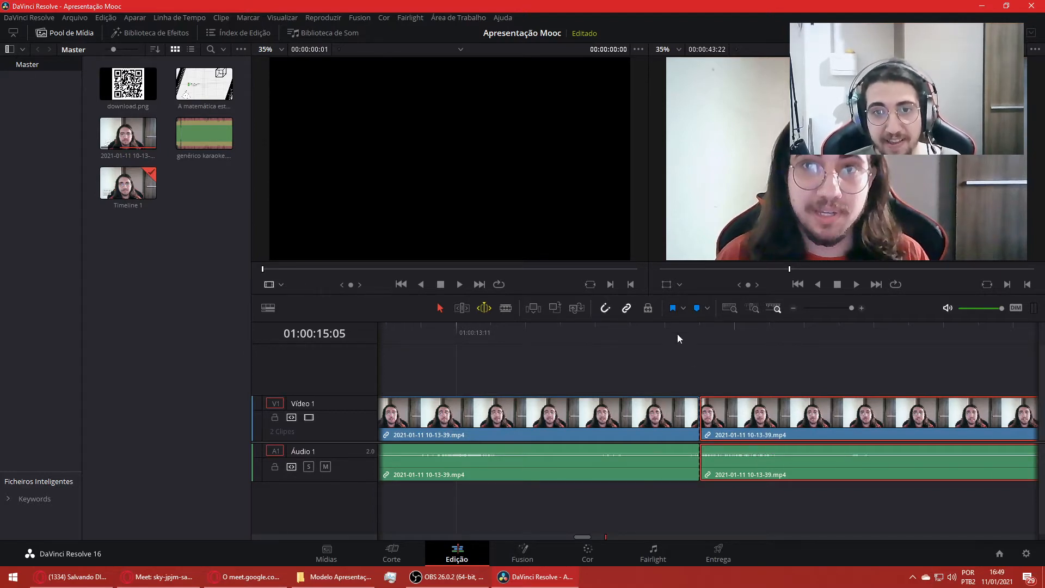
- Turn off linked selection, try selecting the webcam video without its audio, and clear the selection
click(626, 310)
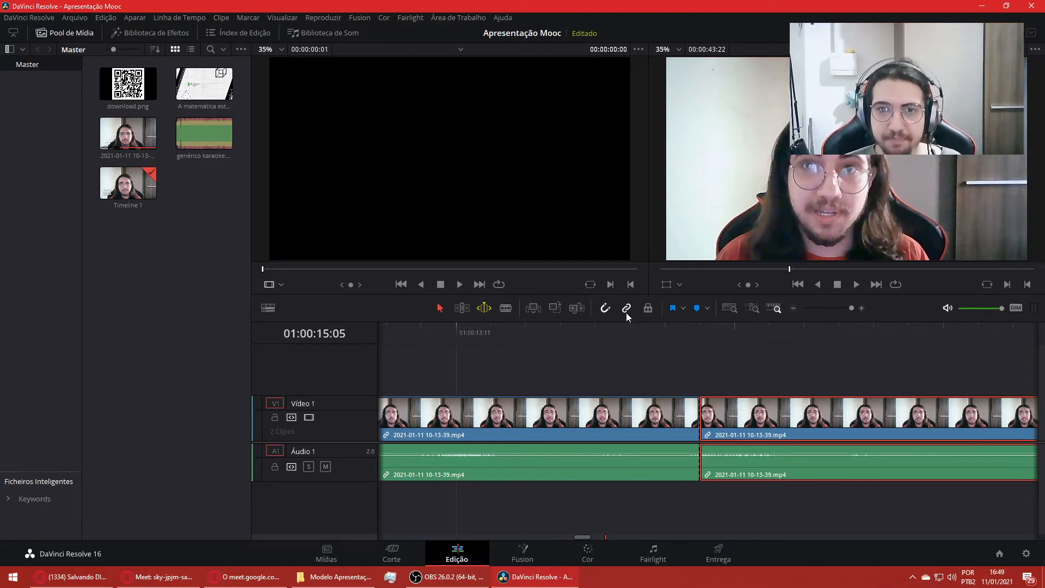
click(668, 419)
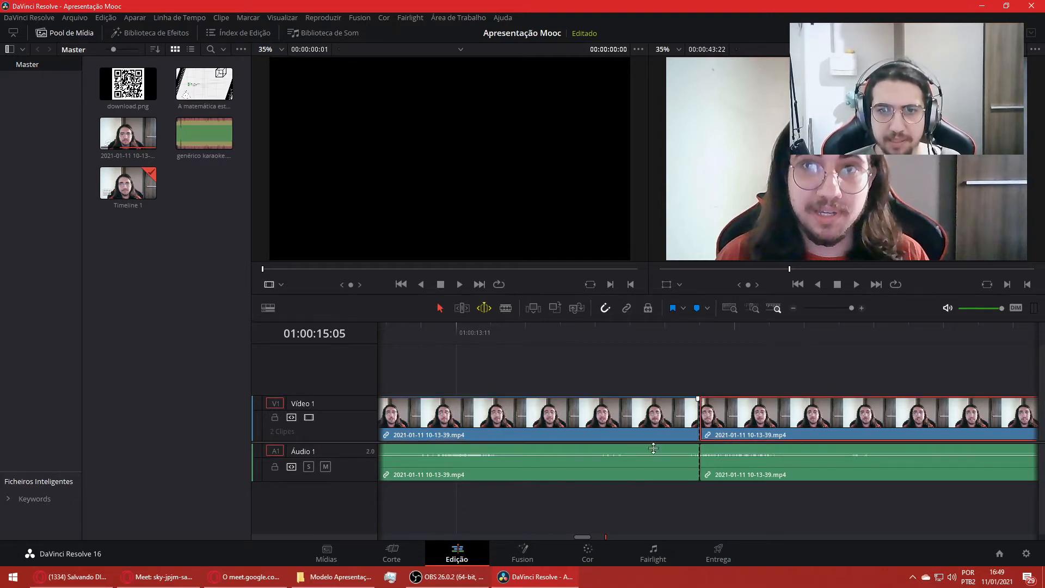
click(626, 390)
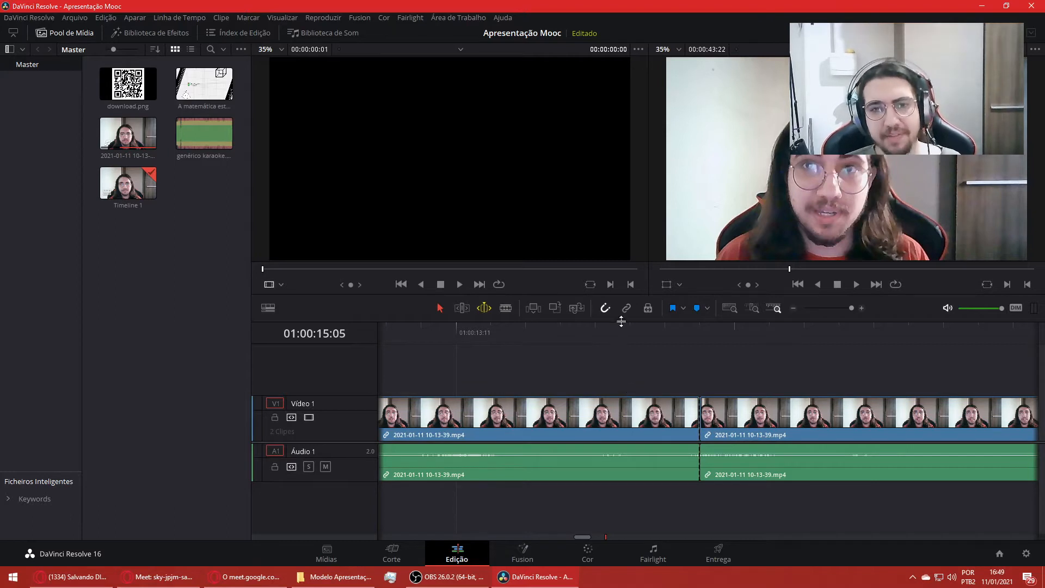
- Select the first webcam part's video alone, re-enable linked selection, and select the second part with its audio
click(641, 426)
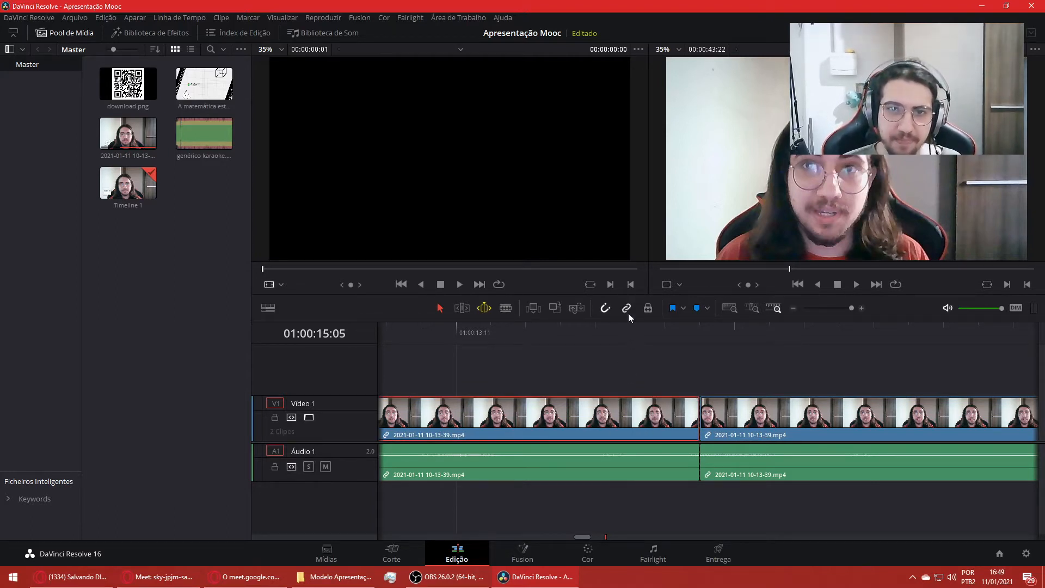
click(741, 432)
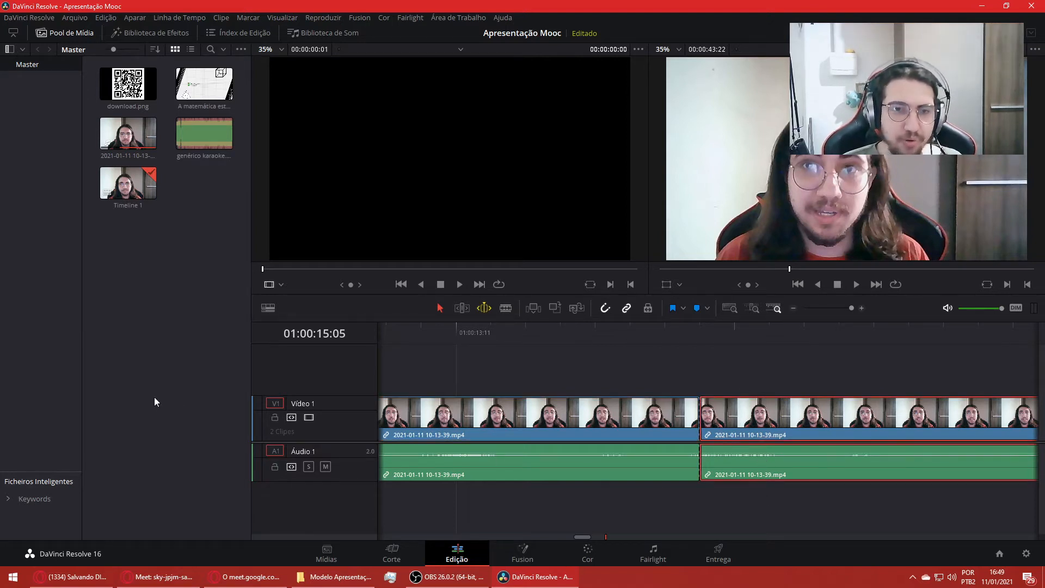
double_click(308, 403)
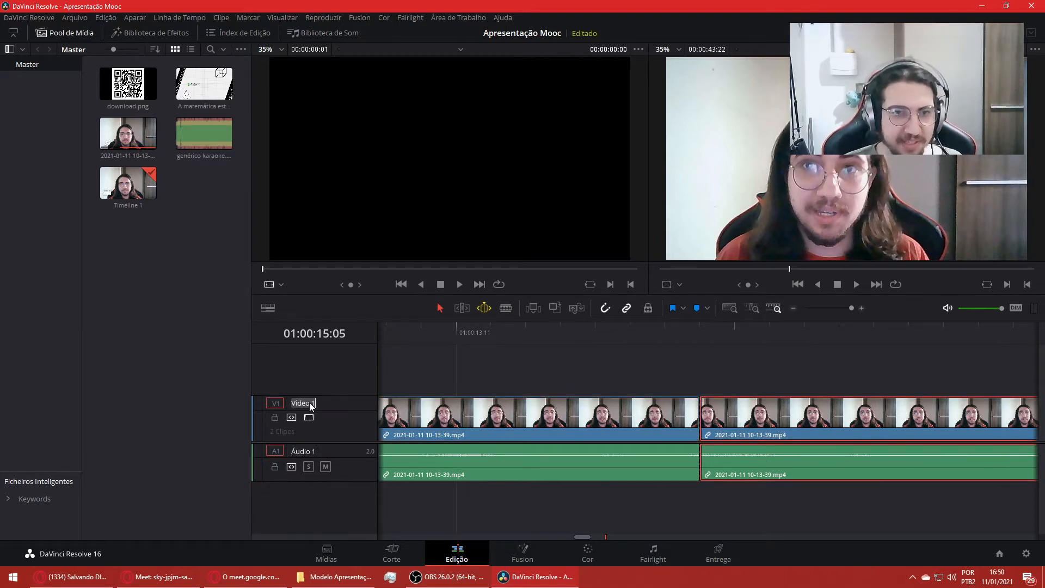
click(326, 457)
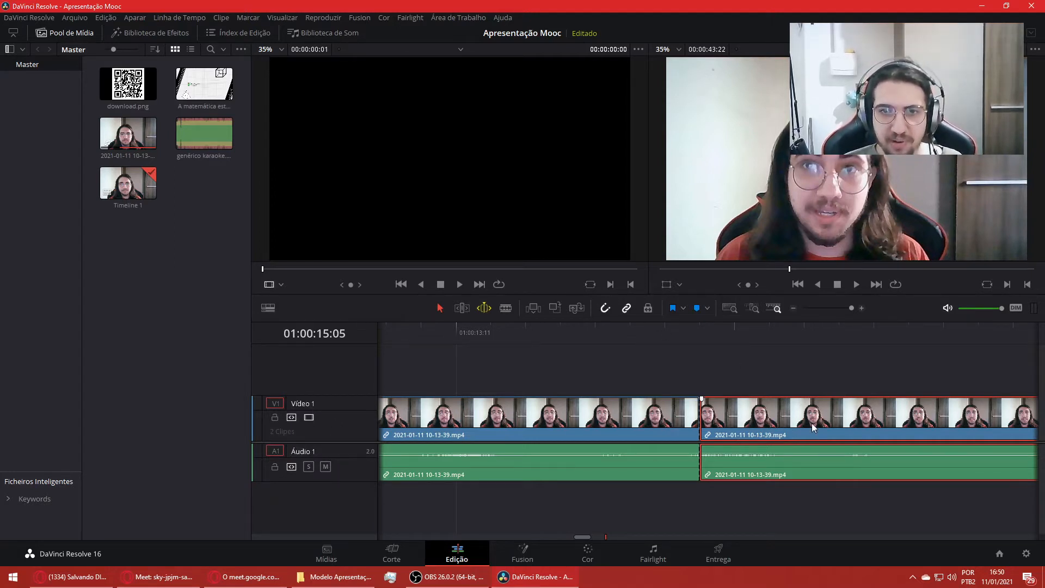
- Move the second webcam part later on the timeline, and bring its video and audio back against the first part
drag(771, 436, 876, 435)
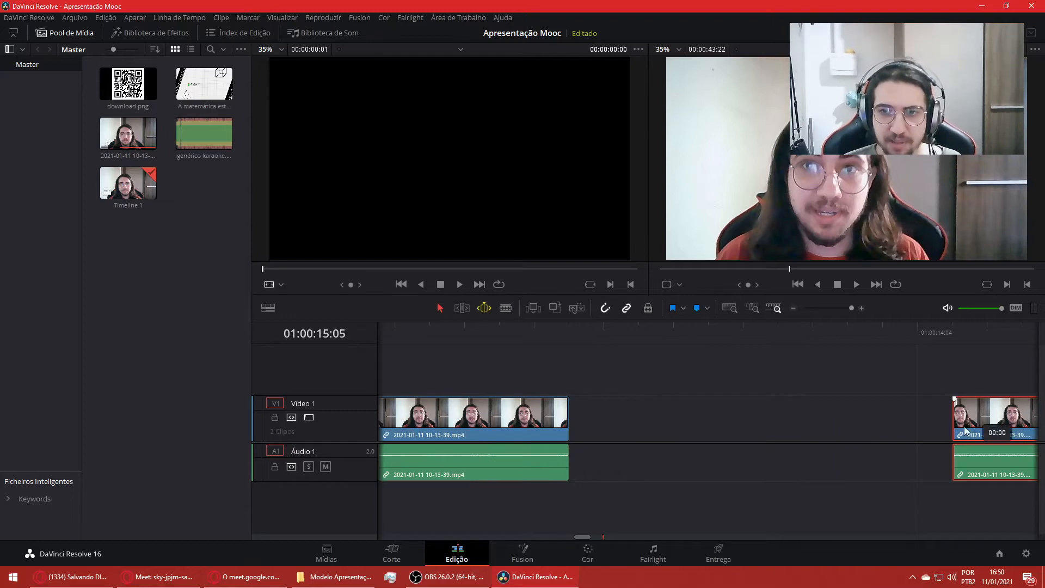
drag(1042, 434, 636, 466)
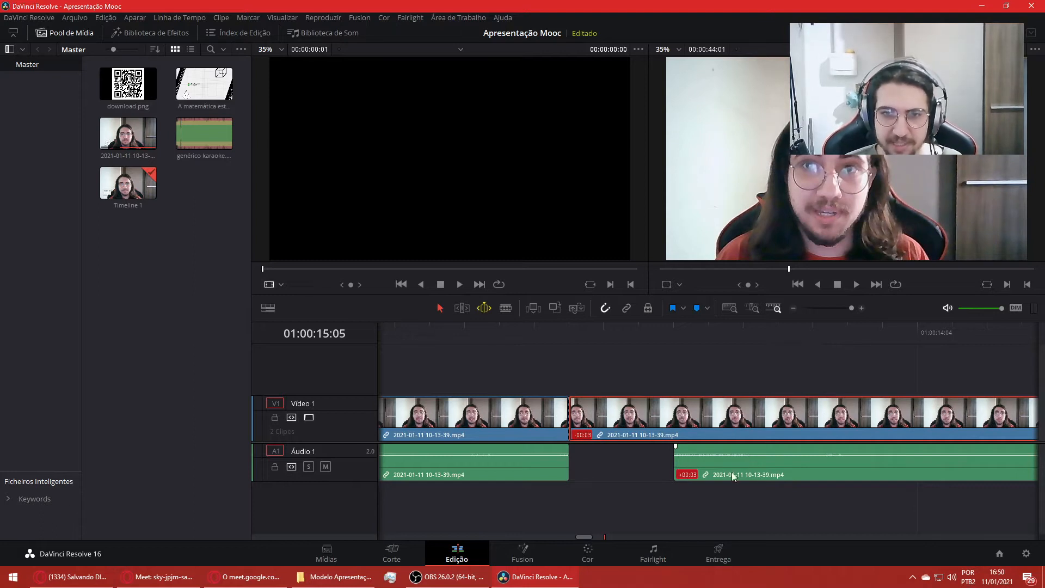
drag(699, 474, 641, 469)
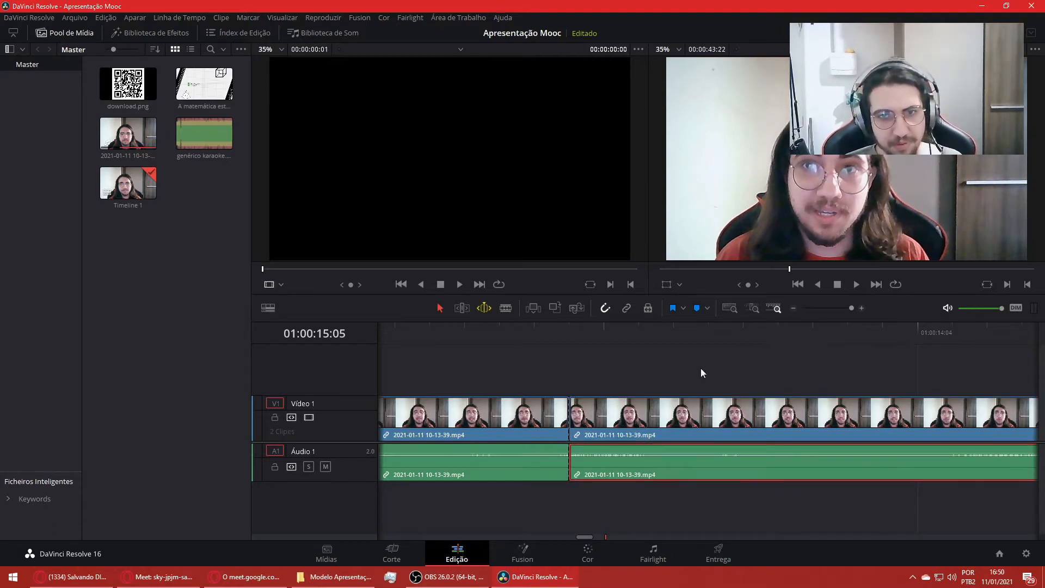
- Lock the clip positions on all tracks, try selecting and moving both webcam parts, and release the position lock
click(649, 312)
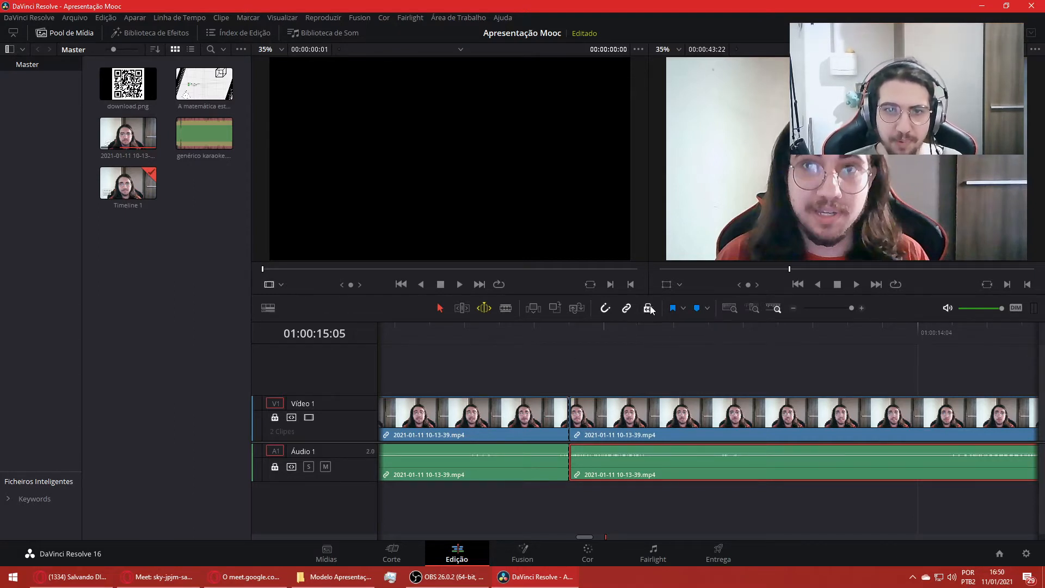
click(649, 308)
click(601, 495)
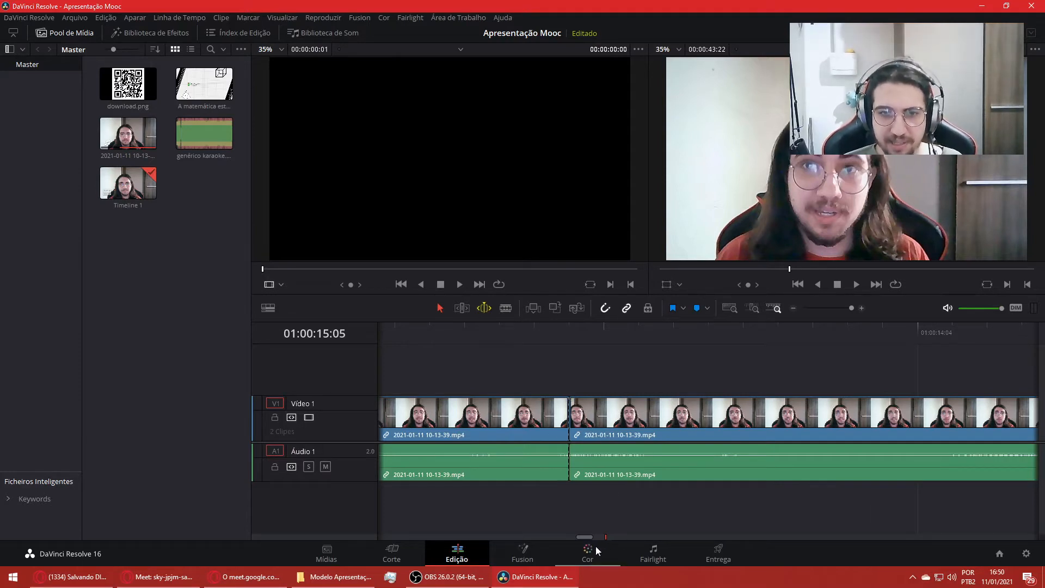
drag(851, 309, 829, 312)
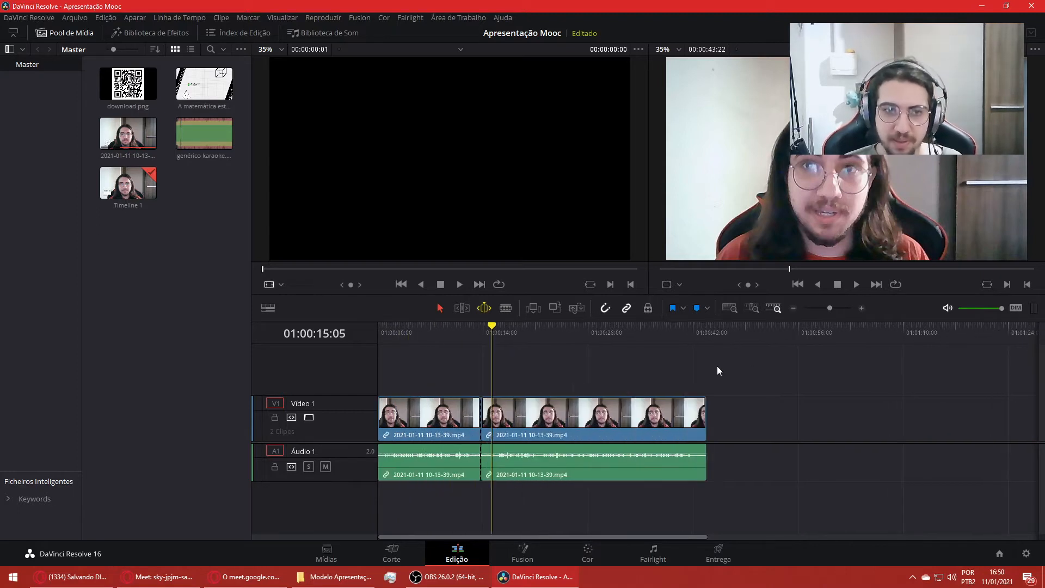
click(648, 308)
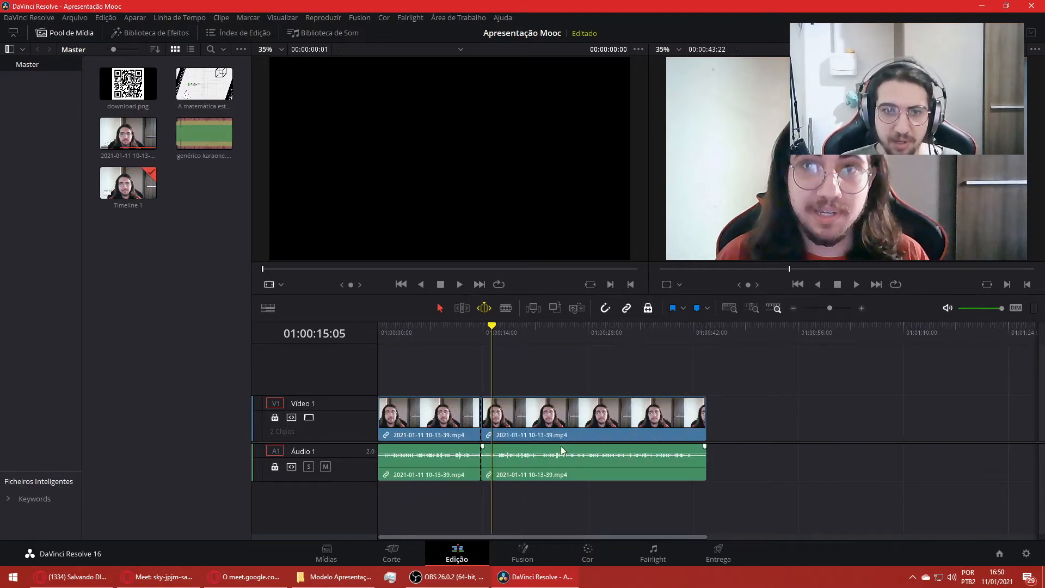
click(591, 426)
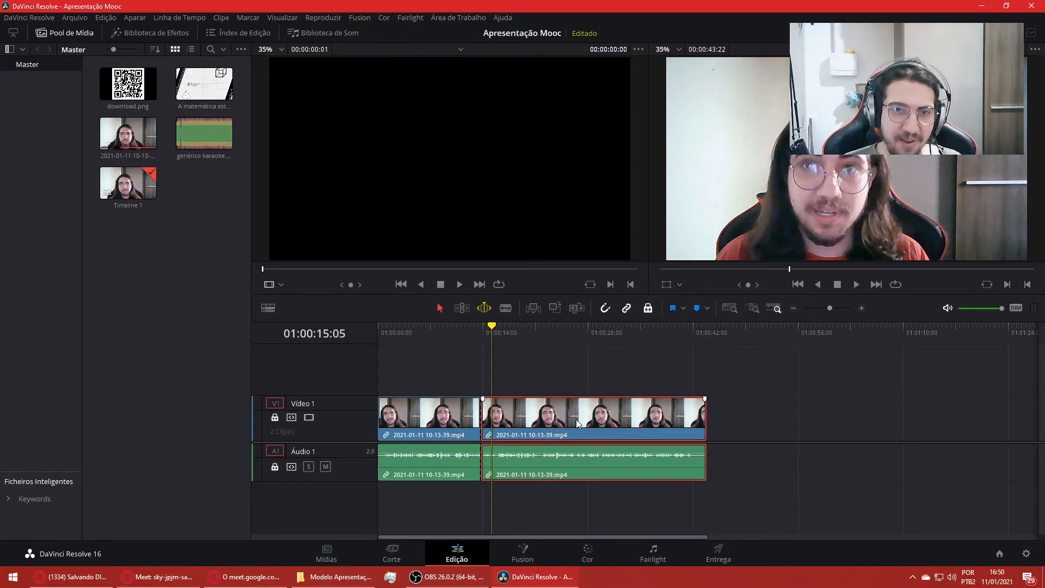
click(416, 413)
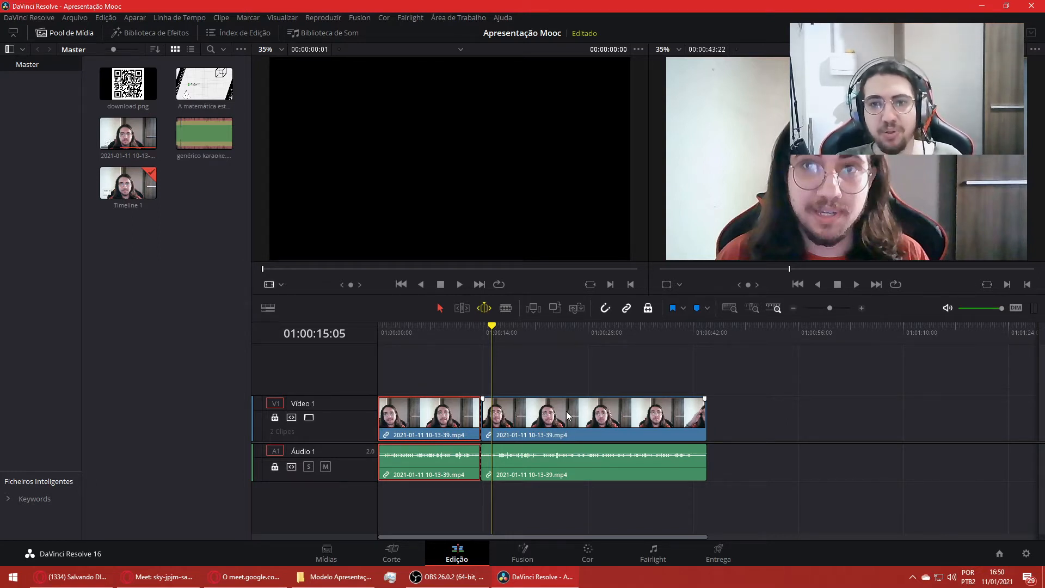
click(647, 311)
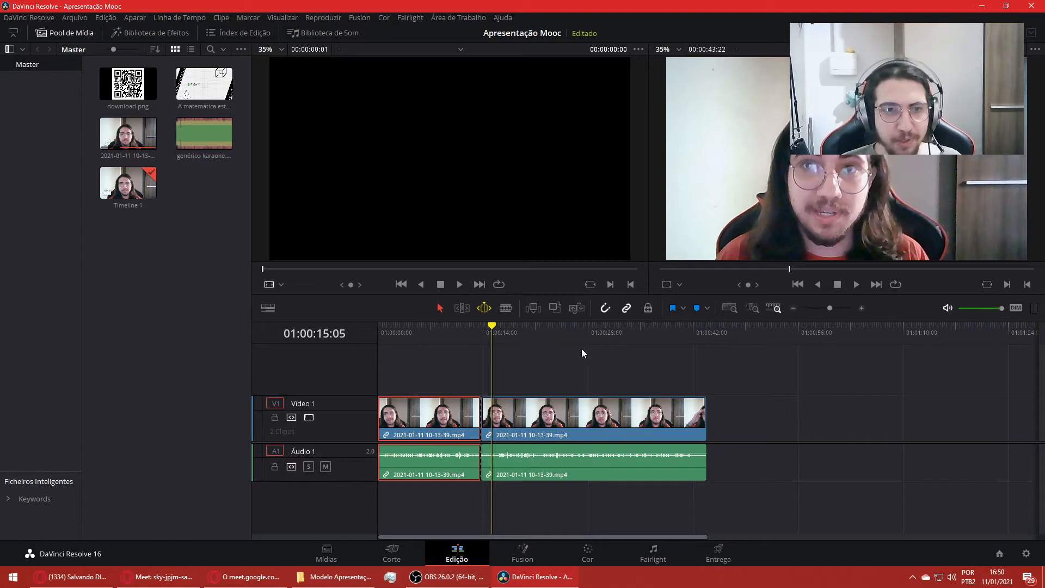
- Lock only the Vídeo 1 track, and switch the position lock for all tracks on and off
click(275, 419)
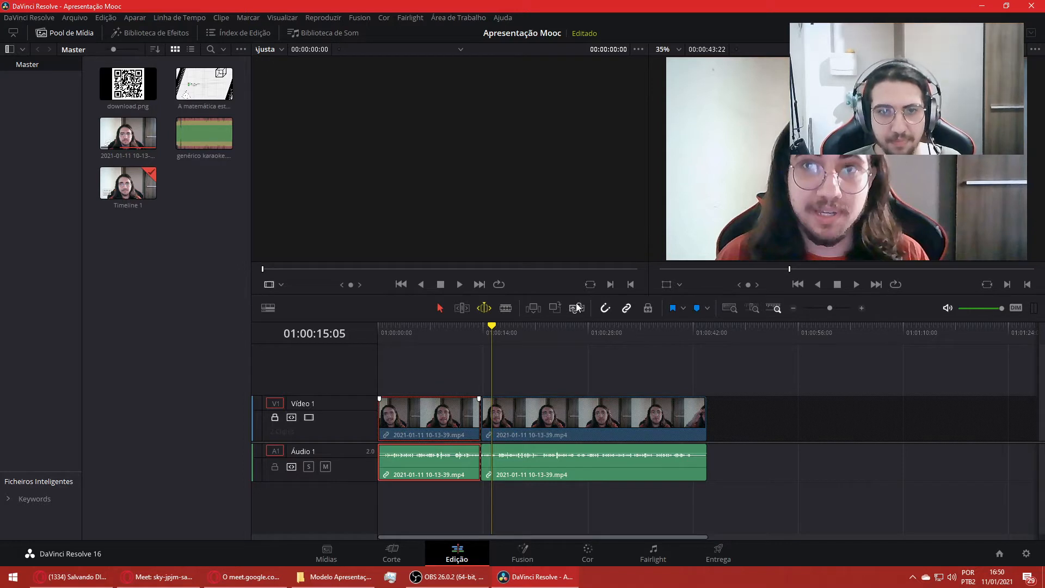
click(647, 308)
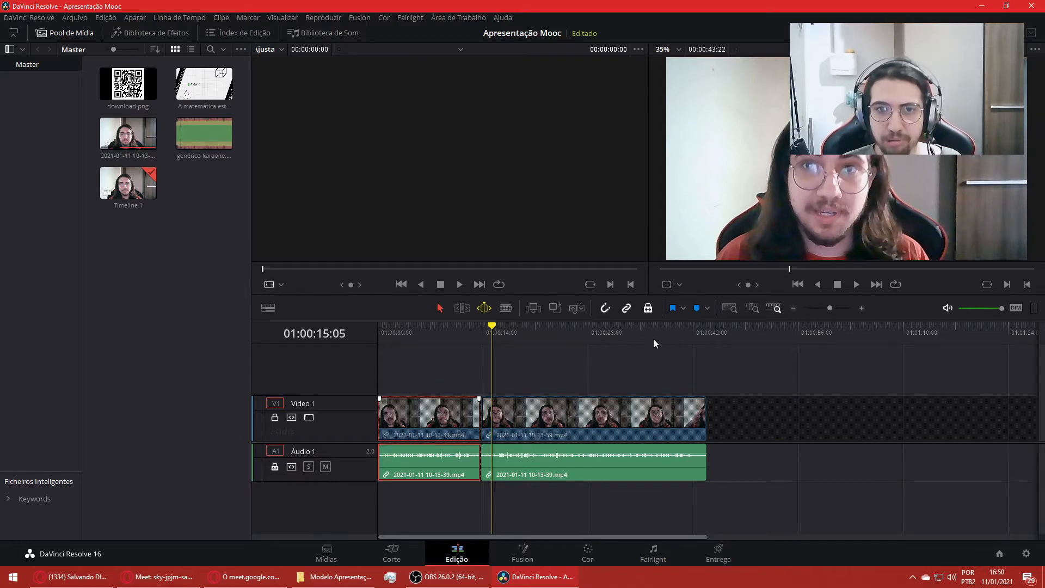
click(648, 309)
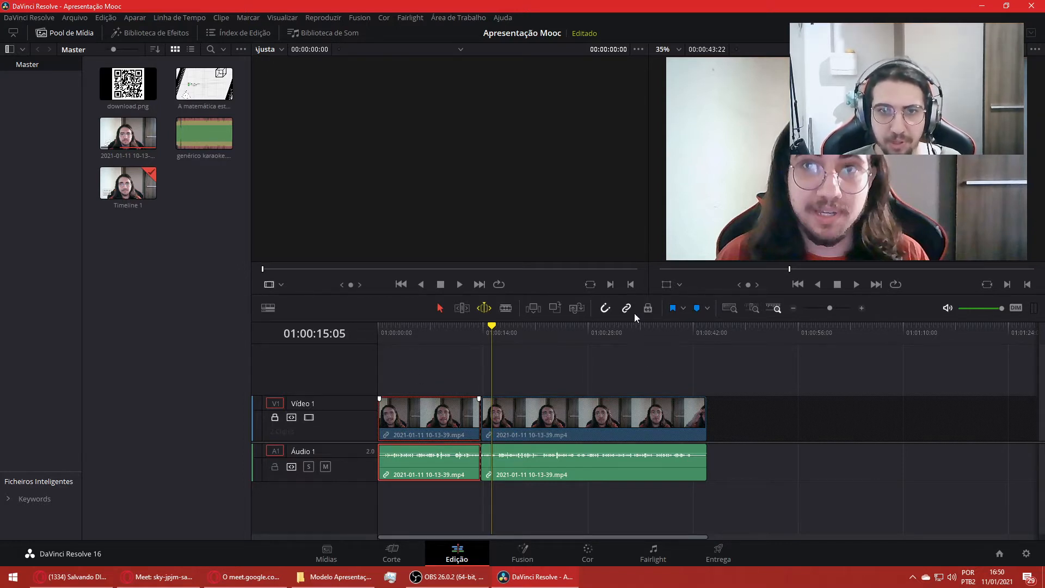
- Try moving the second part's audio earlier on its own with Vídeo 1 locked, and undo the move
drag(508, 455, 571, 458)
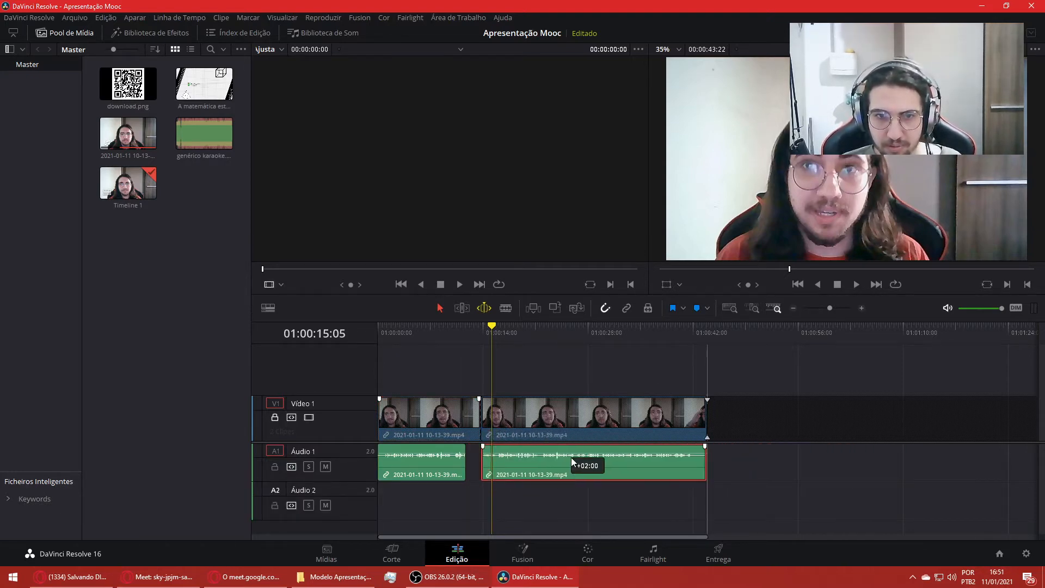
key(ctrl+z)
key(ctrl+z)
key(ctrl+z)
key(ctrl+z)
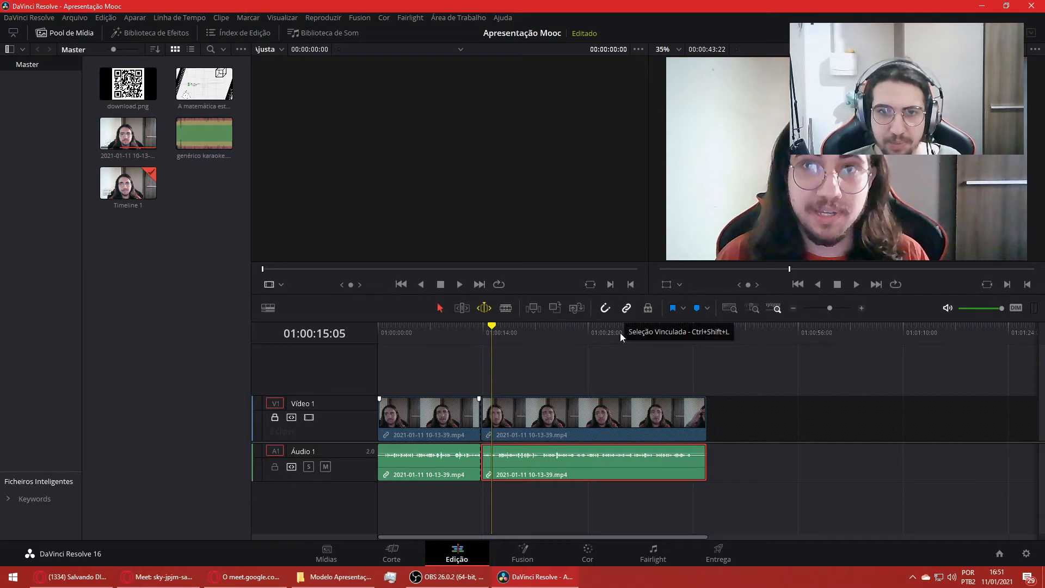
- Slide the second part's audio about 16 seconds later, return it in sync with its video, and unlock Vídeo 1
drag(553, 473, 689, 473)
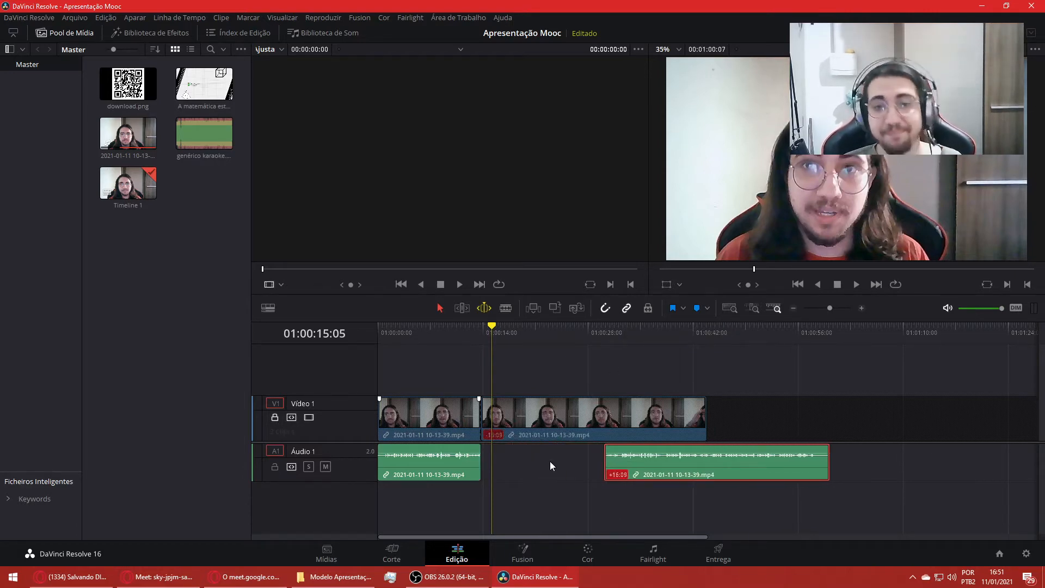
drag(668, 468, 552, 473)
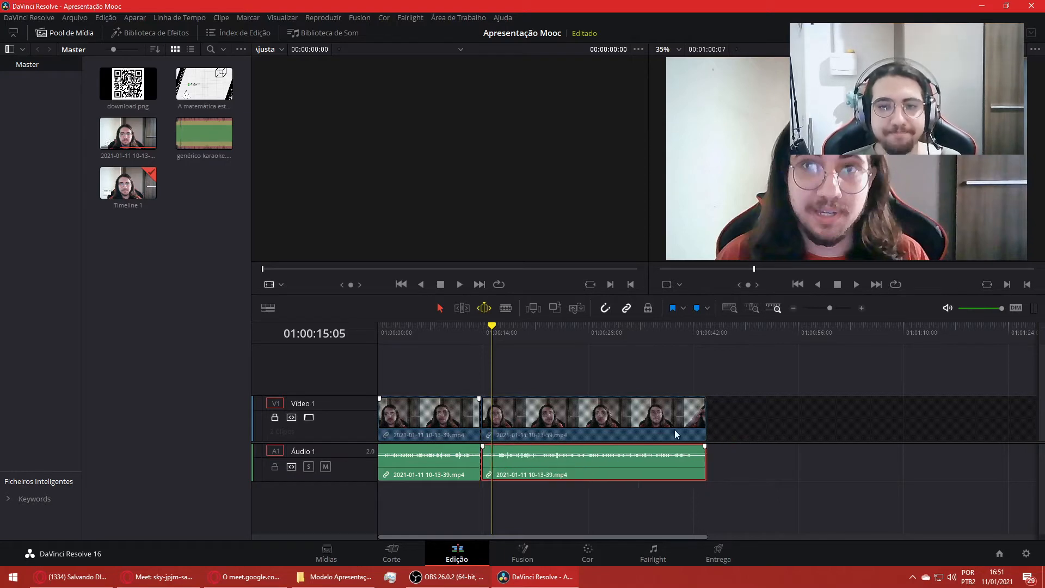
click(275, 418)
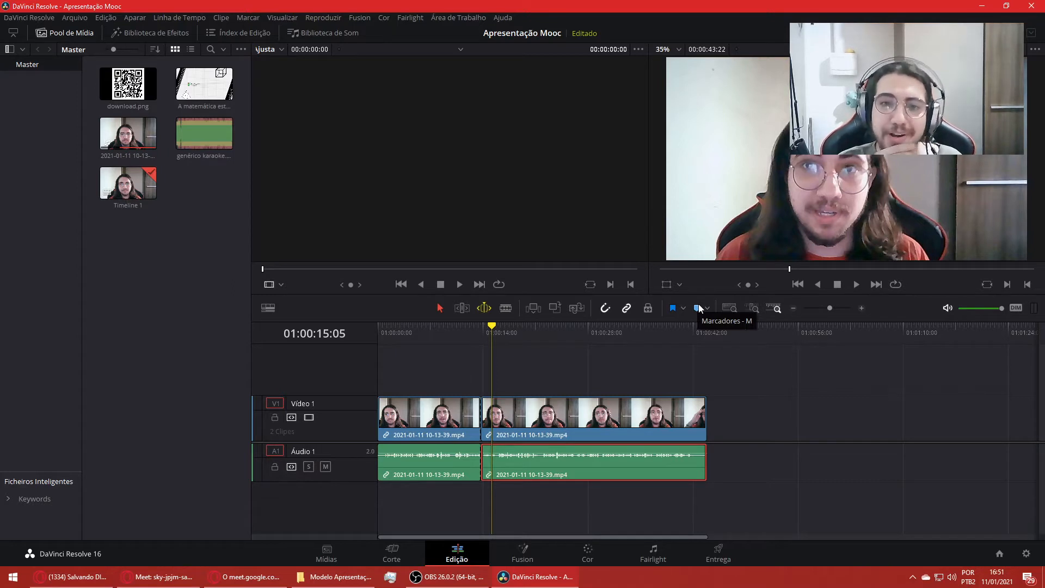
- Add a marker at 01:00:20:10 and a flag to the second webcam part, and remove both
click(532, 331)
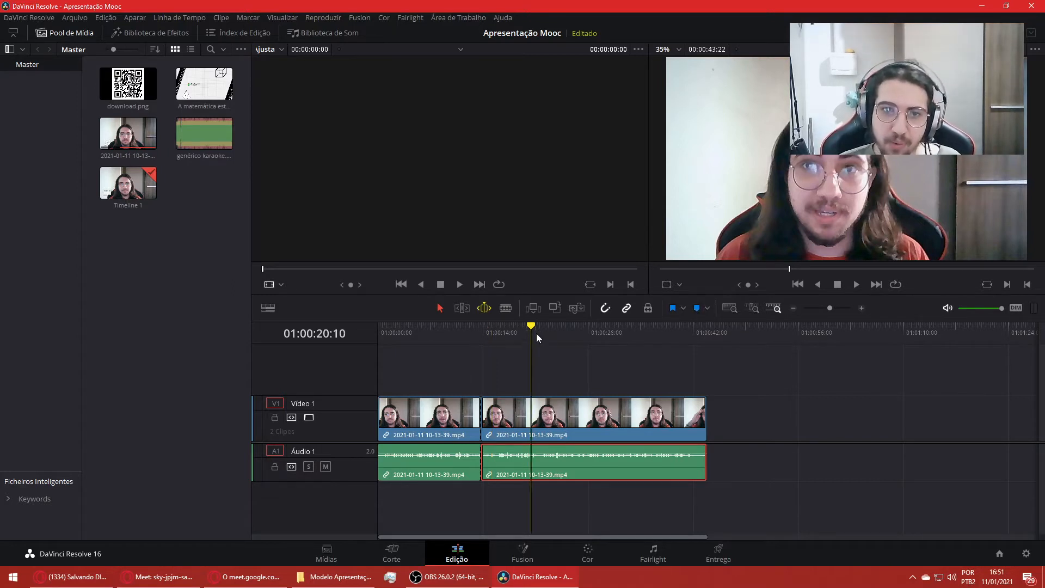
click(532, 423)
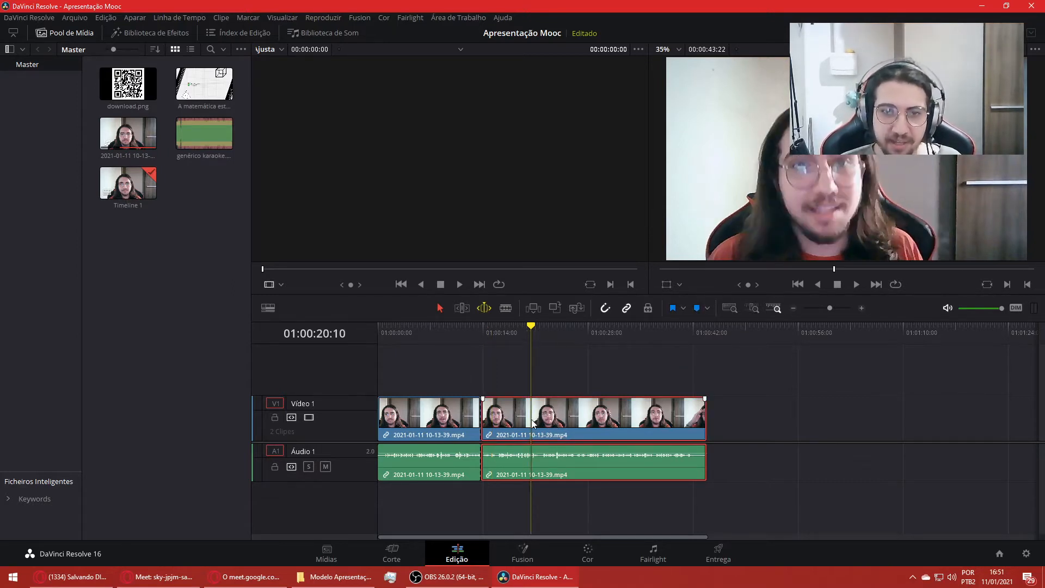
click(696, 312)
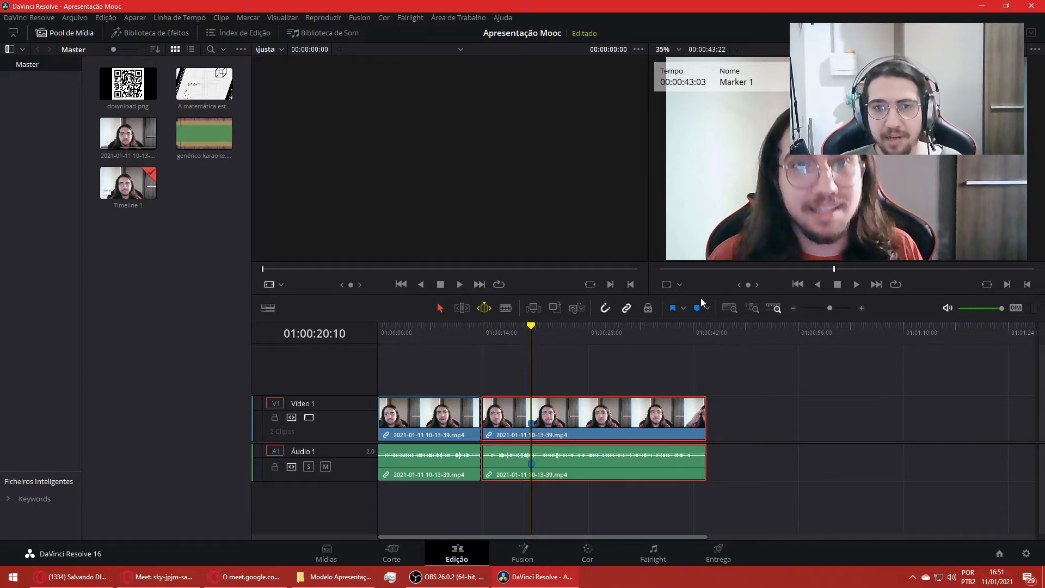
click(671, 310)
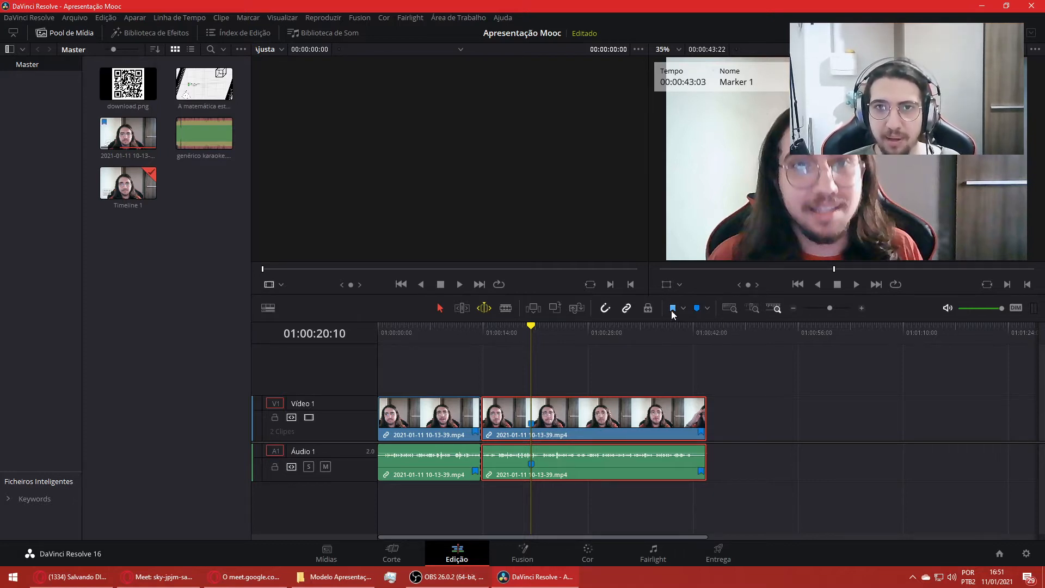
click(554, 502)
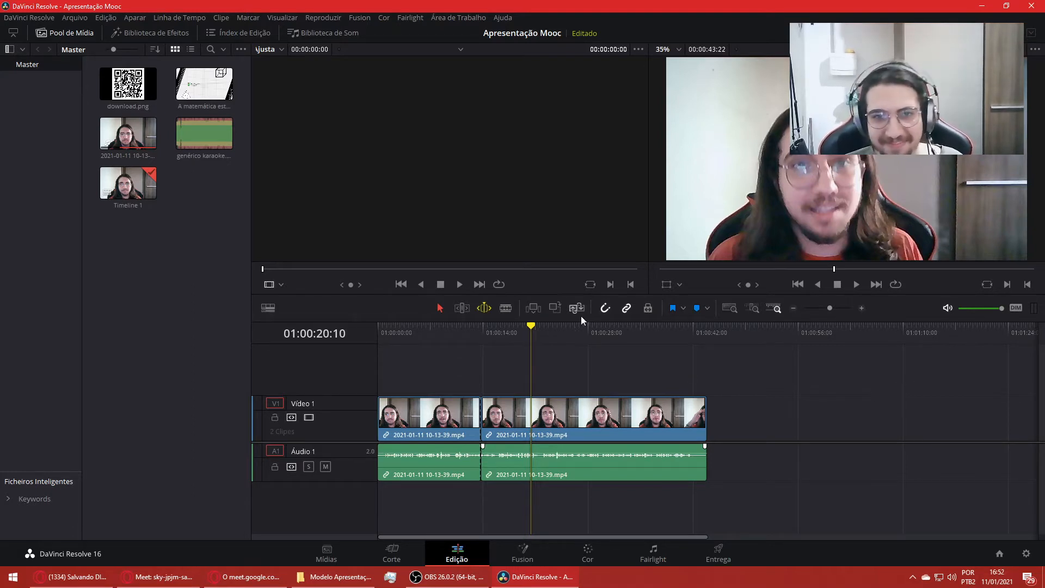
- Compare the timeline's full-extent, detail and custom zoom modes around 01:00:20:10, including custom zoom at its maximum
click(727, 309)
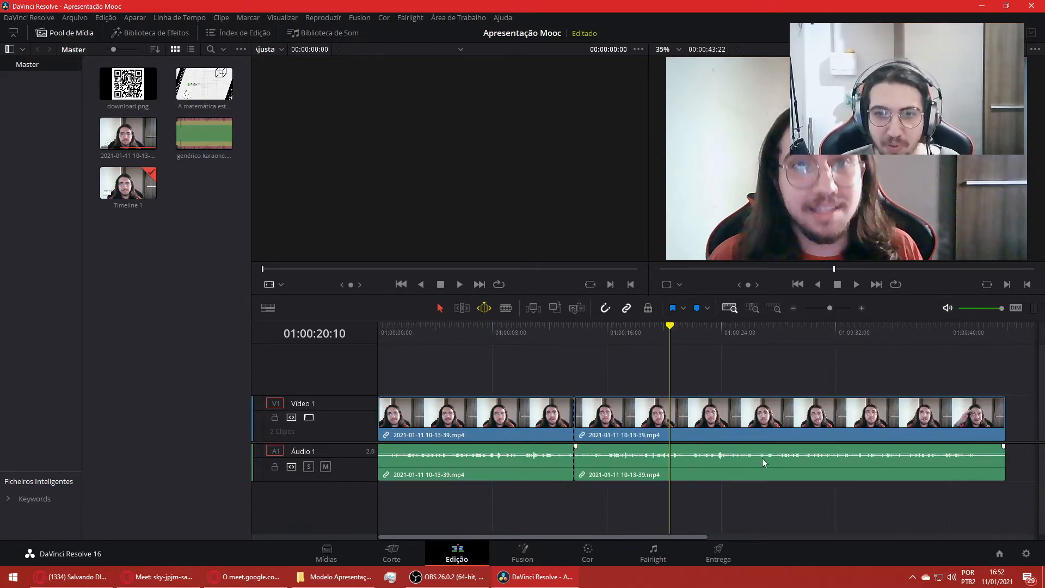
drag(833, 309, 804, 313)
click(730, 308)
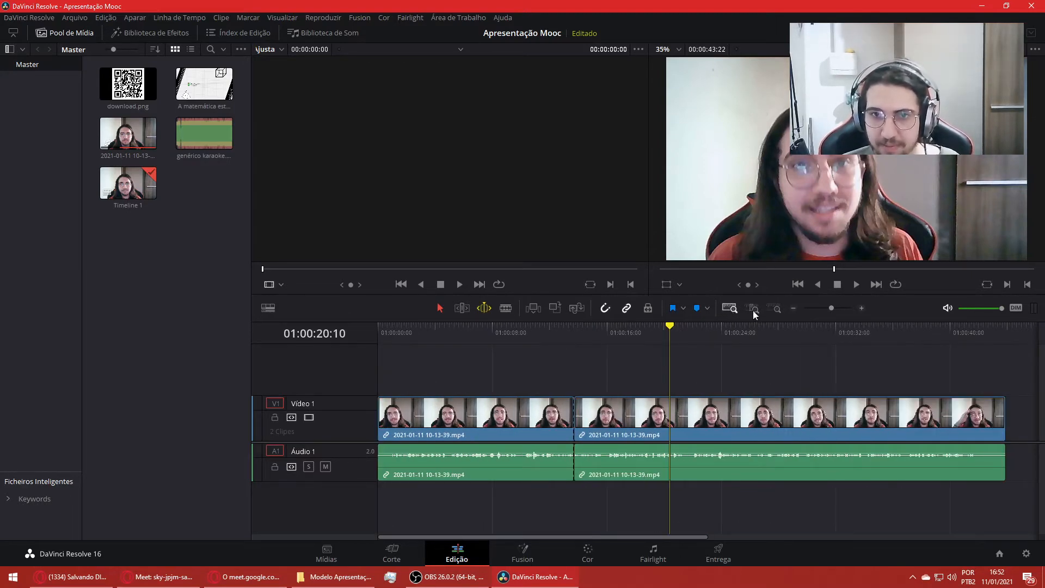
click(753, 308)
click(730, 309)
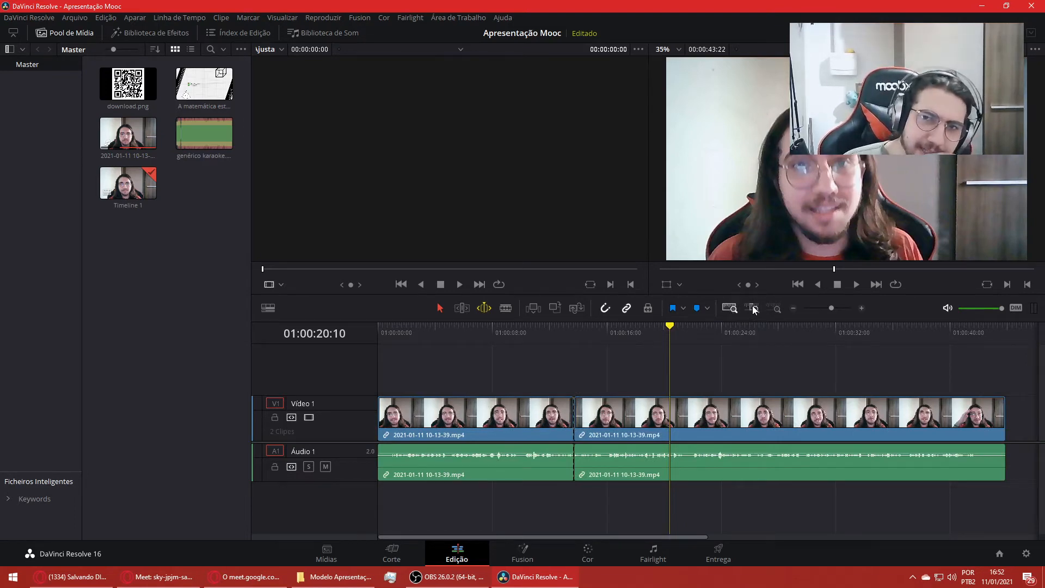
click(753, 309)
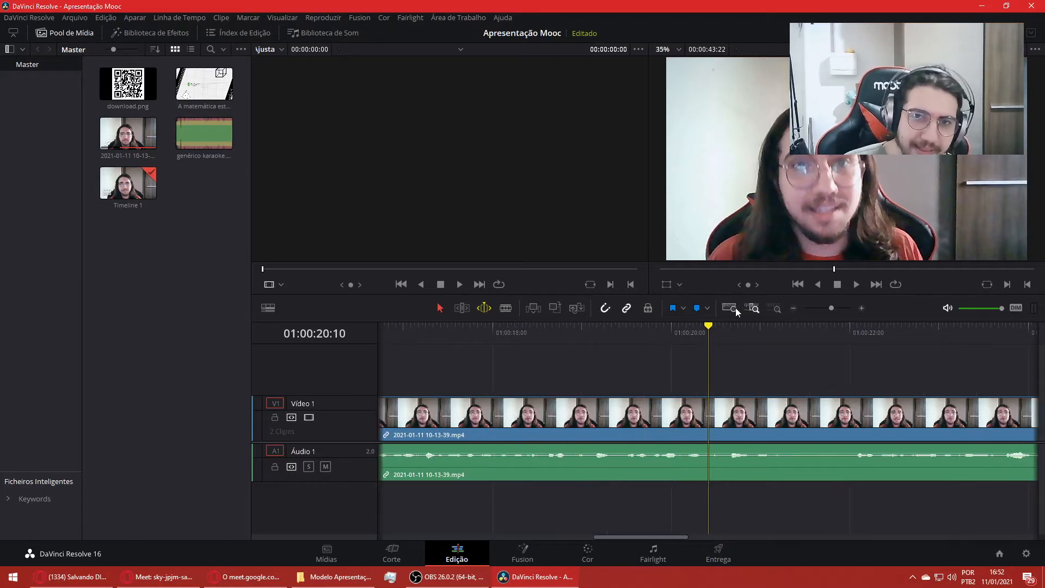
click(733, 308)
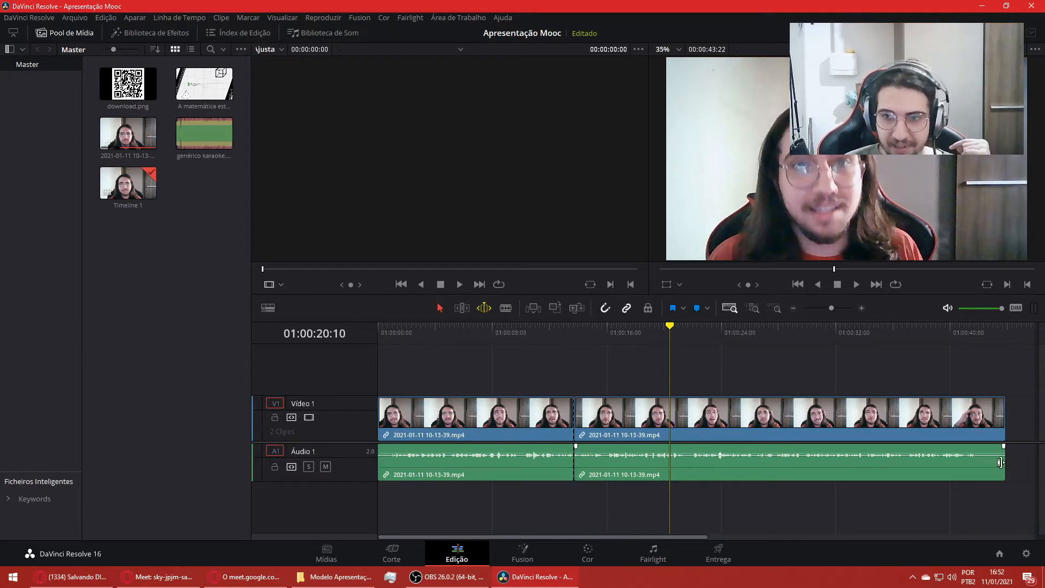
click(752, 307)
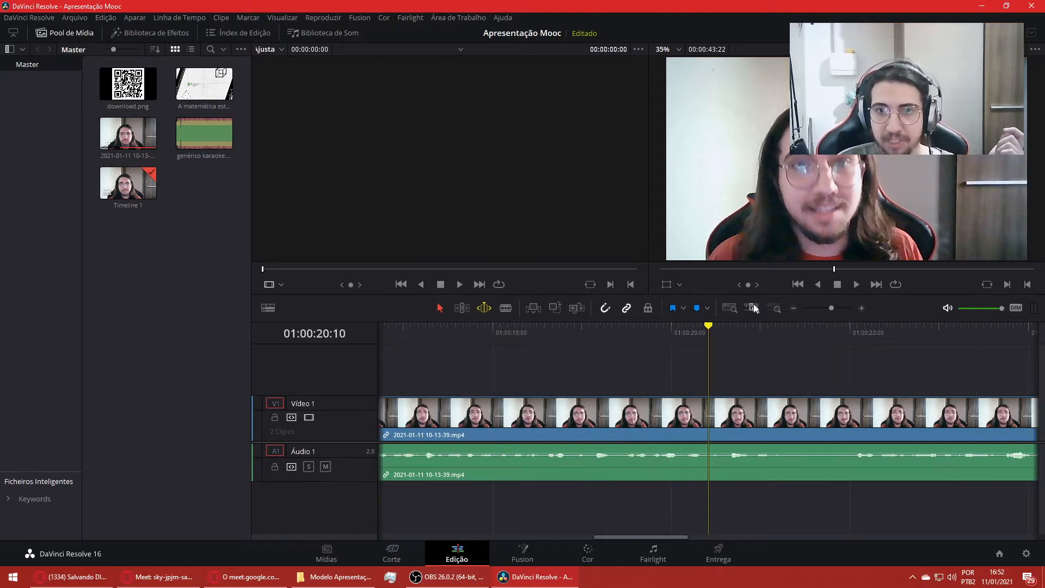
drag(831, 308, 873, 309)
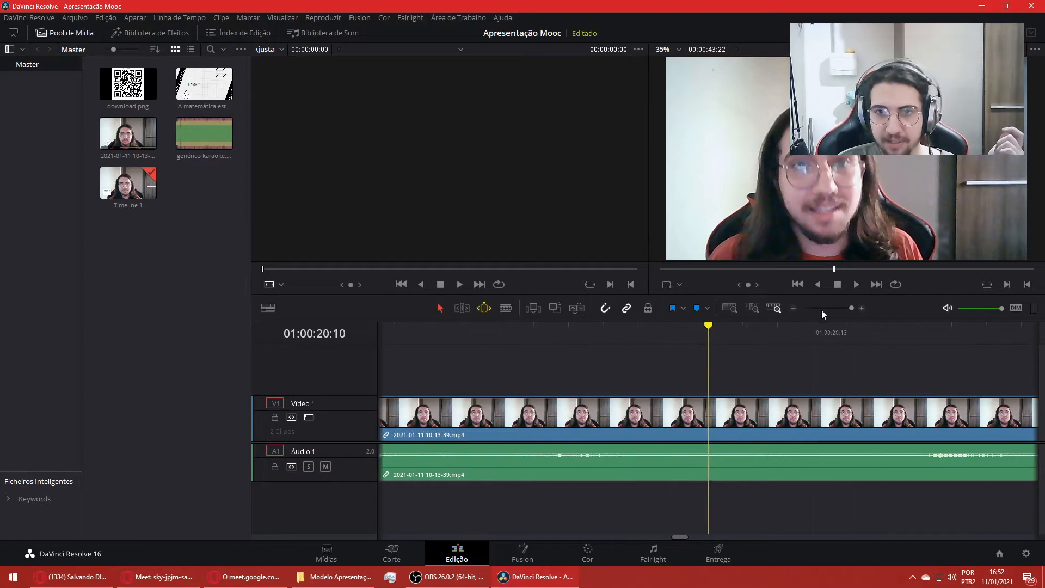
click(751, 308)
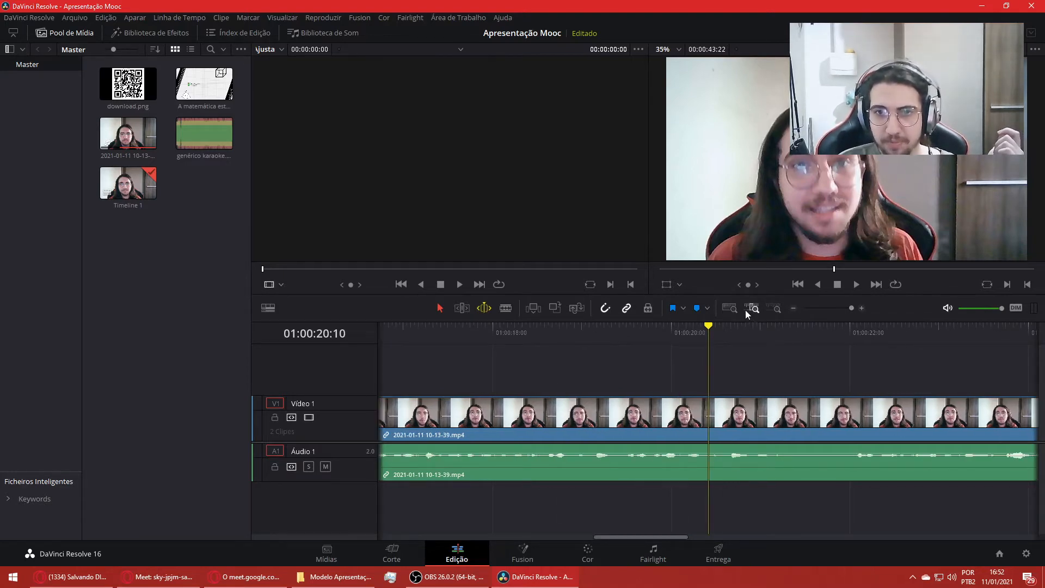
- Compare the custom, full-extent and detail zoom modes on the timeline, with the playhead moved to 01:00:31:08
click(773, 309)
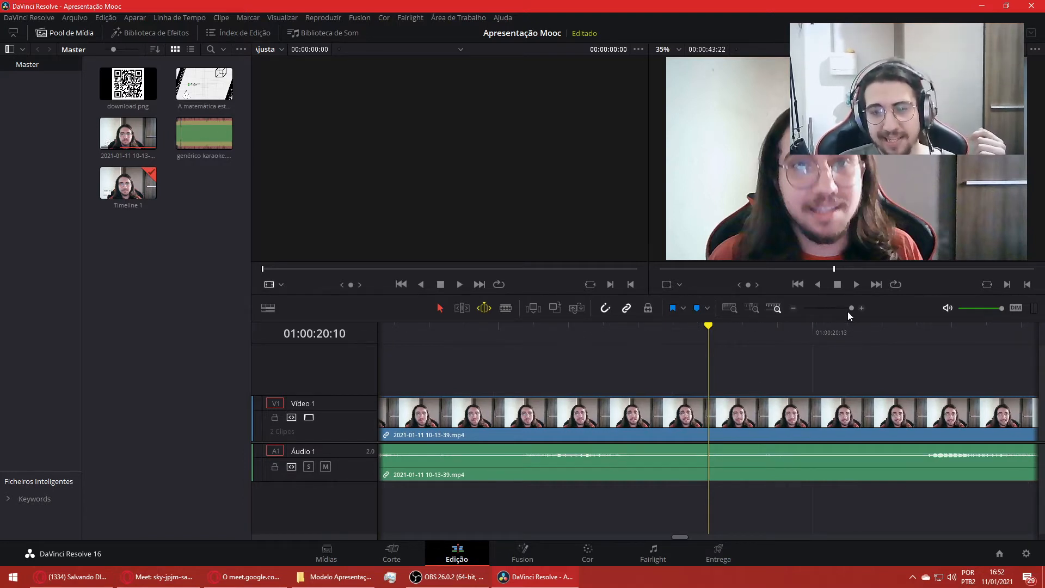
click(730, 308)
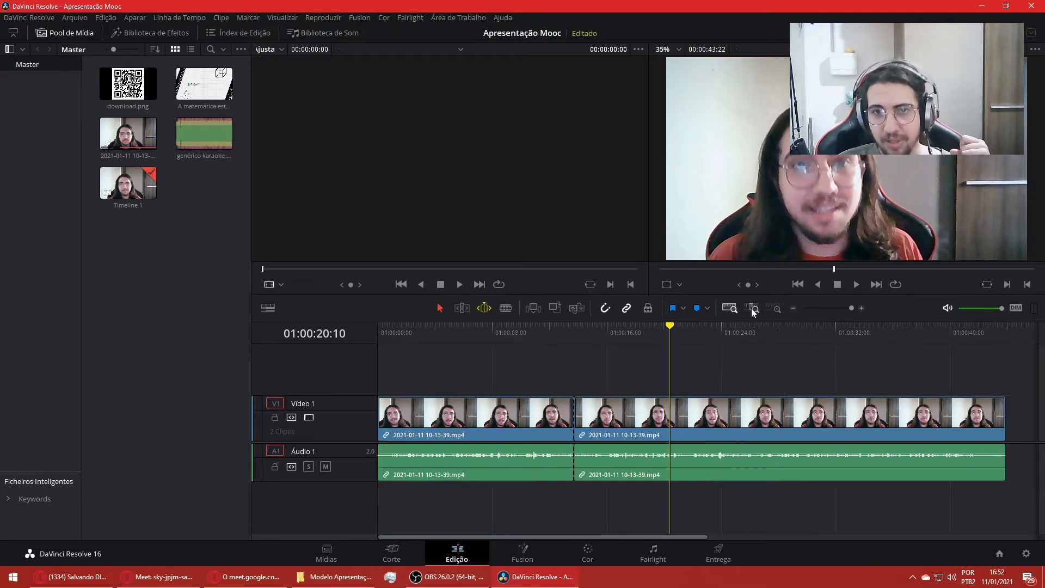
click(721, 334)
click(822, 336)
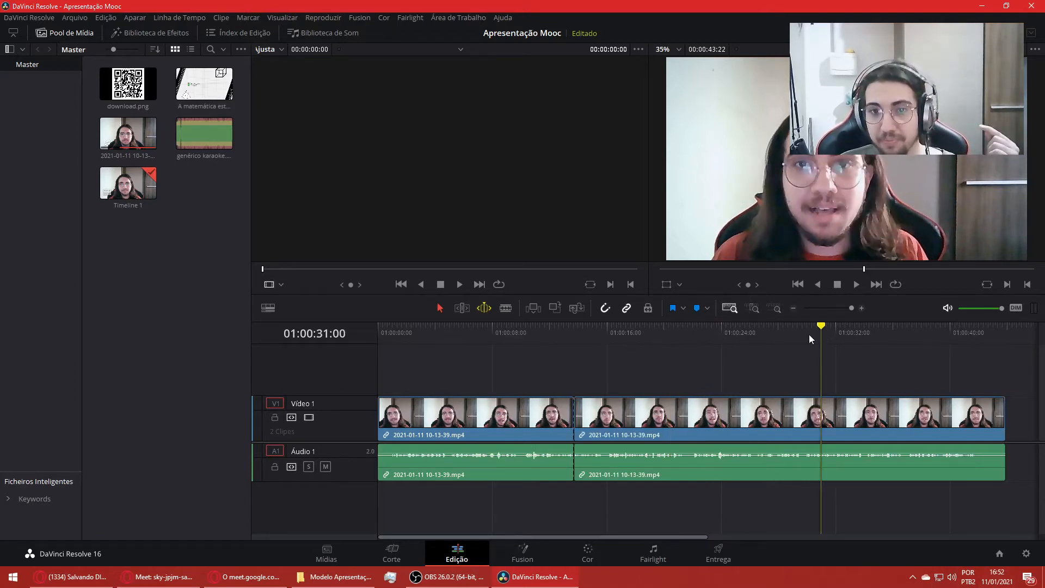
click(809, 335)
click(826, 332)
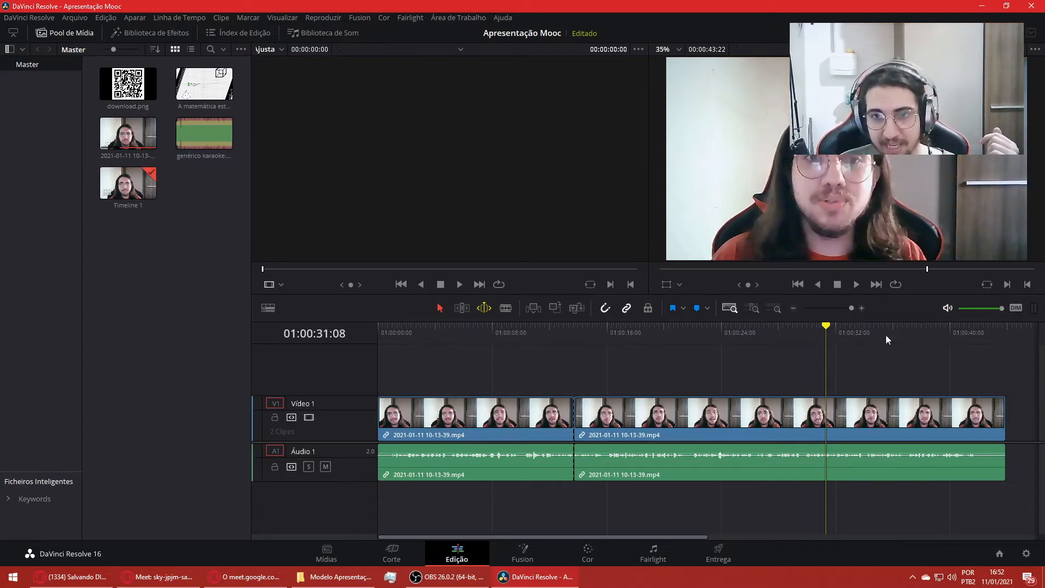
click(777, 309)
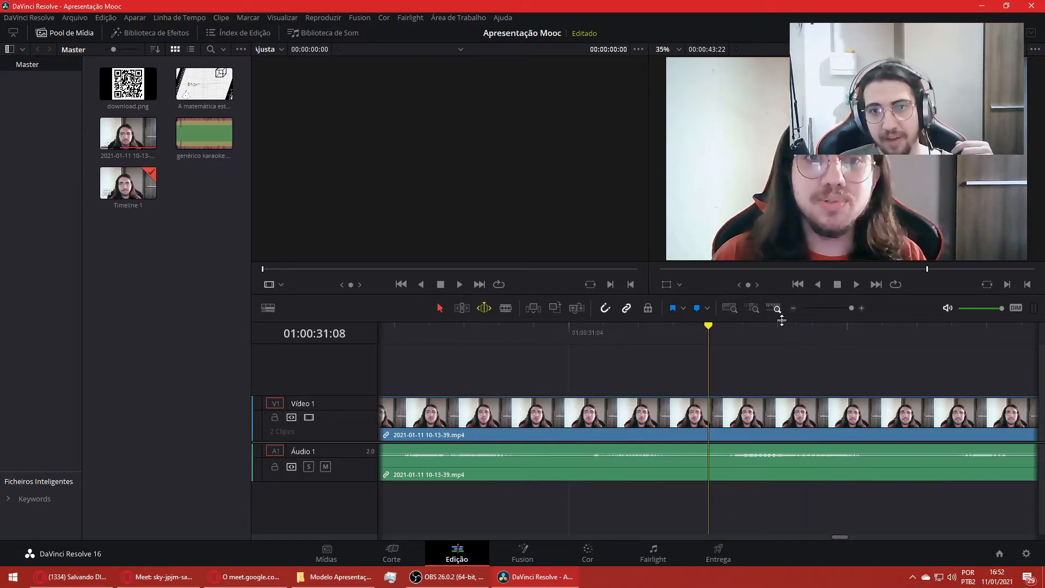
click(729, 309)
click(754, 310)
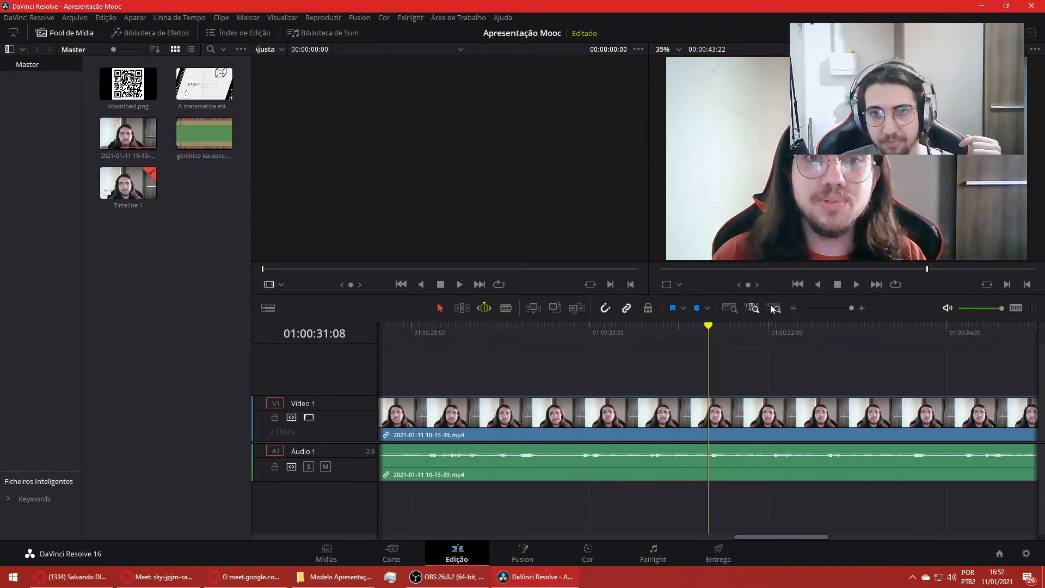
click(729, 308)
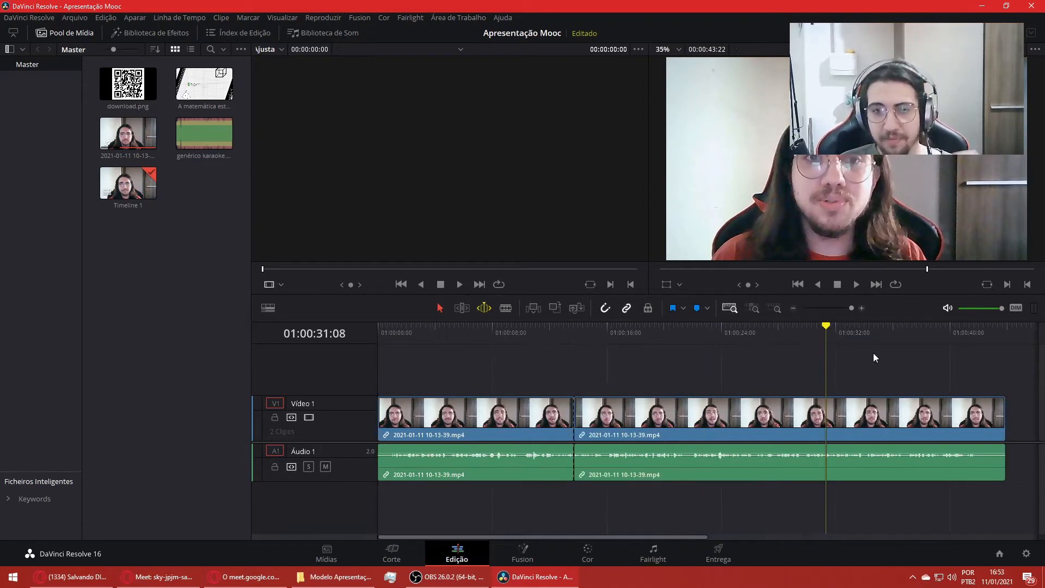
- Demonstrate custom zoom far out and at its maximum against the detail zoom, and return the timeline to full-extent zoom
click(779, 309)
drag(849, 309, 814, 310)
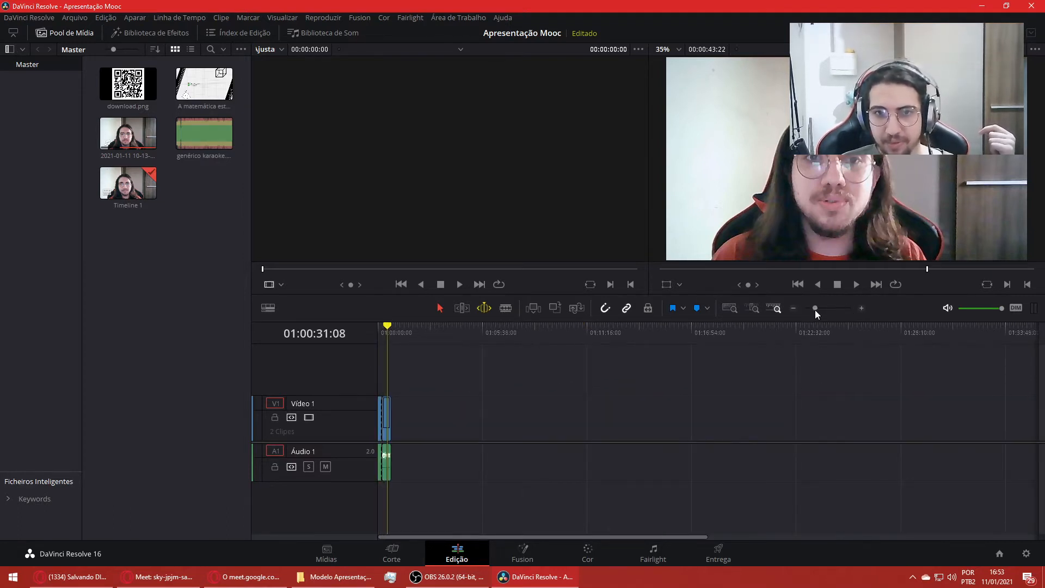
click(728, 308)
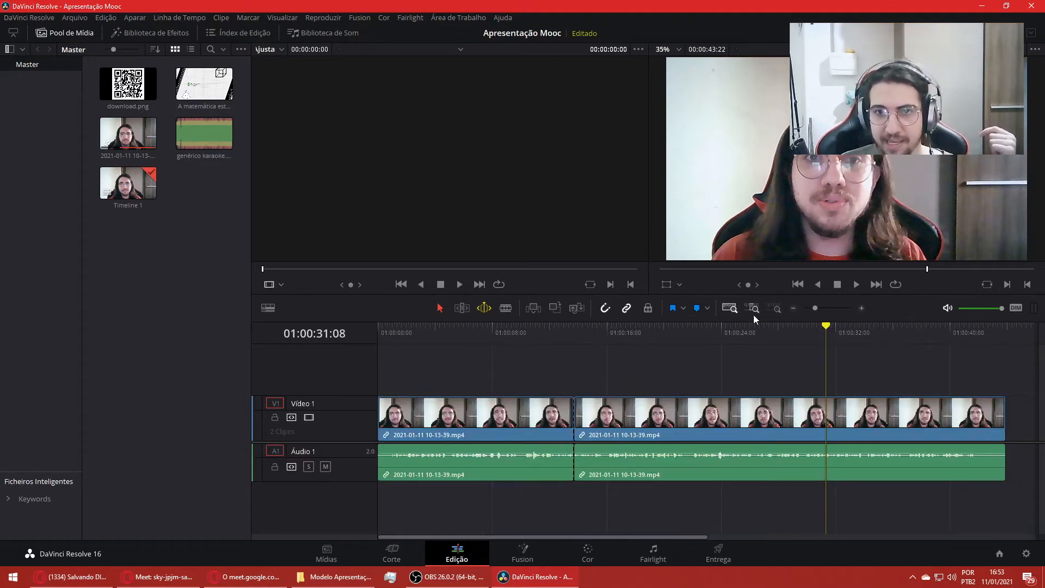
click(754, 308)
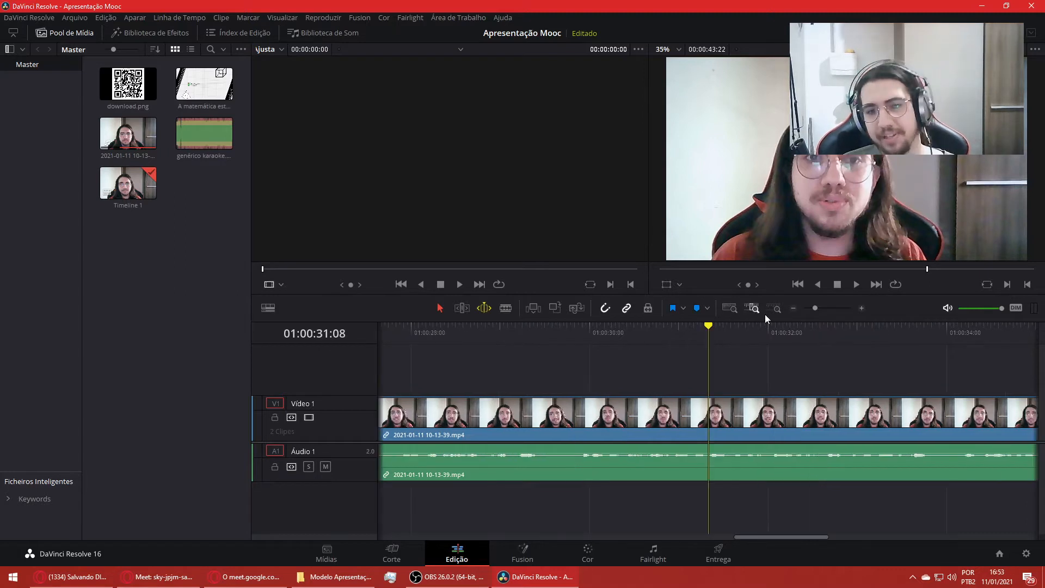
click(773, 309)
drag(814, 308, 955, 339)
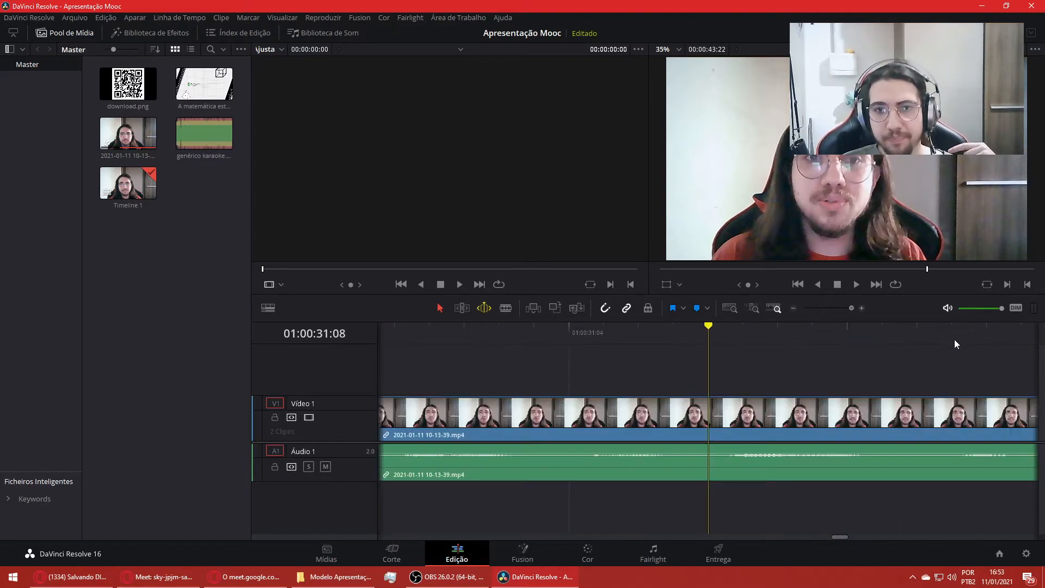
click(732, 310)
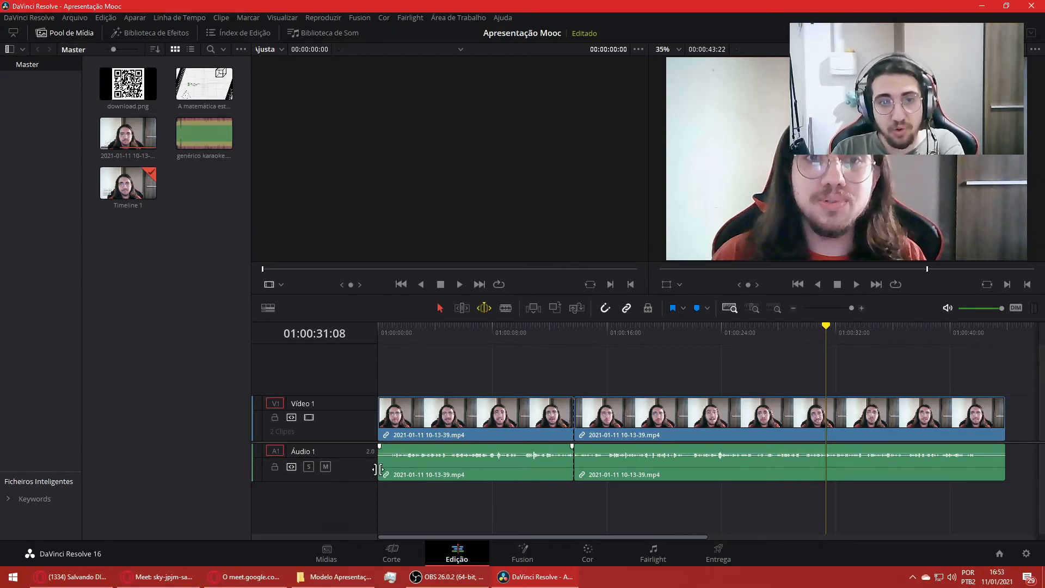
- Append the "A matemática está em tudo" clip from the media pool to Vídeo 1, directly after the second webcam part
click(394, 461)
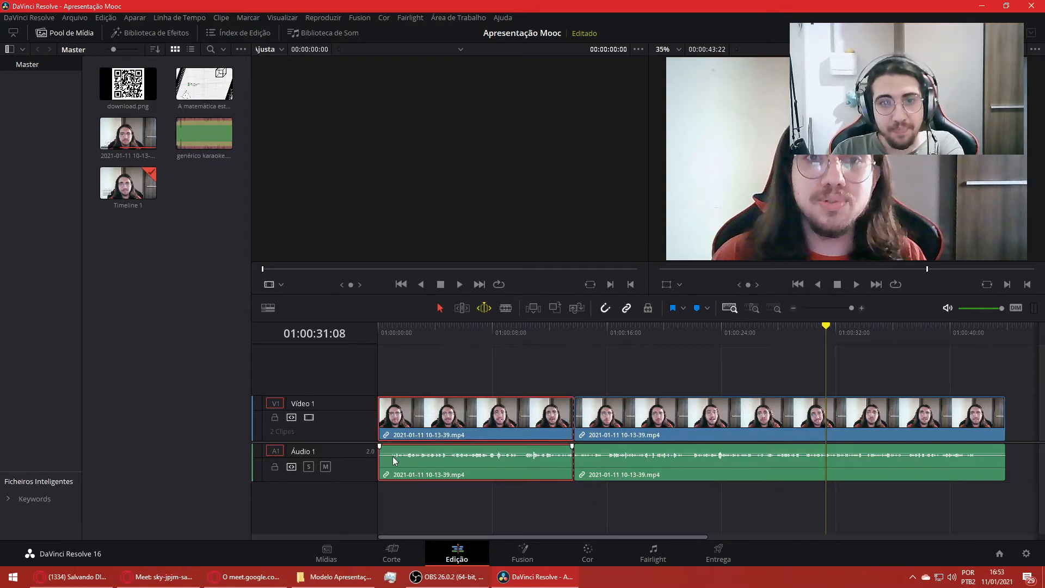
click(207, 102)
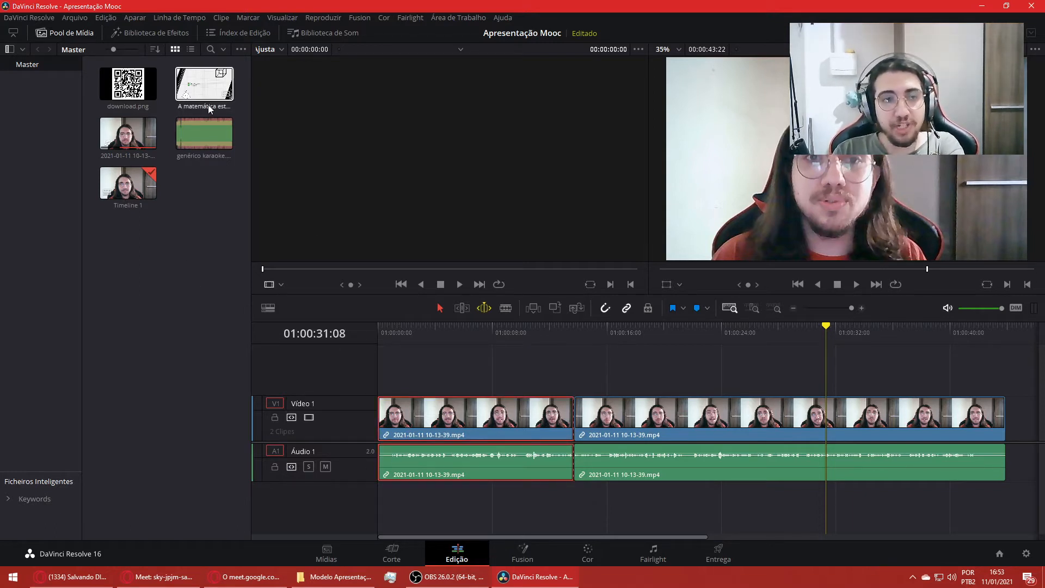
drag(207, 102, 1006, 428)
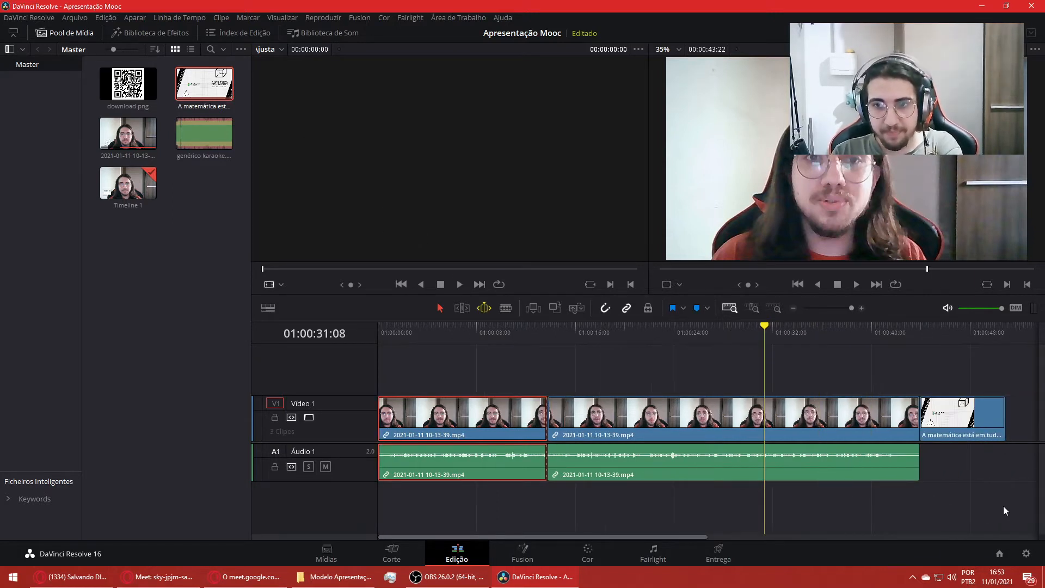
- Play the appended title clip from its start at 01:00:43:22 for about two seconds
click(979, 436)
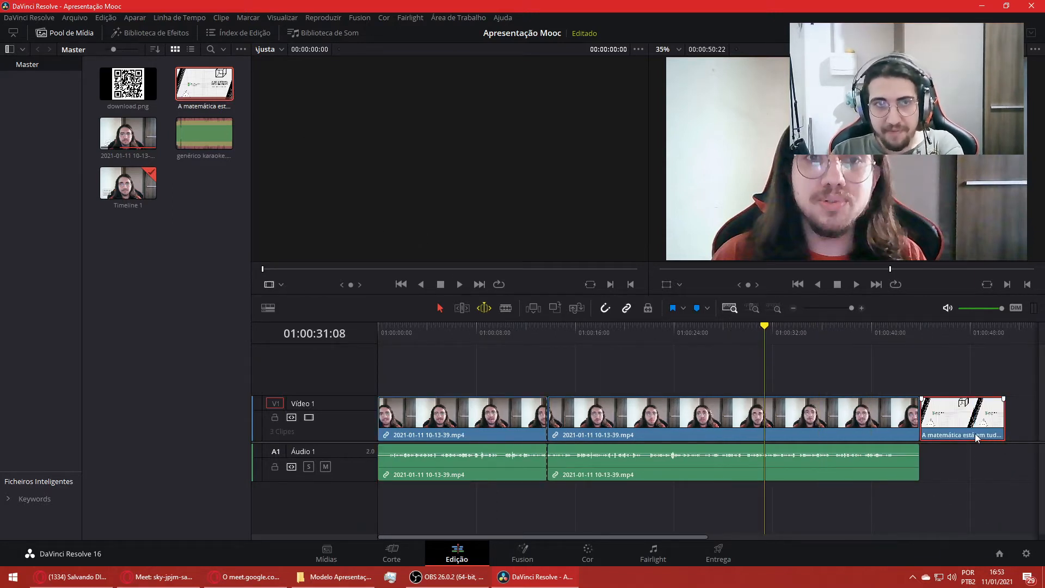
click(920, 328)
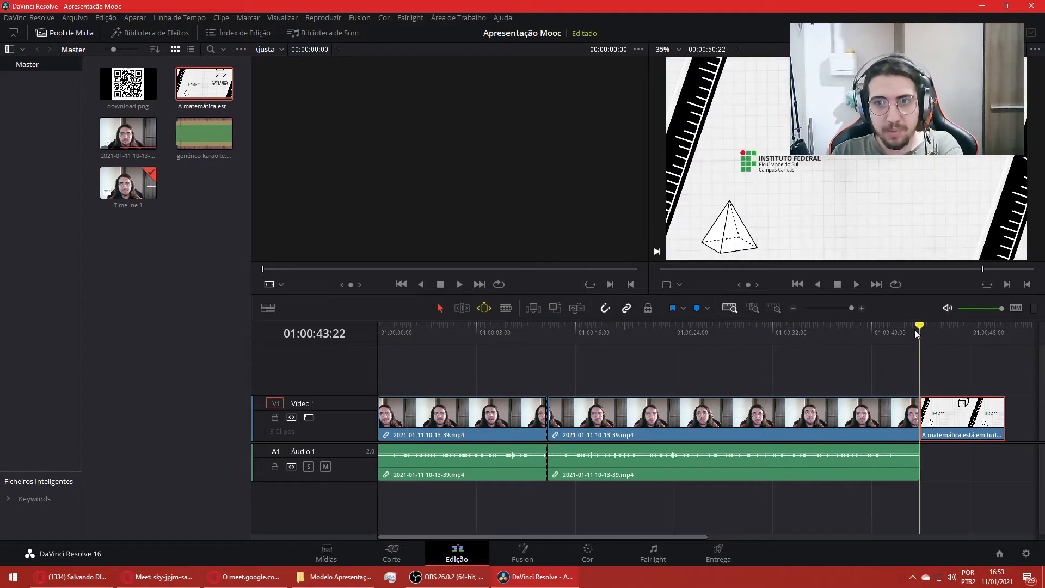
click(855, 284)
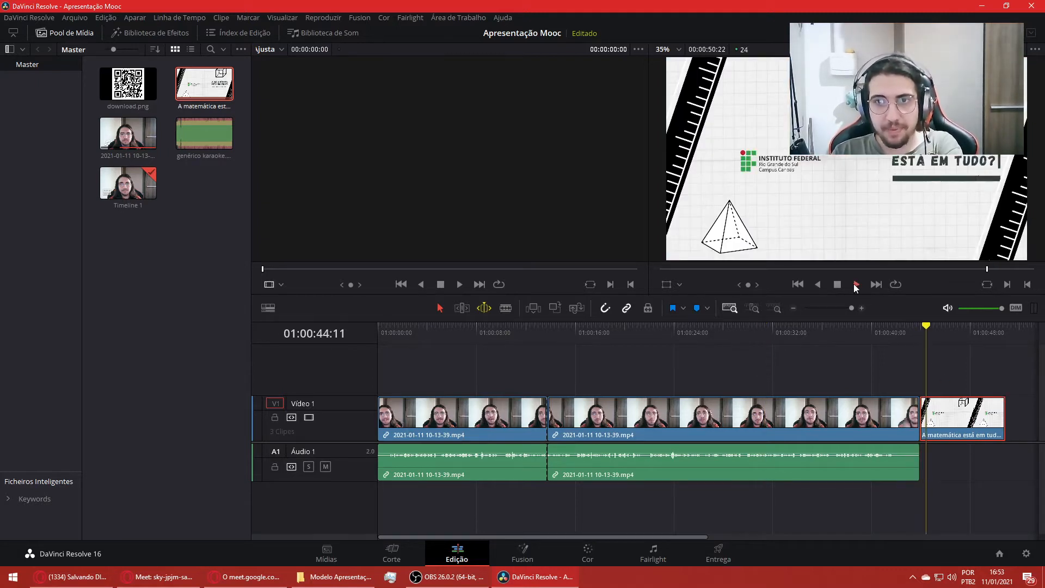
click(838, 285)
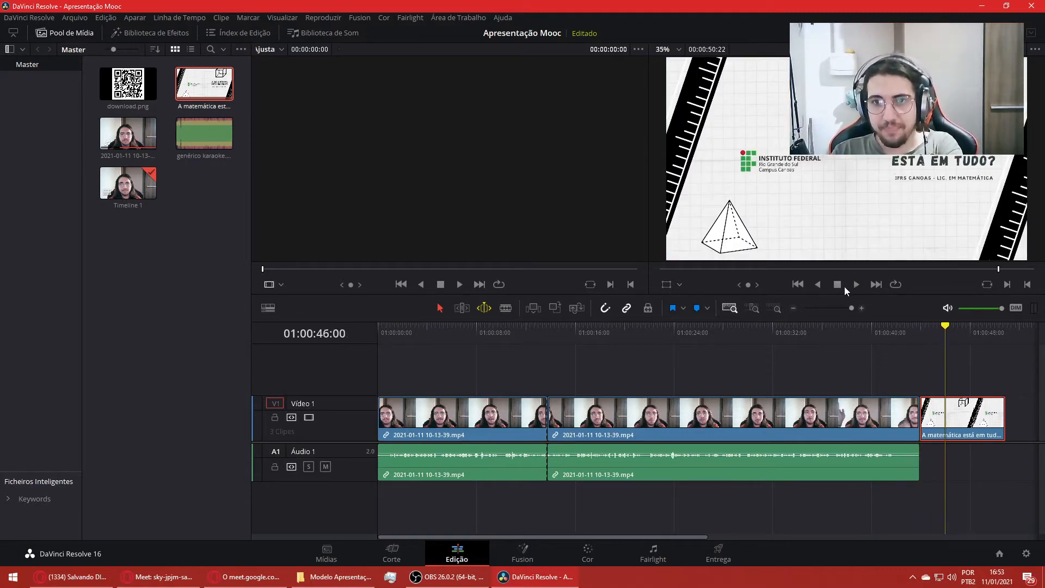
- Return the playhead to 01:00:00:00 and place the genérico karaoke music on a new Áudio 2 track at the timeline's start
drag(952, 332, 346, 321)
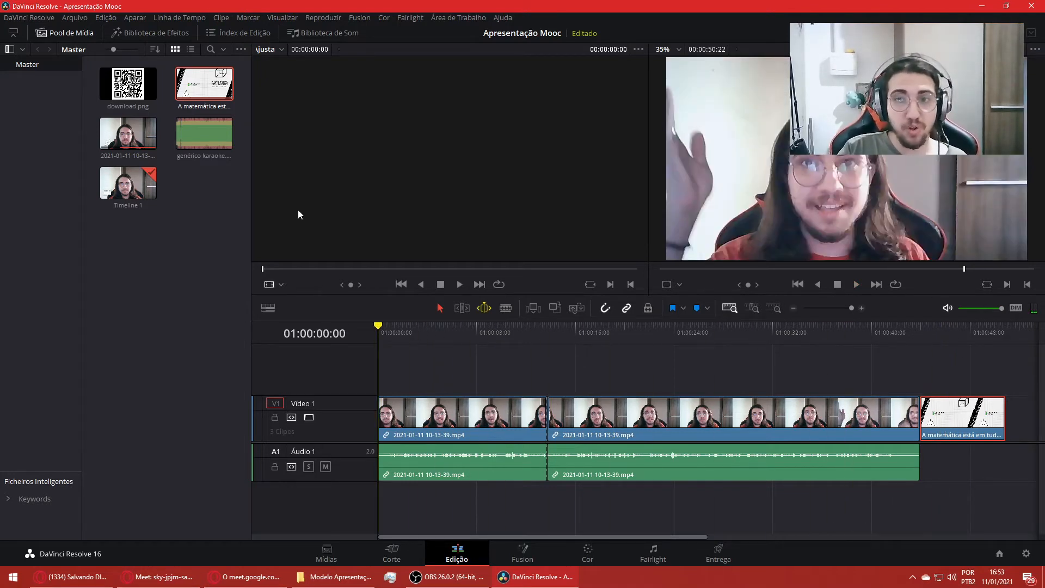
drag(205, 143, 381, 511)
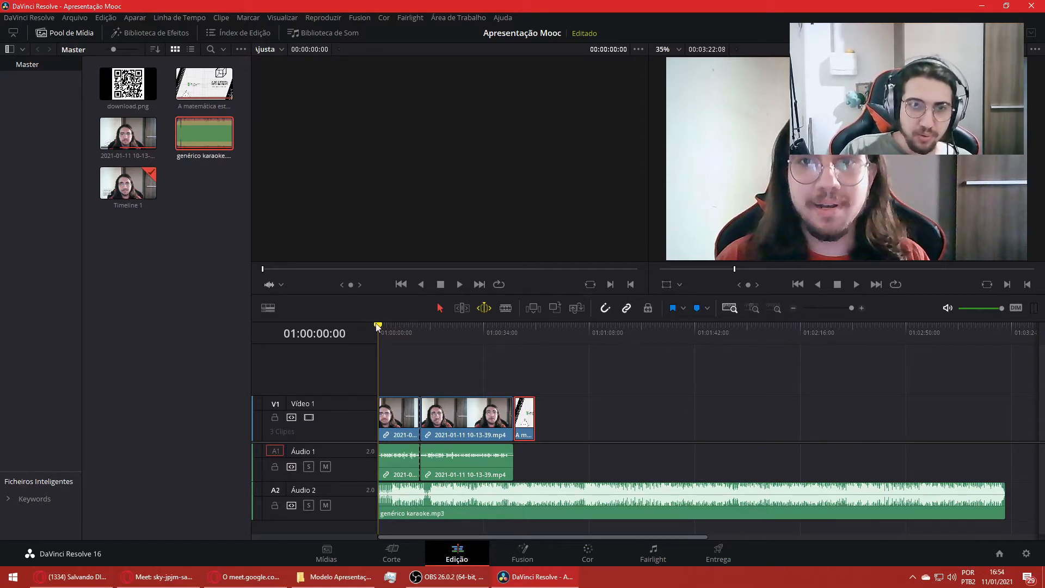
- Listen for the music's drop to quieter notes after the webcam cut and place the playhead there, at 01:00:14:21, in detail zoom
drag(378, 327, 420, 333)
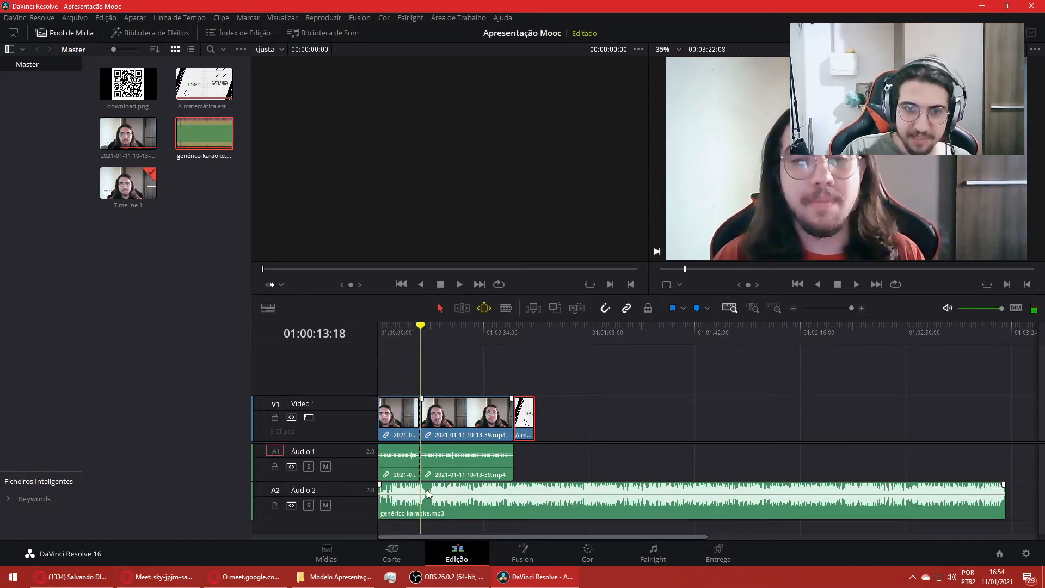
click(753, 308)
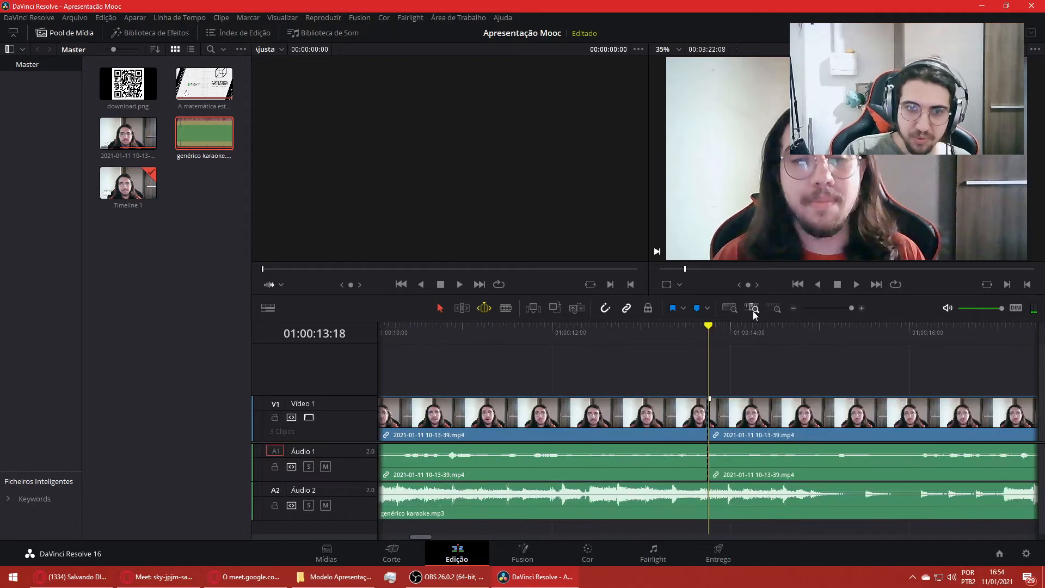
click(831, 331)
drag(841, 328, 851, 329)
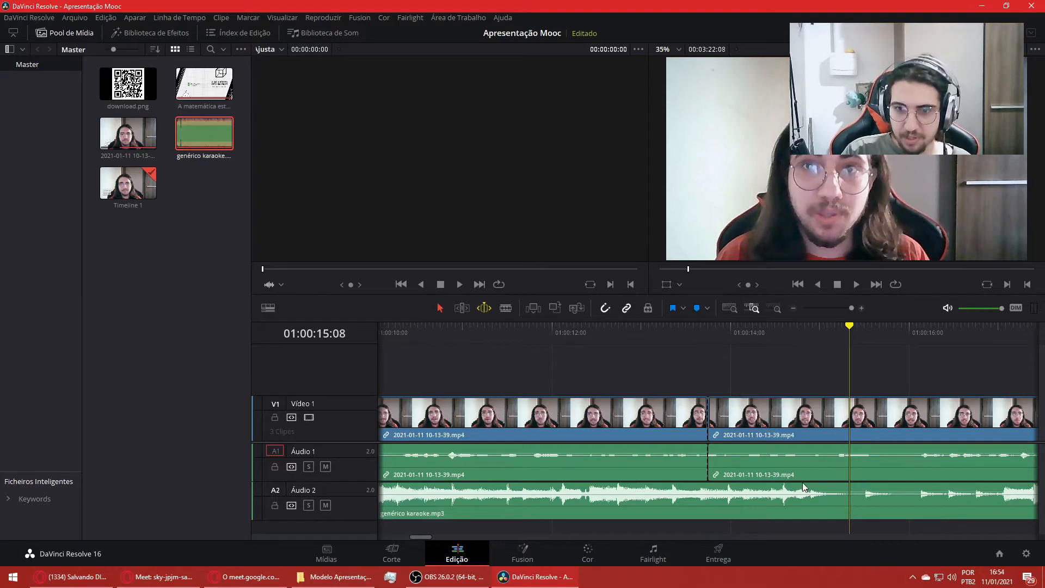
click(806, 328)
click(857, 284)
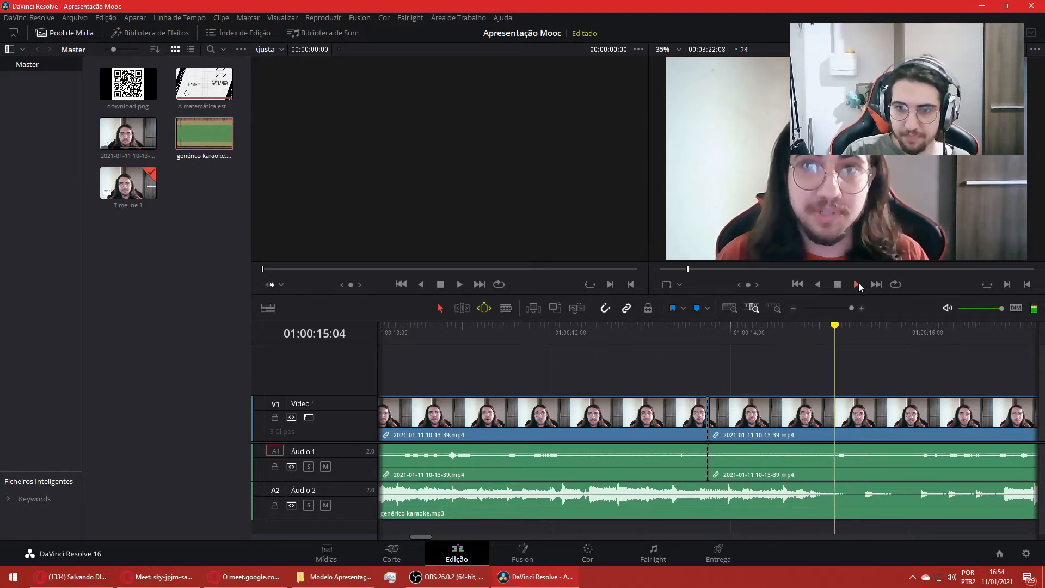
click(838, 285)
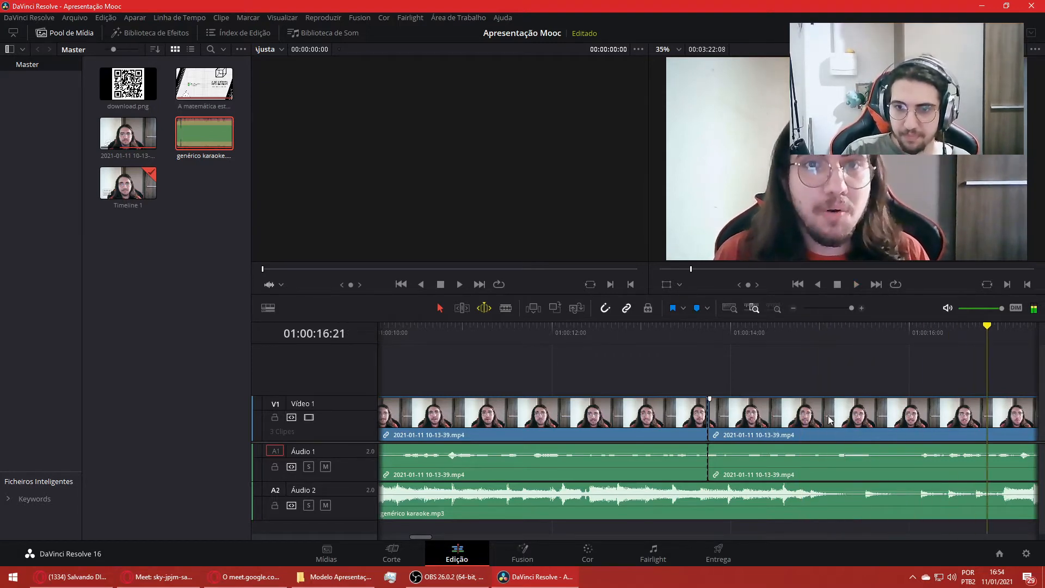
click(814, 330)
click(809, 327)
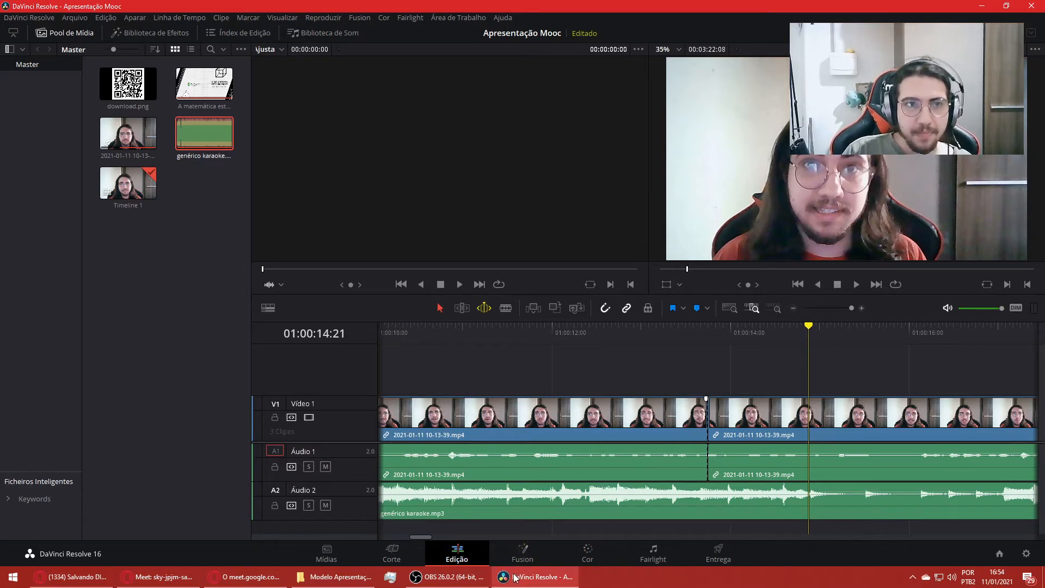
- Split the Áudio 2 music with the Blade tool at 01:00:14:21 and at about 01:00:14:08
mouse_move(515, 577)
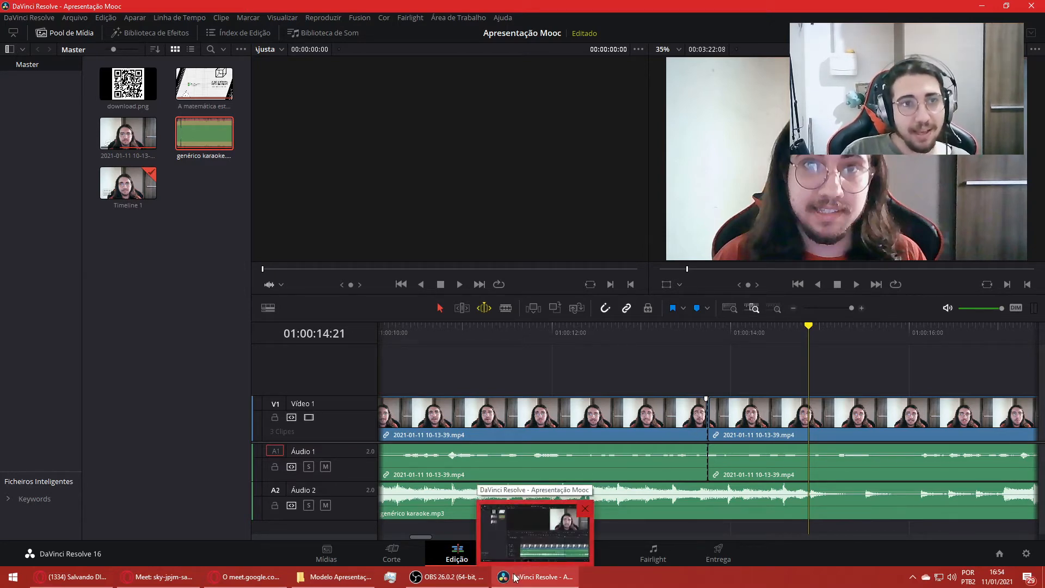
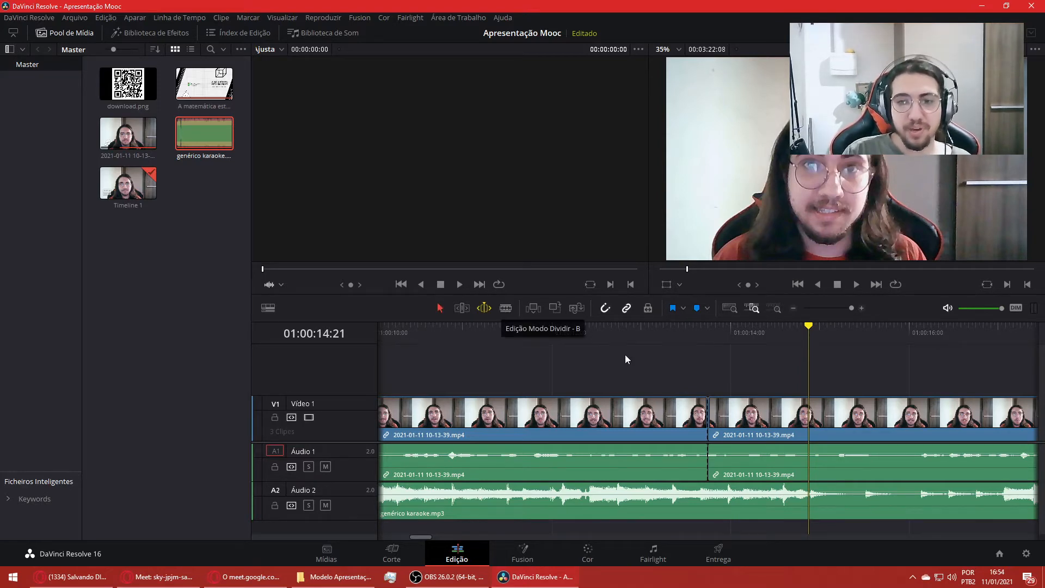
click(504, 310)
click(811, 489)
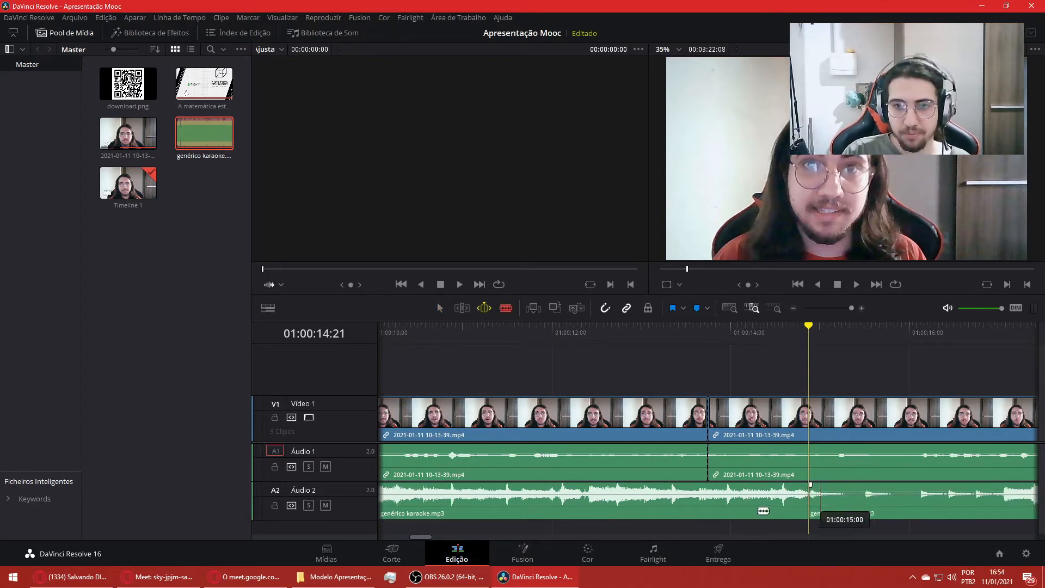
click(757, 501)
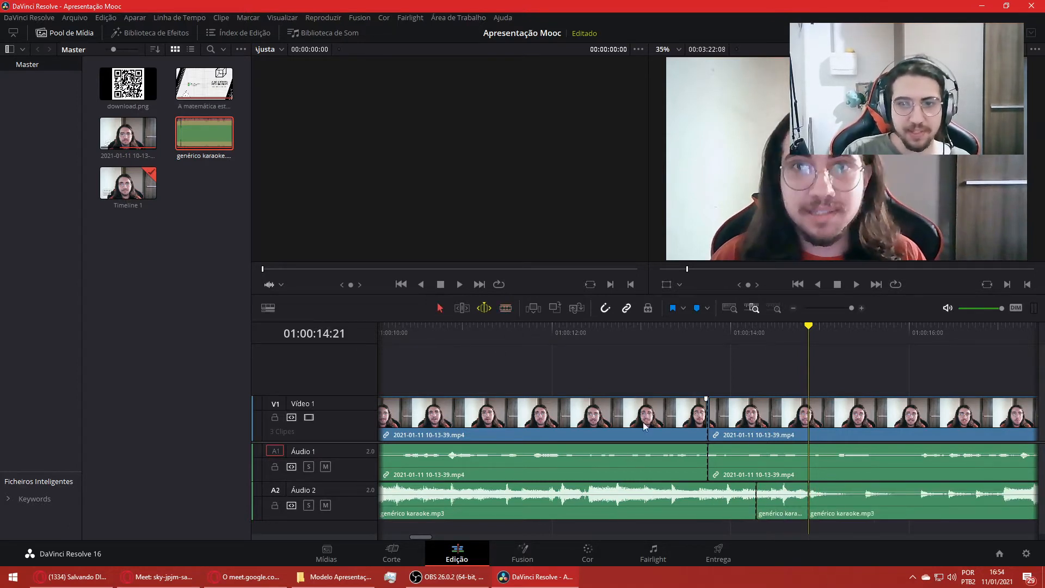
- Try deleting the short middle music piece with and without closing its gap, undo both deletions, and select the piece again
click(781, 509)
key(Delete)
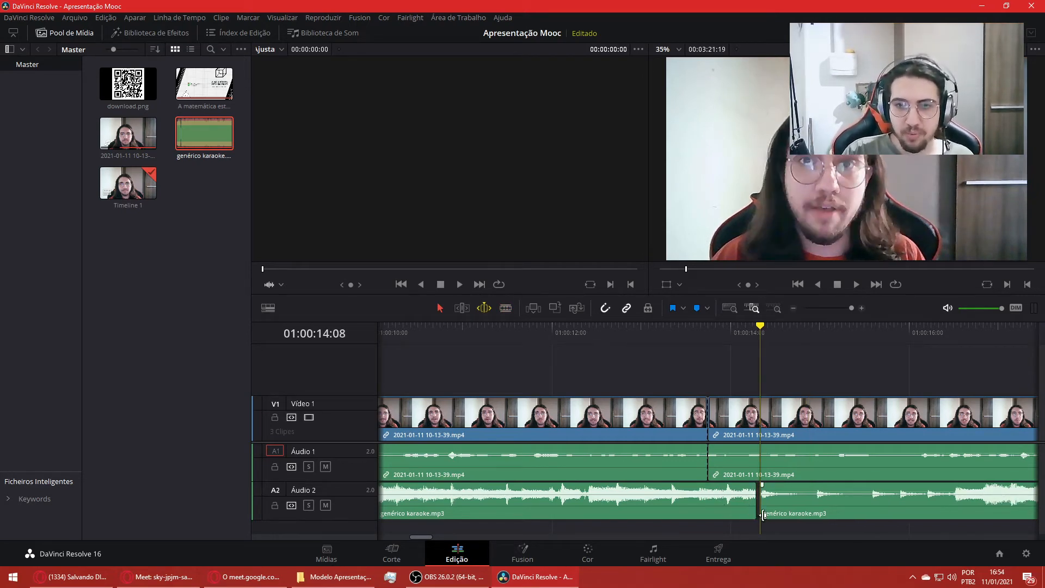
key(ctrl+z)
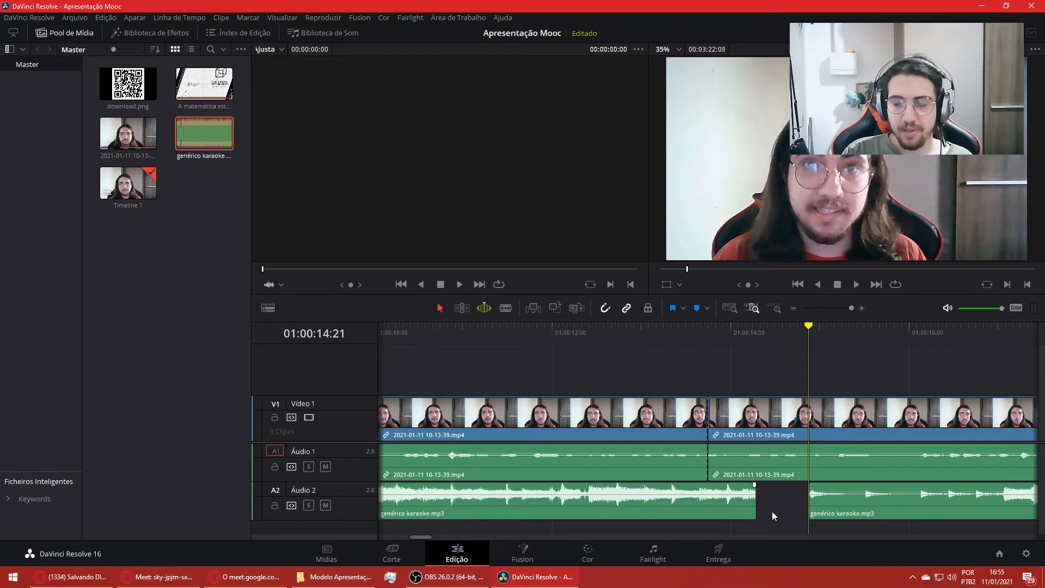
key(ctrl+z)
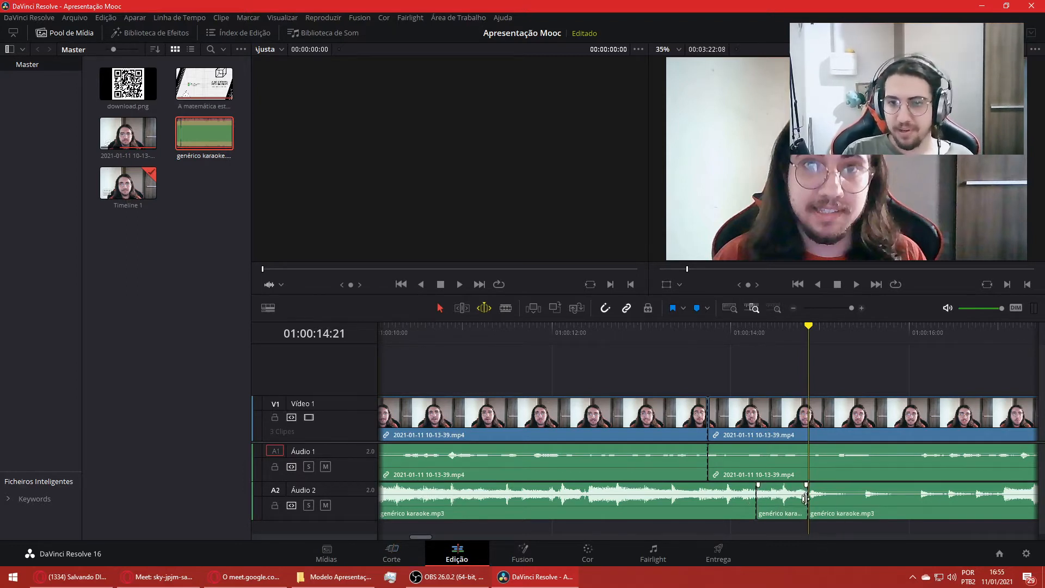
click(770, 503)
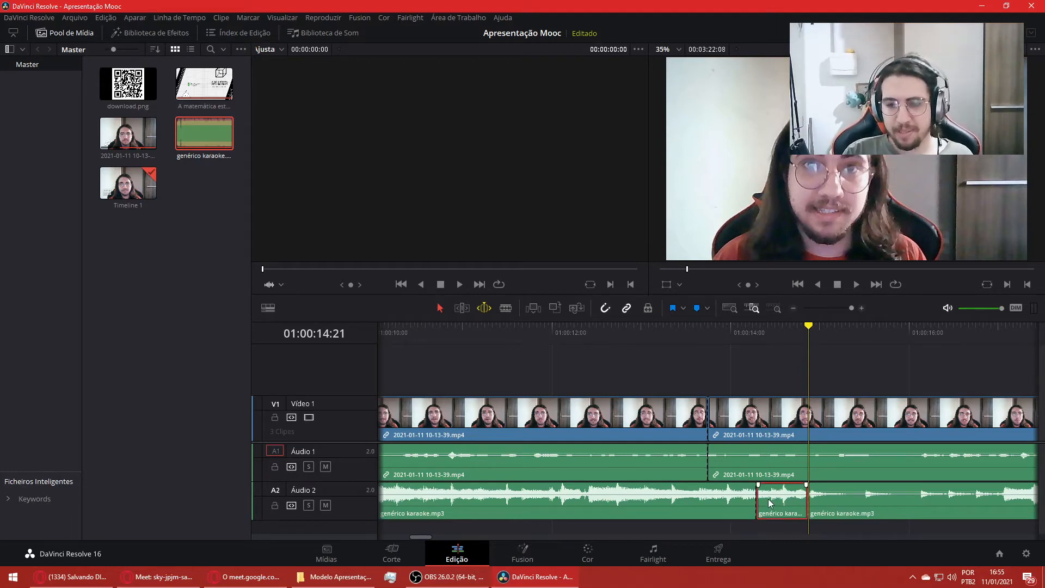
- Remove the opening webcam piece and the music before its quieter notes, and align the remaining clips with the timeline's start
key(Delete)
key(ctrl+z)
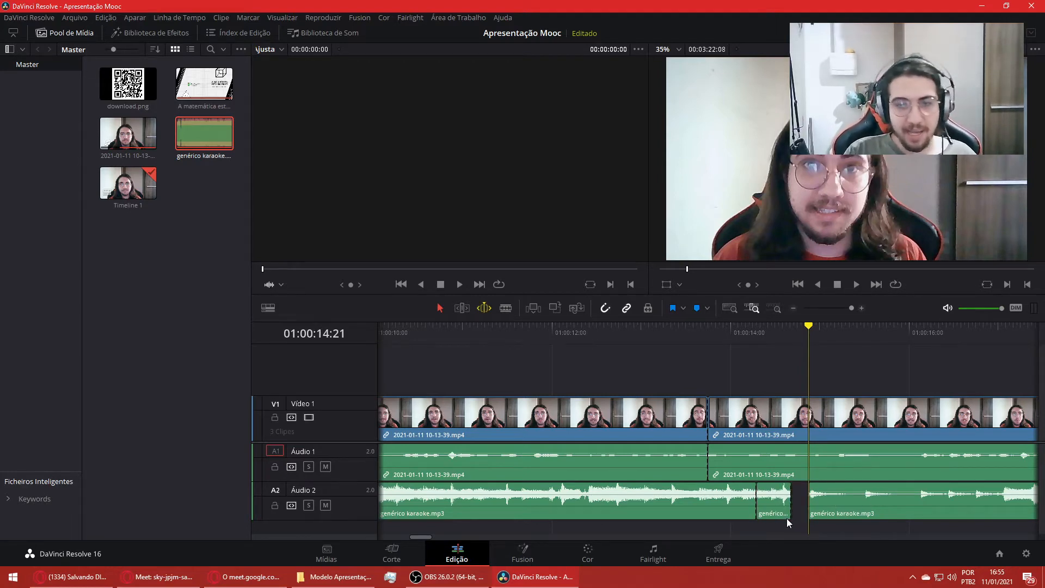
click(792, 509)
key(Delete)
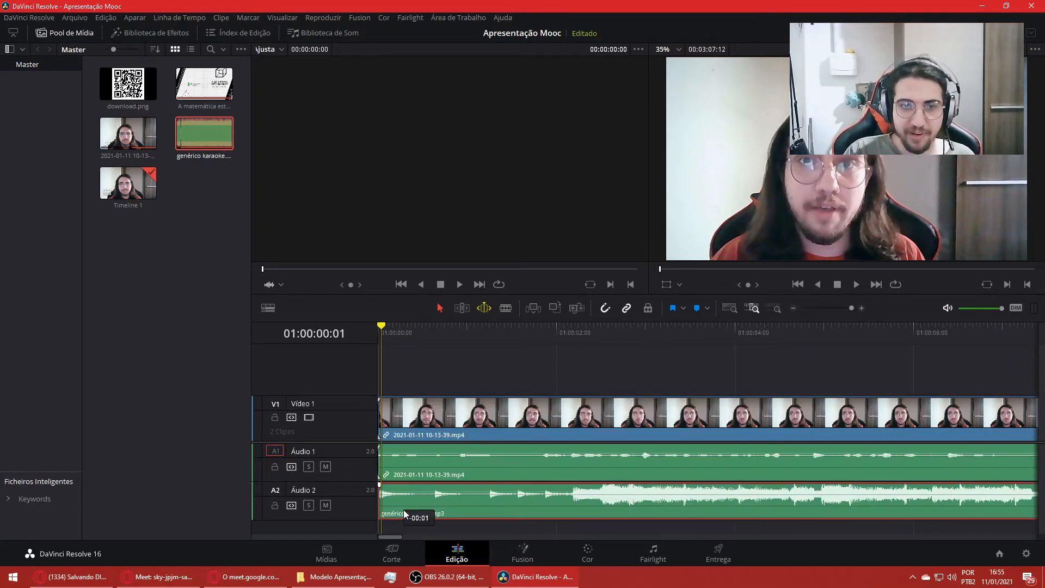
drag(394, 498, 391, 497)
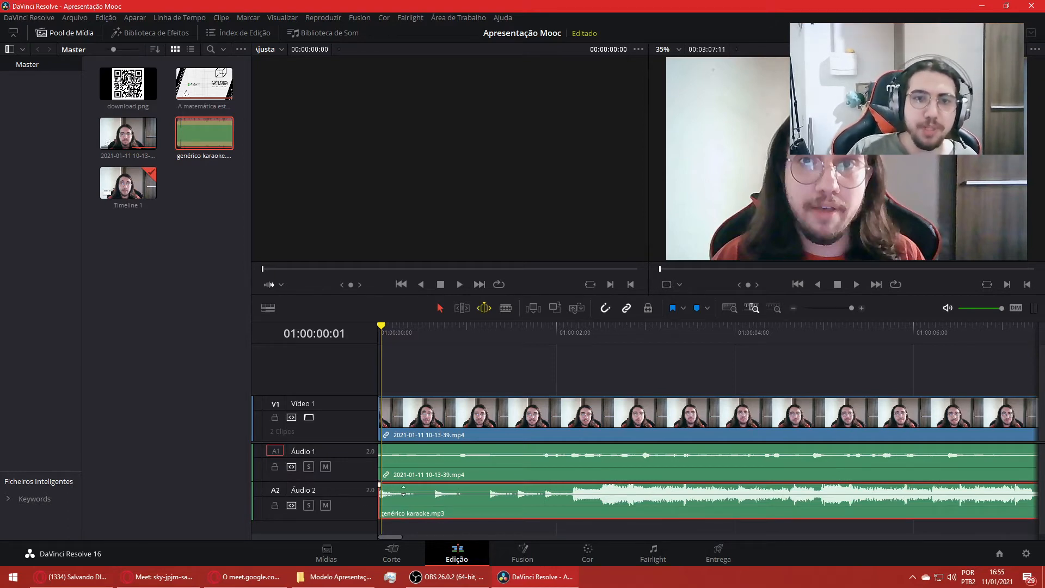
right_click(454, 487)
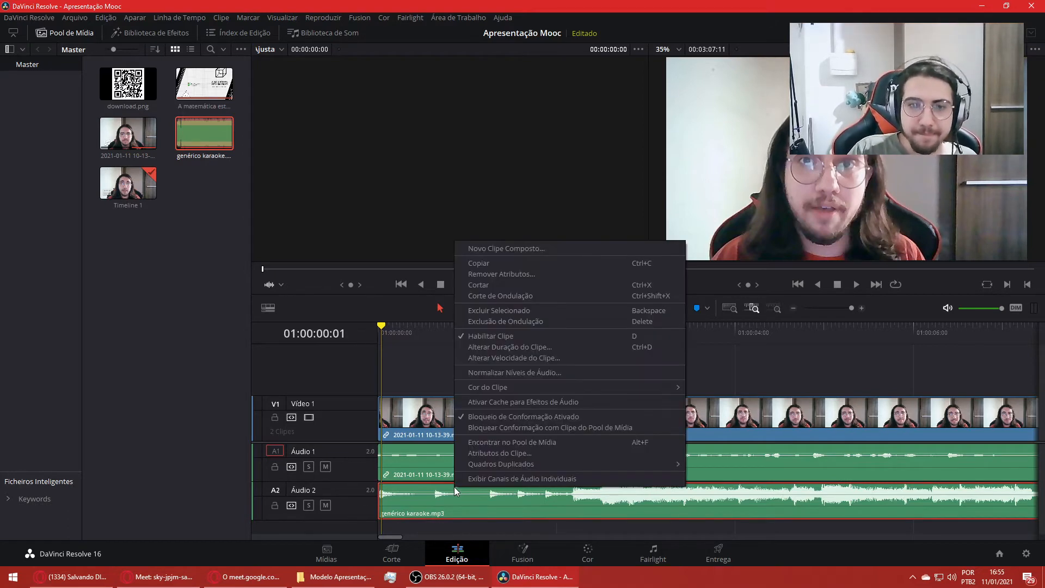
click(437, 502)
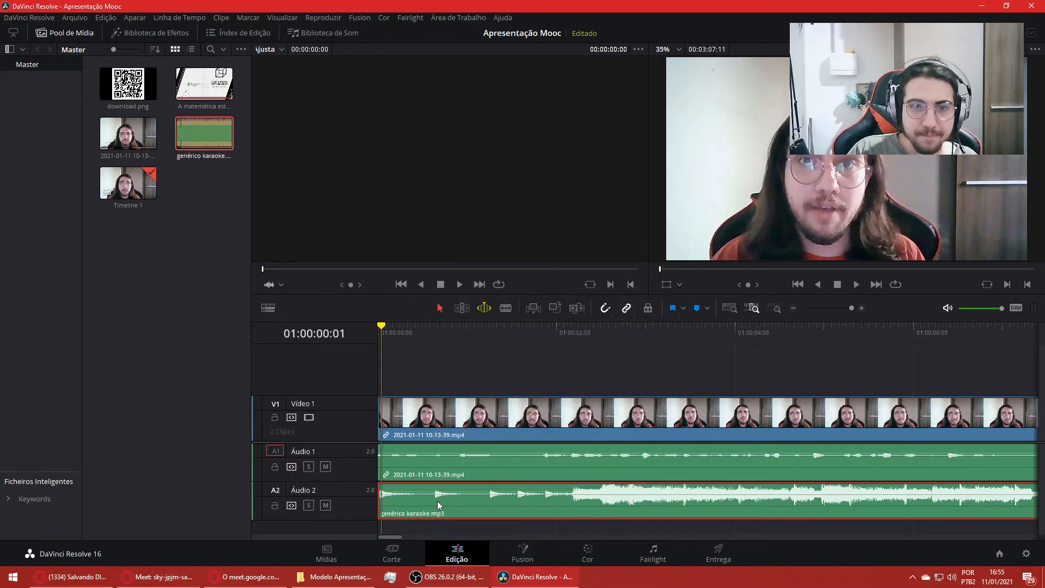
right_click(438, 502)
click(449, 220)
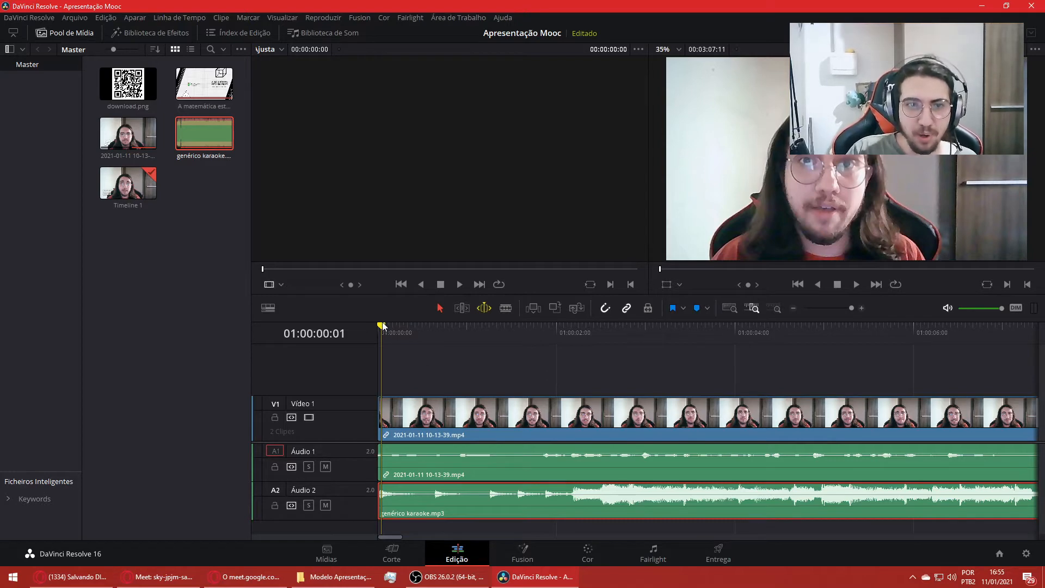
- Play the first seconds from 01:00:00:00 to hear the voice against the music, and return the playhead to the start
click(797, 282)
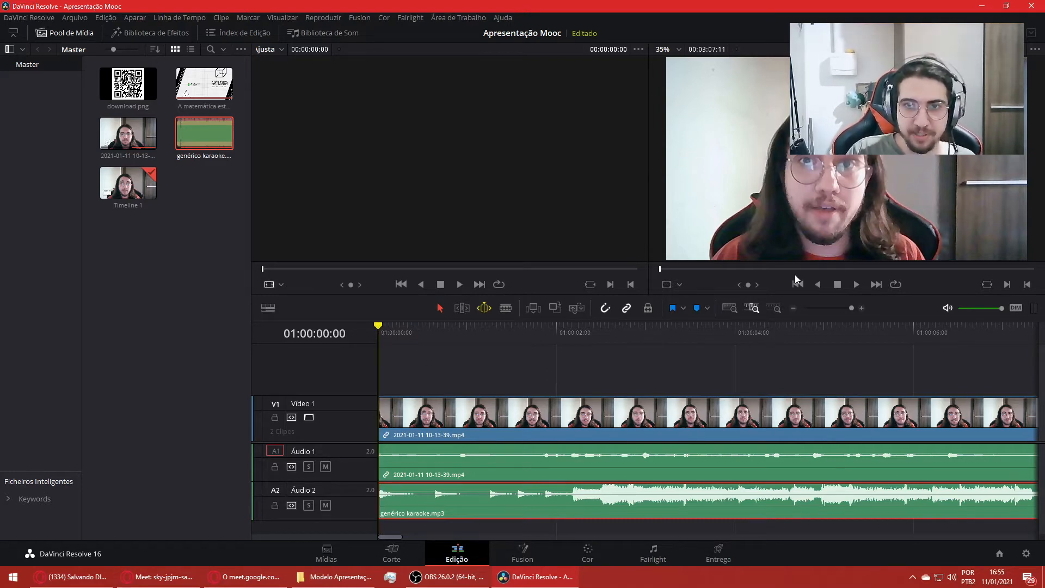
click(857, 284)
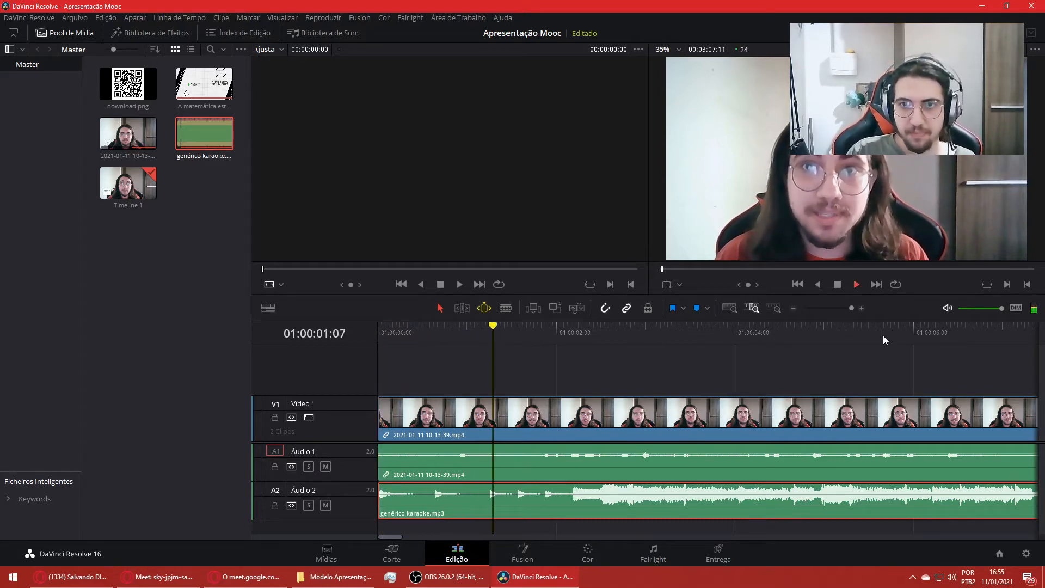
click(838, 285)
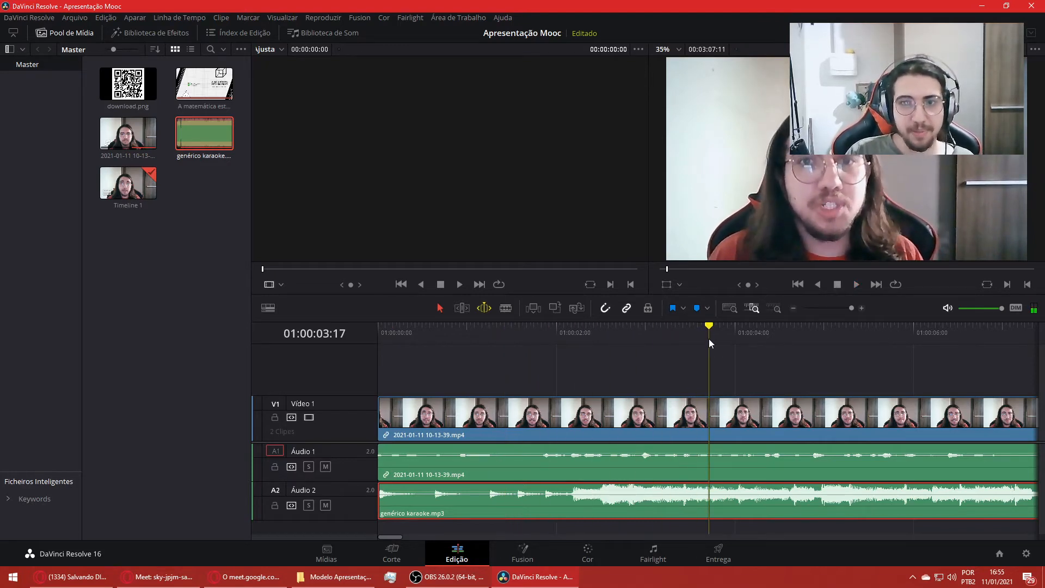
drag(708, 339, 303, 355)
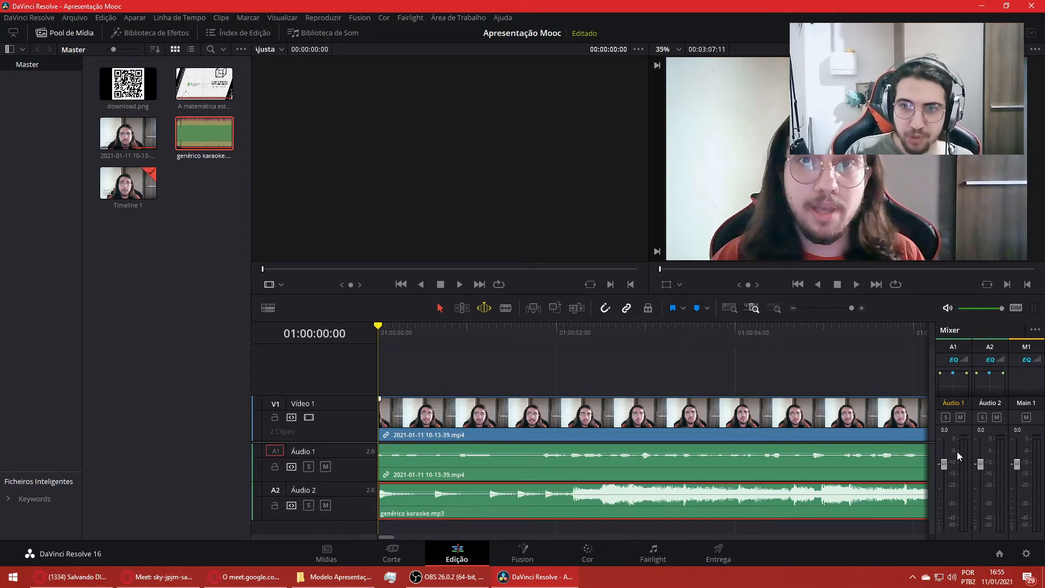
- In the mixer, raise Áudio 1 to +7.1 and lower Áudio 2 to -25 while listening to playback from the start
drag(943, 466, 941, 449)
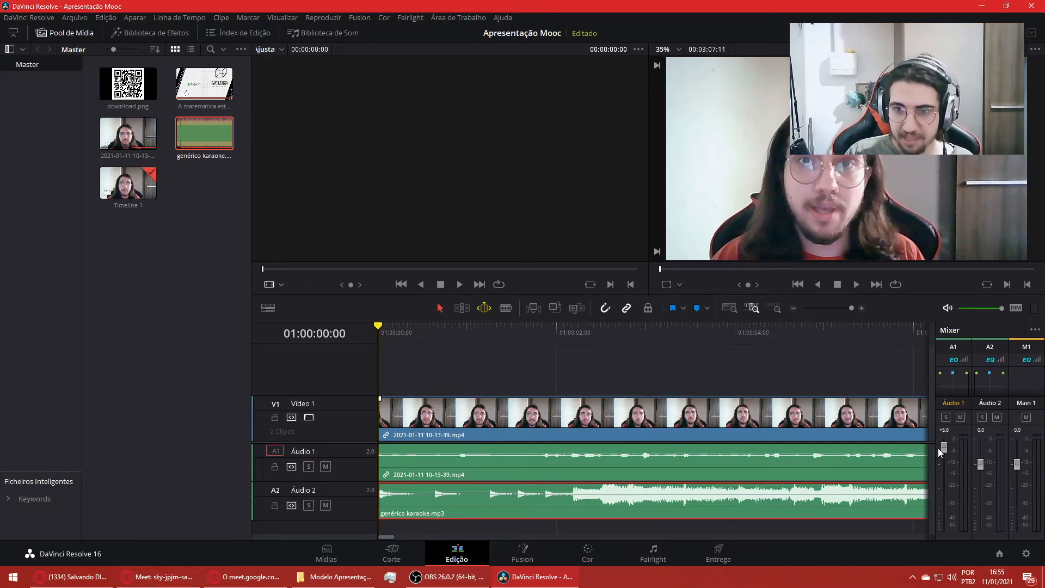
drag(942, 449, 977, 482)
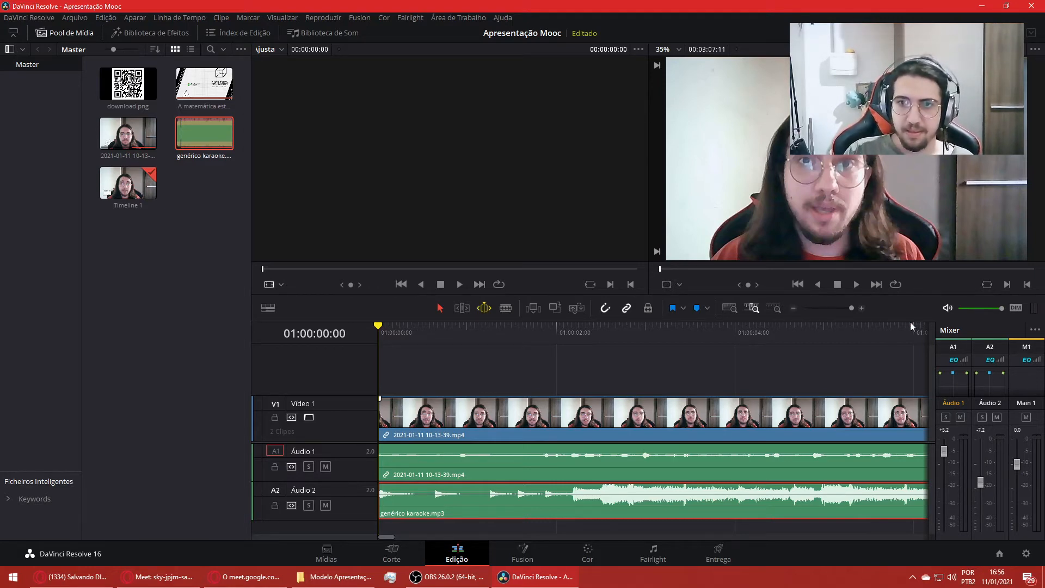
click(860, 285)
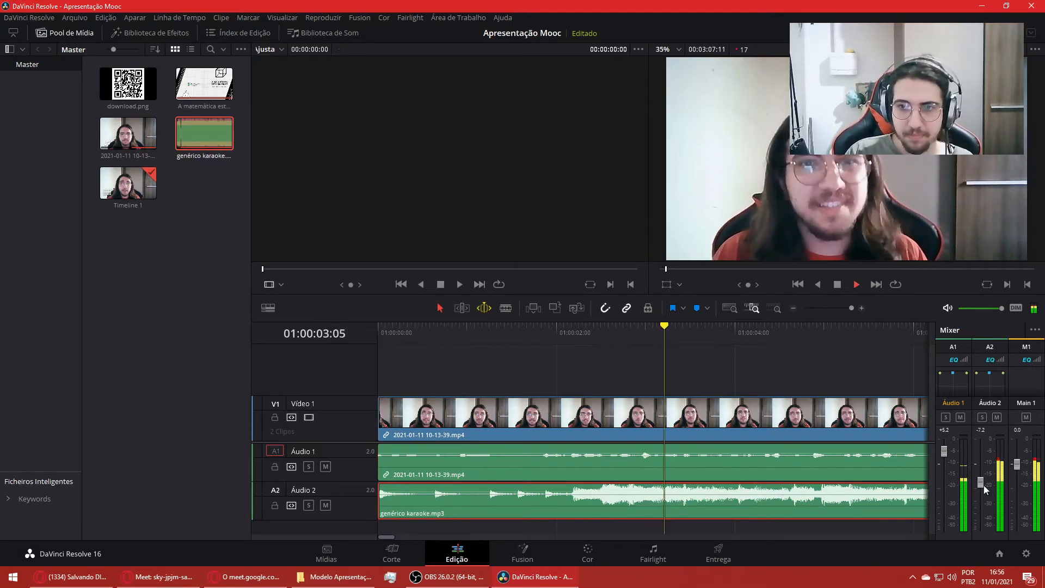
drag(981, 485, 980, 509)
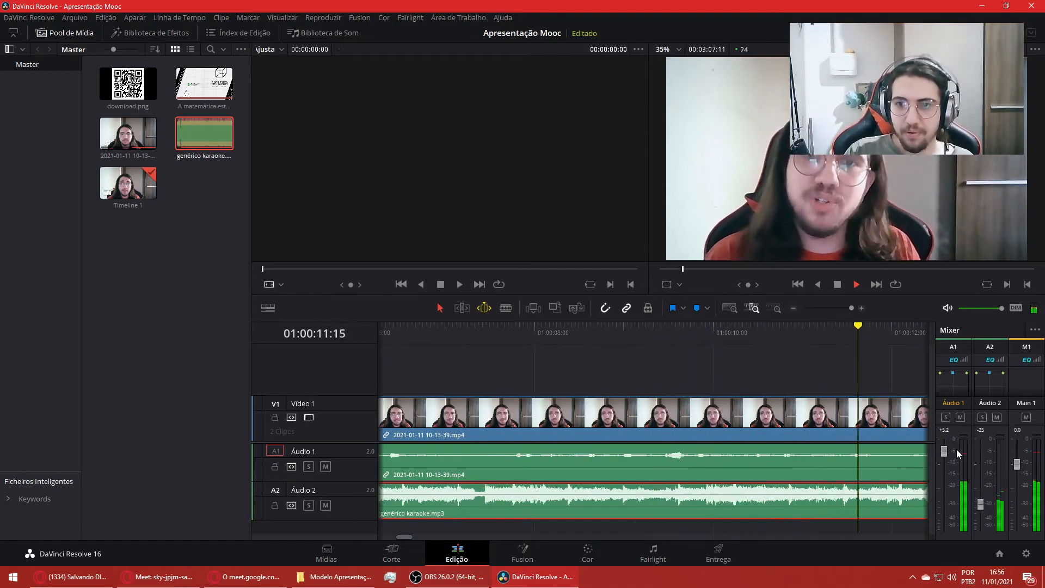
drag(945, 452, 938, 449)
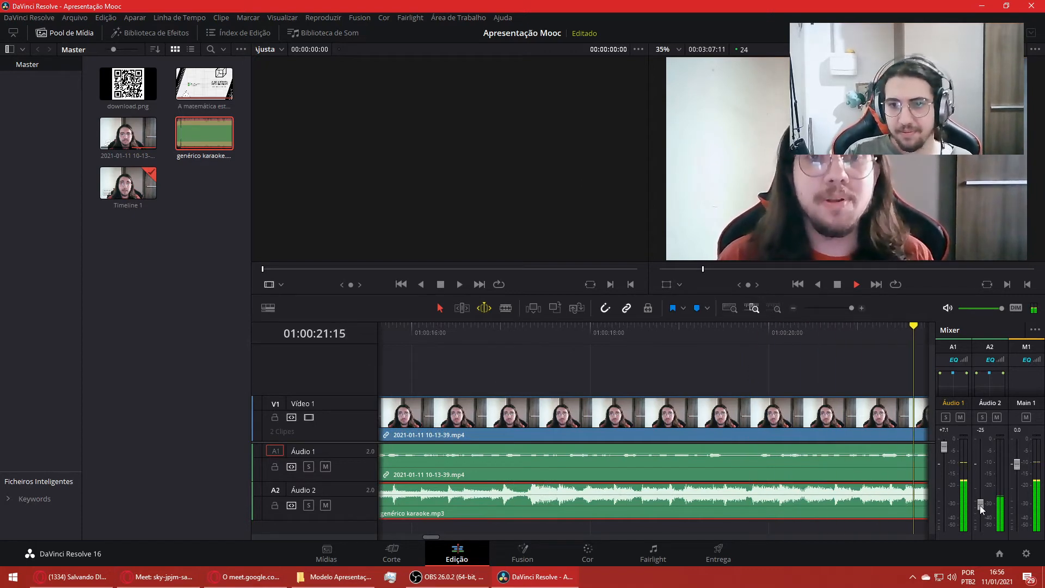
click(839, 287)
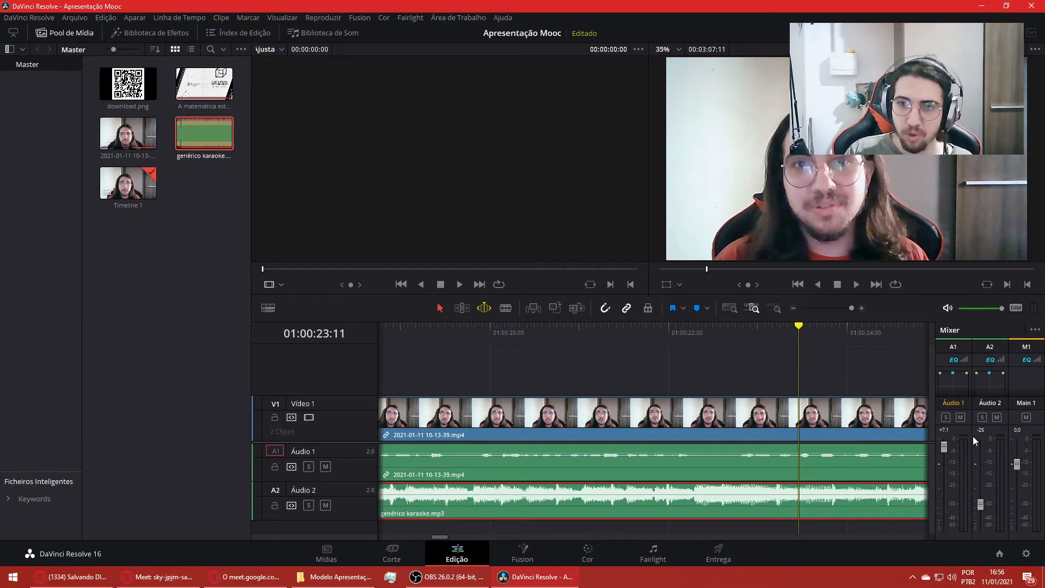
- Replay from the timeline's start and adjust the mixer to -19 for Áudio 2 and +10 for Main 1
drag(799, 326, 229, 360)
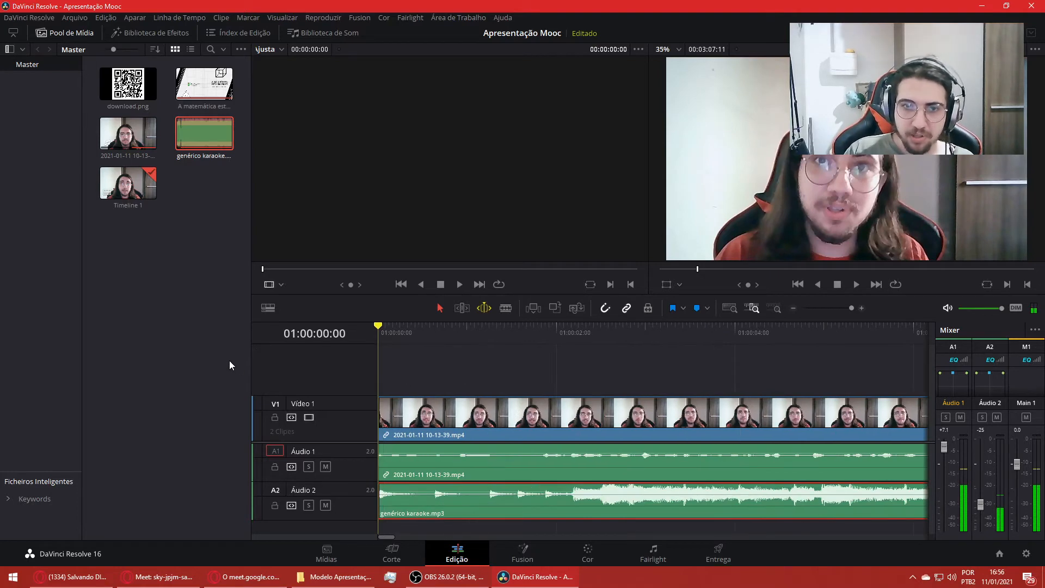
click(857, 284)
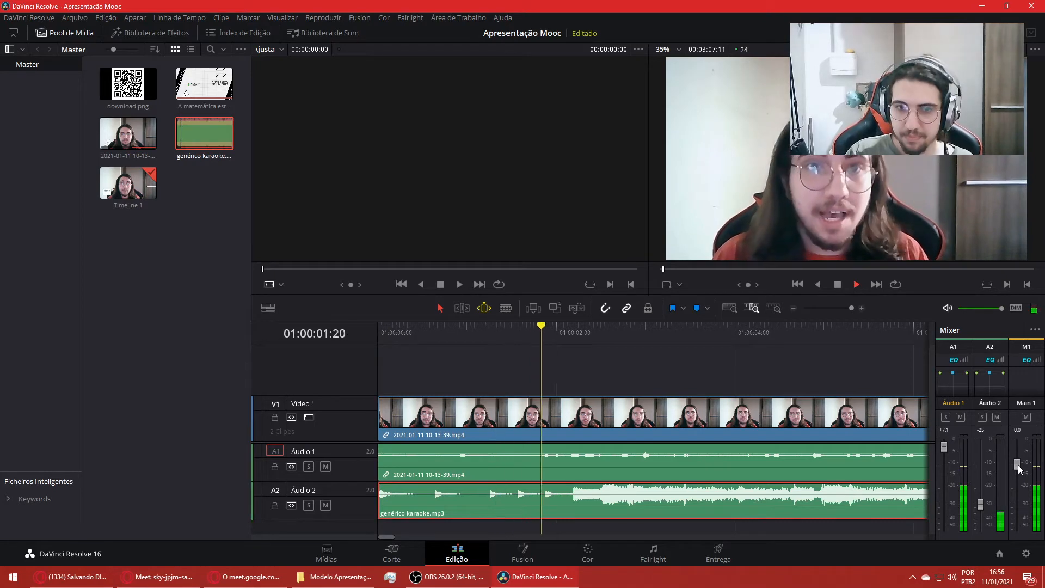
drag(981, 505, 981, 494)
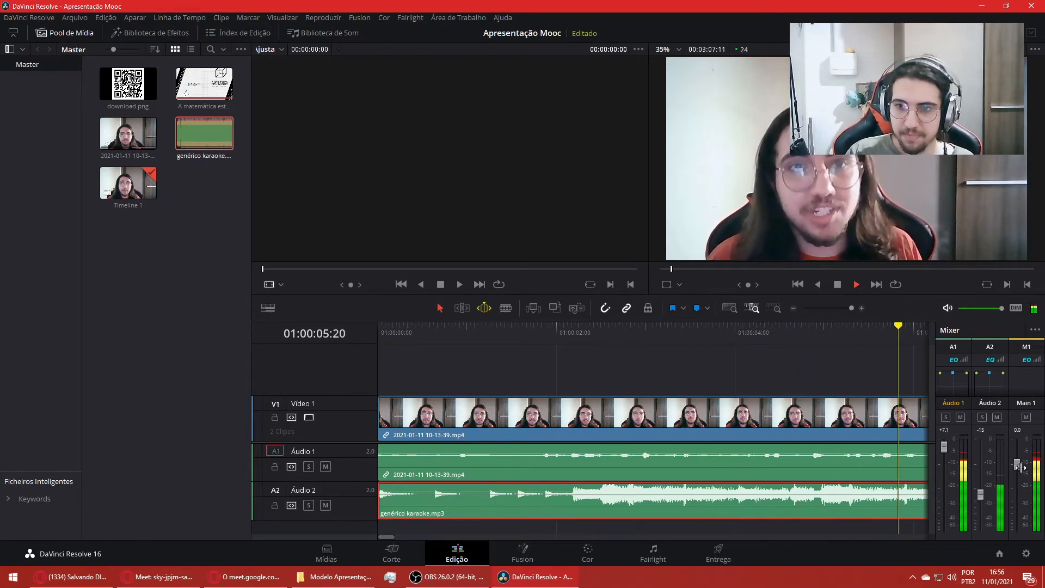
drag(1017, 464, 1017, 435)
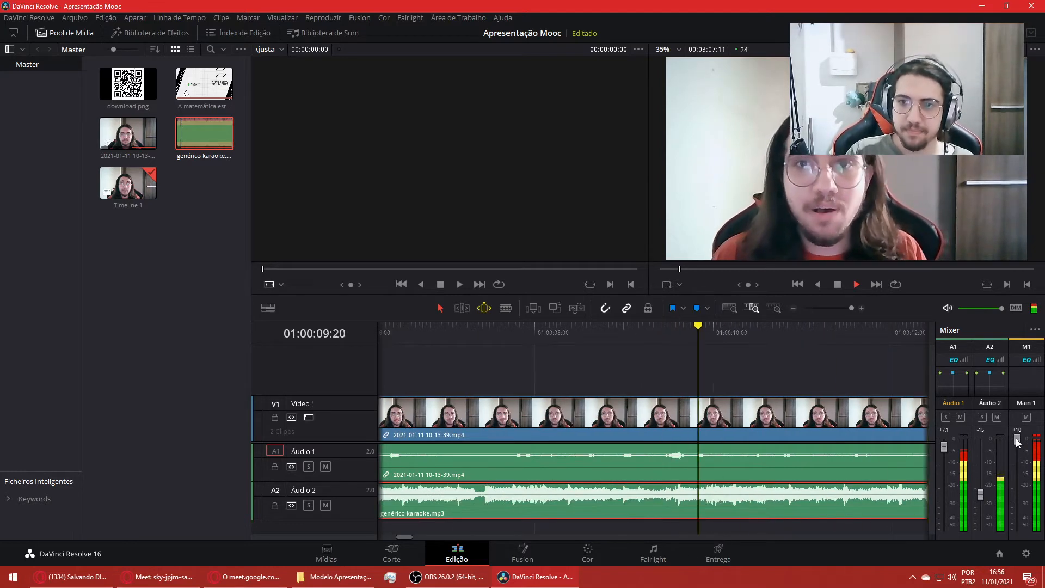
mouse_move(1017, 440)
mouse_down()
mouse_move(1016, 524)
mouse_move(1008, 452)
mouse_up()
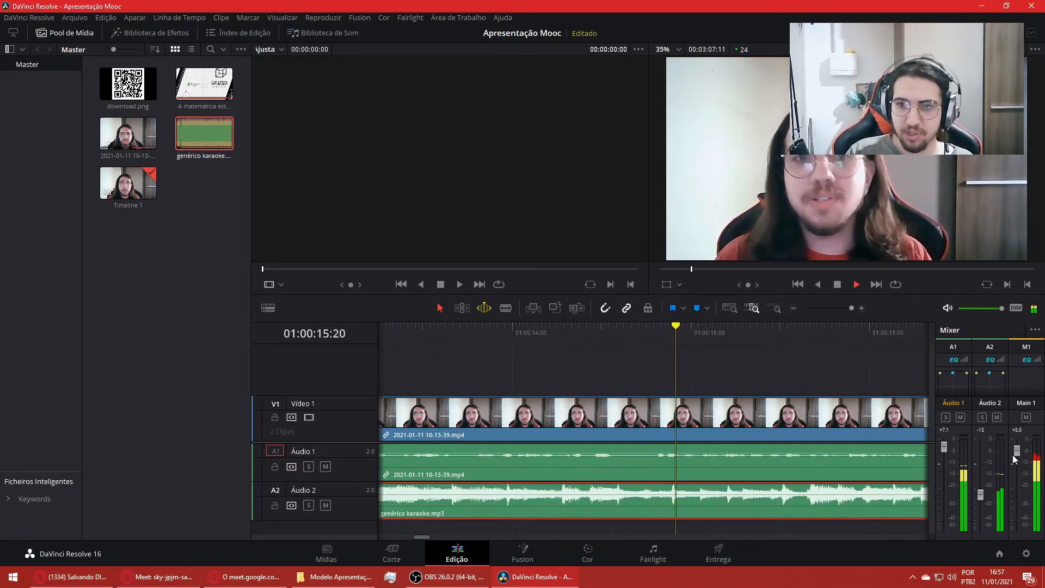
drag(1014, 454, 1014, 455)
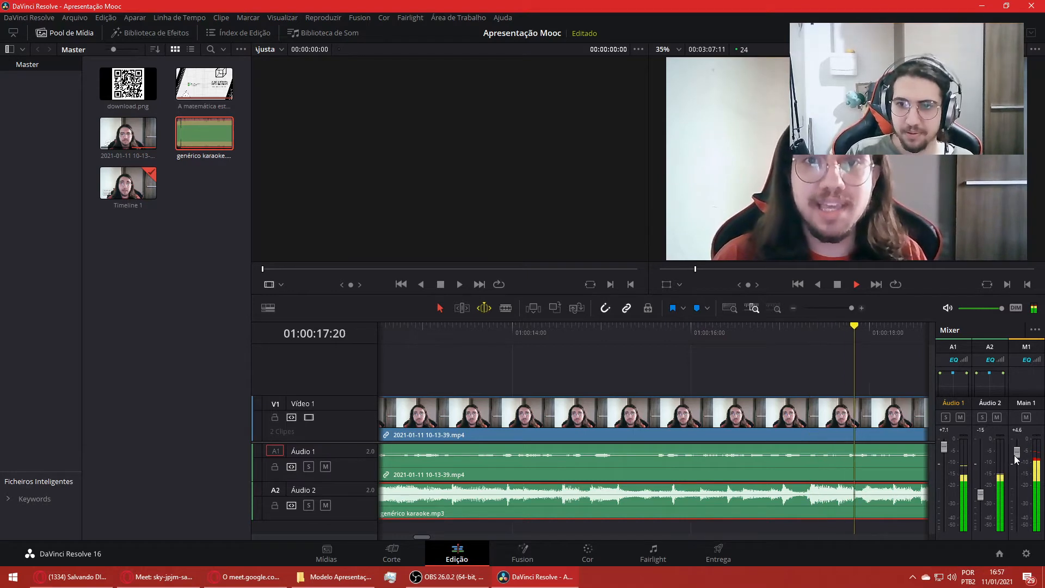
drag(980, 495, 982, 502)
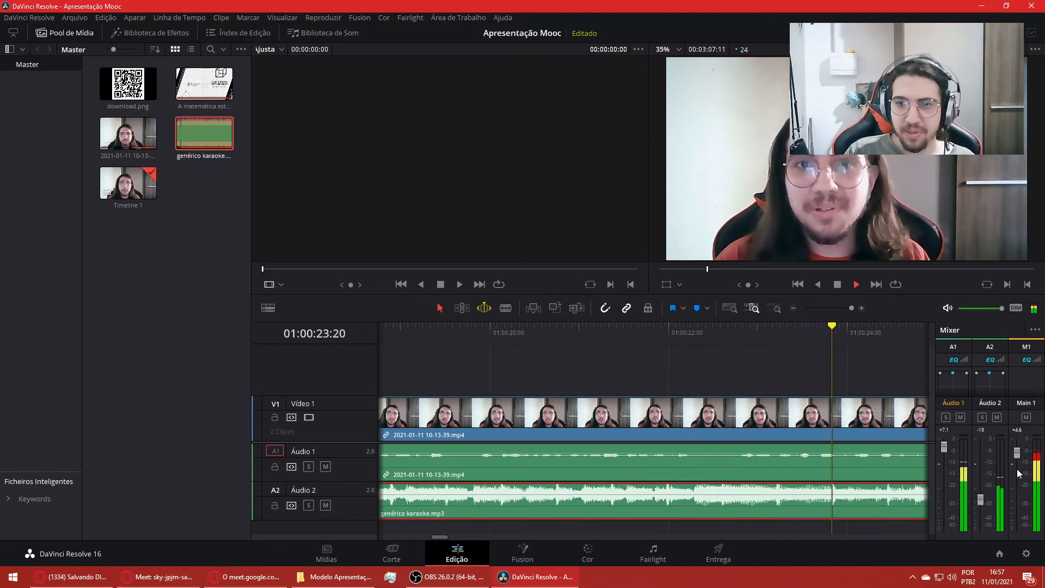
drag(1016, 453, 1018, 438)
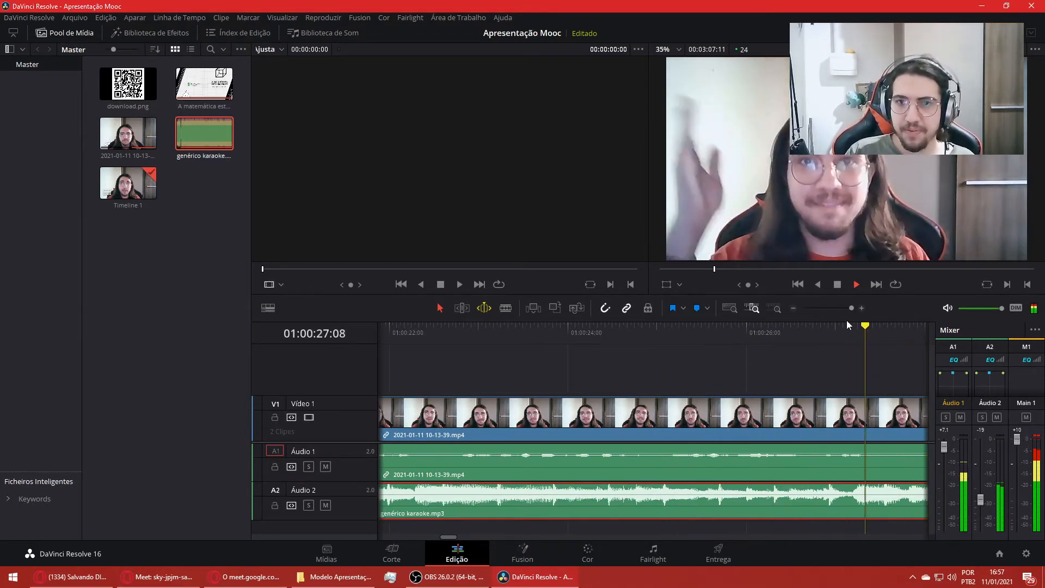
click(838, 284)
- Play from 01:00:22:16 into the title clip to check the mix, stop at 01:00:32:19, and hide the mixer
click(448, 329)
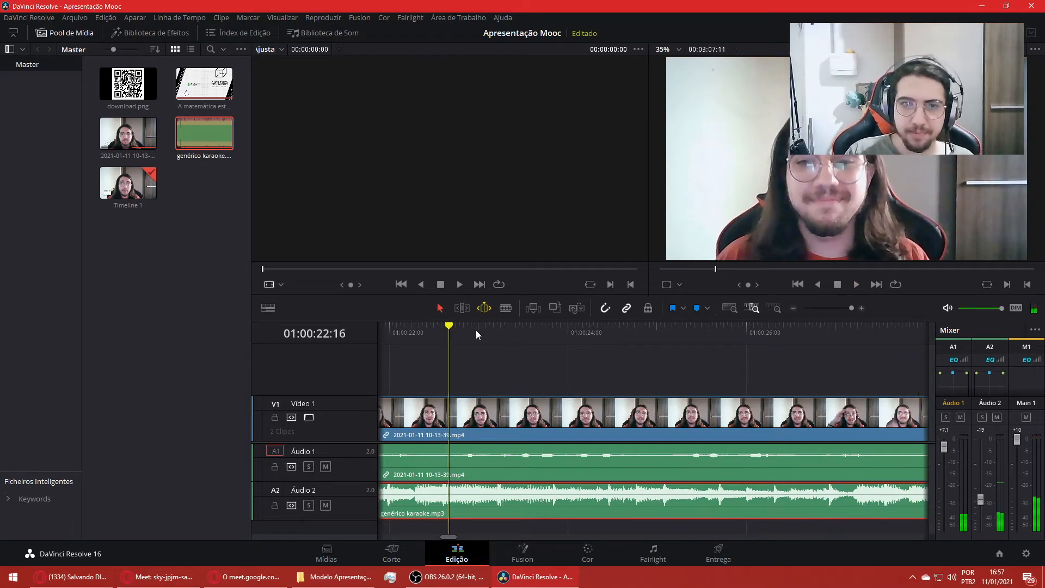
click(856, 284)
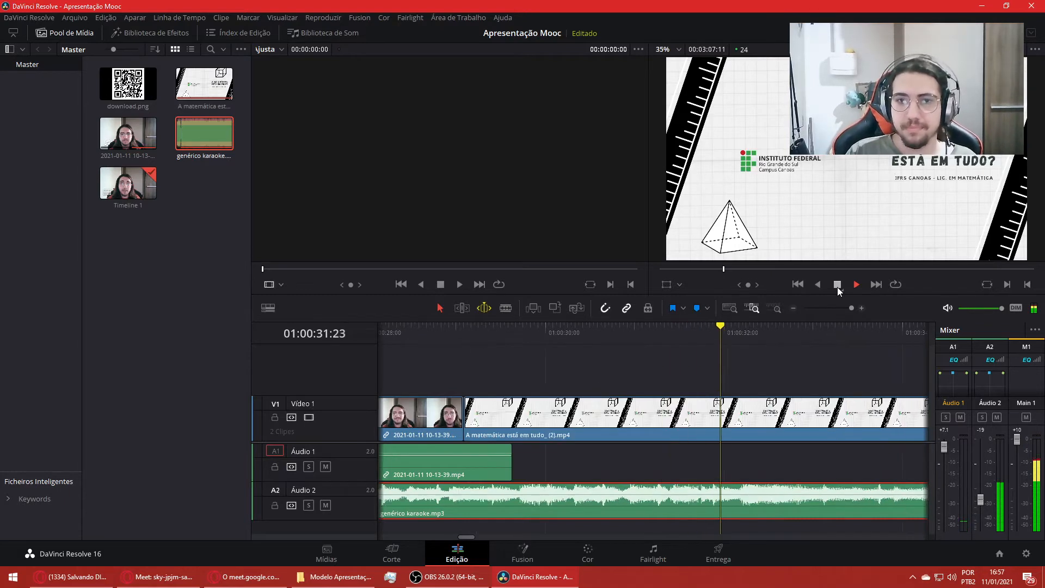
click(838, 285)
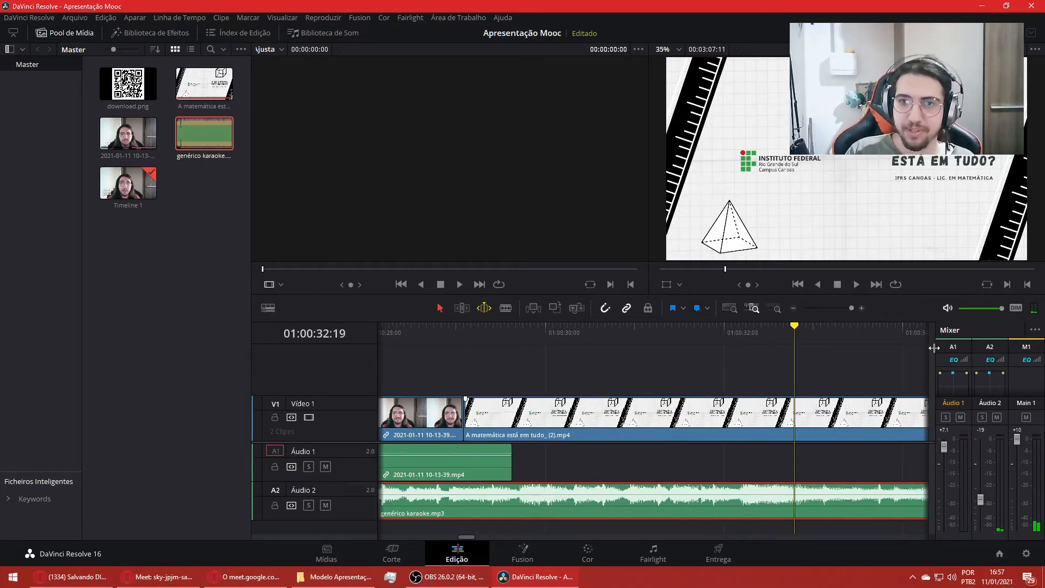
click(883, 32)
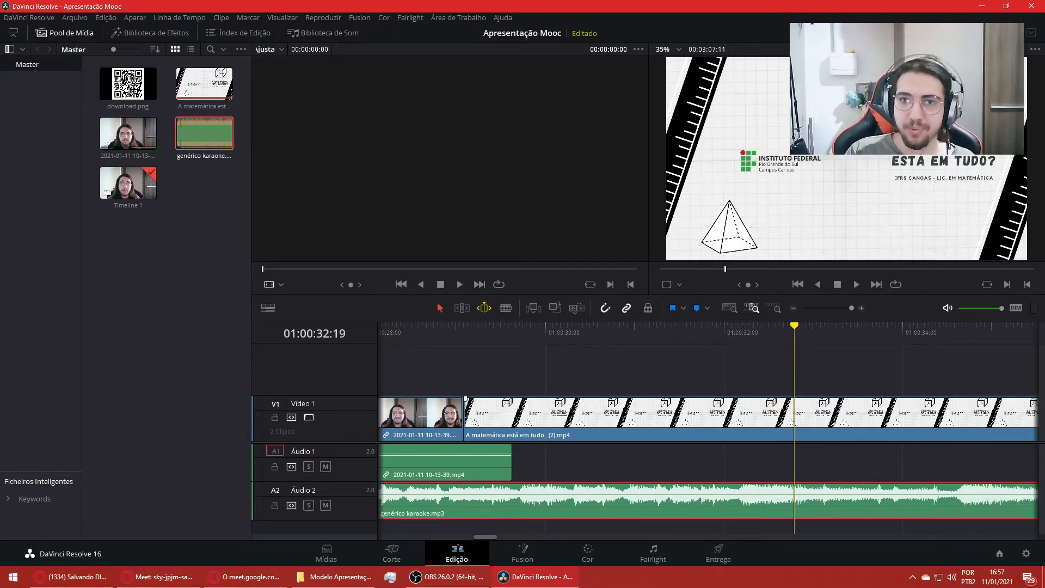
- Split the title clip and the Áudio 2 music with the Blade tool at 01:00:33:01
click(804, 408)
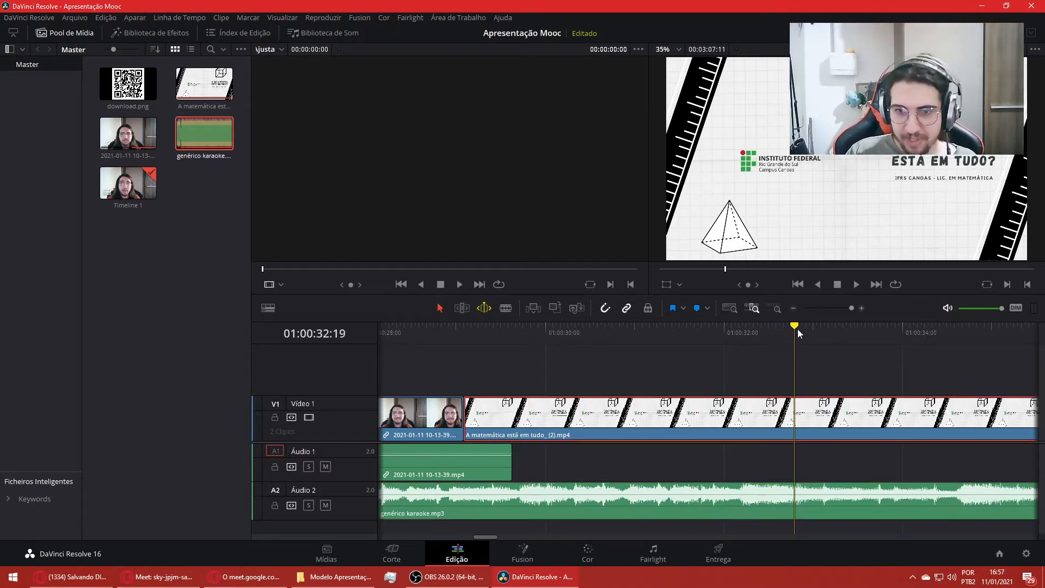
drag(796, 329, 816, 330)
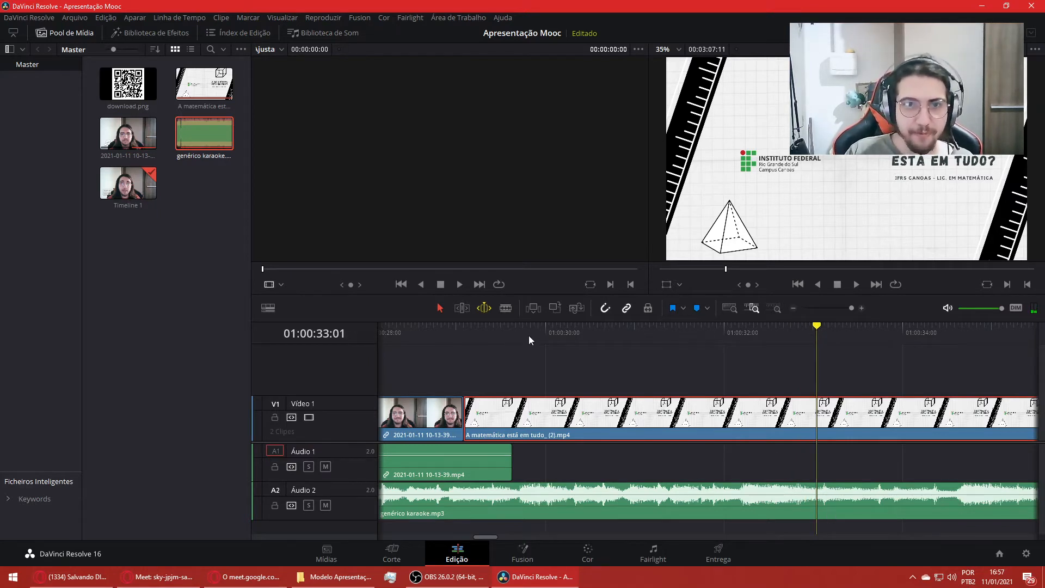
click(505, 308)
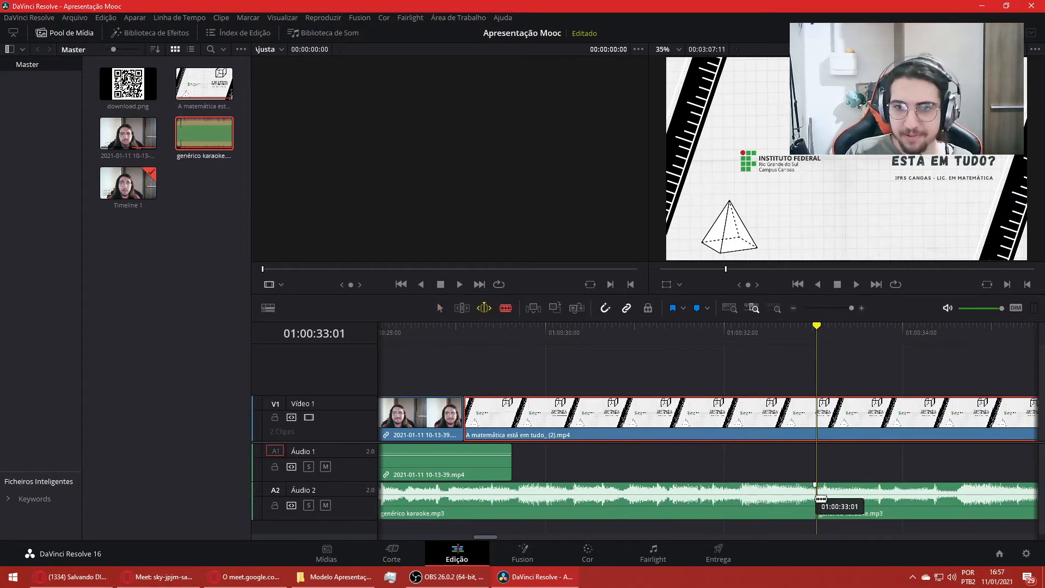
click(816, 501)
click(817, 428)
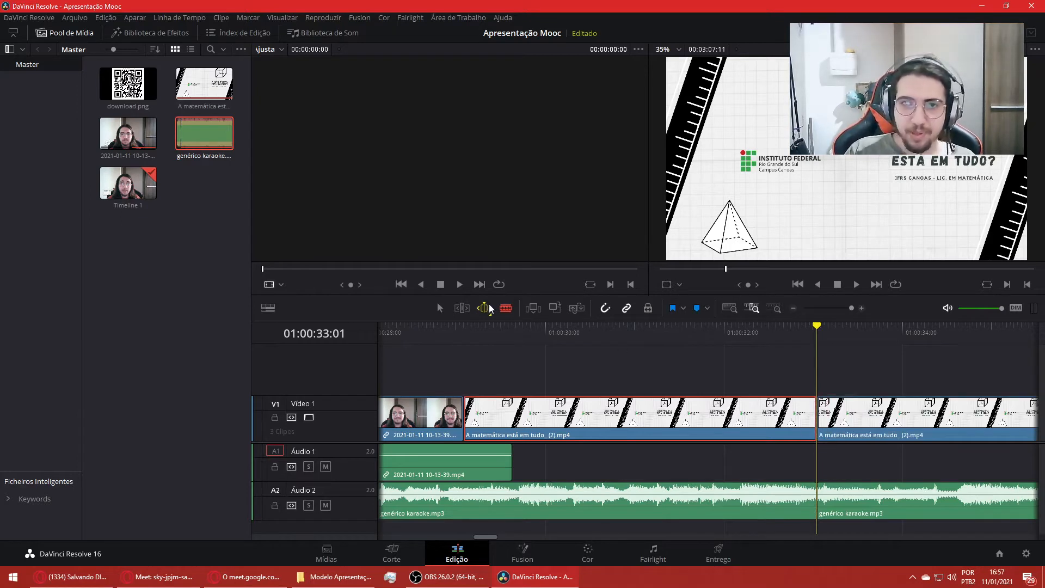
- Try deleting the title piece after 01:00:33:01, and undo the deletion and the cuts in the title and music
click(442, 308)
click(914, 417)
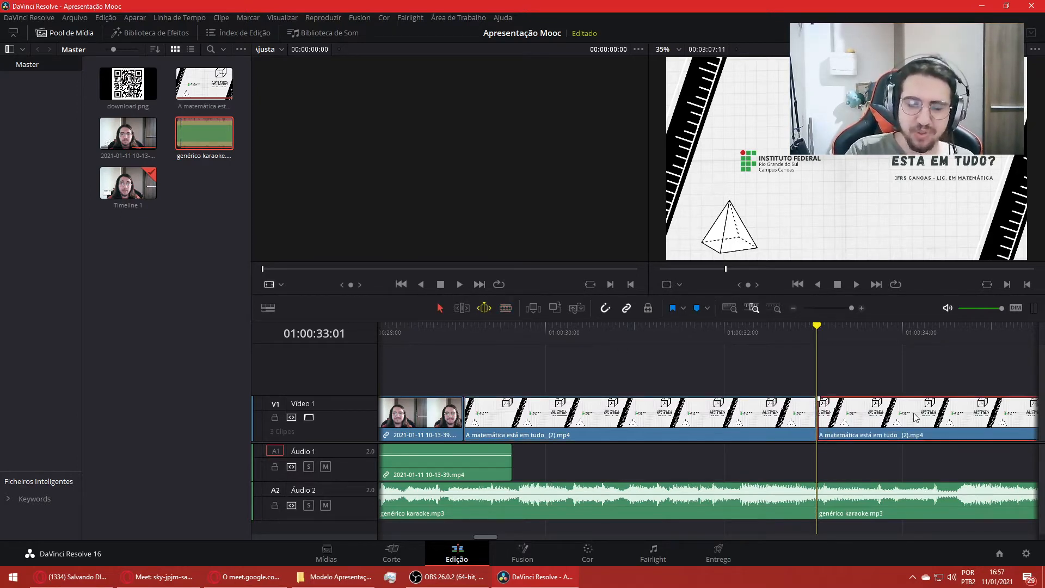
key(Delete)
key(End)
key(ctrl+z)
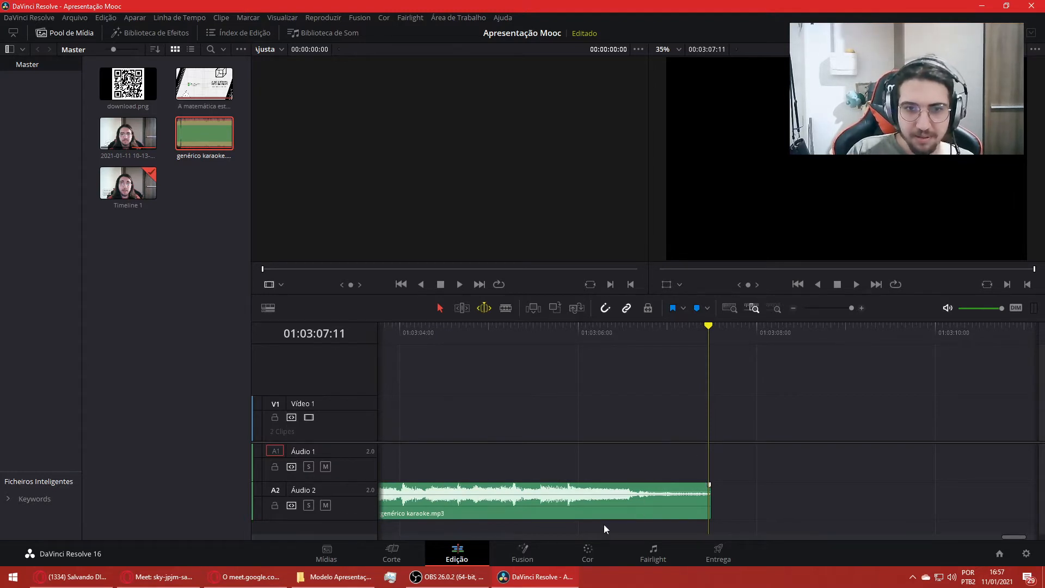
click(730, 308)
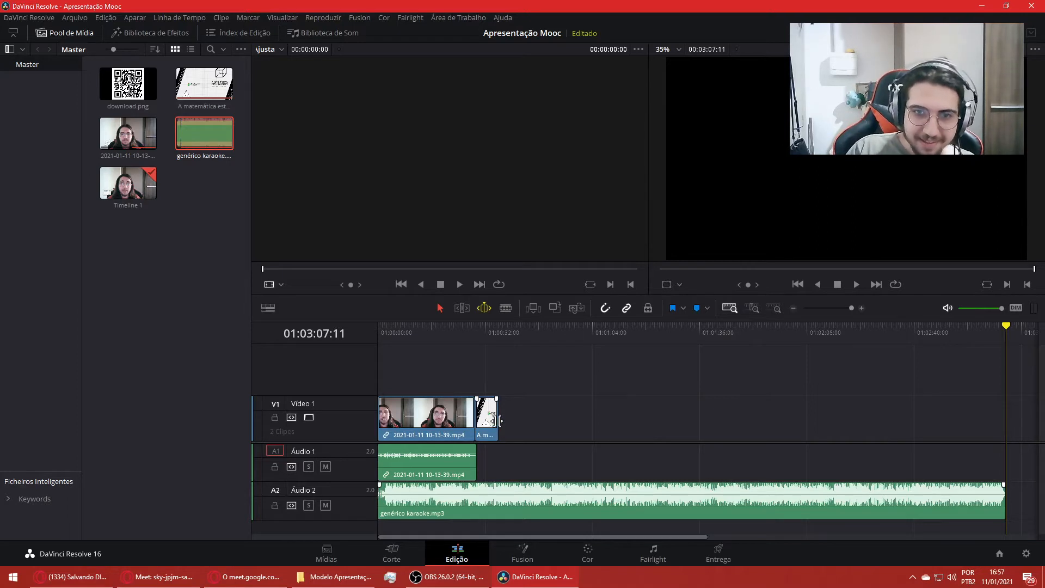
- Play the title clip from its start at 01:00:29:02 and stop at 01:00:33:23
click(475, 326)
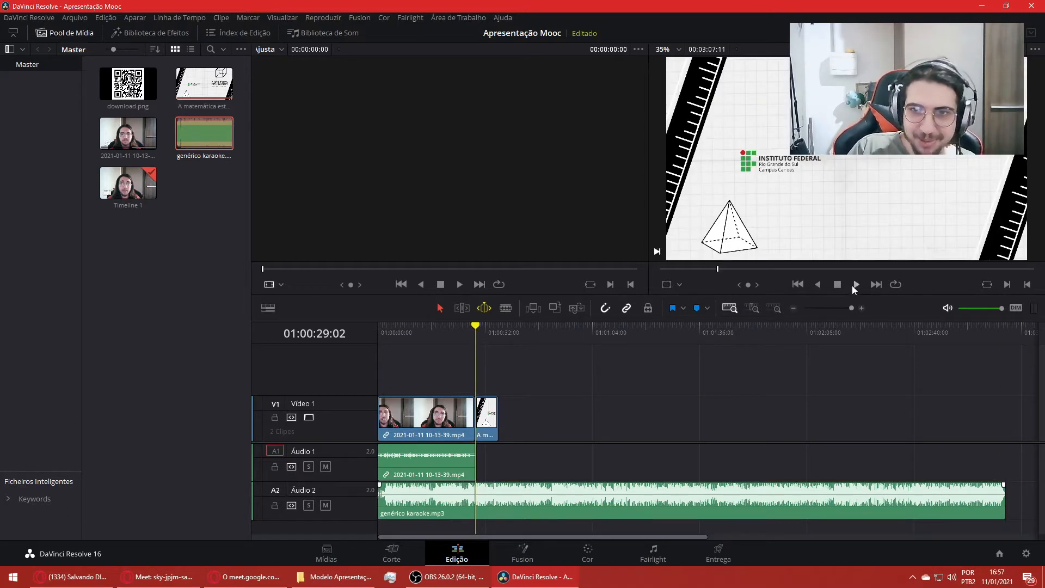
click(854, 285)
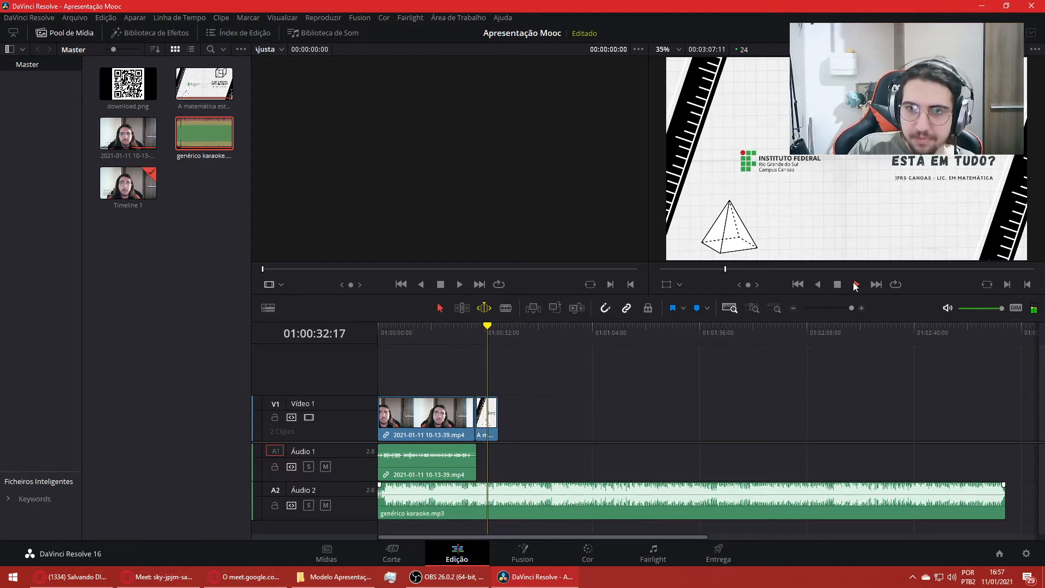
click(855, 286)
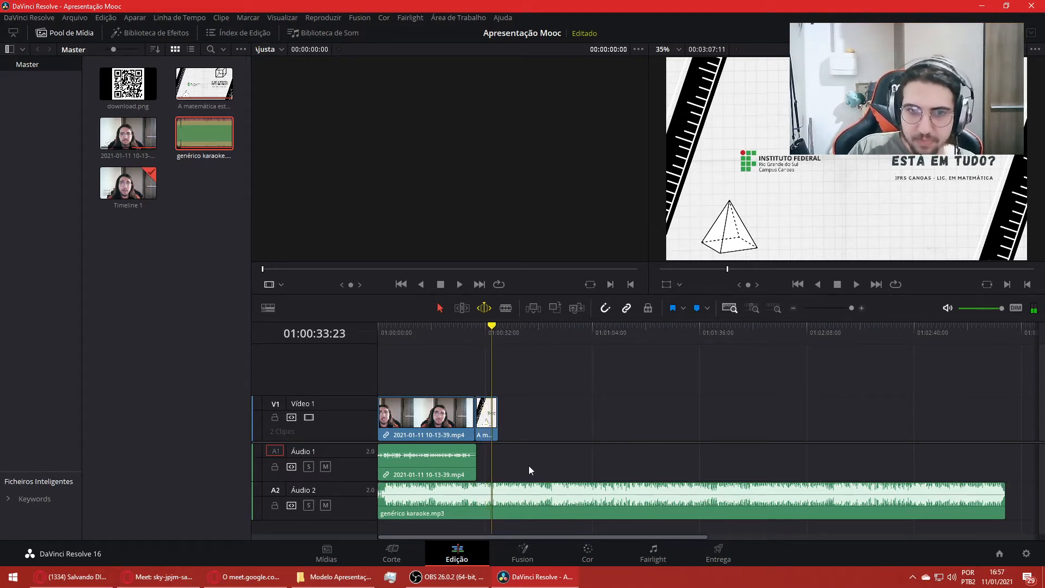
- Split the title clip and the Áudio 2 music with the Blade tool at 01:00:33:23
click(486, 401)
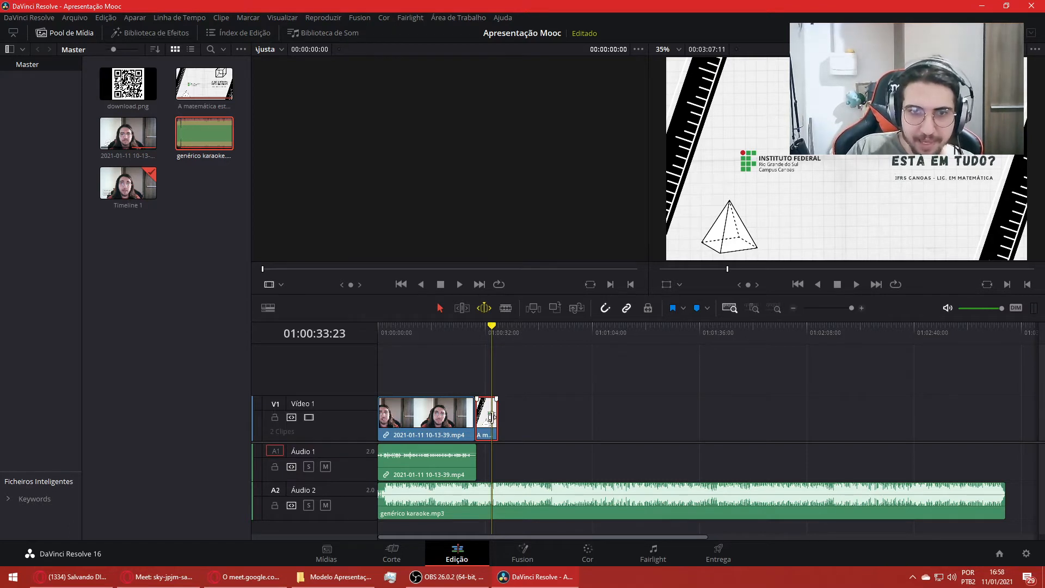
click(546, 501)
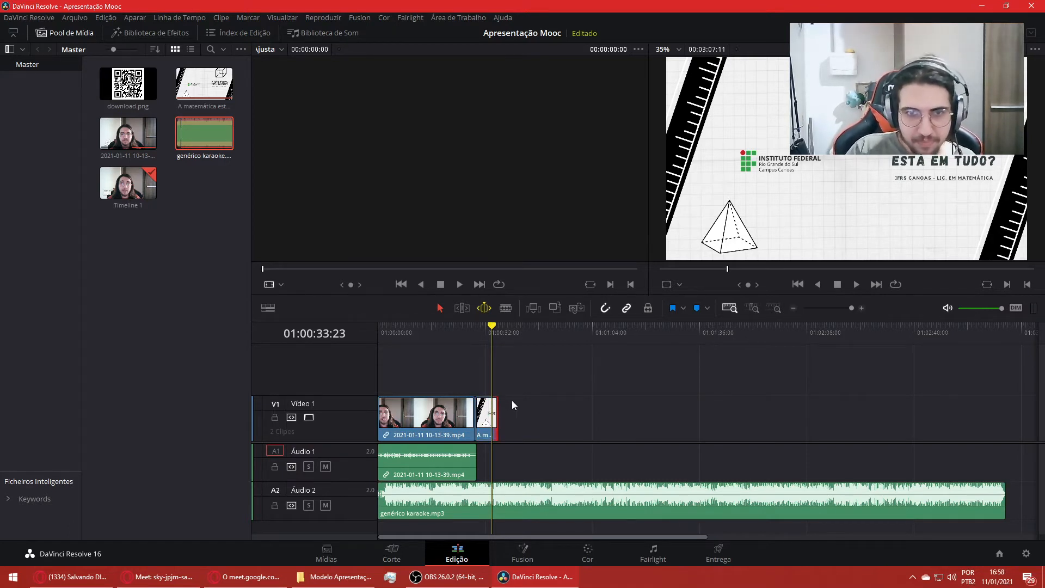
click(506, 308)
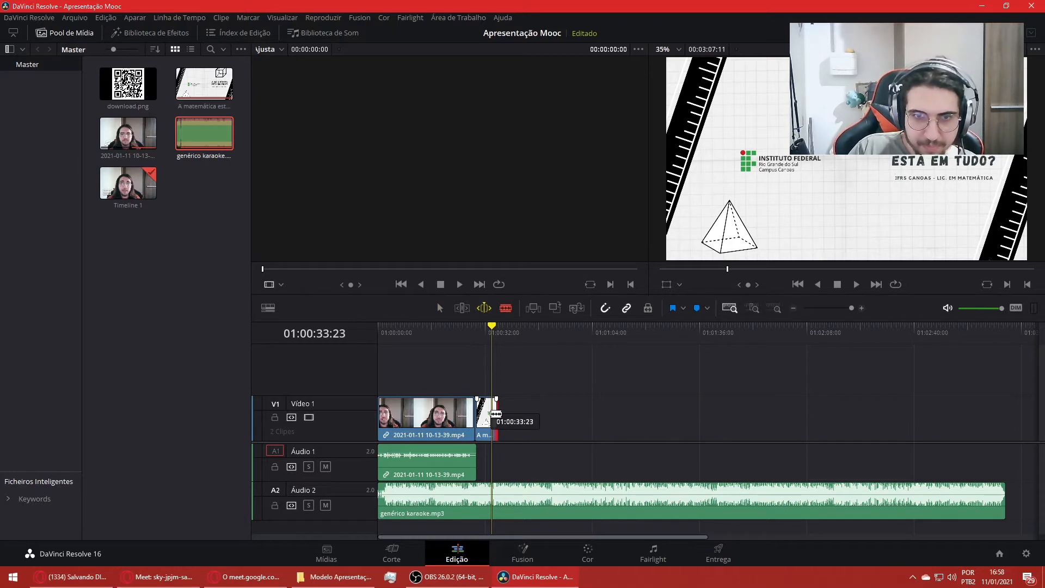
click(491, 419)
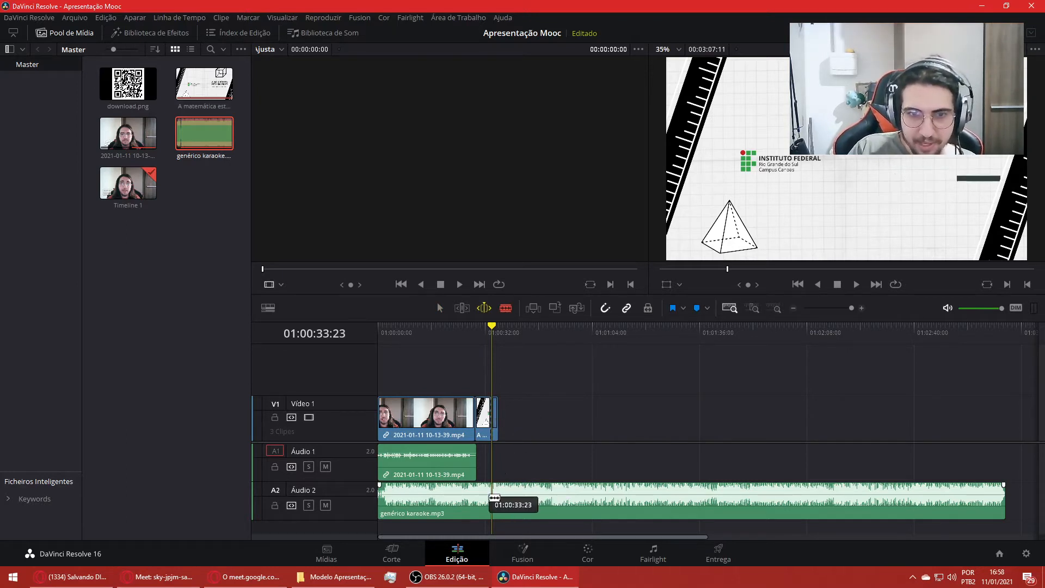
click(497, 497)
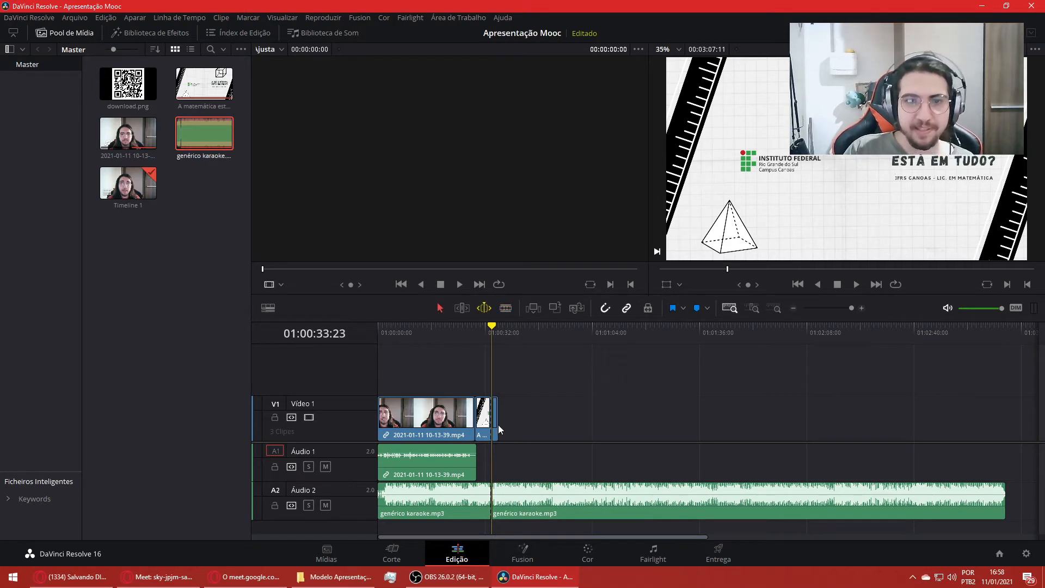
- Try ripple-deleting the title and music pieces after the cuts, and undo the music deletion
key(Delete)
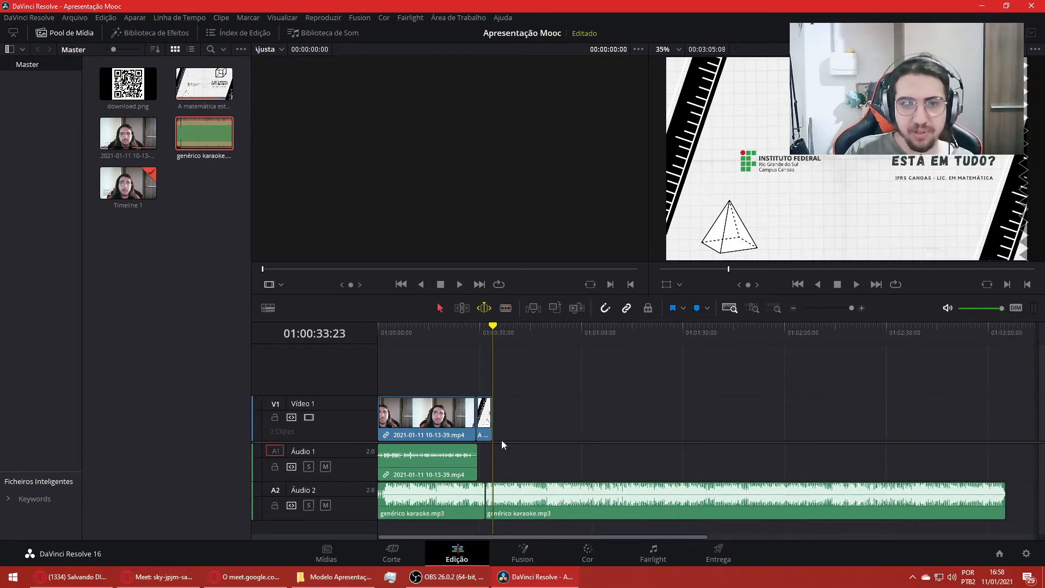
click(513, 507)
key(Delete)
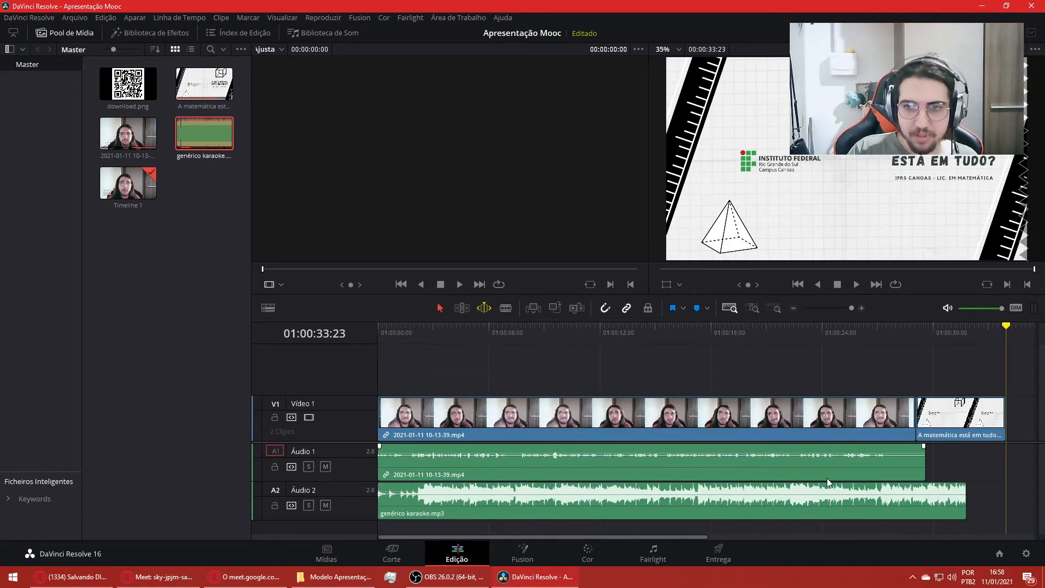
key(ctrl+z)
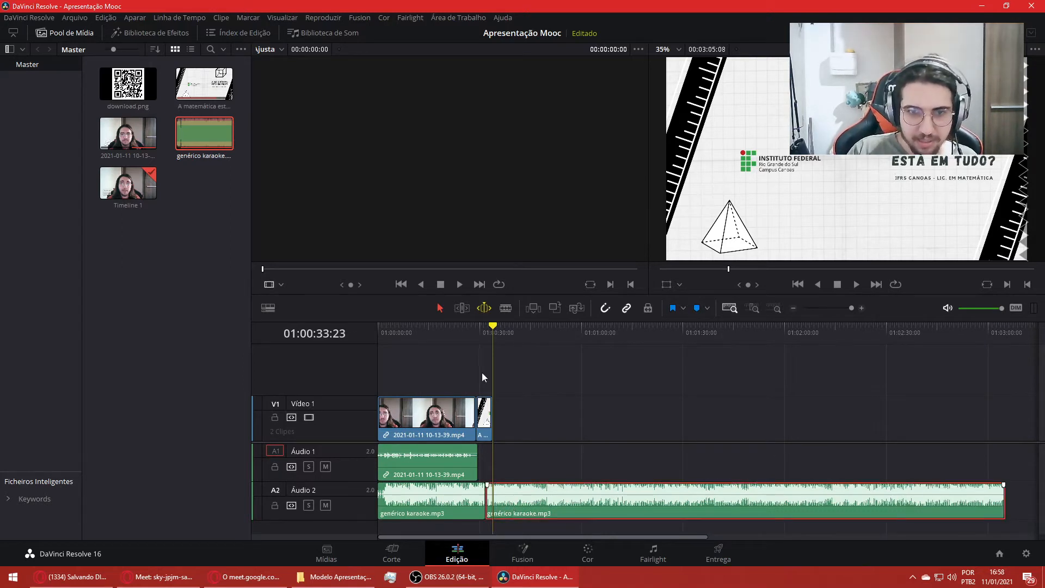
- Try splitting the music again at 01:00:33:23 and deleting its remainder, and undo back to the original cuts in both tracks
click(504, 308)
click(493, 500)
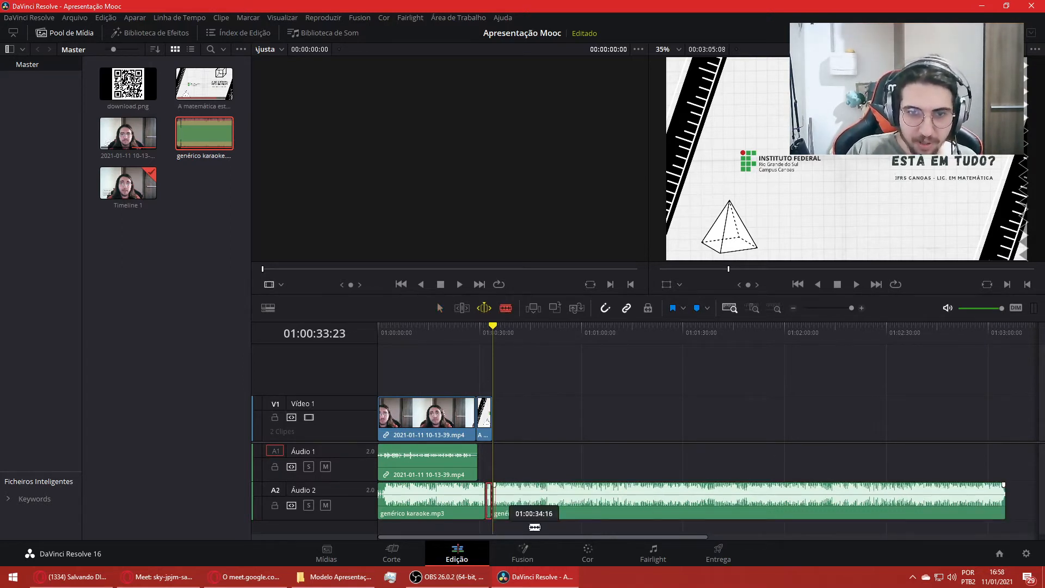
click(527, 501)
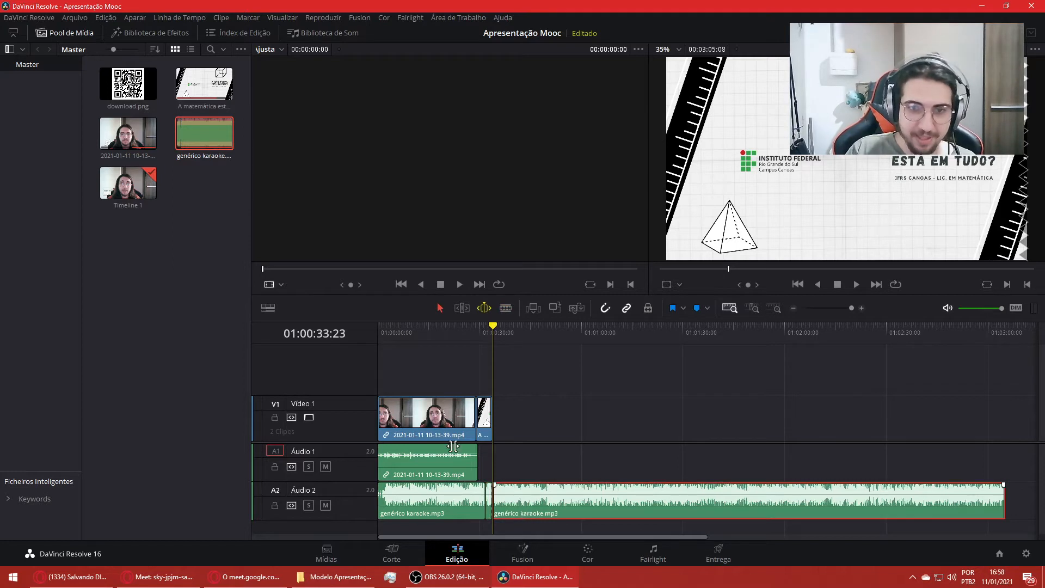
key(Delete)
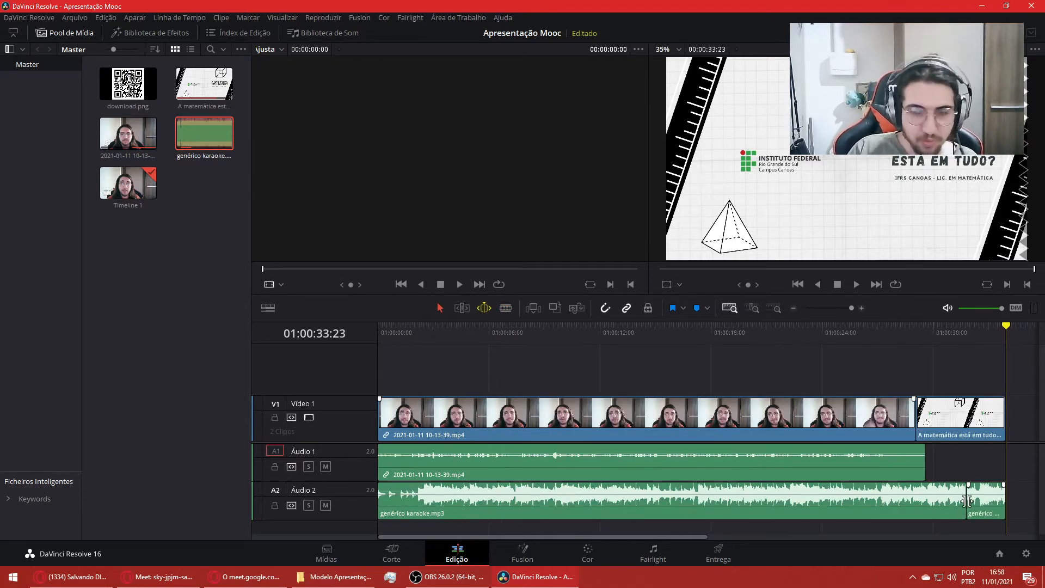
key(ctrl+z)
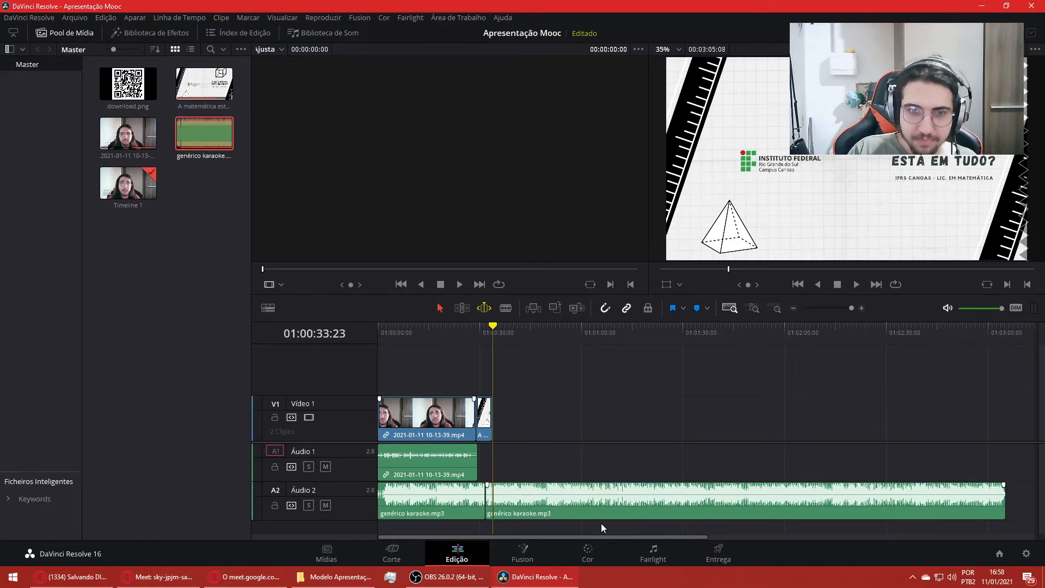
key(ctrl+z)
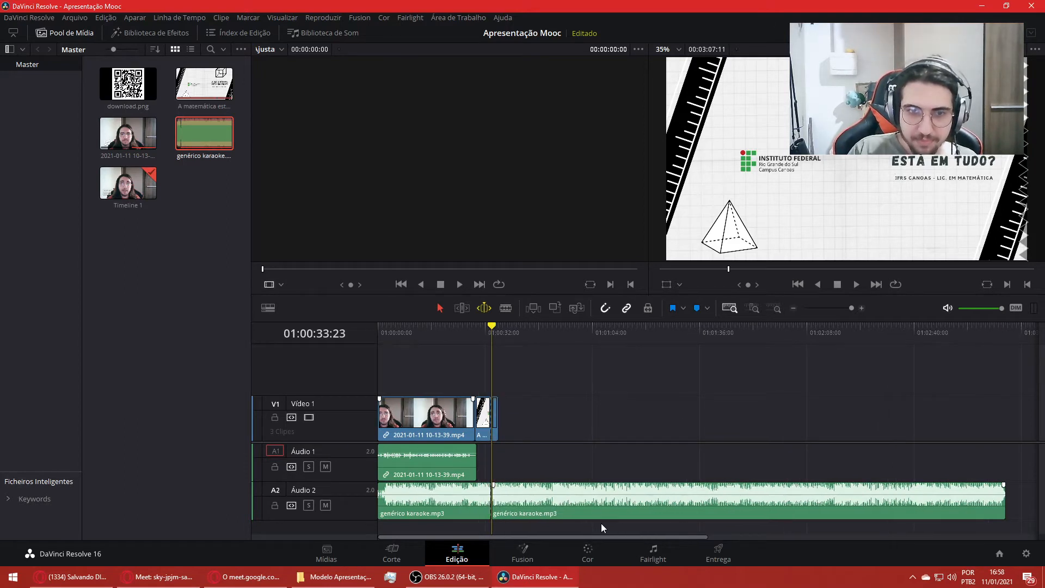
- Delete the title and Áudio 2 music pieces after 01:00:33:23 so both tracks end together
click(504, 503)
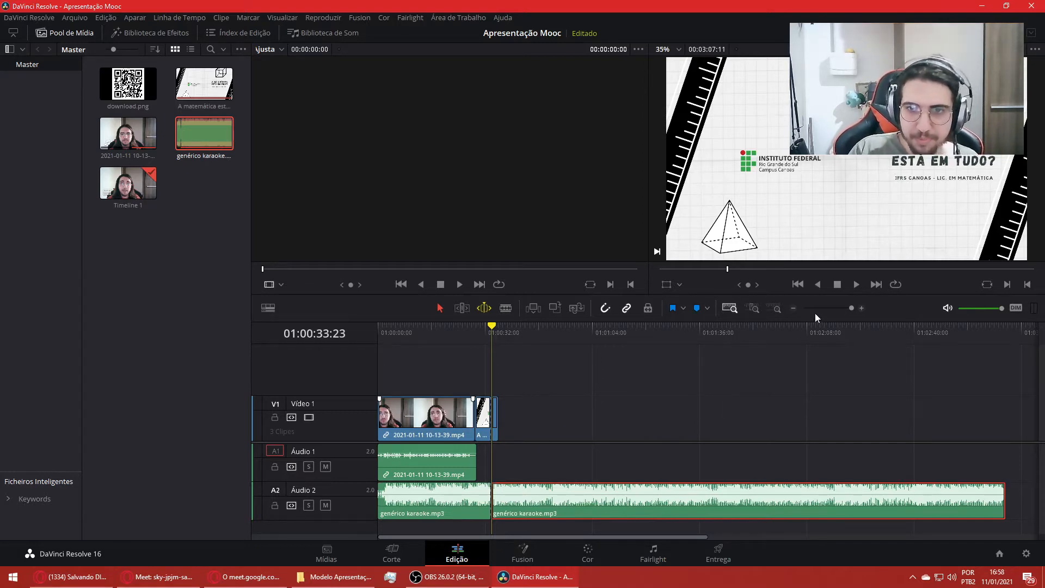
click(831, 308)
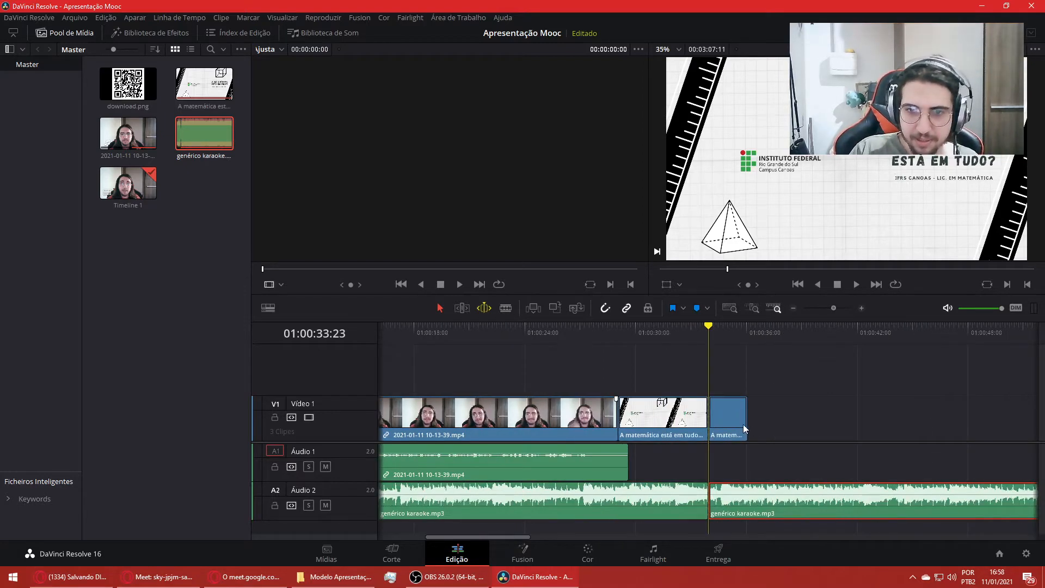
key(Delete)
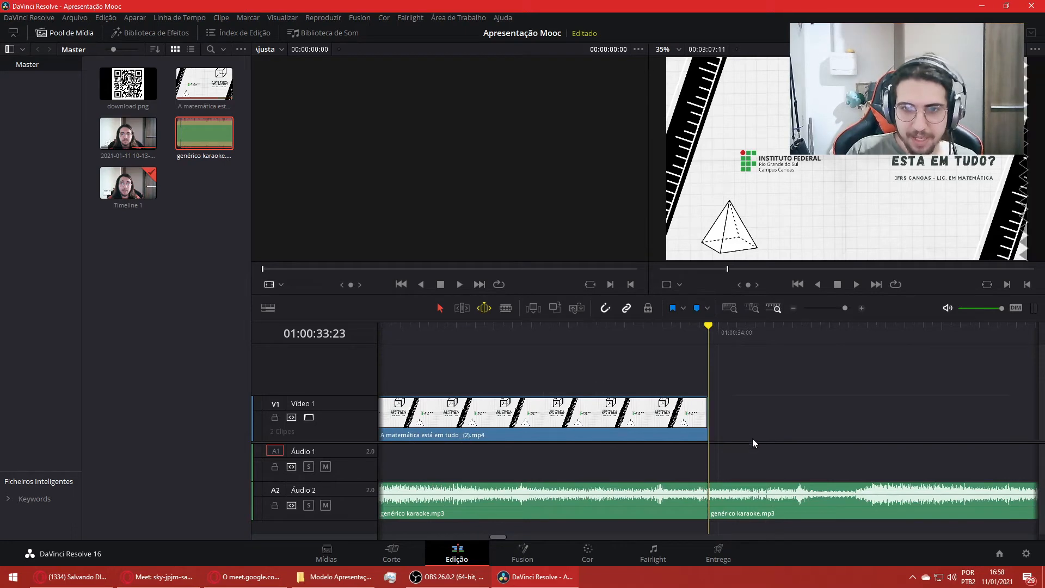
click(736, 501)
key(Delete)
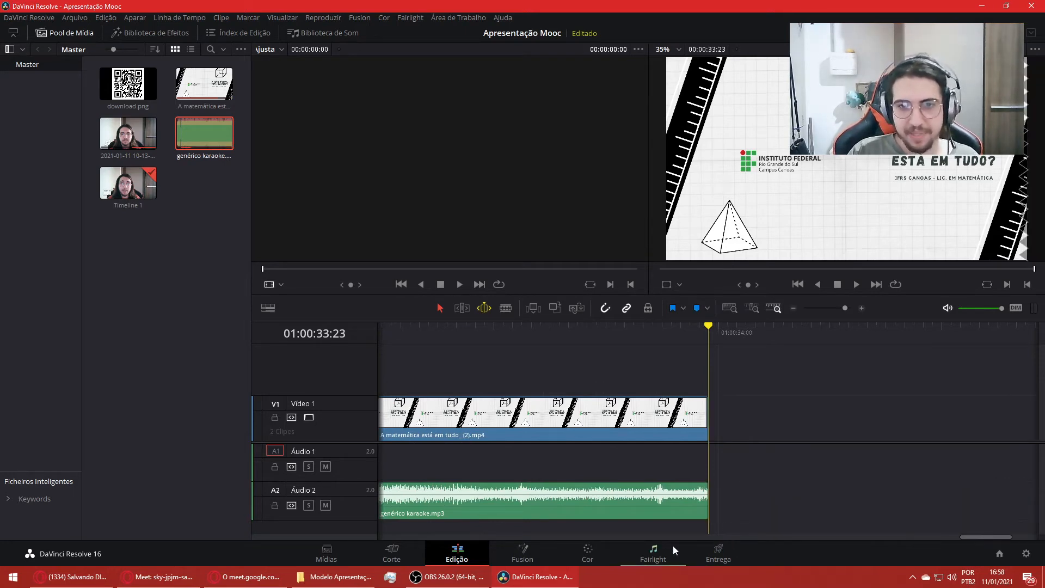
- Examine the audio transitions and Áudio FX effects available in the effects library
drag(973, 536, 348, 525)
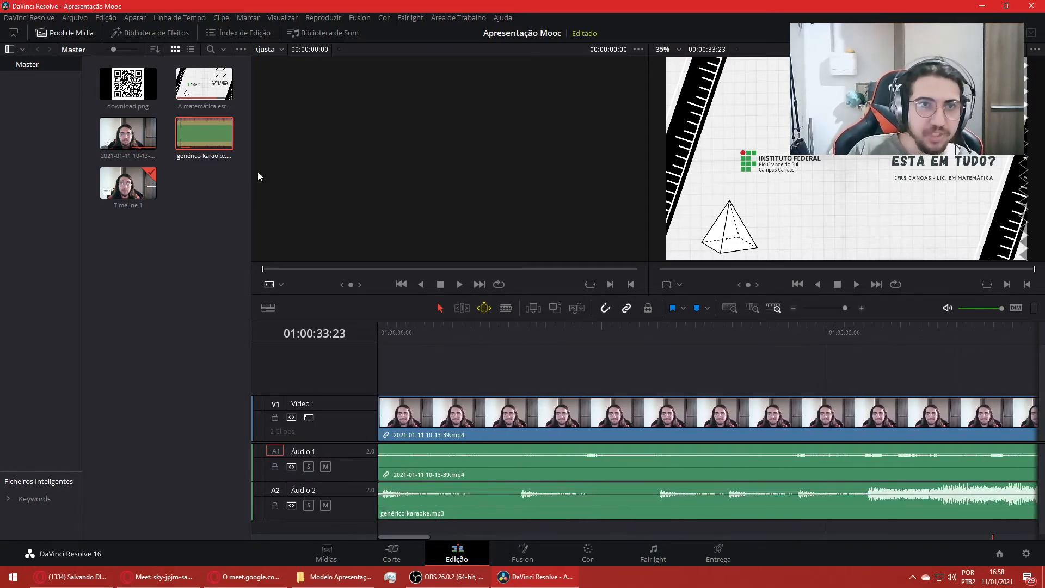
click(148, 33)
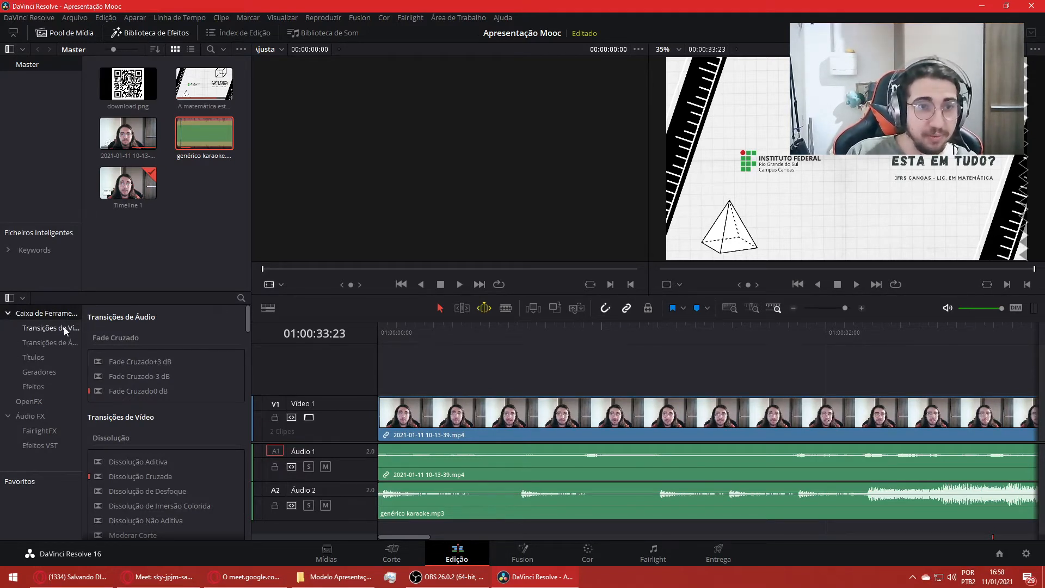
mouse_move(82, 331)
mouse_down()
mouse_move(174, 334)
mouse_move(79, 344)
mouse_up()
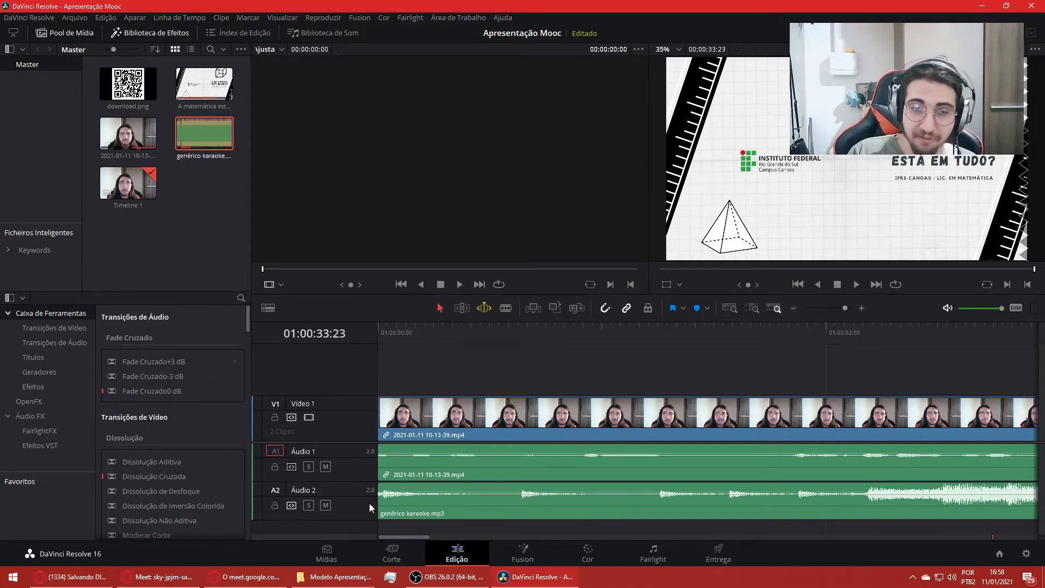
drag(408, 538, 975, 527)
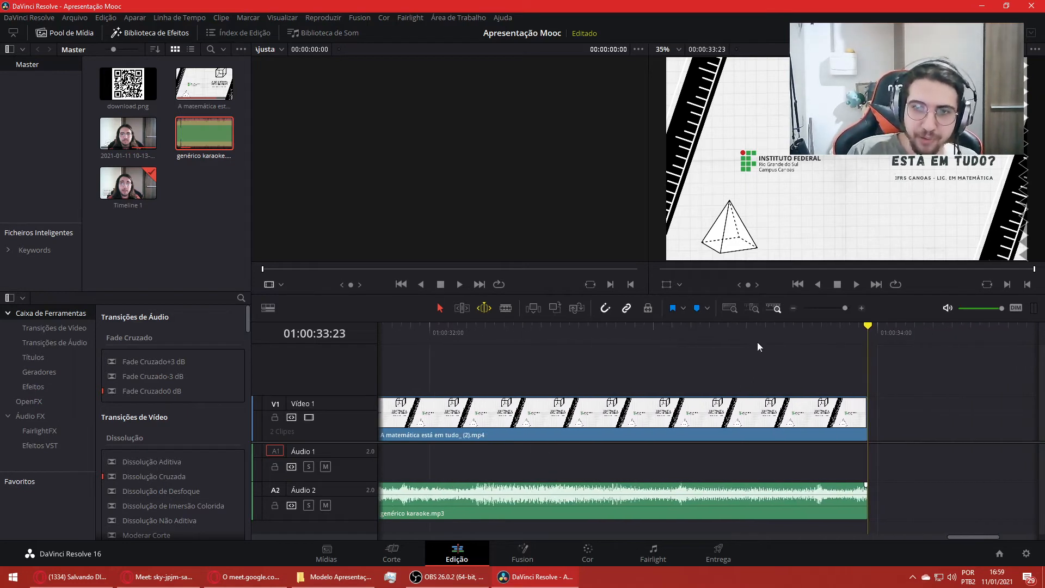
click(644, 333)
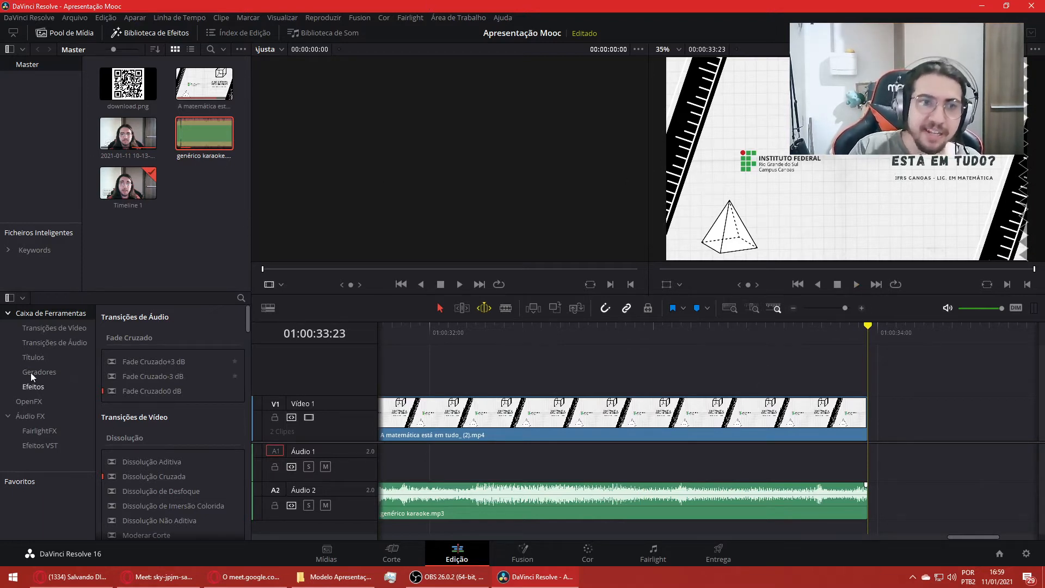
click(58, 345)
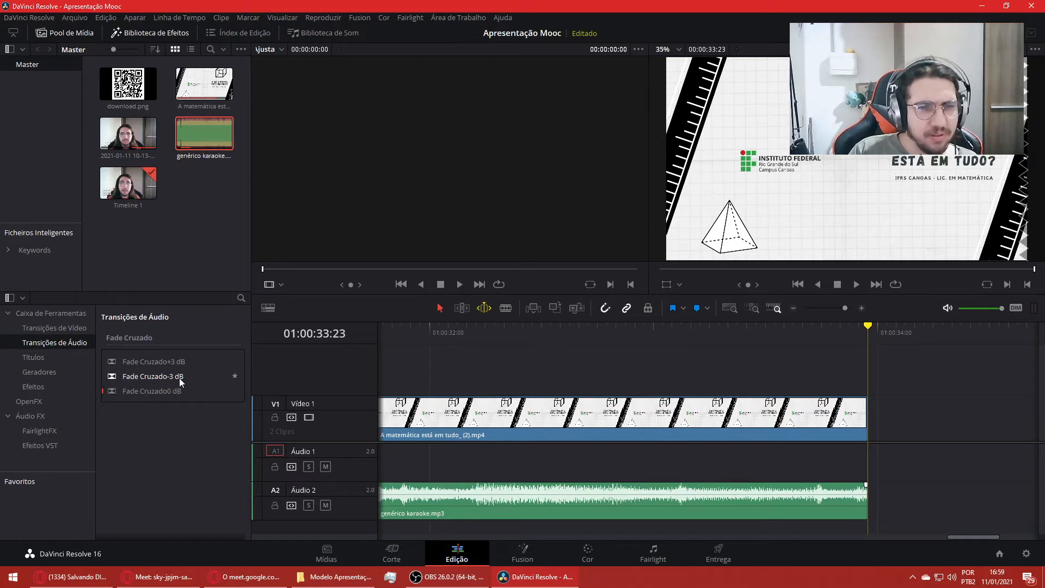
click(25, 417)
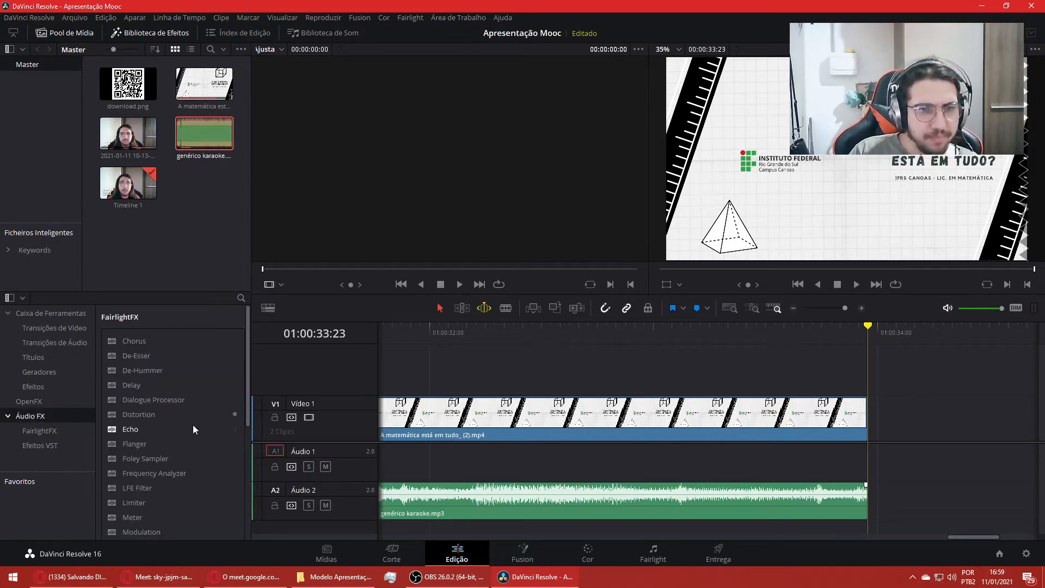
scroll(189, 430, down, 5)
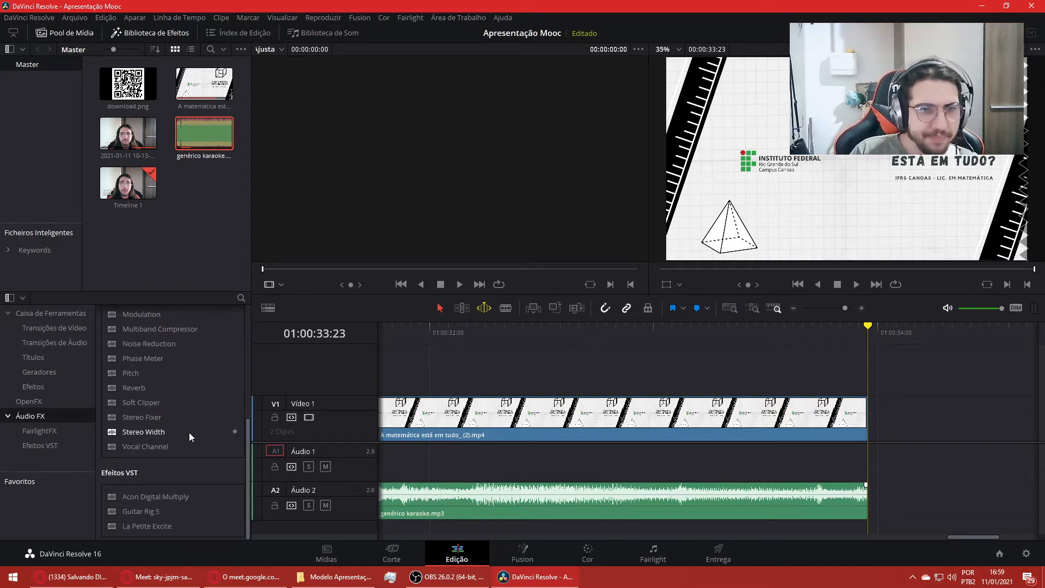
scroll(237, 368, up, 5)
click(158, 31)
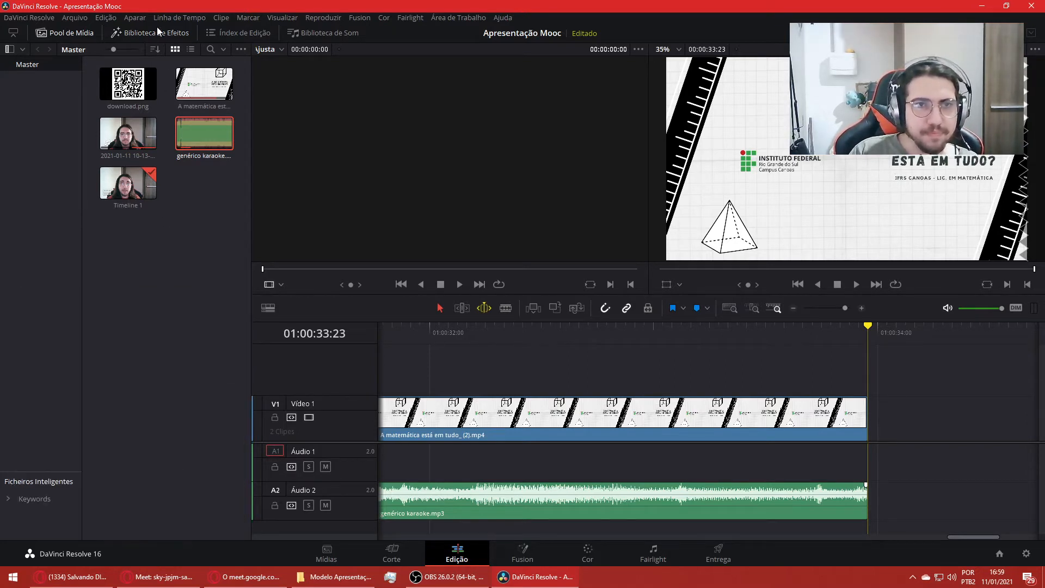
- Add a fade-out of about 6 frames to the end of the Áudio 2 music clip
right_click(844, 512)
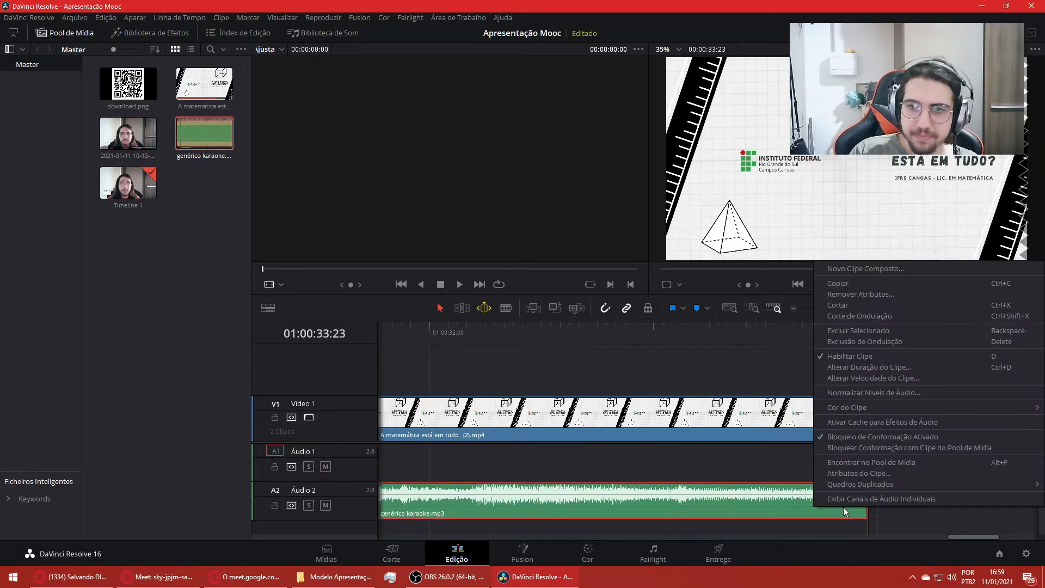
click(825, 509)
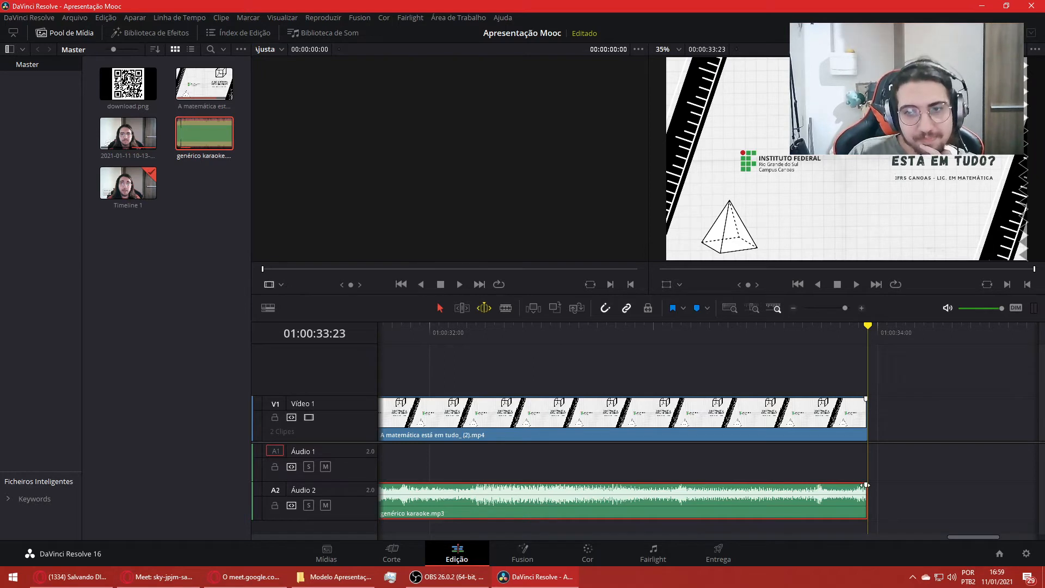
drag(866, 484, 807, 525)
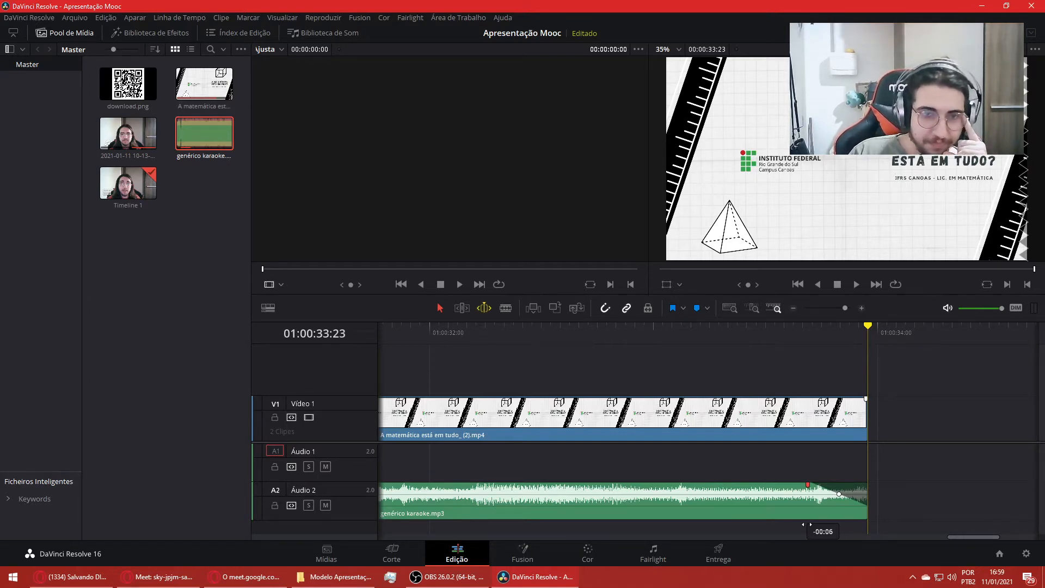
drag(807, 524, 802, 524)
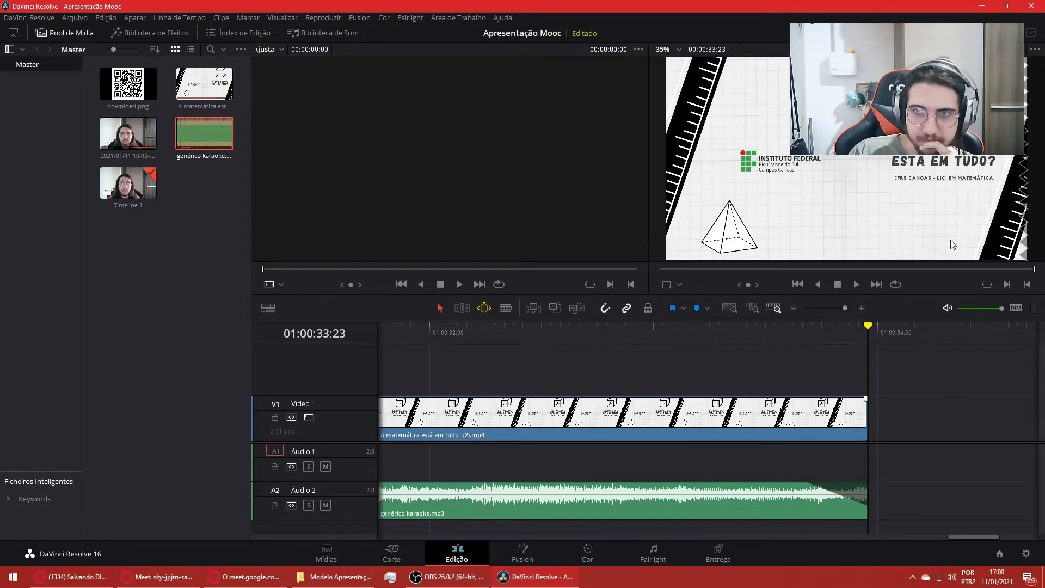
- Show the mixer and raise the Áudio 2 level to -0.8
click(1034, 308)
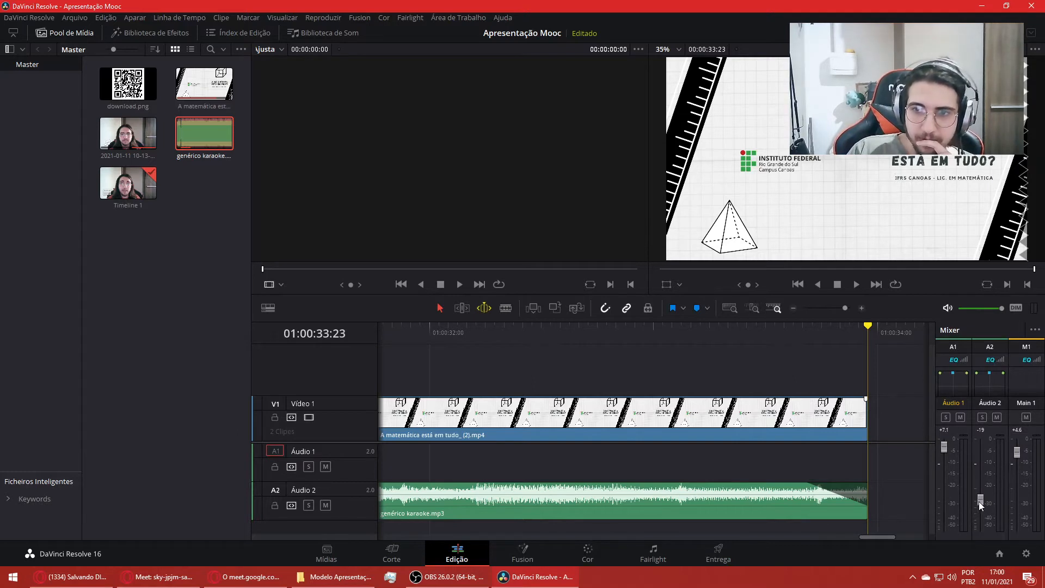
drag(981, 506, 981, 474)
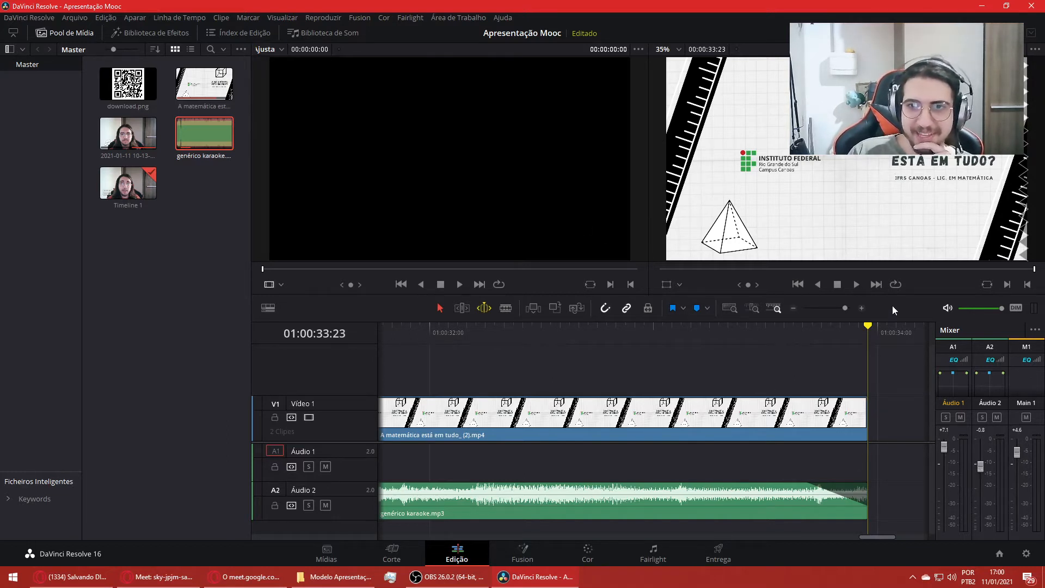
- Lengthen the fade-out at the end of the Áudio 2 music clip to about one second and play back the ending
click(886, 32)
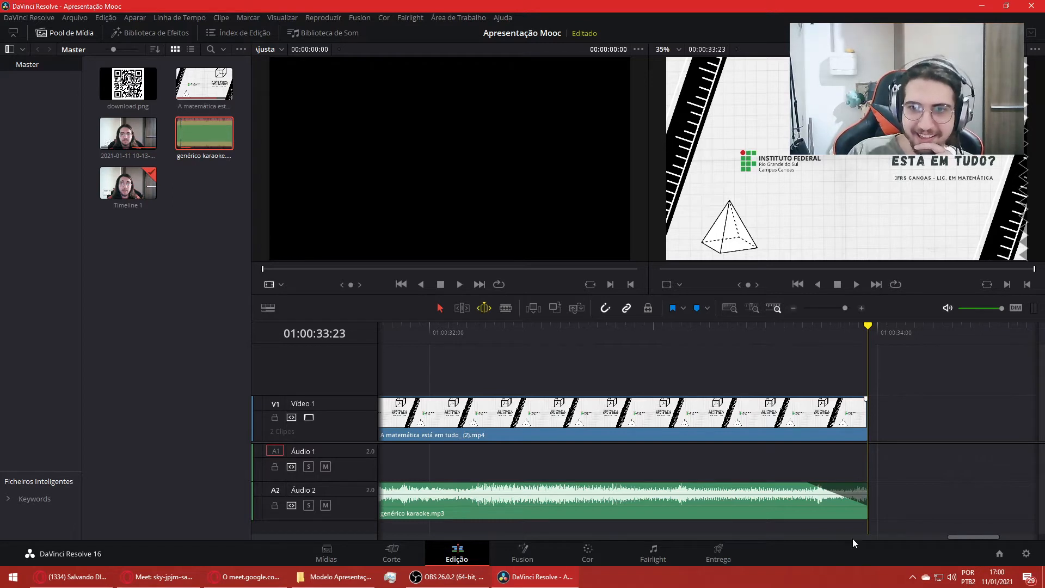
drag(952, 537, 946, 538)
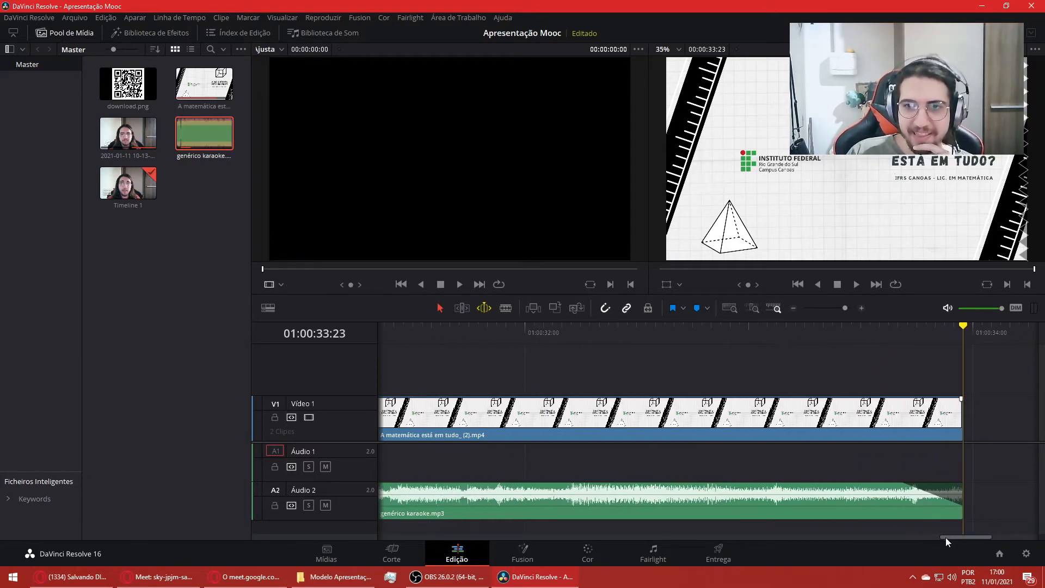
click(898, 485)
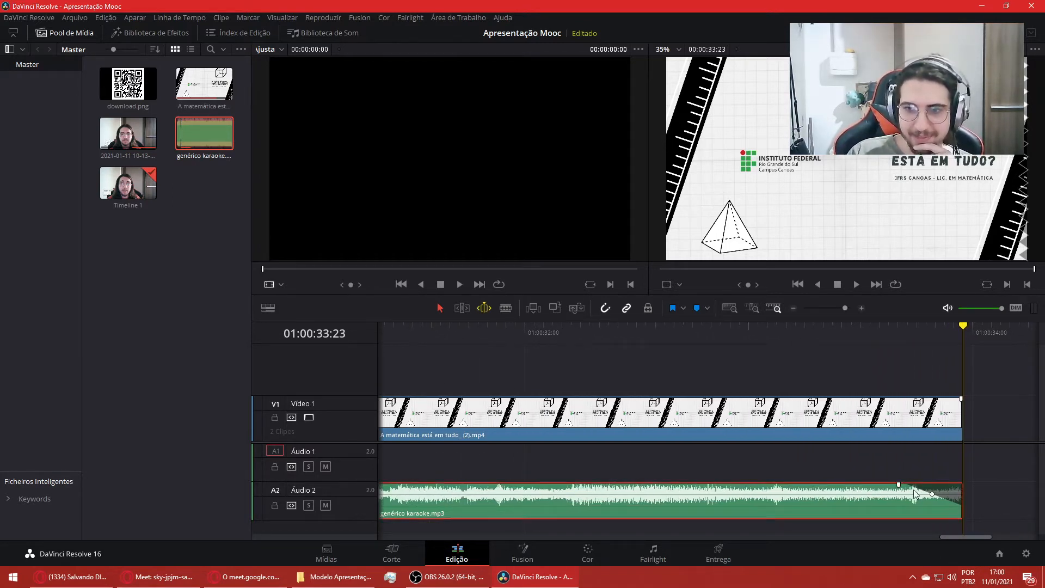
drag(932, 495, 926, 494)
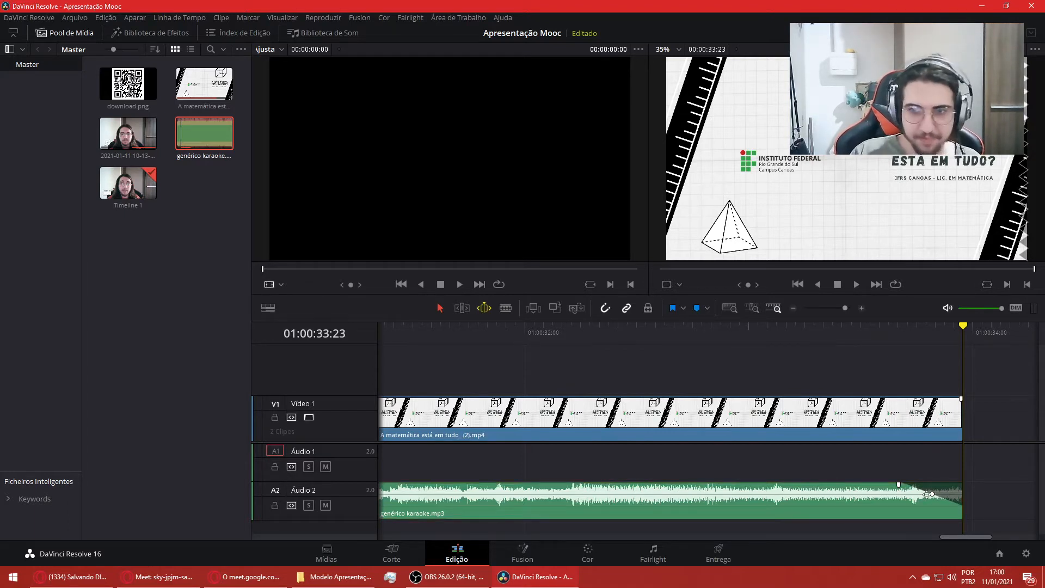
drag(898, 484, 874, 485)
click(459, 328)
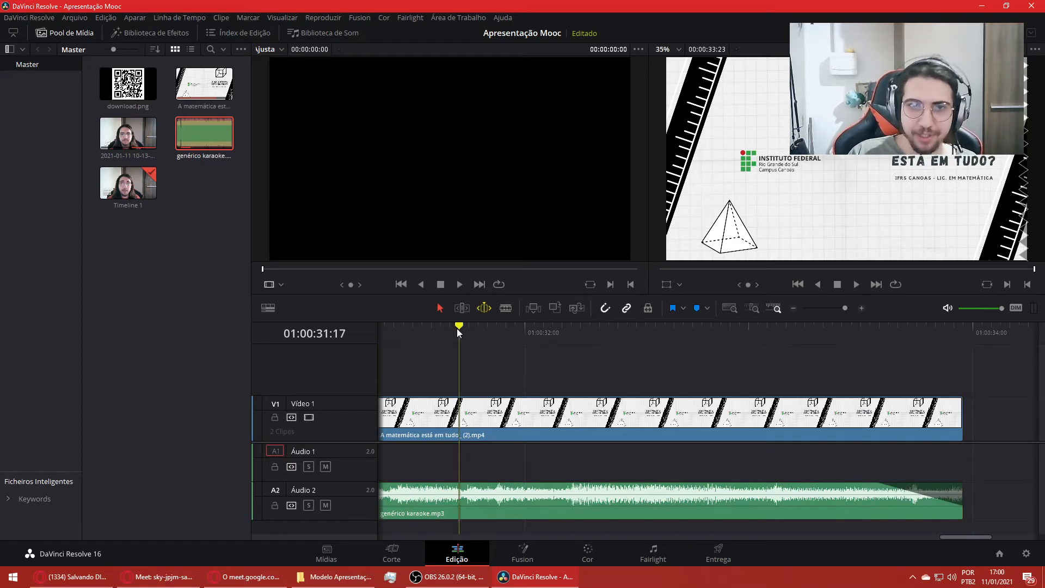
click(857, 284)
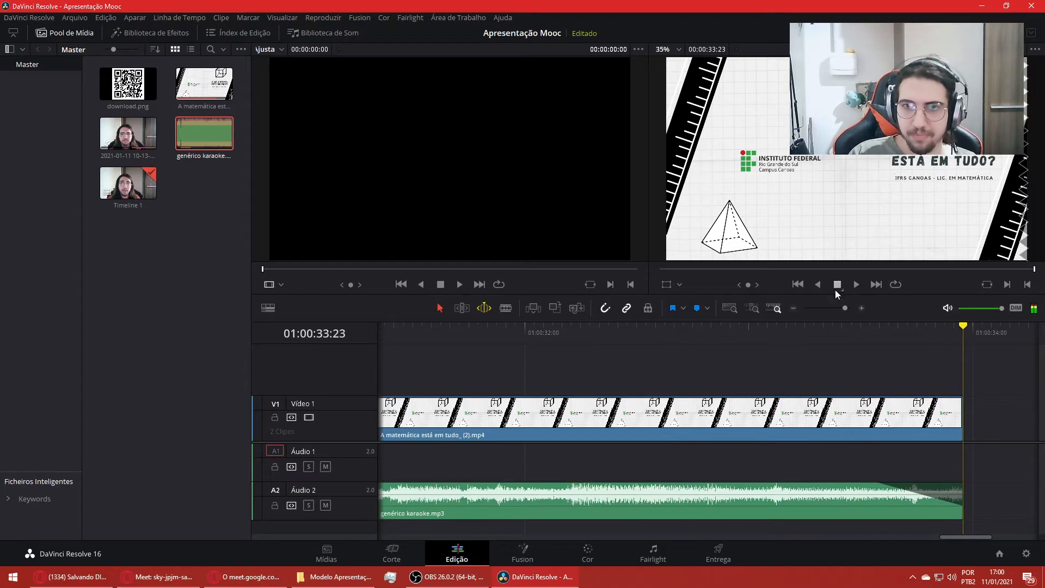
mouse_move(935, 512)
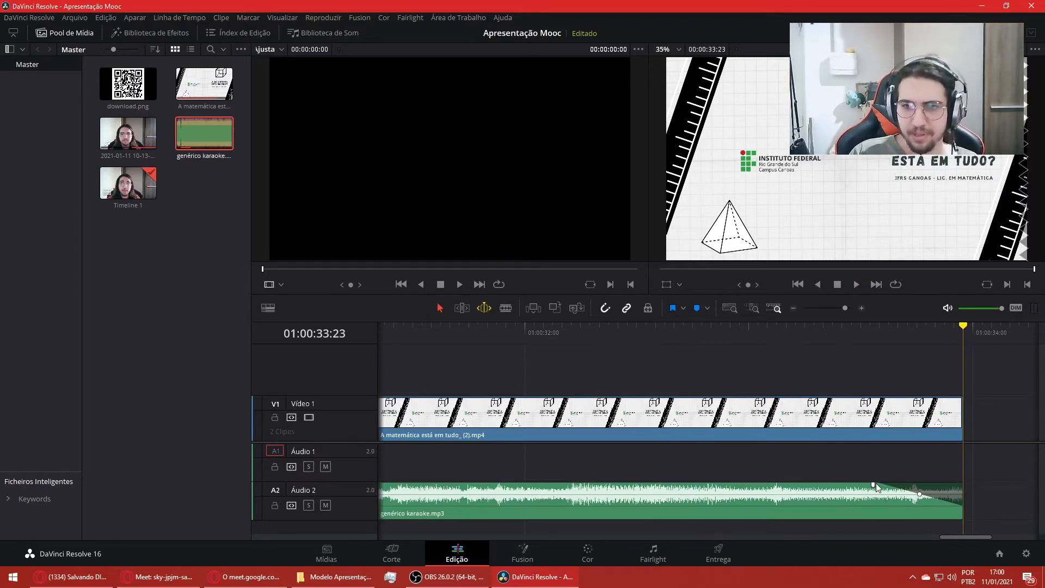
drag(873, 484, 746, 485)
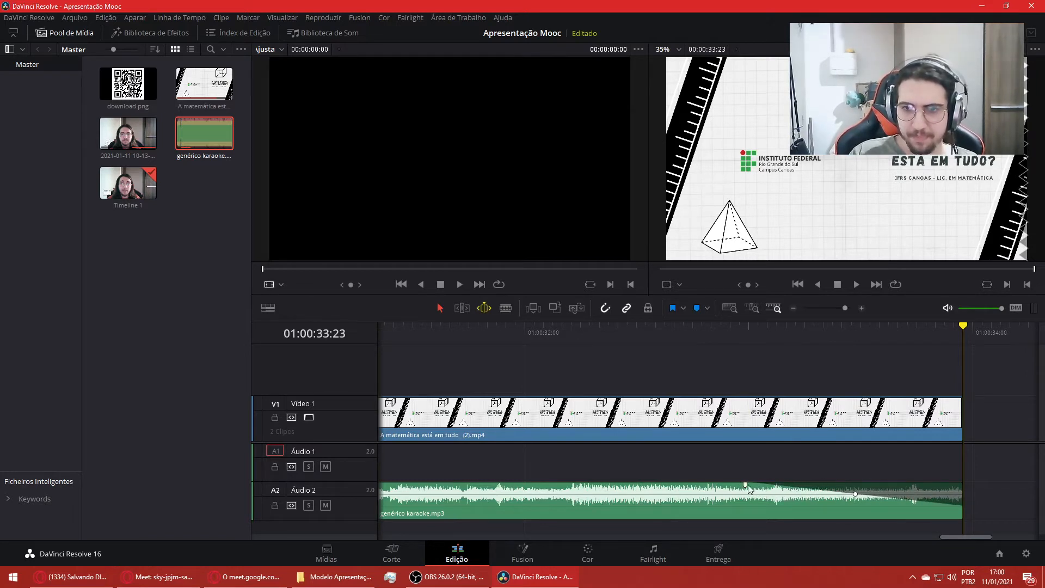
click(600, 326)
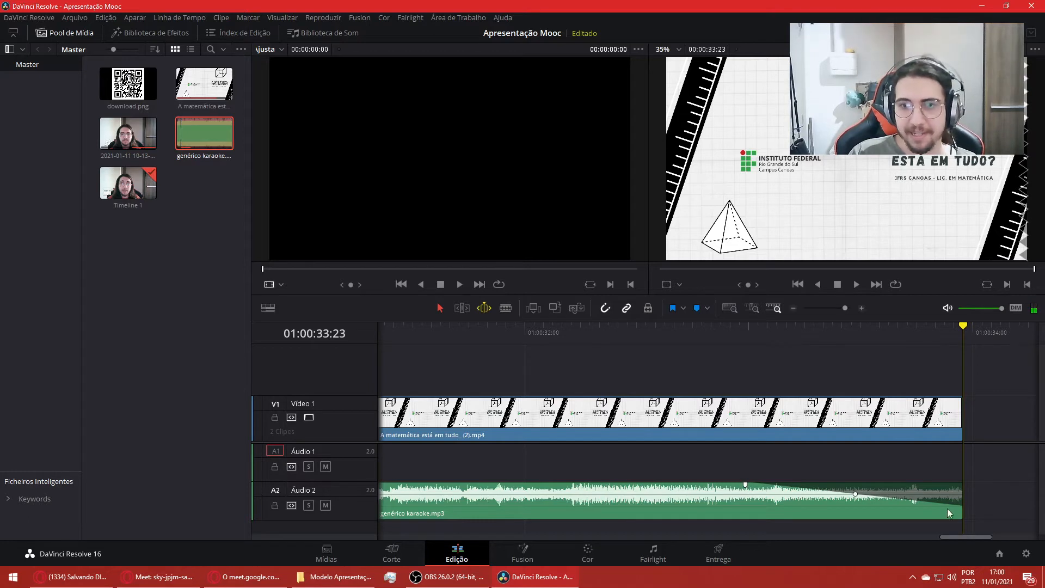
- Bend the music's fade-out curve outward so the volume stays high and drops only near the clip's end, and play it back
drag(856, 492, 910, 488)
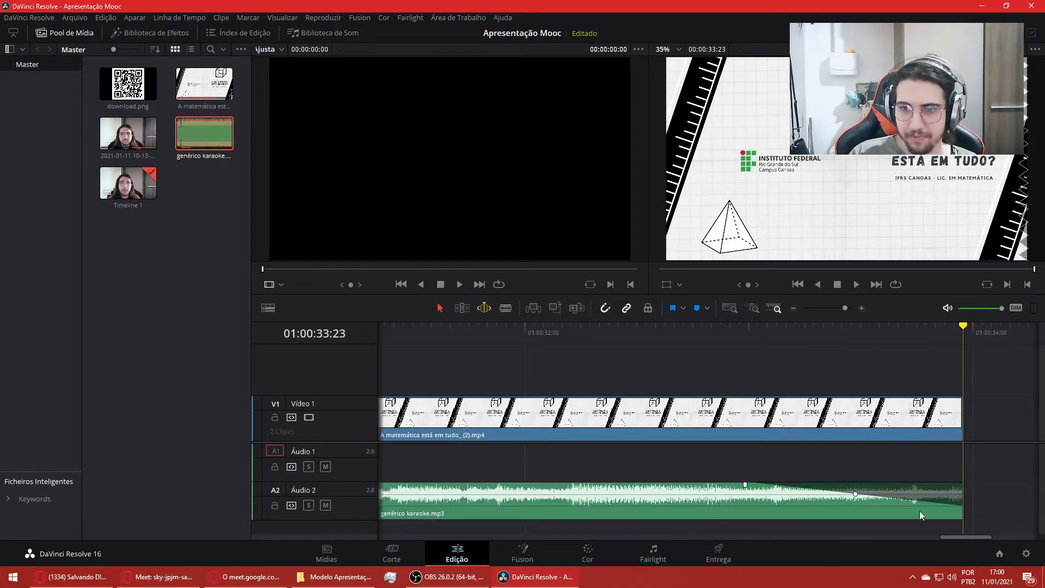
drag(856, 493, 924, 488)
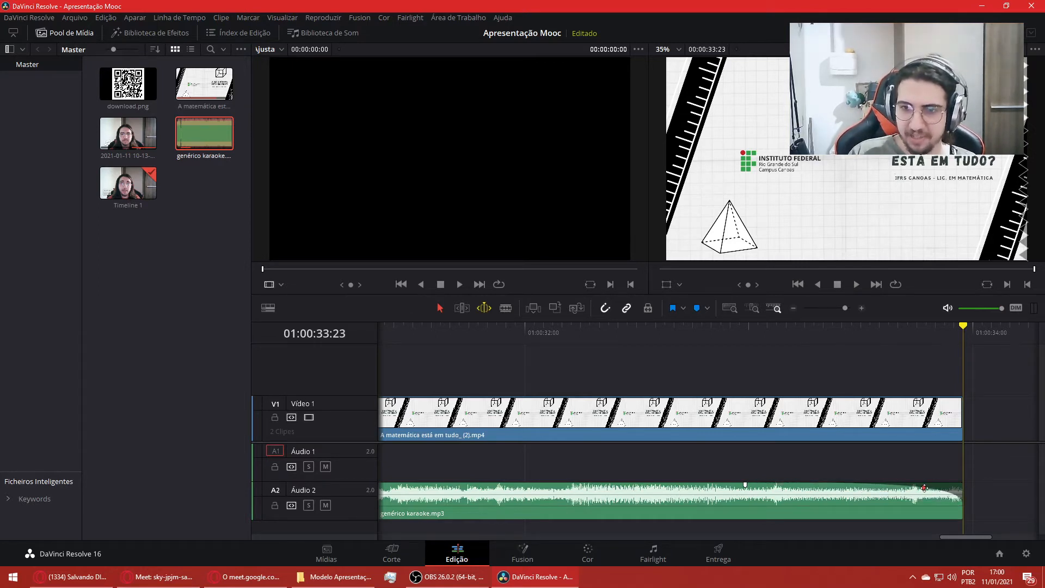
click(626, 326)
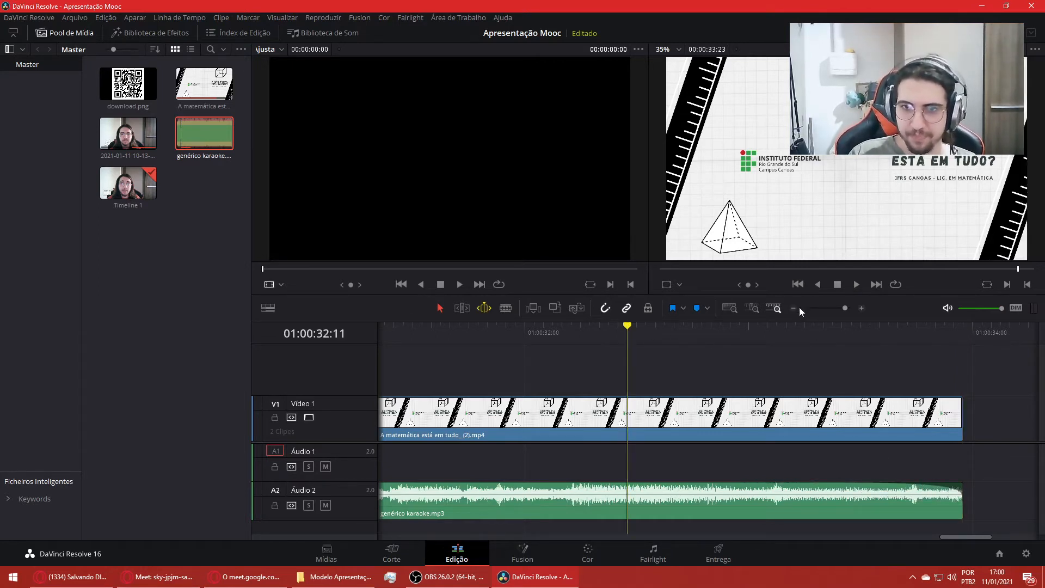
click(858, 284)
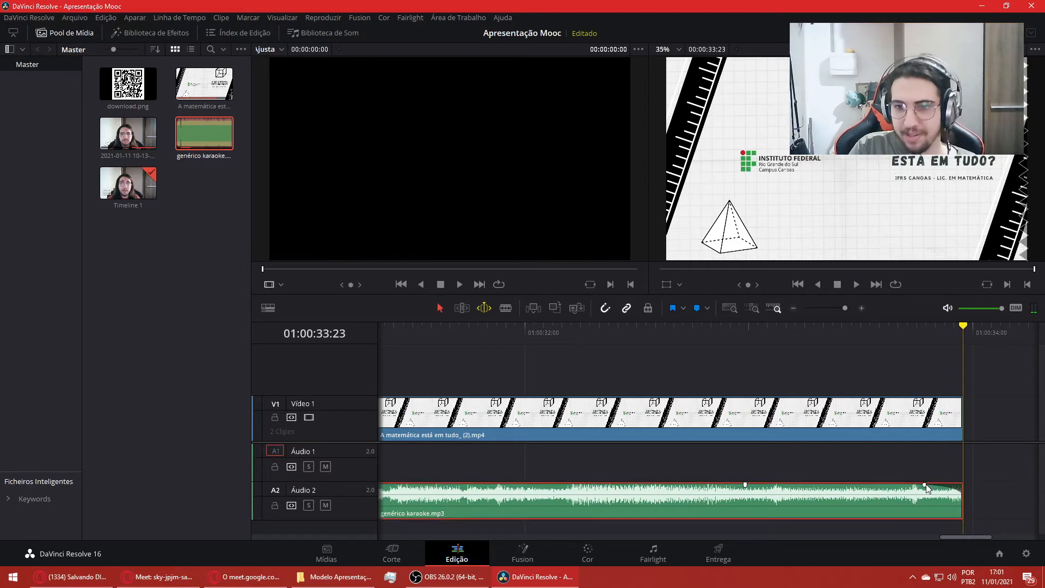
- Bend the music's fade-out curve inward so the volume drops early in the fade, and play it back
drag(925, 484, 801, 496)
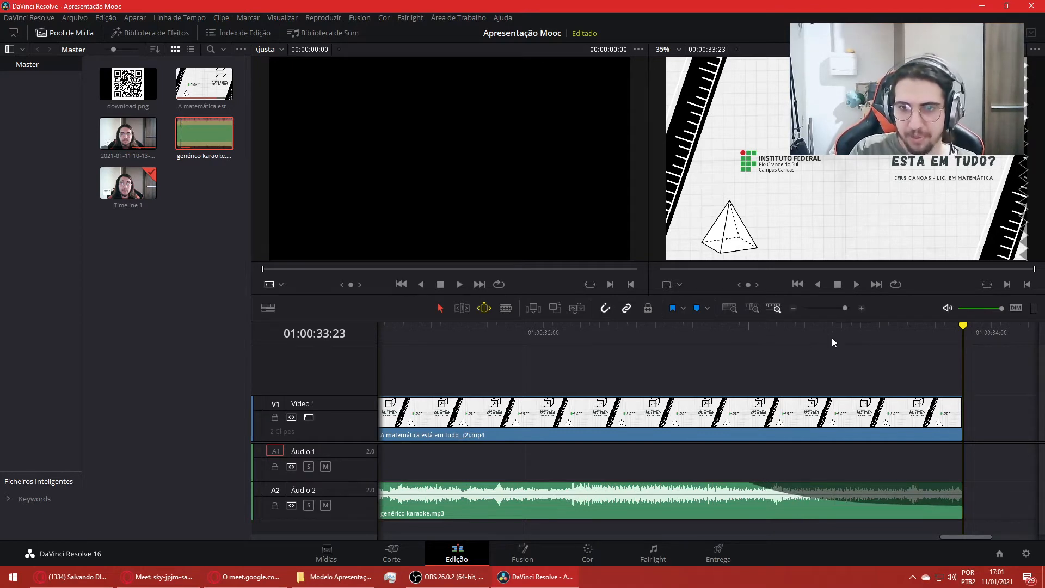
click(497, 328)
click(855, 282)
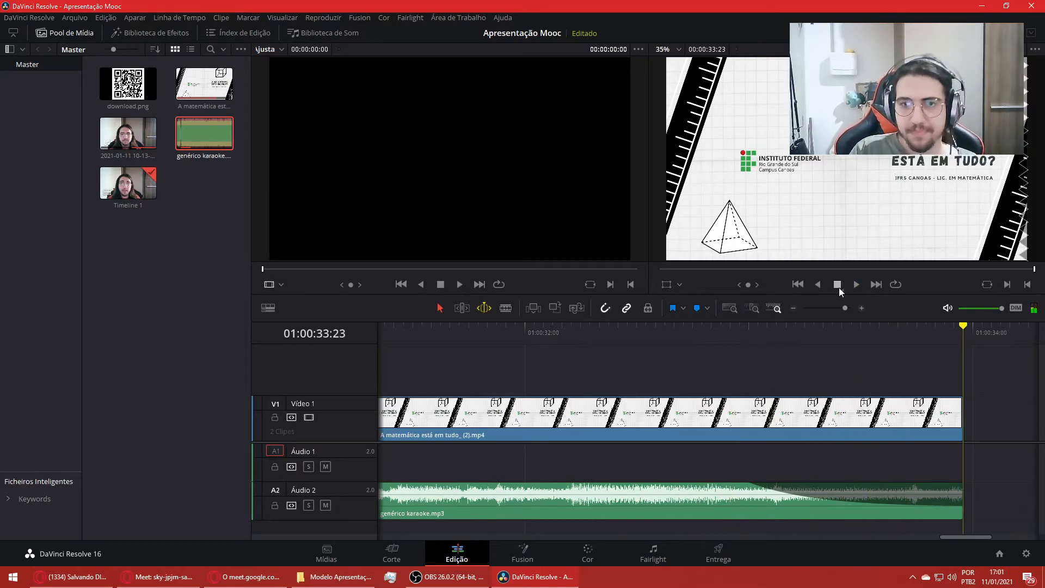
- Straighten the fade-out curve of the Áudio 2 music clip into a nearly even slope
click(801, 501)
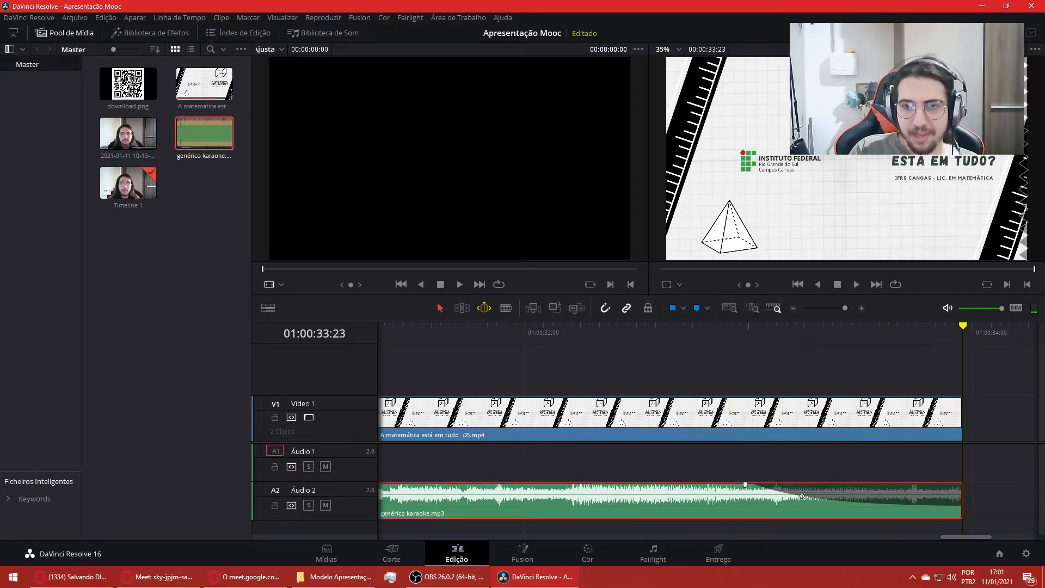
drag(803, 497, 853, 493)
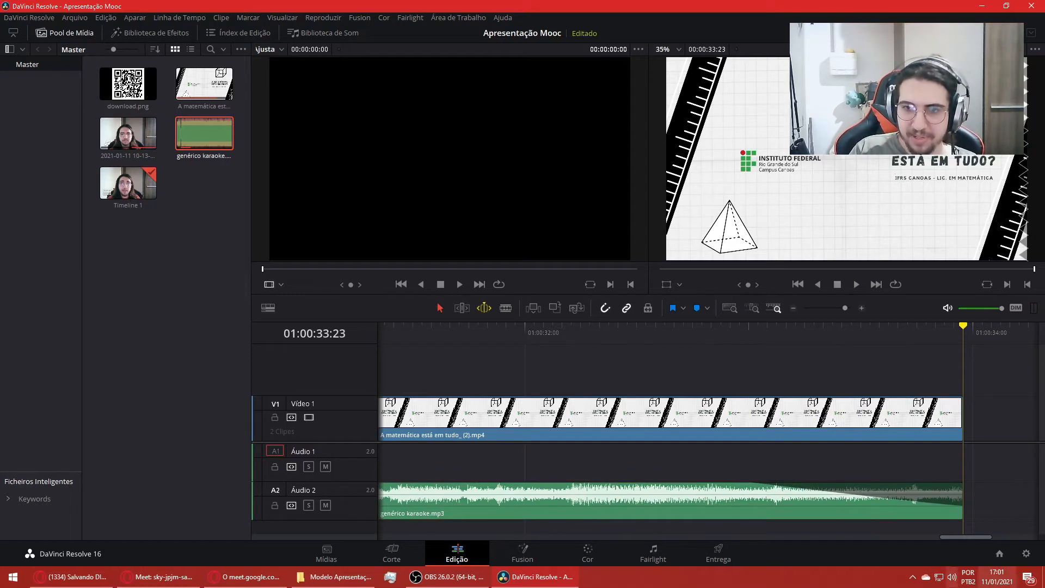
click(859, 495)
mouse_move(859, 495)
mouse_down()
mouse_move(821, 497)
mouse_move(874, 494)
mouse_move(863, 496)
mouse_up()
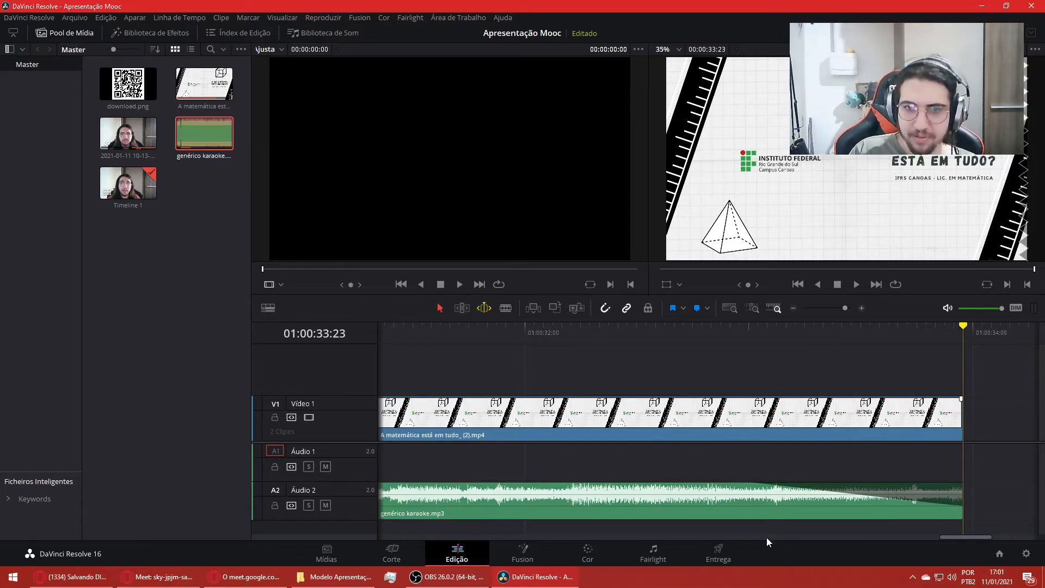
- Lower the Áudio 2 level to -1.7 in the mixer and hide the mixer again
drag(955, 540, 949, 542)
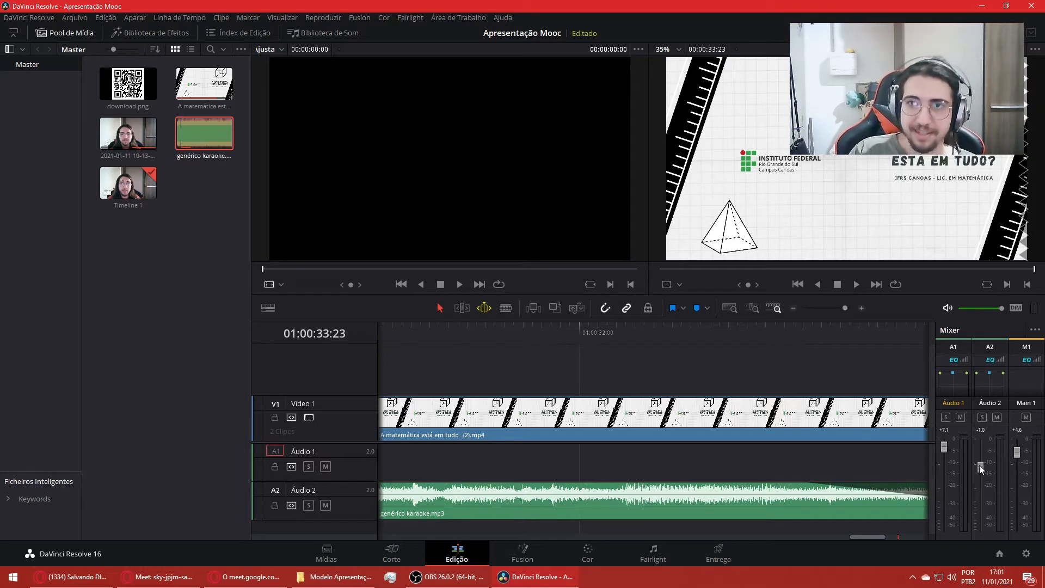
drag(981, 467, 981, 470)
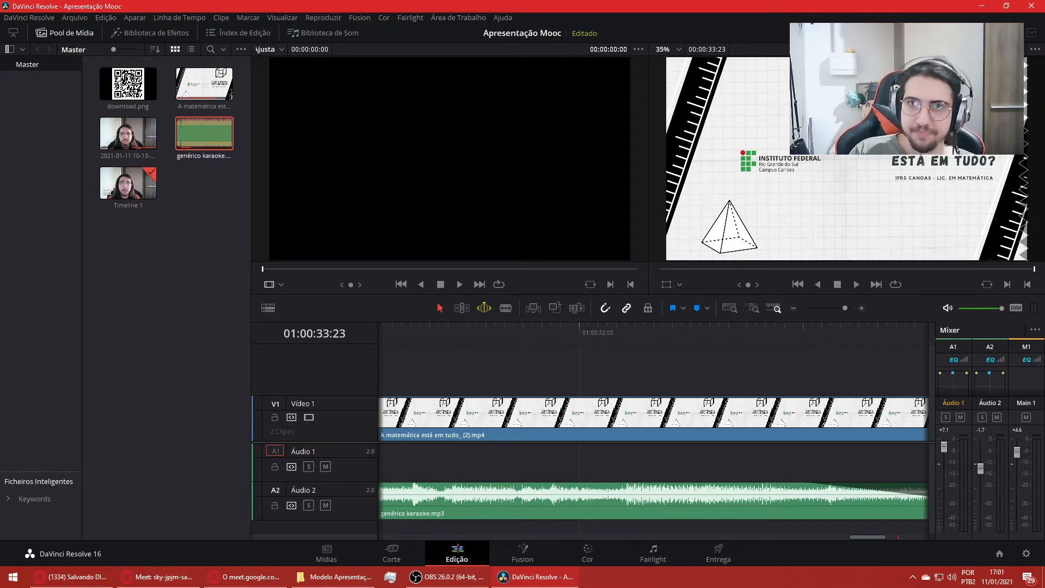
click(887, 33)
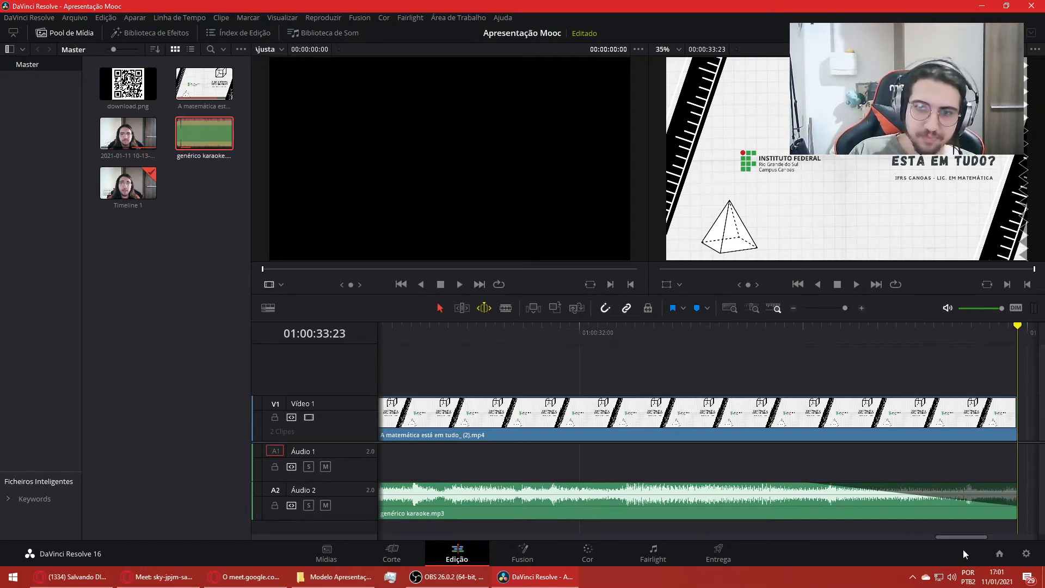
- Add a fade-out of under one second to the end of the presenter's Vídeo 1 clip, just before the title clip
drag(946, 538, 988, 536)
click(669, 435)
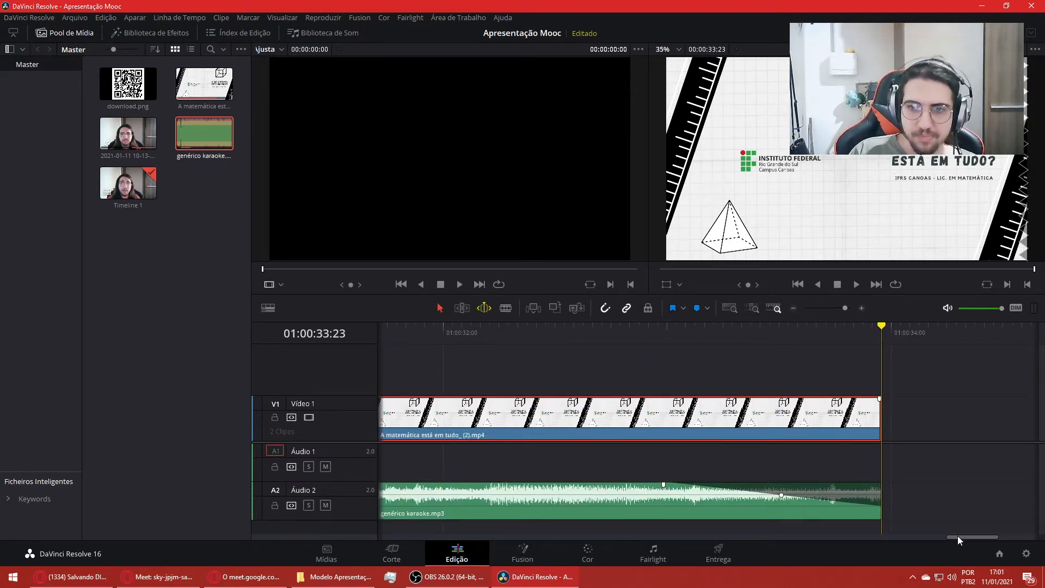
drag(958, 536, 868, 538)
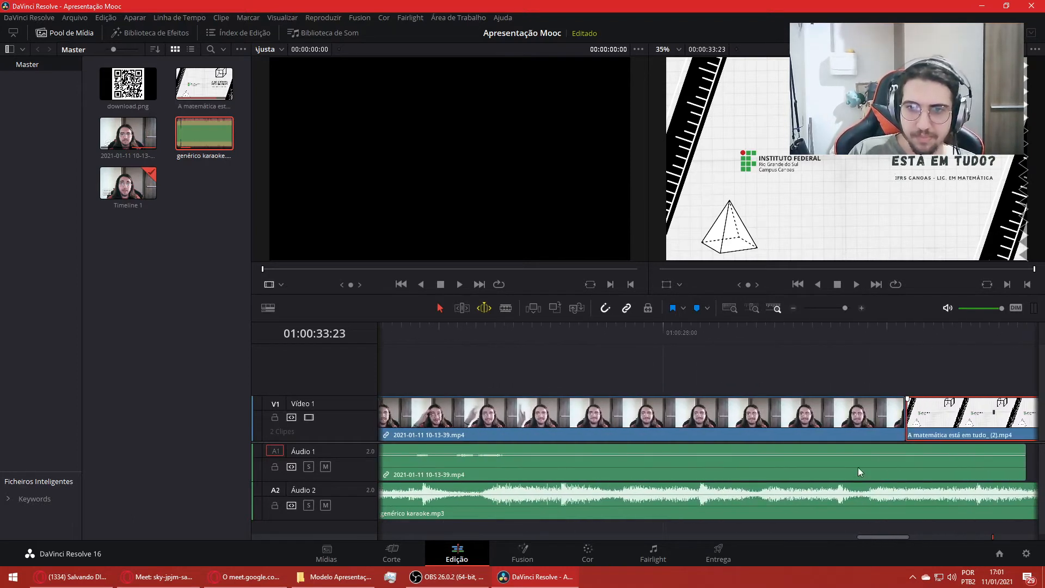
click(858, 468)
drag(902, 402, 697, 419)
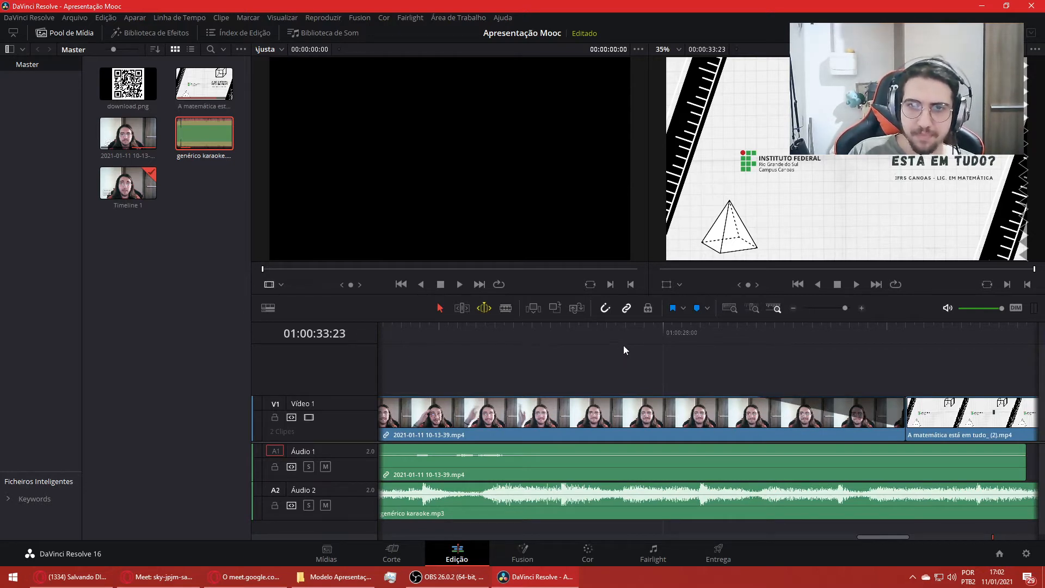
- Play the transition from the presenter clip to the title clip twice, starting around 01:00:27, to check the video fade-out
click(541, 335)
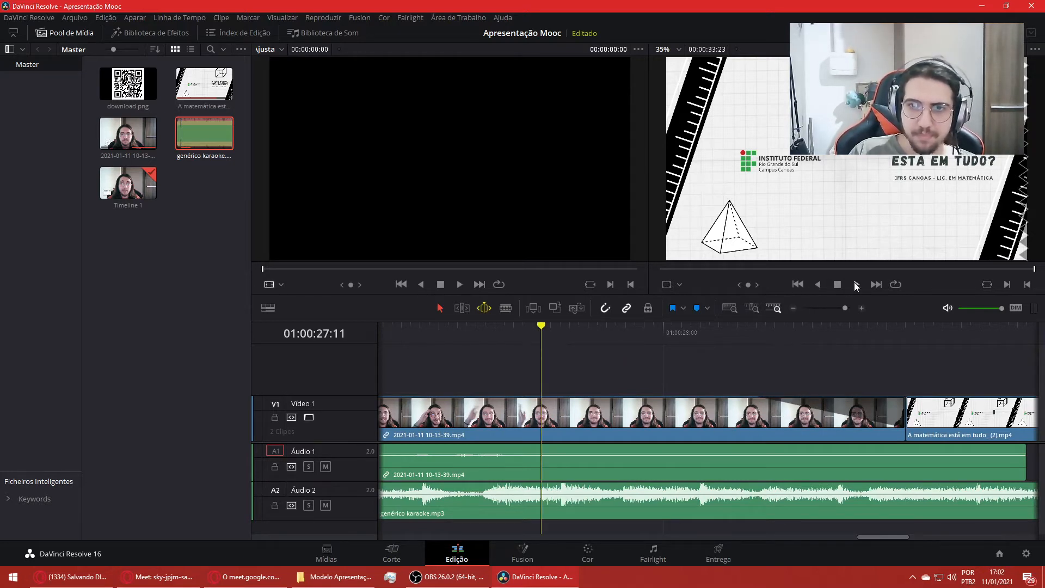
click(856, 284)
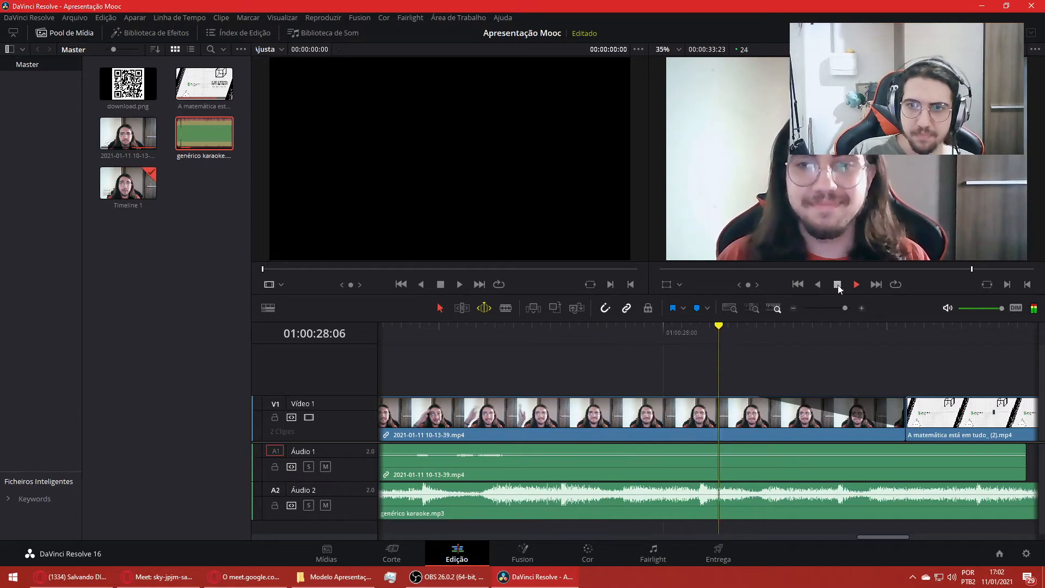
click(837, 284)
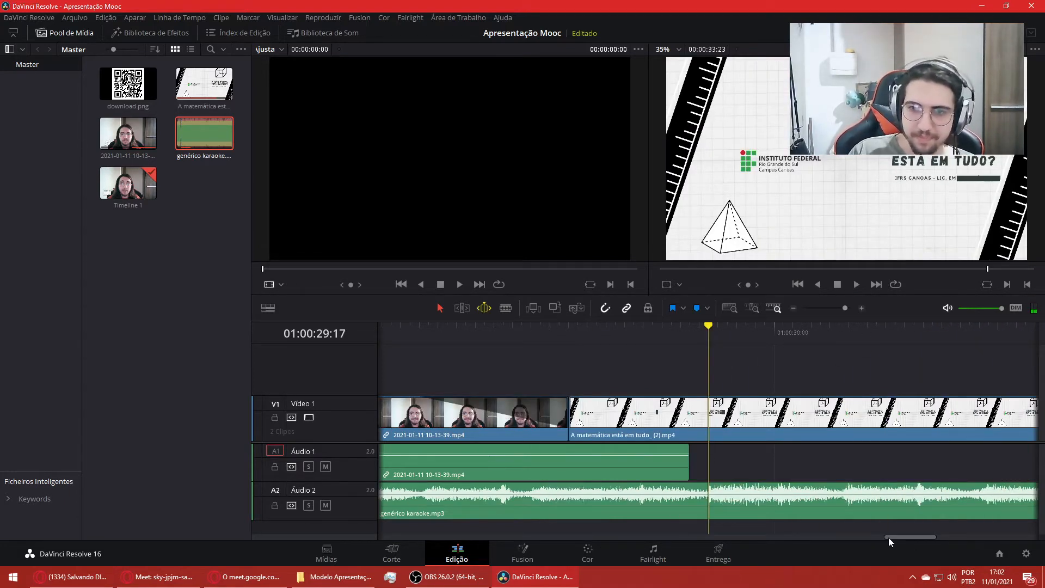
drag(888, 537, 868, 536)
click(587, 327)
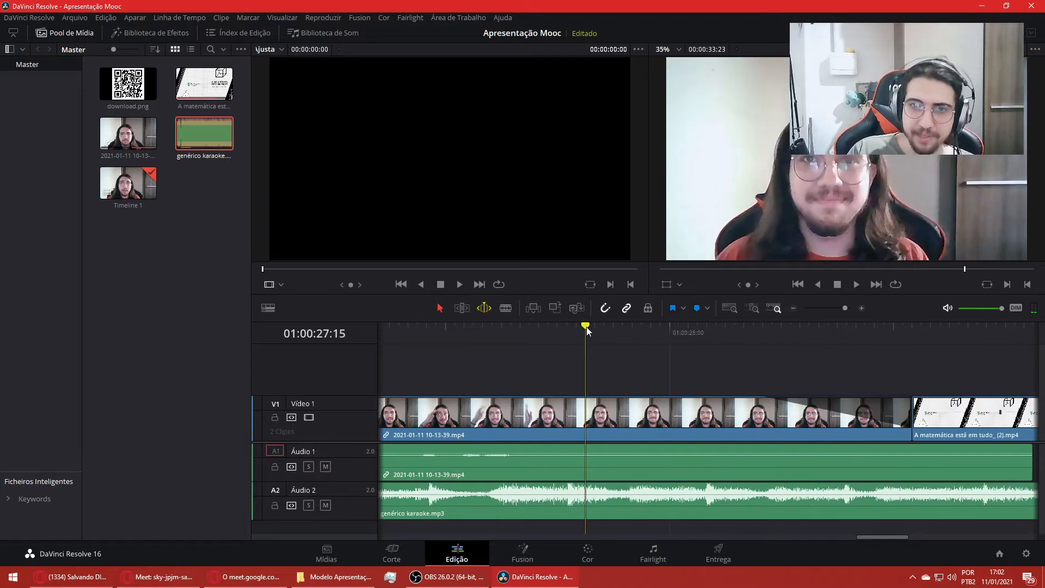
click(855, 283)
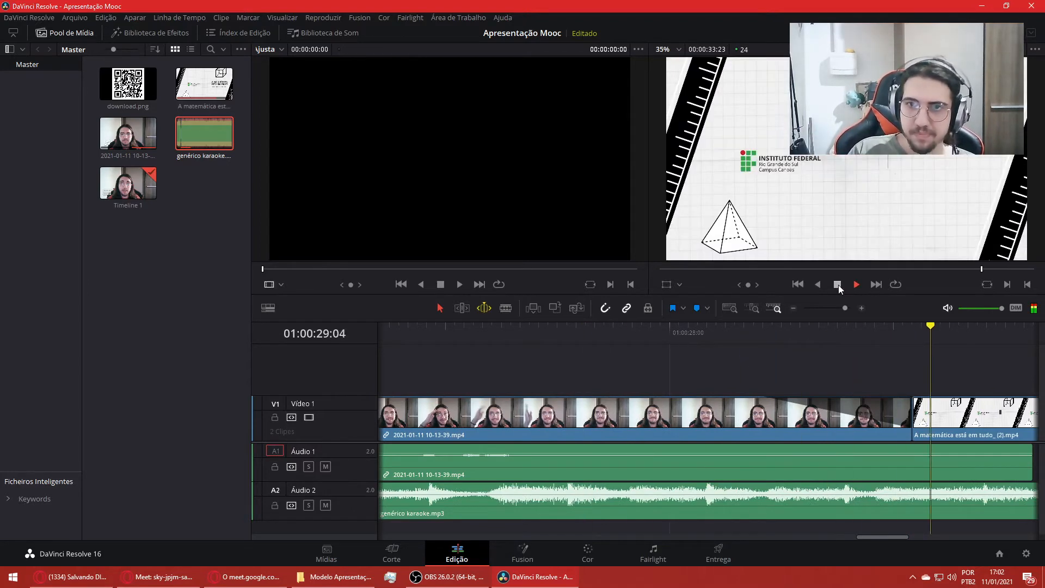
click(839, 285)
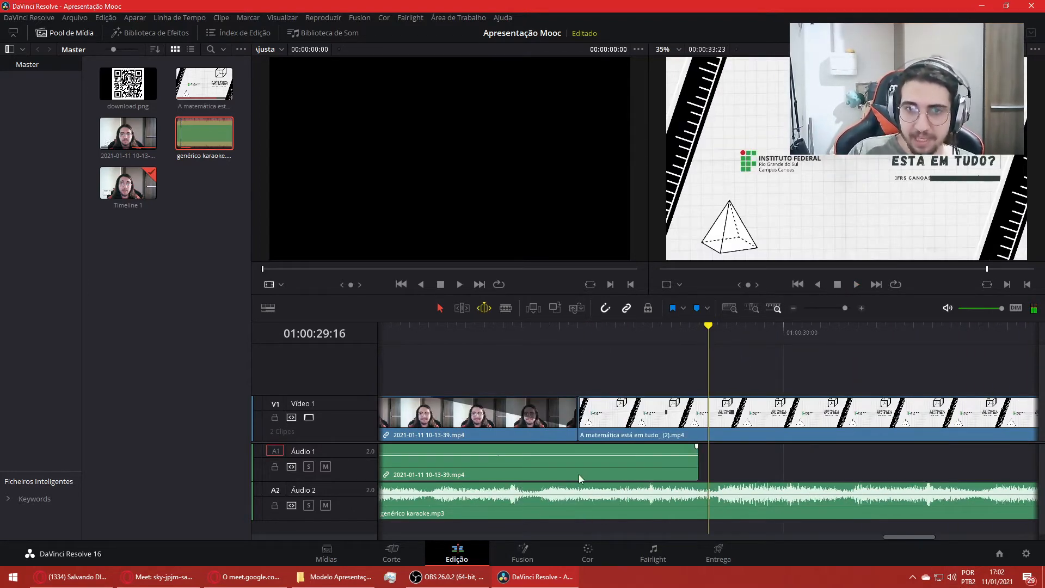
- Fade in the Áudio 2 music until about 01:00:29:16, bending the curve so it rises only near the title clip, and play from 01:00:23:17
click(731, 307)
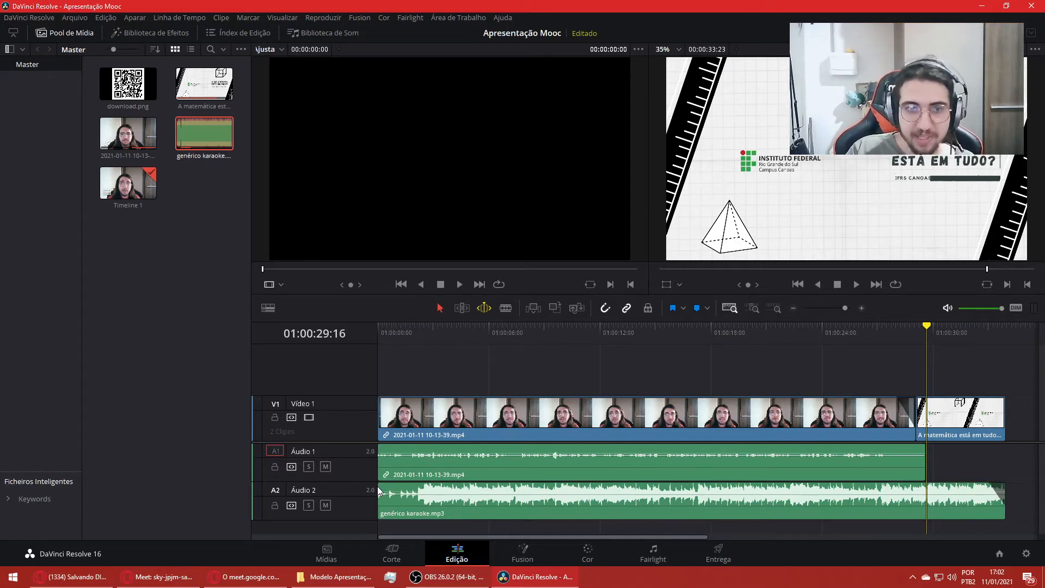
drag(380, 485, 926, 486)
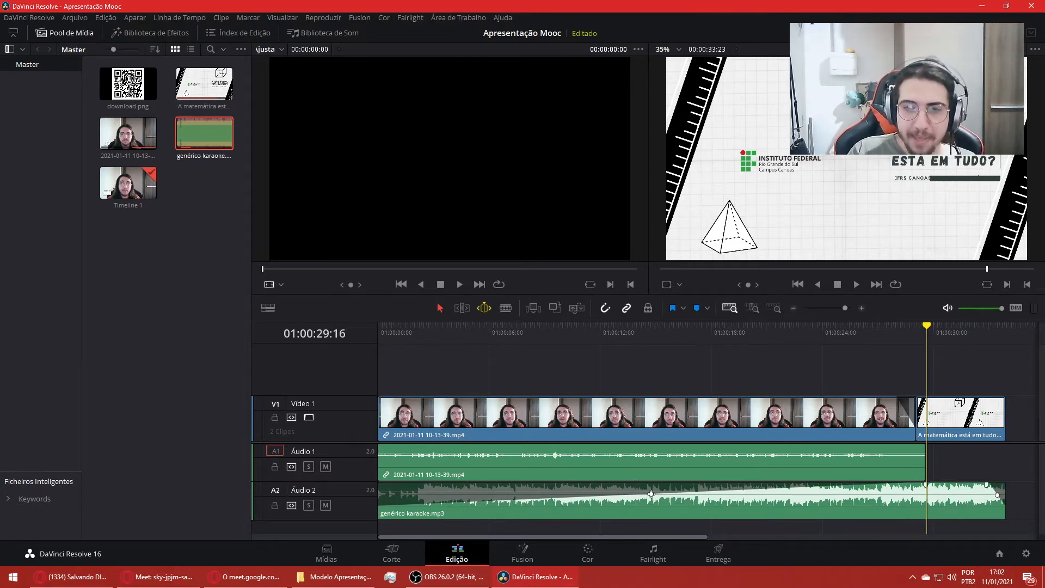
drag(651, 494, 918, 494)
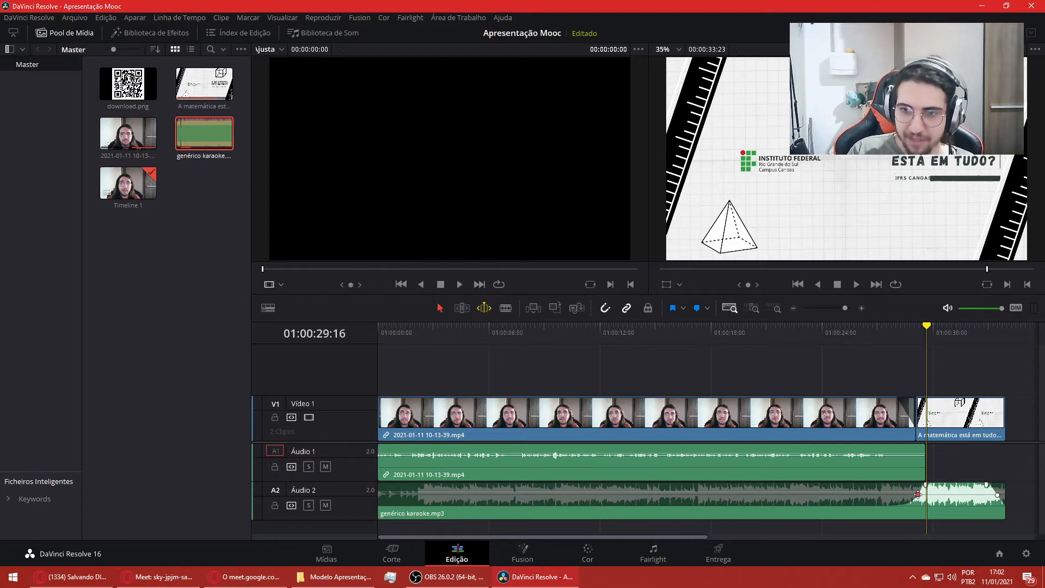
click(817, 331)
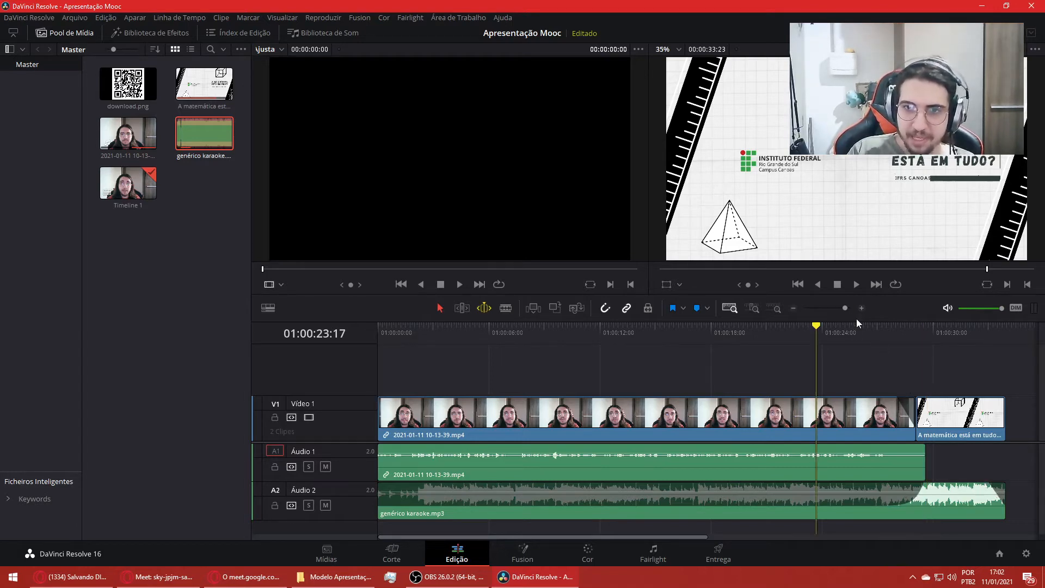
click(855, 288)
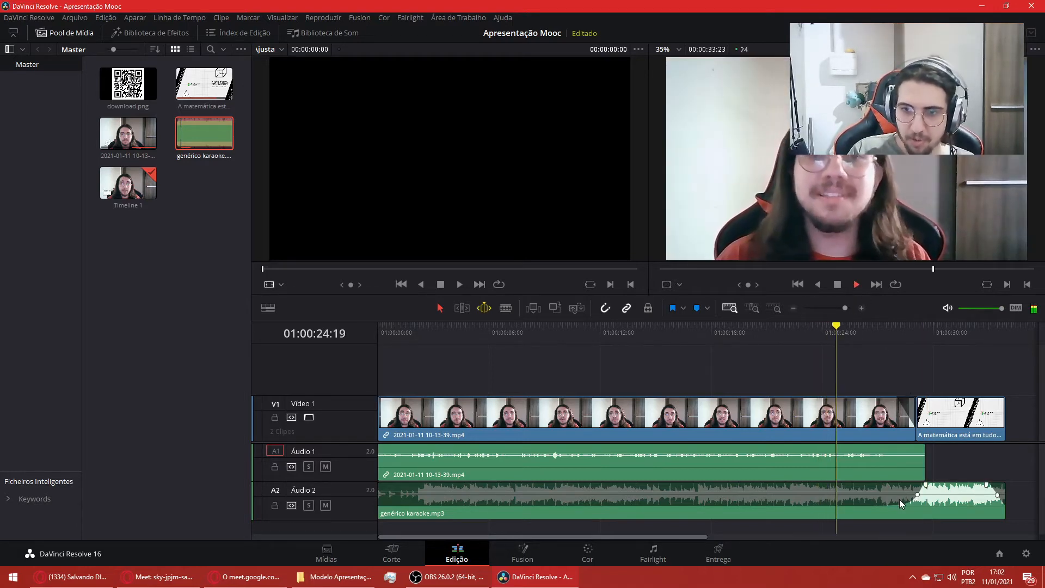
- Stop playback and reshape the Áudio 2 fade-in curve so the music stays low until shortly before the title clip
click(837, 284)
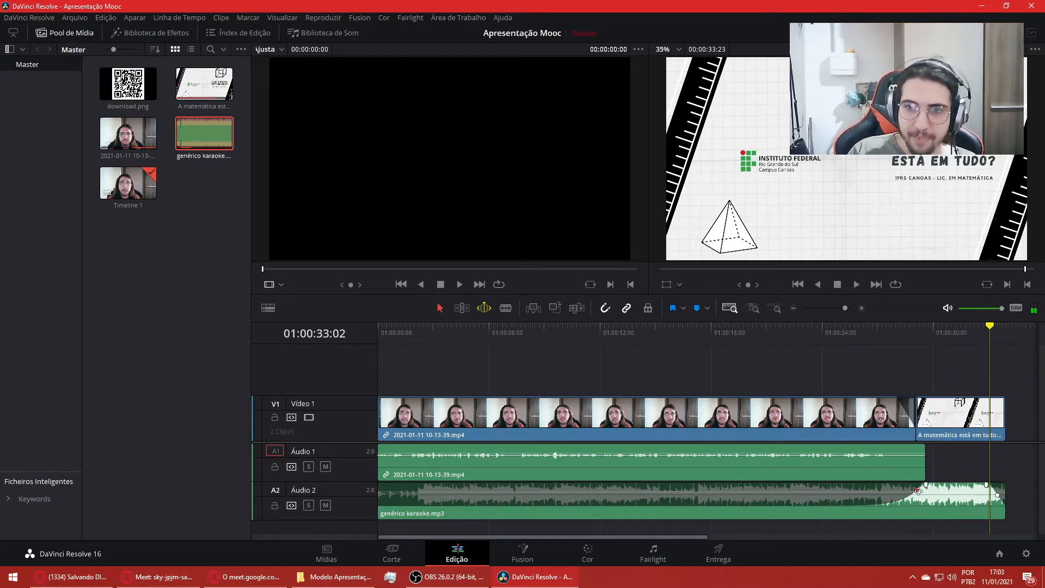
mouse_move(918, 490)
mouse_down()
mouse_move(391, 488)
mouse_move(898, 492)
mouse_move(445, 509)
mouse_move(903, 498)
mouse_move(759, 512)
mouse_move(918, 497)
mouse_up()
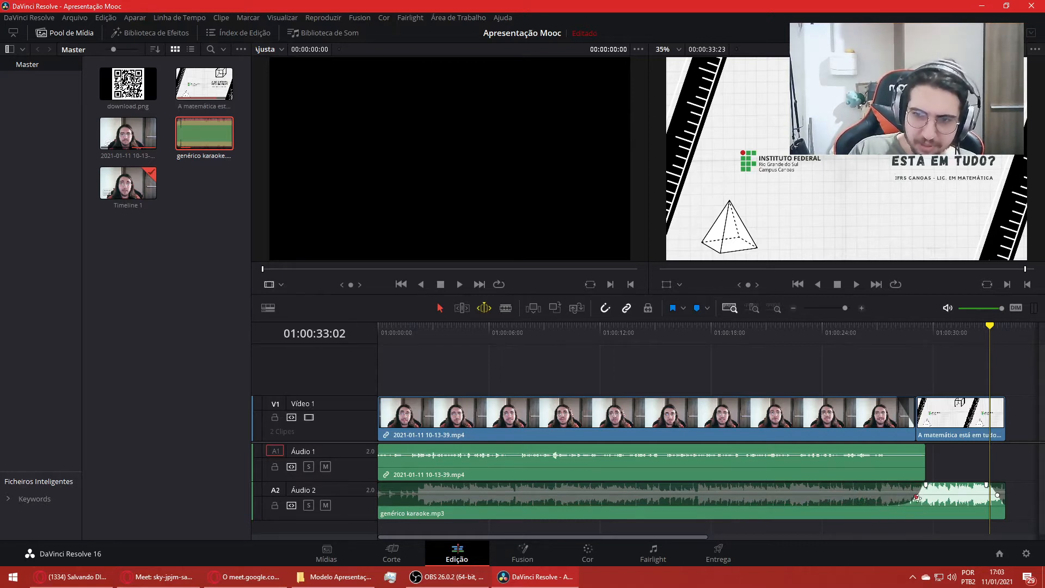
right_click(917, 498)
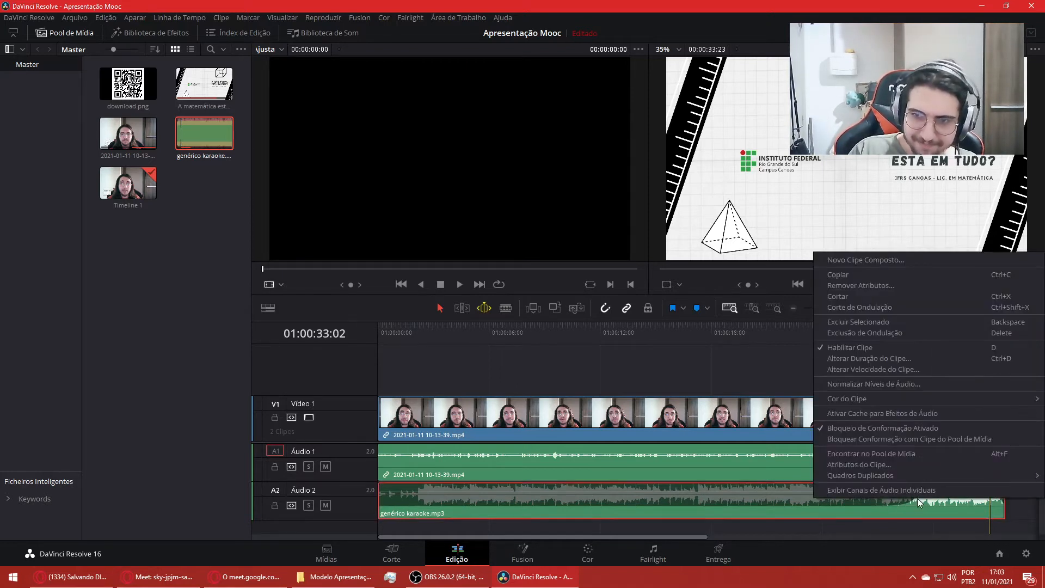
click(722, 469)
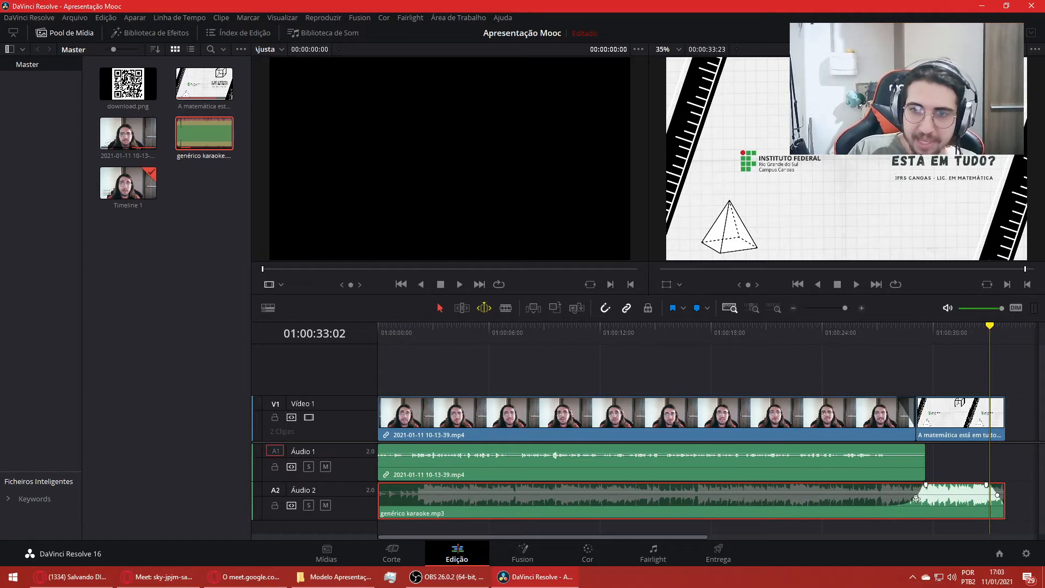
mouse_move(916, 498)
mouse_down()
mouse_move(463, 504)
mouse_move(749, 533)
mouse_move(414, 531)
mouse_move(917, 504)
mouse_move(907, 499)
mouse_up()
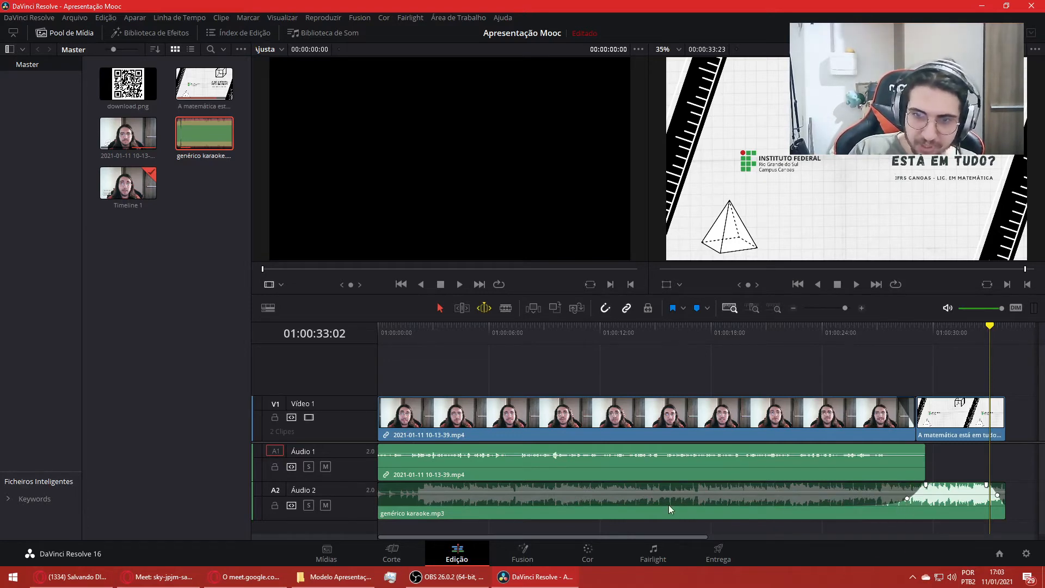
right_click(379, 499)
click(381, 502)
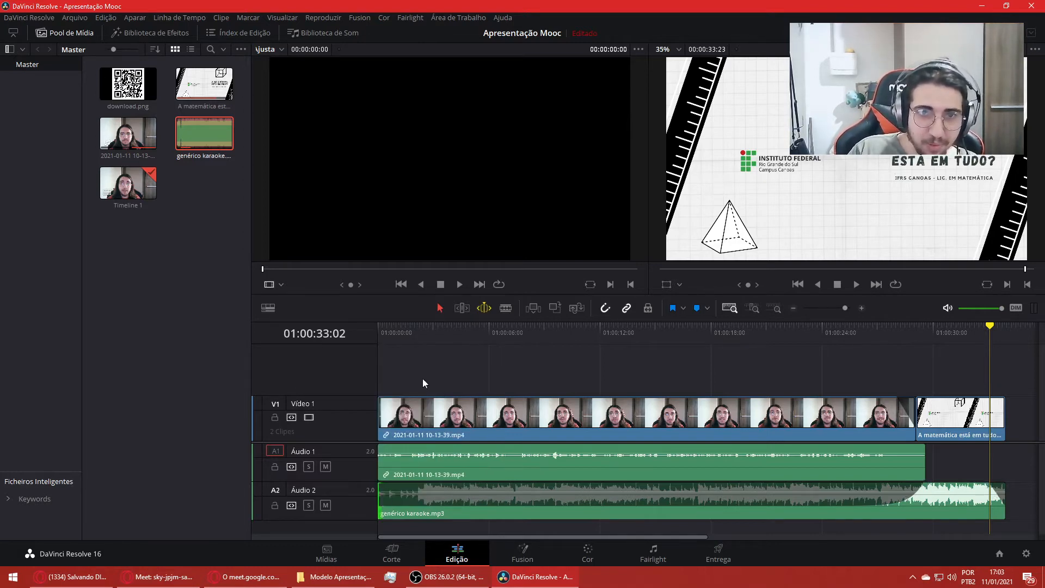
right_click(381, 499)
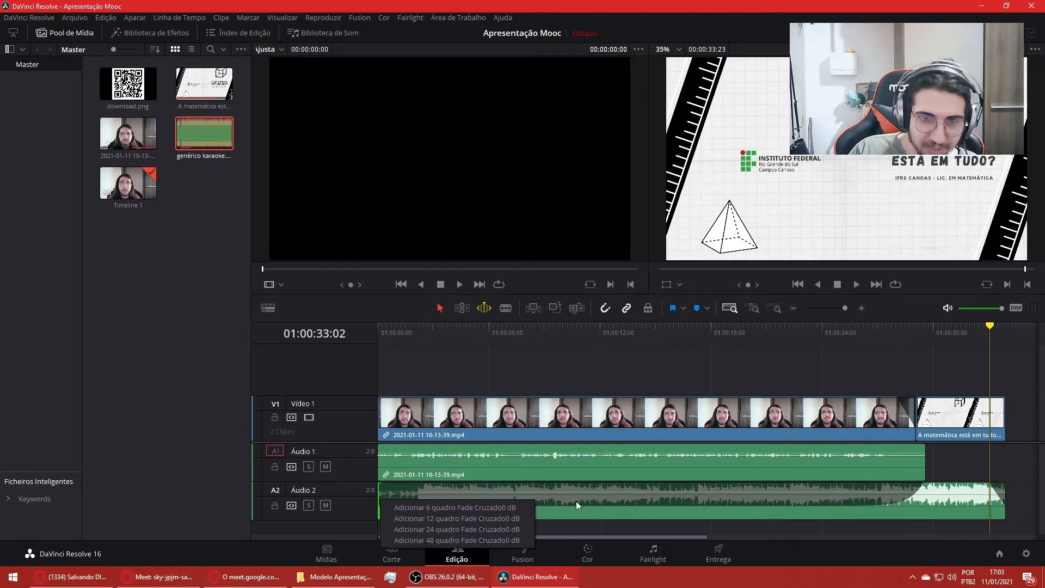
click(899, 504)
right_click(908, 498)
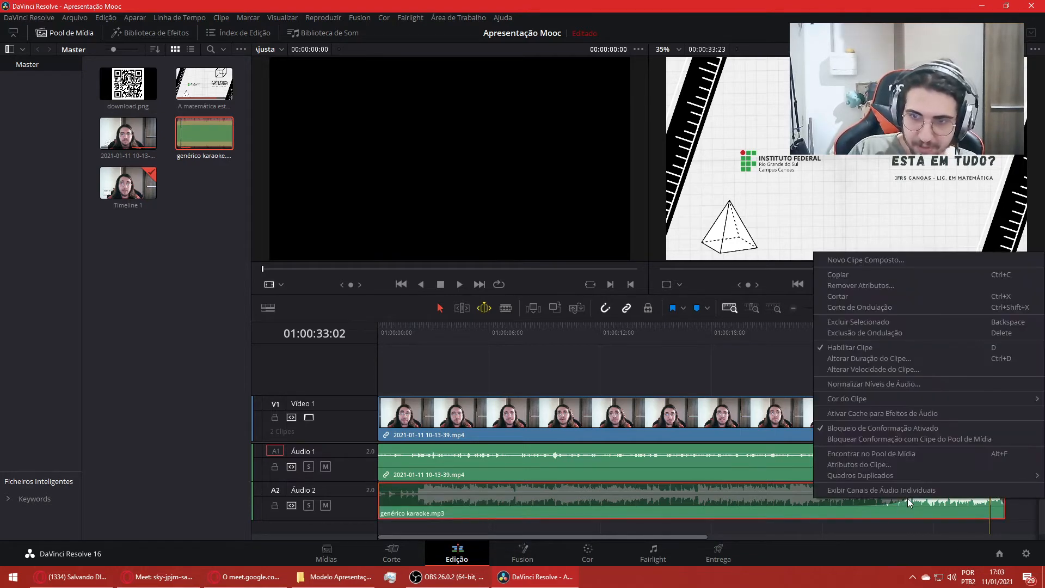
click(907, 498)
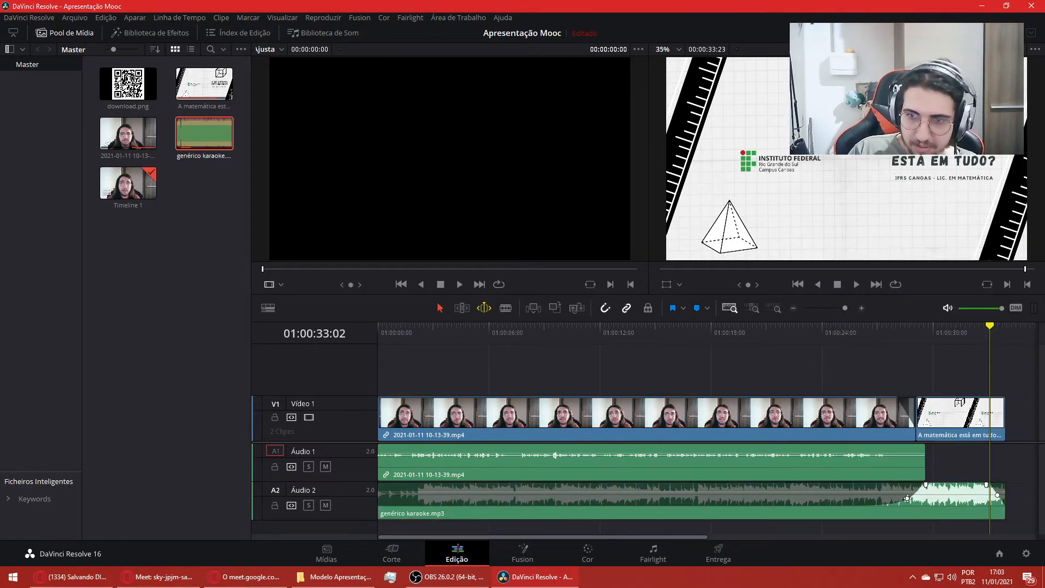
right_click(909, 500)
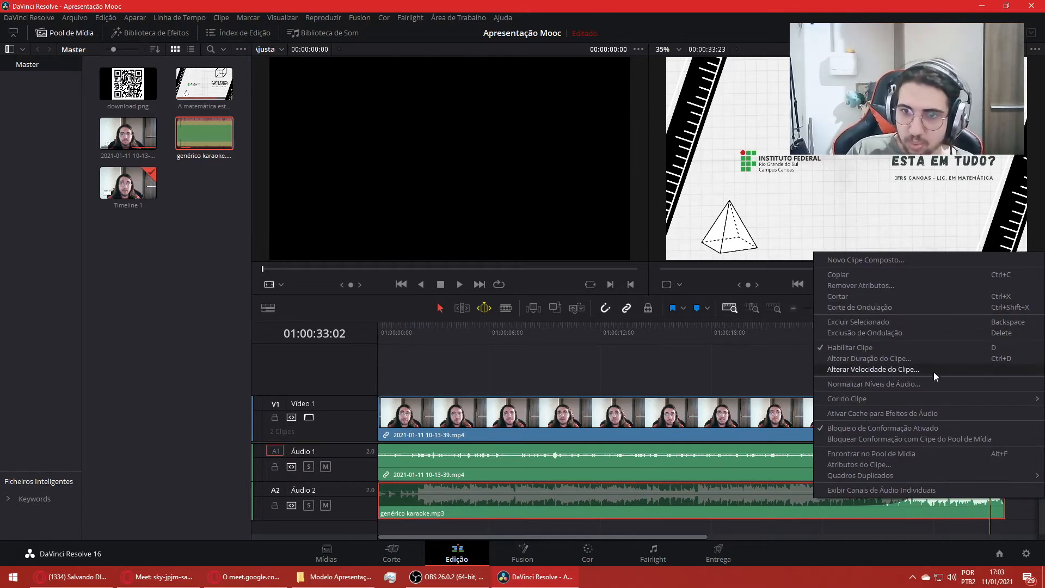
click(862, 585)
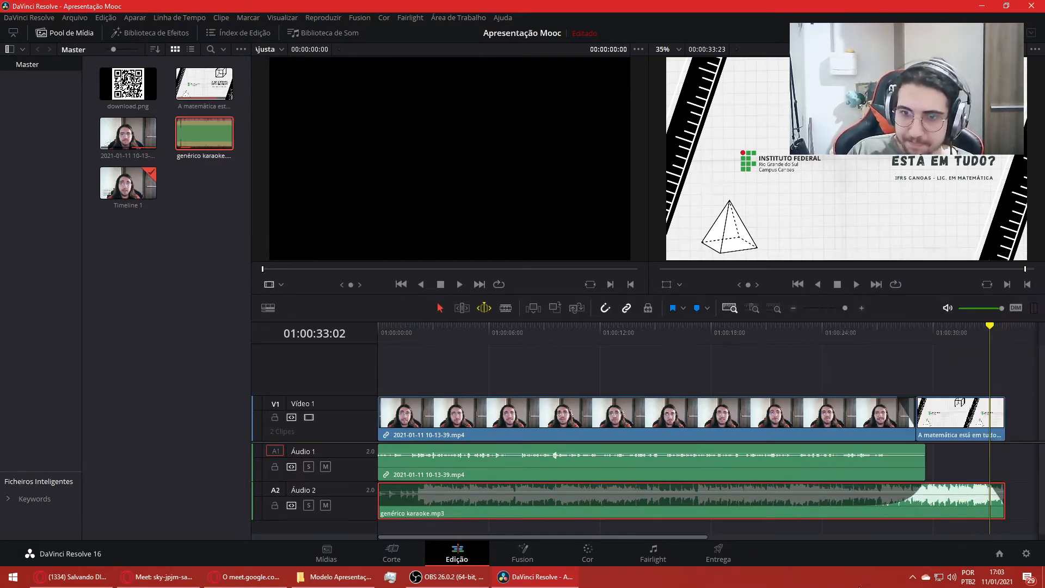
- Remove the fade-in from the Áudio 2 music by moving it back to the clip's start, and select the clip
click(929, 484)
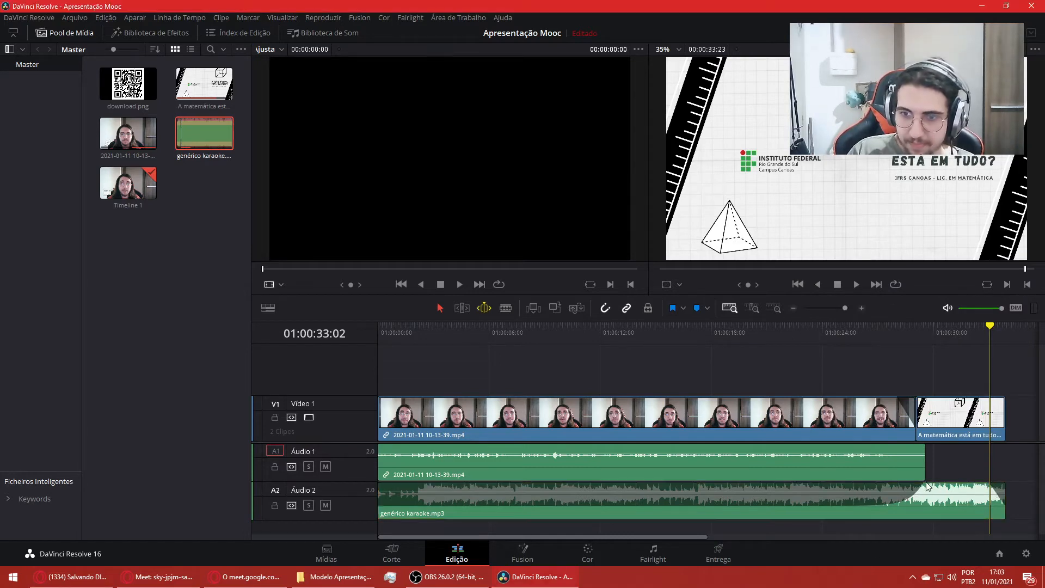
click(914, 500)
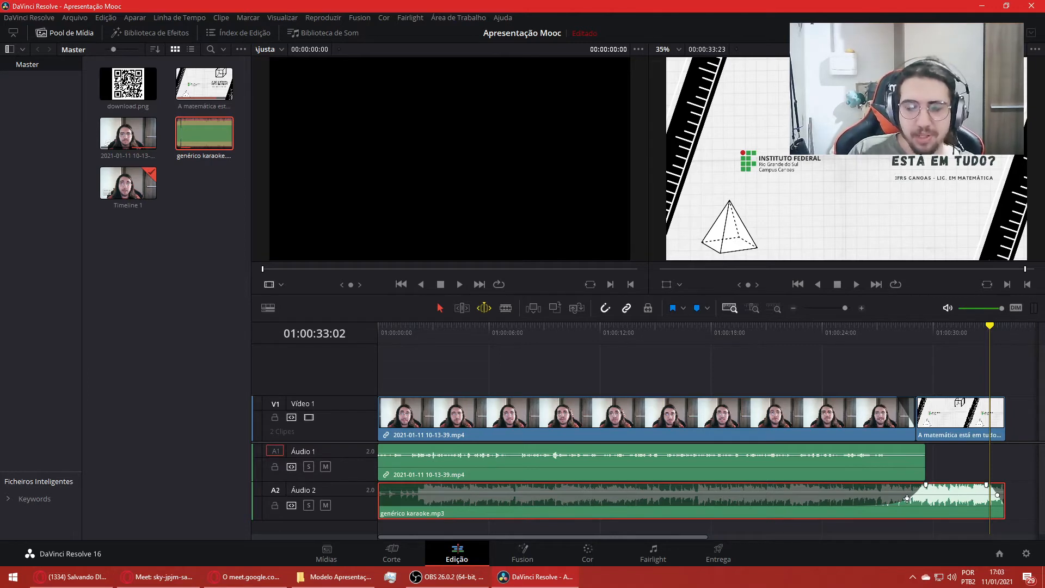
drag(908, 499, 379, 490)
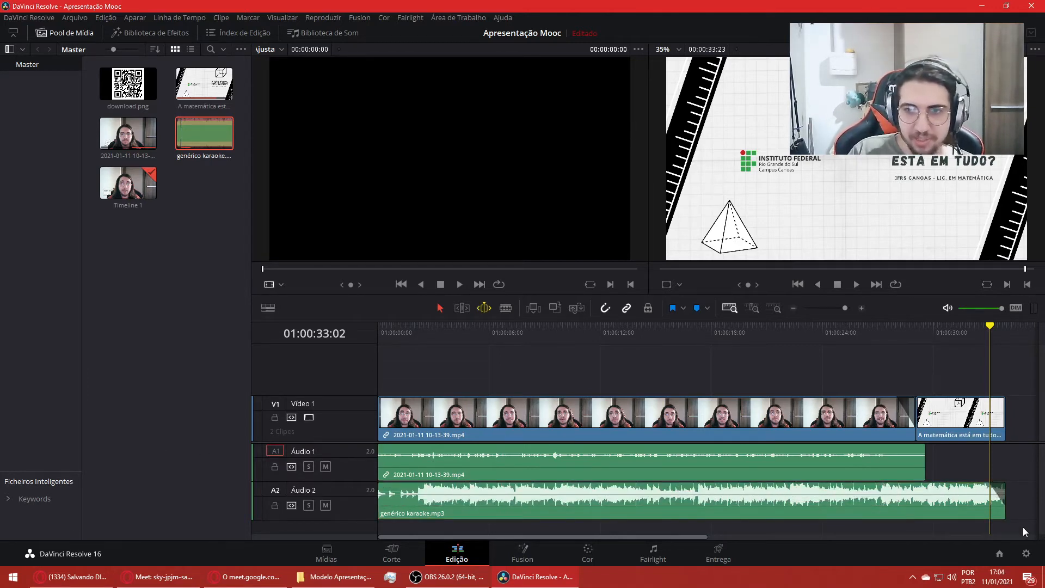
click(937, 492)
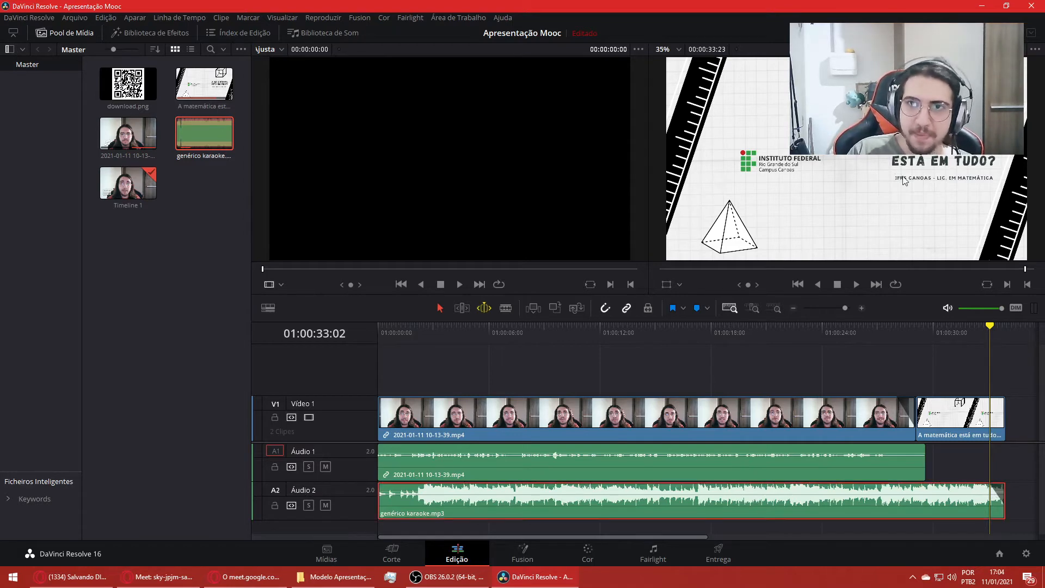
- Show the mixer and lower the Áudio 2 level to -4.3, then deselect the music clip
click(893, 32)
key(shift+z)
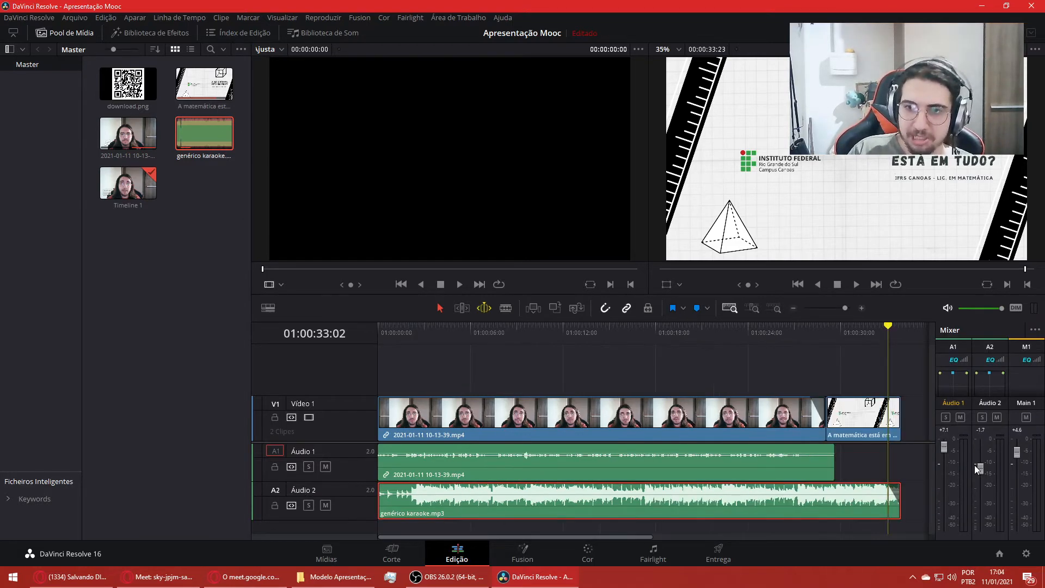
drag(980, 468, 982, 478)
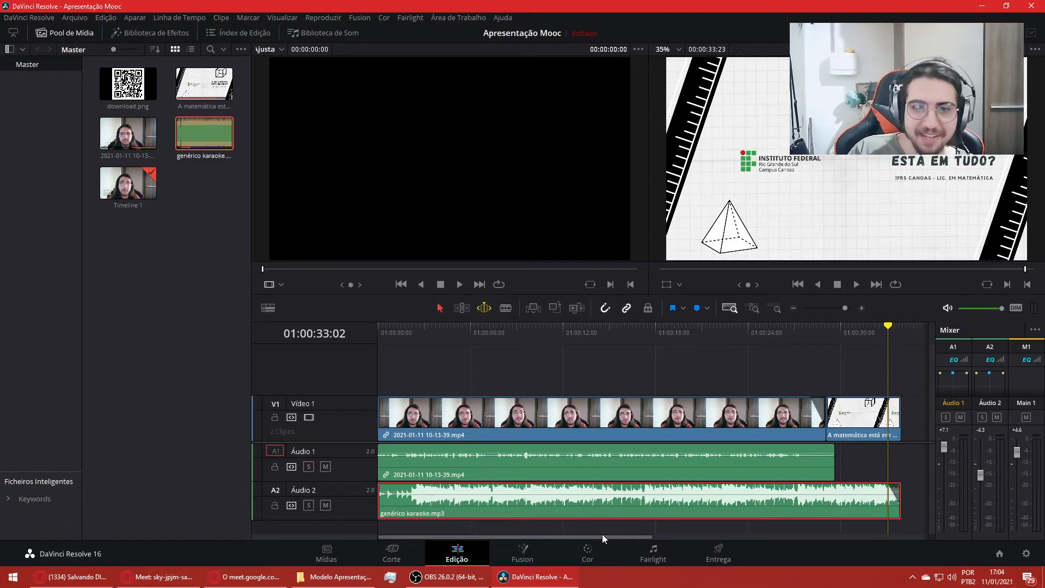
click(637, 529)
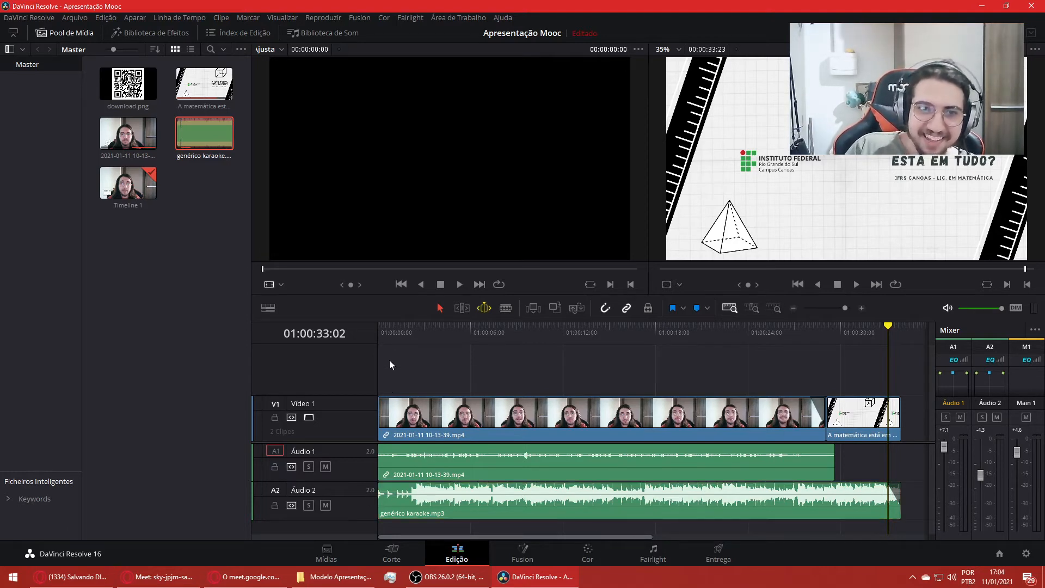
- Play the timeline from the start and lower the Áudio 2 track level to -19, stopping playback once it is set
click(379, 337)
click(856, 283)
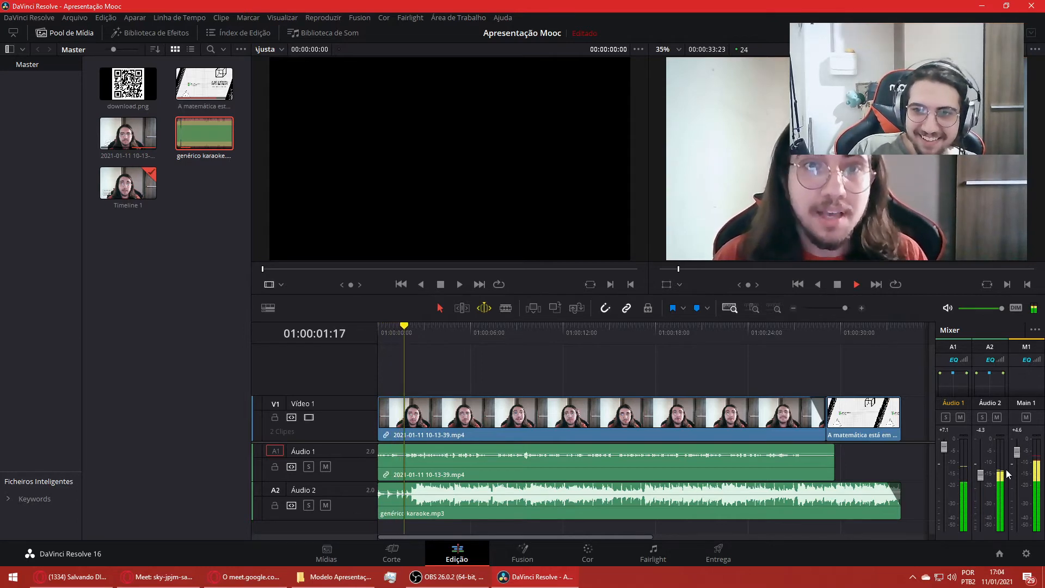
mouse_move(980, 479)
mouse_down()
mouse_move(978, 511)
mouse_move(978, 500)
mouse_up()
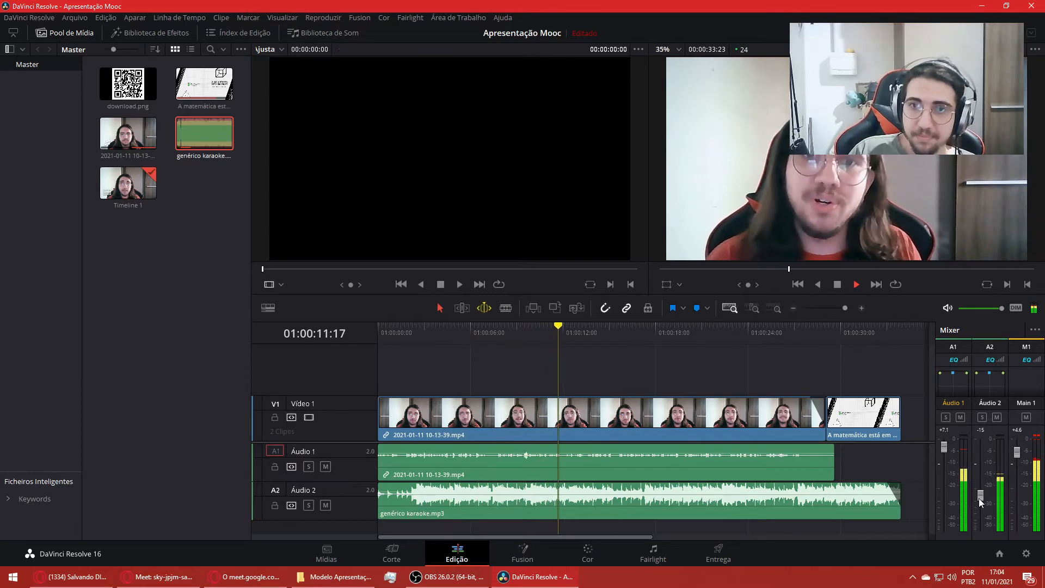
drag(980, 498, 980, 499)
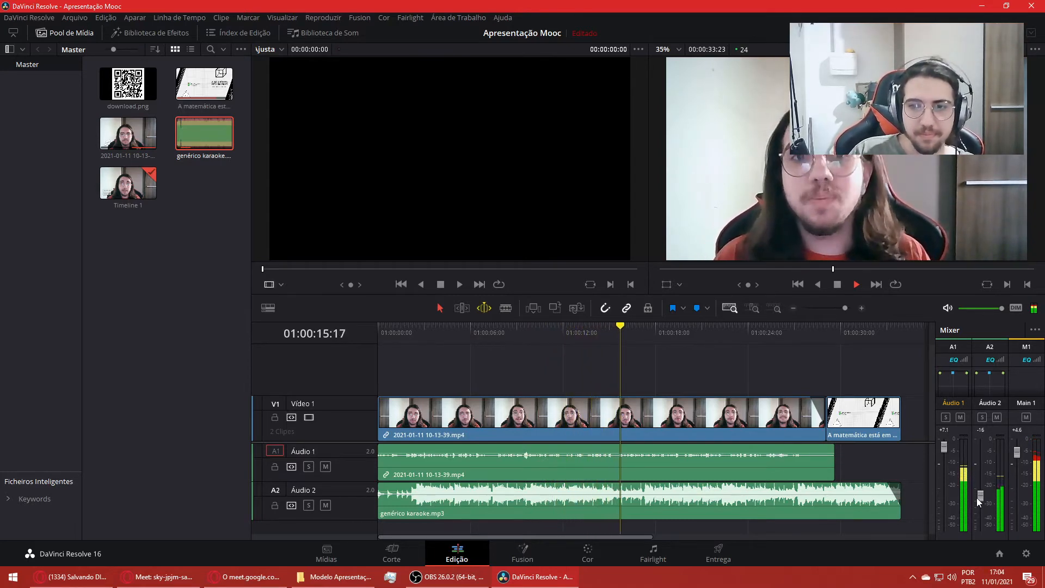
drag(982, 499, 975, 501)
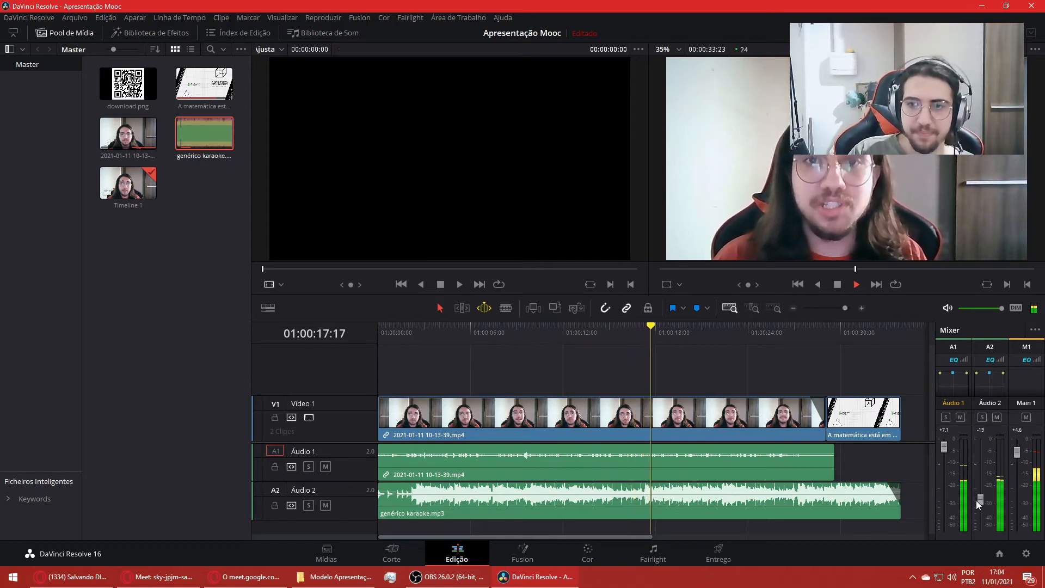
click(836, 285)
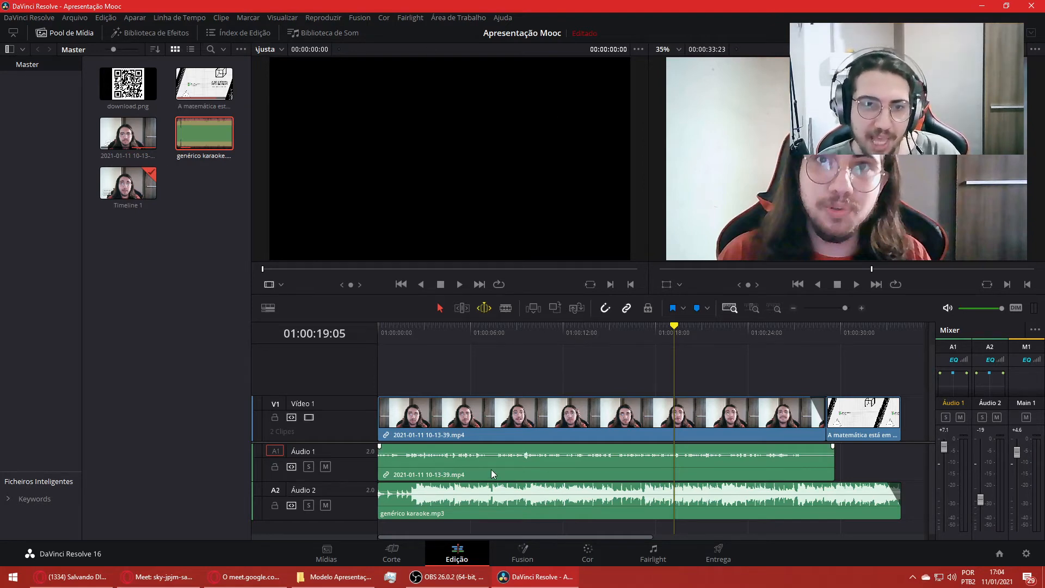
- Set the speed of the genérico karaoke.mp3 clip to 200% and play back part of the timeline to hear it
right_click(508, 422)
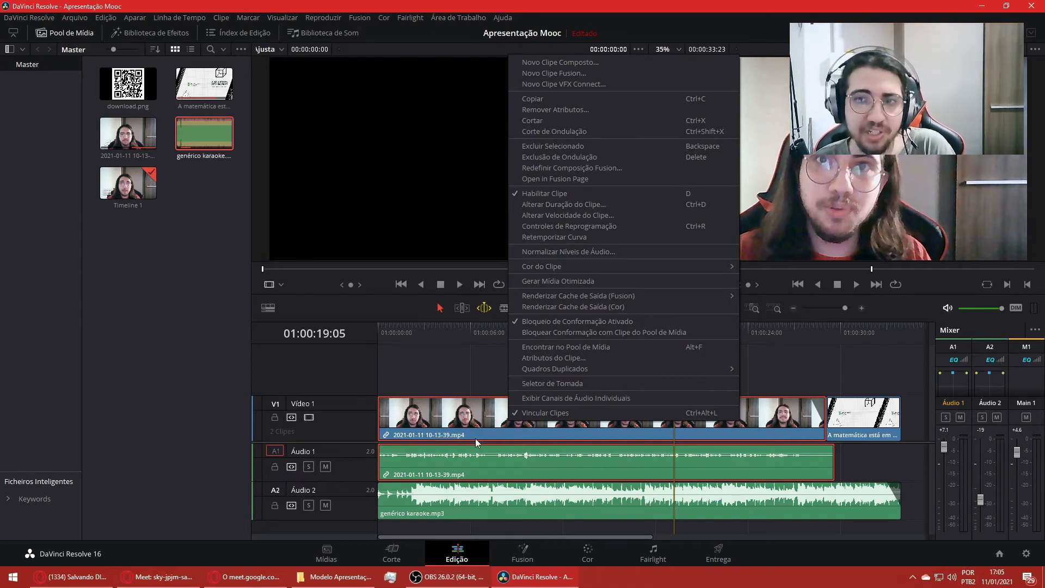
click(459, 433)
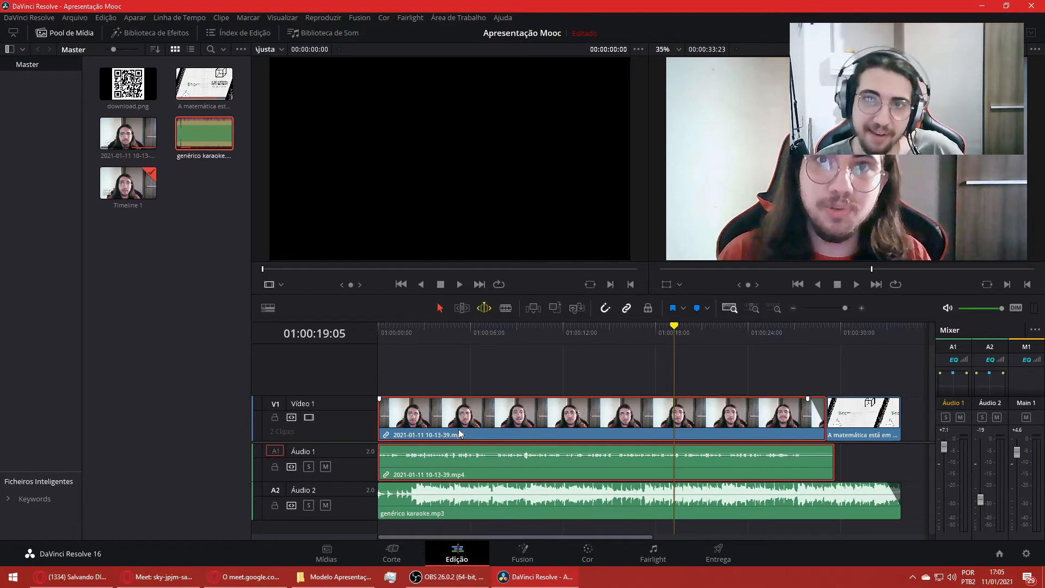
click(443, 505)
right_click(443, 505)
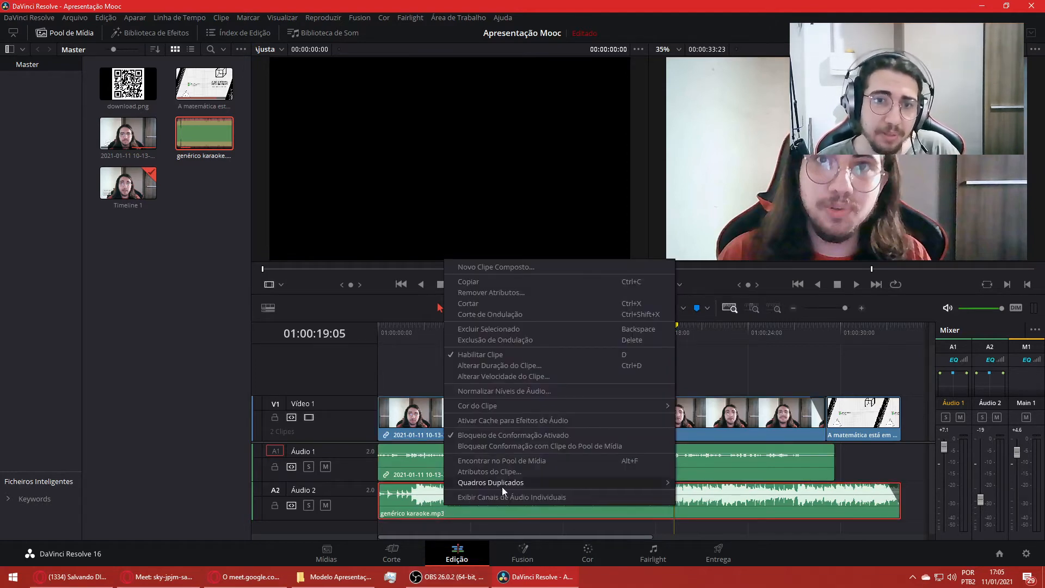
click(517, 377)
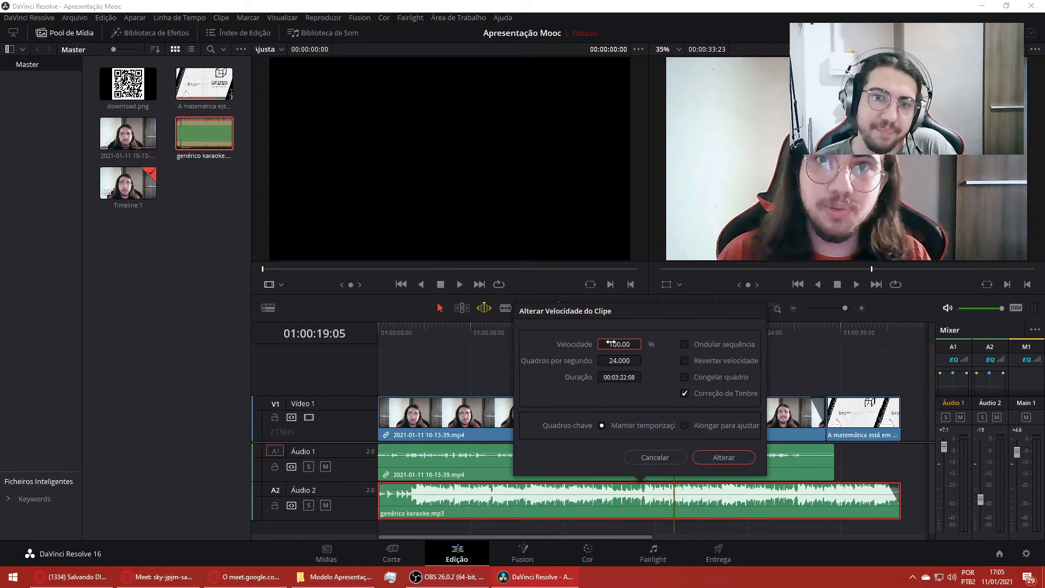
drag(611, 343, 644, 344)
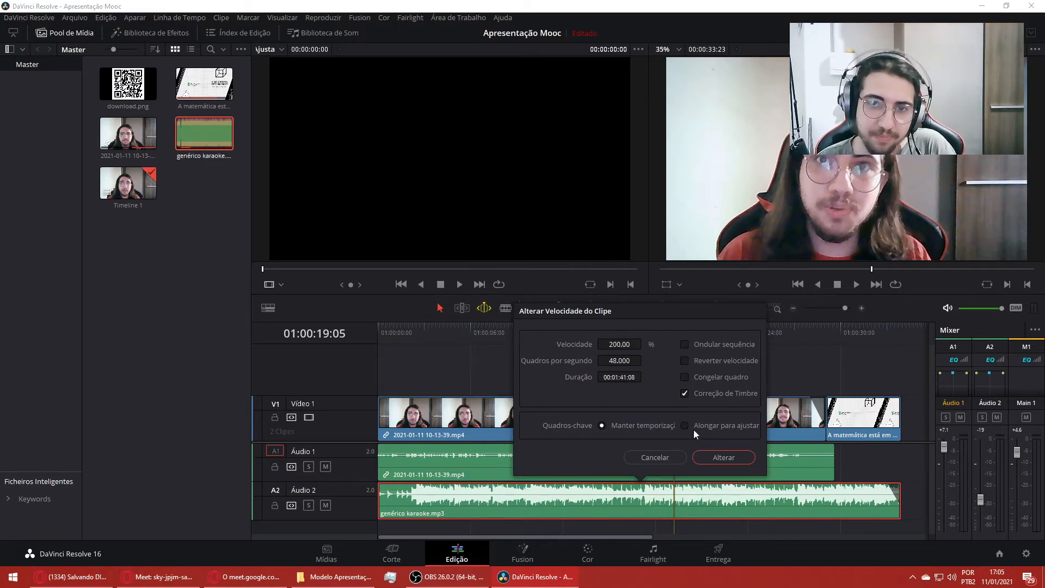
click(733, 457)
click(430, 330)
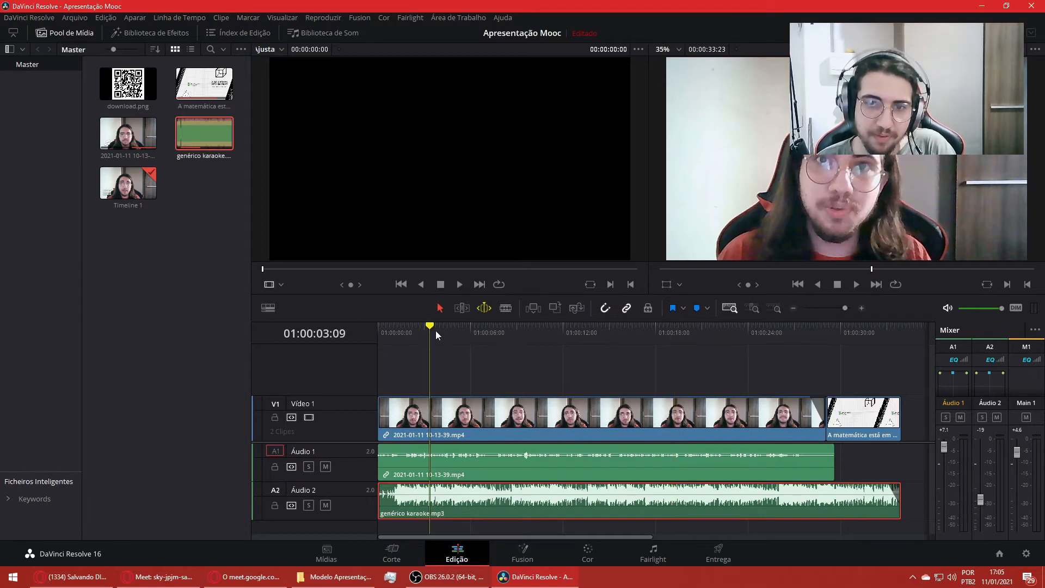
click(857, 285)
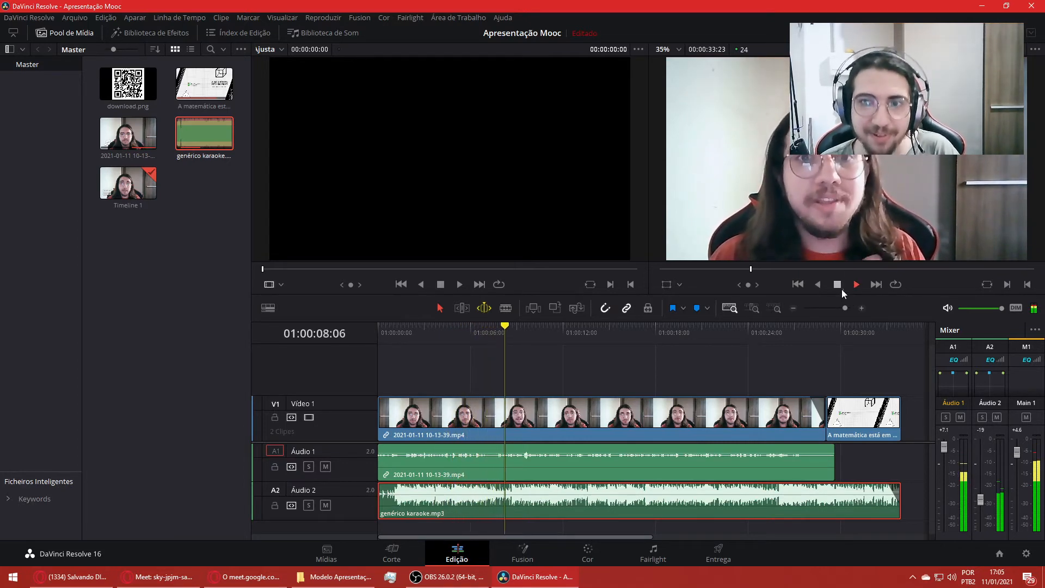
click(840, 288)
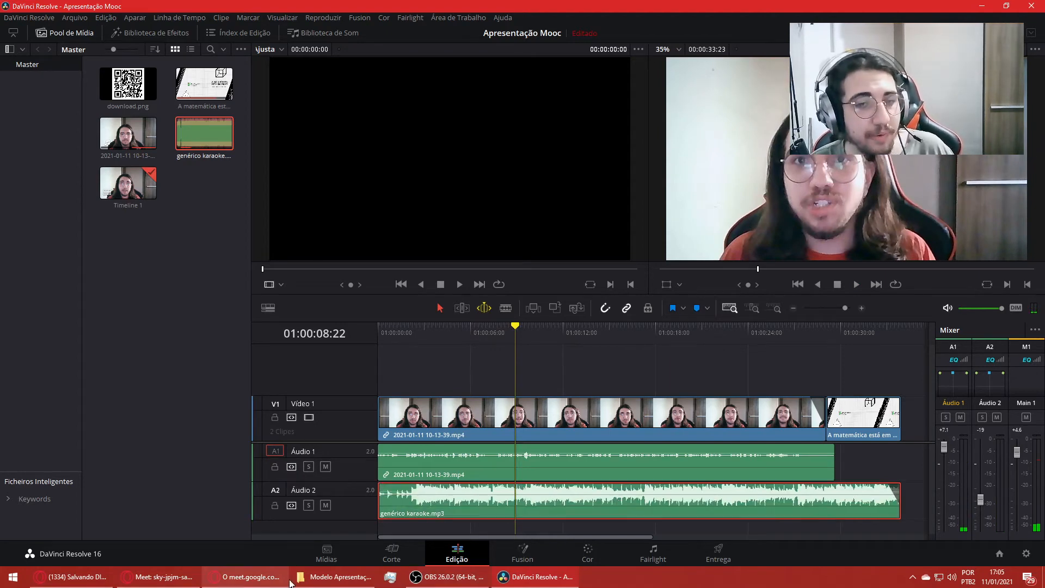
- Play the first seconds of the timeline from 01:00:00:00 to hear the music at normal speed
click(381, 333)
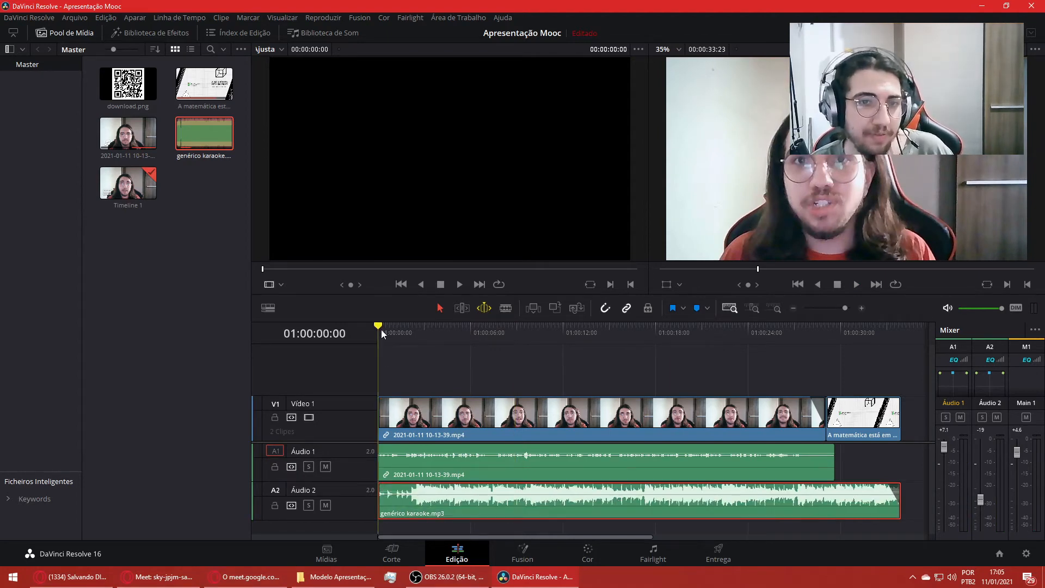
click(856, 285)
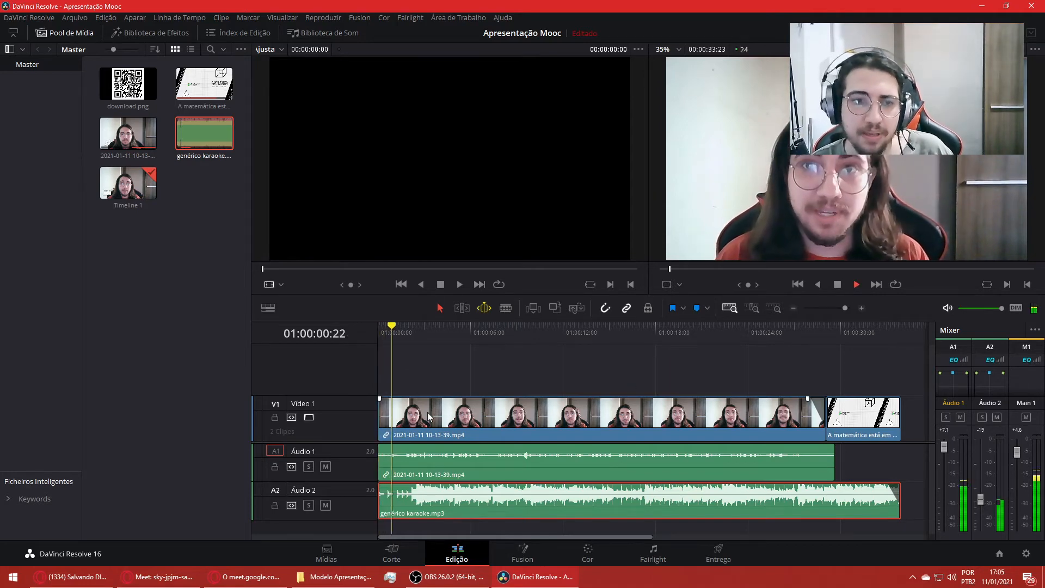
click(837, 286)
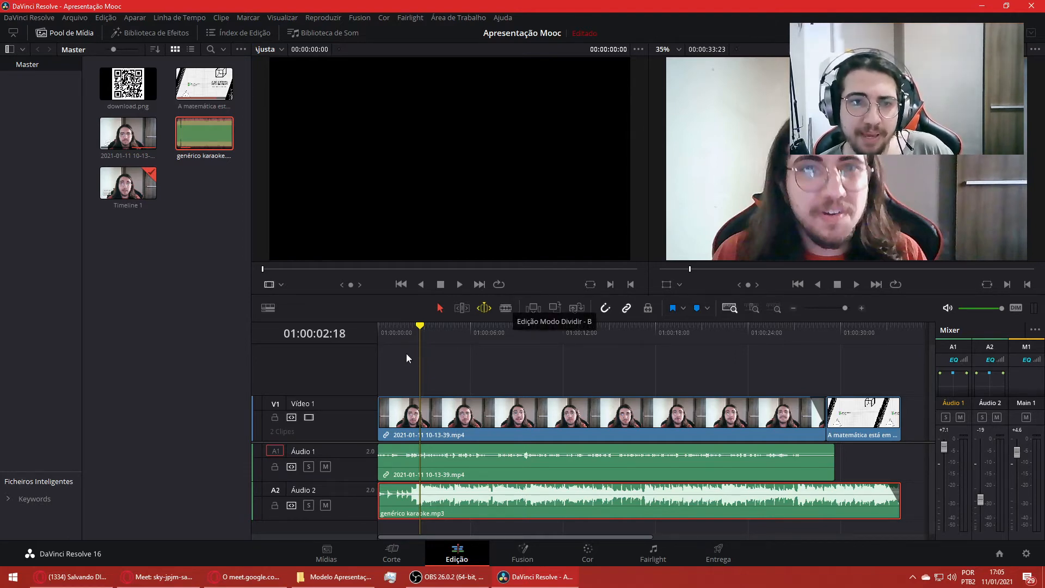
drag(445, 328, 661, 328)
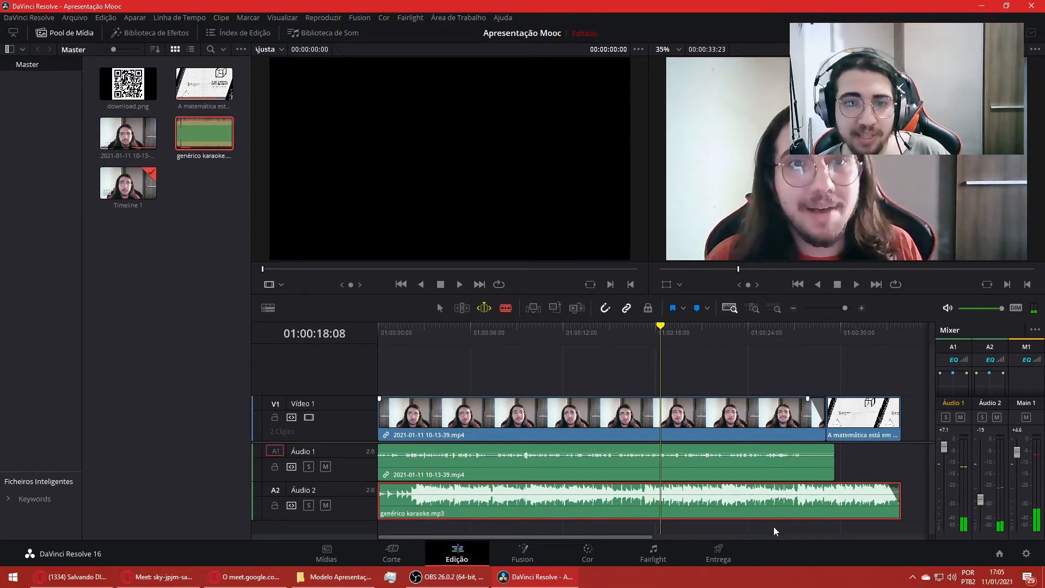
key(b)
click(661, 427)
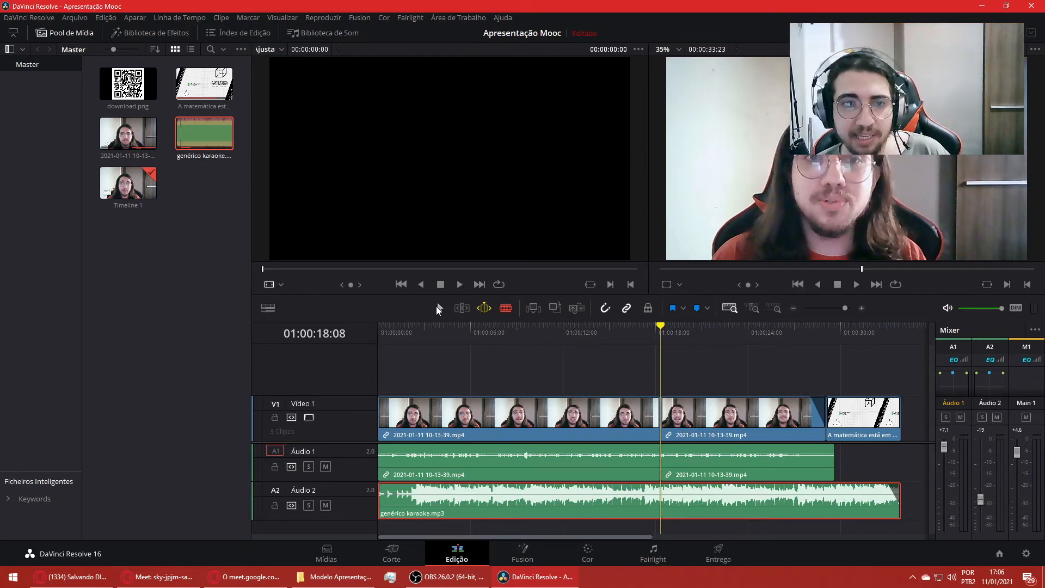
key(ctrl+z)
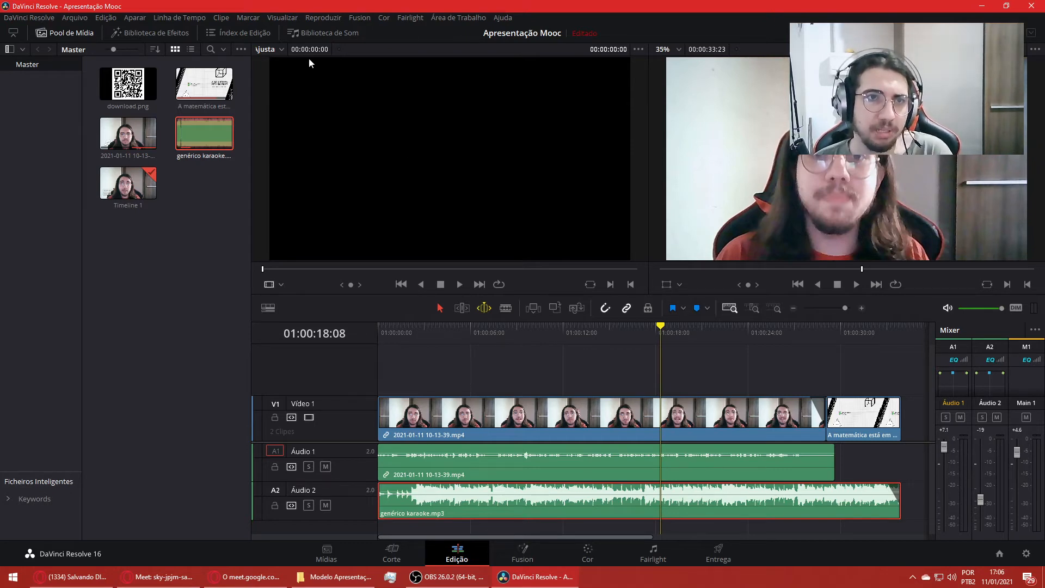
- Open the effects library and look through the available video transitions, including the dissolve, iris, movement and shape groups
click(157, 33)
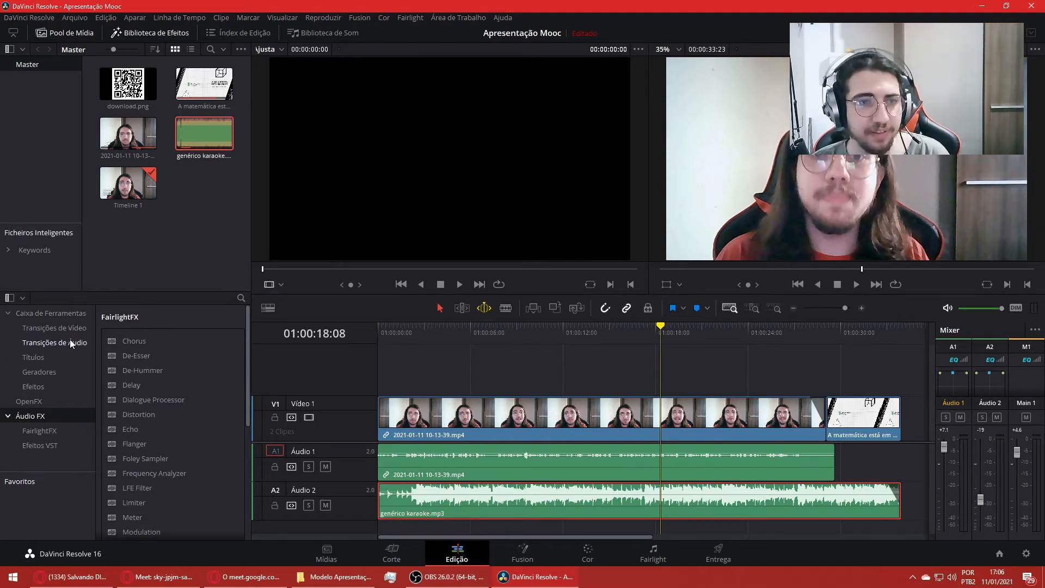
click(174, 33)
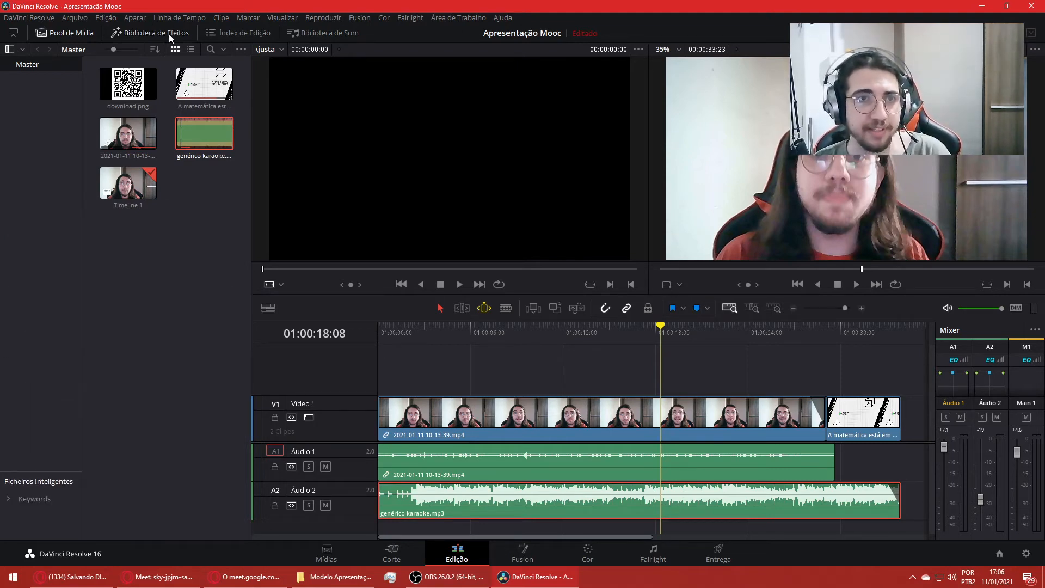
click(175, 32)
click(123, 158)
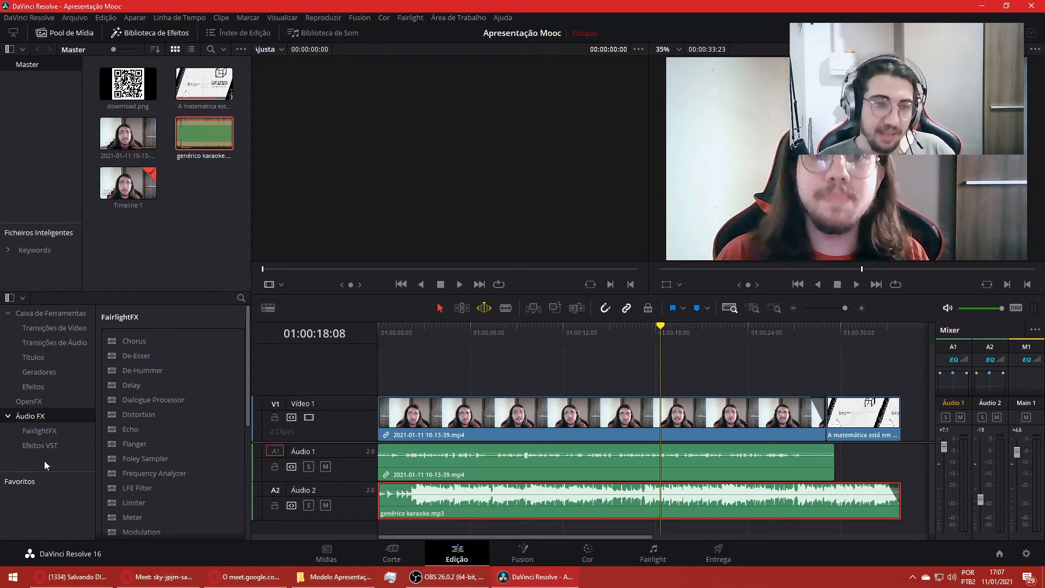
click(62, 334)
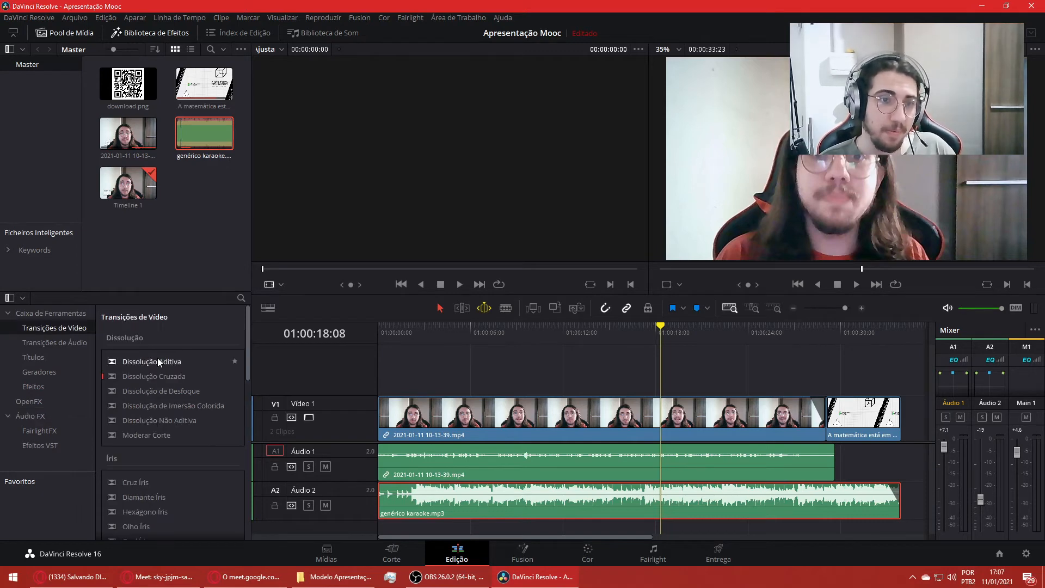
scroll(163, 396, down, 3)
scroll(163, 414, down, 8)
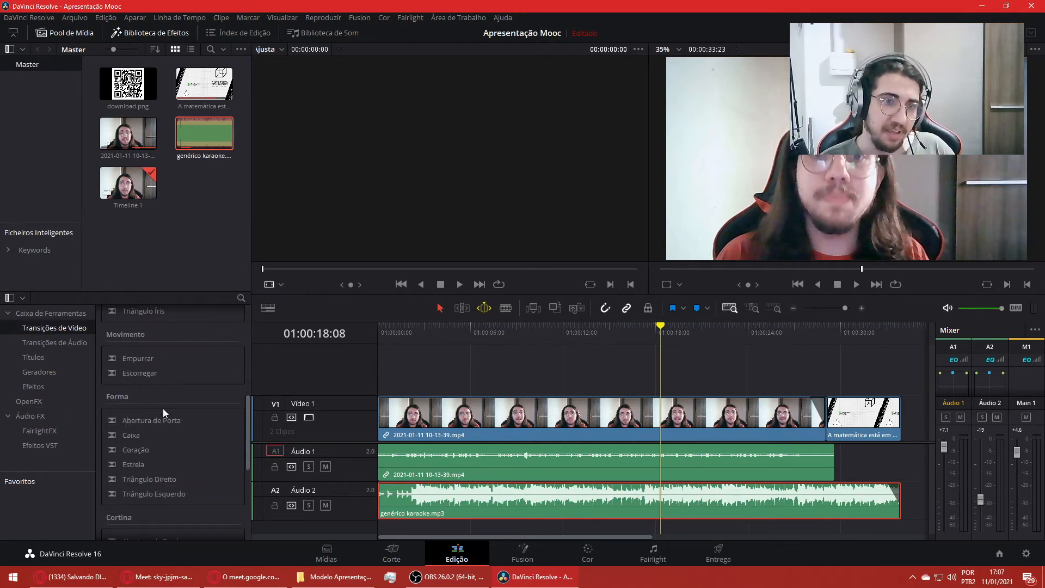
scroll(160, 392, up, 10)
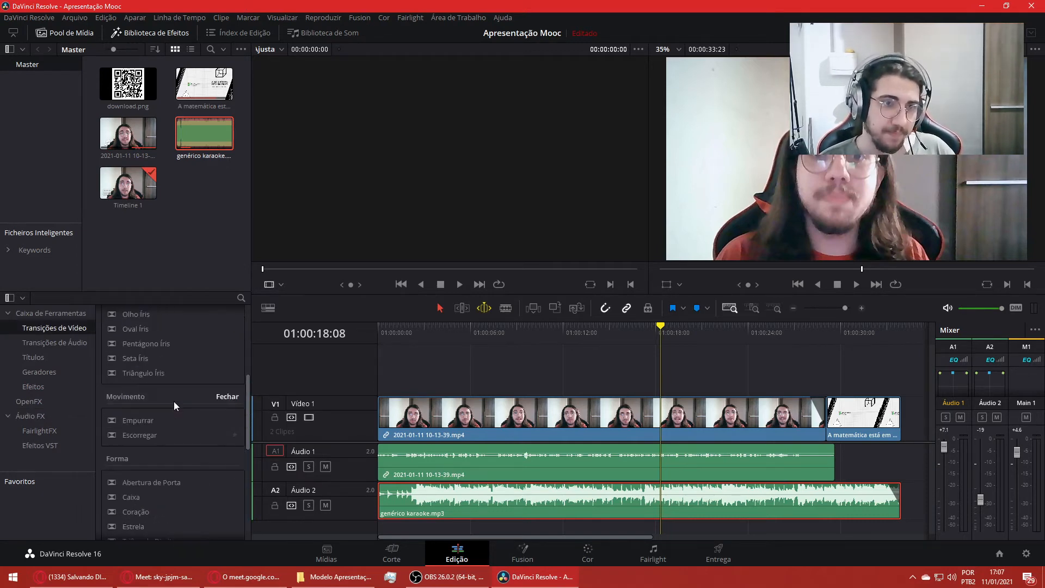
- Try to add the Dissolução Aditiva transition at the start of the title clip on Vídeo 1
click(155, 362)
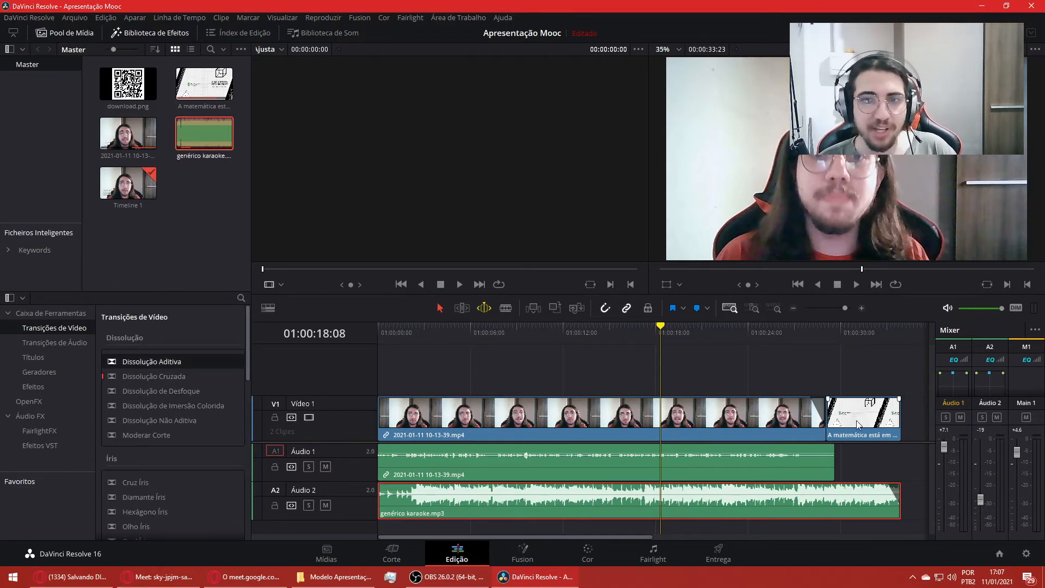
click(831, 436)
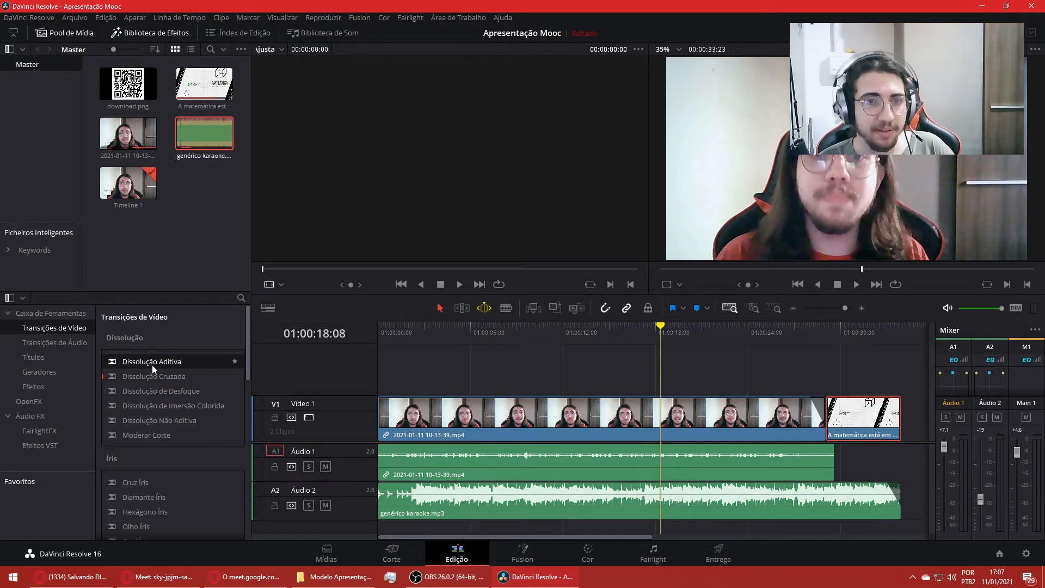
mouse_move(154, 369)
mouse_down()
mouse_move(222, 370)
mouse_move(576, 462)
mouse_move(883, 426)
mouse_move(168, 367)
mouse_up()
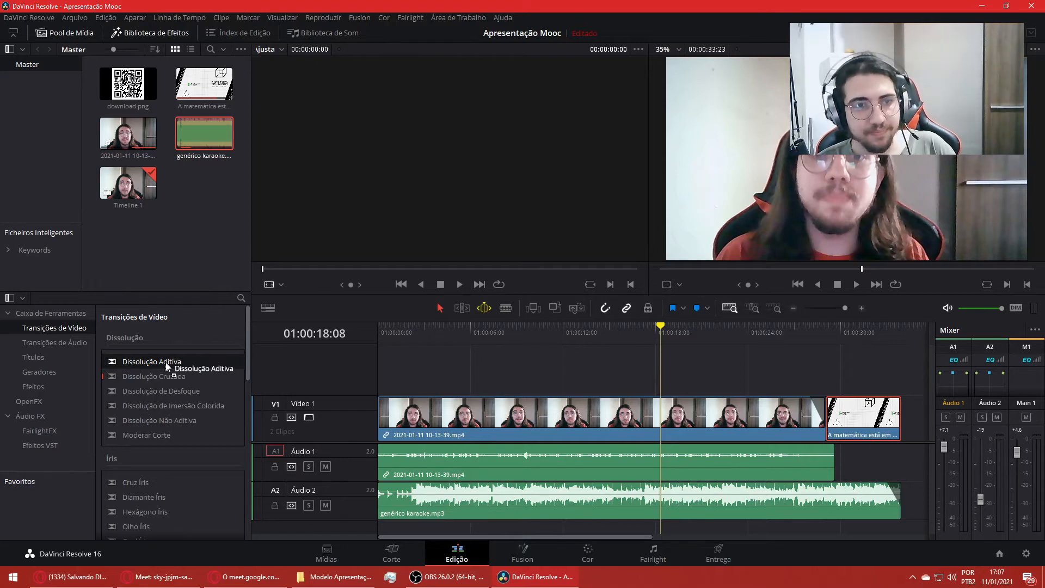
drag(166, 365, 168, 364)
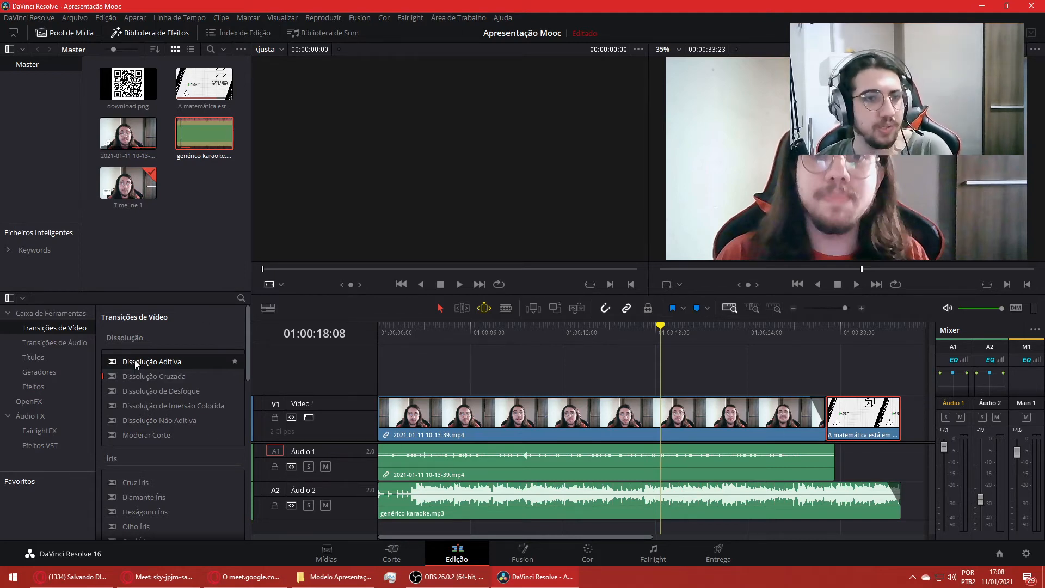
drag(136, 363, 837, 428)
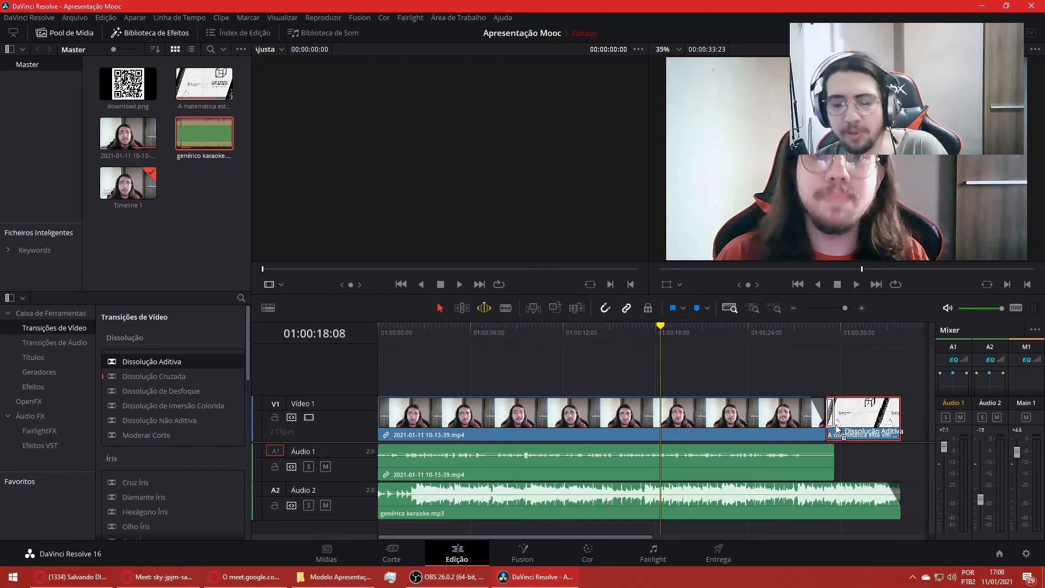
drag(837, 428, 836, 428)
- Play the timeline from about 01:00:26:20 across the cut to the title clip to check the change between clips
click(793, 328)
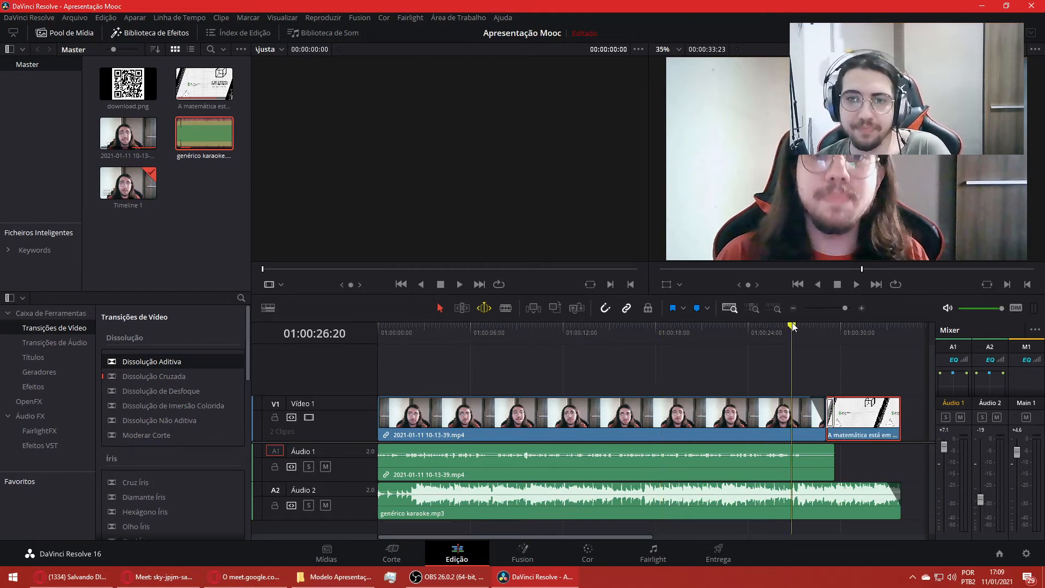
click(856, 285)
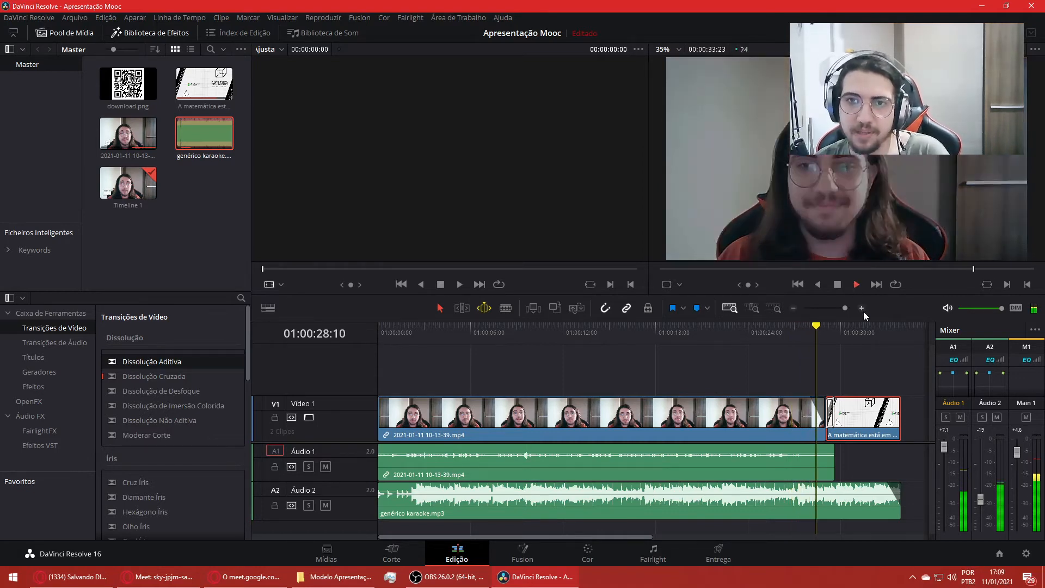
click(856, 284)
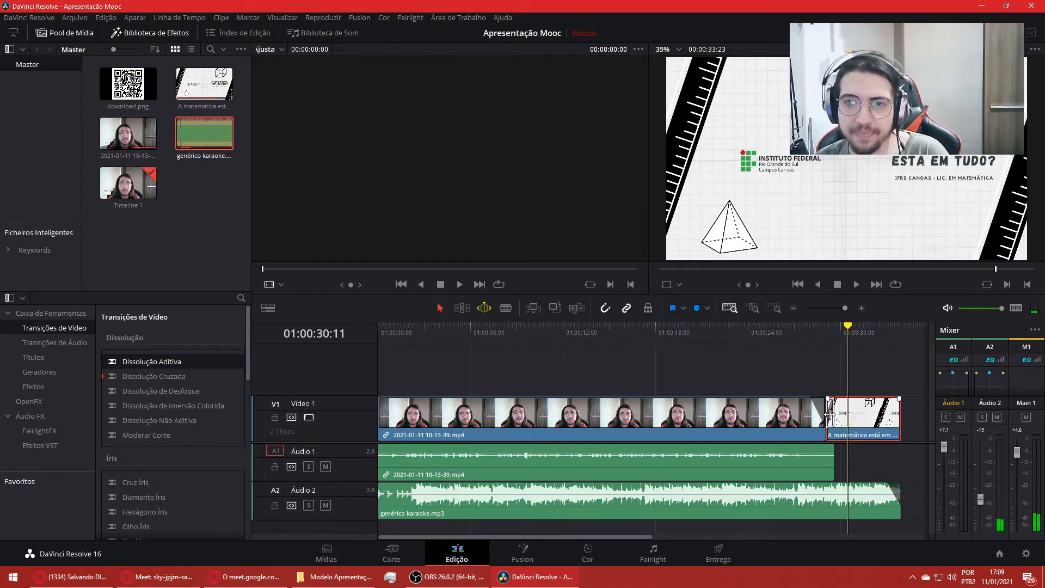
click(178, 380)
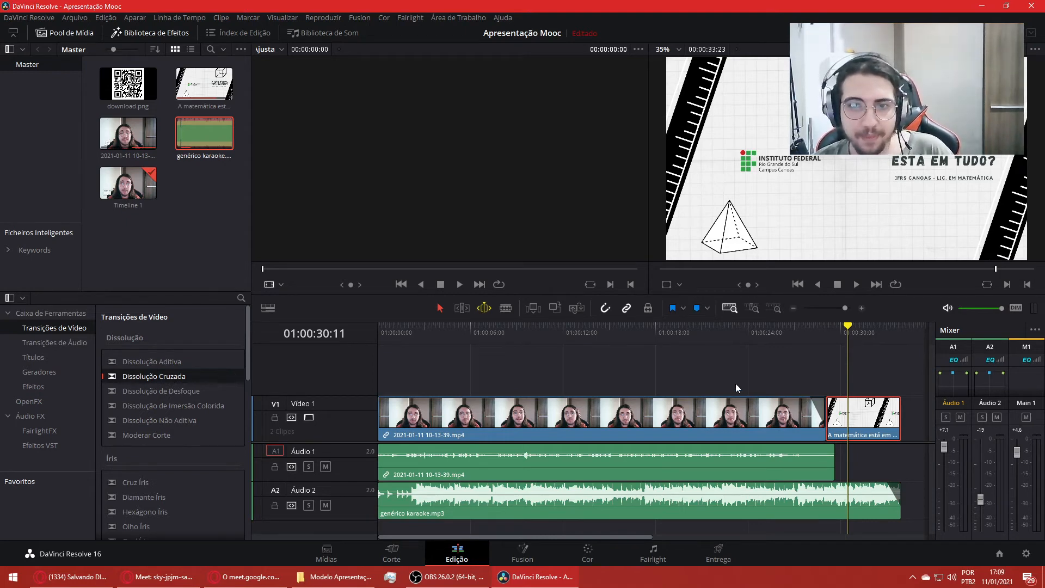
click(823, 419)
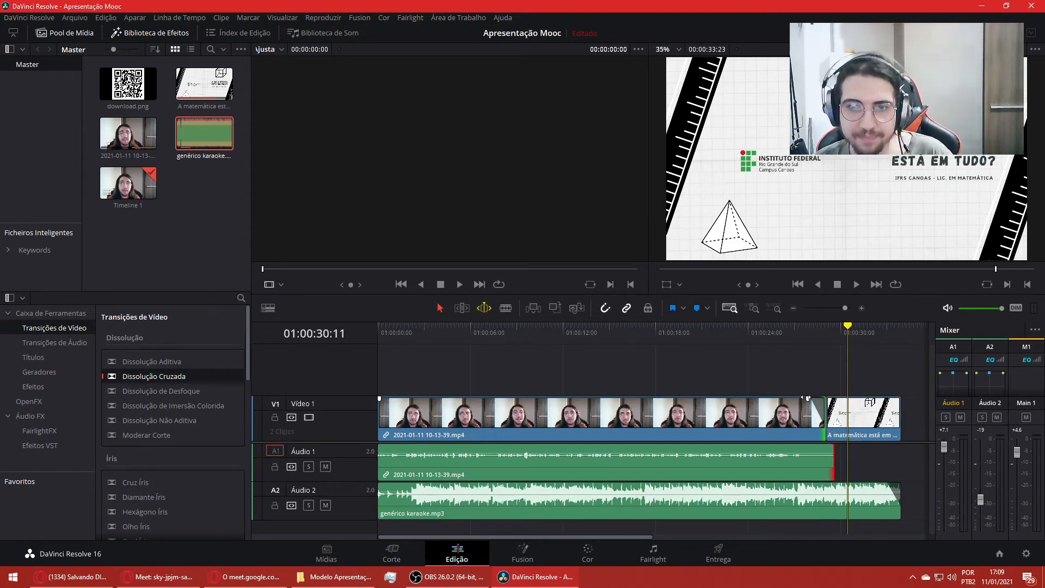
drag(807, 399, 854, 402)
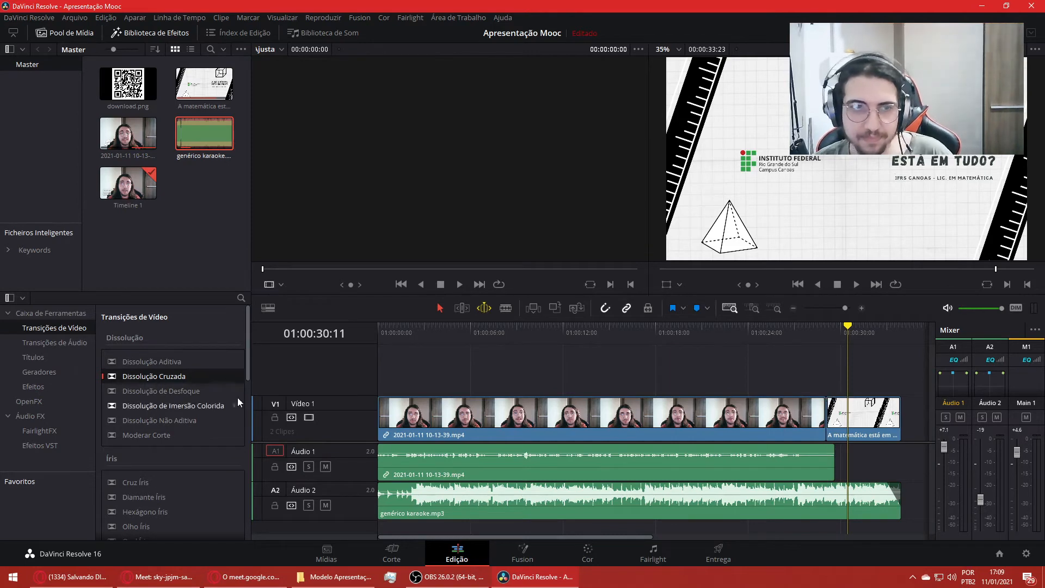
- Try the Dissolução Cruzada transition at the cut to the title clip and play it from 01:00:27:22
click(169, 362)
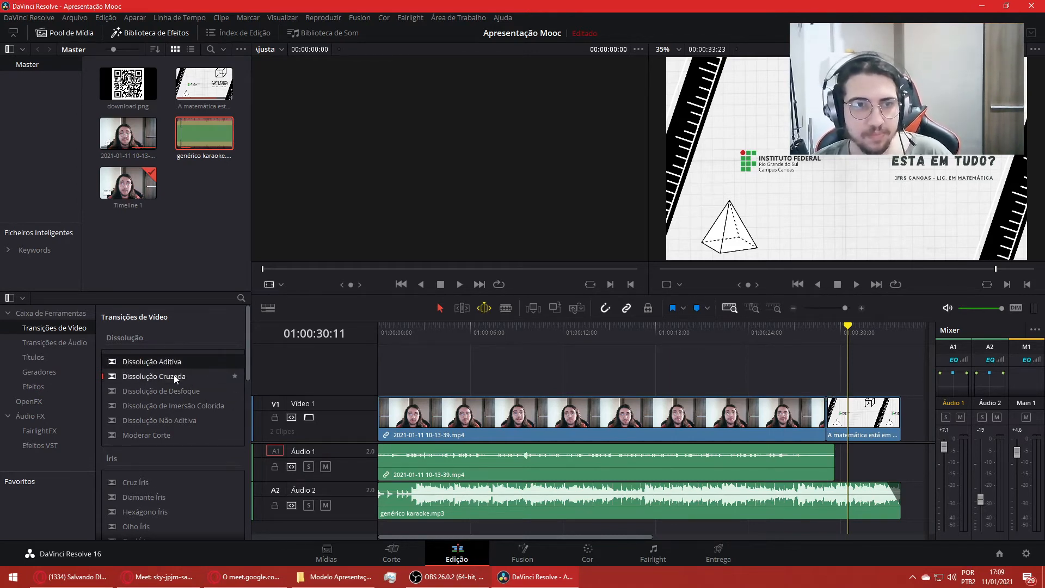
click(182, 390)
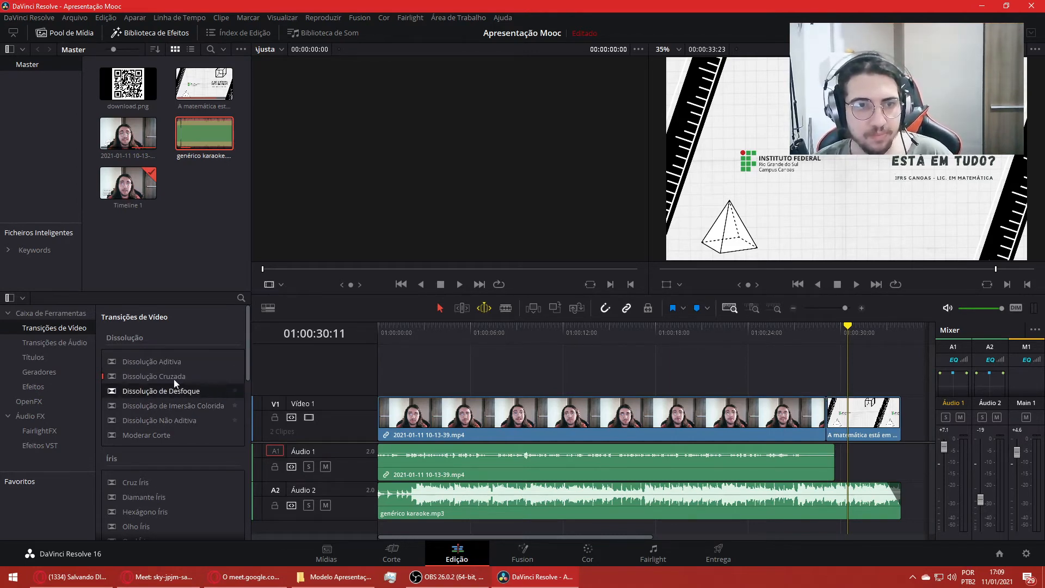
drag(174, 376, 801, 422)
click(781, 328)
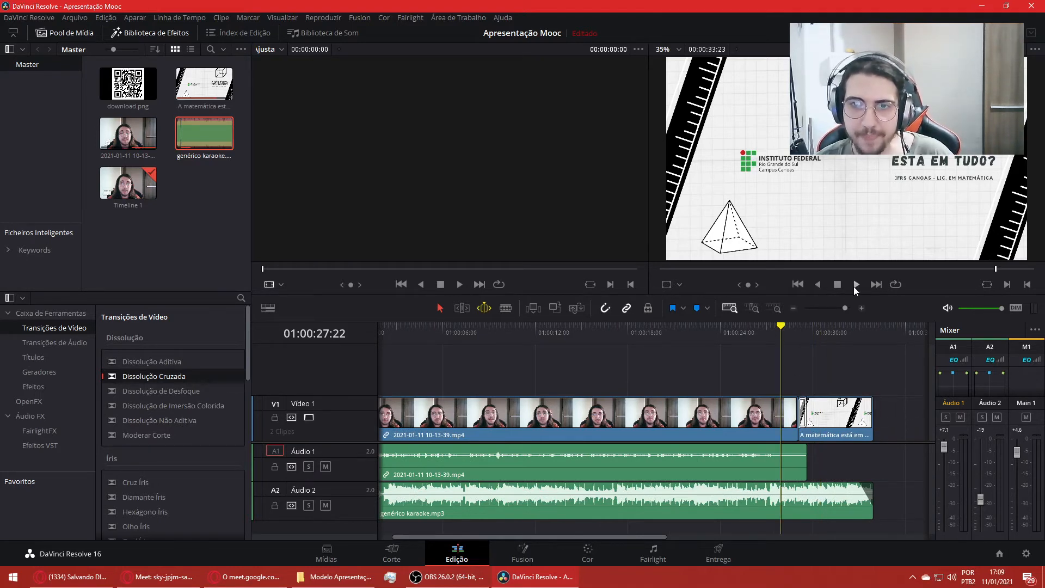
click(854, 285)
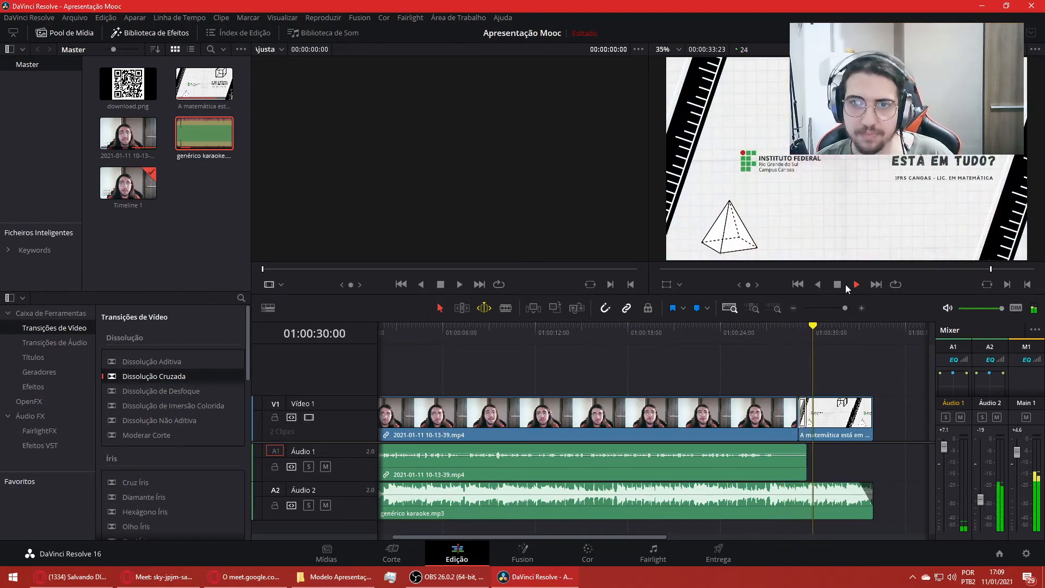
click(838, 285)
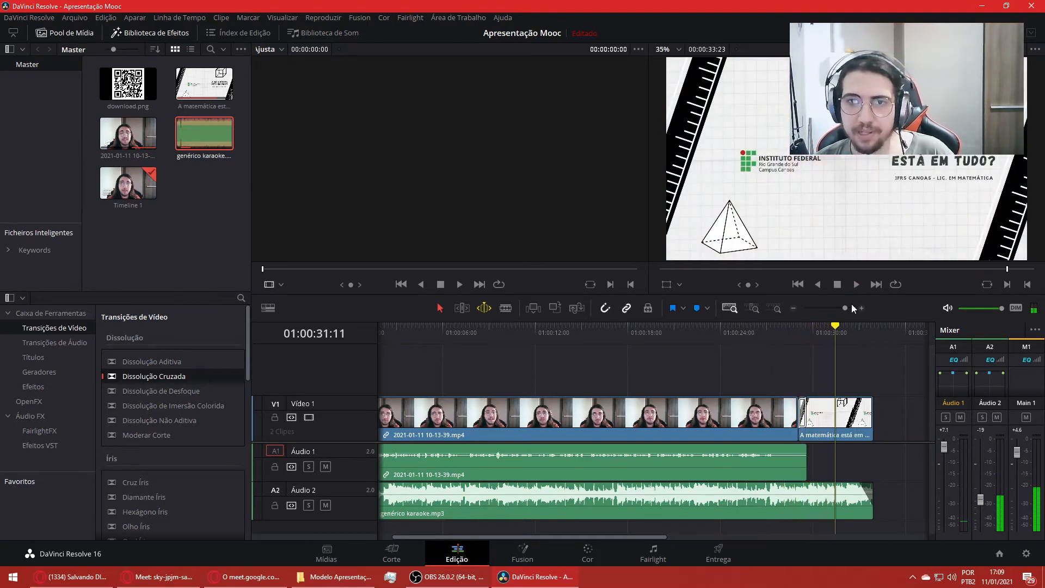
- Try the Dissolução de Desfoque transition at the start of the title clip and play it from 01:00:25:21
drag(154, 376, 220, 383)
click(828, 415)
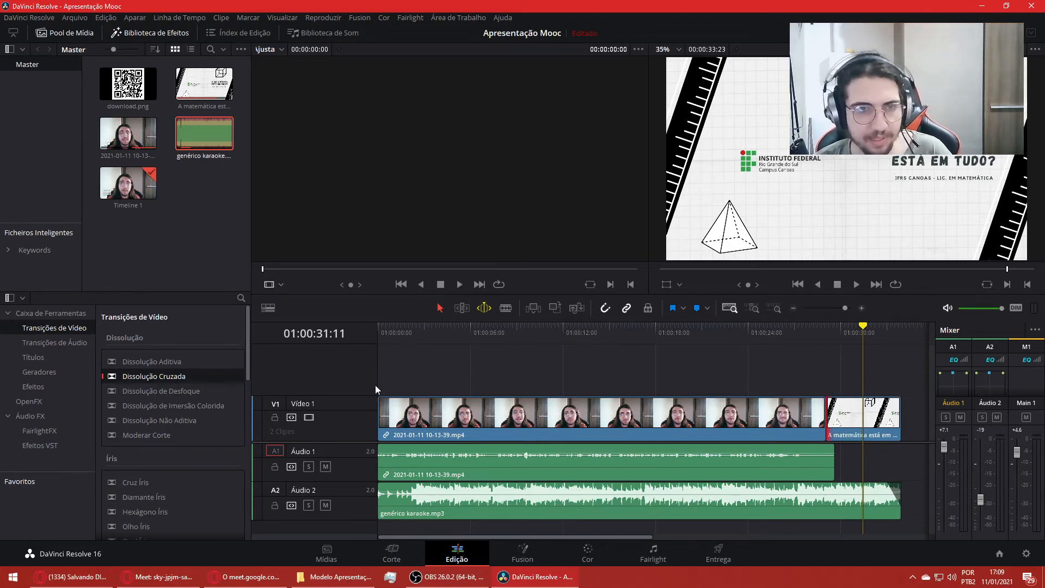
mouse_move(189, 378)
mouse_down()
mouse_move(808, 427)
mouse_move(830, 421)
mouse_move(156, 416)
mouse_move(151, 377)
mouse_move(336, 399)
mouse_move(830, 420)
mouse_up()
click(777, 338)
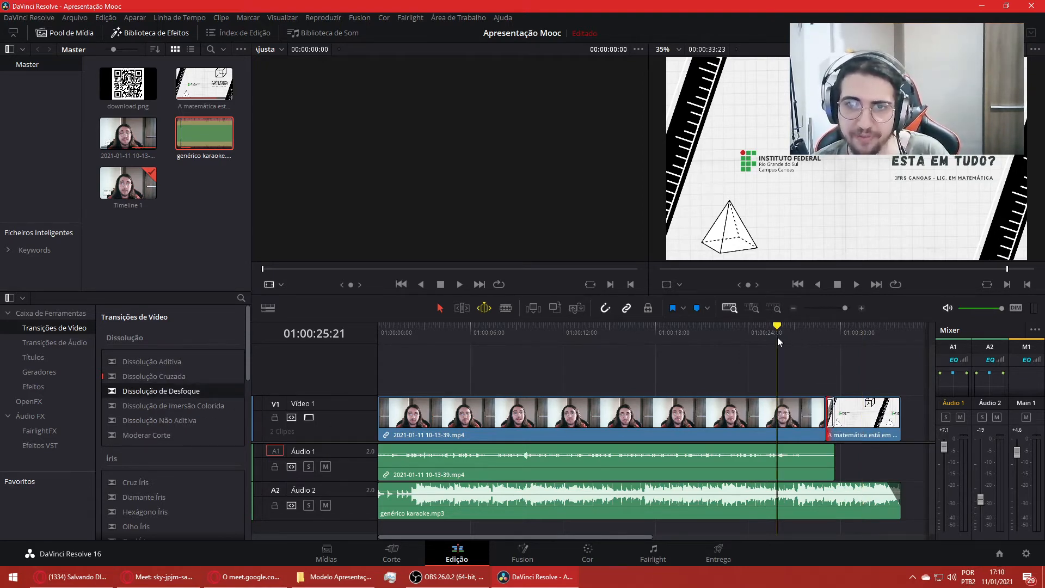
click(856, 284)
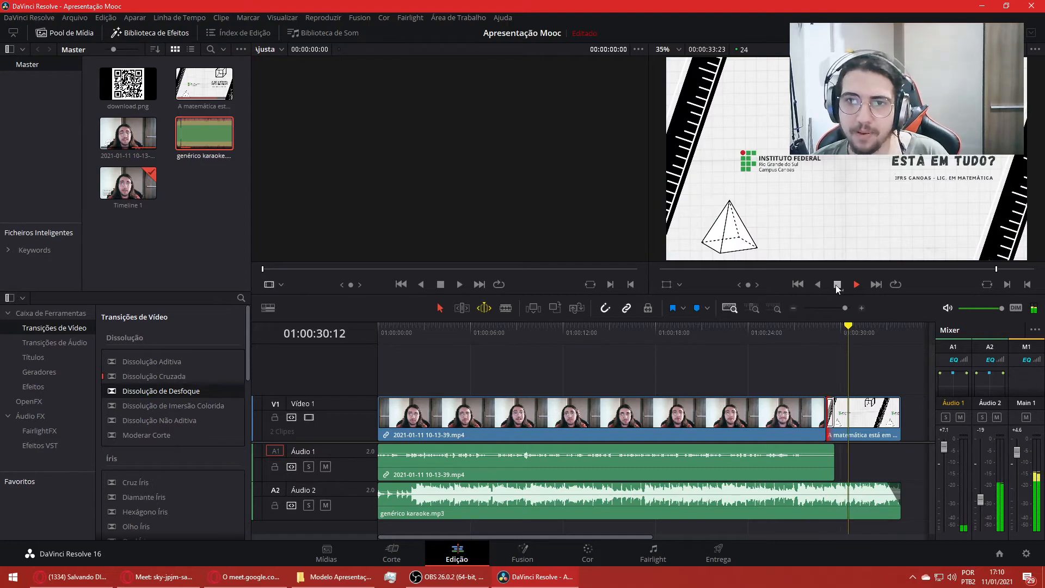
click(837, 284)
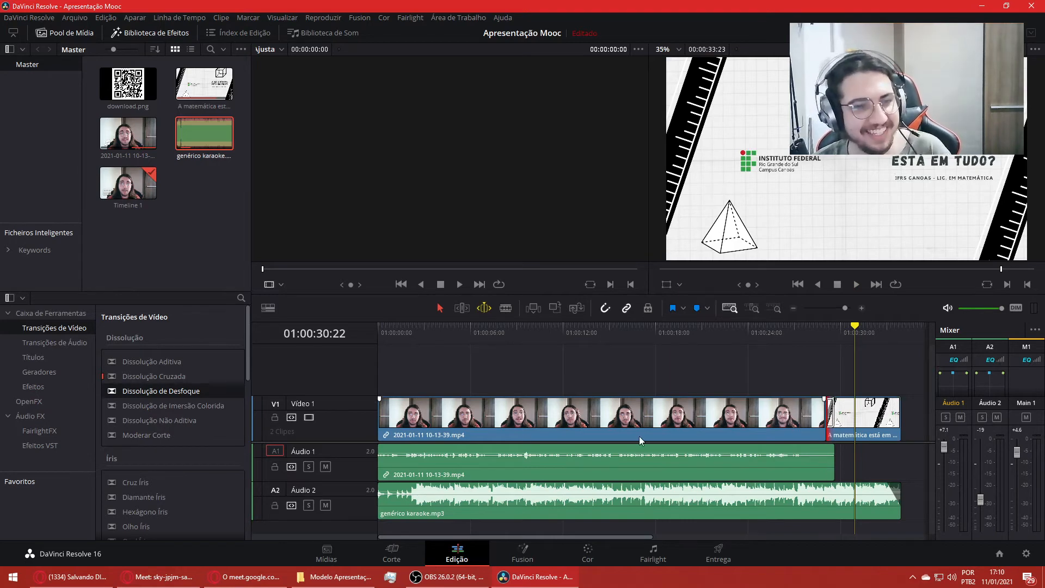
- Try the Dissolução de Imersão Colorida transition at the start of the title clip and play it from about 01:00:25:06
drag(134, 405, 824, 417)
click(806, 336)
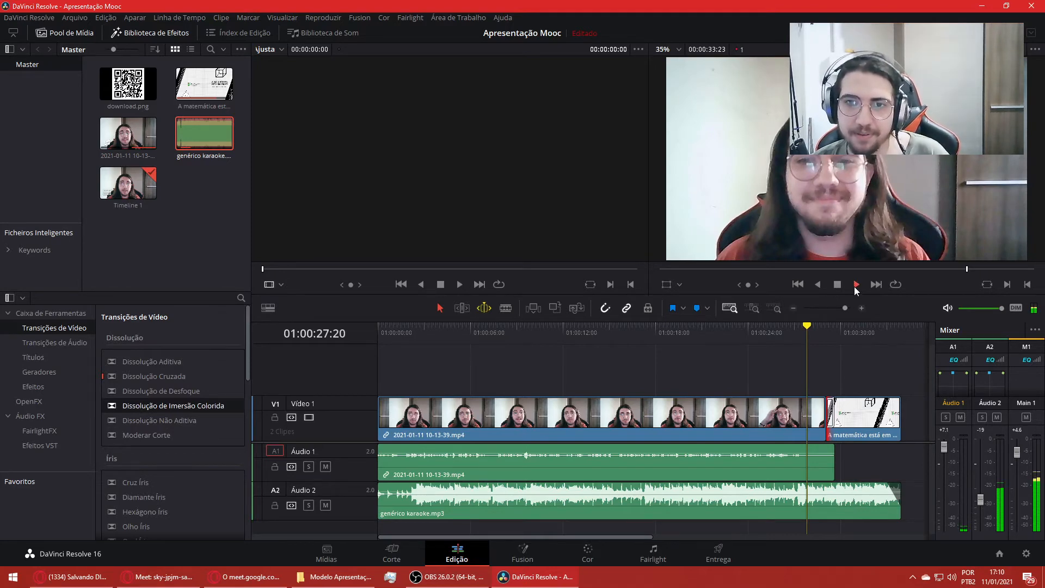
click(768, 333)
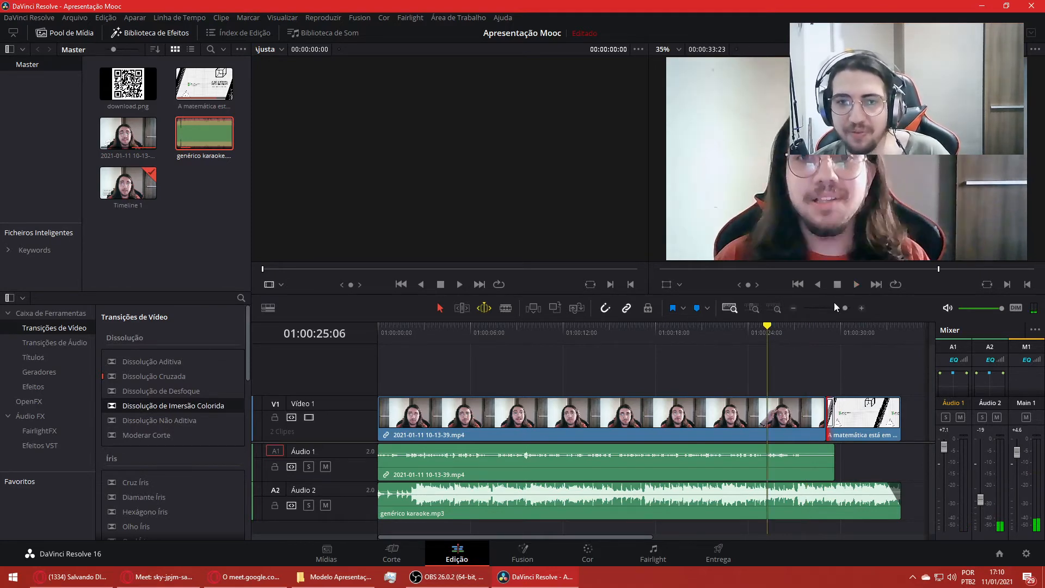
click(855, 284)
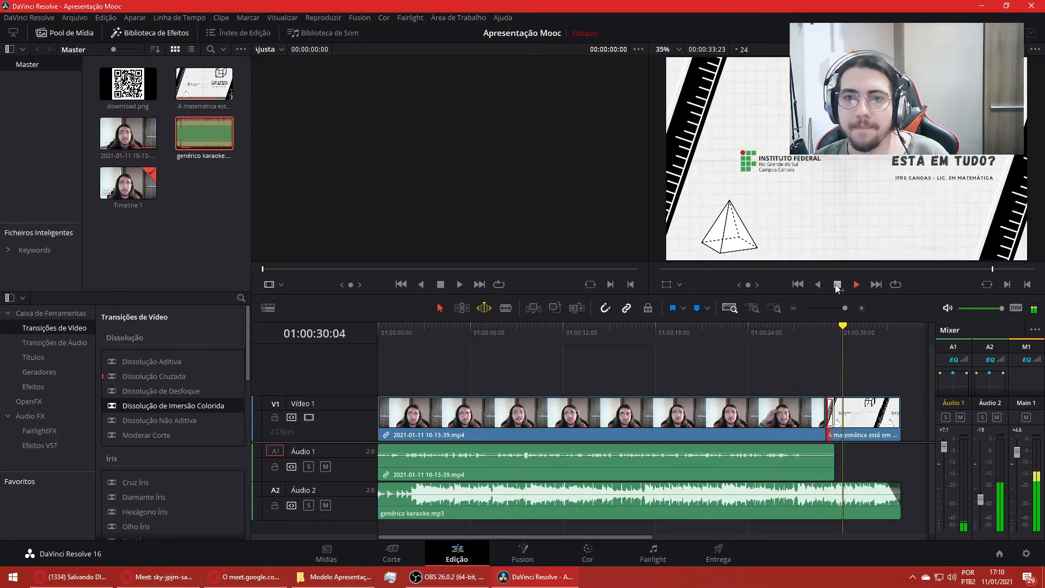
key(space)
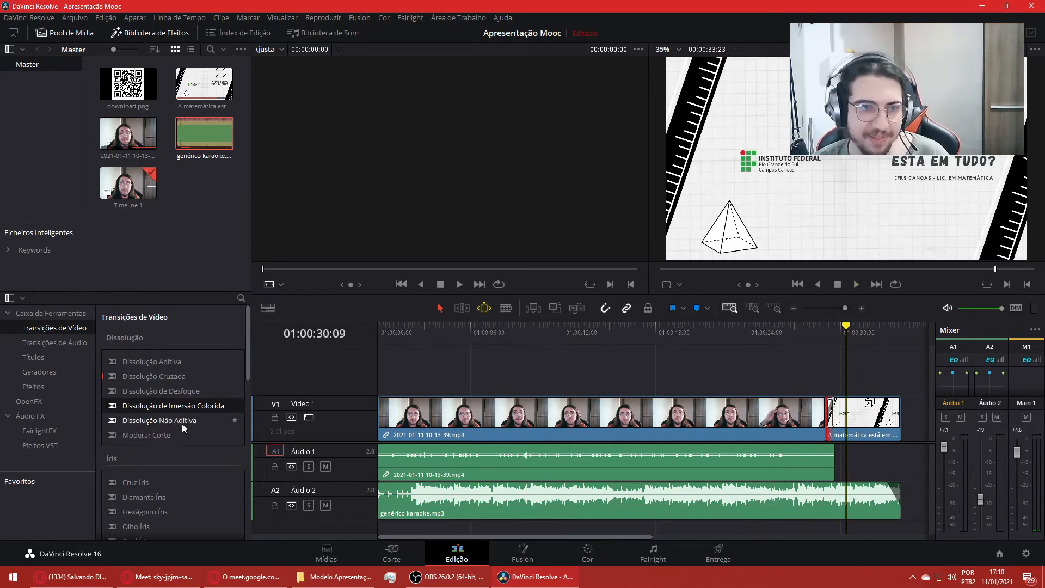
- Try the Dissolução Não Aditiva transition at the start of the title clip and play it from 01:00:28:01
drag(182, 422, 826, 419)
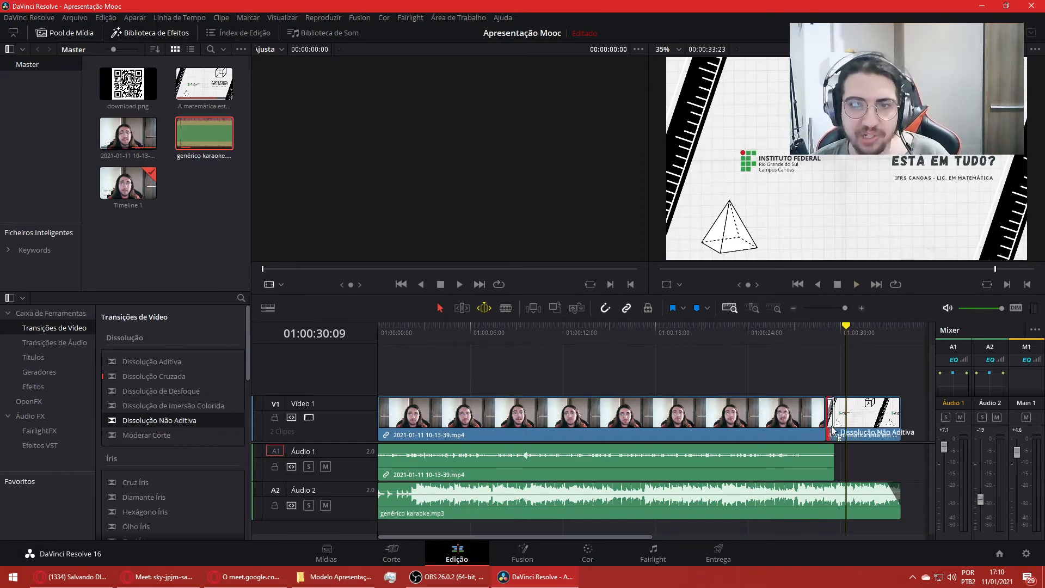
click(811, 329)
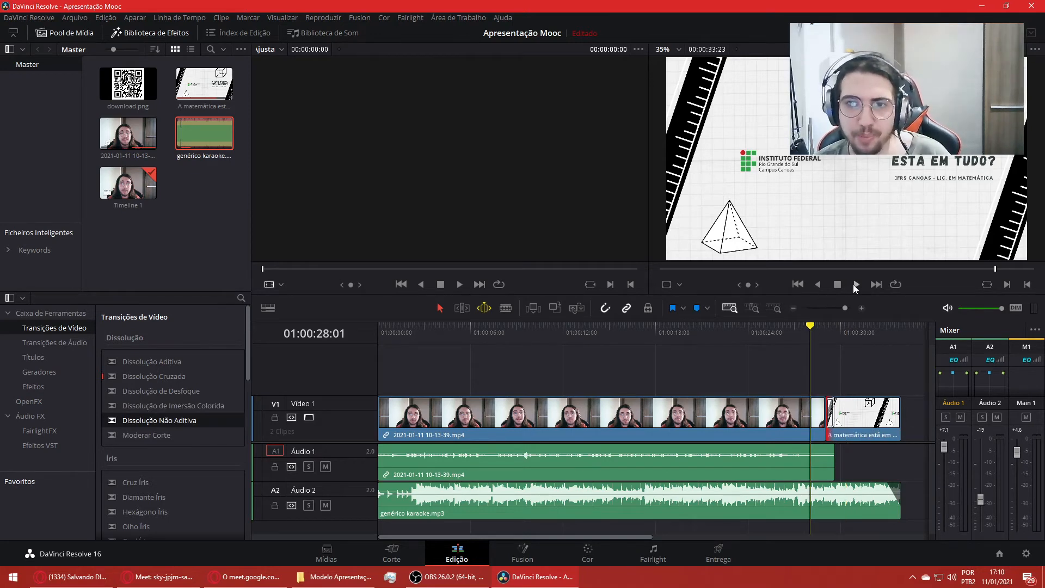
click(856, 285)
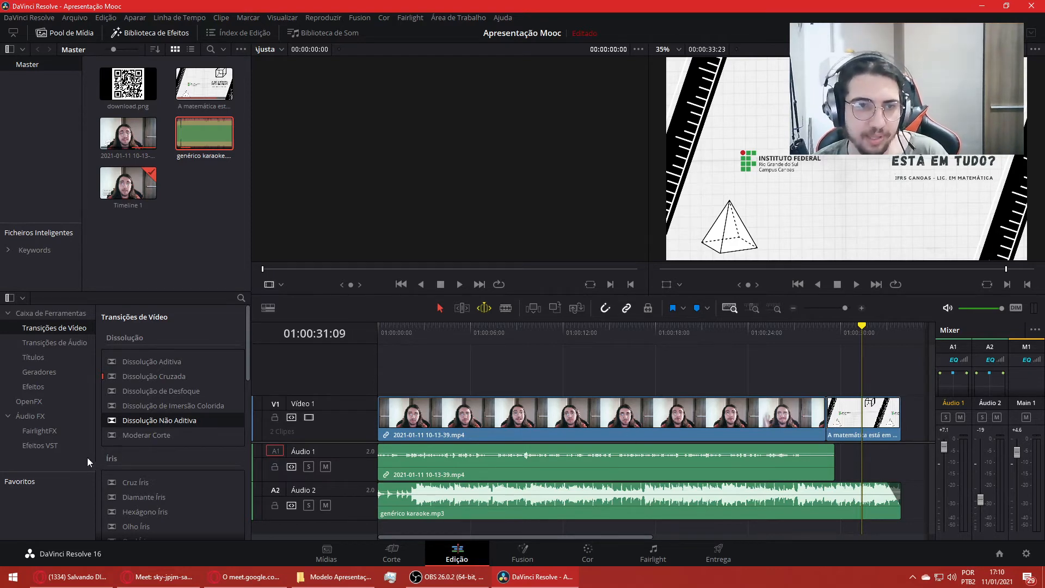
- Try the Moderar Corte transition at the start of the title clip and play it from 01:00:27:07
drag(165, 438, 837, 425)
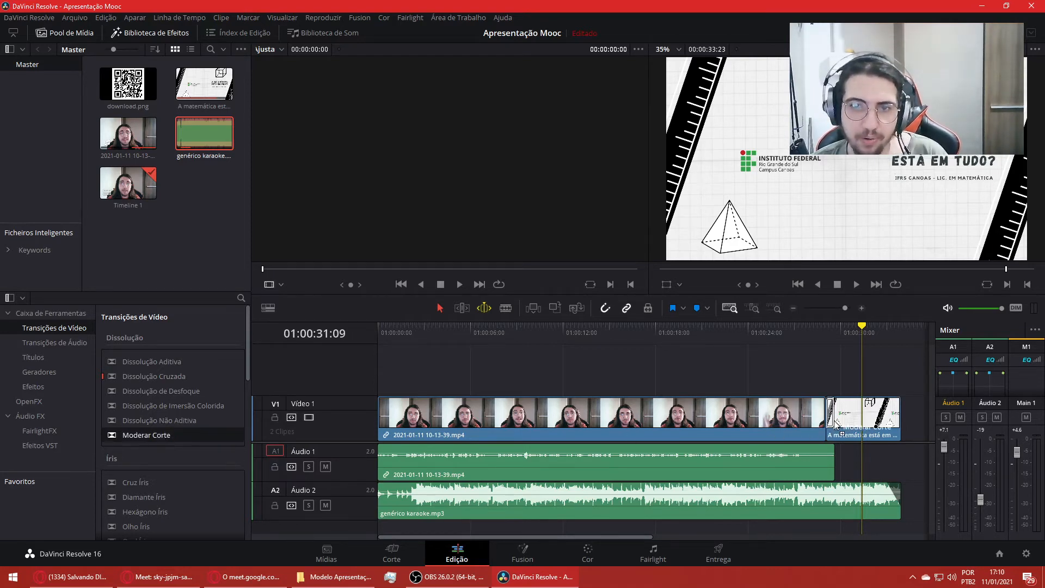
click(798, 327)
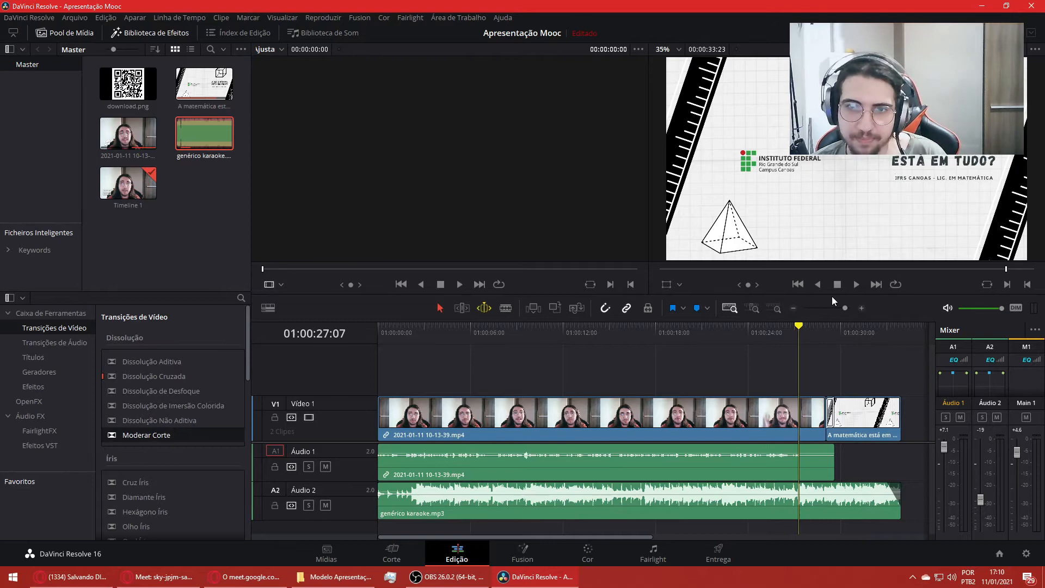
click(857, 283)
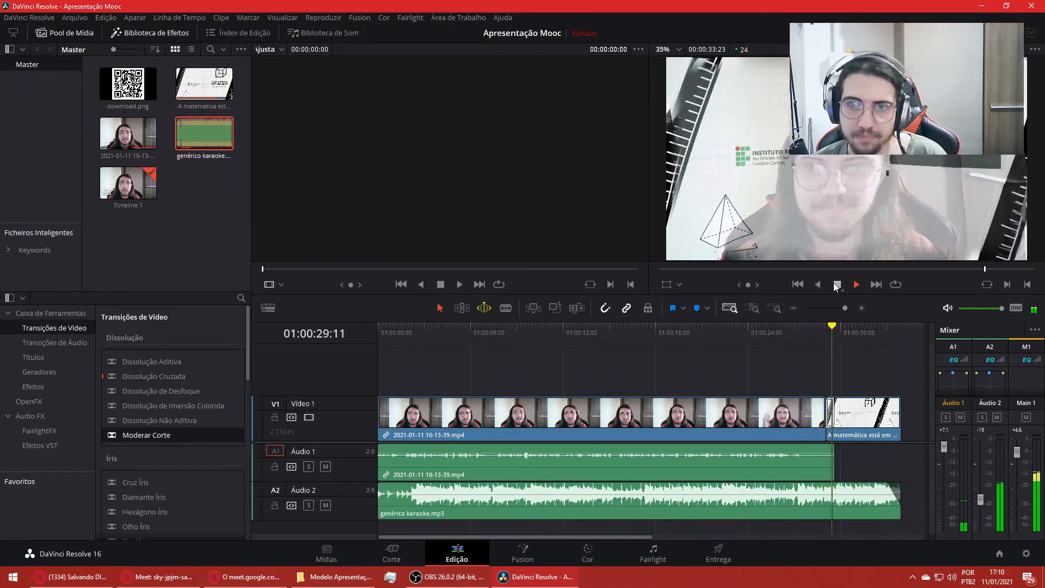
click(837, 284)
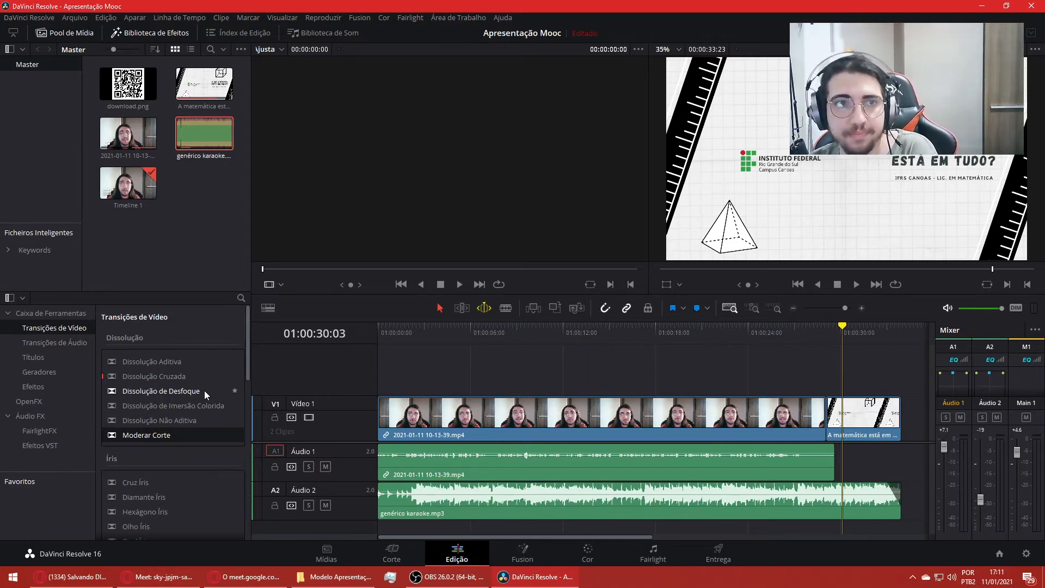
- Add the Dissolução Aditiva transition at the start of the title clip on Vídeo 1
scroll(221, 410, down, 3)
scroll(221, 411, up, 3)
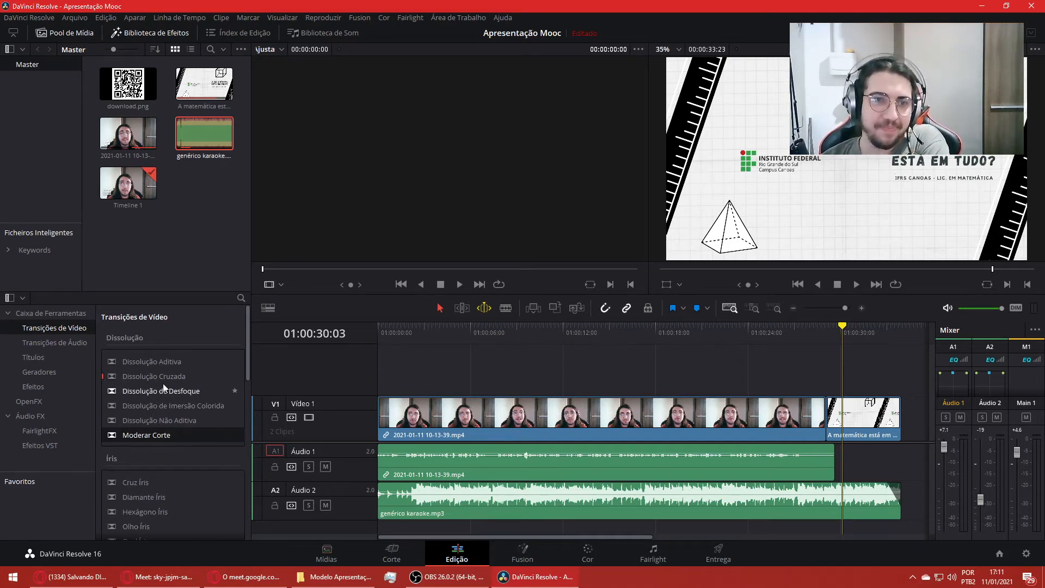
drag(161, 376, 126, 374)
drag(130, 363, 833, 429)
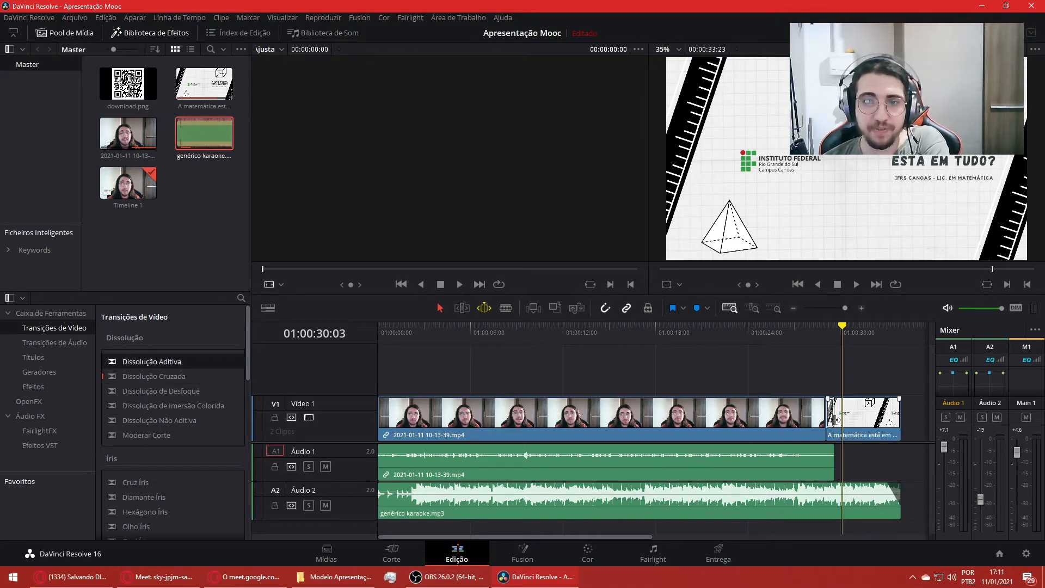
- Shorten the Dissolução Aditiva transition to about 7 frames and play across it from 01:00:28:00
click(834, 420)
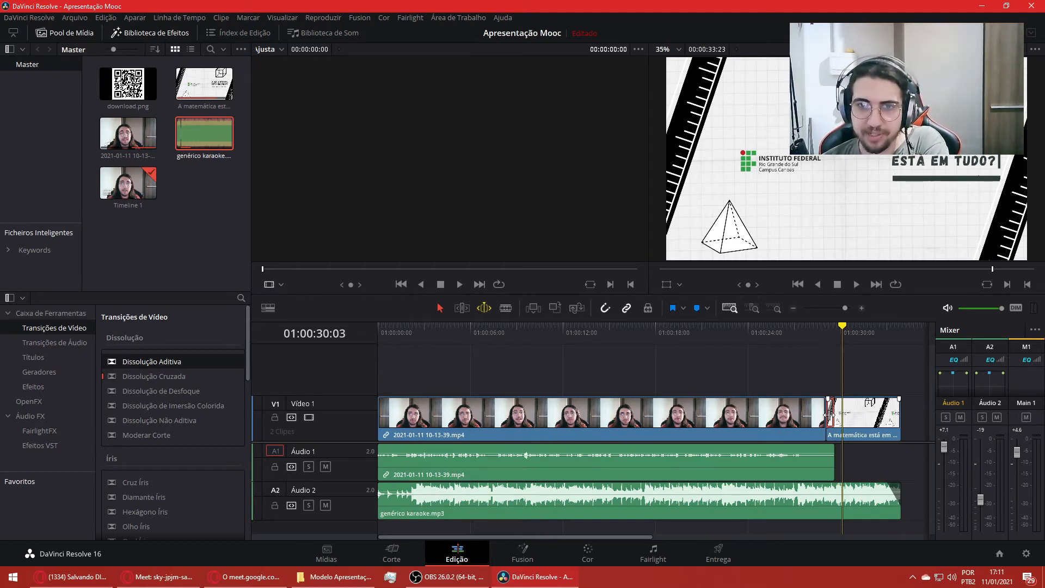
mouse_move(830, 415)
mouse_down()
mouse_move(814, 413)
mouse_move(829, 415)
mouse_up()
click(776, 308)
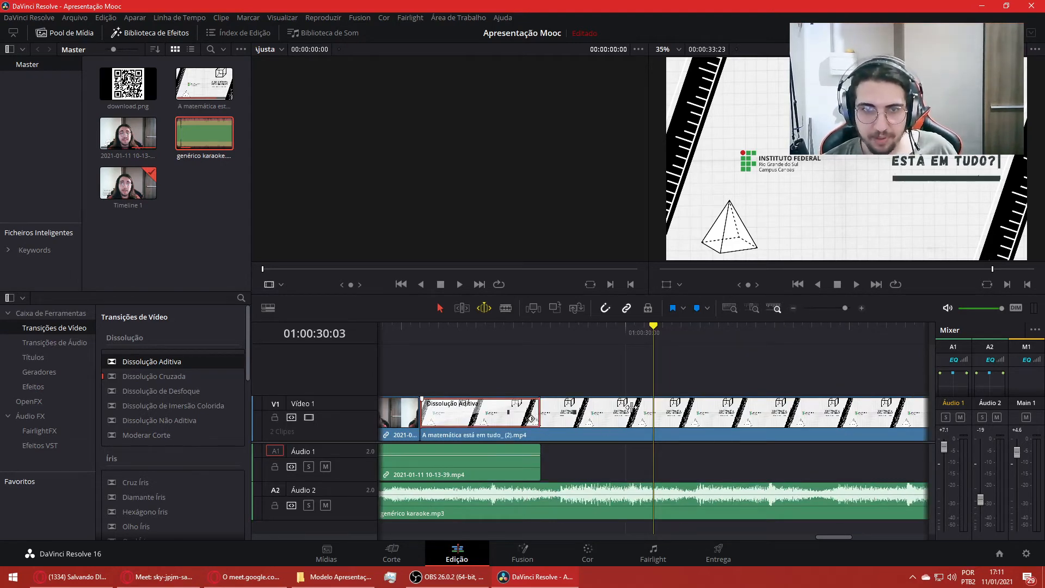
drag(537, 409, 483, 415)
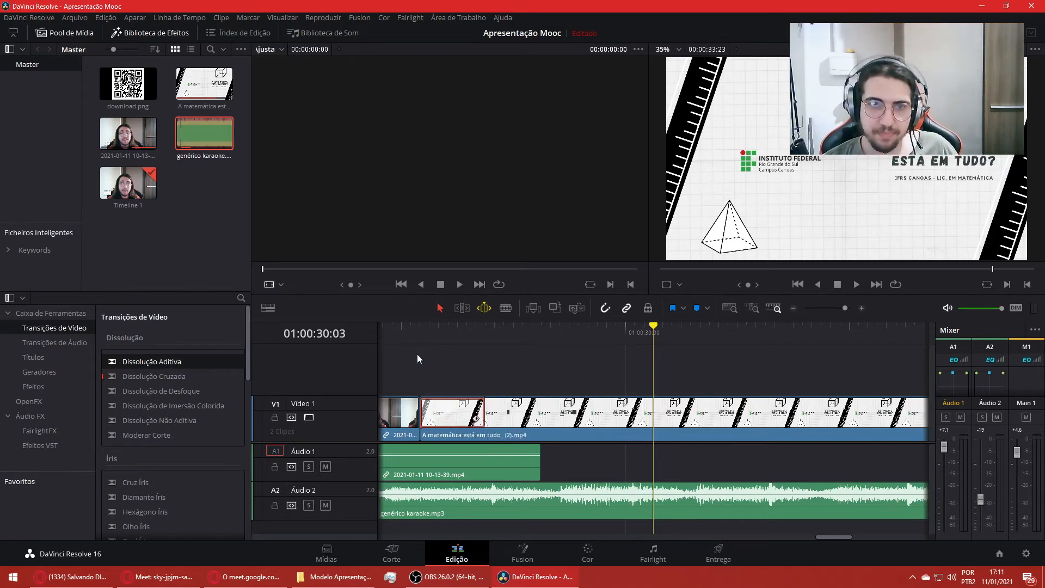
drag(824, 537, 806, 540)
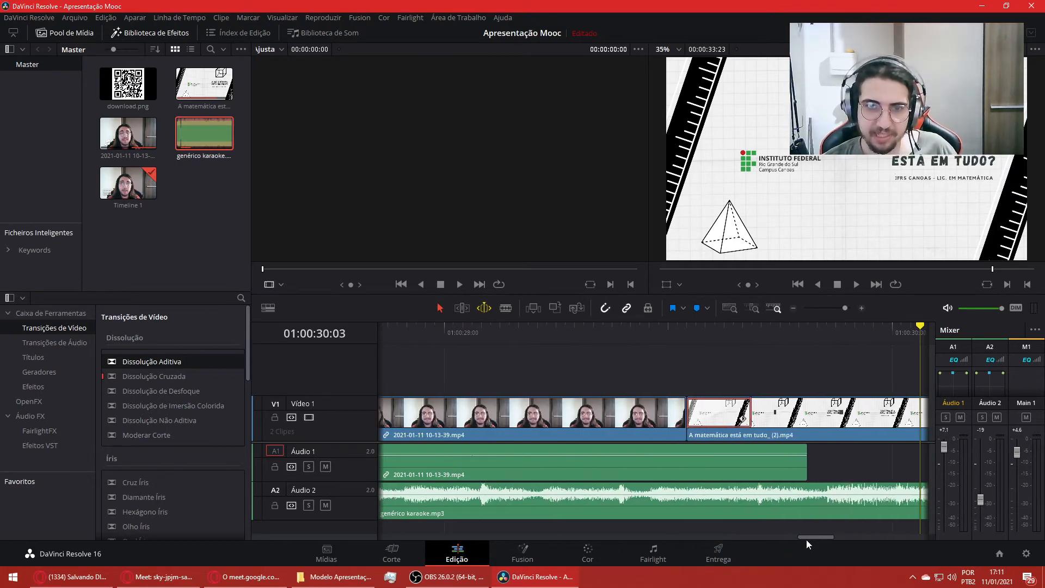
click(442, 334)
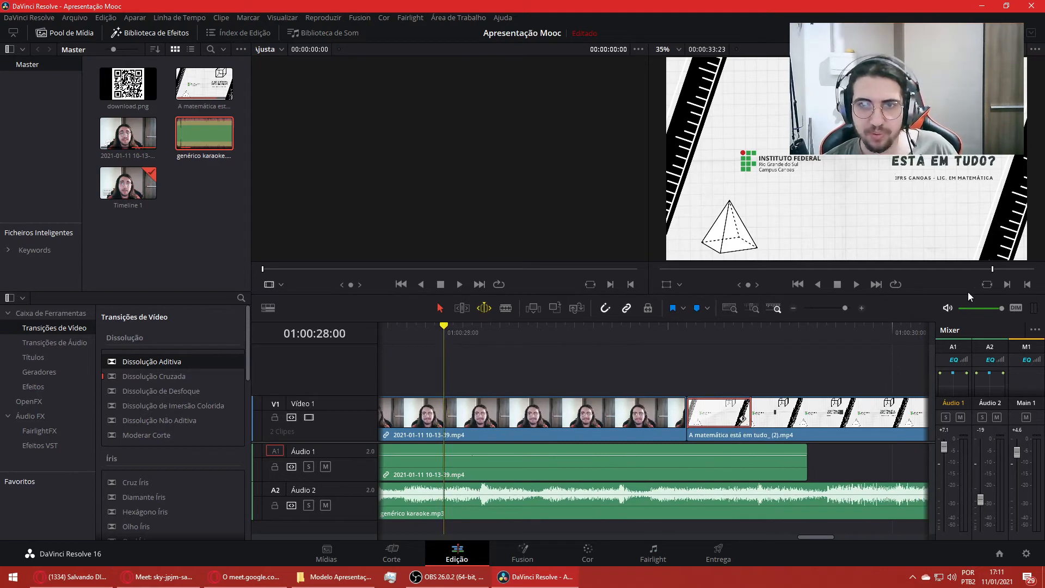
click(855, 285)
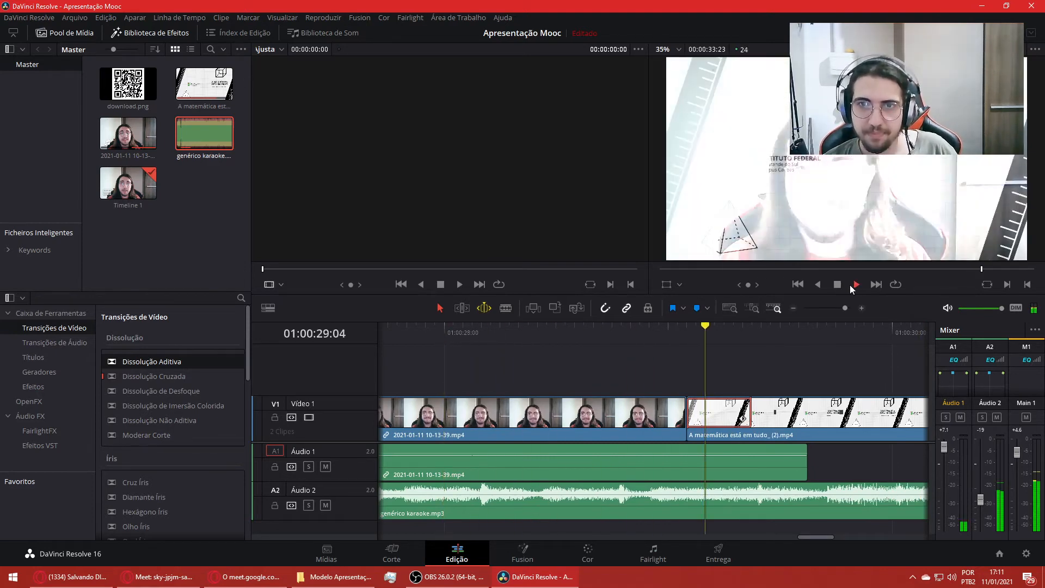
click(839, 284)
- Extend the Dissolução Aditiva transition to 13 frames and play the change to the title clip again
drag(750, 412, 949, 417)
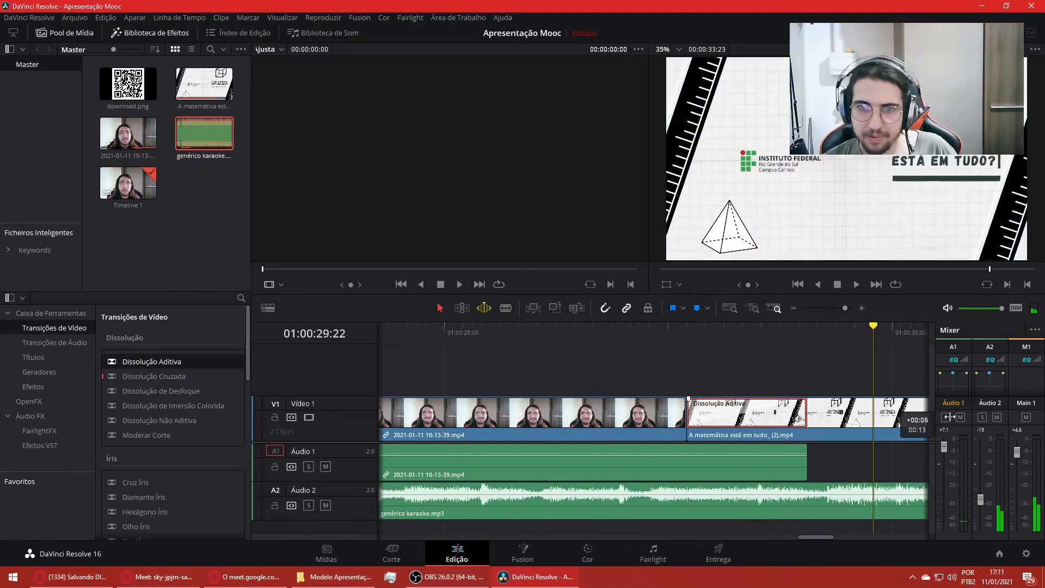
click(463, 332)
click(856, 285)
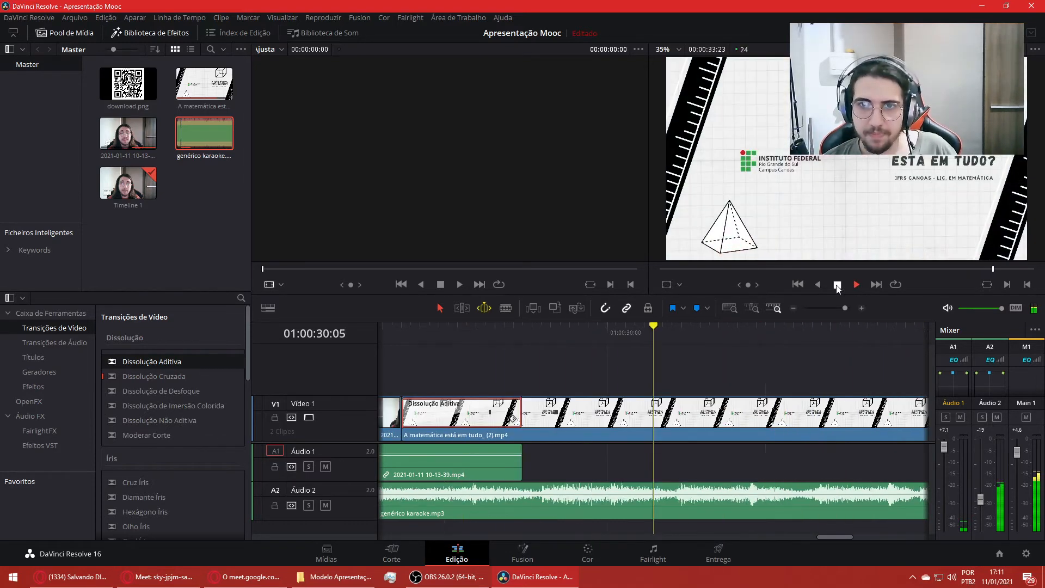
click(837, 285)
- Hide the audio mixer to give the timeline more width
drag(844, 537, 802, 536)
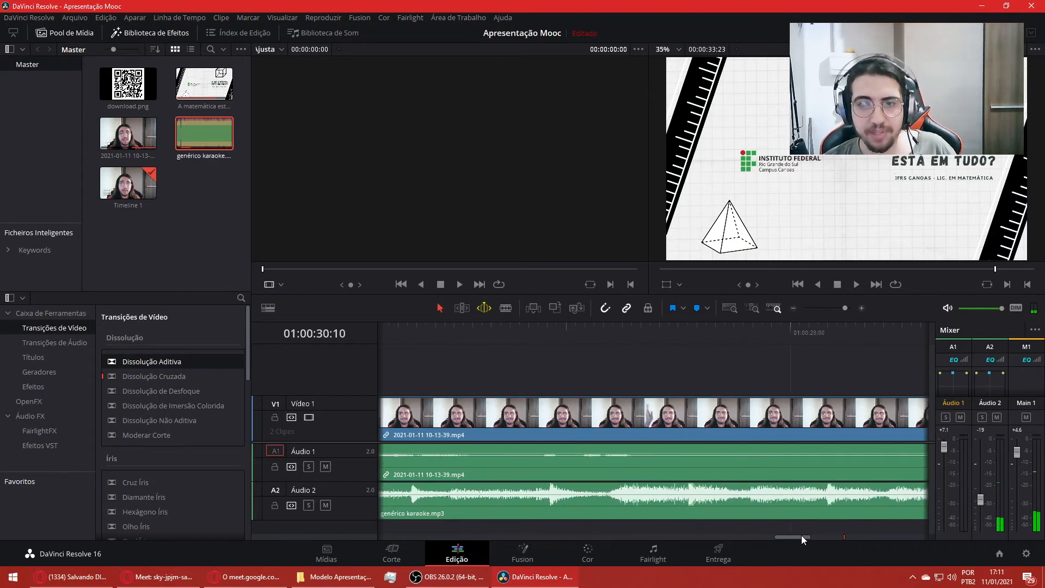
click(1034, 308)
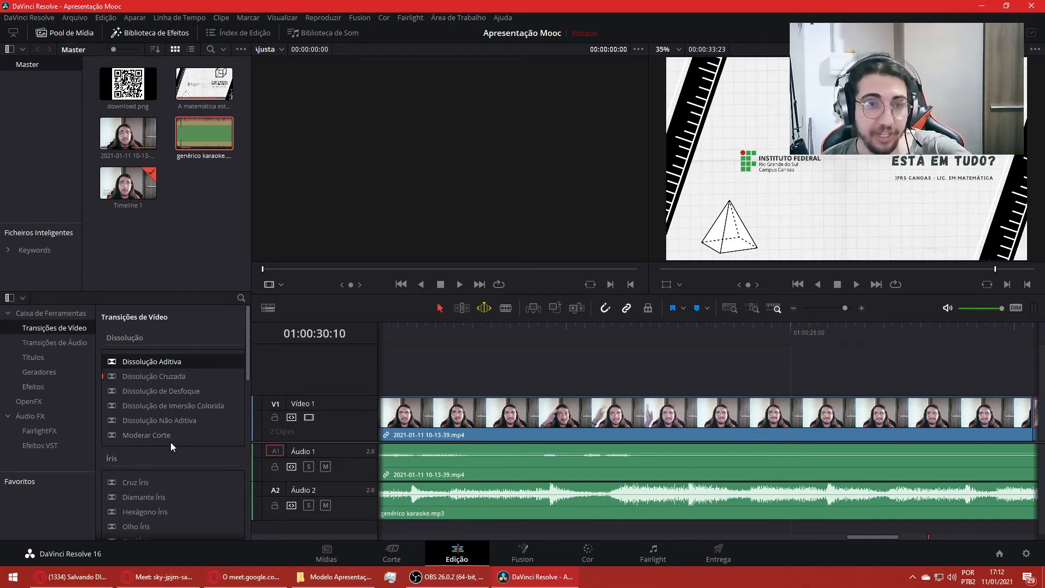
- Remove the Dissolução Aditiva transition from the start of the title clip on Vídeo 1
scroll(143, 498, down, 3)
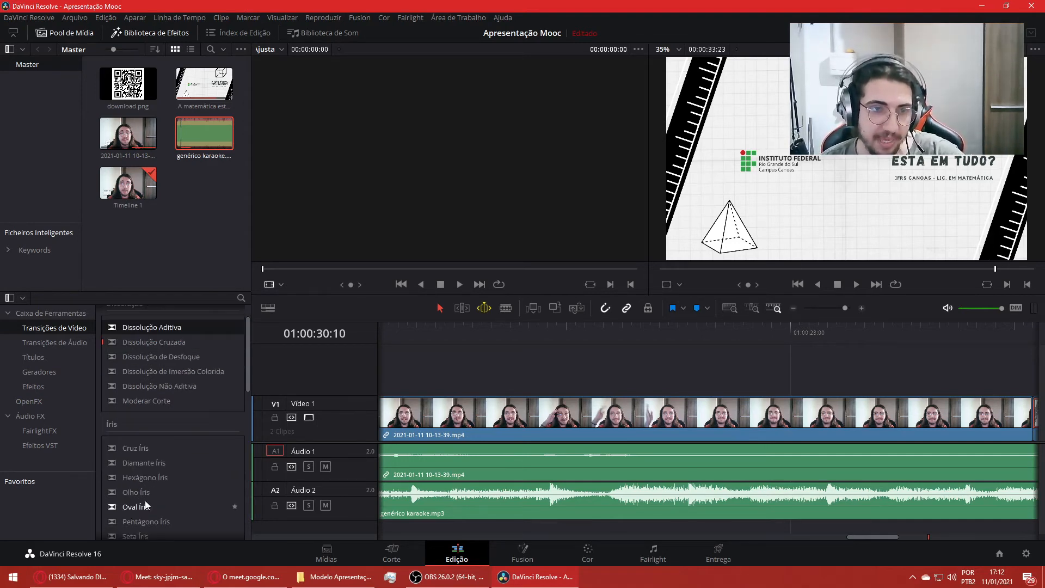
mouse_move(154, 483)
mouse_down()
mouse_move(506, 432)
mouse_move(567, 402)
mouse_move(1007, 430)
mouse_move(1010, 452)
mouse_move(988, 413)
mouse_up()
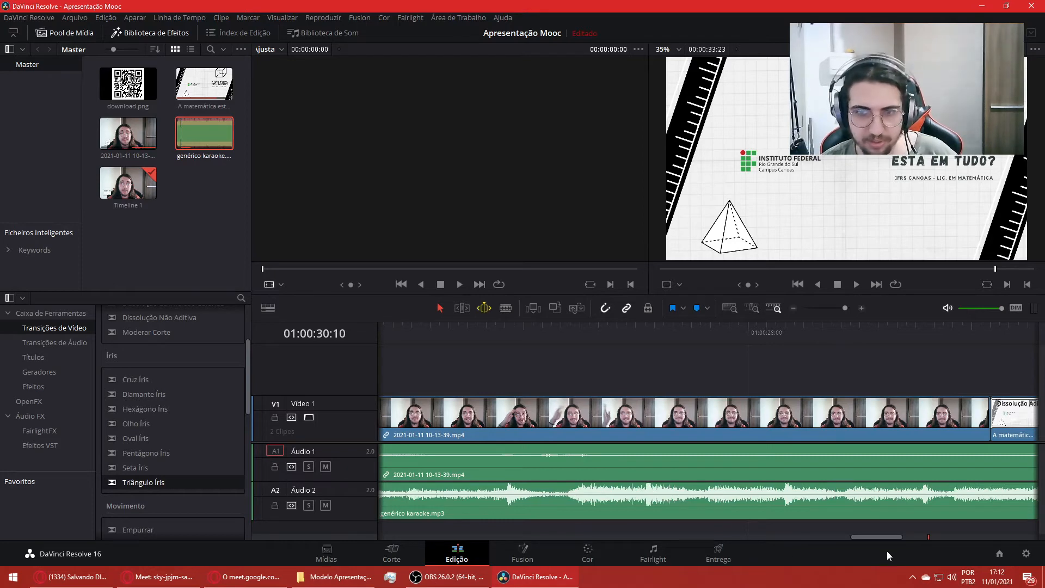
drag(878, 537, 920, 540)
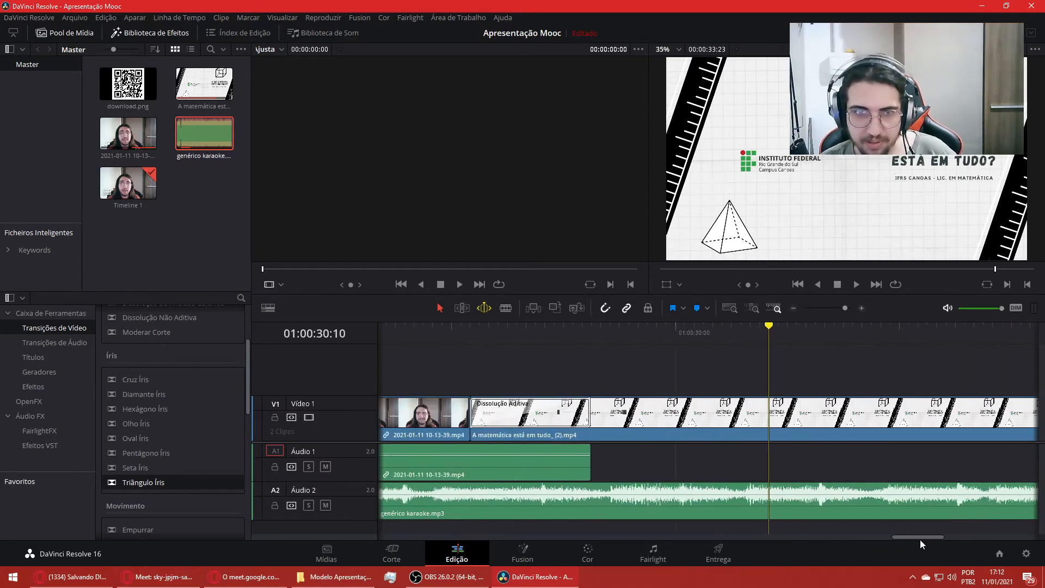
mouse_move(171, 459)
mouse_down()
mouse_move(567, 430)
mouse_move(471, 420)
mouse_move(522, 425)
mouse_move(185, 456)
mouse_up()
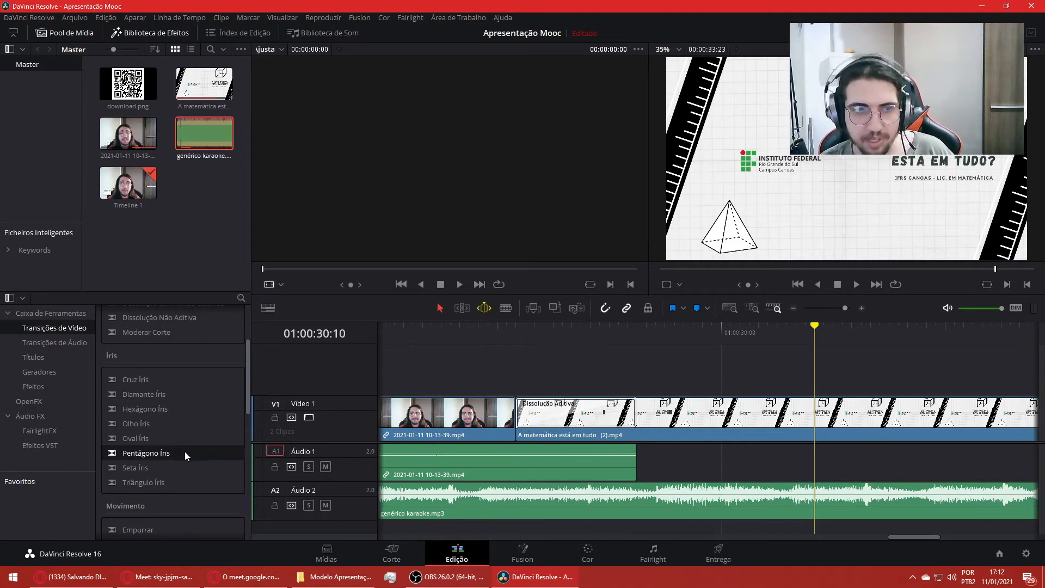
click(634, 420)
key(Delete)
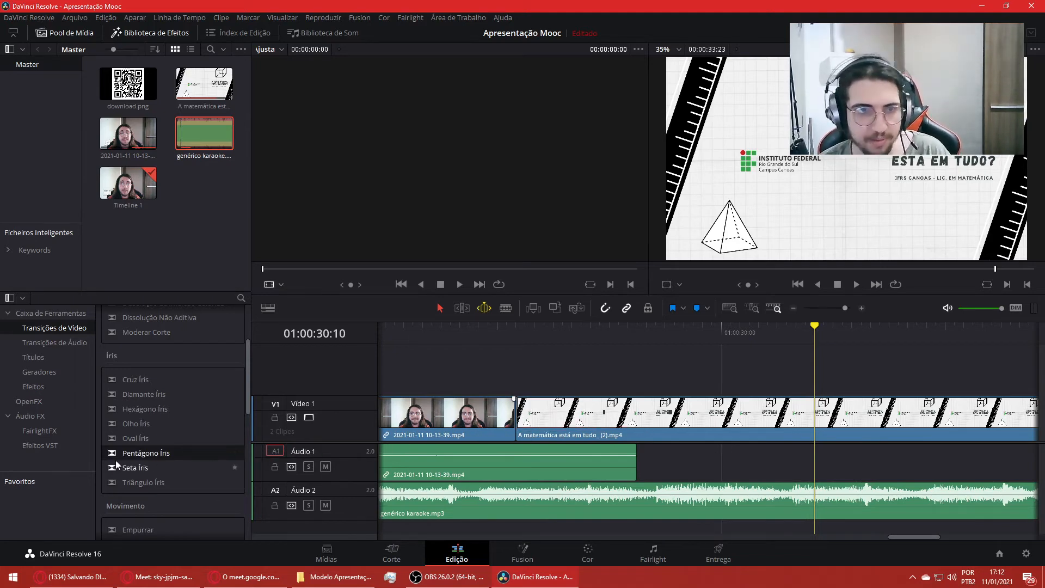
- Add the Pentágono Íris transition at the start of the title clip and play across it from 01:00:28:13
drag(121, 456, 544, 423)
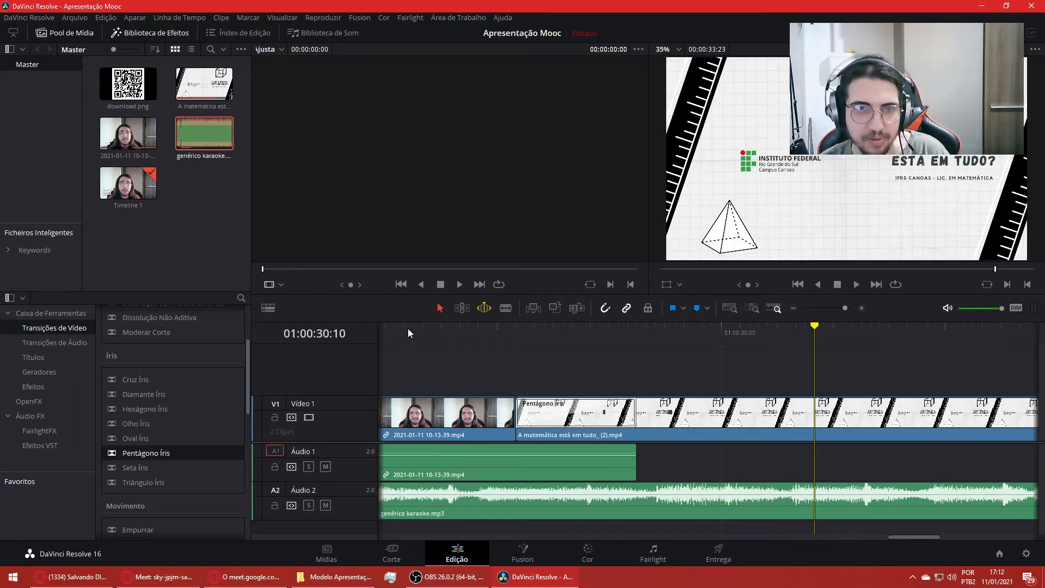
click(394, 335)
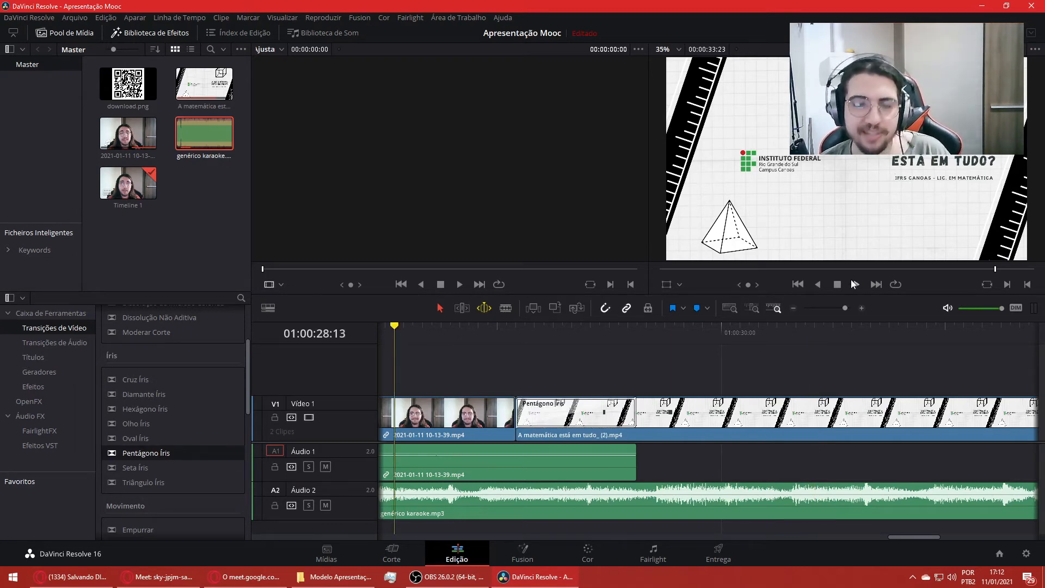
click(855, 284)
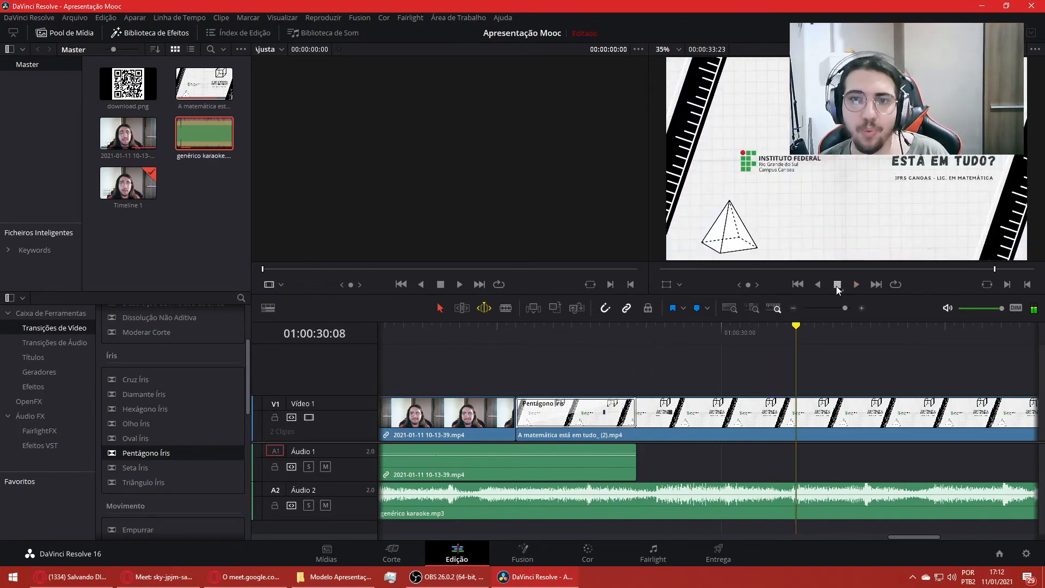
- Replace the Pentágono Íris transition with Triângulo Íris and play the change to the title clip
click(626, 418)
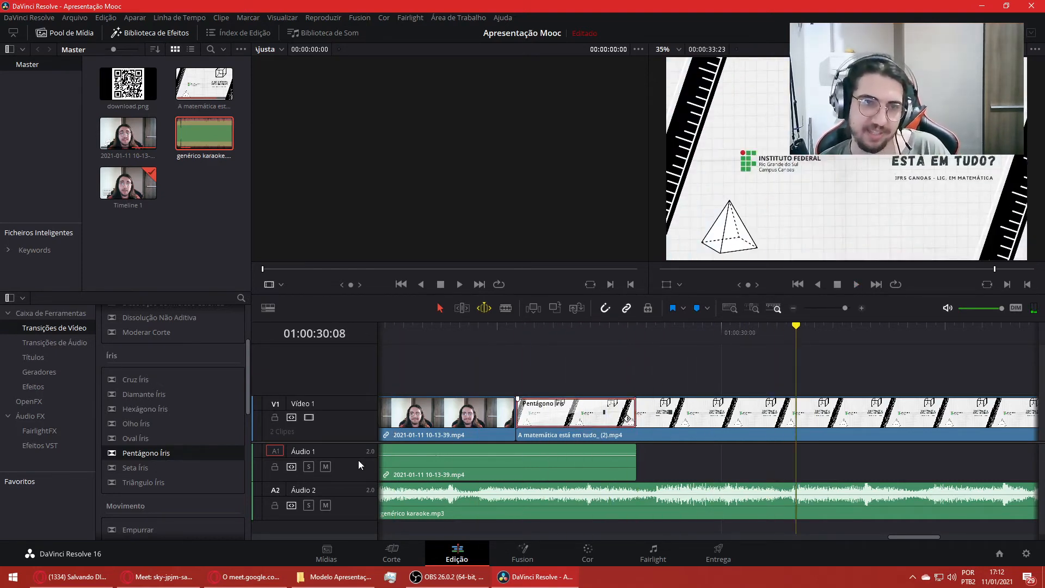
drag(153, 482, 558, 403)
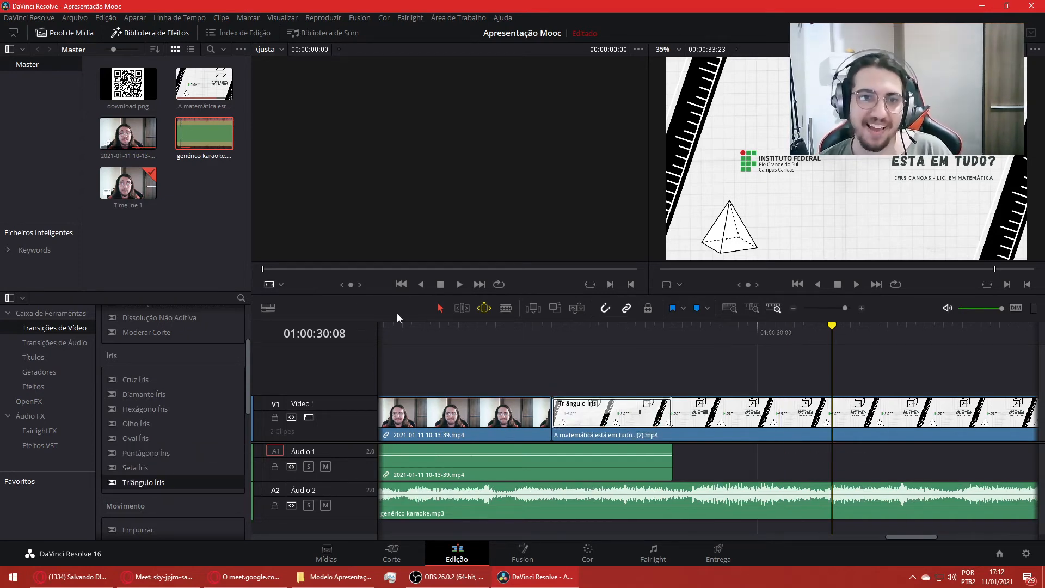
click(412, 332)
click(855, 285)
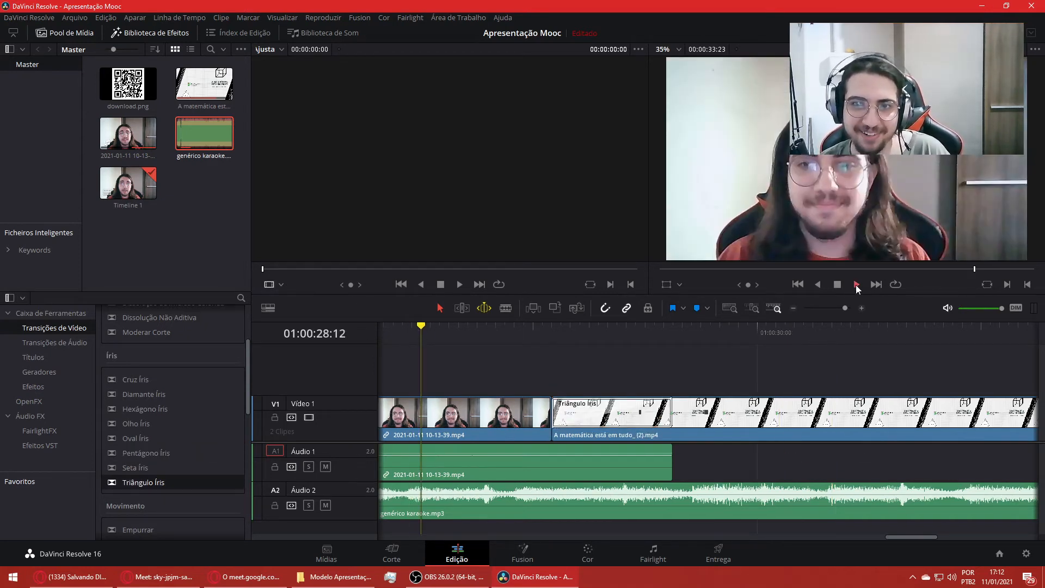
click(837, 285)
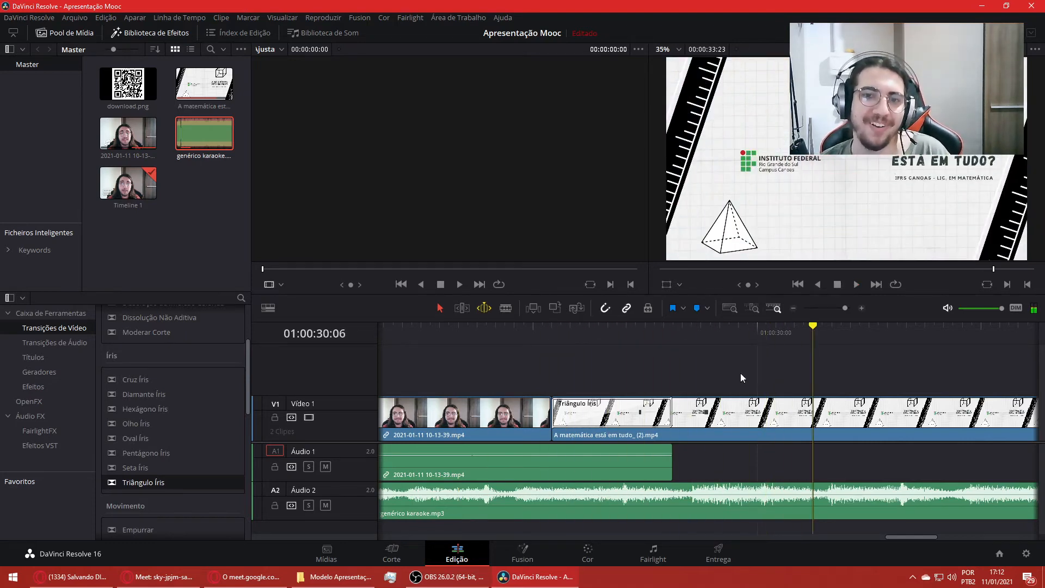
- Replace the Triângulo Íris transition with Seta Íris and play across it from 01:00:28:12
click(669, 413)
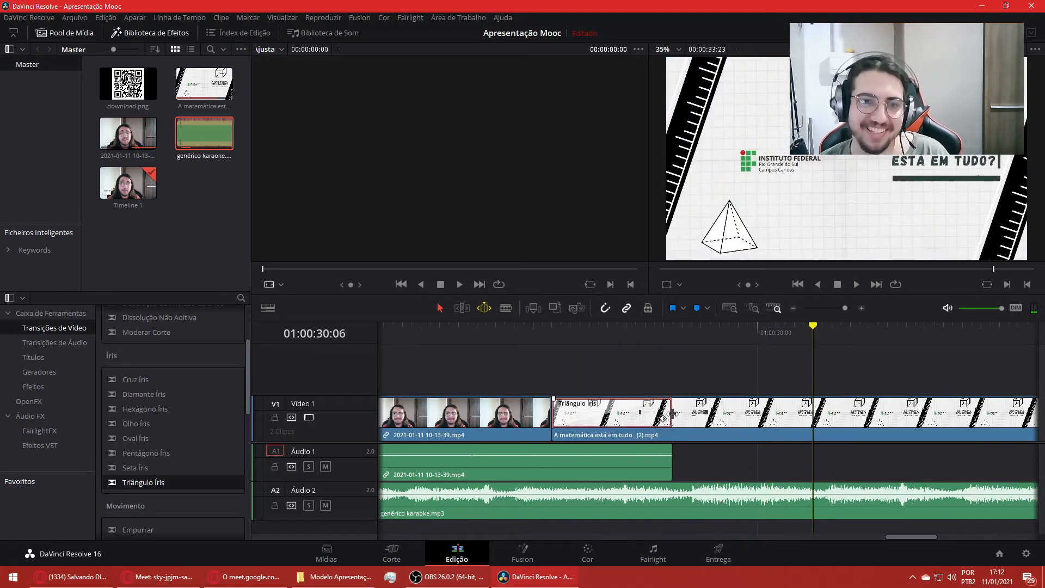
key(Delete)
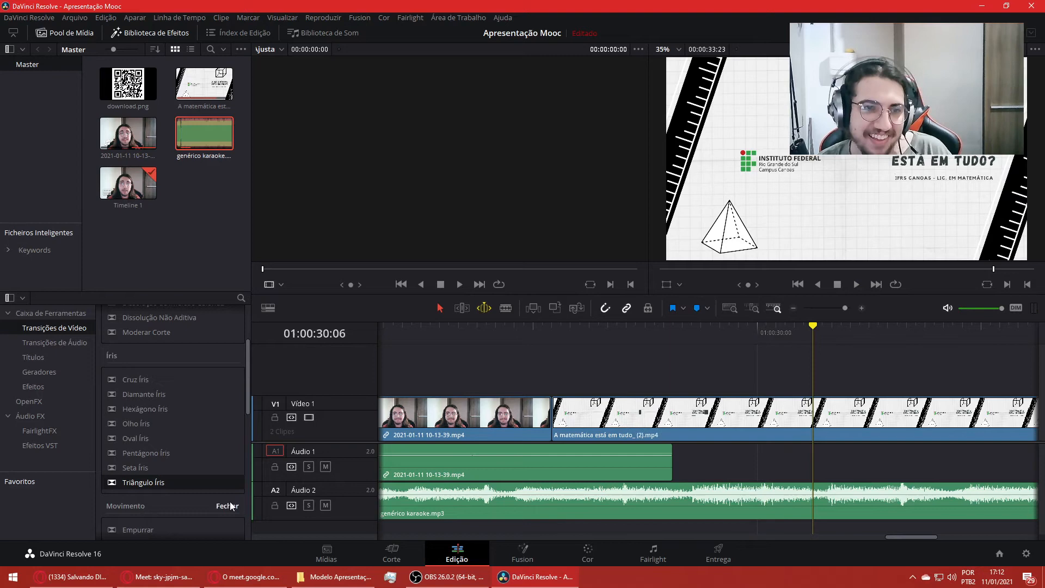
click(156, 466)
drag(217, 467, 554, 413)
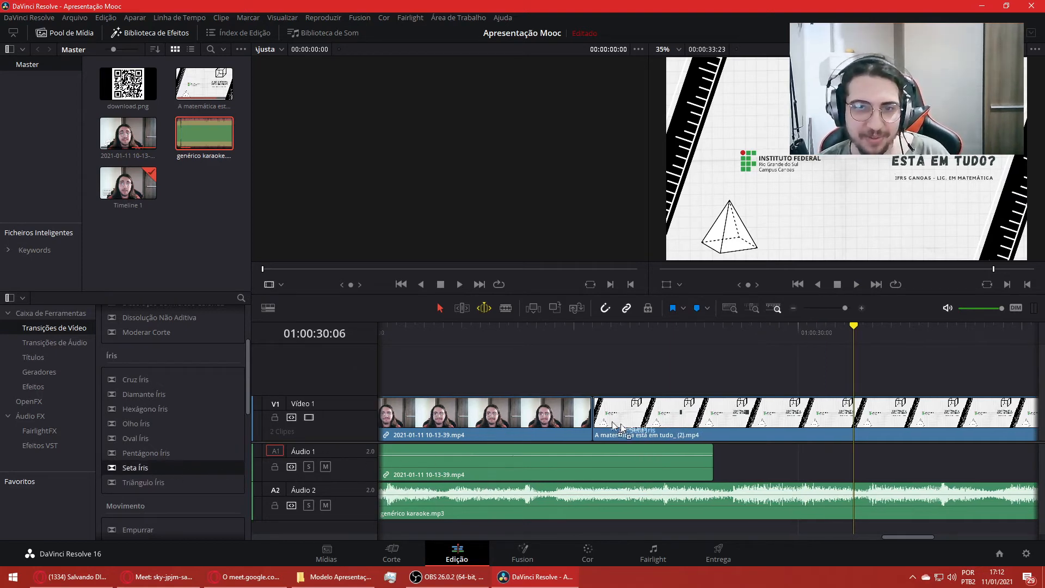
click(462, 341)
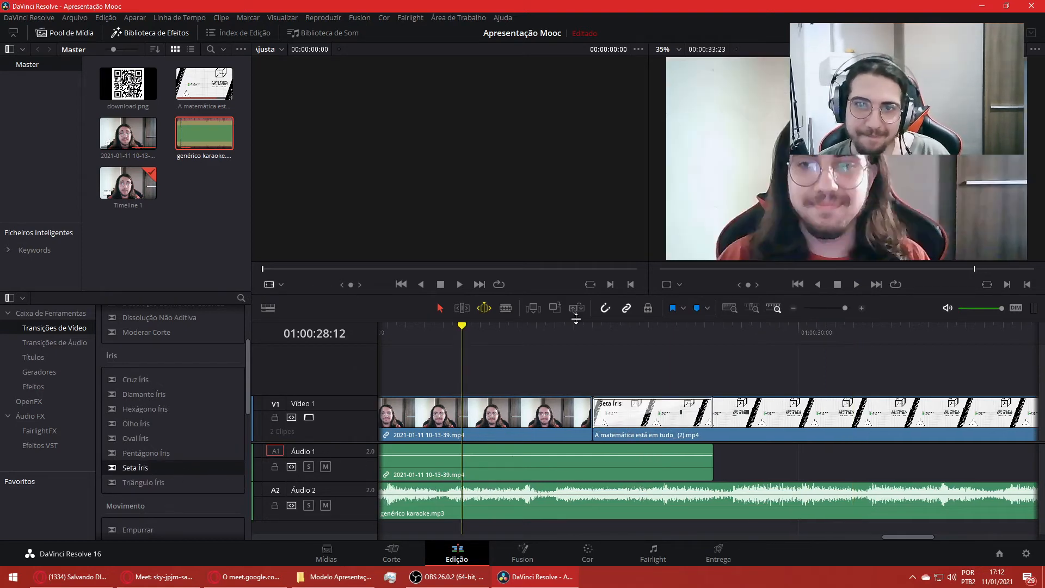
click(856, 284)
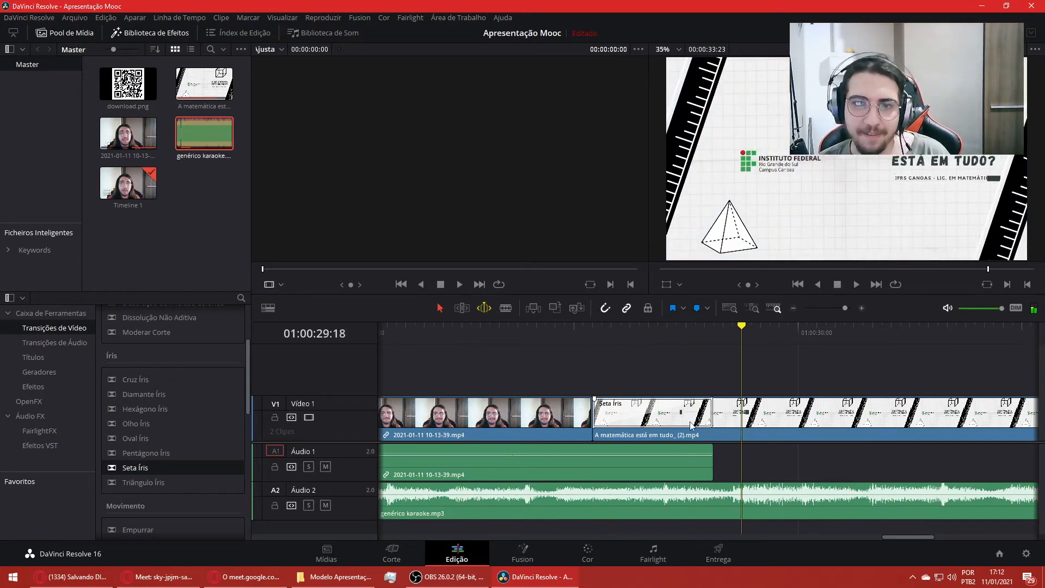
- Replace the Seta Íris transition with Empurrar and play across it from 01:00:28:12
click(708, 421)
key(Delete)
scroll(188, 469, down, 3)
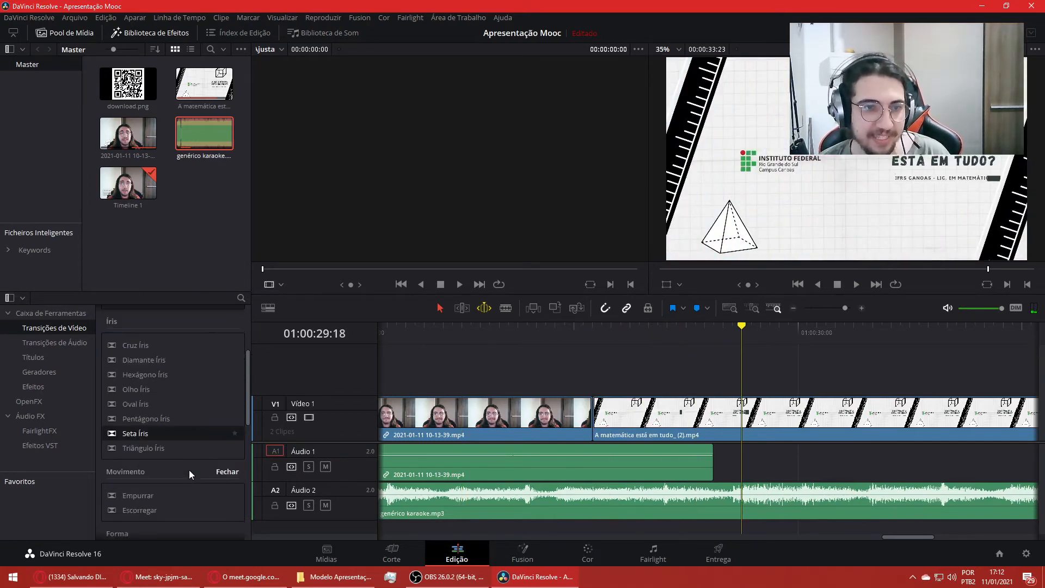
drag(145, 427, 601, 418)
click(462, 329)
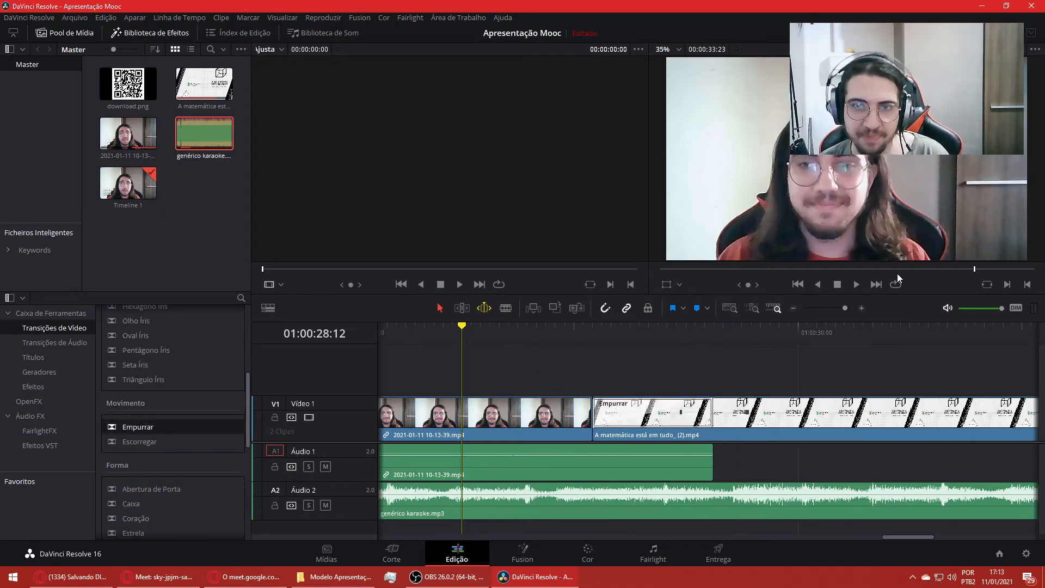
click(859, 283)
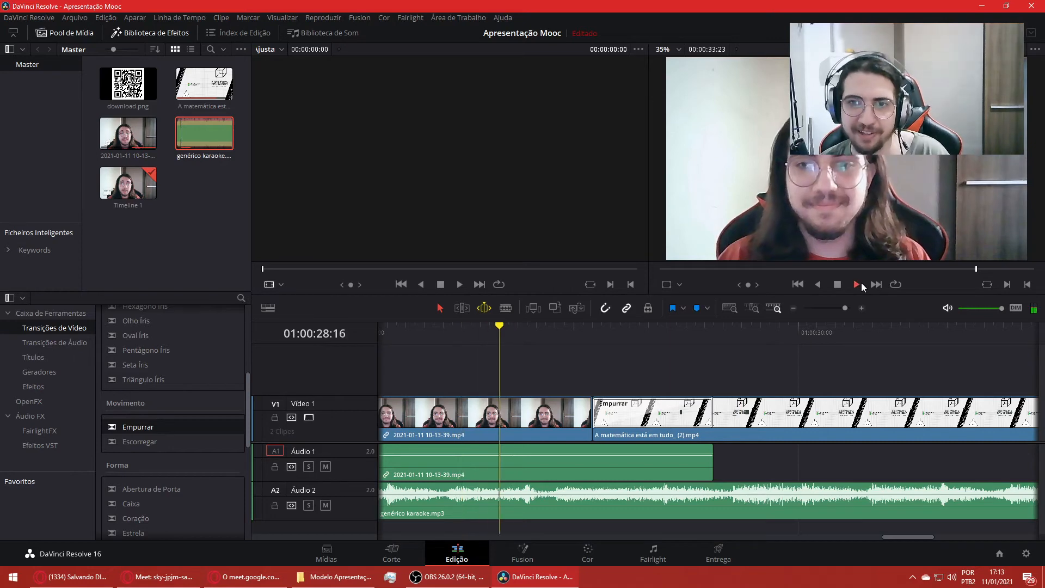
- Replace the Empurrar transition with Coração from the Forma group and play across it from 01:00:28:06
click(707, 415)
key(Delete)
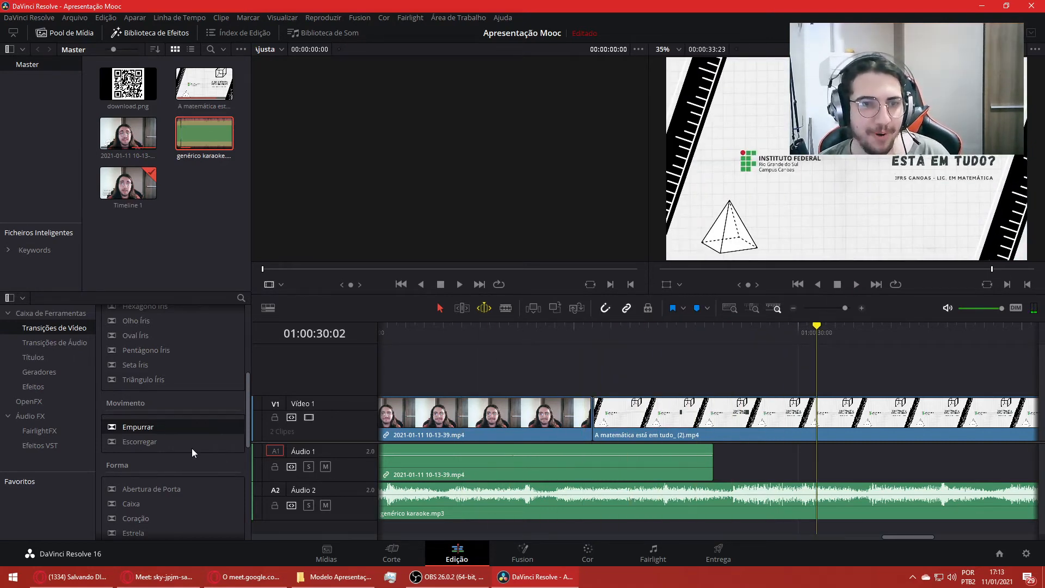
scroll(192, 448, down, 2)
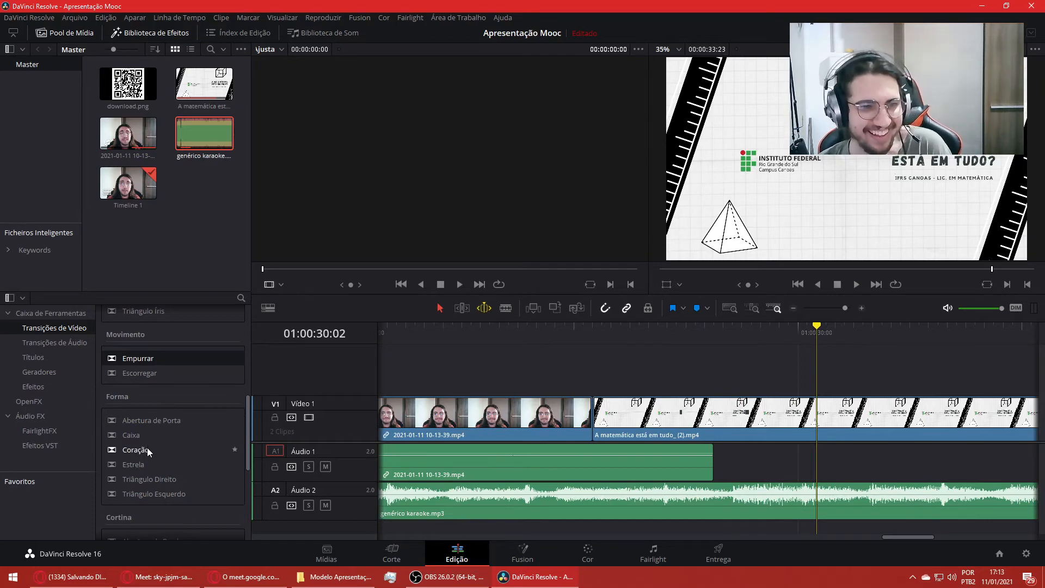
drag(147, 447, 633, 419)
click(436, 338)
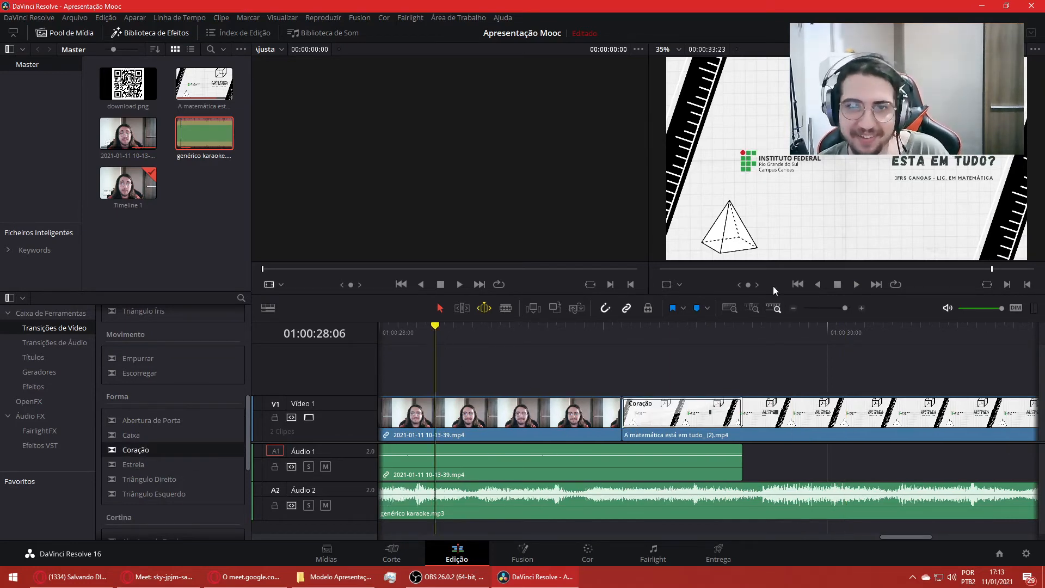
click(855, 285)
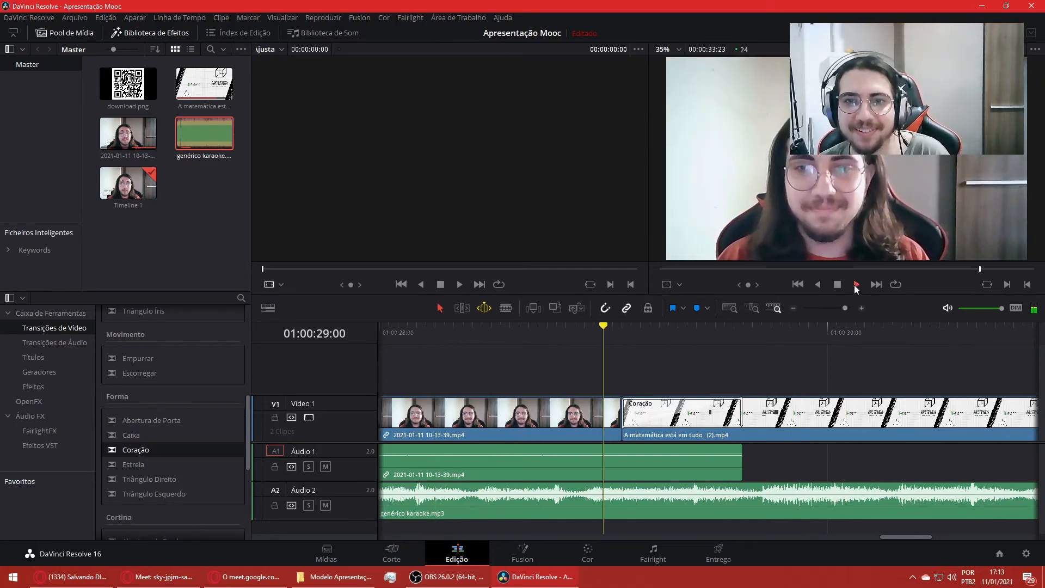
click(837, 285)
- Replace the Coração transition with Dissolução Cruzada, and swap that for Dissolução Aditiva at the start of the title clip
click(728, 415)
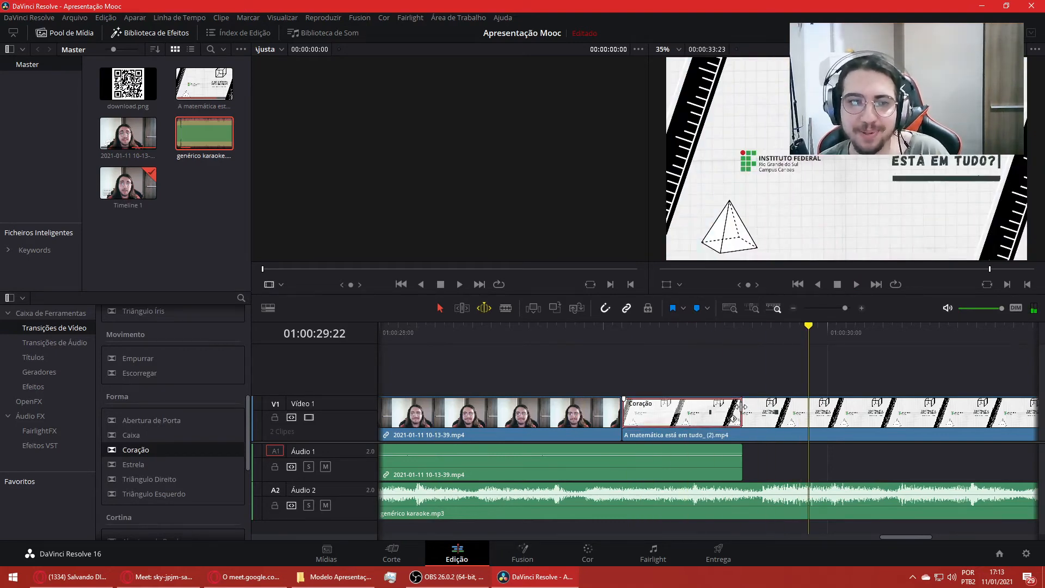
key(Delete)
scroll(202, 452, down, 2)
scroll(191, 454, up, 5)
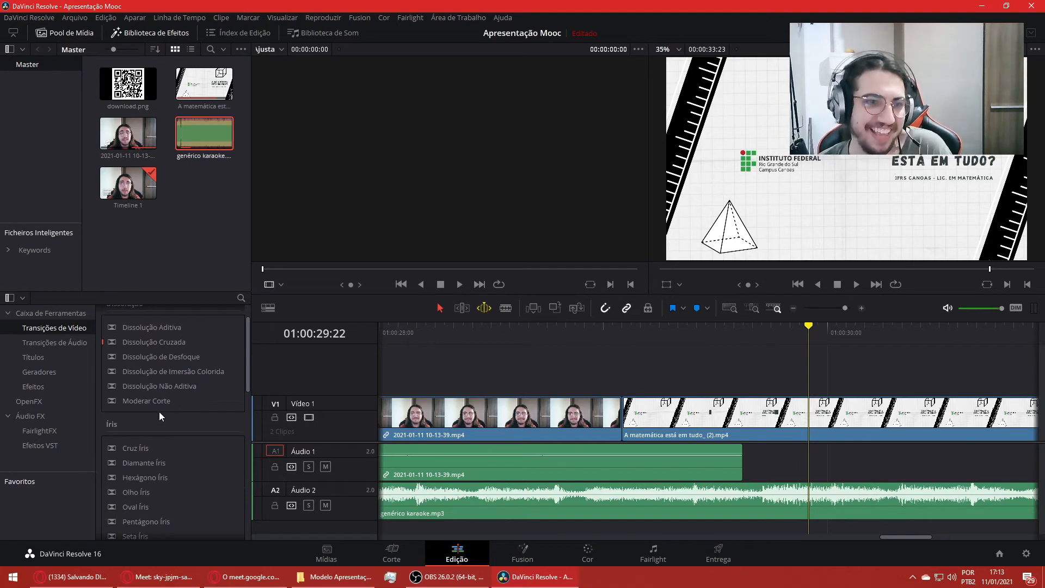
drag(166, 343, 623, 430)
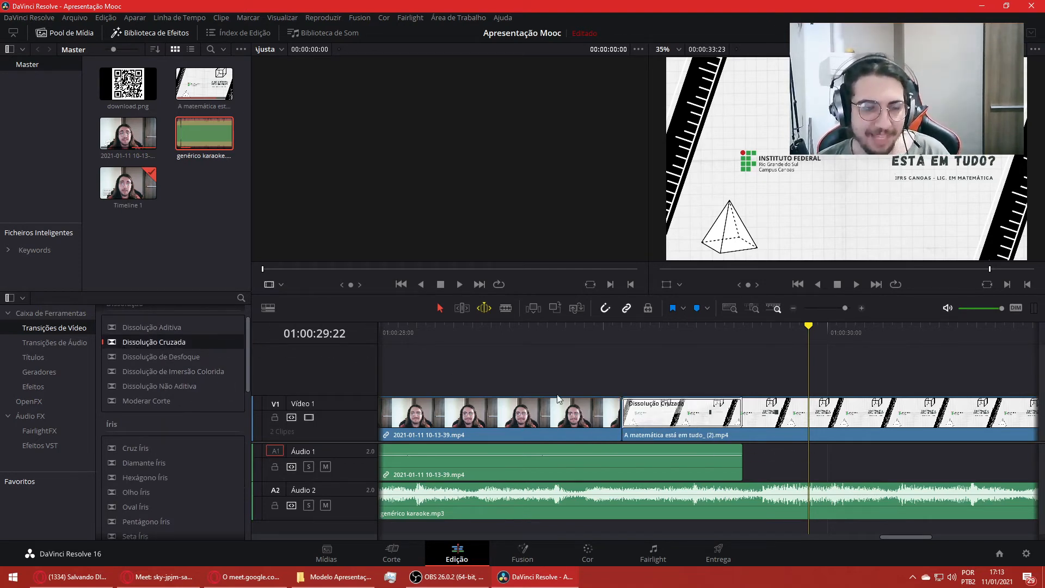
drag(185, 327, 671, 419)
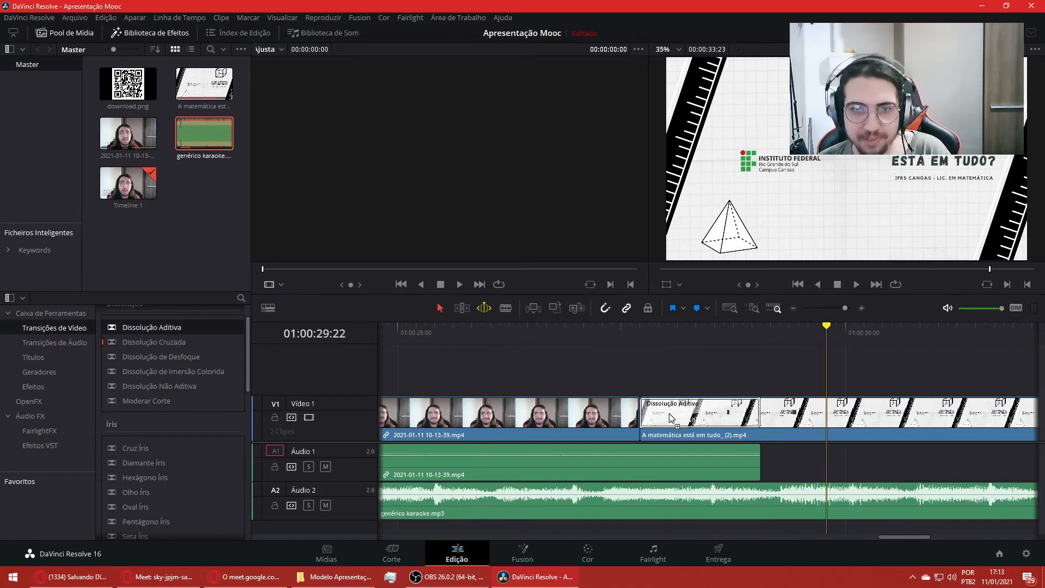
- Try the Cortina de Relógio transition in place of Dissolução Aditiva and play across it from 01:00:28:17
scroll(218, 410, down, 4)
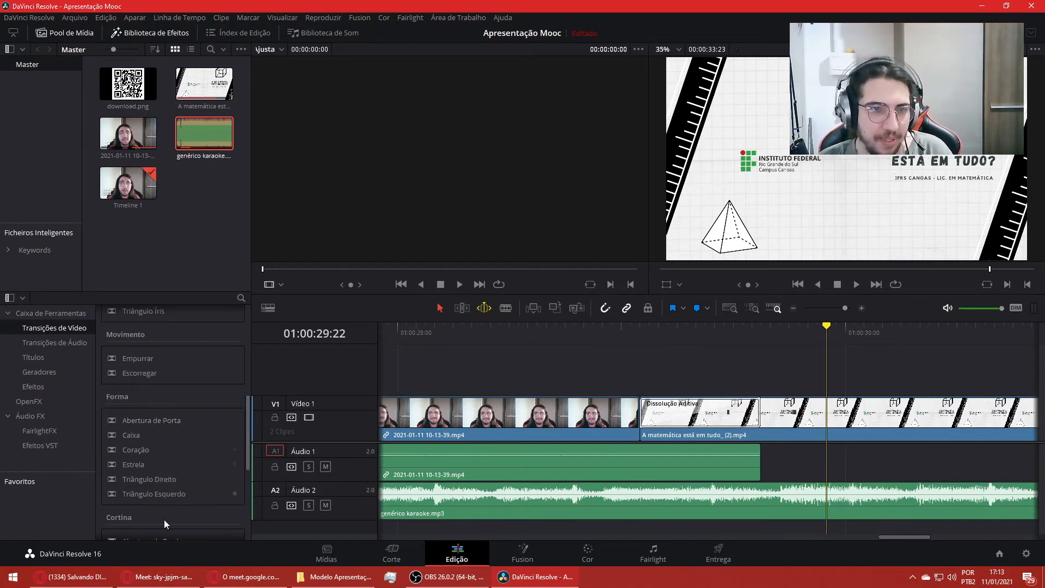
scroll(187, 472, down, 2)
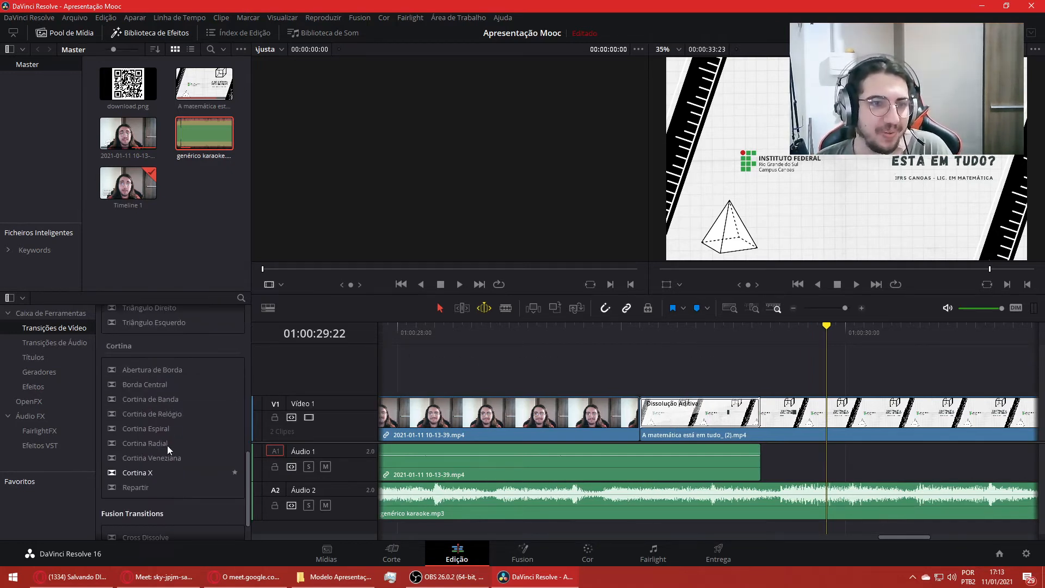
drag(178, 415, 701, 412)
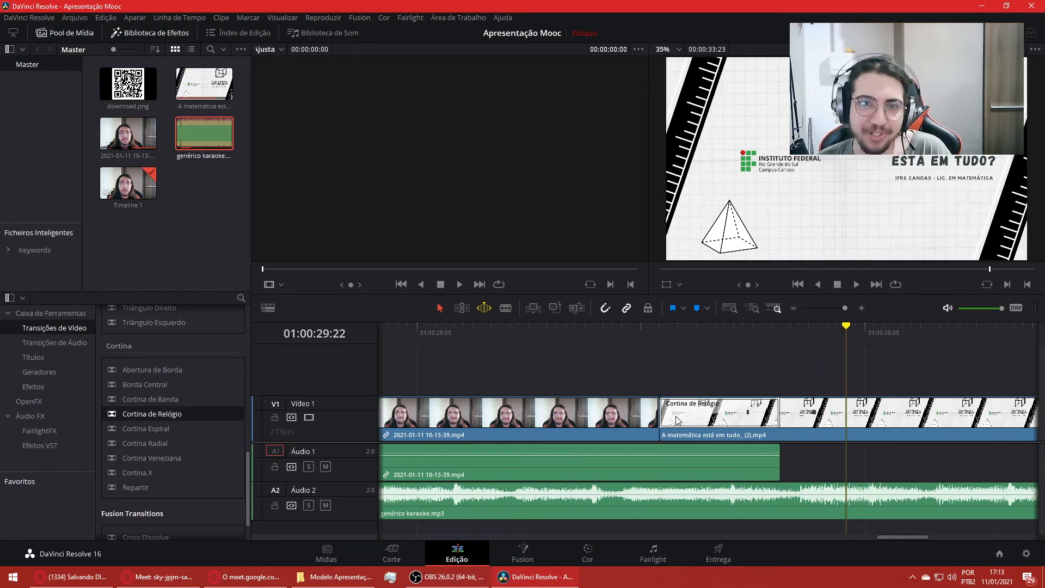
click(575, 329)
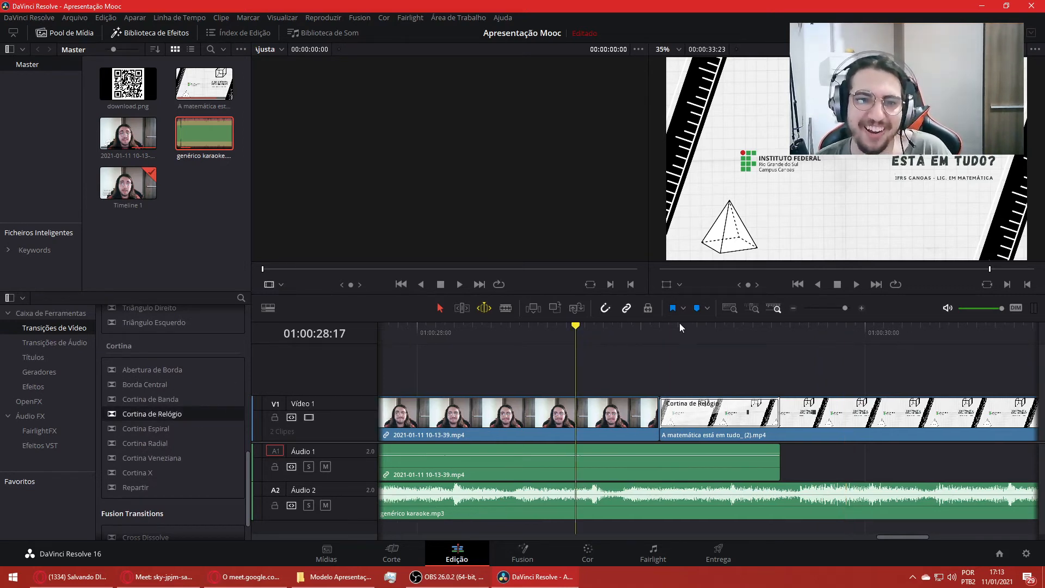
click(855, 285)
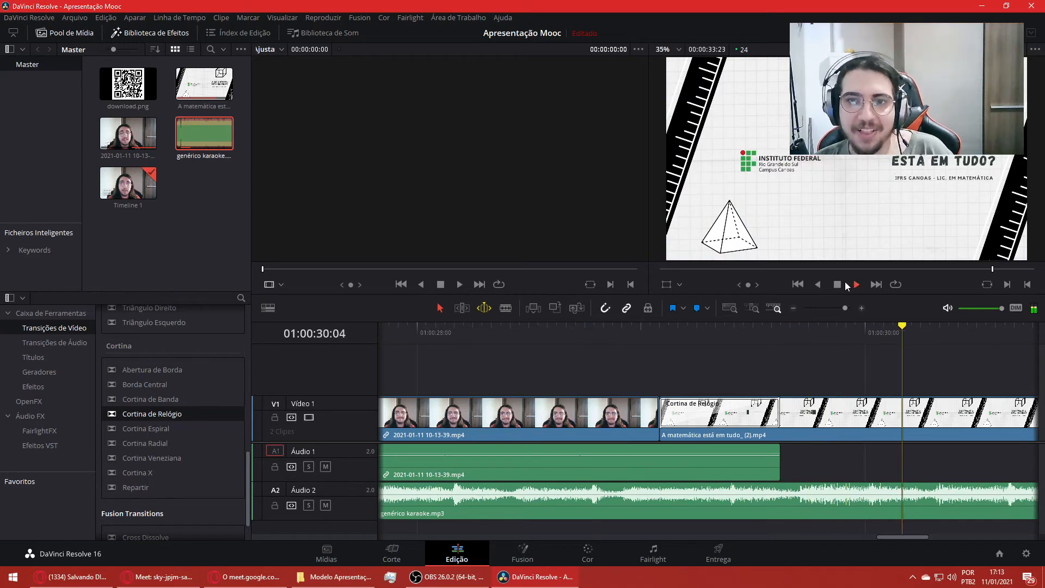
- Undo the Cortina de Relógio transition to restore Dissolução Aditiva, and play across the cut from 01:00:28:17
key(ctrl+z)
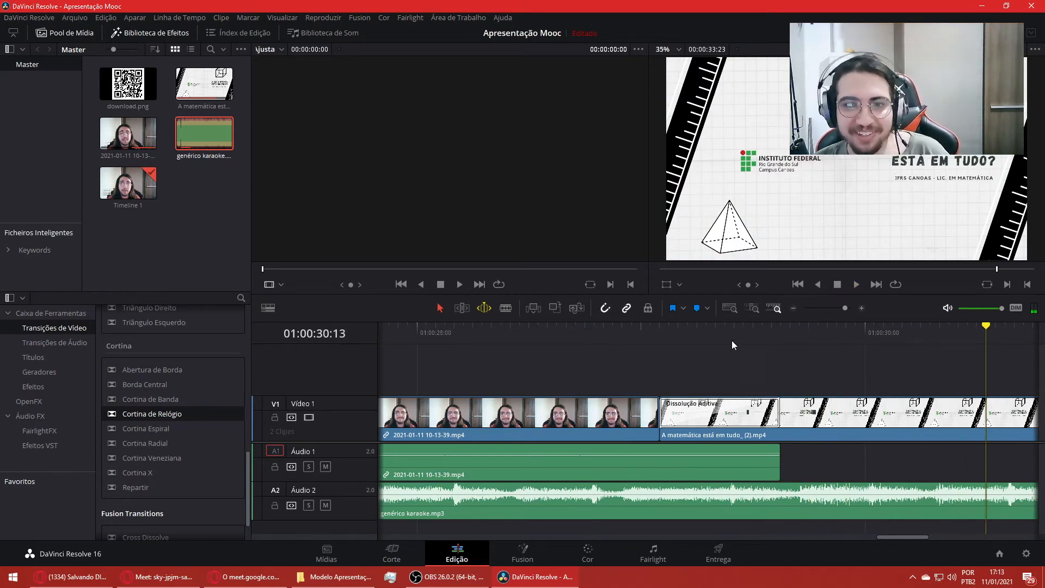
click(570, 329)
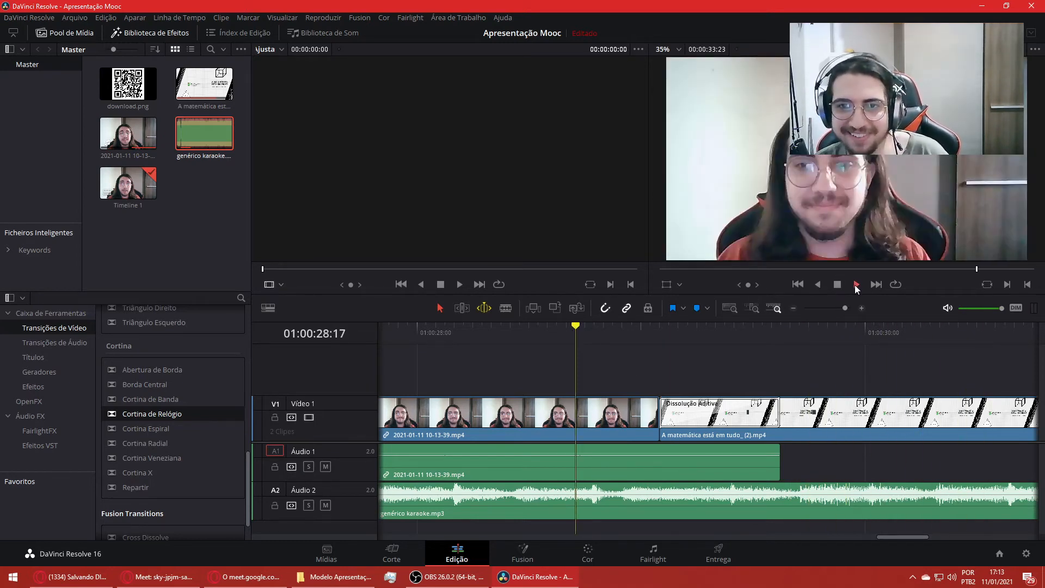
click(856, 284)
click(837, 284)
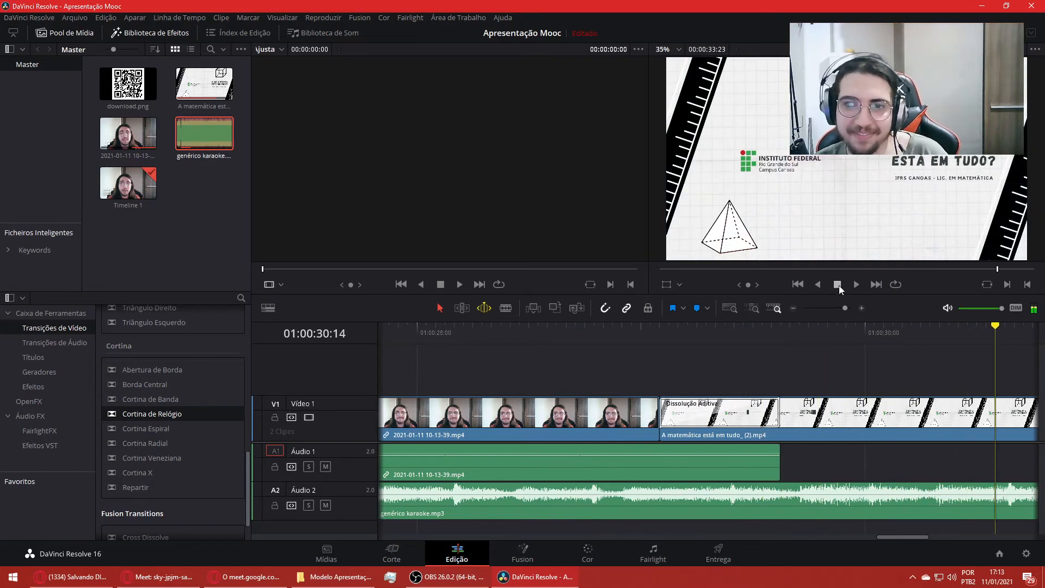
click(771, 418)
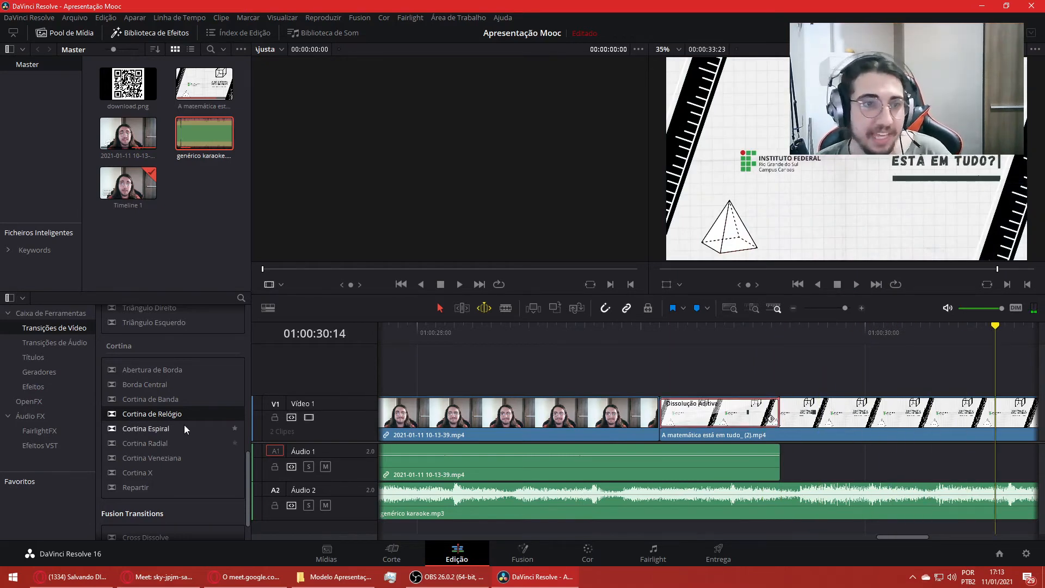
- Place a Terço Inferior Central title above the recorded clip at the start of the timeline and preview it at 01:00:00:00
click(43, 342)
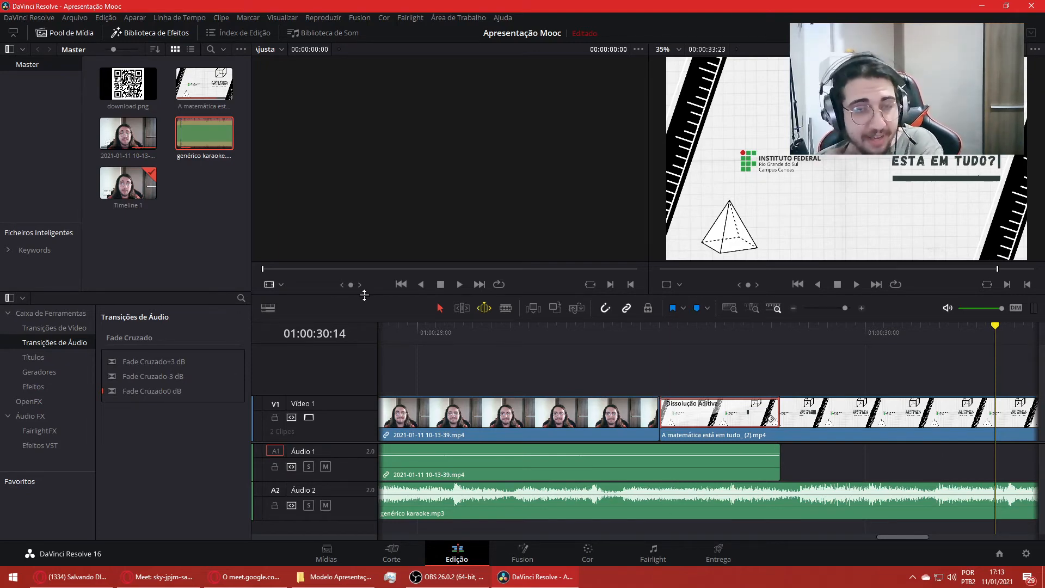
click(28, 360)
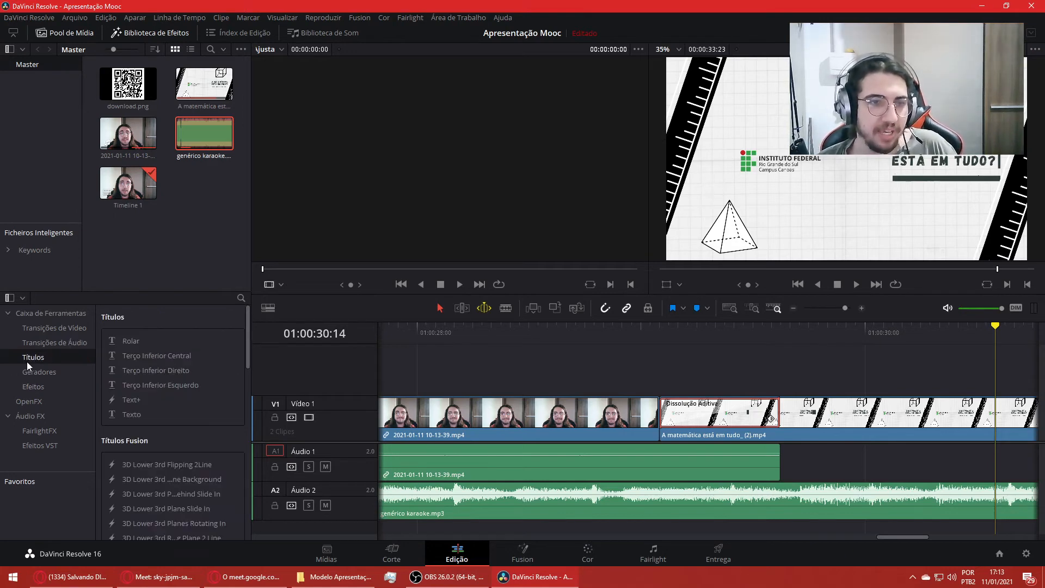
drag(918, 538, 386, 523)
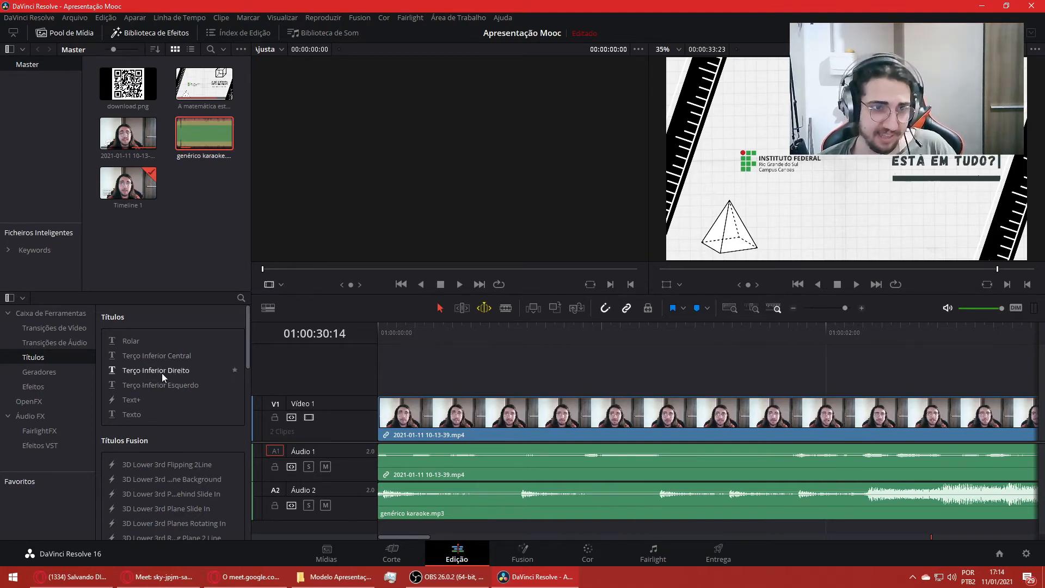
drag(177, 356, 385, 363)
click(380, 331)
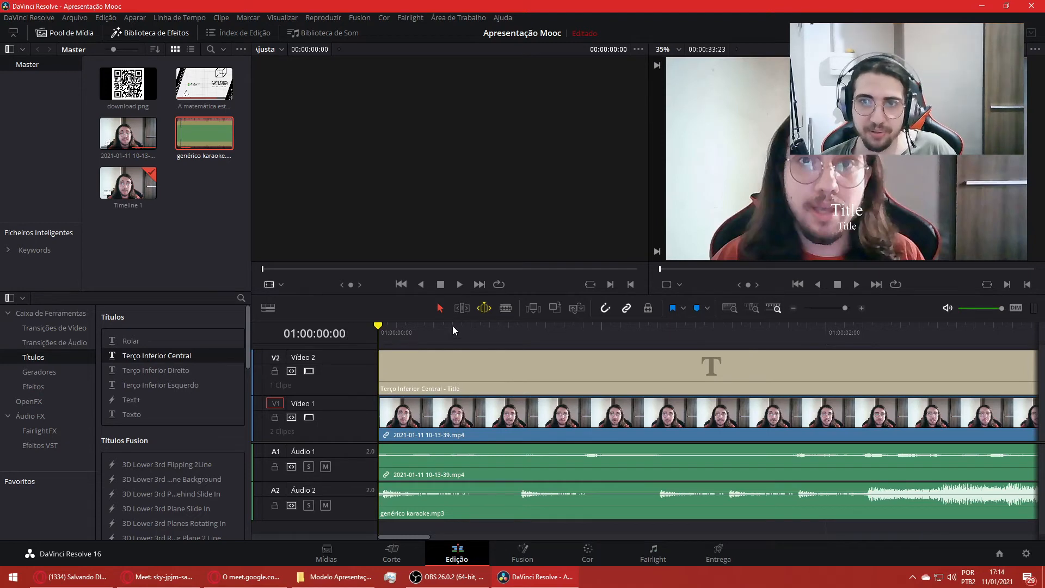
- Stack a Terço Inferior Direito title above the central one at the timeline start, and delete both titles
drag(178, 372, 378, 345)
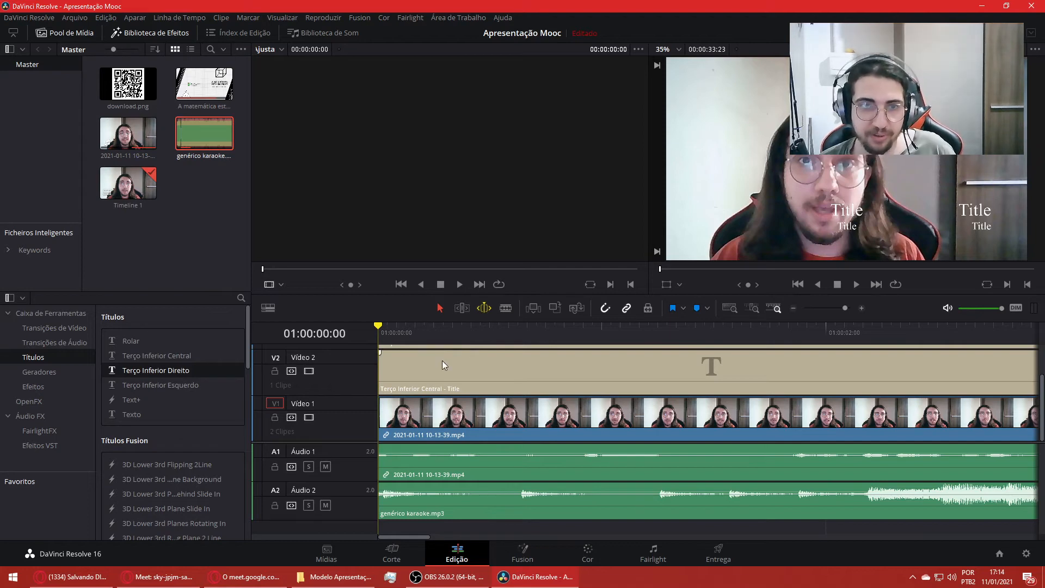
scroll(442, 369, up, 2)
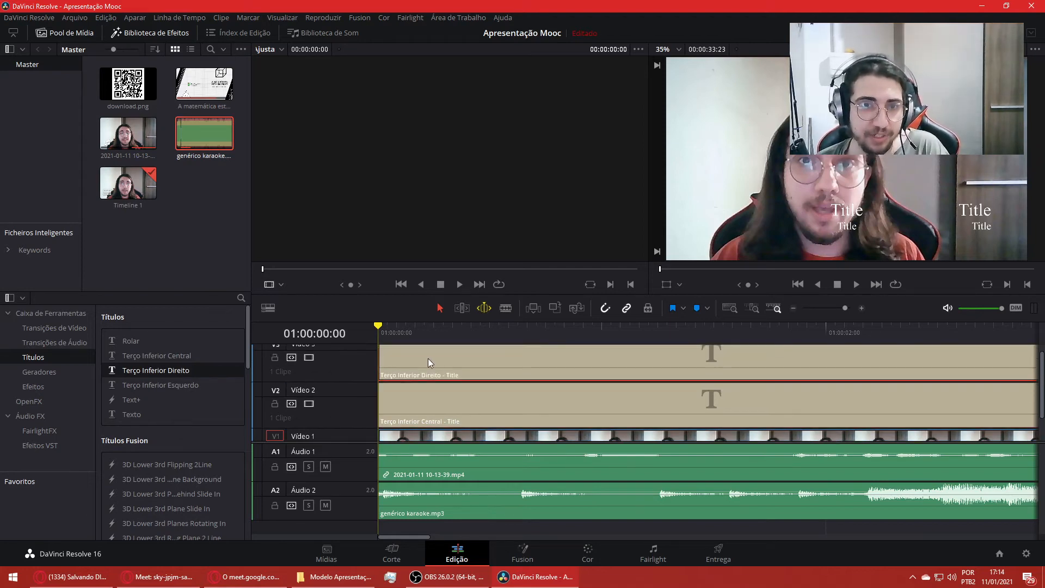
key(Delete)
scroll(447, 405, down, 2)
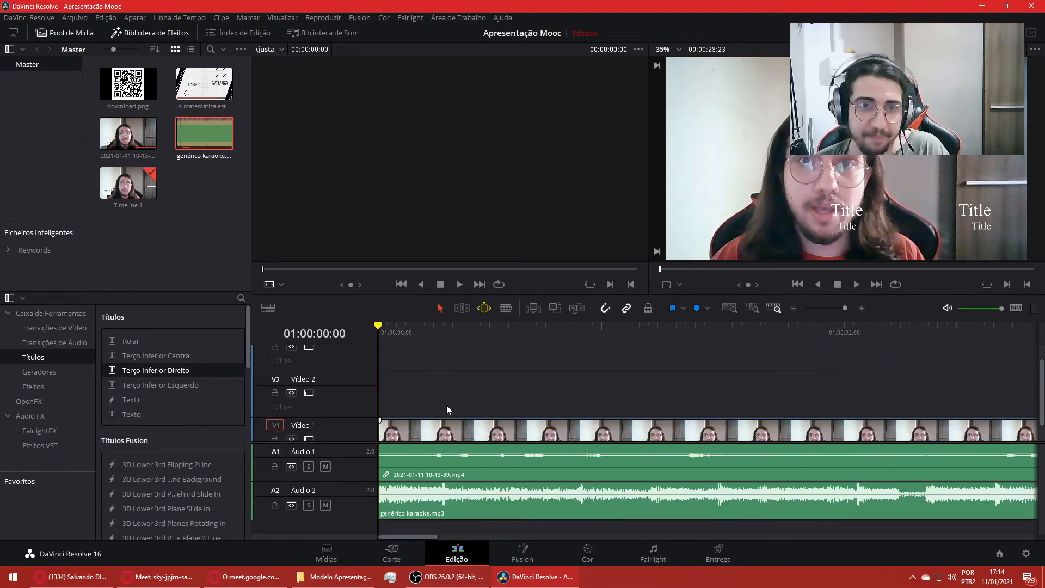
- Add the Terço Inferior Central title again at the timeline start, try editing its text in the picture, and delete it
click(158, 356)
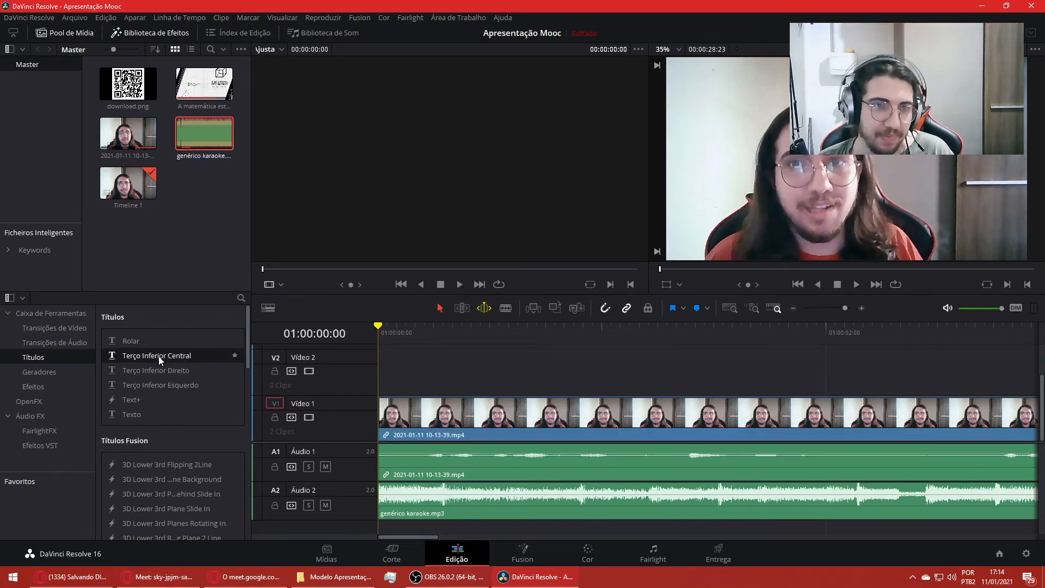
drag(159, 355, 397, 375)
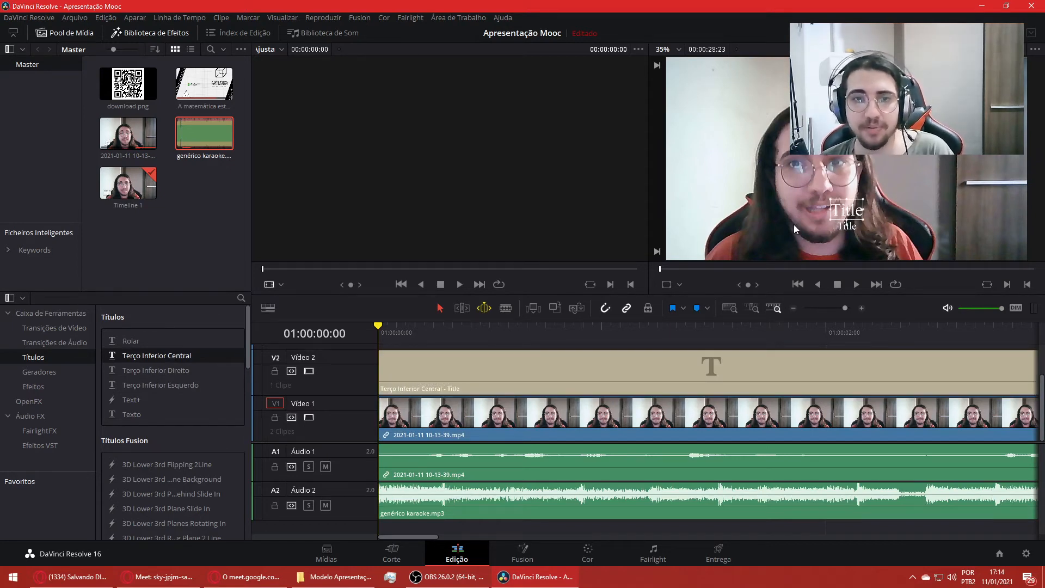
double_click(835, 213)
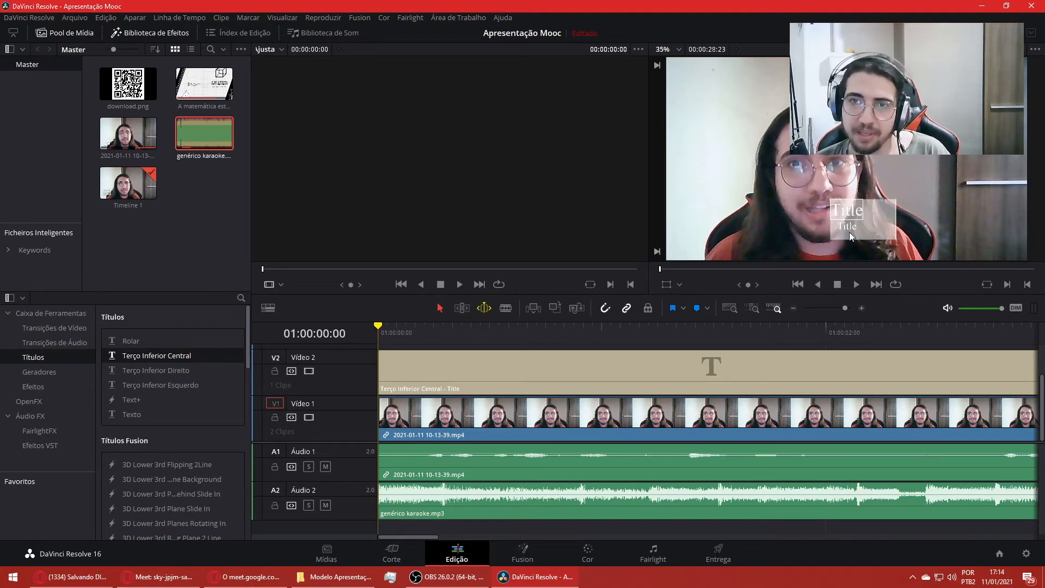
click(448, 386)
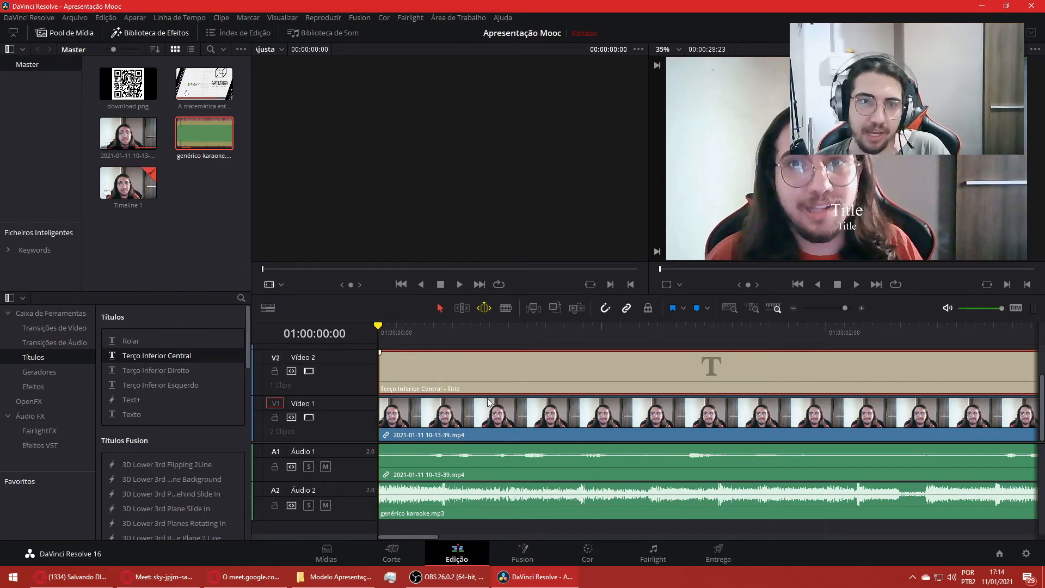
key(Delete)
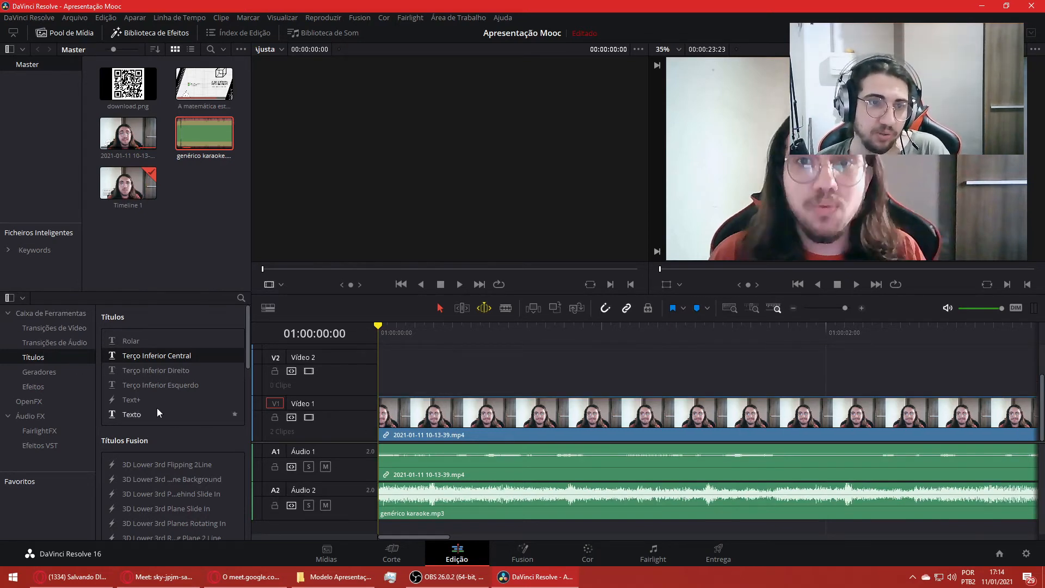
- Place a Texto title at the timeline start, move it down near the lower edge of the picture, and delete it
scroll(153, 408, down, 2)
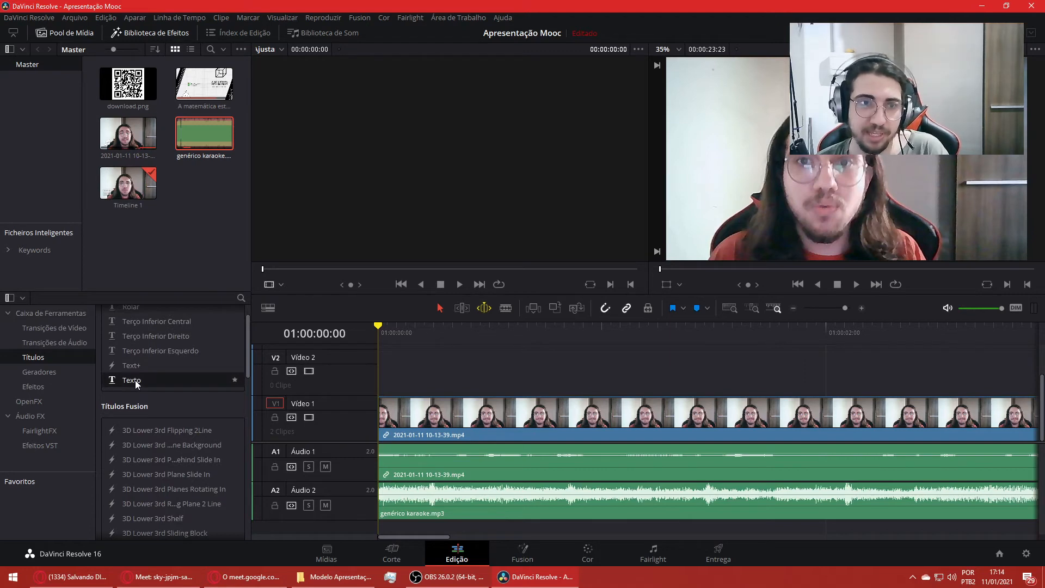
drag(135, 380, 379, 377)
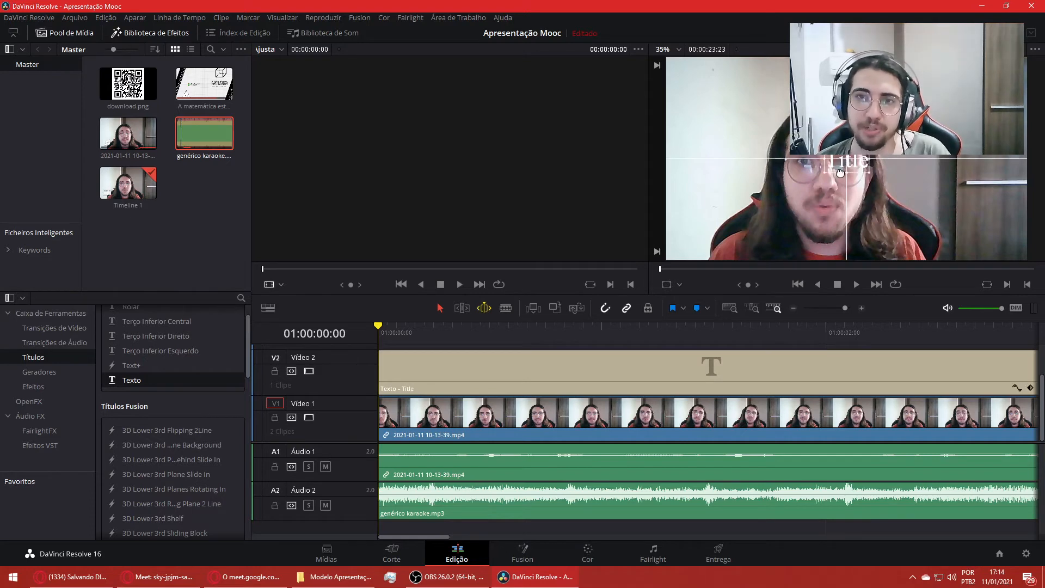
drag(840, 163, 837, 236)
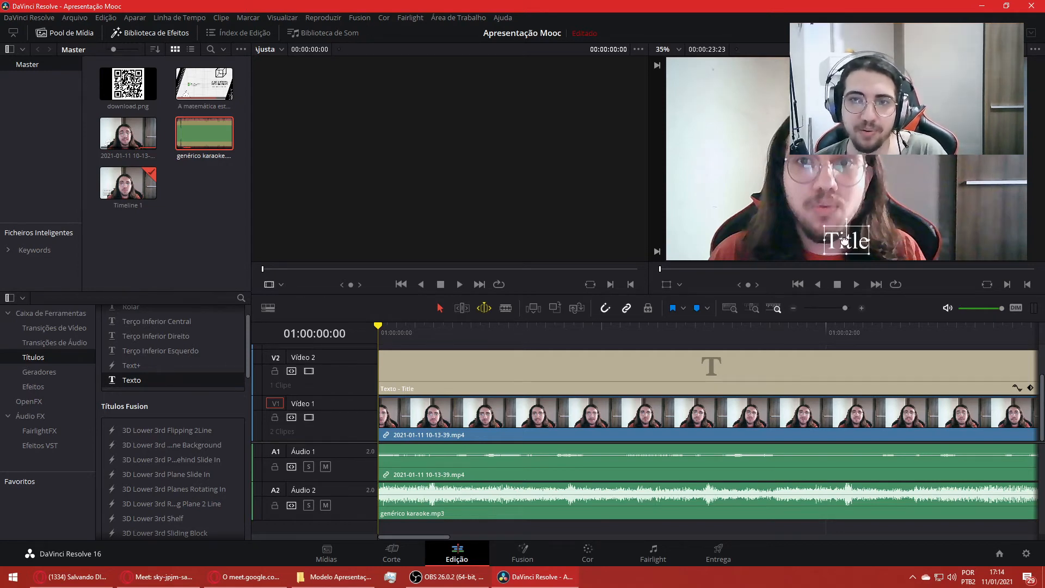
click(440, 384)
key(Delete)
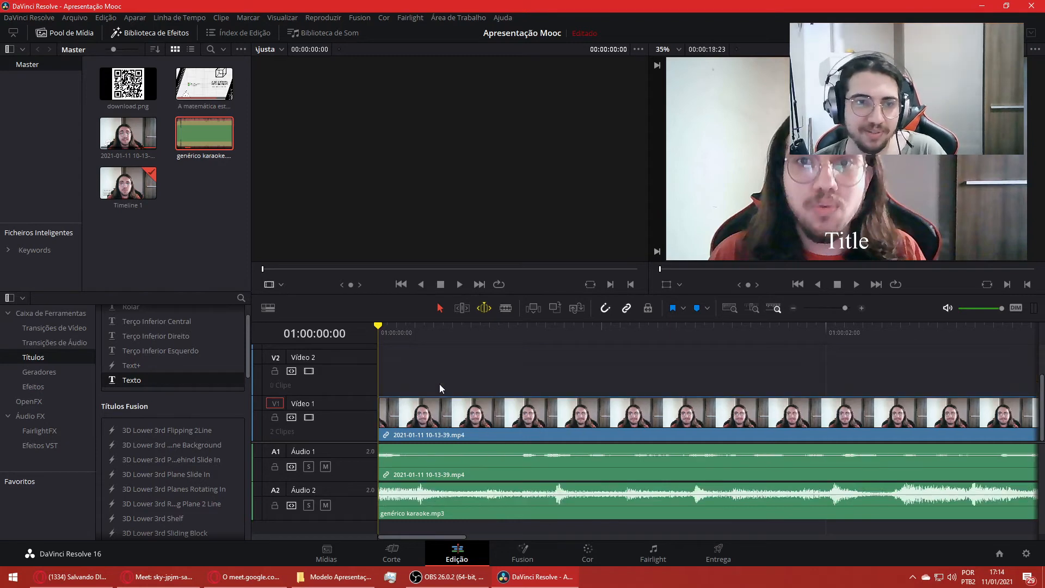
- Place the 3D Lower 3rd Flipping 2Line title at the timeline start, play it from 01:00:00:12, and delete it
scroll(200, 360, down, 1)
drag(165, 397, 380, 385)
click(489, 331)
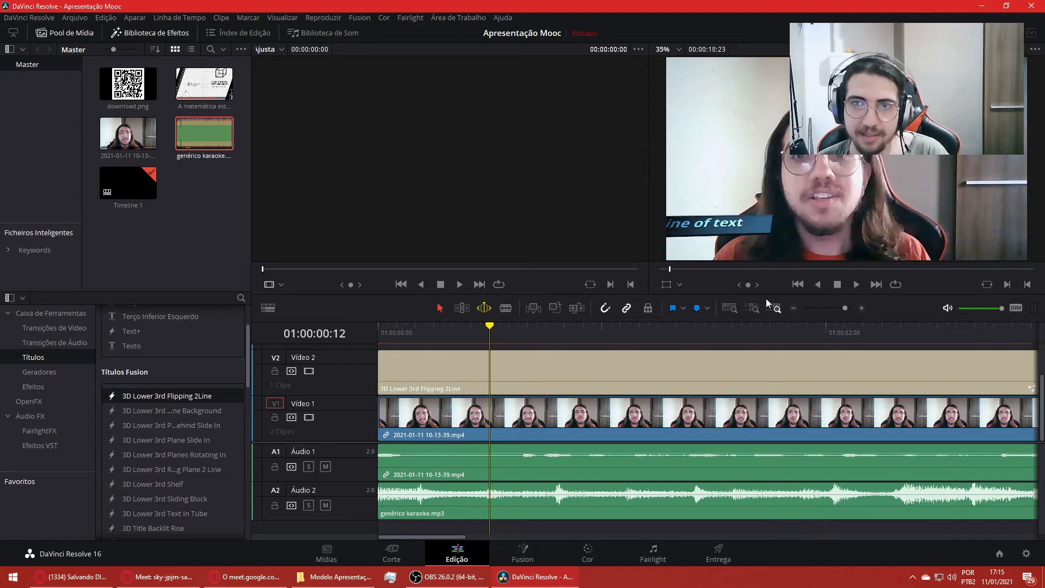
click(856, 285)
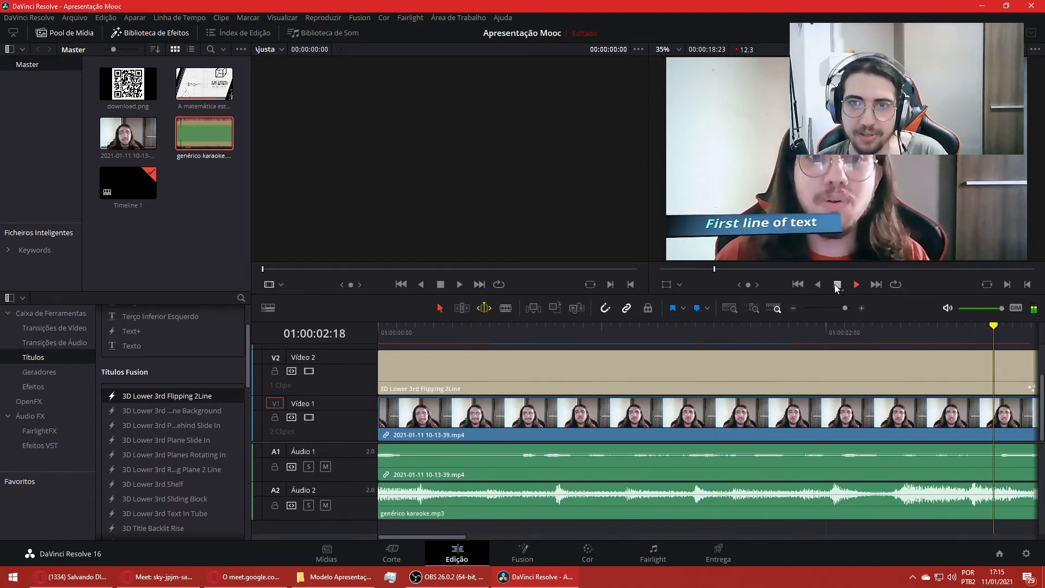
click(836, 284)
click(701, 370)
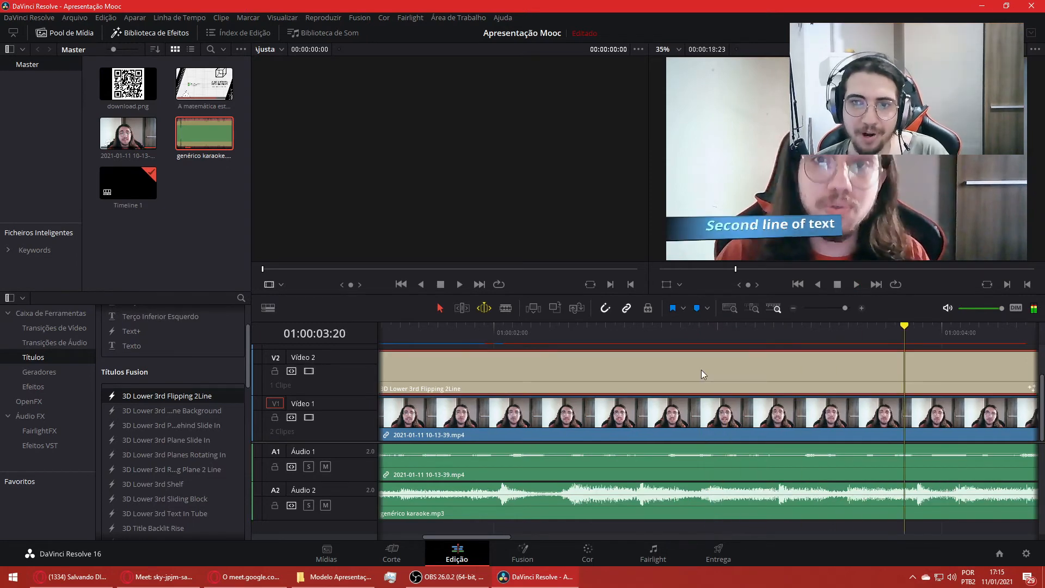
key(Delete)
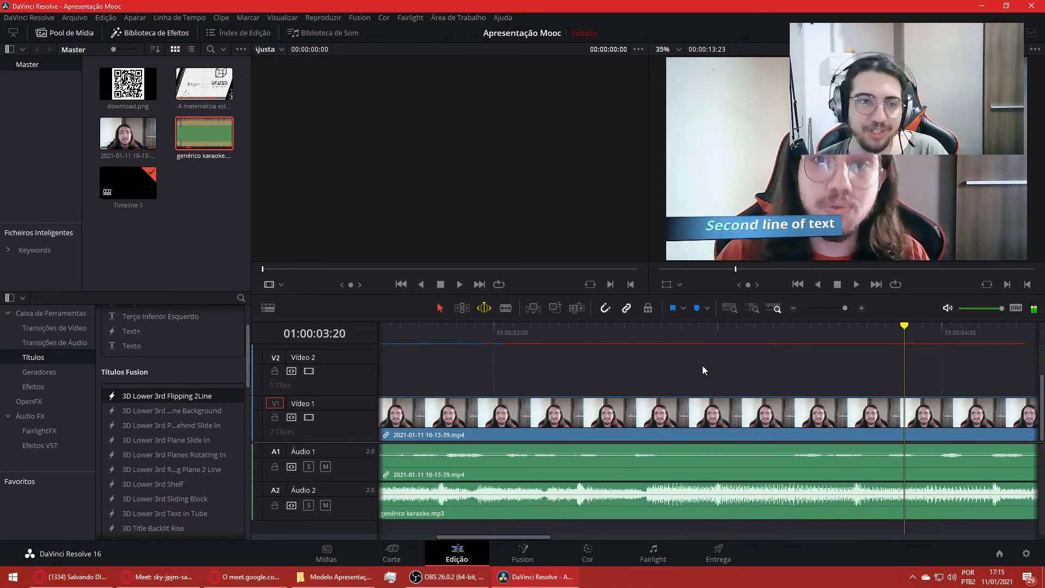
- Place a Legenda subtitle at the start of the timeline, preview it at 01:00:00:04, and delete it
scroll(200, 414, down, 10)
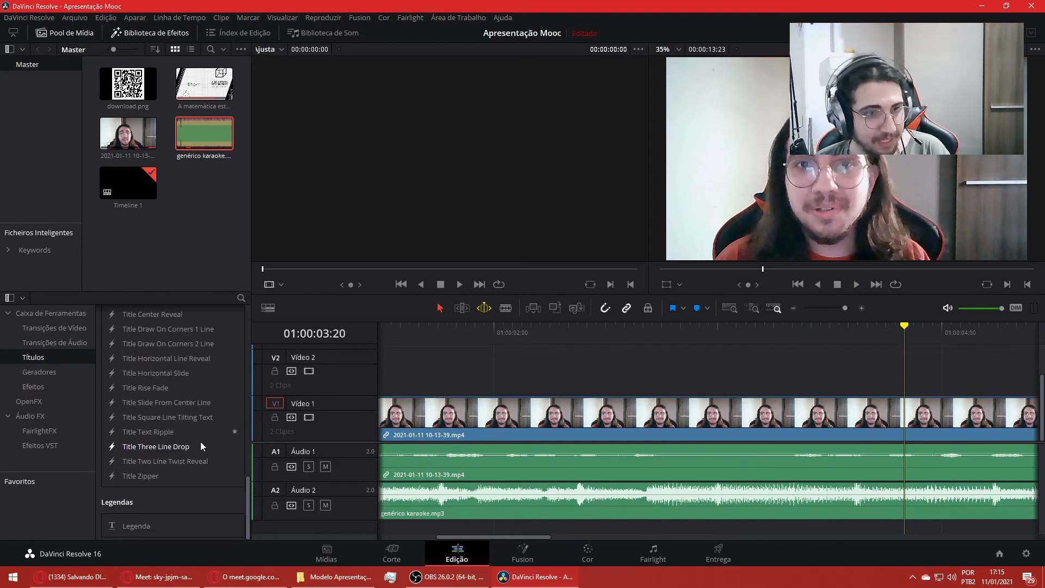
drag(139, 523, 388, 384)
drag(451, 395, 407, 400)
click(419, 335)
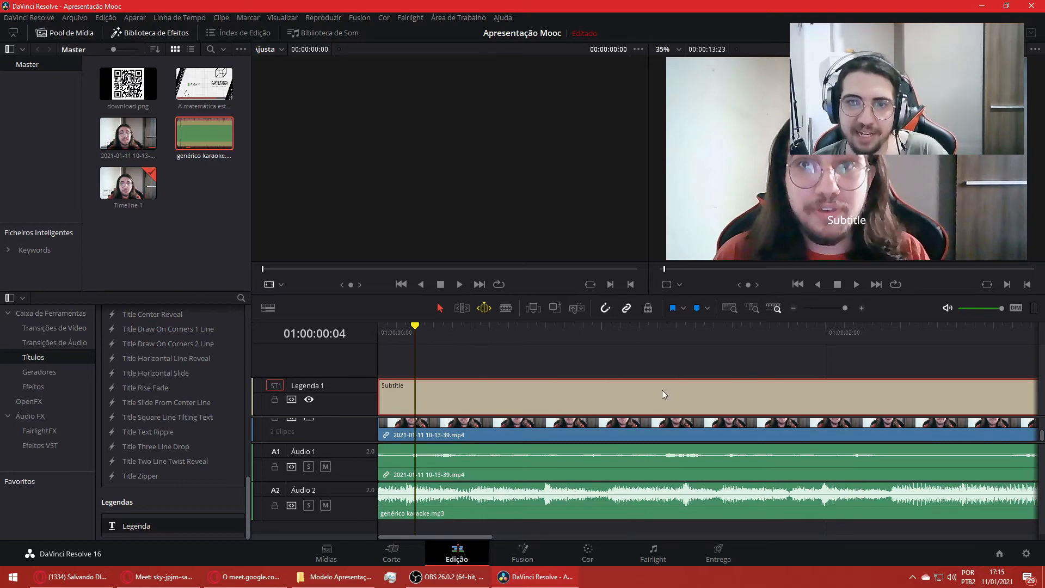
key(Delete)
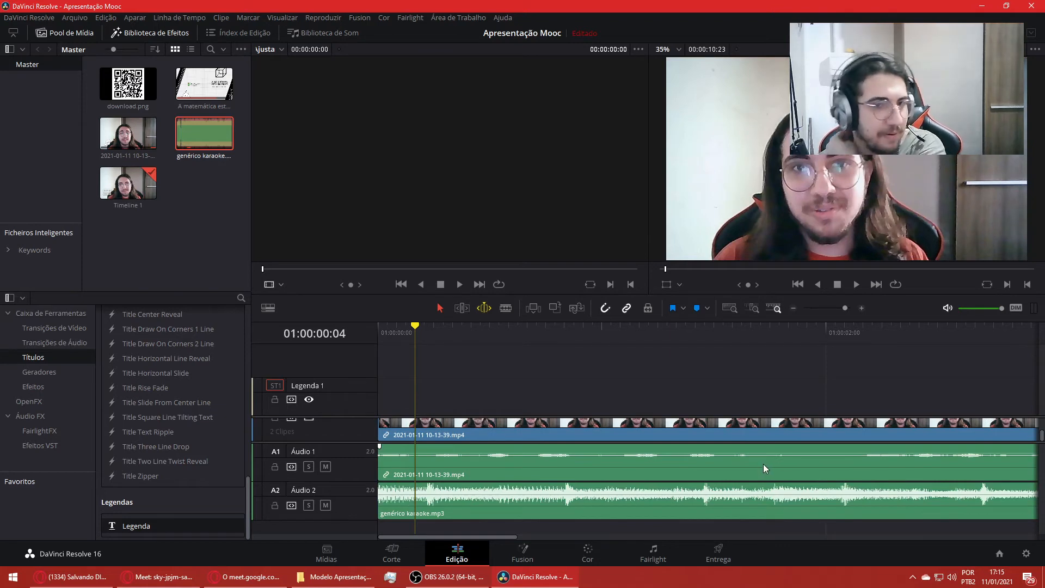
- Examine the available generators, effects, OpenFX filters and Áudio FX in the effects library, dismissing the mail notifications
click(43, 373)
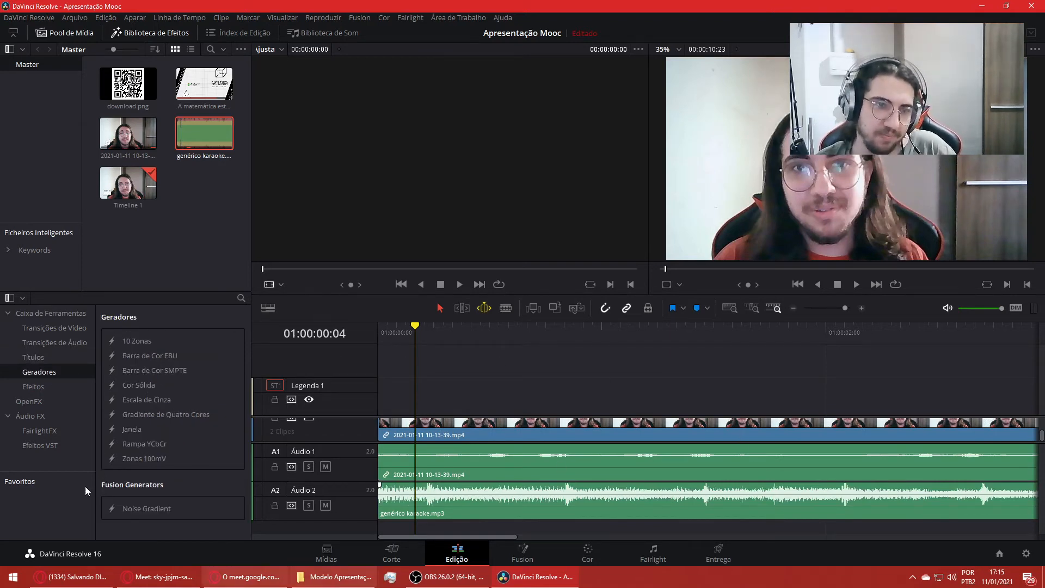
click(71, 385)
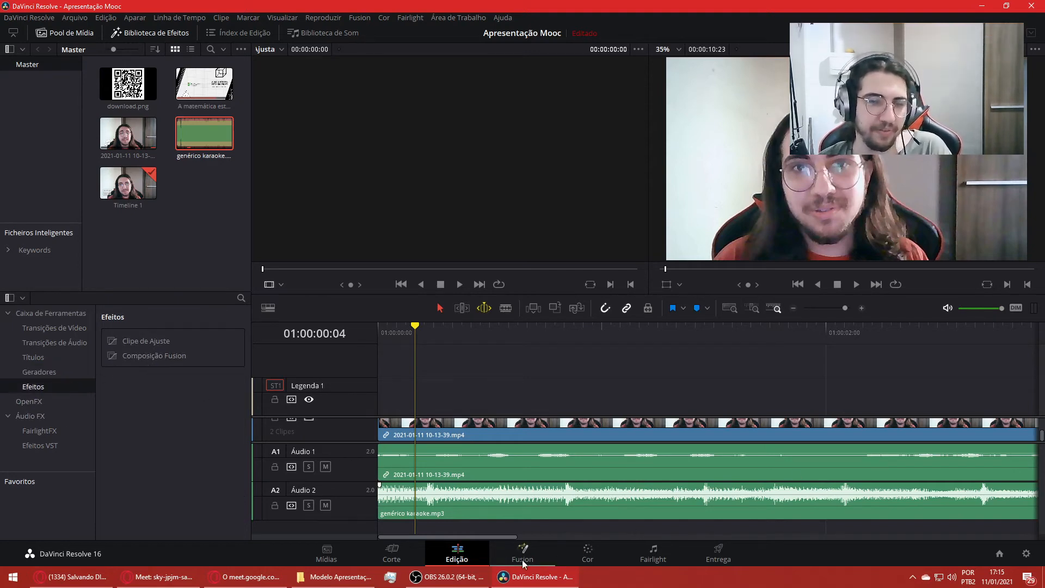
click(46, 400)
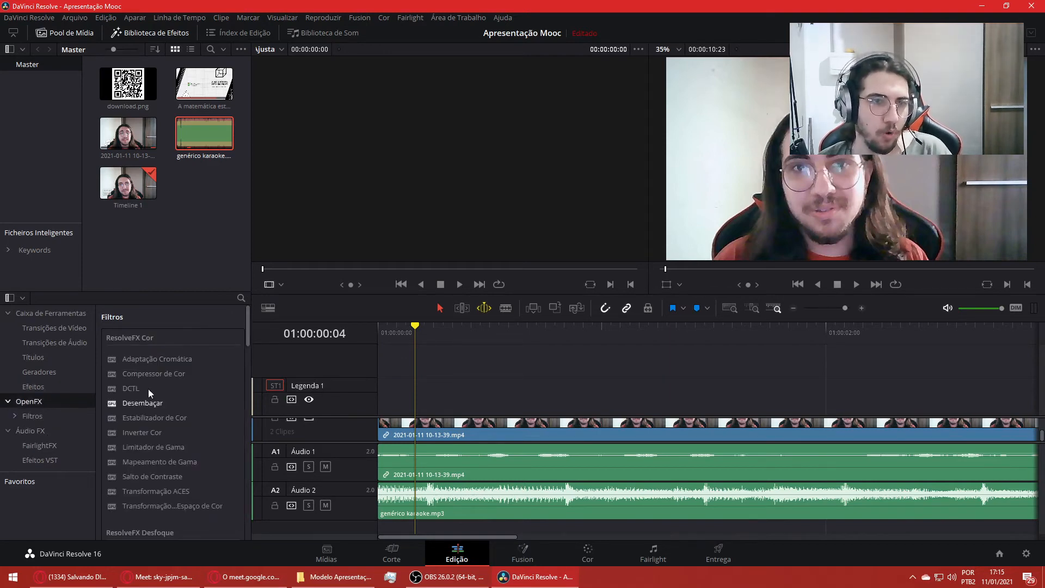
scroll(195, 429, down, 3)
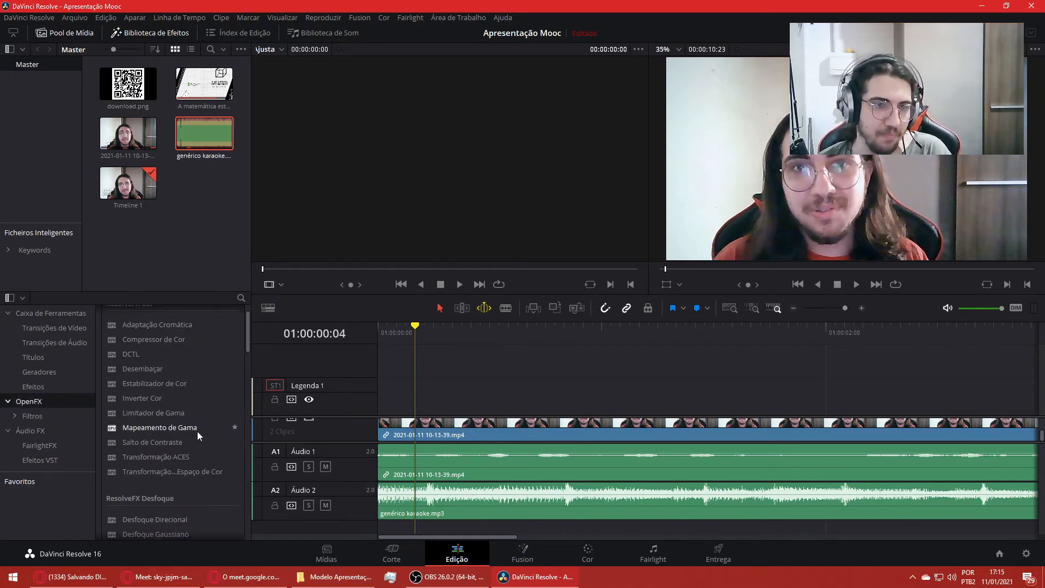
scroll(179, 441, down, 5)
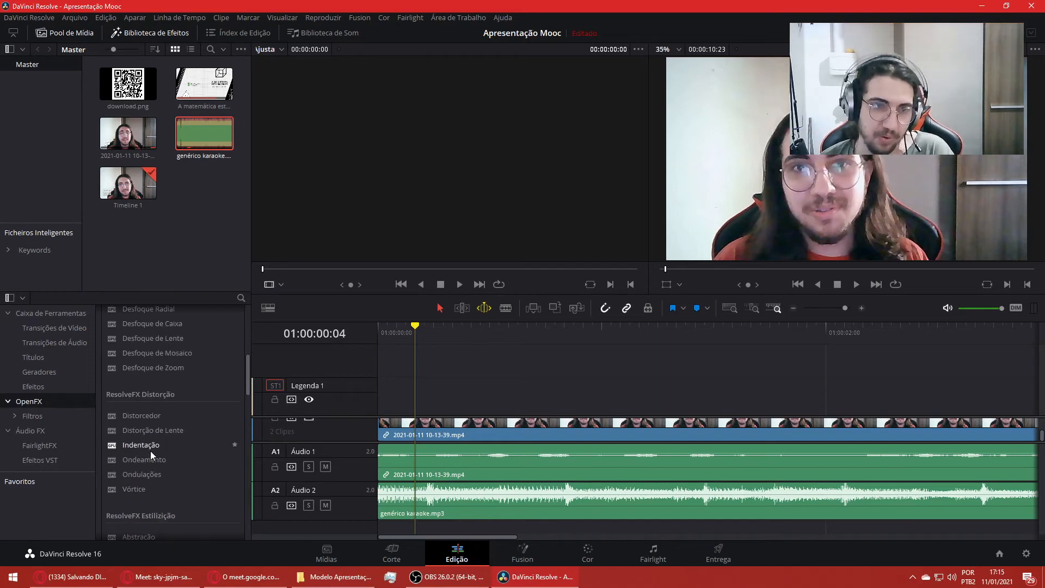
click(25, 416)
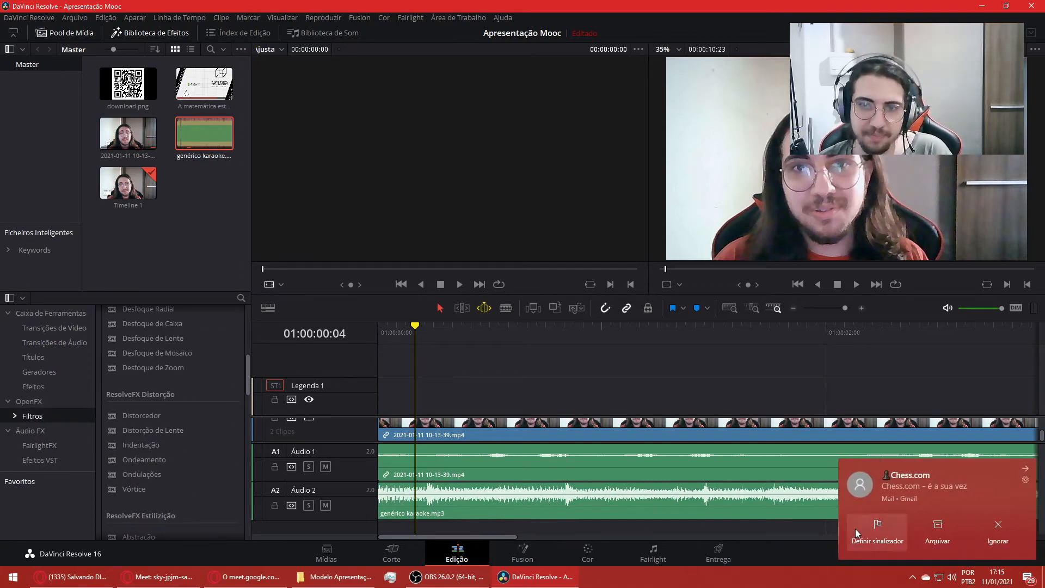
click(851, 495)
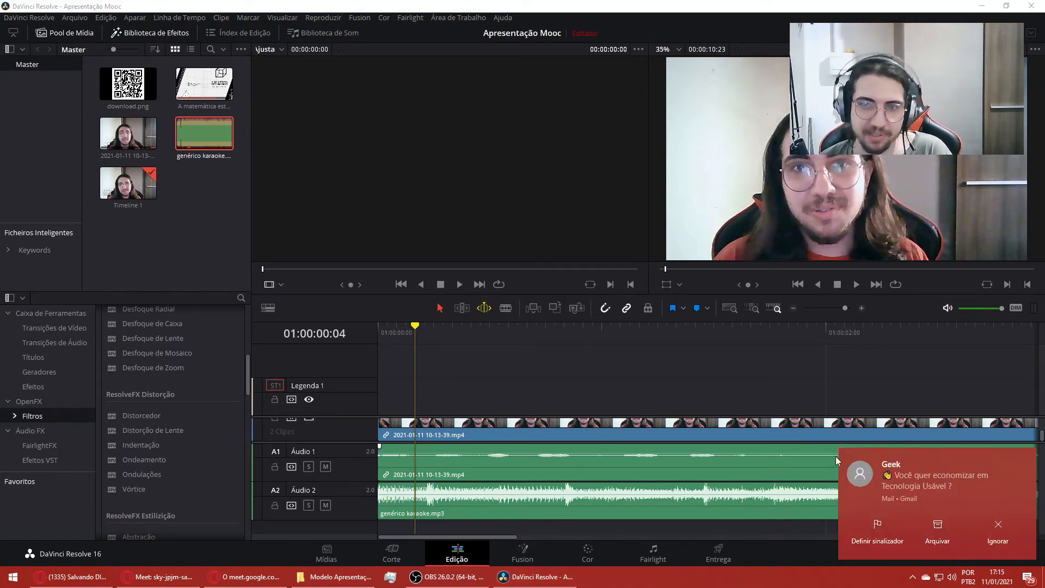
drag(907, 482, 1037, 521)
click(40, 430)
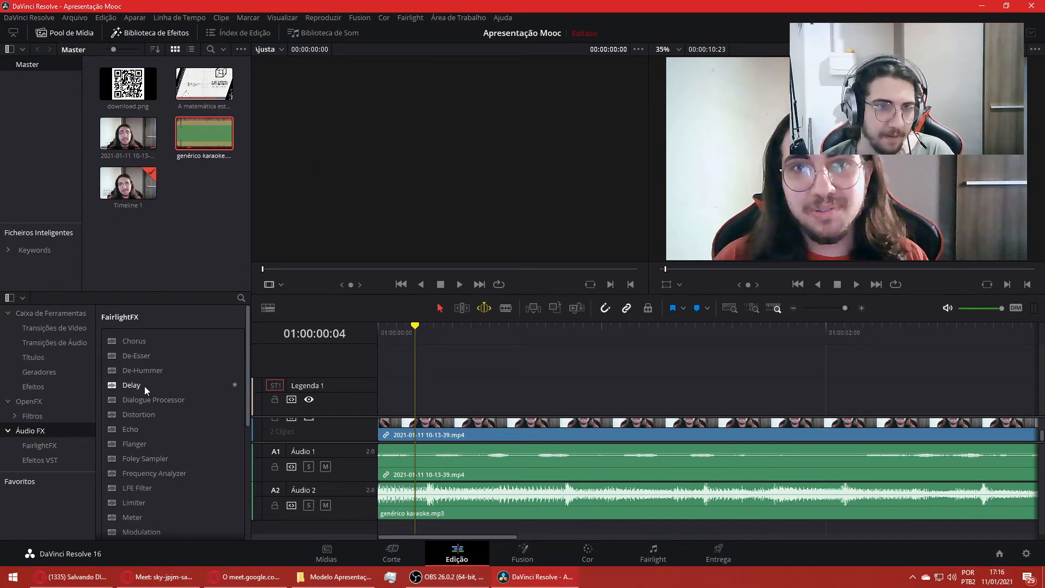
- Apply the Delay effect to genérico karaoke.mp3 with Agudas 16.78k, left delay 90.20, right delay 493.50 and right Retorno 49.55
drag(144, 387, 403, 508)
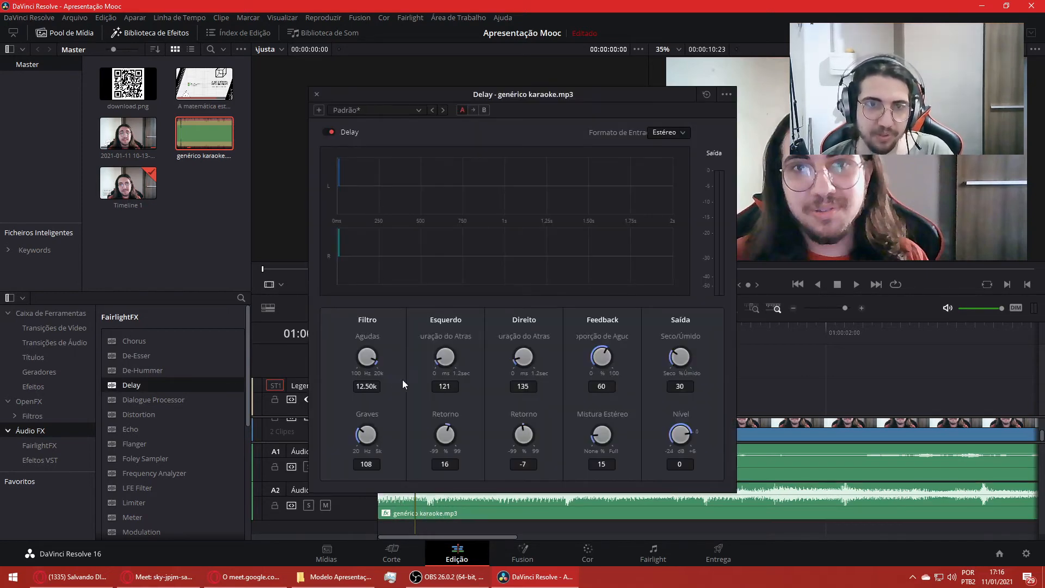
click(369, 362)
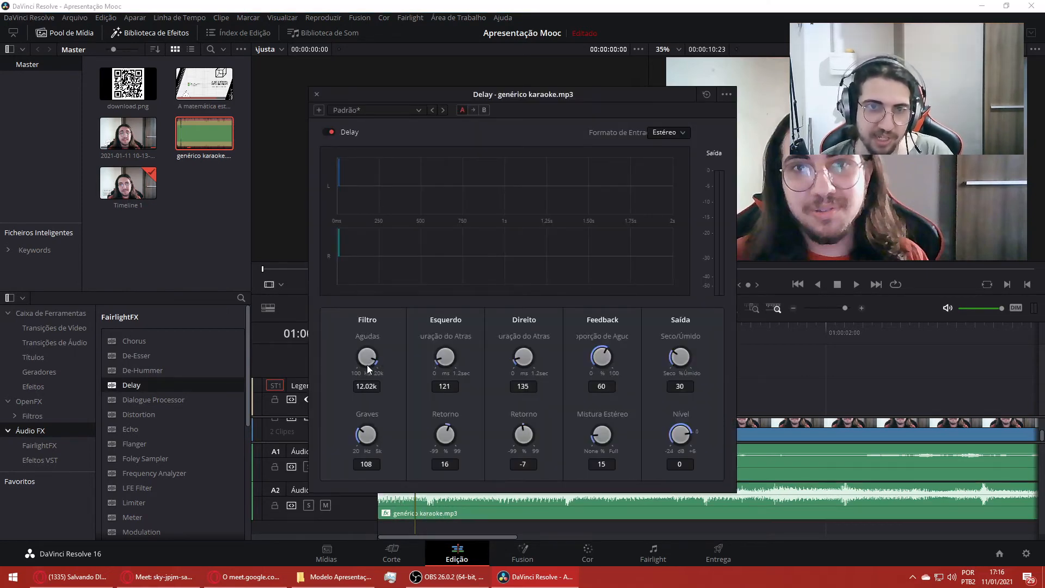
drag(361, 389, 376, 291)
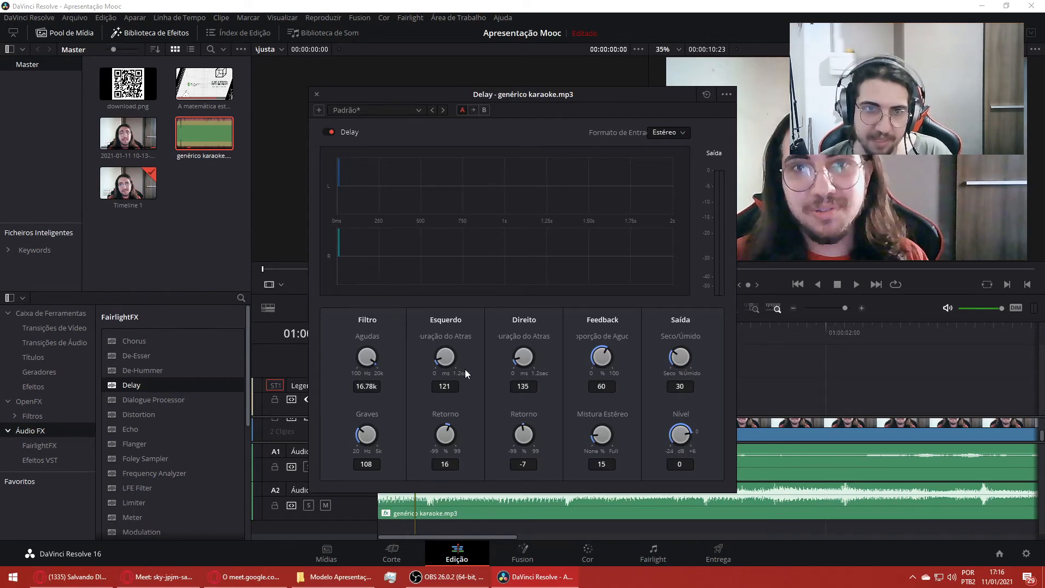
drag(446, 358, 445, 362)
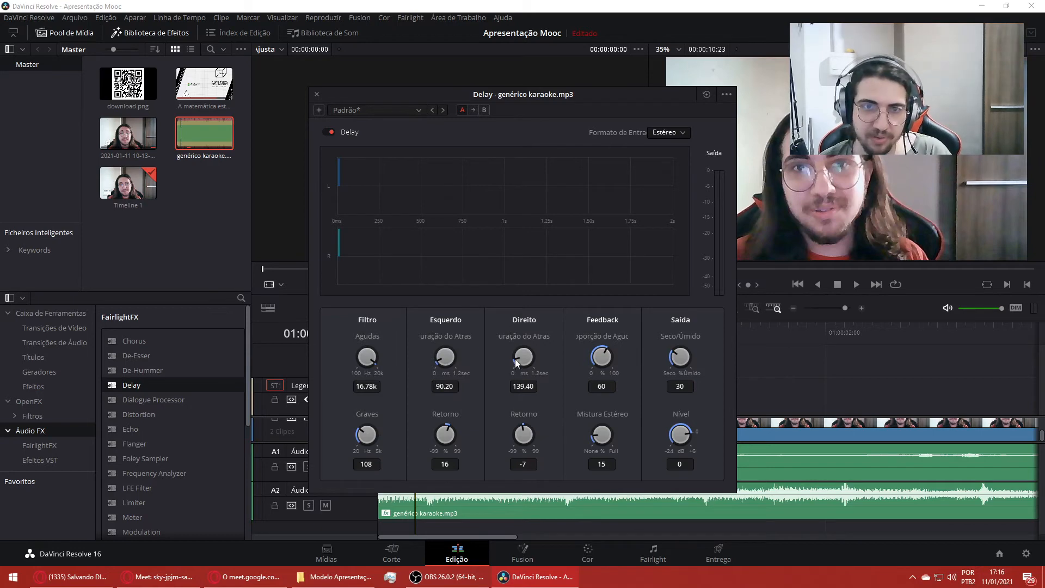
drag(512, 386, 565, 572)
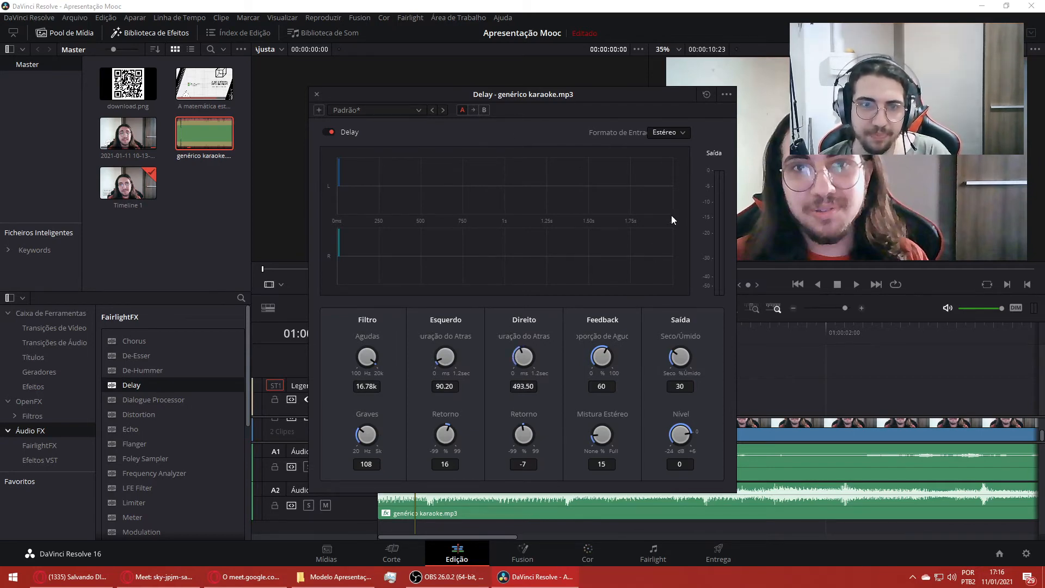
drag(528, 435, 563, 379)
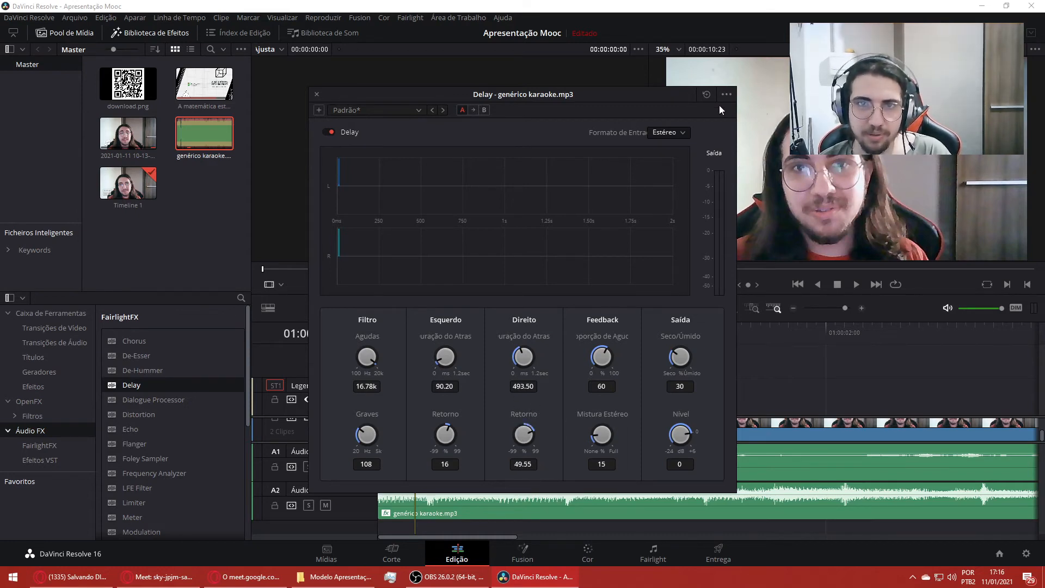
click(315, 94)
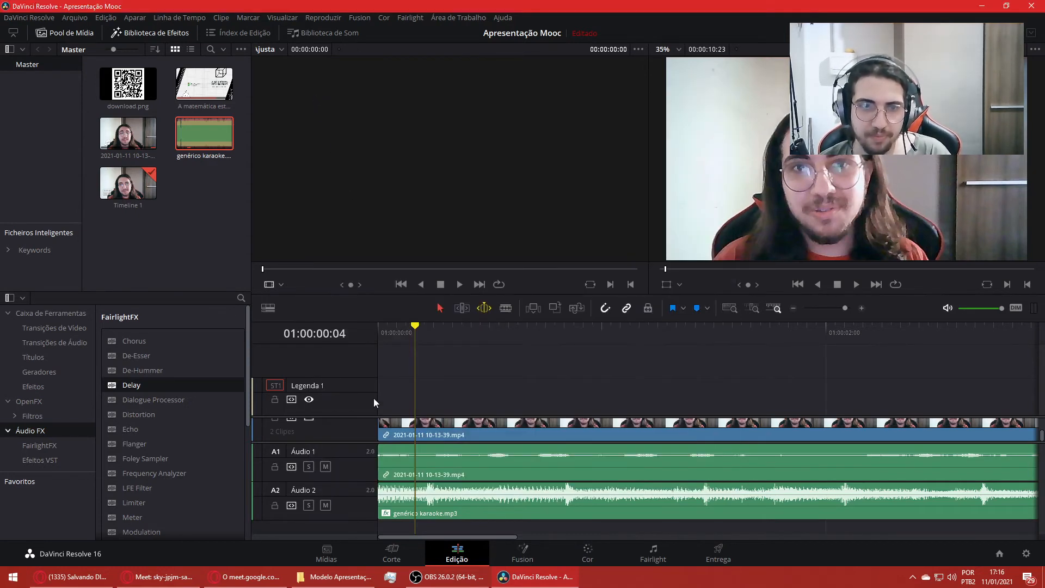
- Play the timeline from its start to about 01:00:07:18 to hear the delayed music
drag(414, 327, 380, 335)
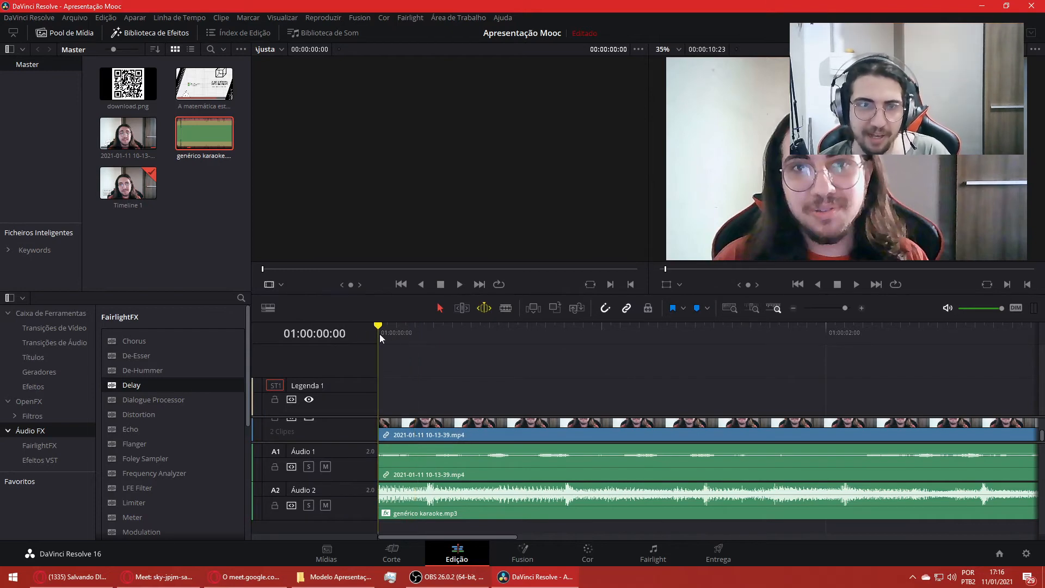
click(858, 283)
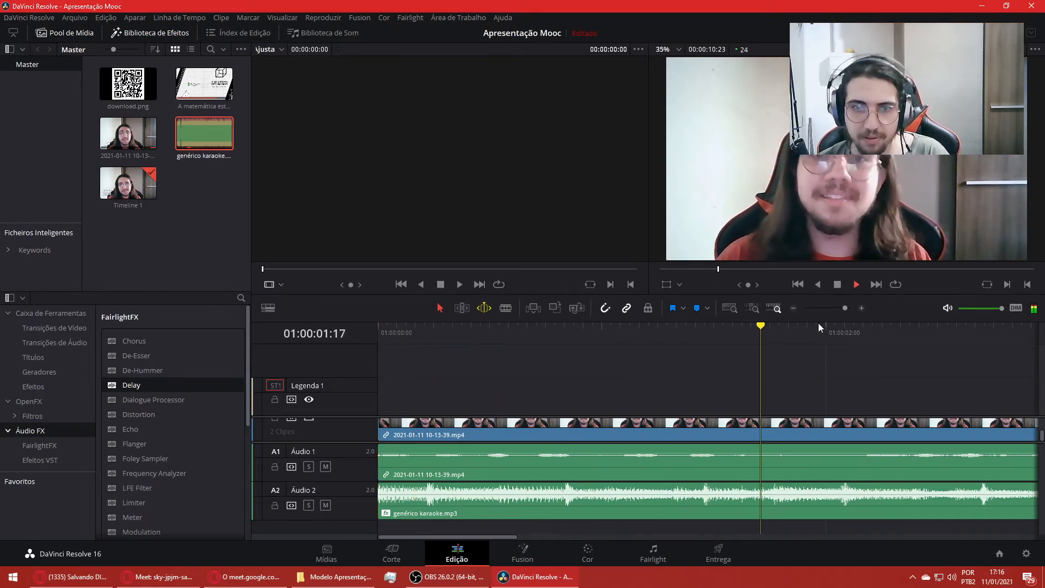
click(838, 290)
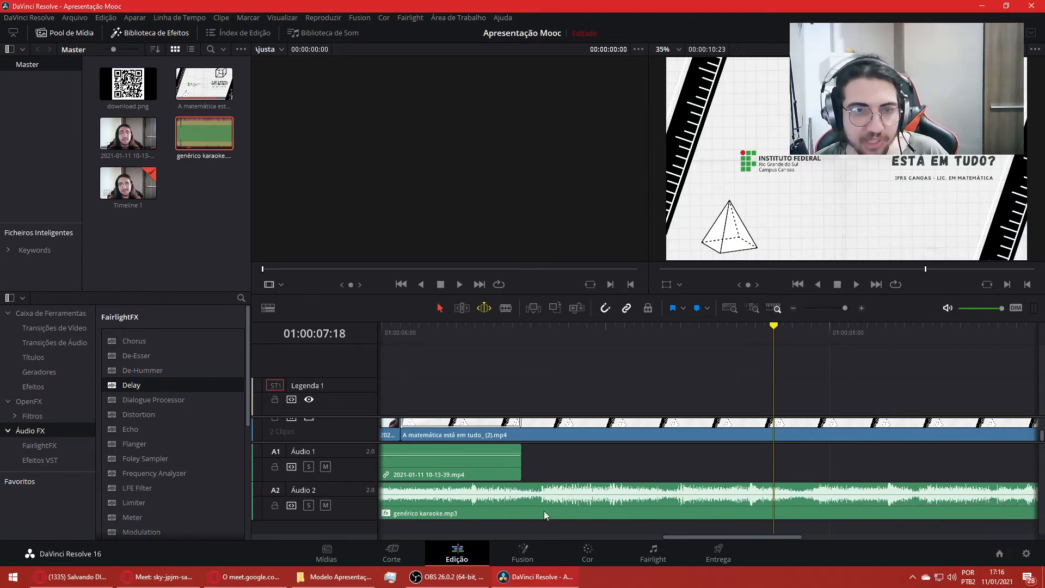
- Undo the Delay effect on genérico karaoke.mp3 and the timeline edit made before it
click(387, 515)
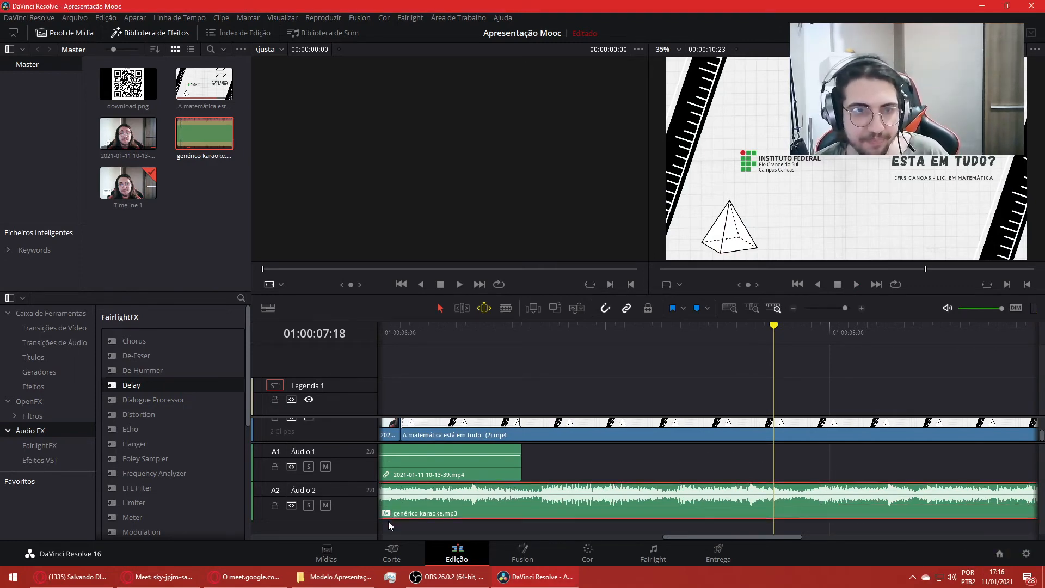
key(ctrl+z)
key(ctrl+z)
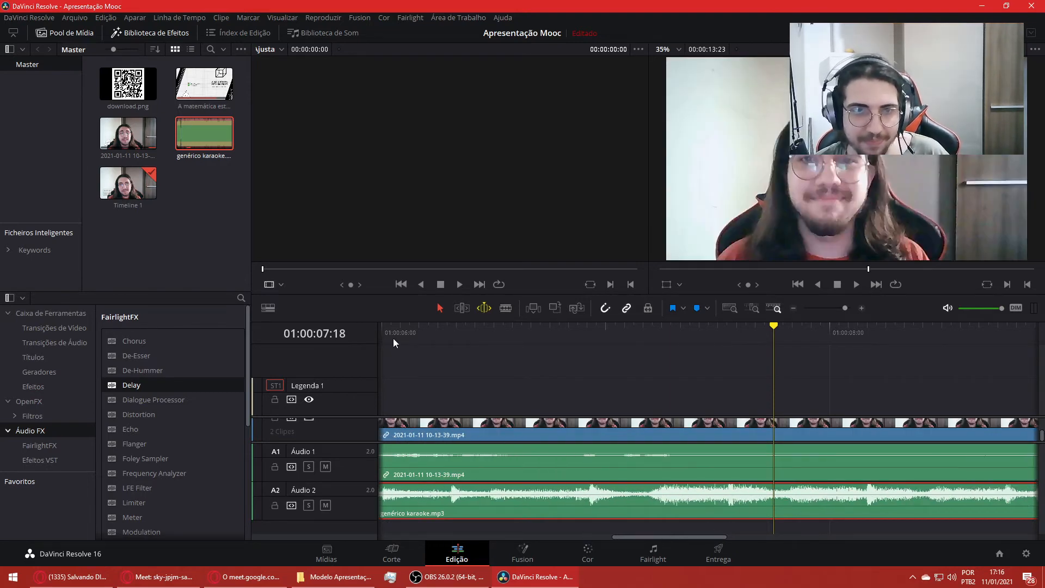
drag(625, 540, 715, 545)
click(647, 426)
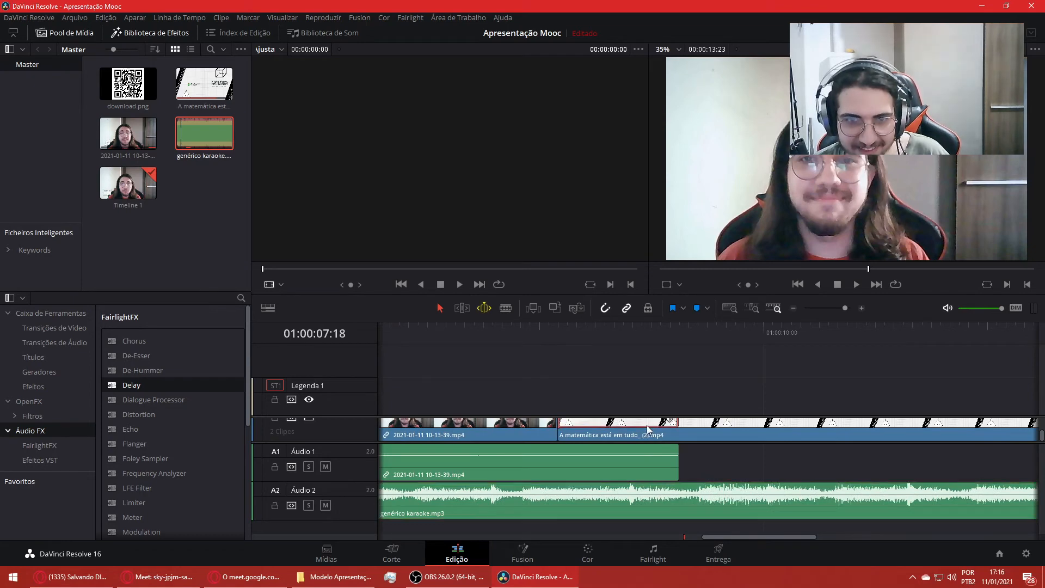
click(57, 328)
scroll(150, 356, down, 5)
scroll(149, 356, up, 5)
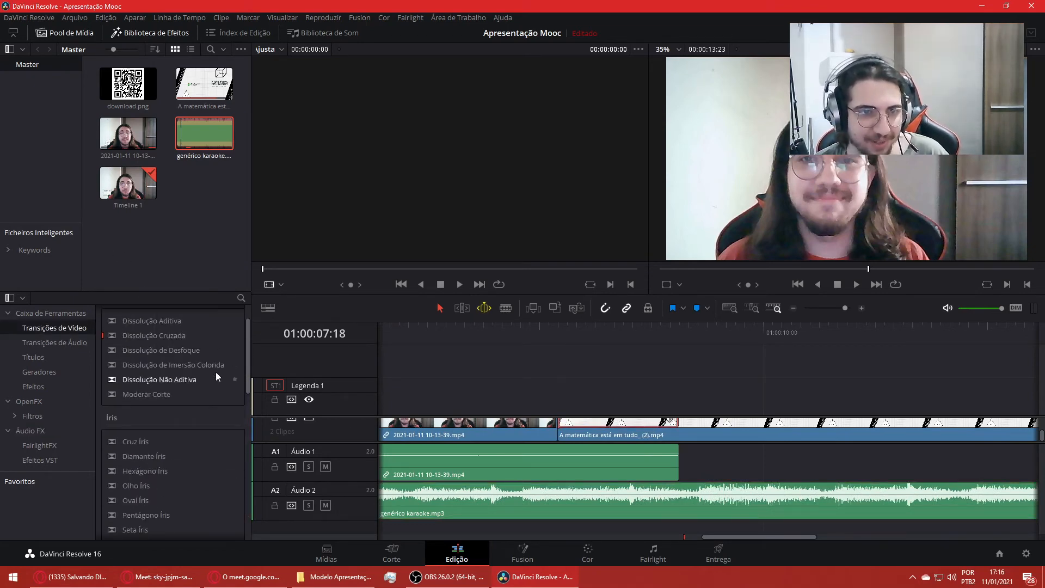
drag(158, 378, 514, 446)
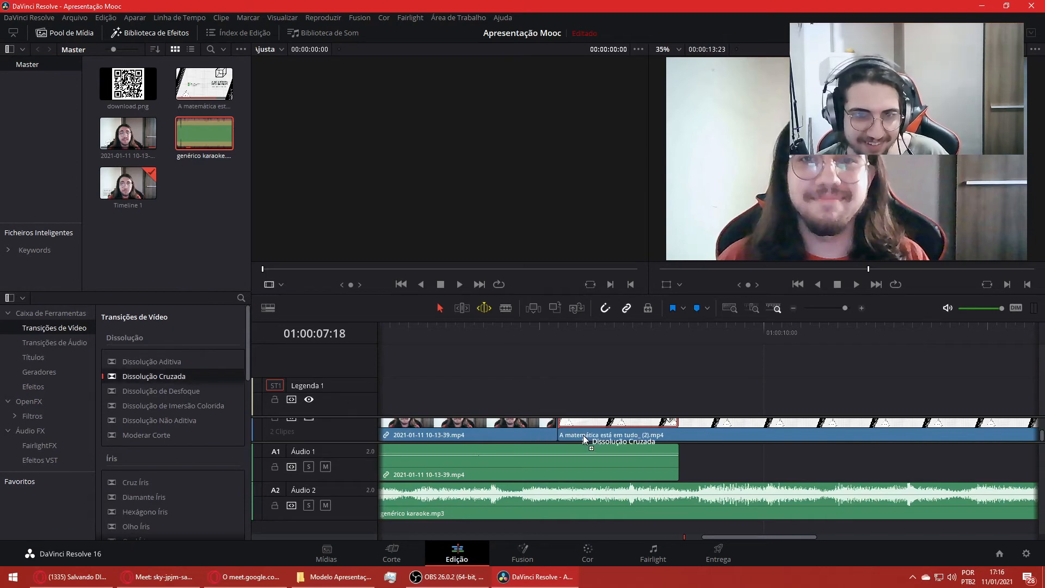
drag(583, 435, 569, 434)
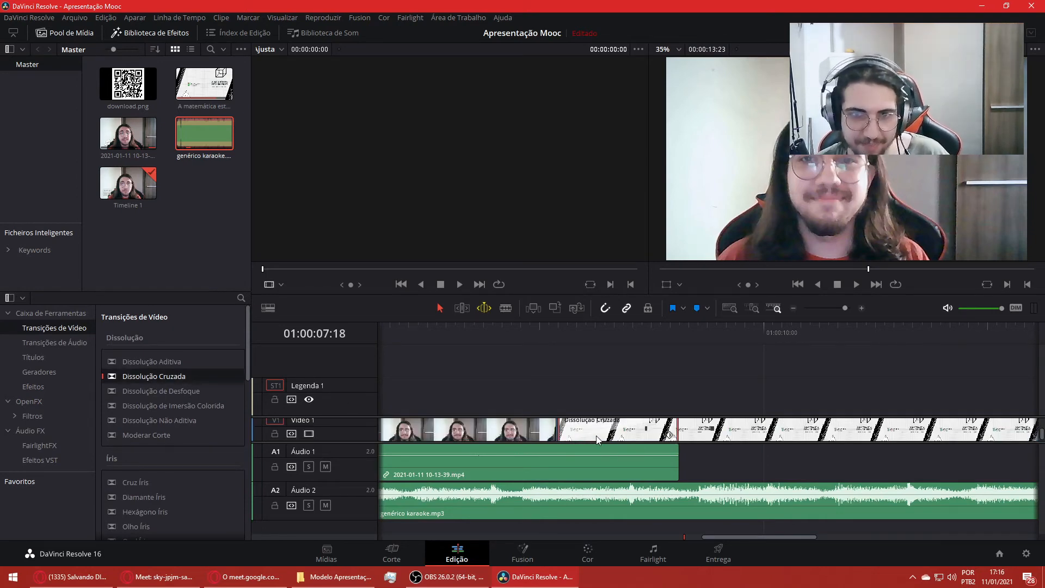
scroll(595, 435, down, 1)
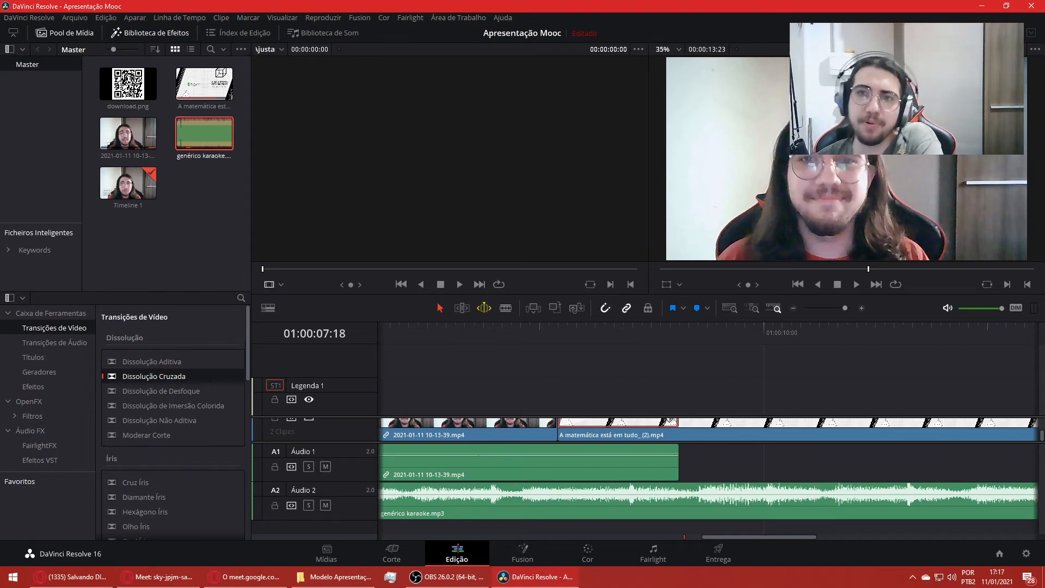
key(ctrl+9)
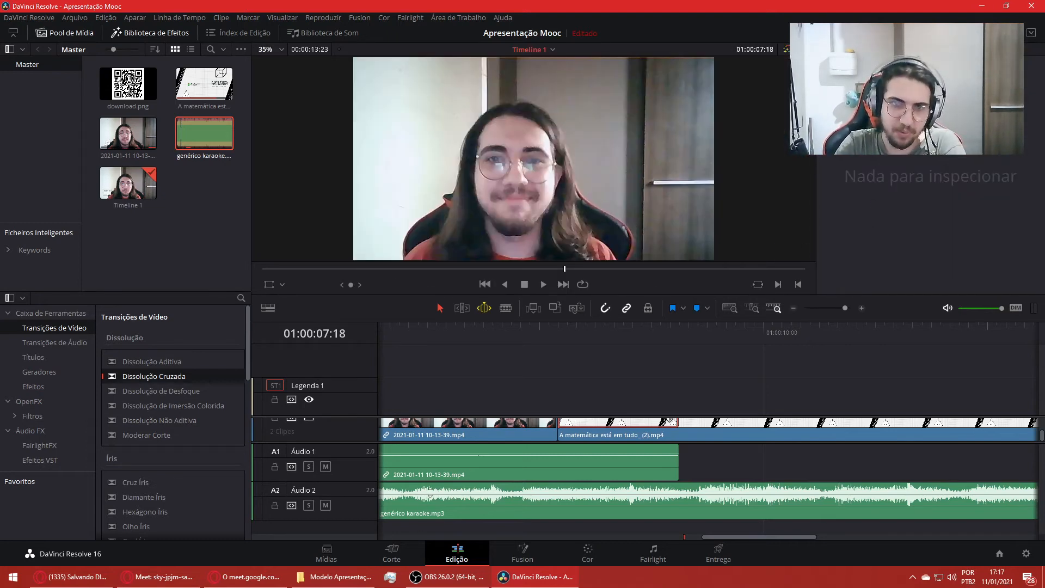
click(437, 468)
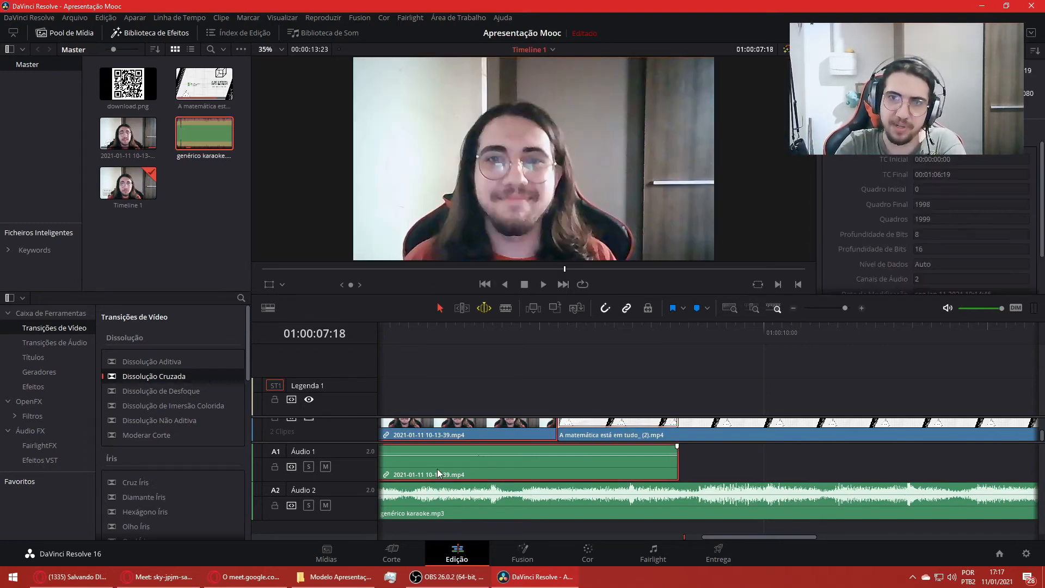
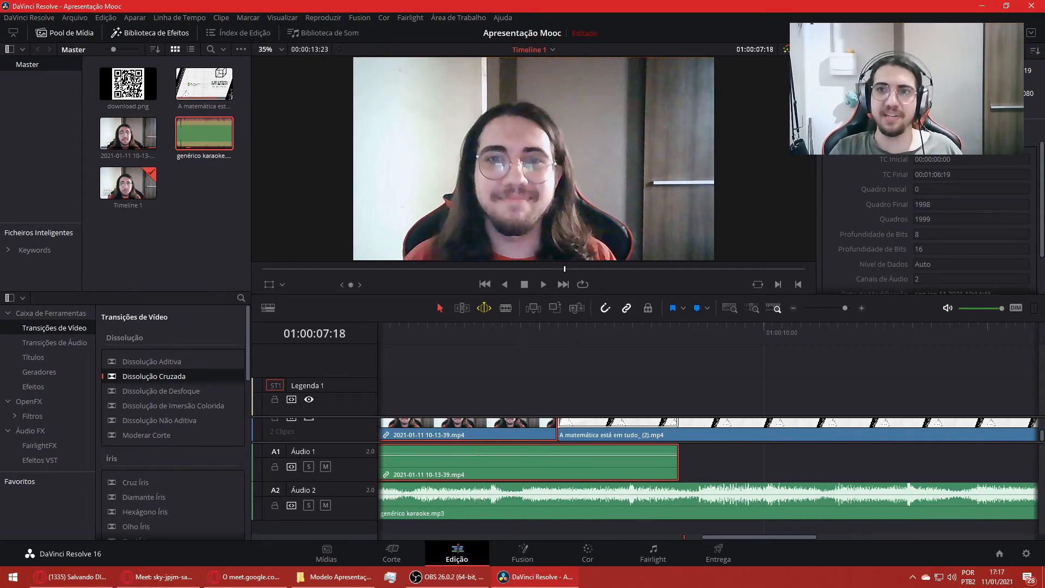
click(390, 502)
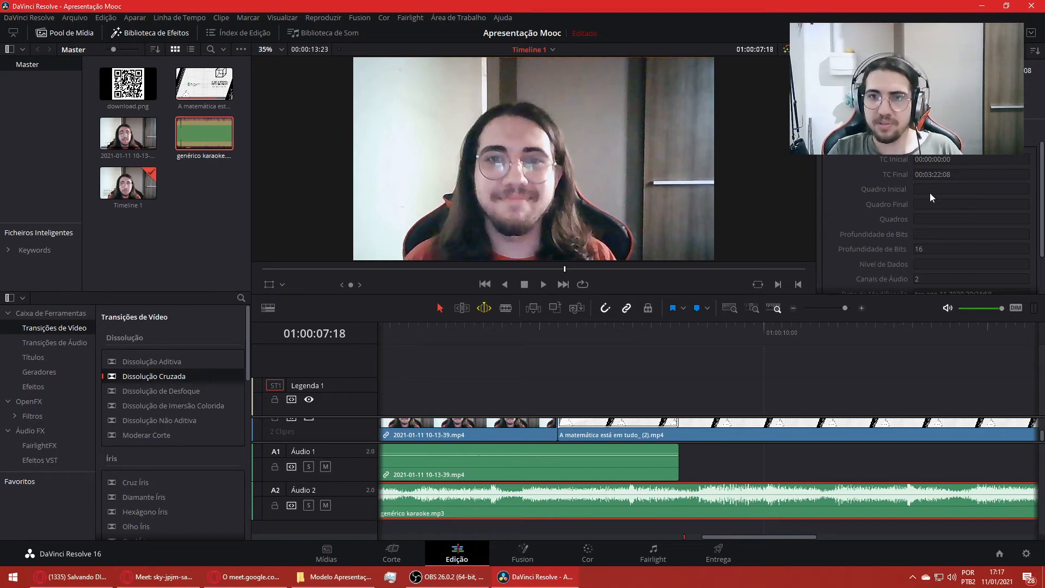
scroll(929, 195, down, 2)
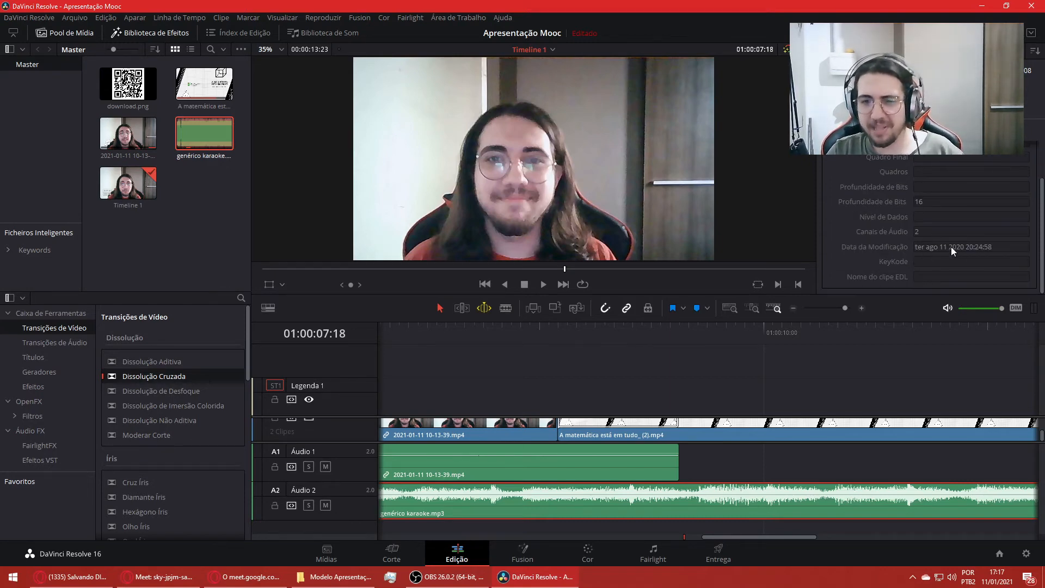
scroll(964, 245, up, 2)
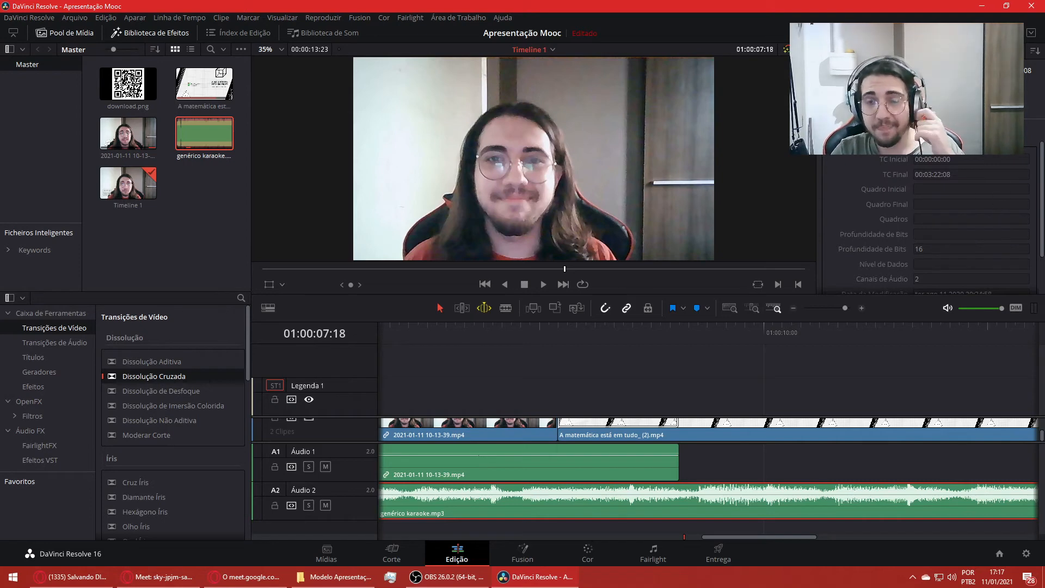
click(478, 475)
click(645, 436)
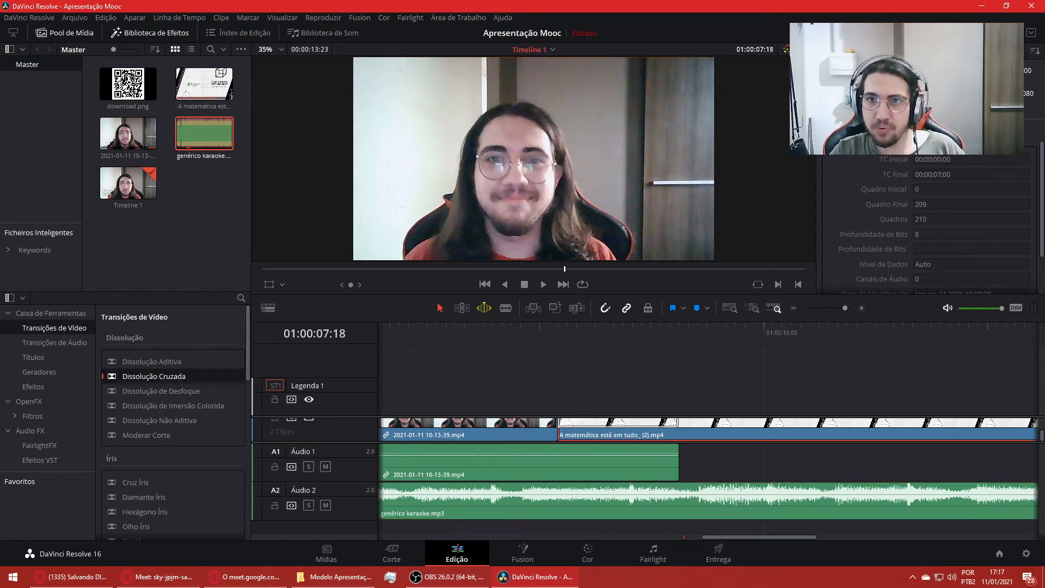
click(502, 327)
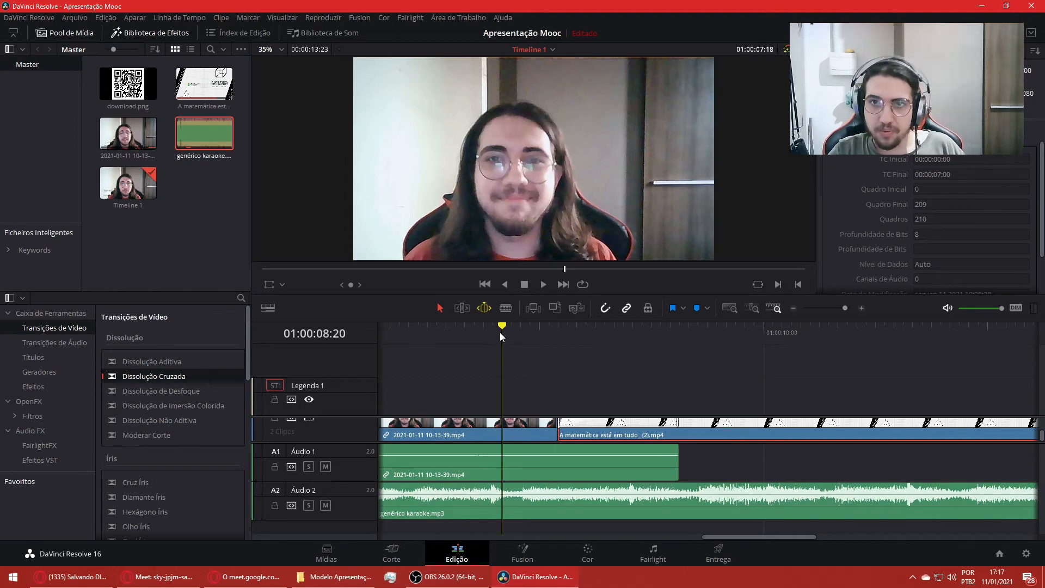
click(500, 439)
click(643, 435)
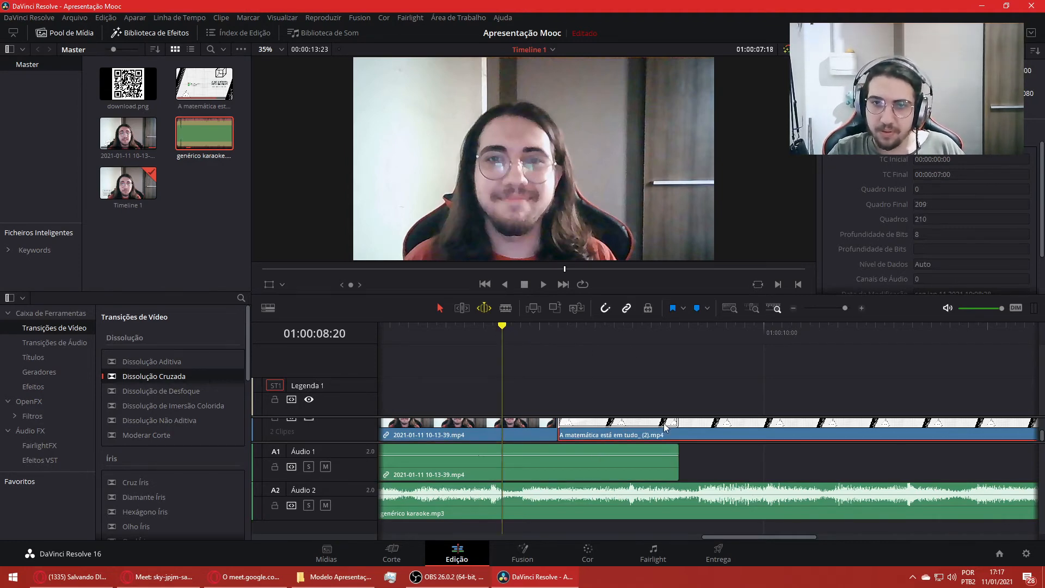
click(509, 451)
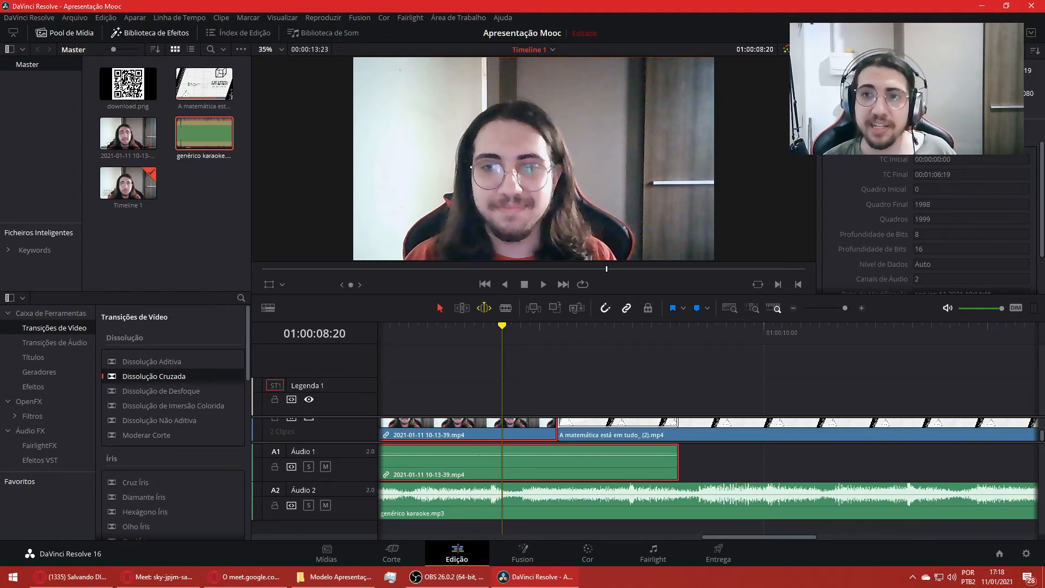
key(ctrl+9)
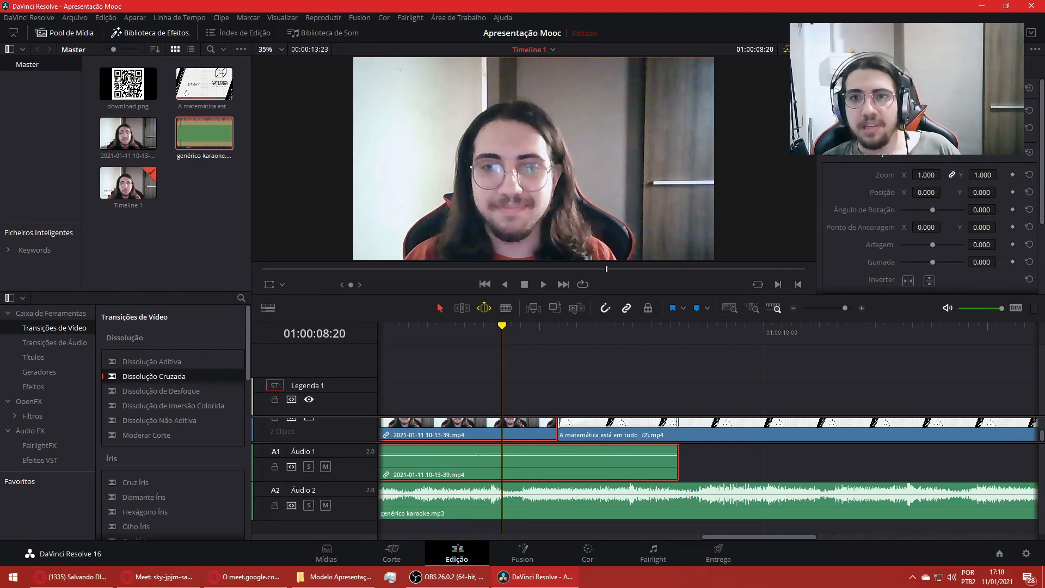
click(947, 110)
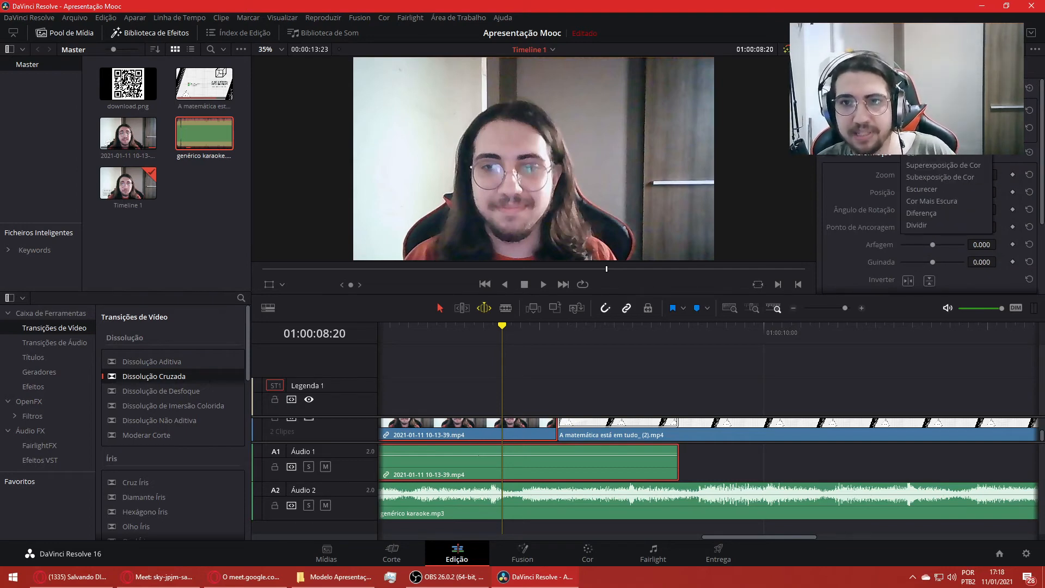
click(947, 110)
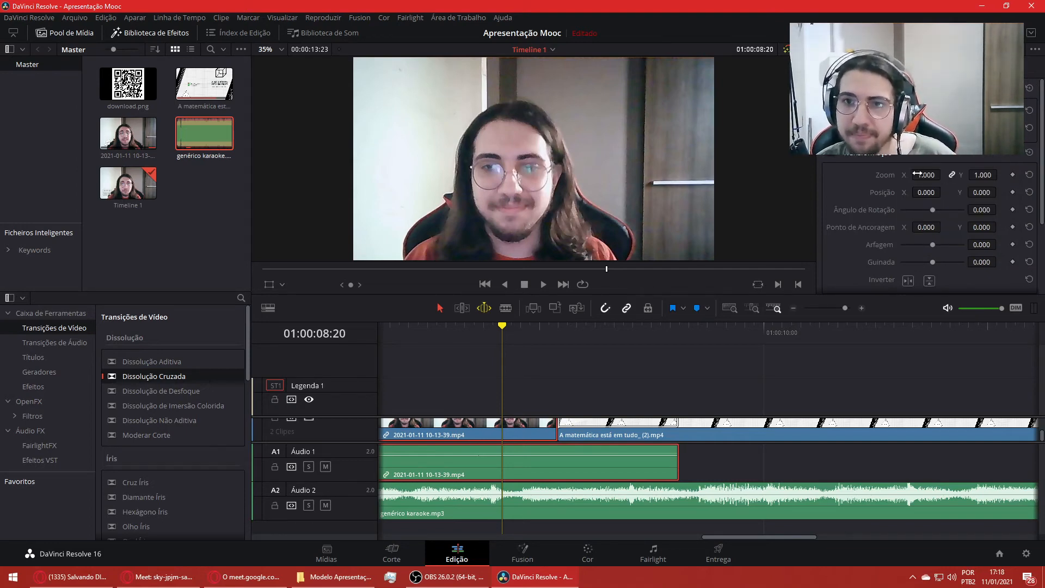
- Show the audio Mixer beside the timeline and close the Inspector, dismissing the chat notification
key(ctrl+9)
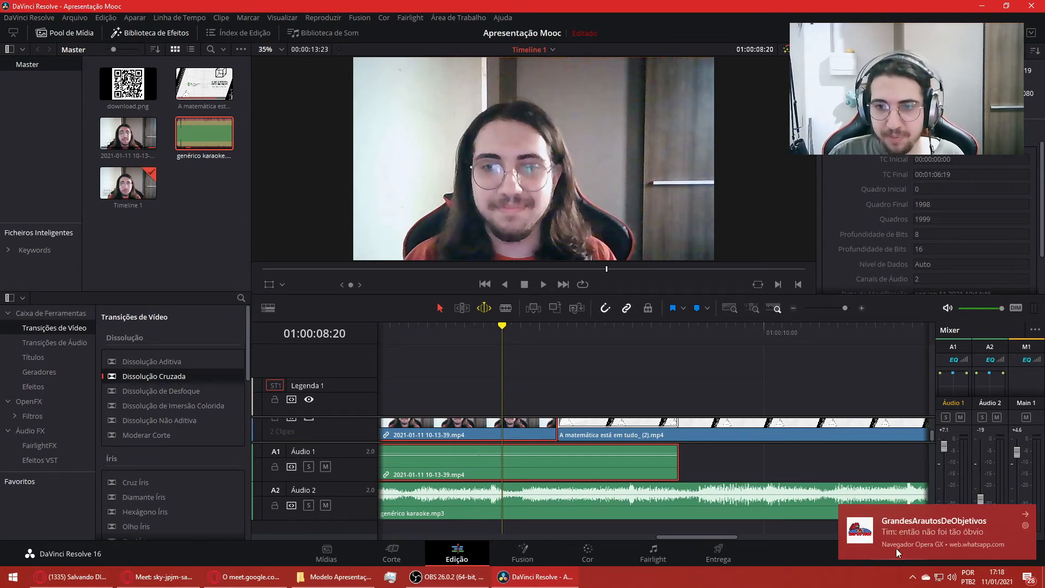
middle_click(864, 552)
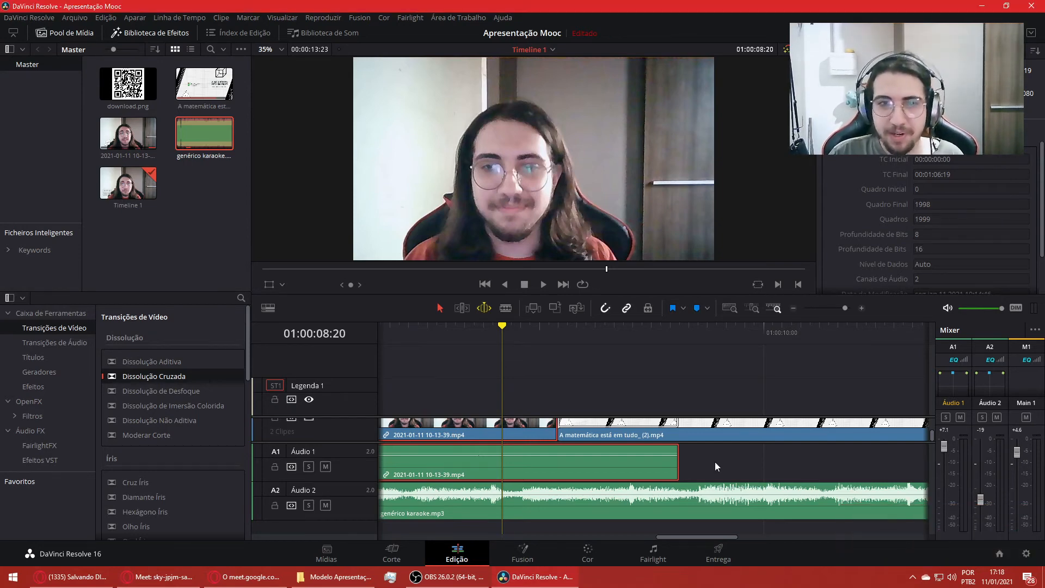
click(188, 227)
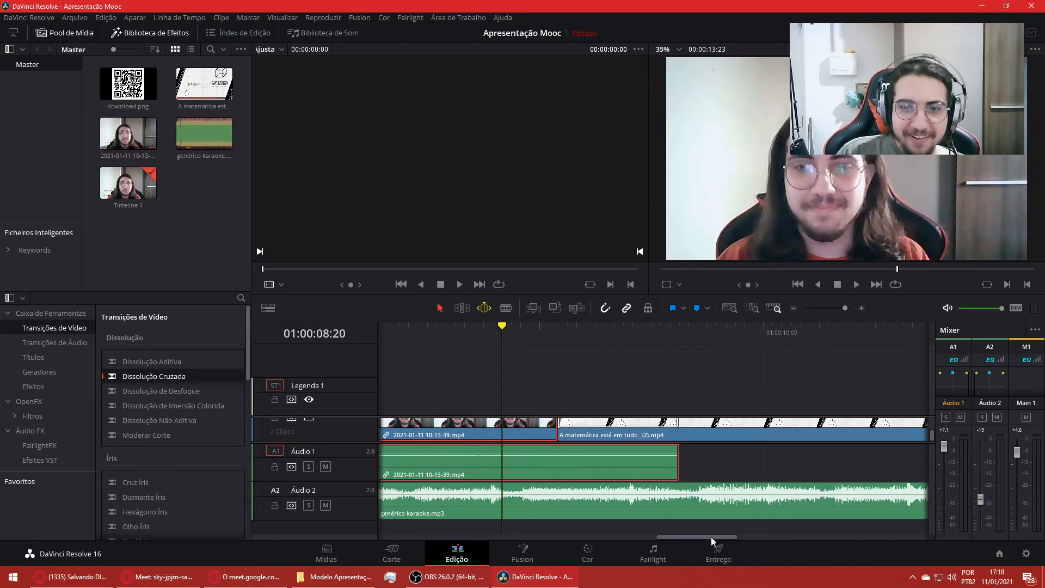
drag(711, 536, 422, 537)
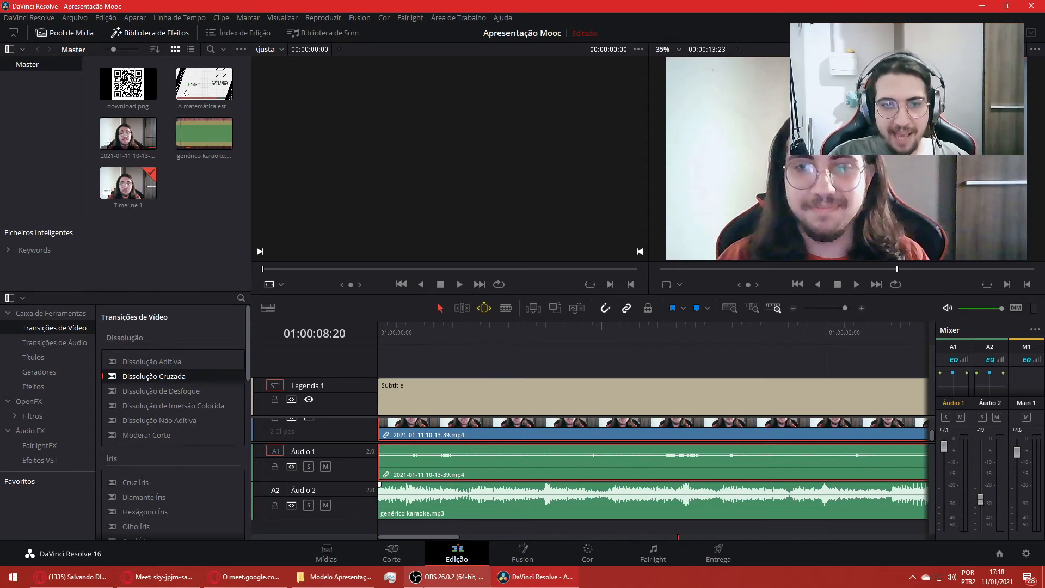
- Switch to OBS and shift the webcam source slightly to the right in the Cena 3 preview
click(446, 577)
mouse_move(820, 195)
mouse_down()
mouse_move(849, 202)
mouse_move(826, 187)
mouse_up()
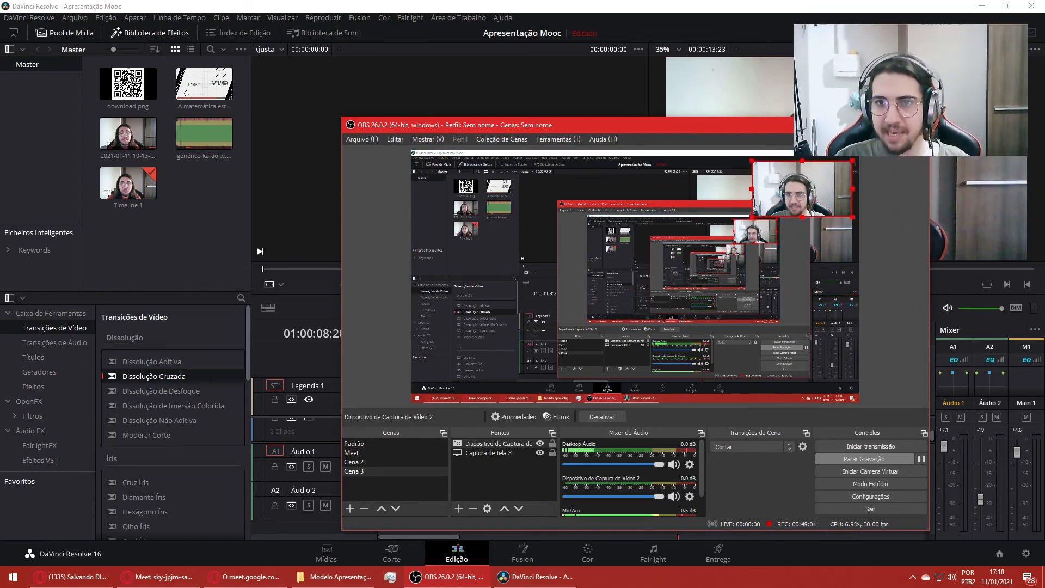
- Return to DaVinci Resolve and delete the Subtitle clip from the Legenda 1 track
click(866, 125)
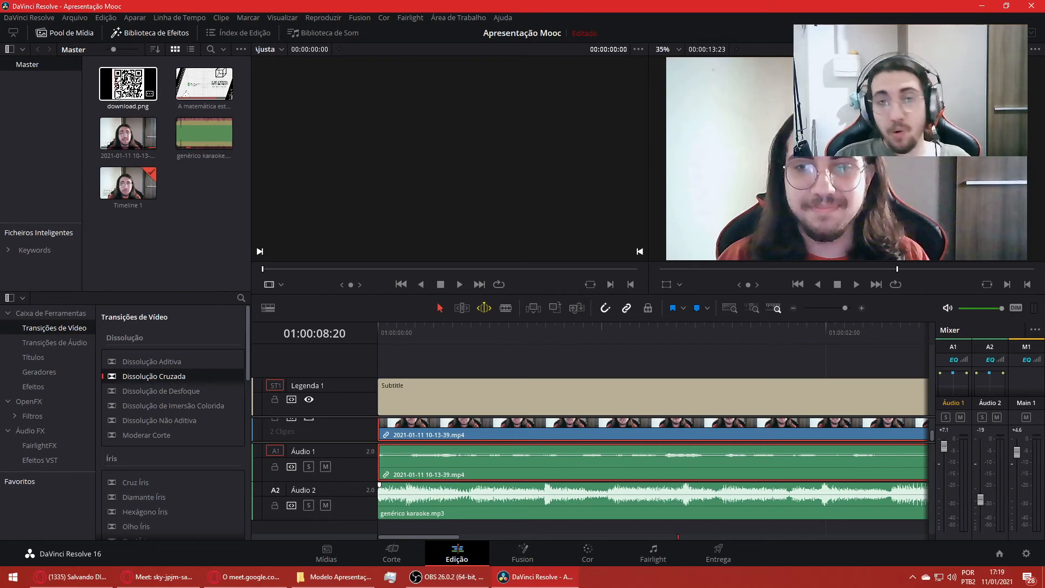
drag(136, 98, 395, 349)
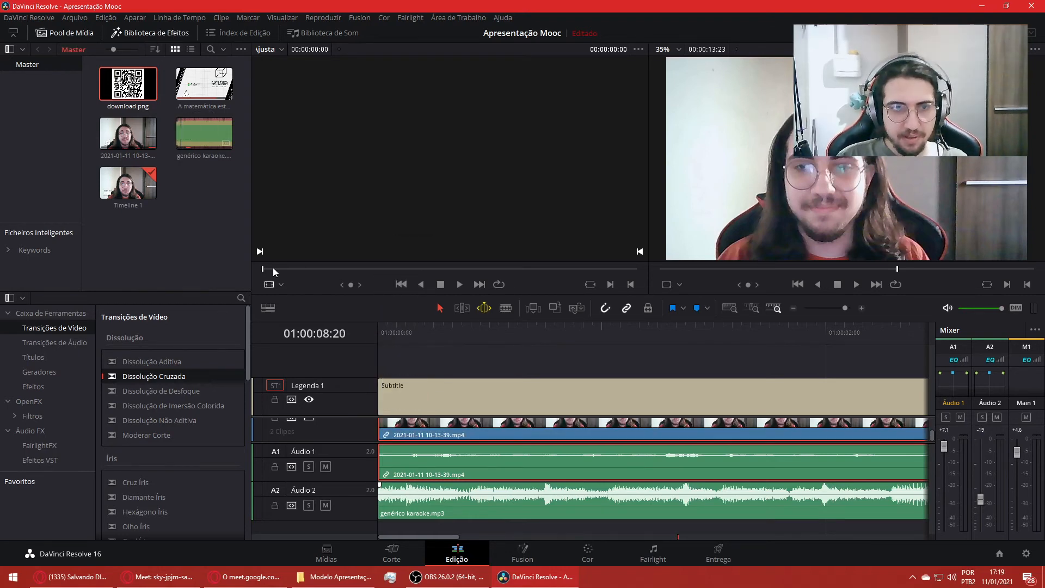
click(409, 397)
key(Delete)
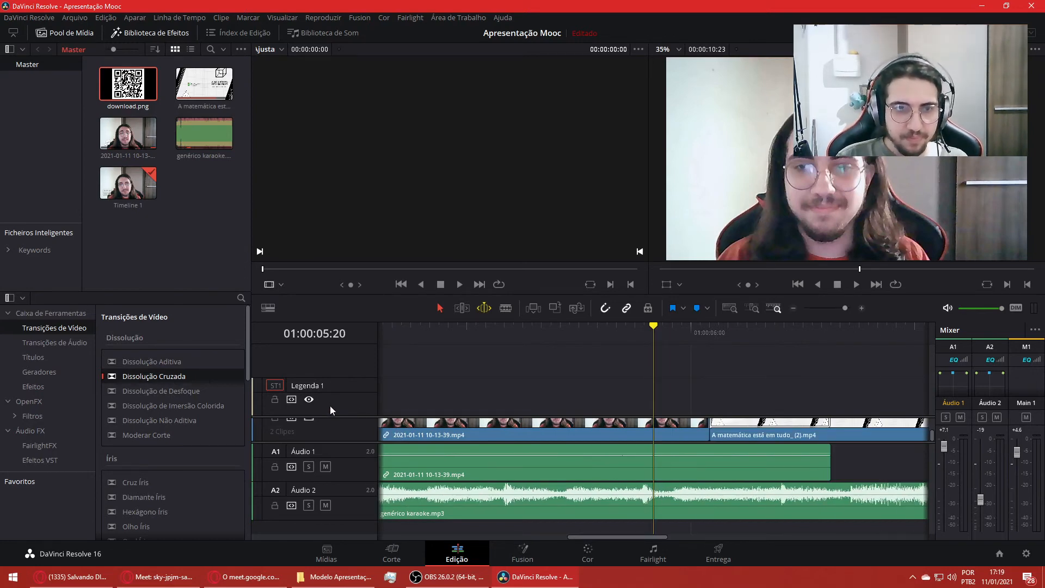
- Delete the empty Legenda 1 subtitle track from the timeline
click(308, 398)
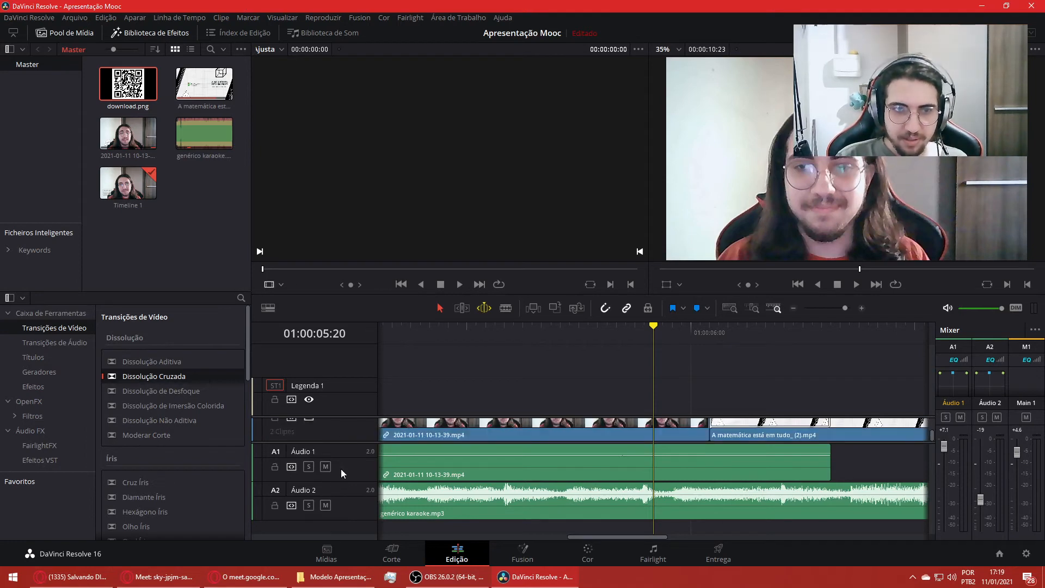
right_click(314, 409)
right_click(338, 398)
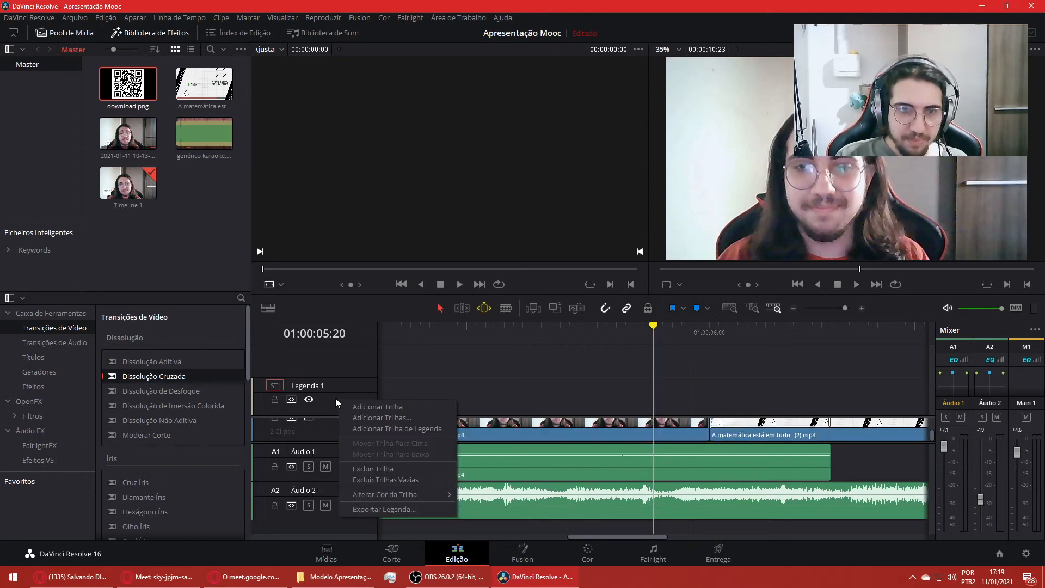
click(373, 471)
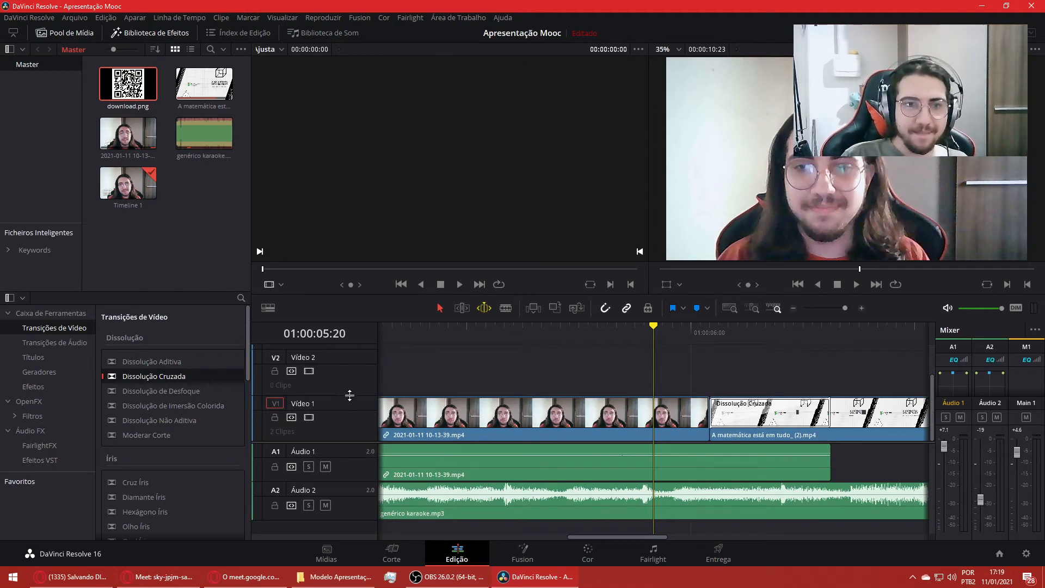
- Reduce the heights of the Vídeo 1, Áudio 1 and Áudio 2 tracks and hide the Mixer
mouse_move(348, 407)
mouse_down()
mouse_move(334, 488)
mouse_move(330, 416)
mouse_up()
drag(333, 455, 333, 444)
drag(340, 486, 341, 458)
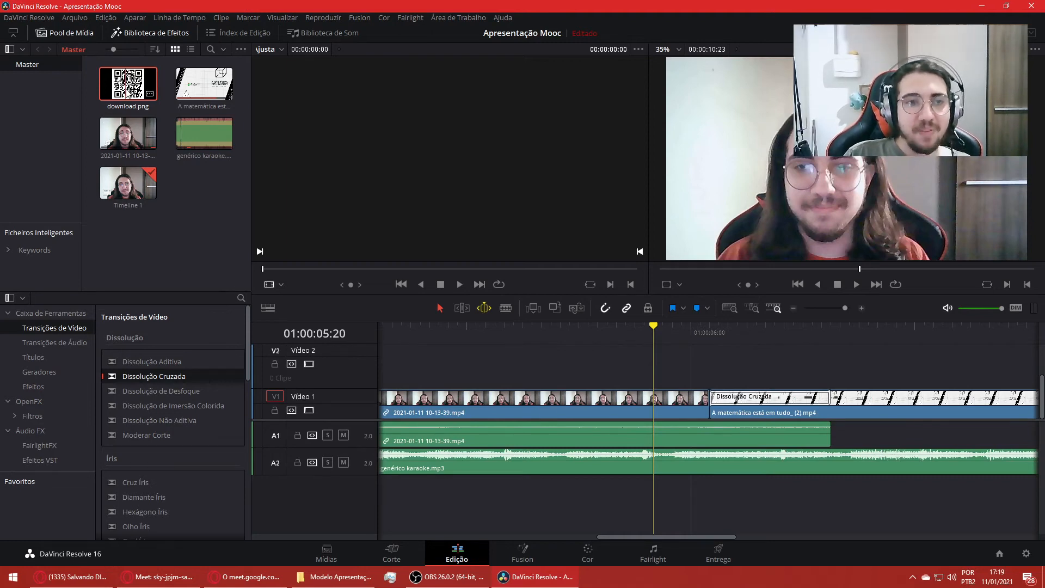
- Place download.png on the Vídeo 2 track and extend both its ends to span the whole timeline
mouse_move(128, 85)
mouse_down()
mouse_move(358, 370)
mouse_move(383, 373)
mouse_up()
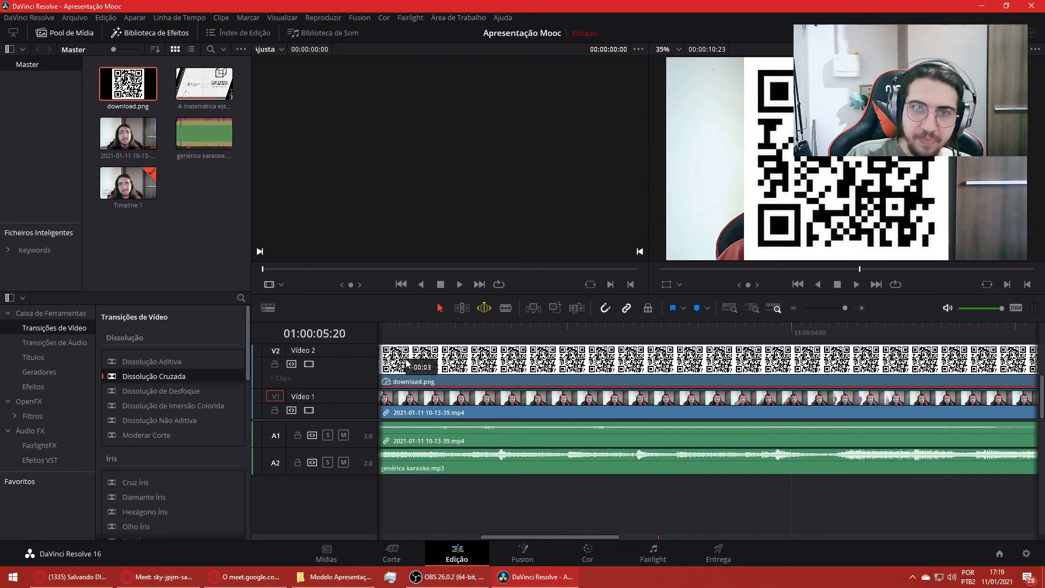
drag(565, 536, 688, 515)
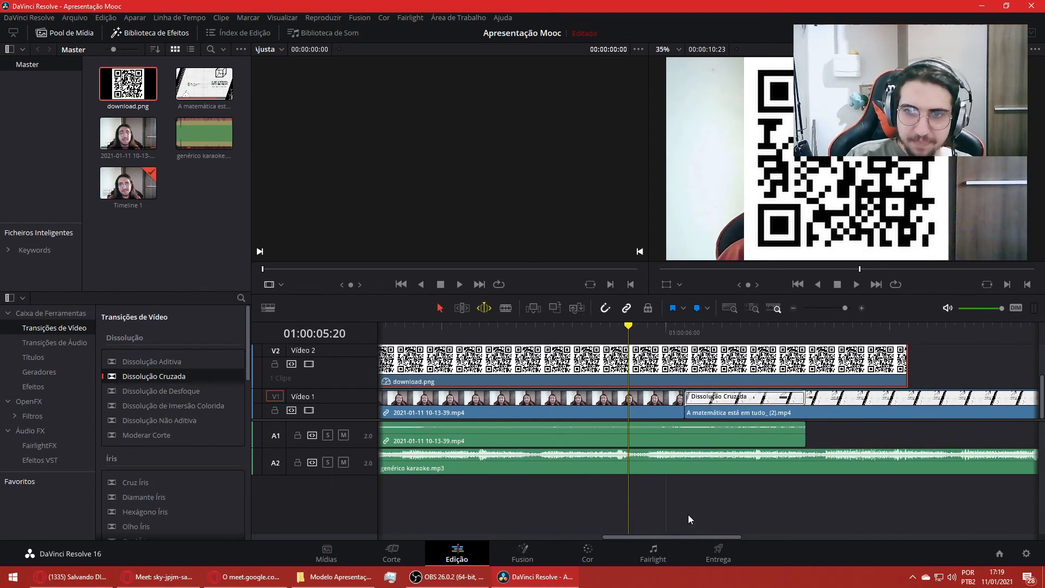
mouse_move(909, 372)
mouse_down()
mouse_move(1003, 355)
mouse_move(561, 359)
mouse_move(1039, 346)
mouse_move(857, 362)
mouse_move(916, 375)
mouse_move(897, 379)
mouse_up()
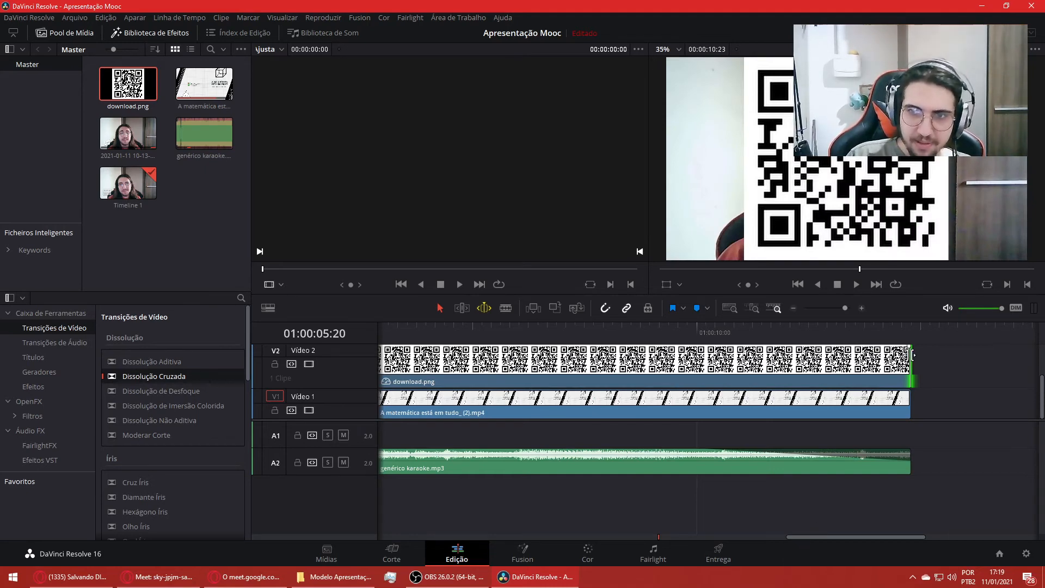
drag(807, 536, 380, 571)
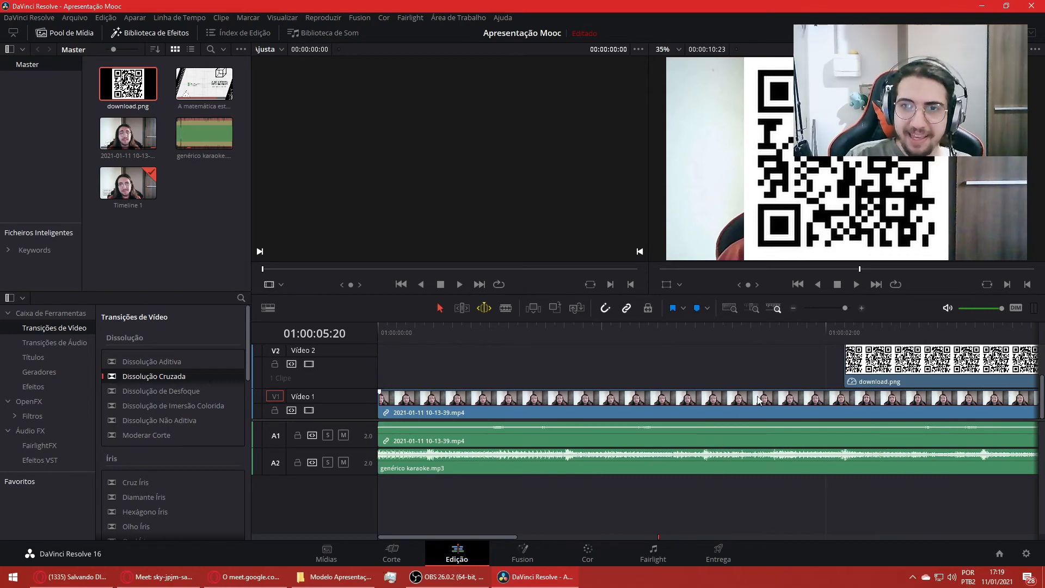
drag(840, 360, 289, 392)
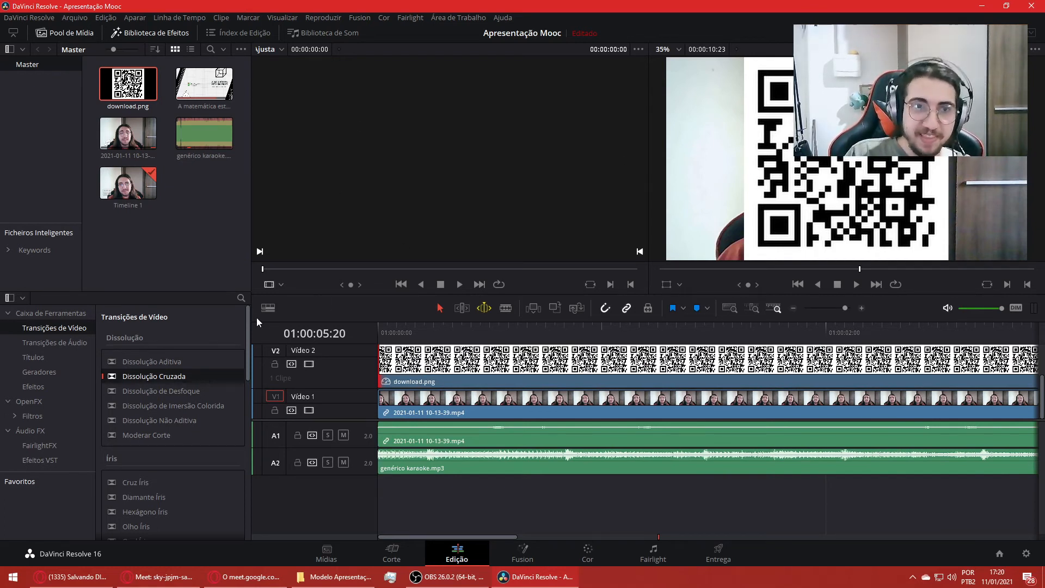
- View the source viewer's list of display modes and the timeline view options
click(269, 285)
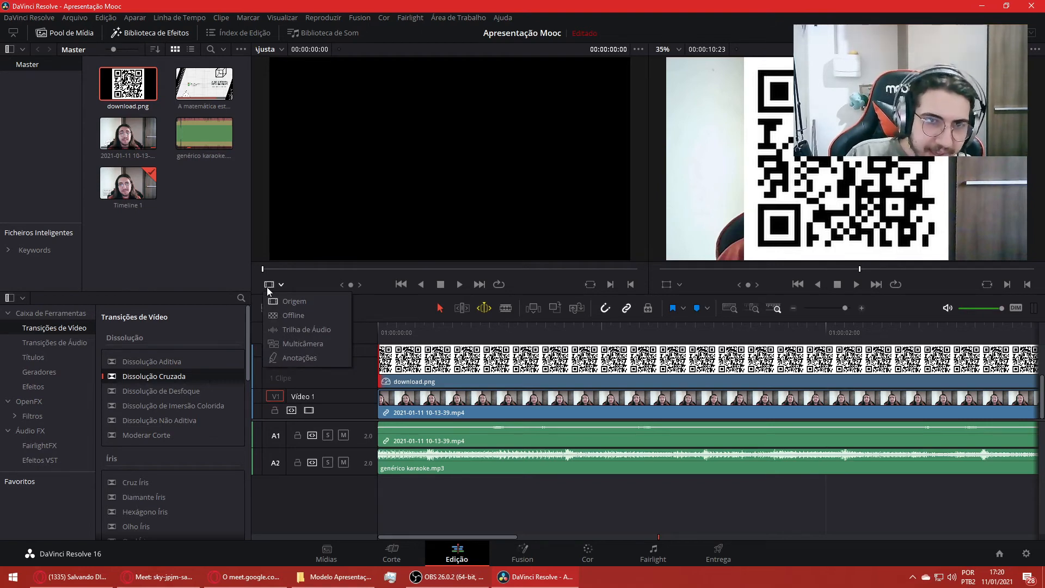
click(268, 289)
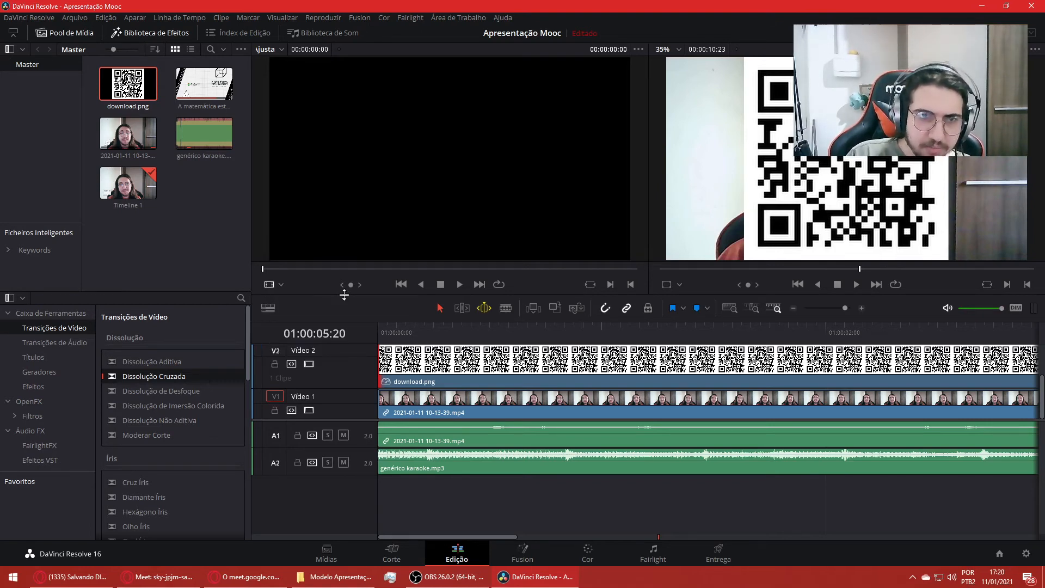
click(270, 309)
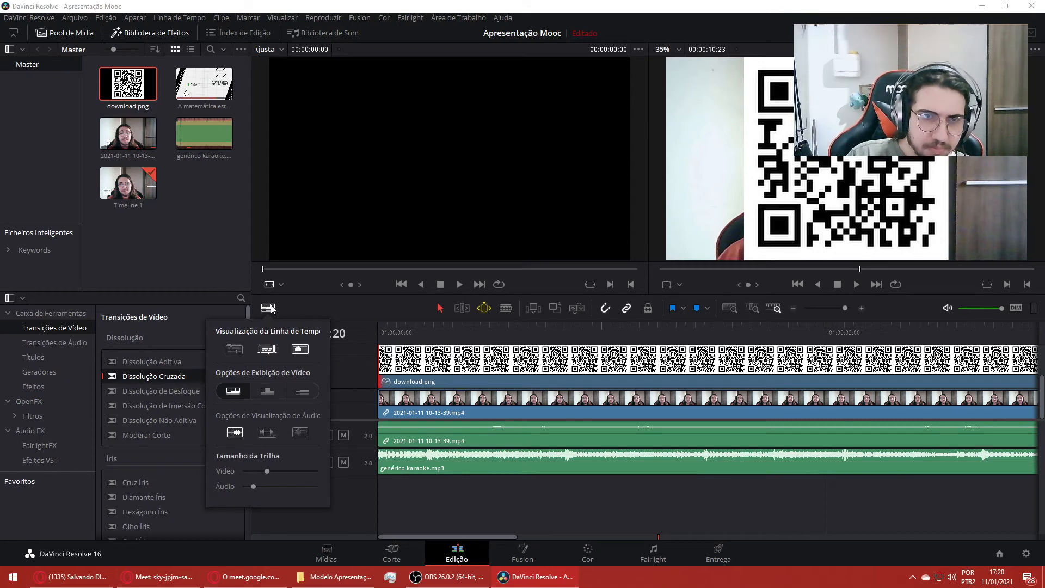
click(271, 308)
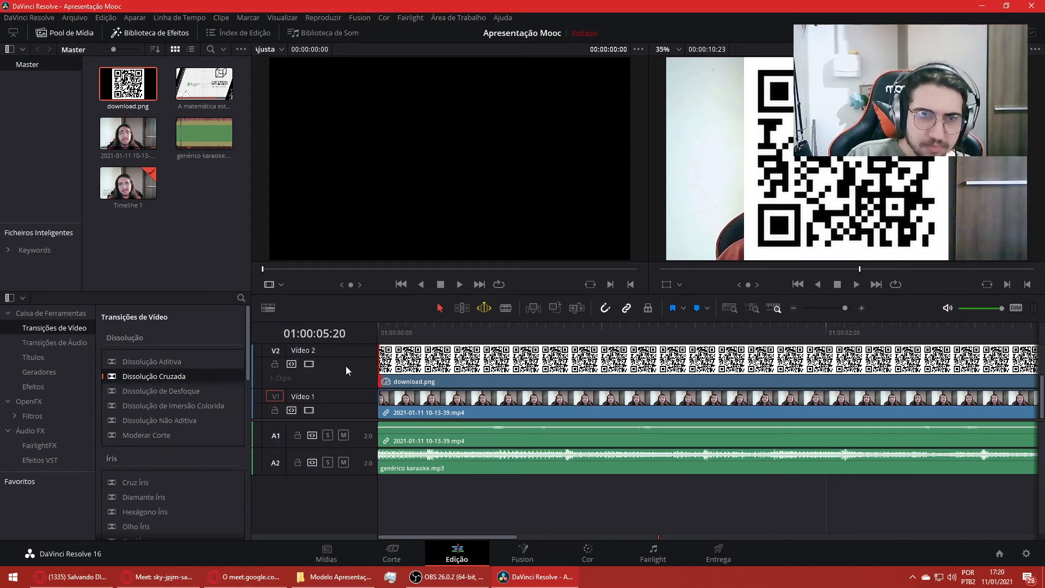
- Load the download.png timeline clip into the source viewer and recheck the viewer modes and track size options
click(443, 361)
double_click(442, 361)
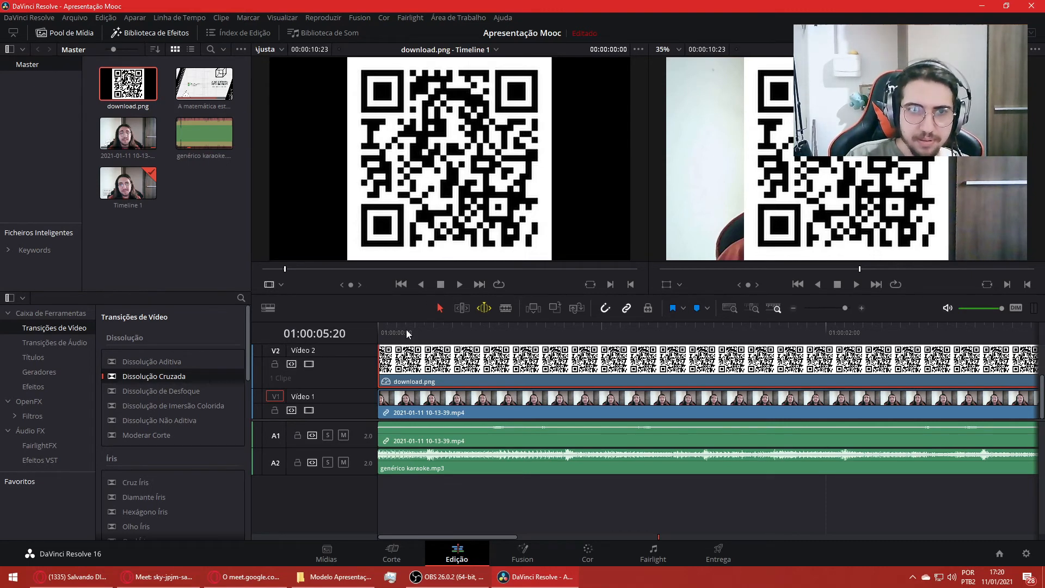
click(457, 508)
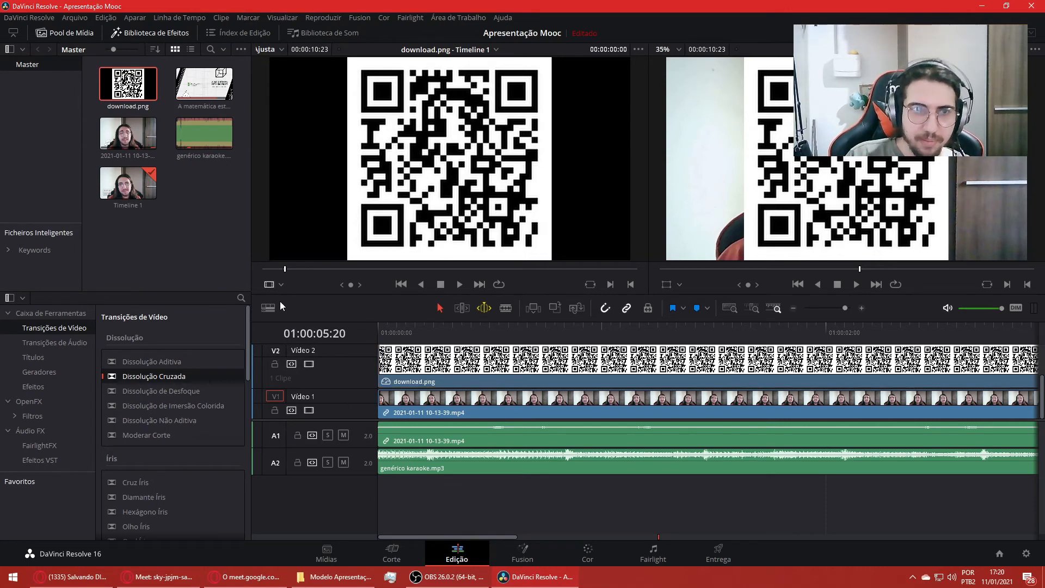
click(277, 286)
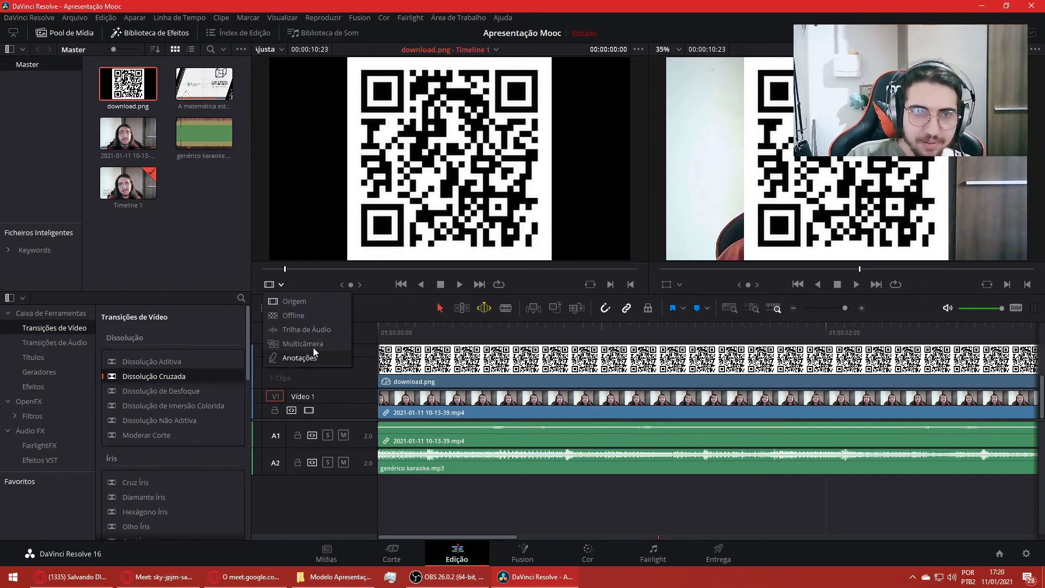
click(377, 308)
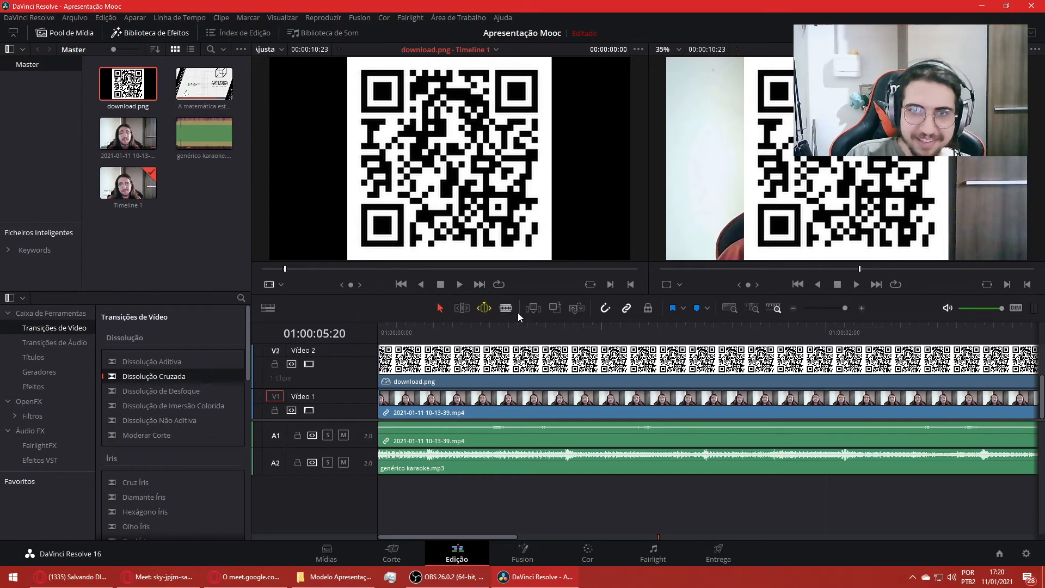
click(273, 308)
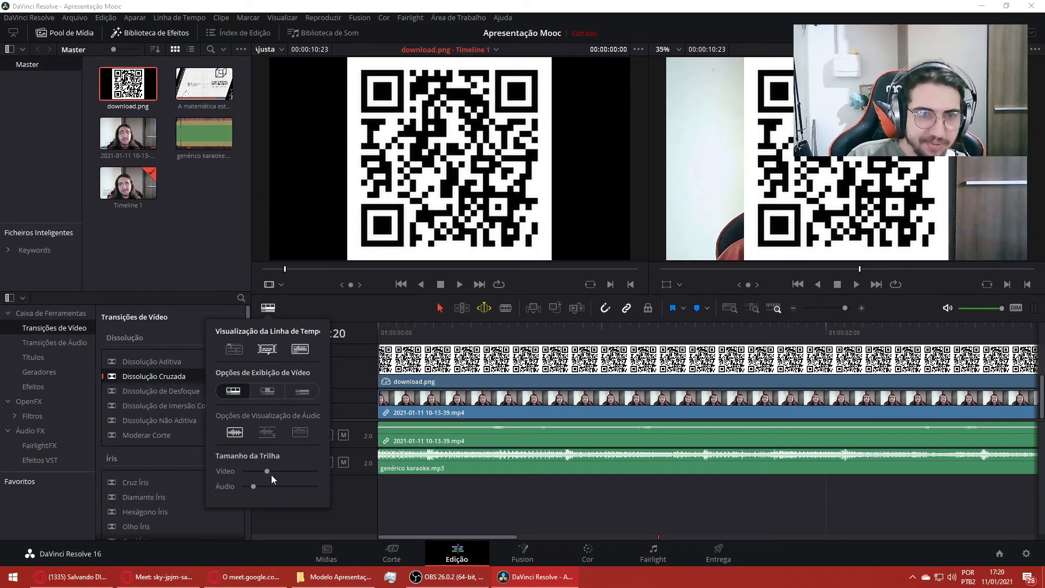
click(429, 525)
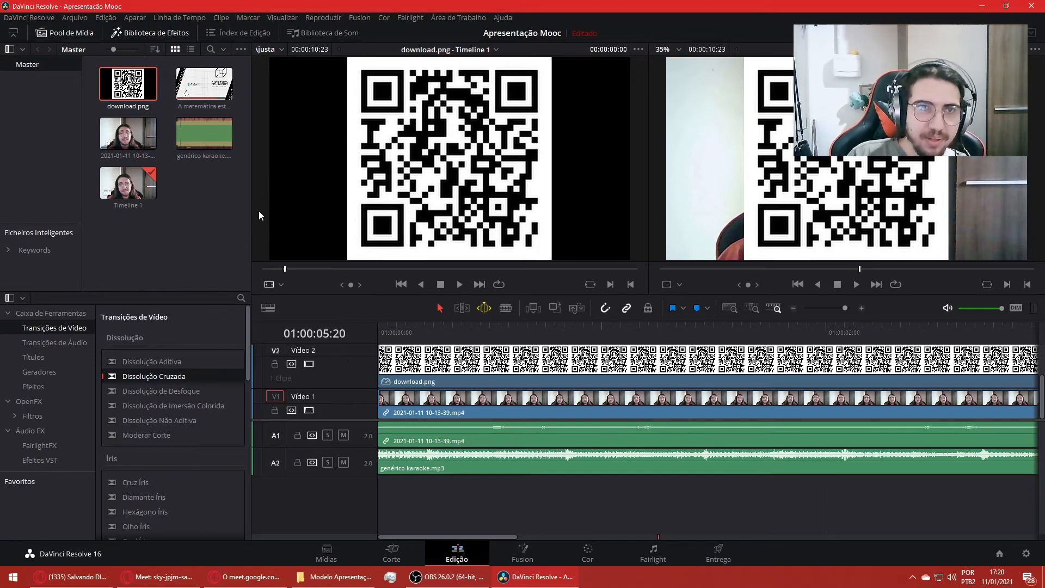
- Hide the effects library beneath the media pool
click(150, 33)
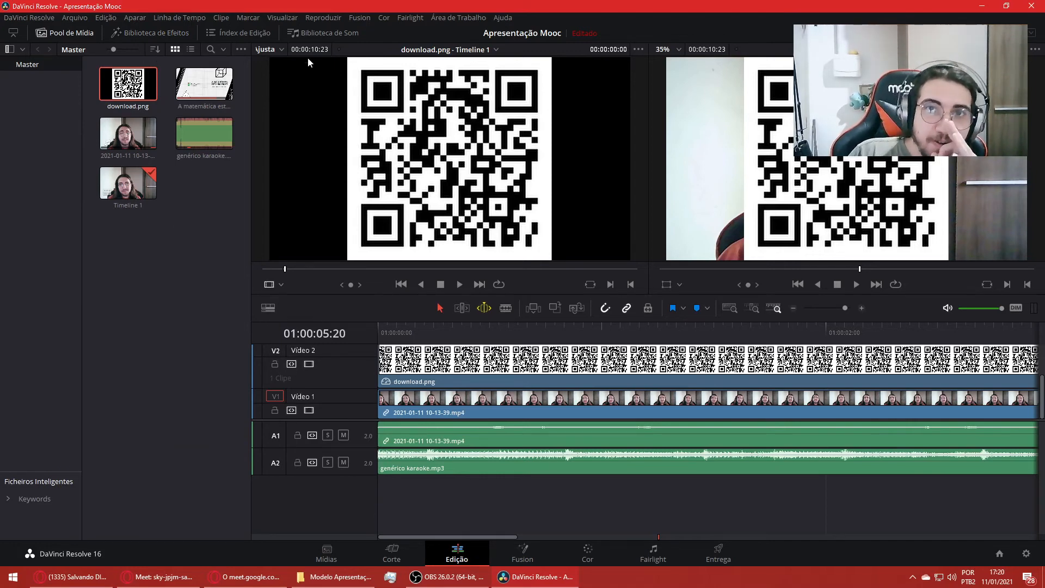
click(1019, 49)
click(1020, 49)
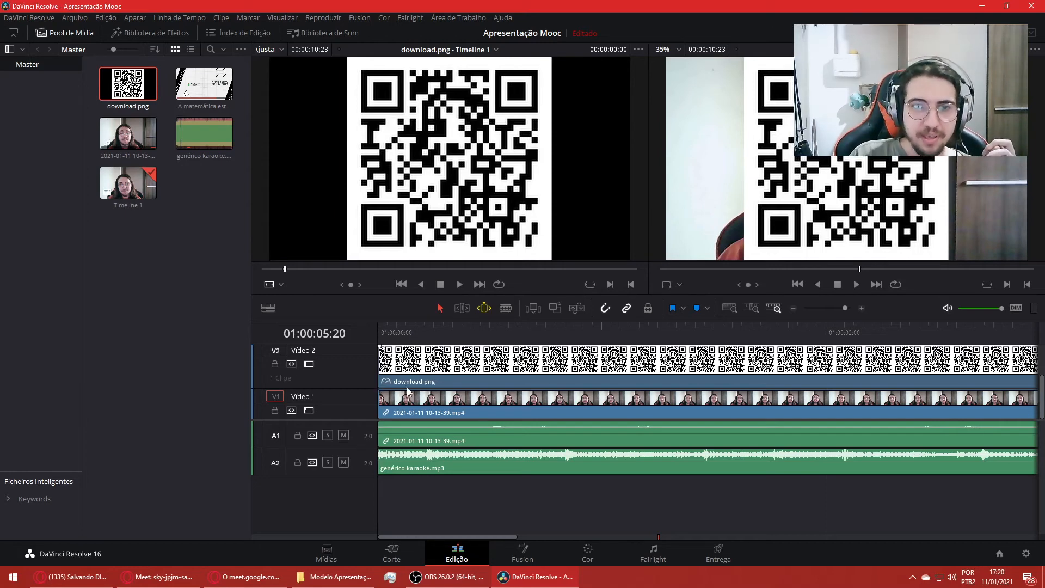
- Select the download.png clip, play Timeline 1 in a single viewer and stop at 01:00:10:15
click(442, 377)
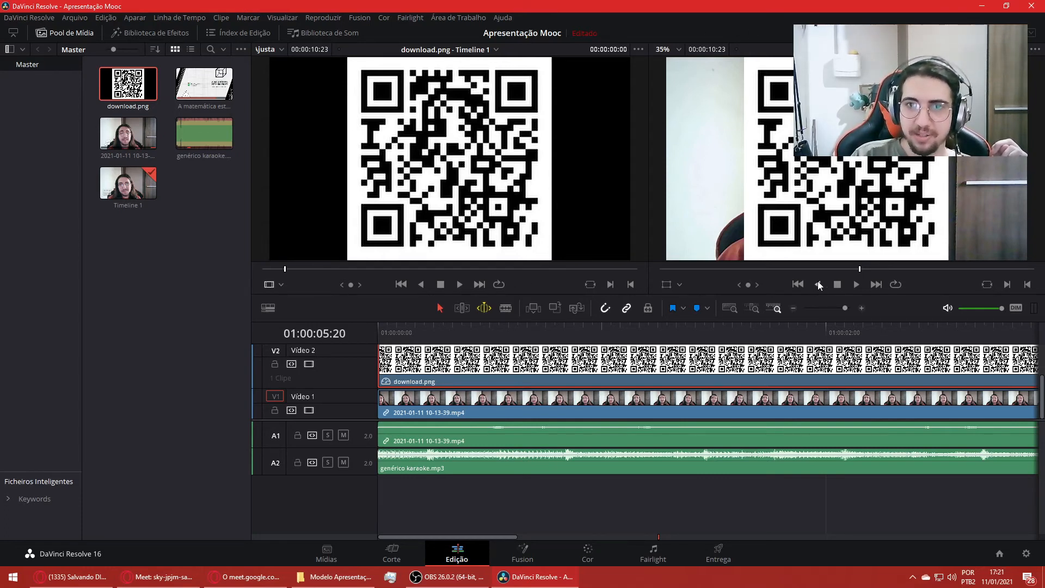
click(857, 283)
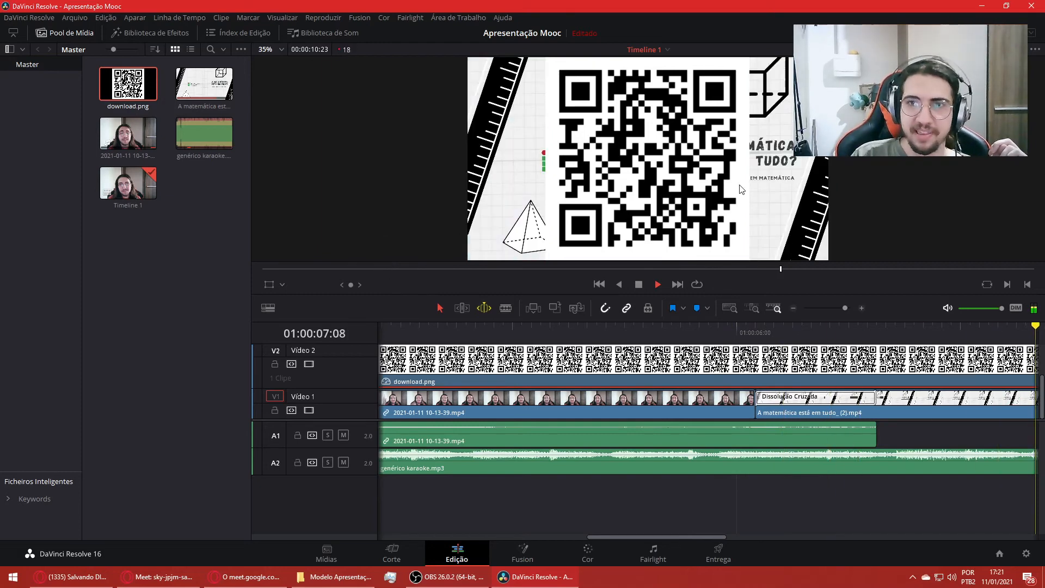
click(639, 285)
drag(763, 538, 359, 550)
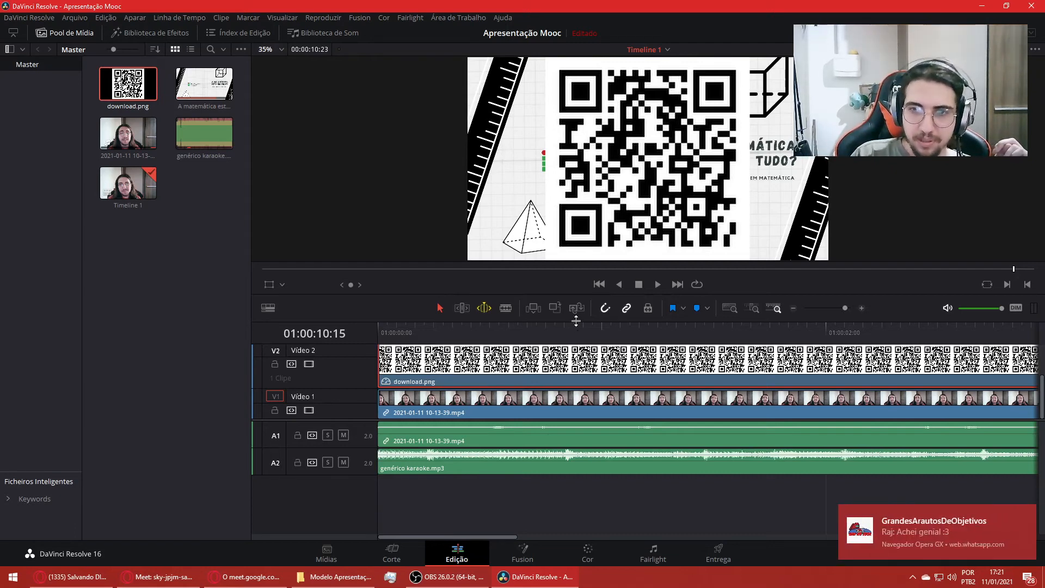
- Make the timeline viewer slightly taller and show the transform handles around the QR code image
drag(576, 321, 582, 124)
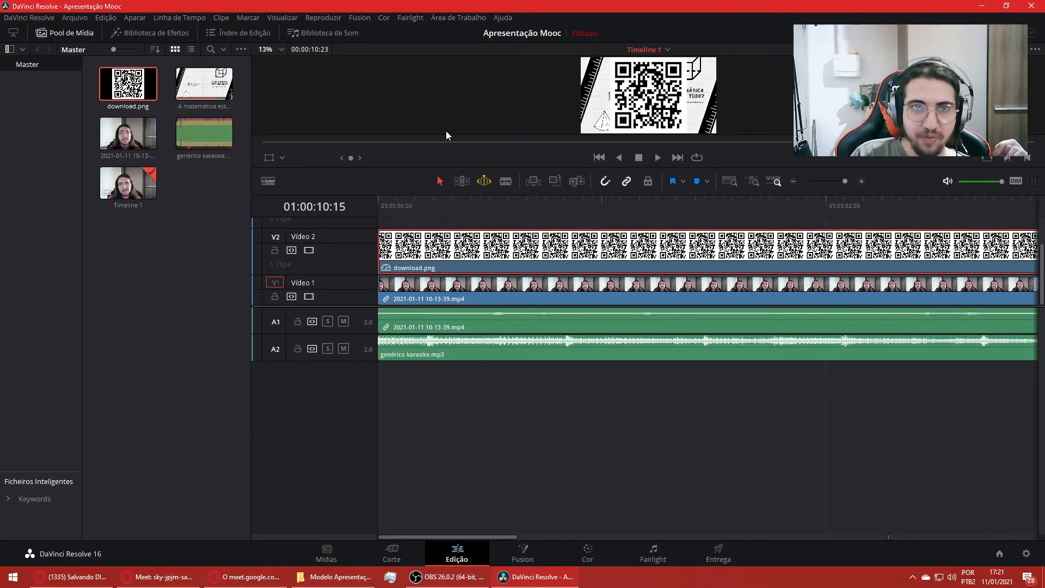
drag(455, 166, 454, 315)
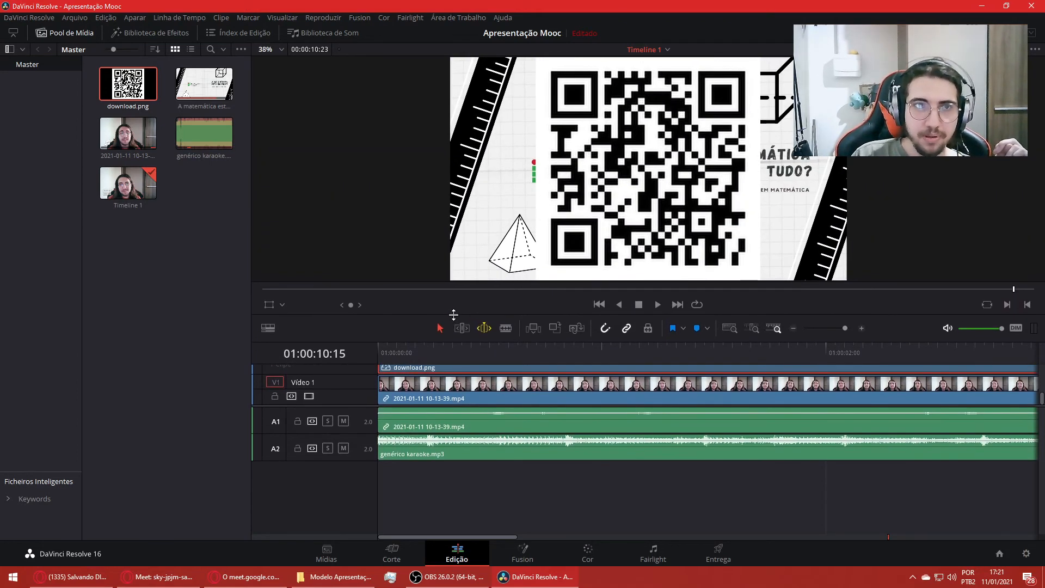
click(268, 307)
click(268, 306)
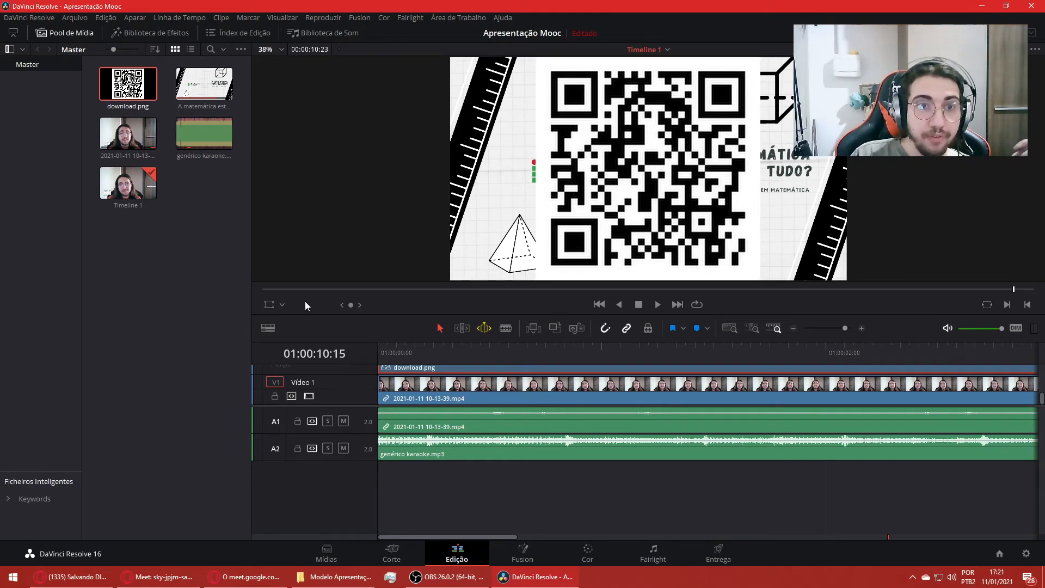
click(269, 308)
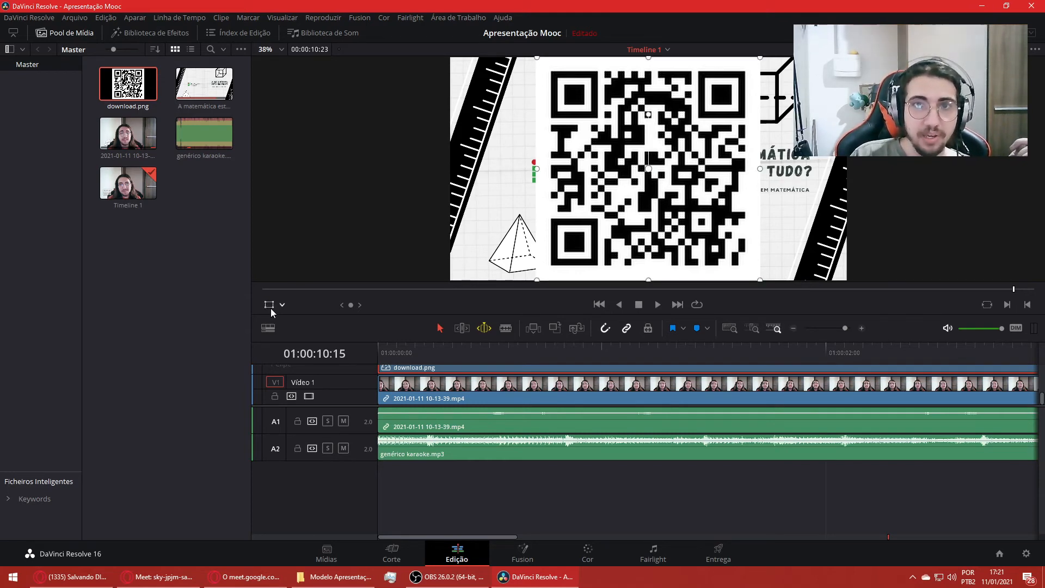
- Position the playhead at 01:00:00:03 and enable the Transformação handles around the QR code in the viewer
click(406, 347)
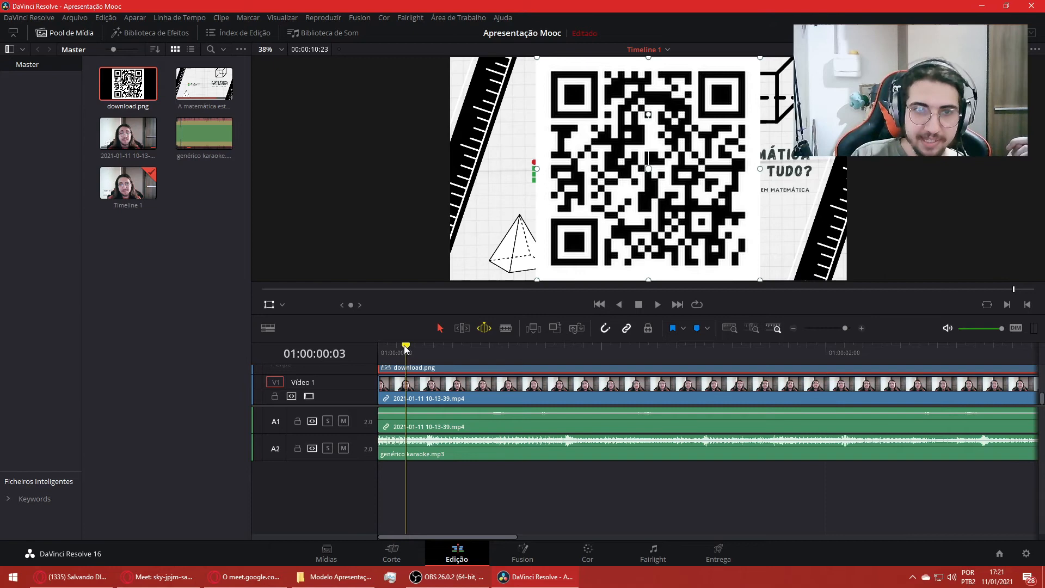
click(268, 307)
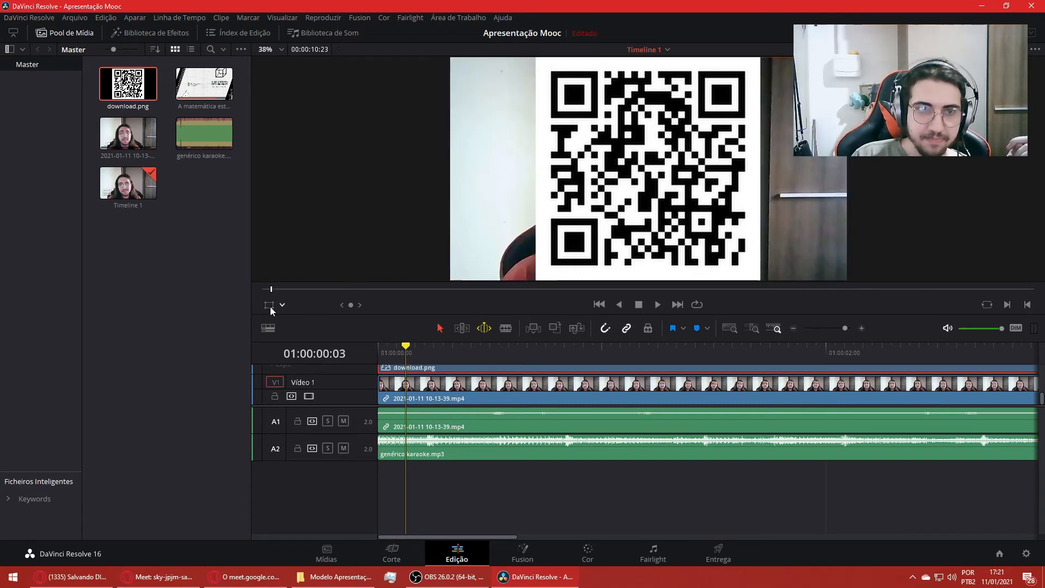
click(269, 306)
click(269, 305)
click(270, 306)
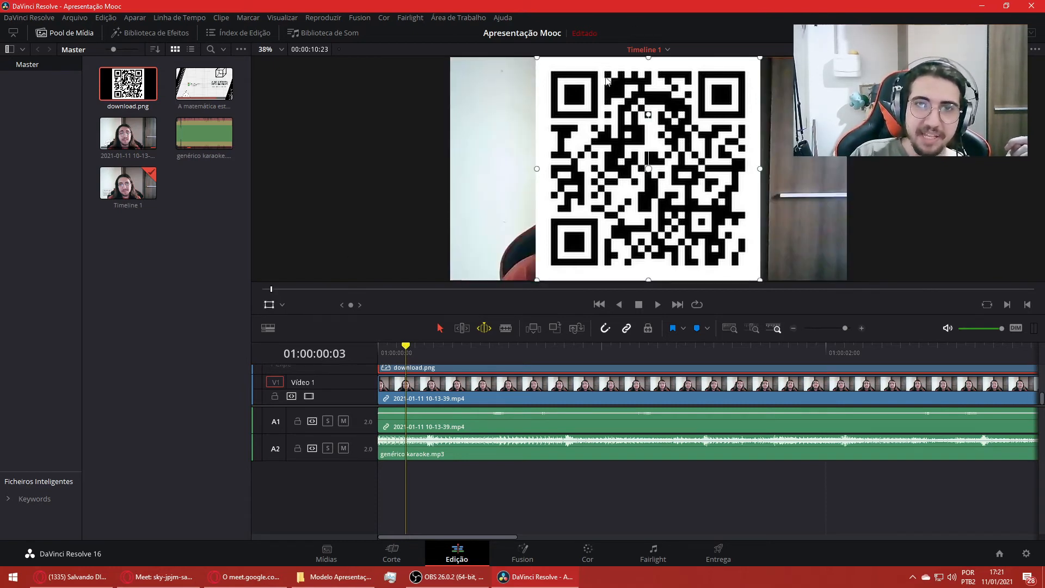
click(283, 305)
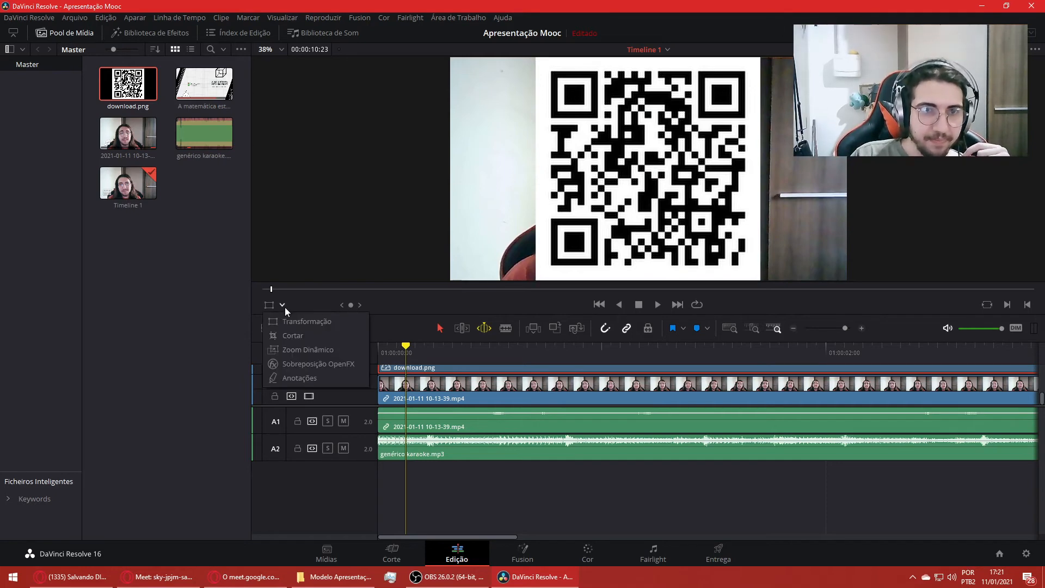
click(286, 322)
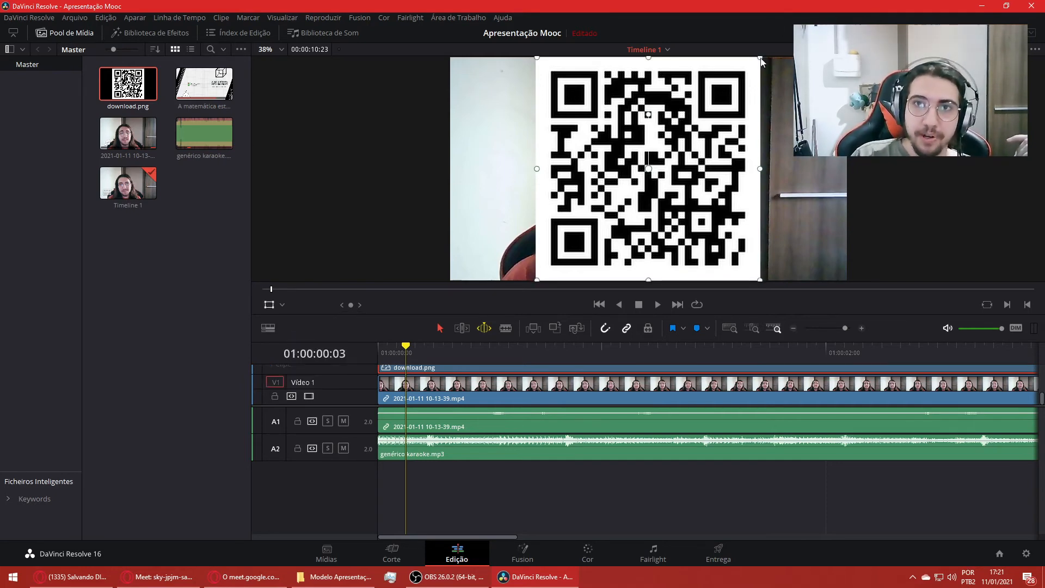
- Shrink the QR code to about a third of the frame height and place it in the frame's upper-right corner
drag(759, 279, 704, 227)
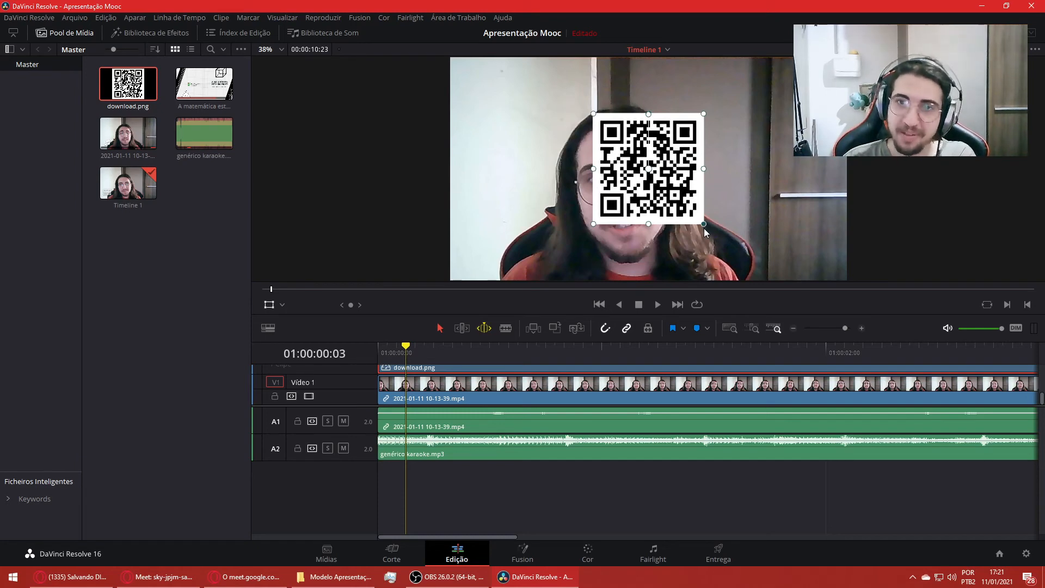
drag(704, 229, 828, 135)
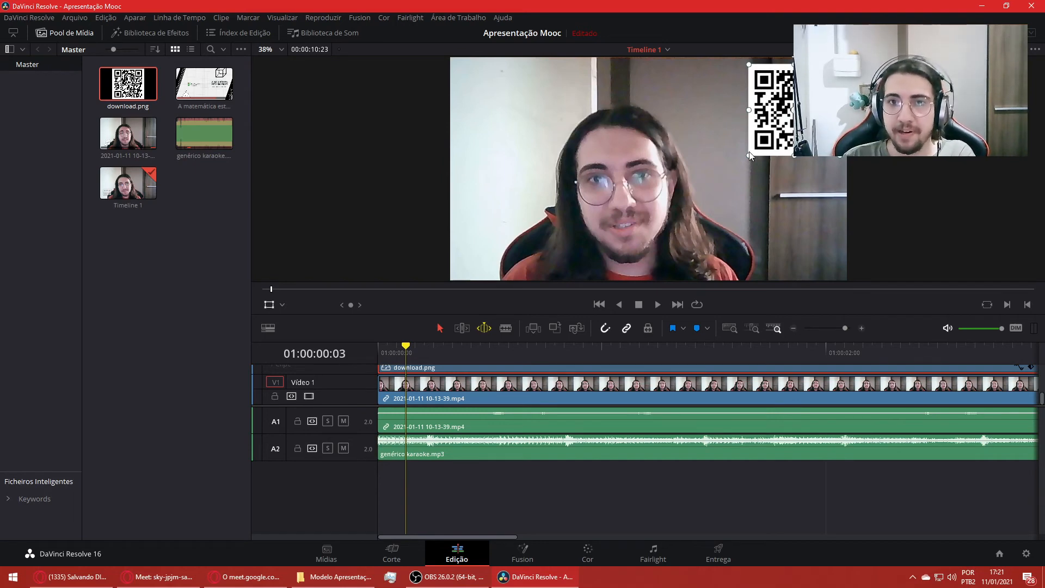
drag(752, 155, 779, 129)
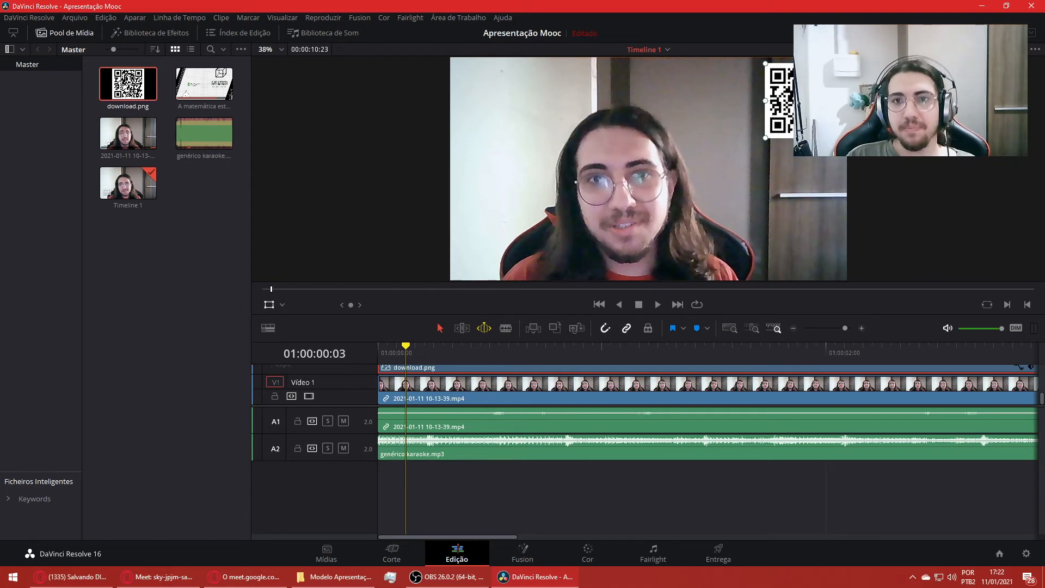
drag(780, 109, 772, 125)
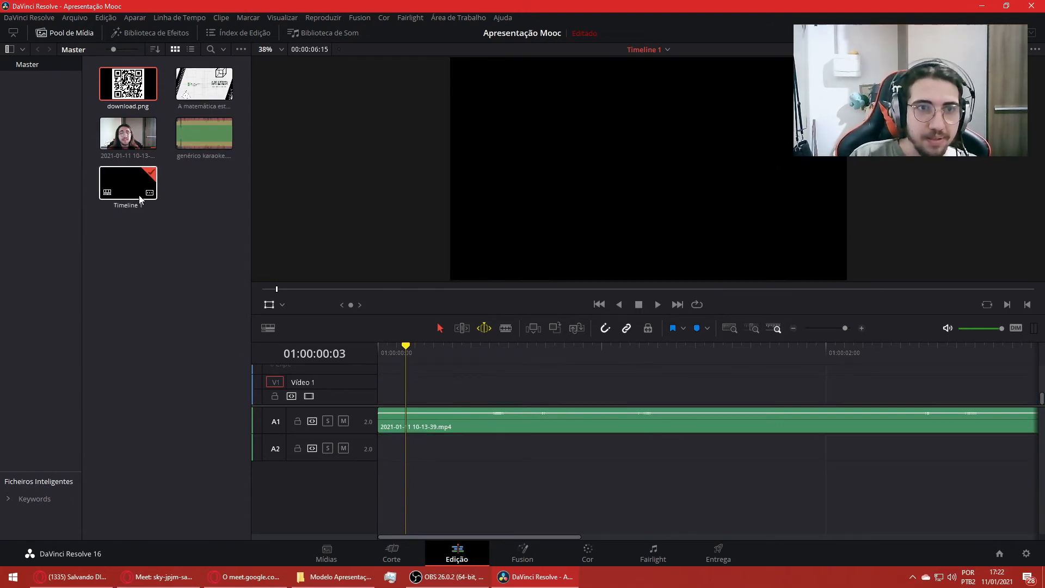
- Undo the removal of the video, QR code and music clips from Timeline 1, redoing and undoing it again to compare
click(132, 193)
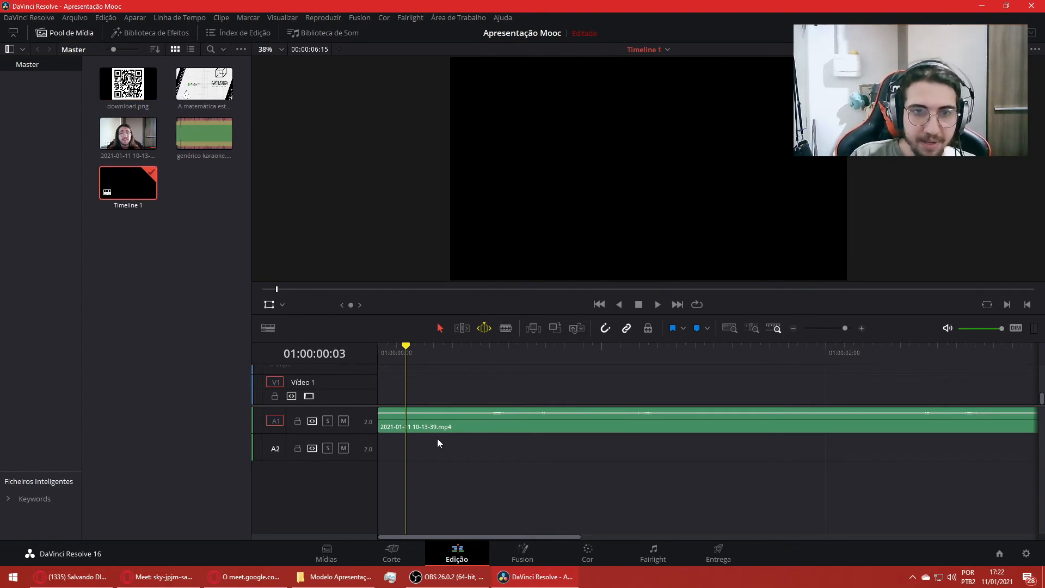
key(ctrl+z)
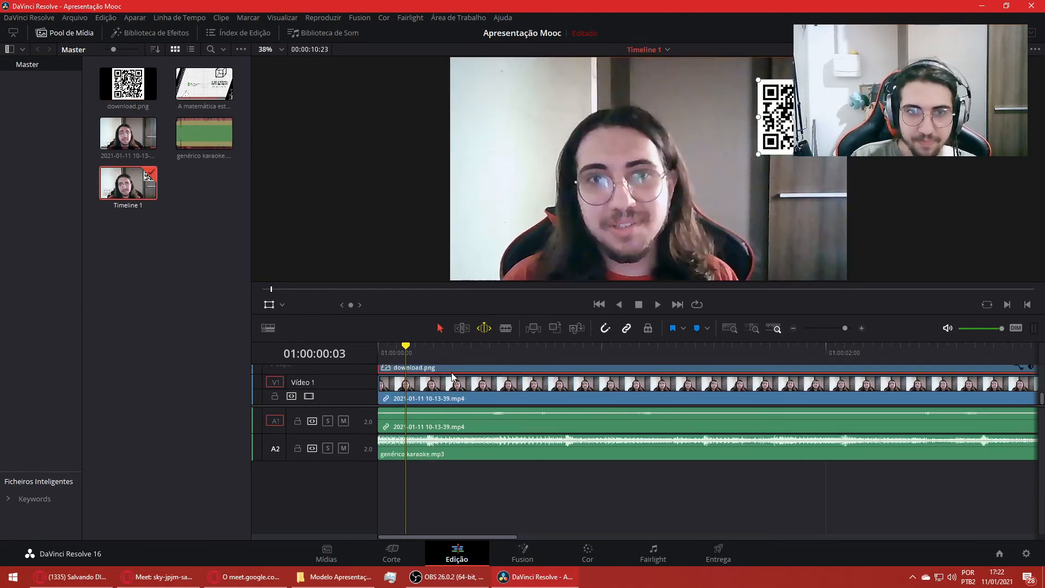
key(ctrl+shift+z)
key(ctrl+z)
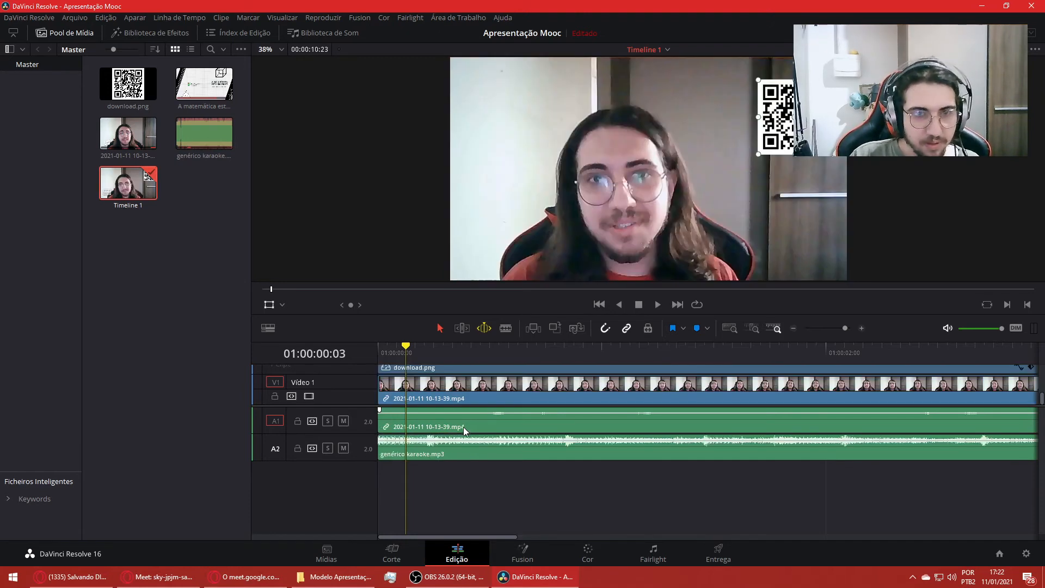
right_click(427, 372)
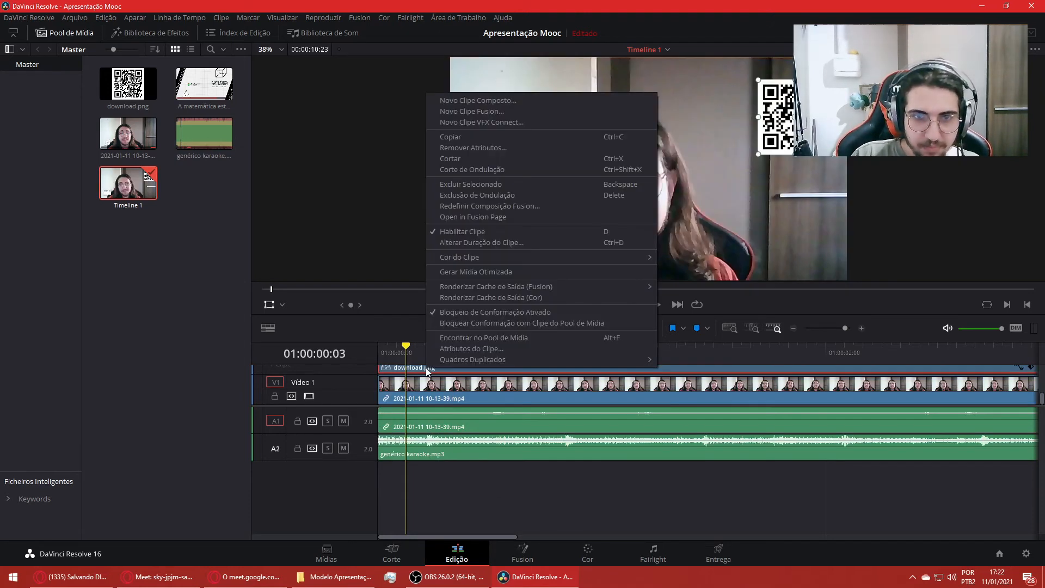
click(331, 370)
key(ctrl+shift+z)
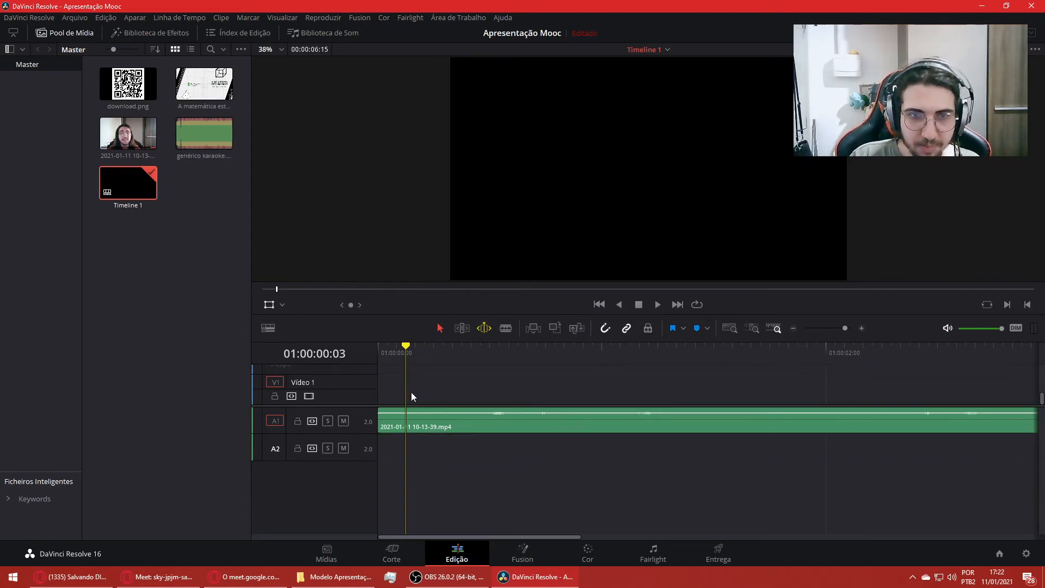
key(ctrl+z)
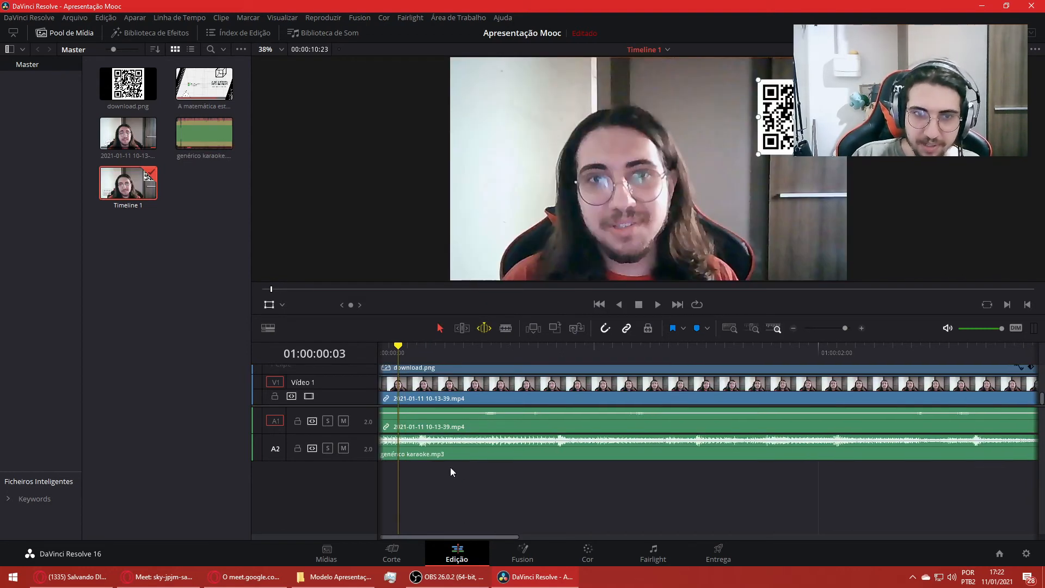
- Shift the download.png clip slightly along the Vídeo 2 track and cut it out of the timeline
scroll(569, 477, left, 1)
scroll(537, 409, up, 2)
scroll(547, 408, down, 1)
scroll(547, 407, up, 1)
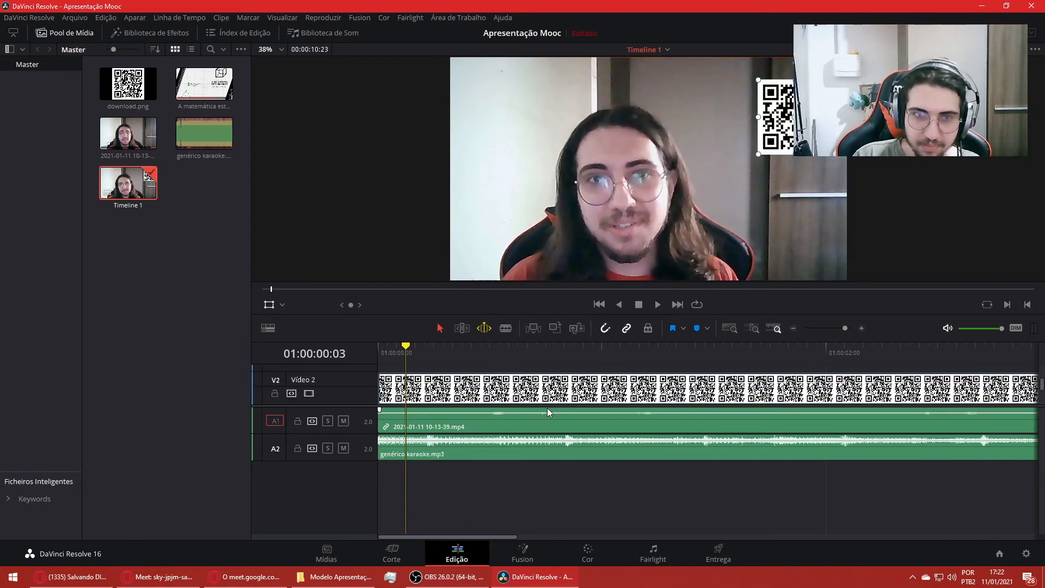
scroll(547, 408, down, 1)
click(433, 360)
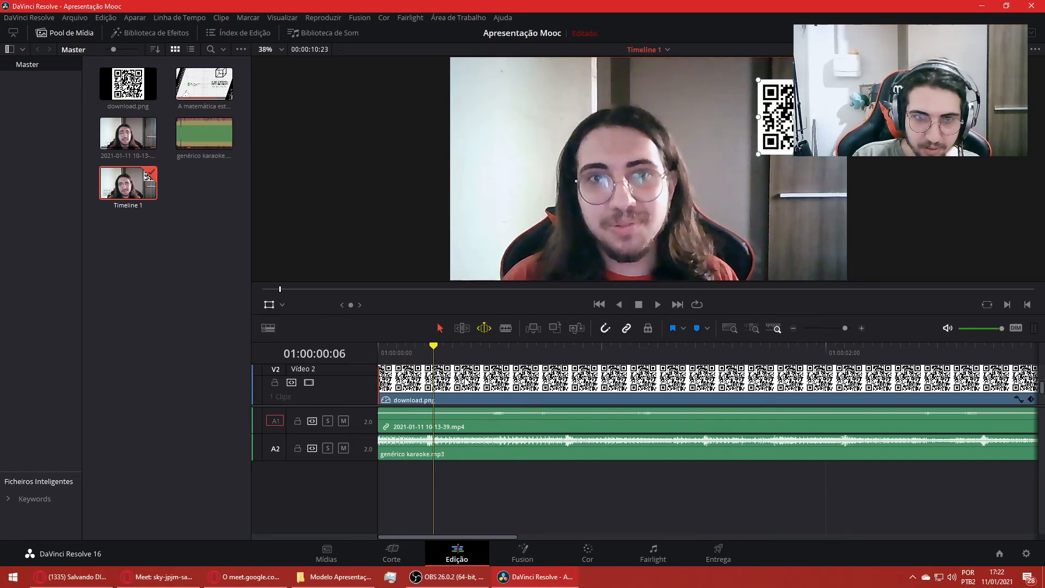
drag(464, 381, 492, 381)
right_click(493, 375)
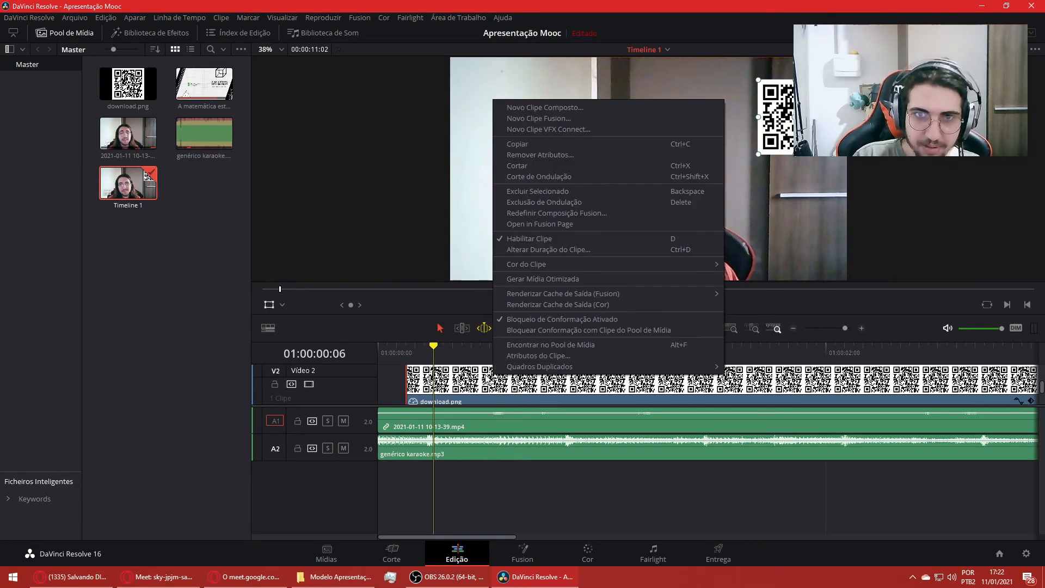
click(521, 166)
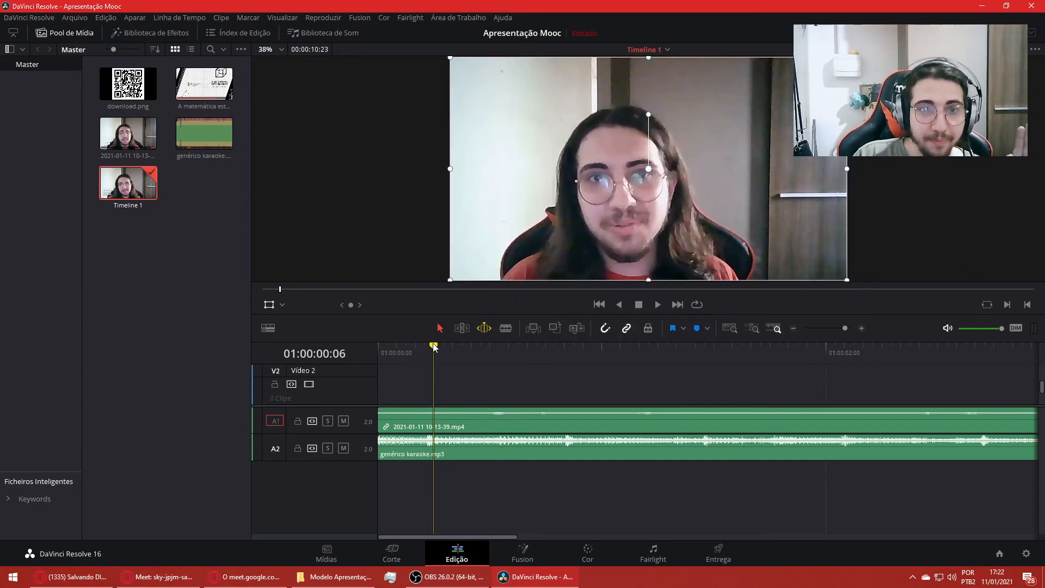
drag(434, 347, 392, 358)
double_click(123, 143)
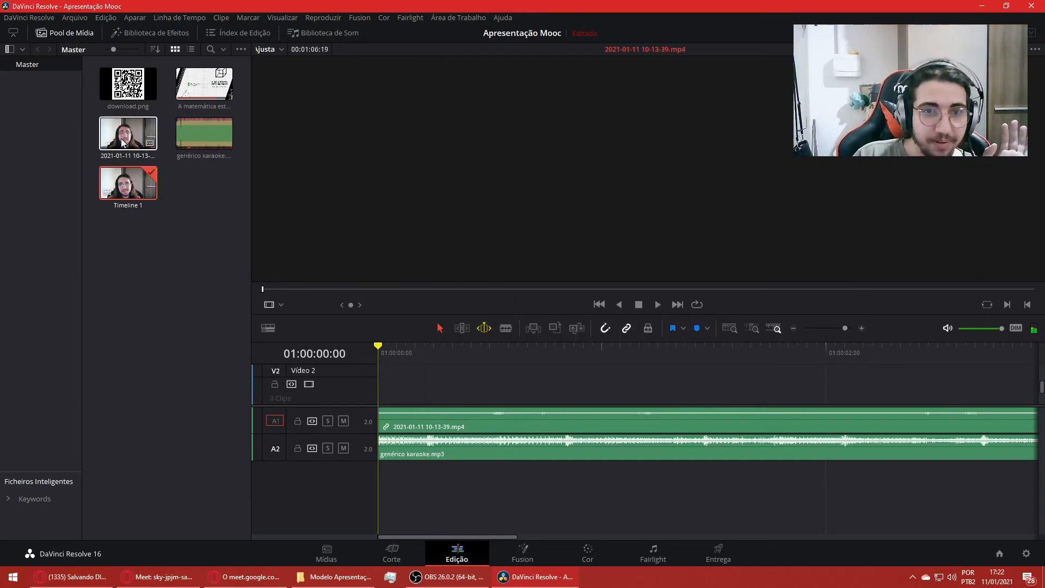
drag(122, 143, 386, 400)
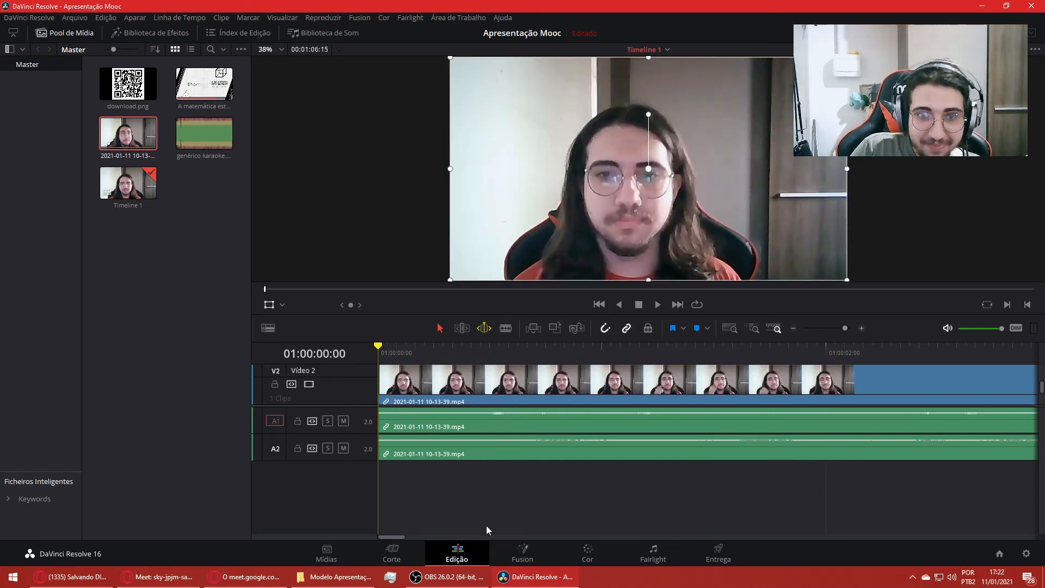
scroll(396, 397, down, 2)
scroll(397, 394, up, 2)
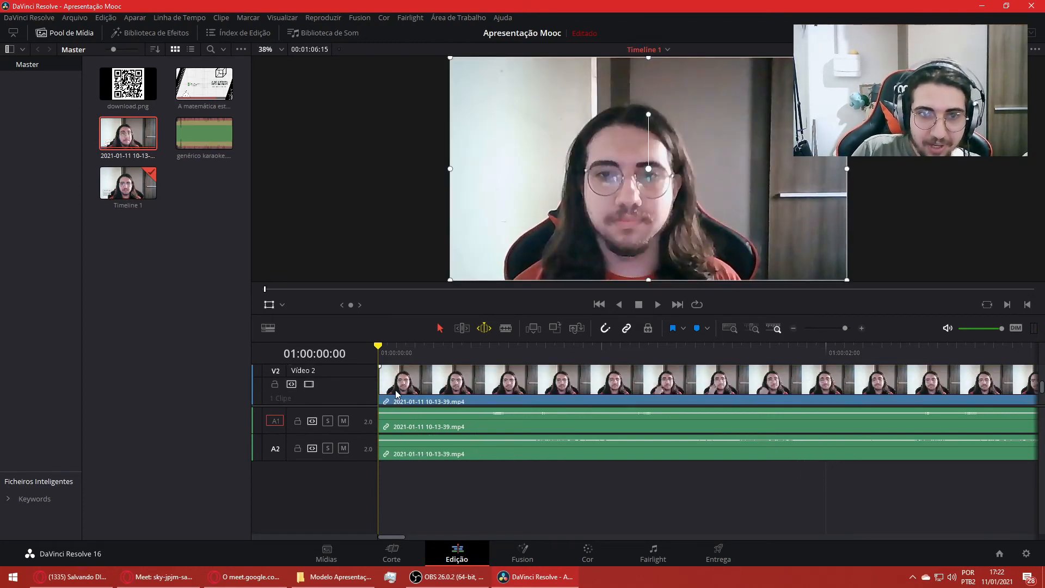
scroll(395, 390, down, 2)
scroll(362, 406, up, 2)
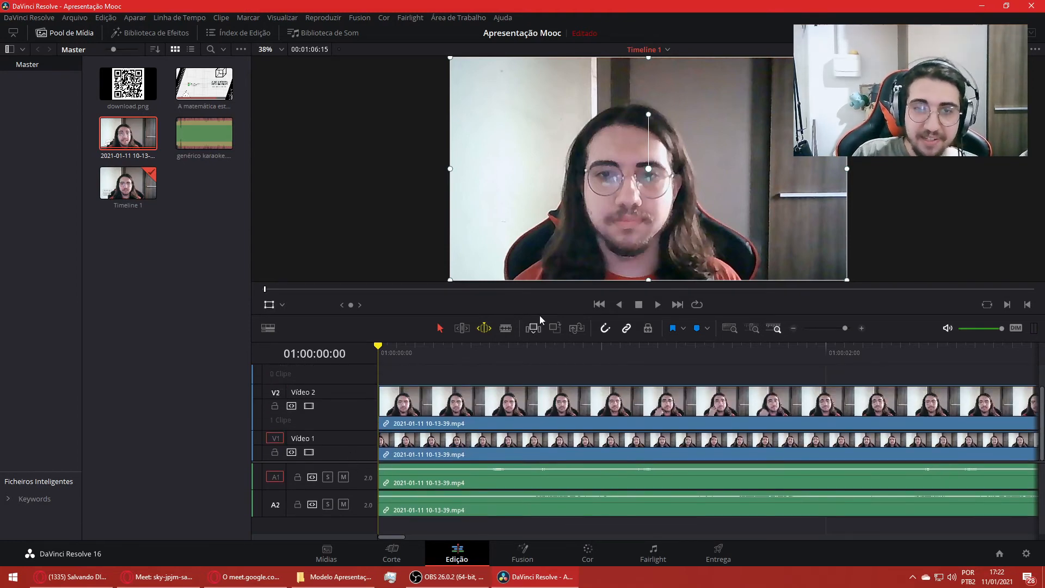
- Select the video copy on Vídeo 2 and look over the audio mixer, closing it again
click(419, 410)
scroll(342, 490, down, 2)
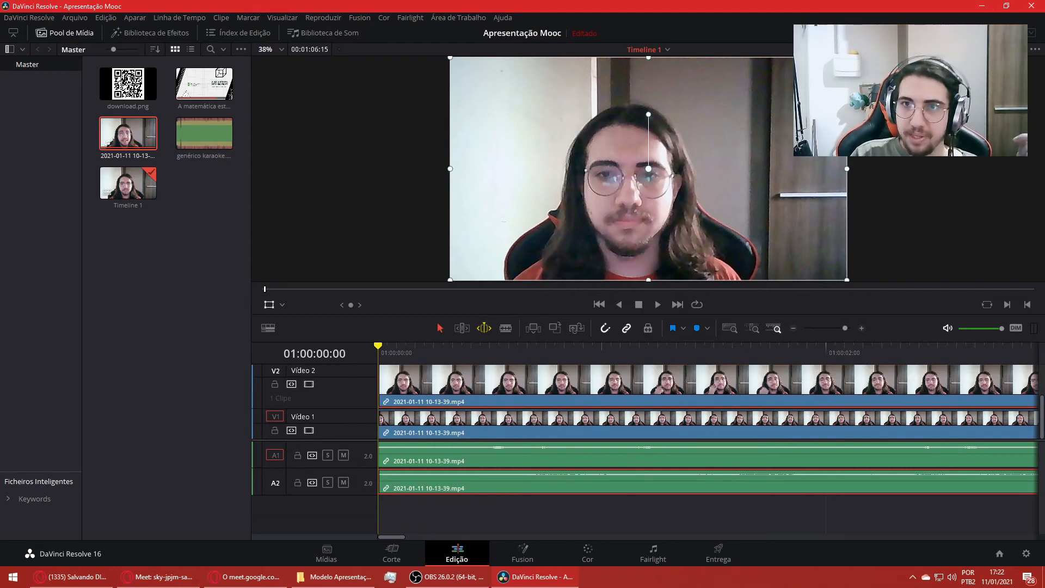
click(886, 33)
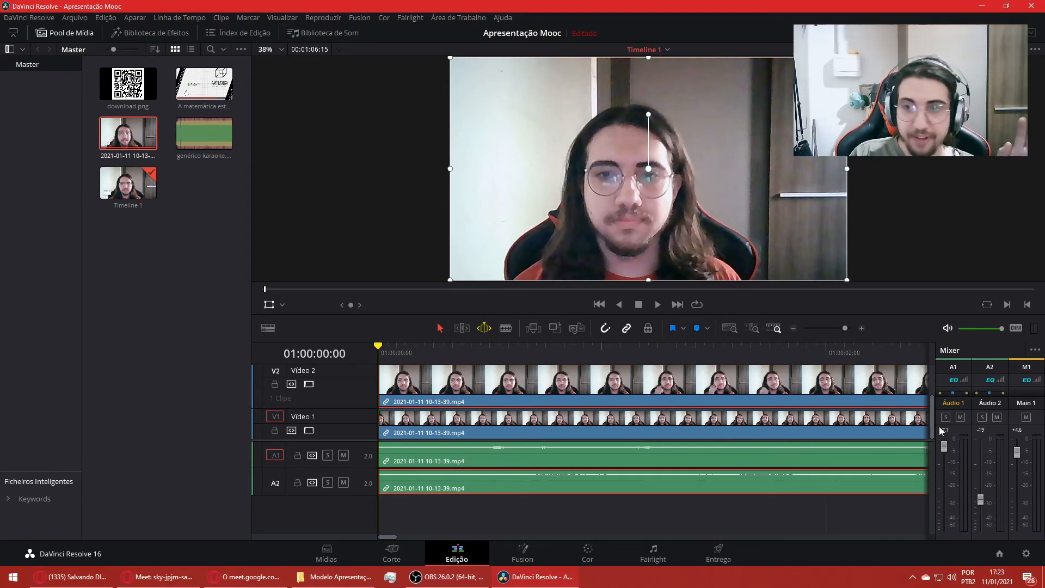
click(886, 32)
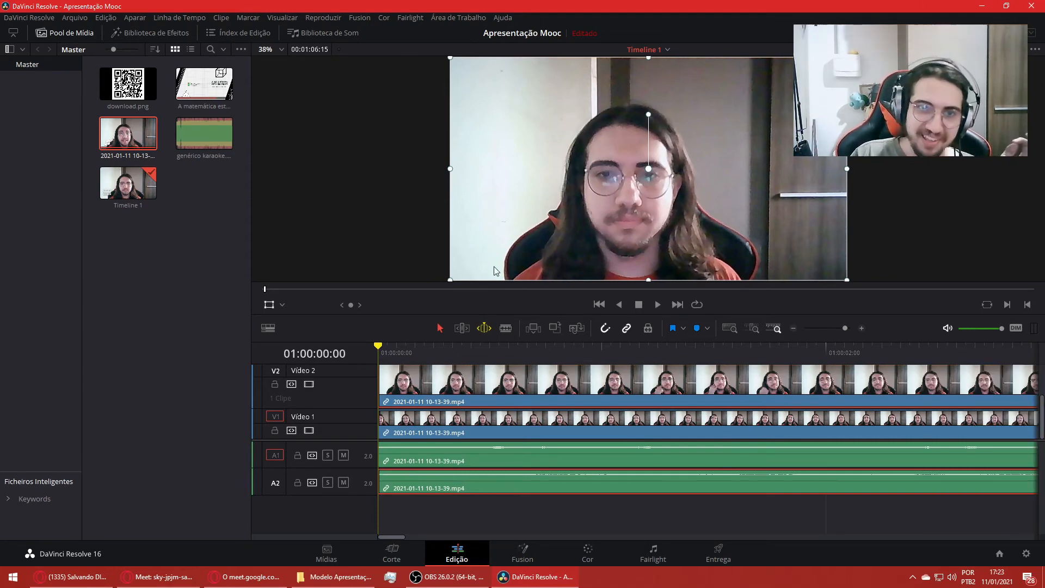
- Shrink the Vídeo 2 clip to a small picture-in-picture in the frame's upper-right corner and play it up to 01:00:04:03
drag(451, 279, 604, 222)
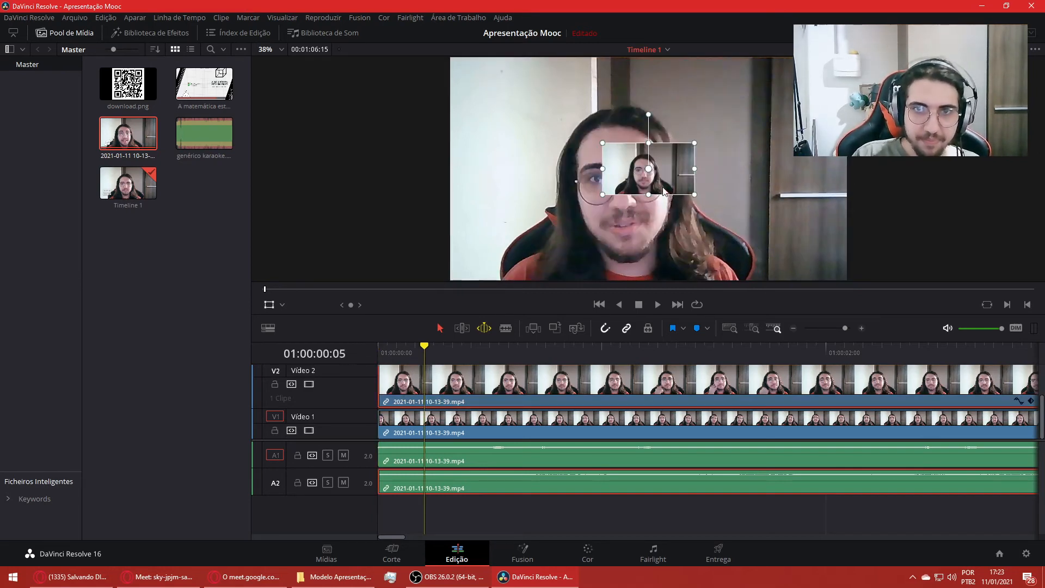
drag(648, 169, 744, 118)
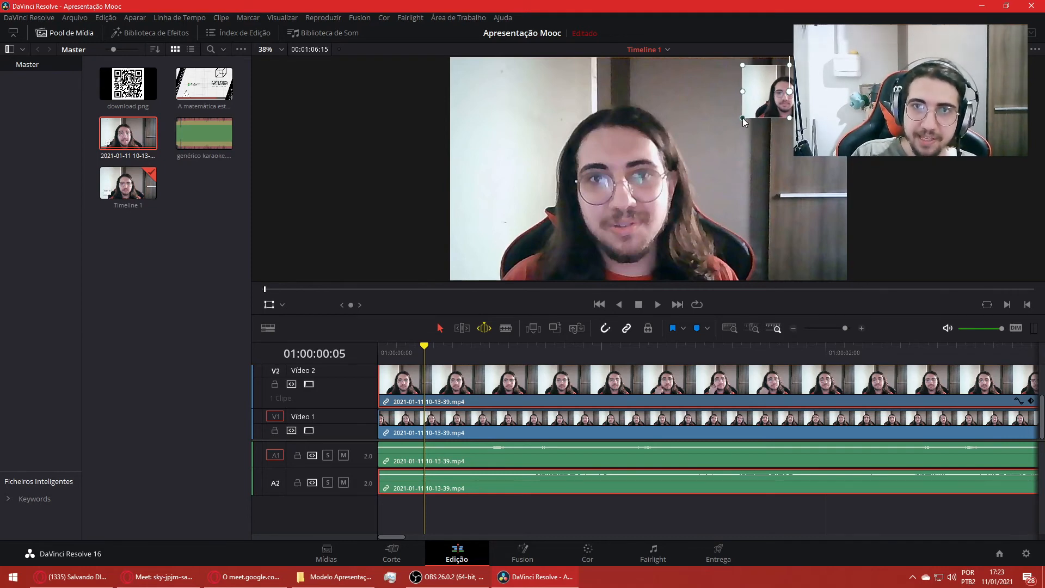
click(658, 305)
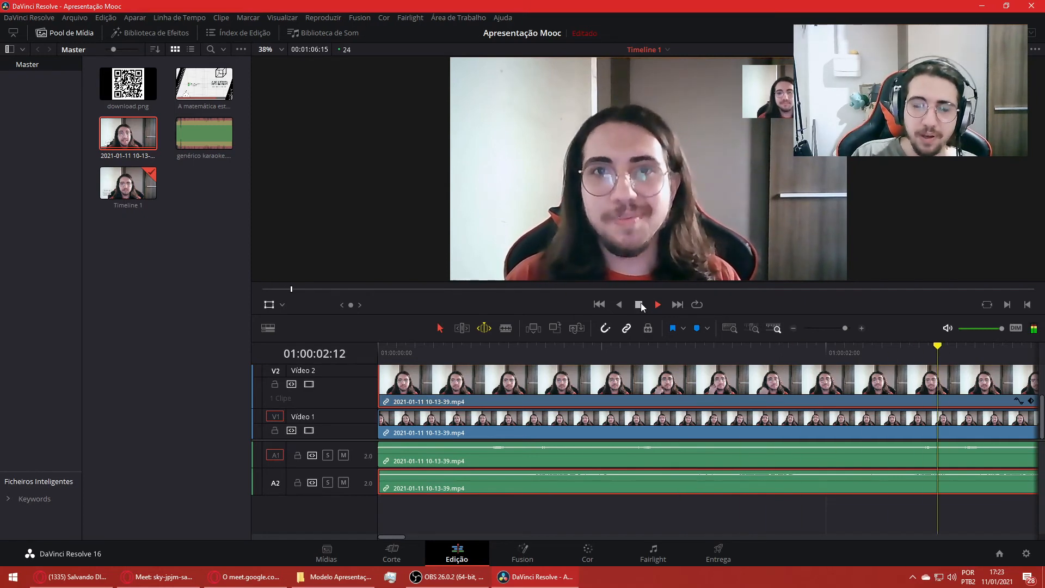
click(641, 305)
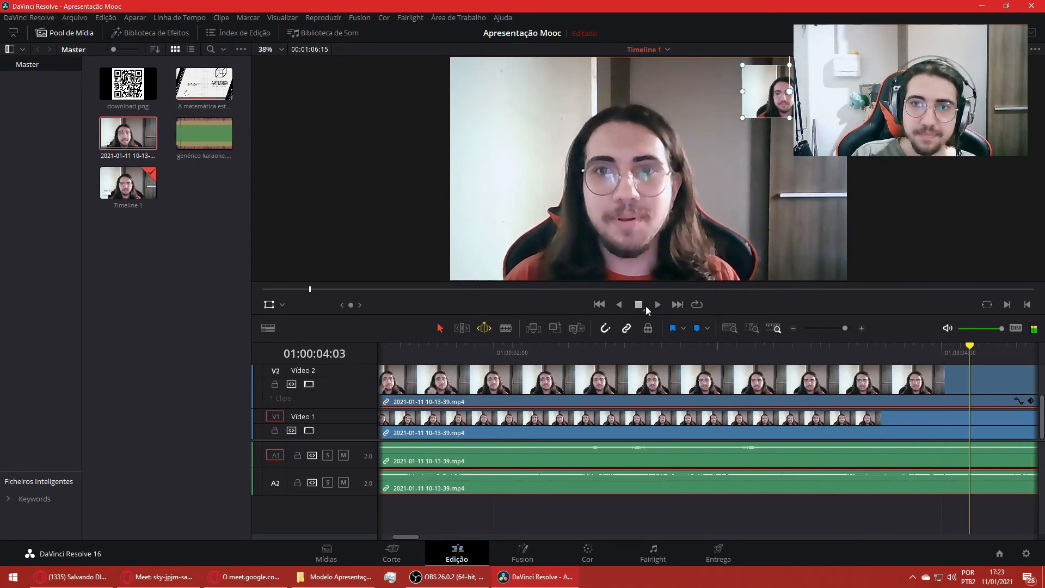
- Move the small overlay down beside the speaker's face, rotate it and turn it back upright
drag(768, 109, 732, 169)
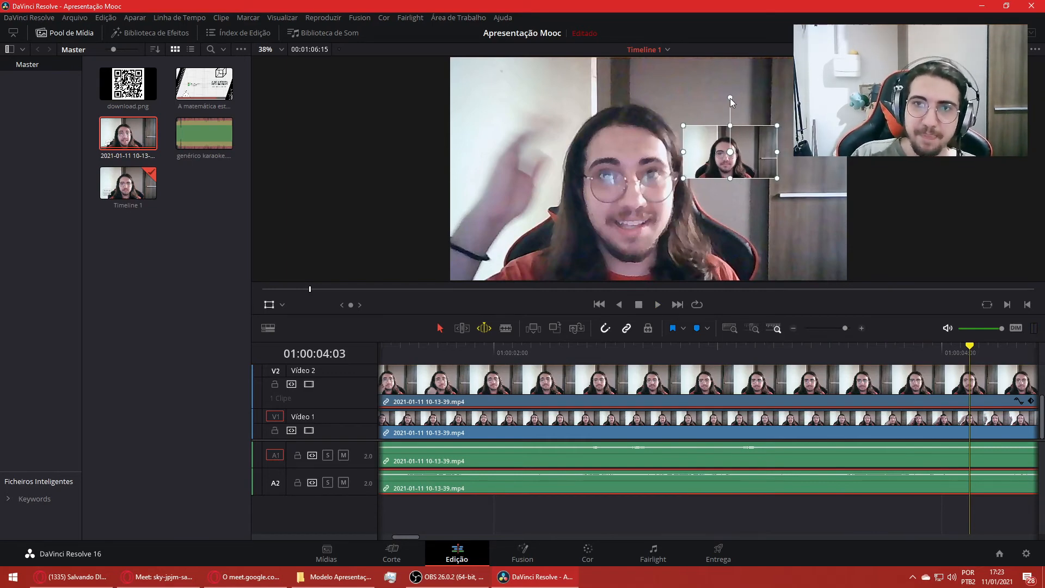
drag(730, 98, 760, 102)
drag(787, 135, 731, 104)
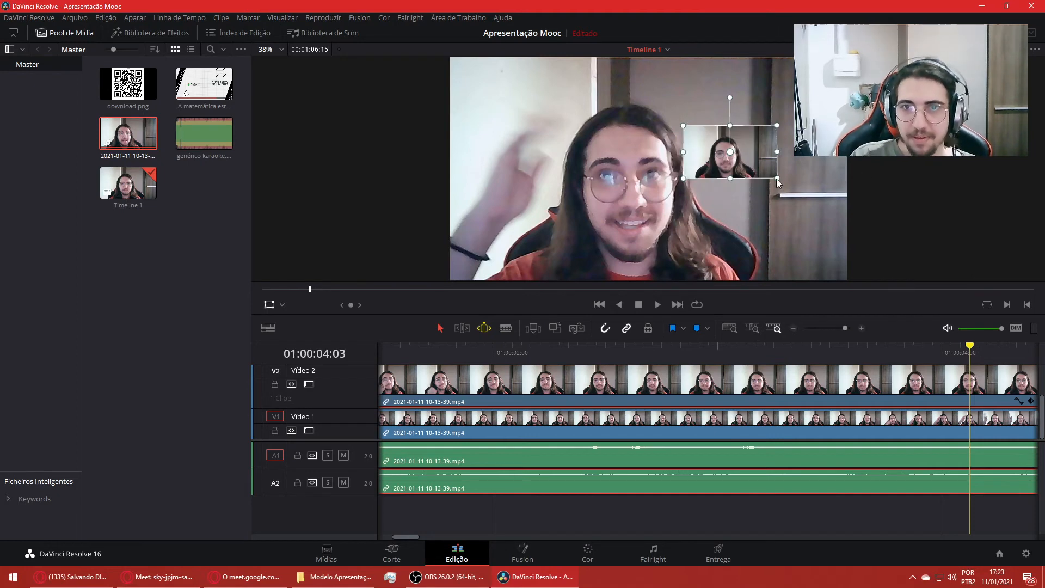
- Enlarge the overlay video, stretch its height and its width far beyond the frame, and shift it slightly down and left
drag(778, 182, 954, 156)
drag(728, 179, 730, 249)
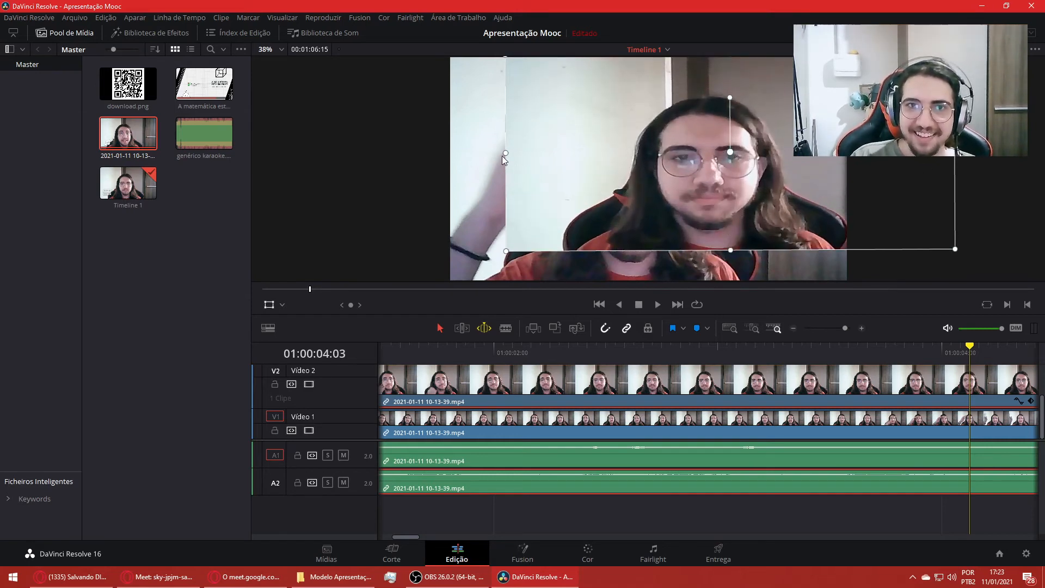
drag(506, 154, 1, 273)
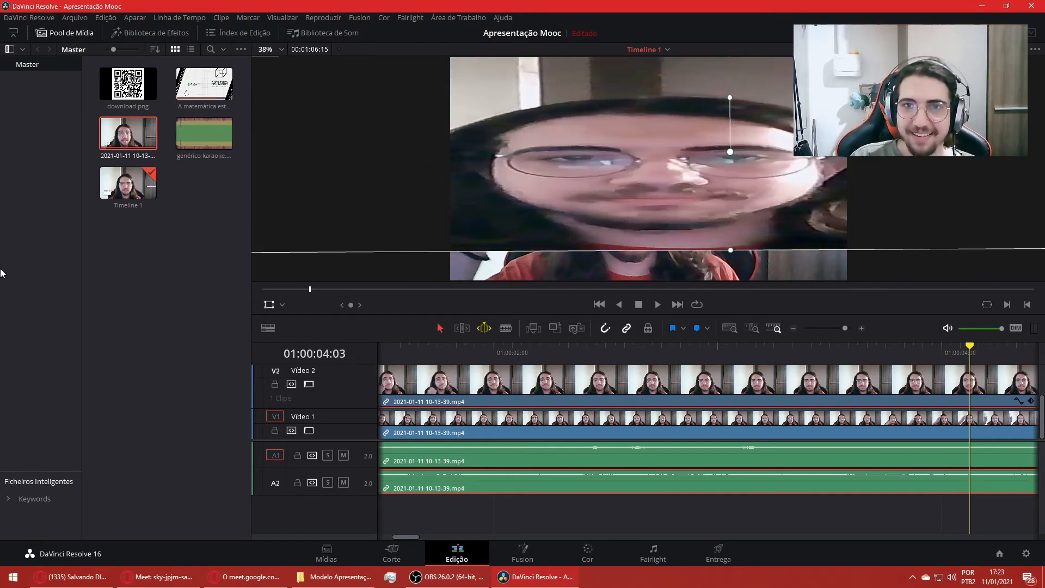
drag(793, 173, 782, 184)
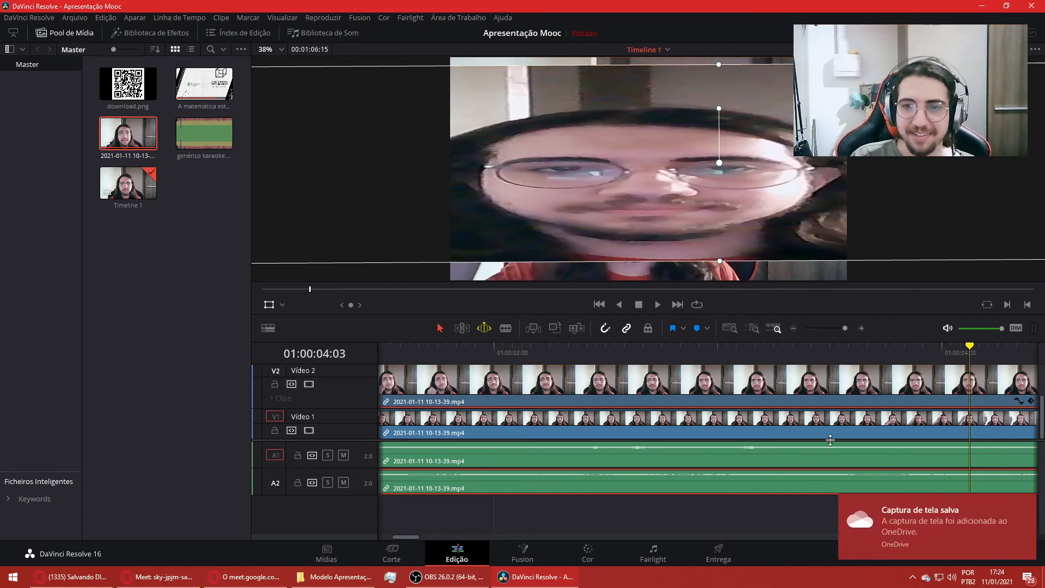
- Delete the stretched overlay clip and undo further back until genérico karaoke.mp3 is on Áudio 2 and Vídeo 2 is empty
key(Delete)
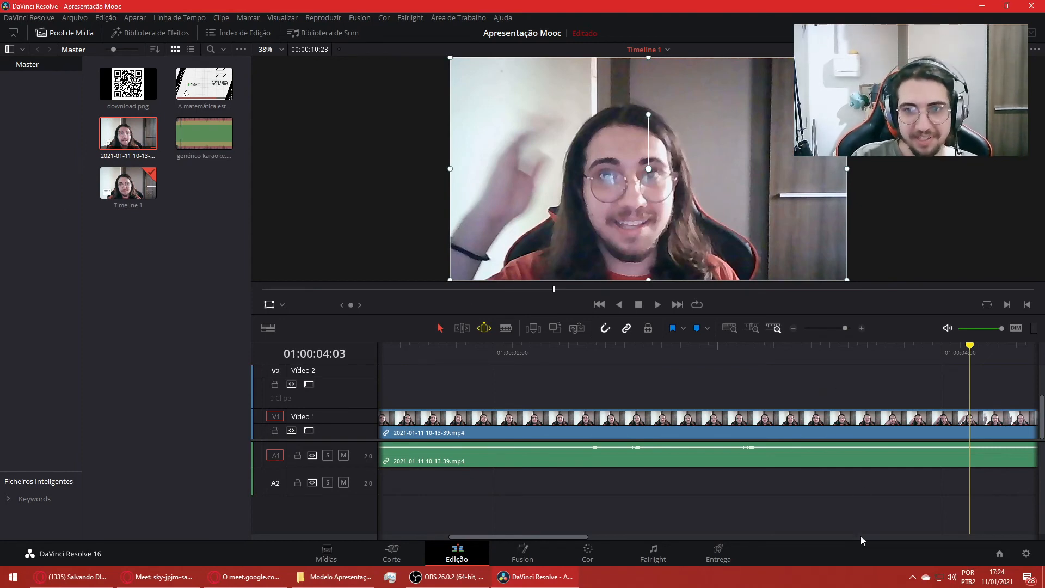
drag(554, 538, 408, 575)
key(ctrl+z)
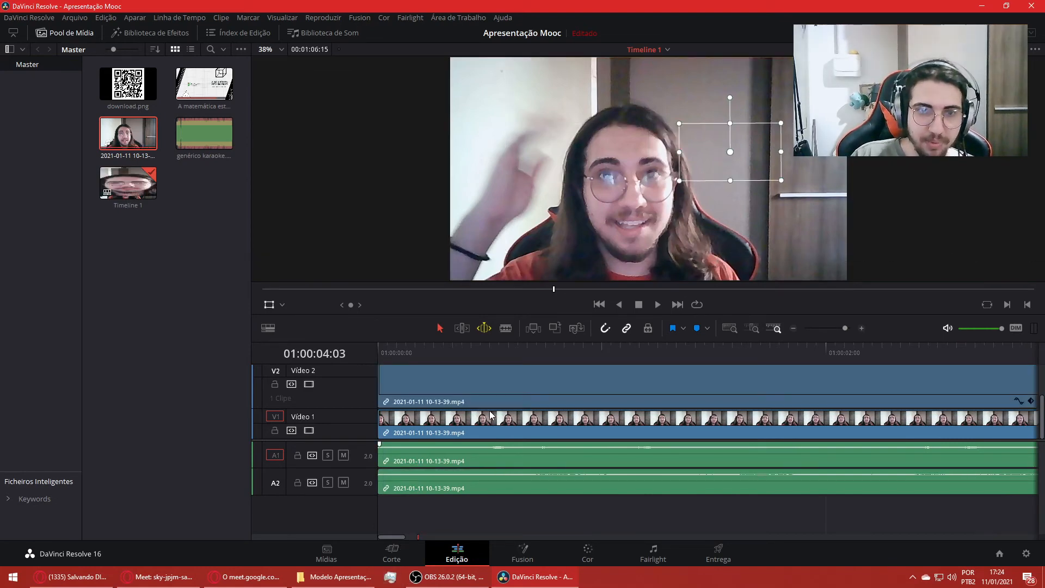
click(518, 430)
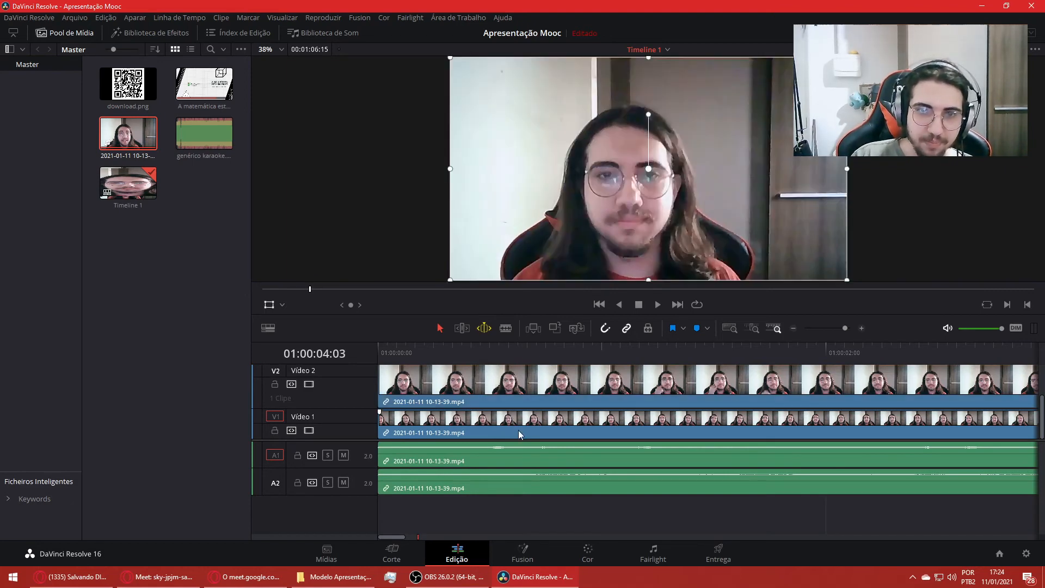
key(ctrl+z)
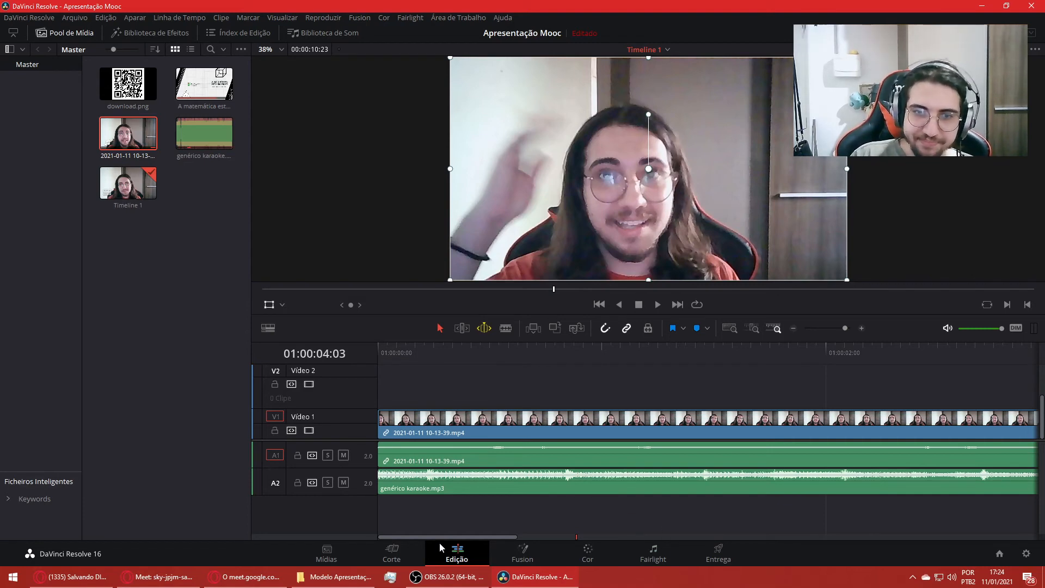
drag(441, 538, 321, 529)
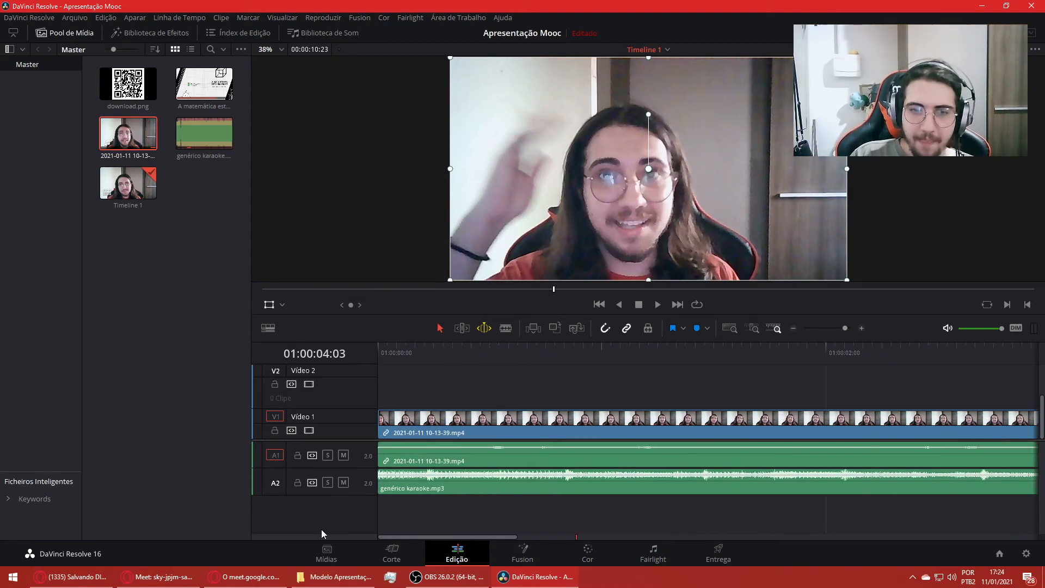
- On the Fusion page, add a Background node merged with MediaIn1 and undo the addition
click(535, 561)
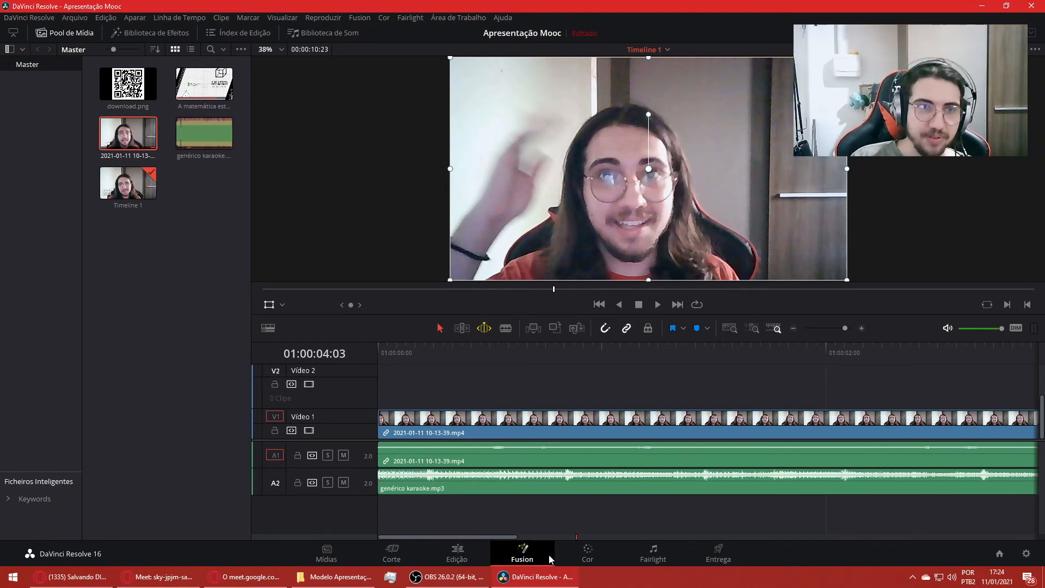
mouse_move(570, 577)
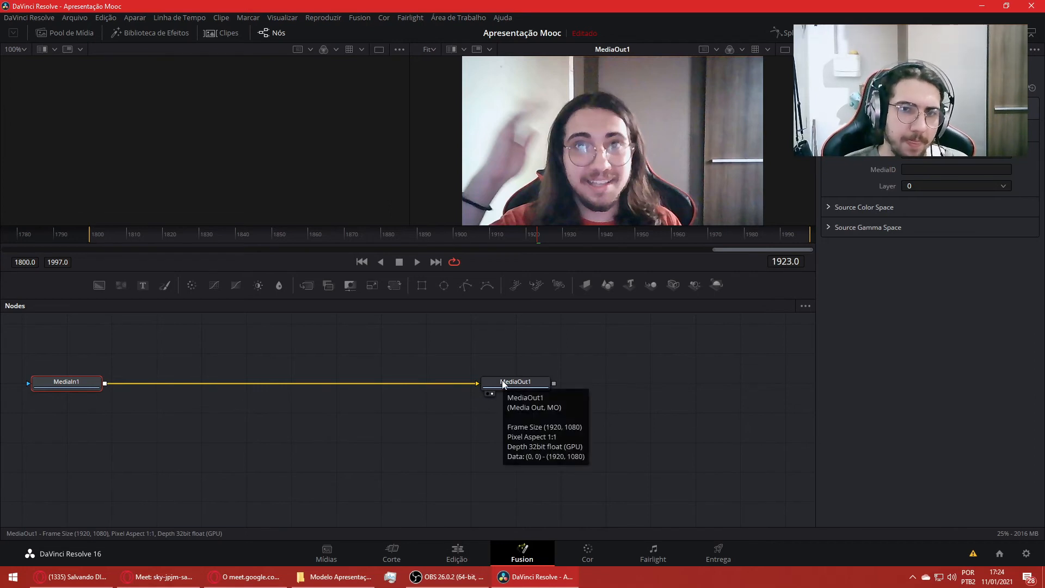
click(94, 283)
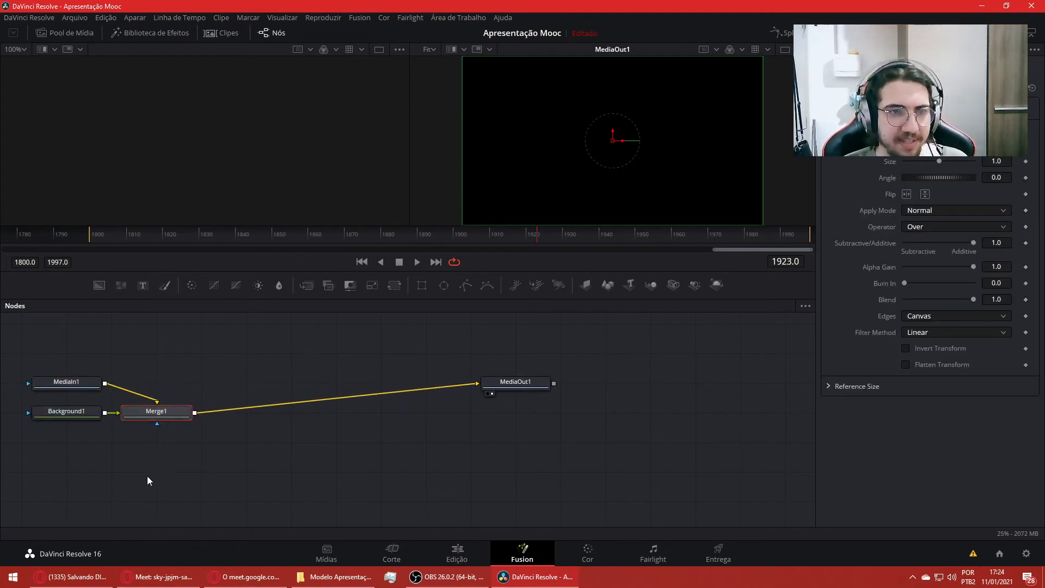
key(ctrl+z)
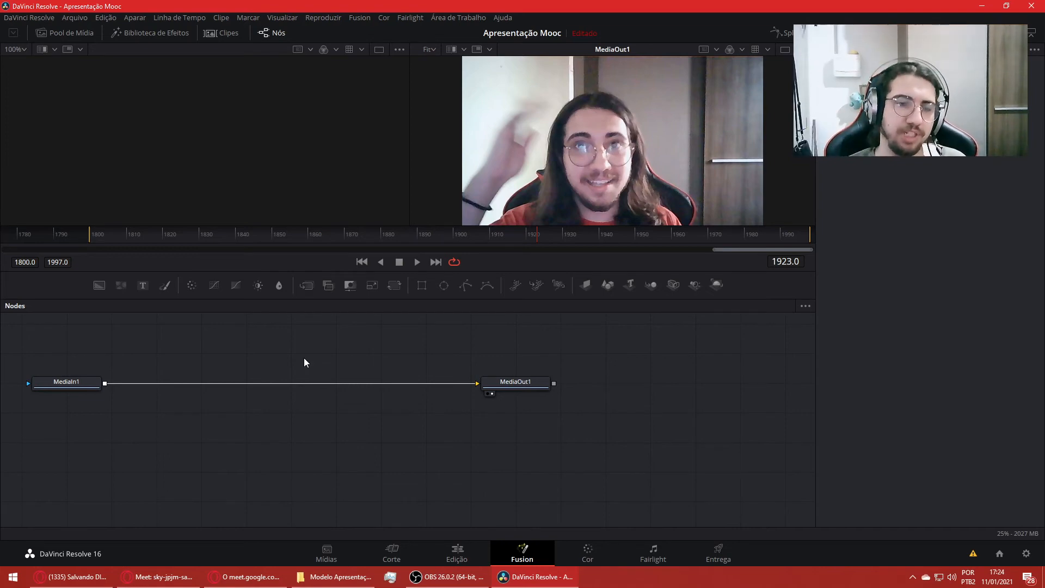
- On the Cor page, add curve points by sampling the wall behind the speaker, bend the curve upward and undo the bend
click(604, 560)
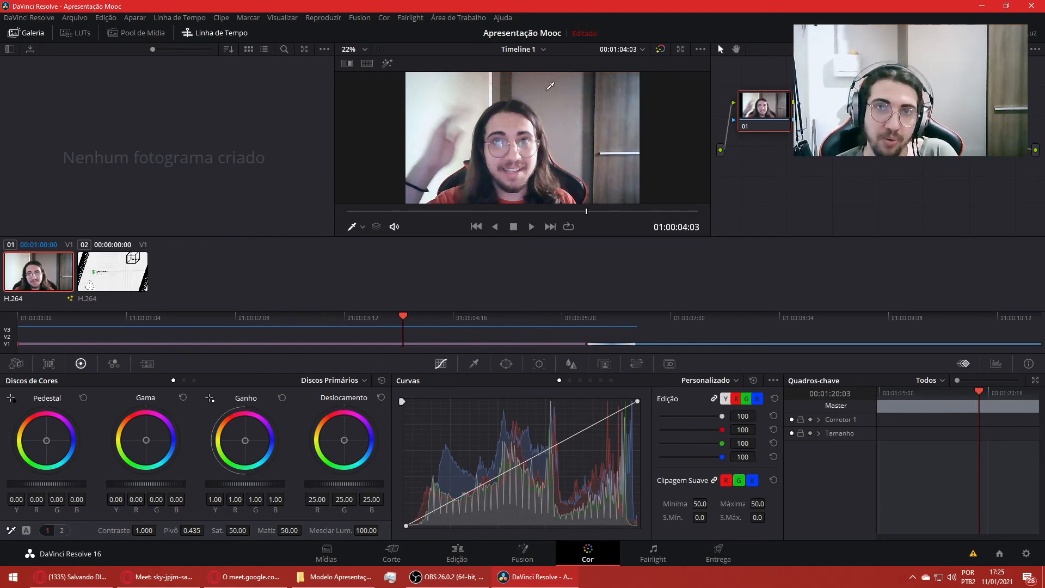
click(551, 86)
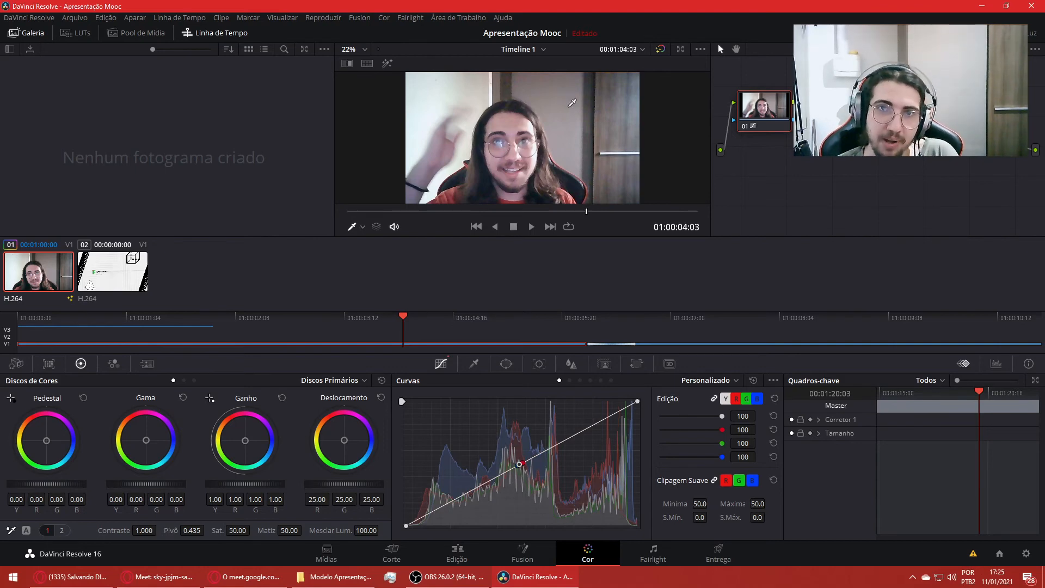
click(574, 104)
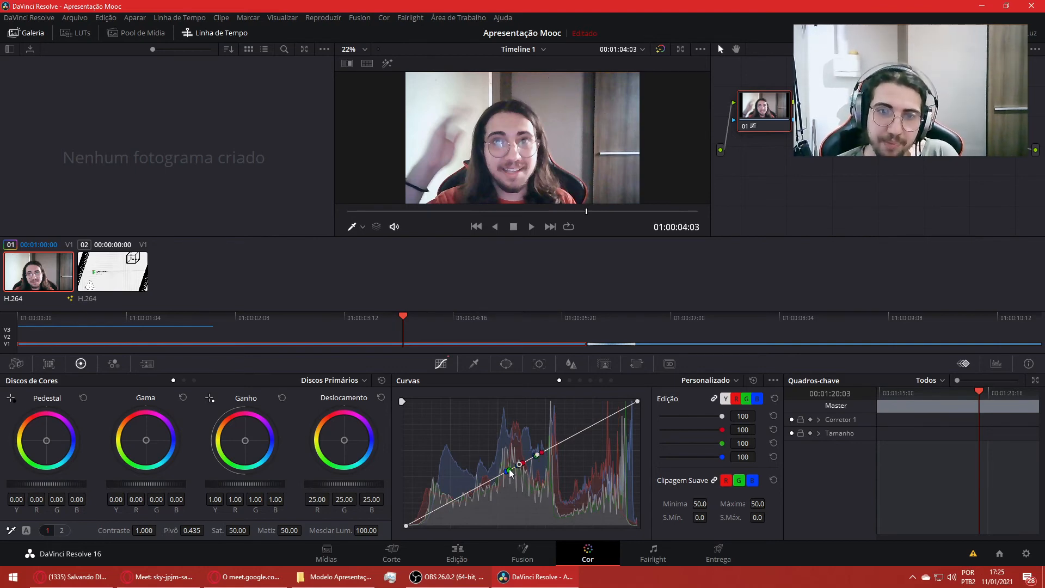
drag(508, 469, 536, 442)
key(ctrl+z)
key(ctrl+z)
key(ctrl+z)
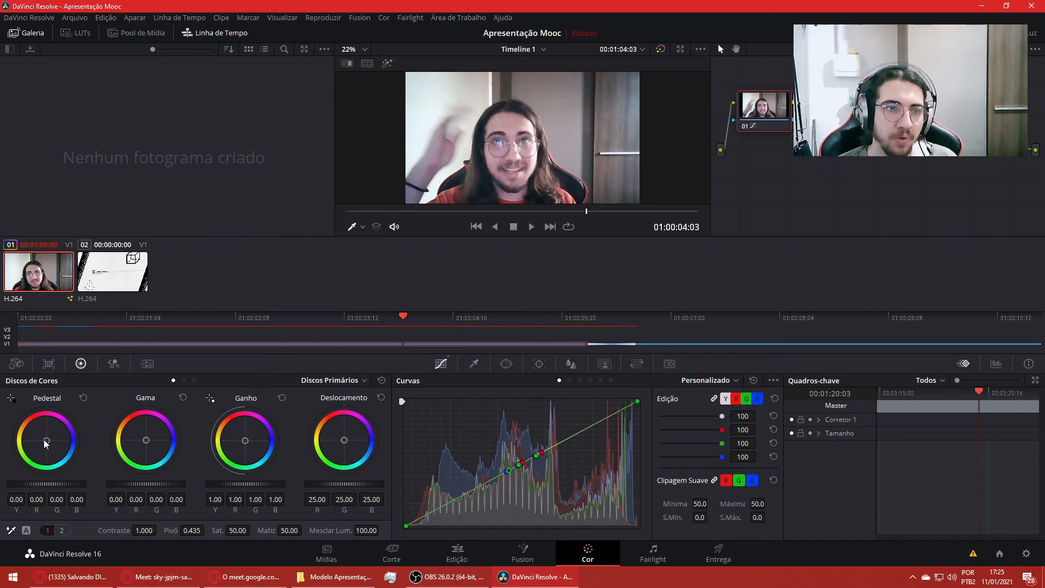
- Nudge the Pedestal and Gama colour wheels slightly and bring them back to neutral
mouse_move(46, 443)
mouse_down()
mouse_move(54, 432)
mouse_move(40, 415)
mouse_move(57, 443)
mouse_move(47, 441)
mouse_up()
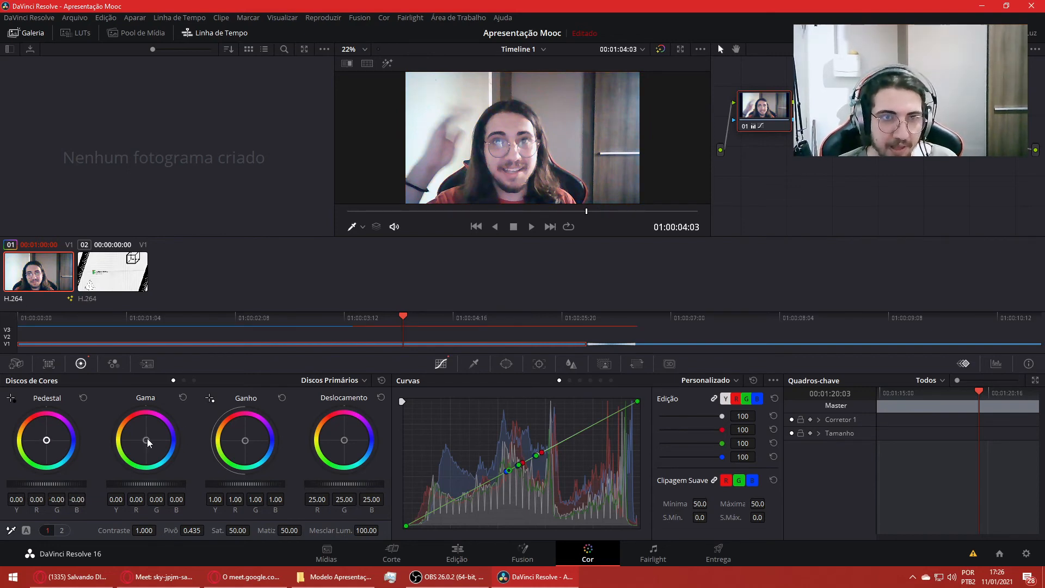
mouse_move(148, 442)
mouse_down()
mouse_move(147, 414)
mouse_move(169, 420)
mouse_move(175, 451)
mouse_move(148, 461)
mouse_move(121, 453)
mouse_move(123, 418)
mouse_move(137, 412)
mouse_move(146, 439)
mouse_up()
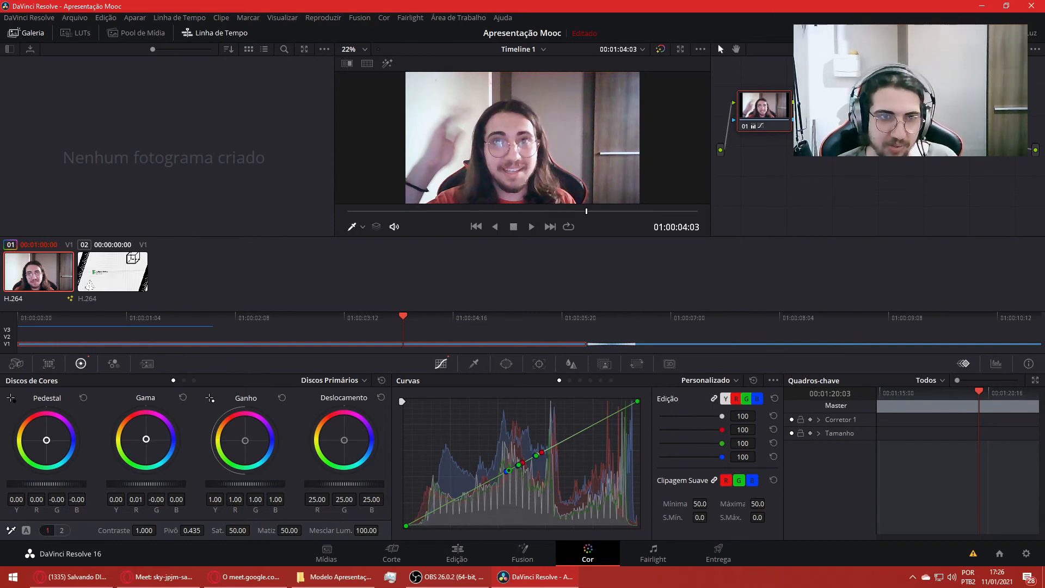
drag(147, 439, 146, 439)
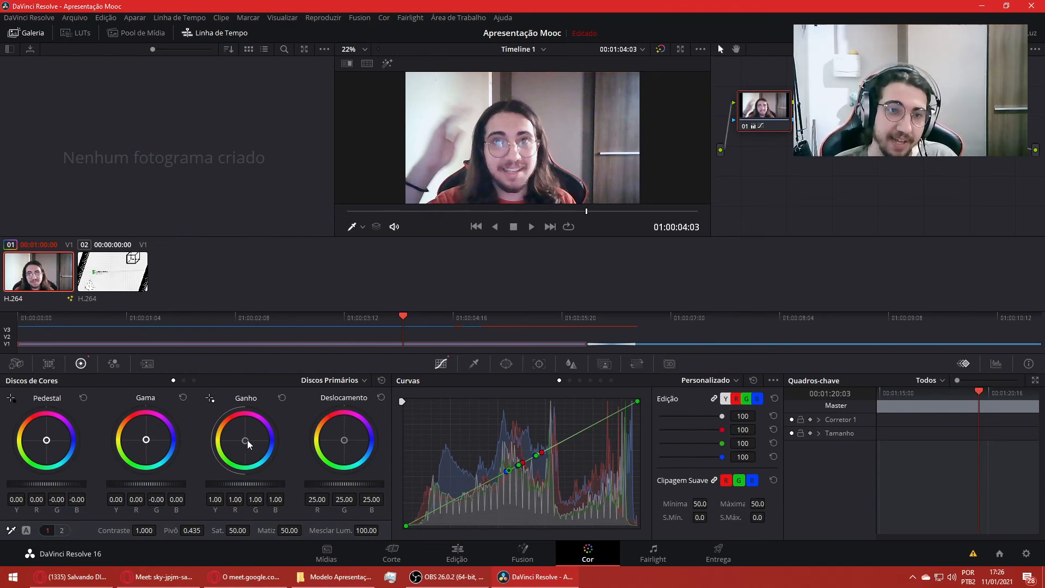
- Tint the image with the Ganho wheel toward blue and toward red, and return its green and red values to 1.00
mouse_move(248, 444)
mouse_down()
mouse_move(254, 451)
mouse_move(248, 442)
mouse_up()
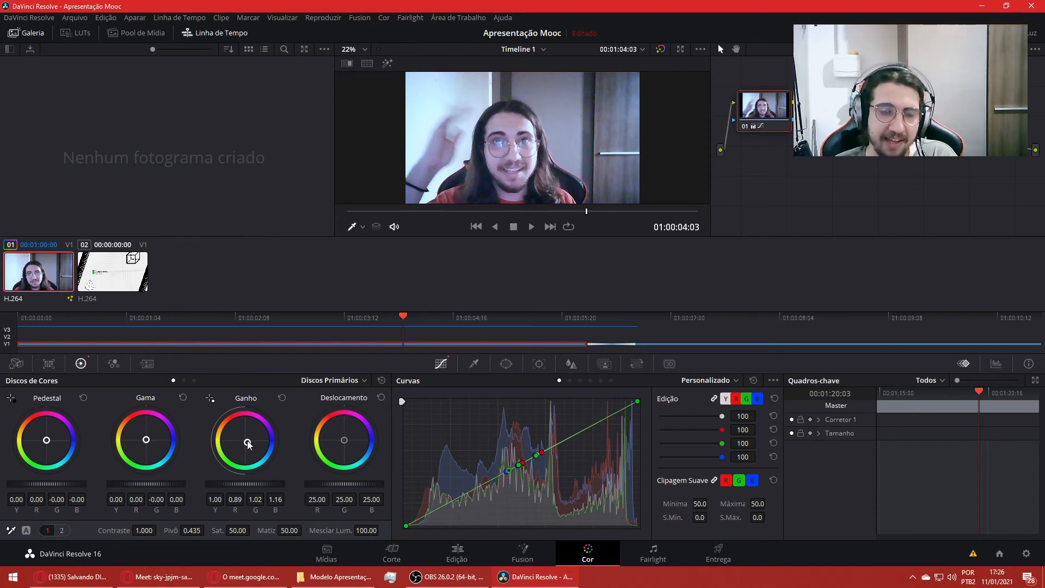
drag(246, 442, 241, 439)
drag(242, 438, 245, 440)
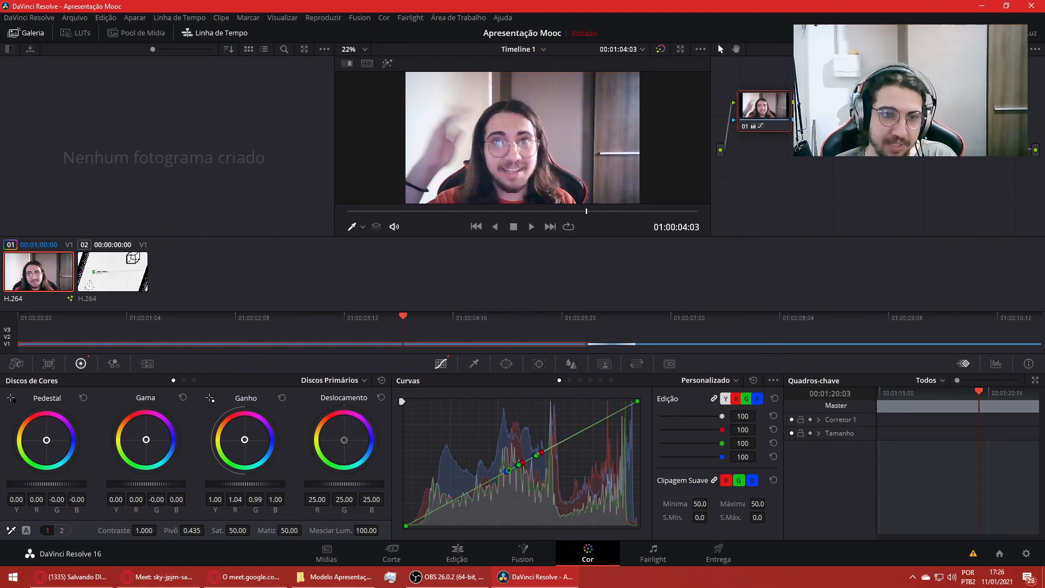
drag(245, 439, 245, 440)
double_click(258, 499)
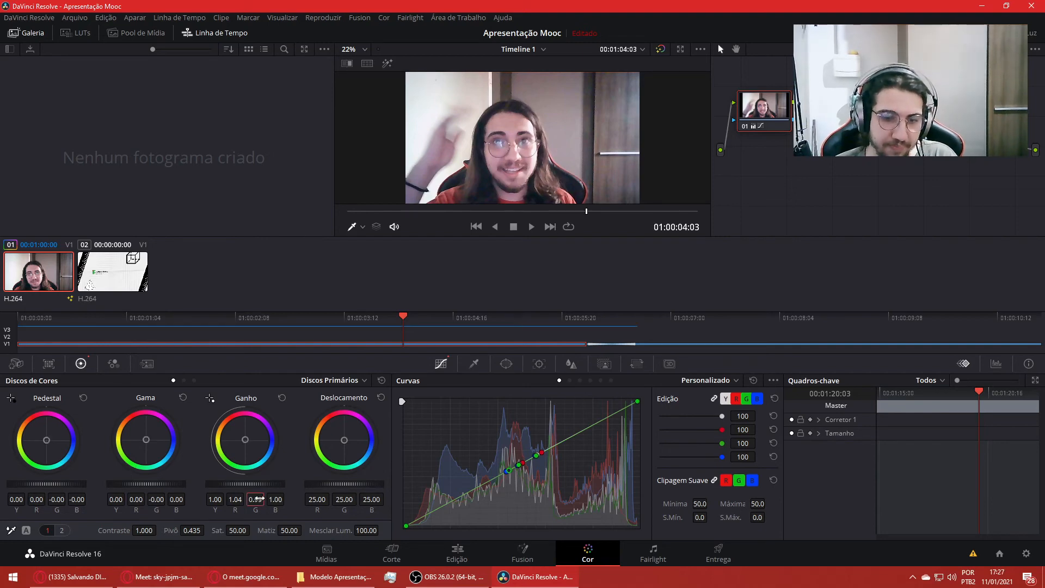
text(1)
key(Return)
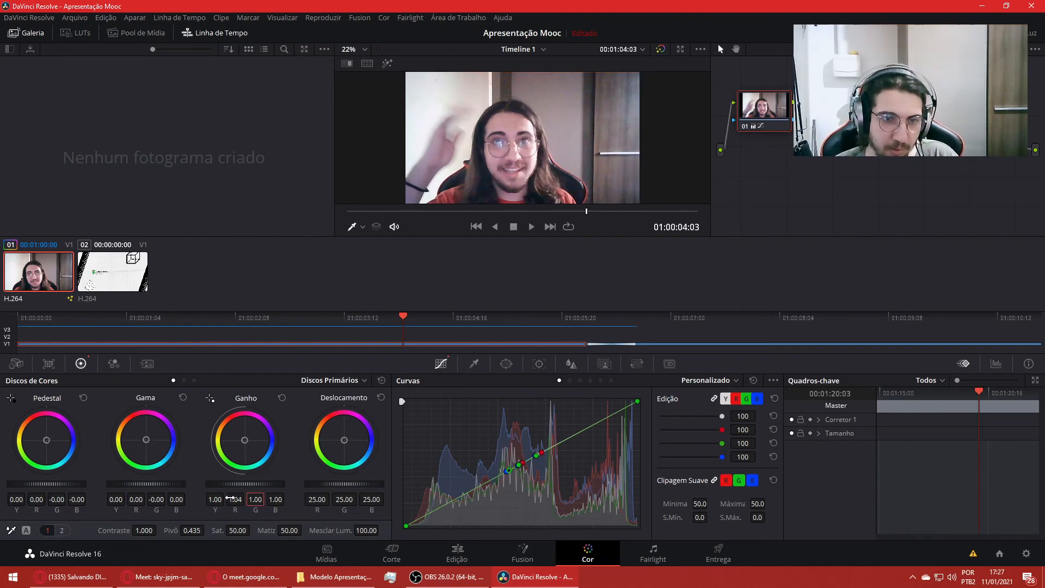
drag(235, 498, 229, 497)
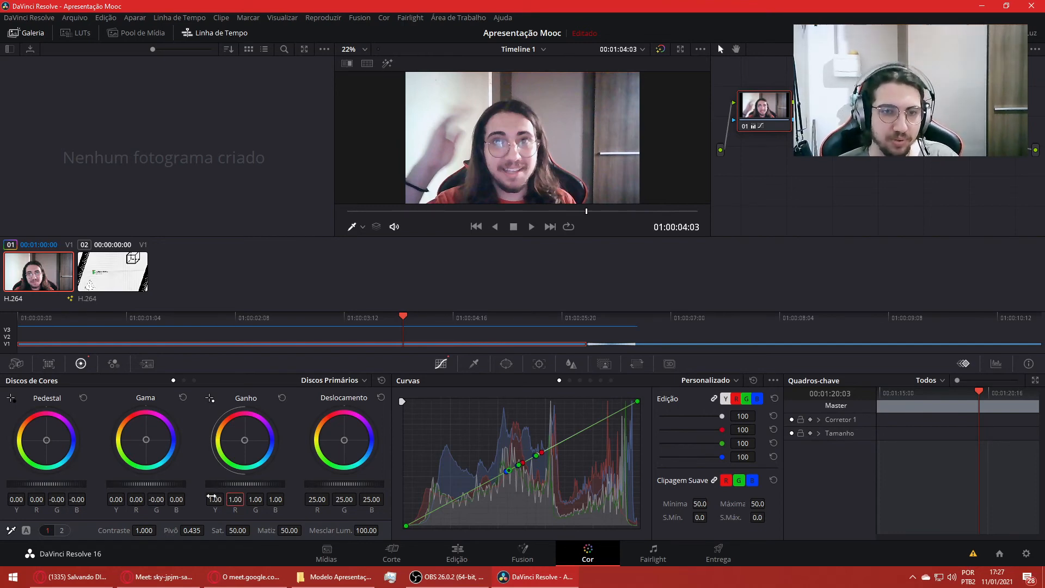
click(212, 497)
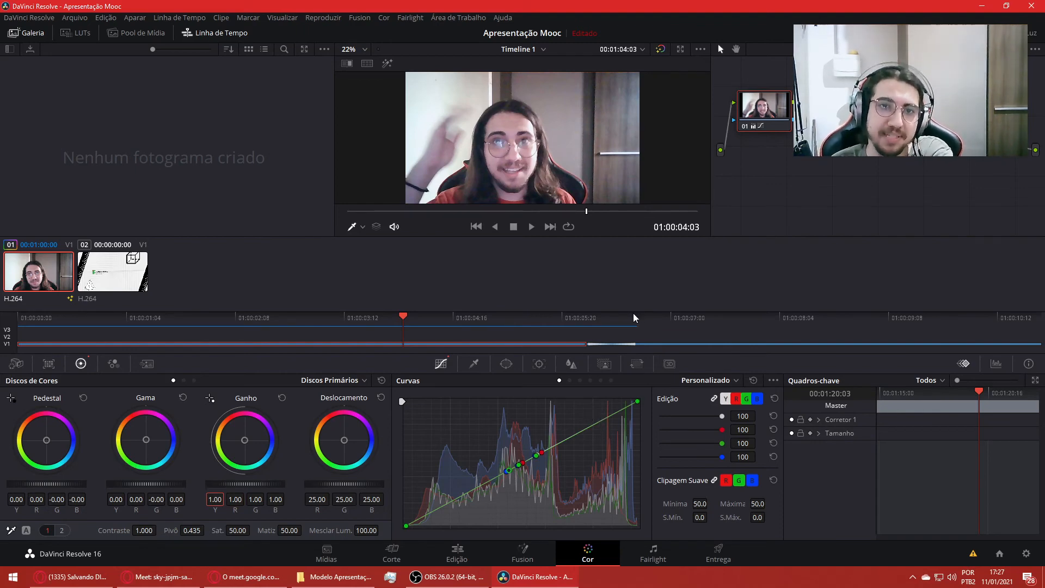
- Shift the Deslocamento wheel slightly and set its R, G and B values back to 25
mouse_move(345, 441)
mouse_down()
mouse_move(356, 425)
mouse_move(335, 422)
mouse_move(350, 449)
mouse_move(344, 439)
mouse_up()
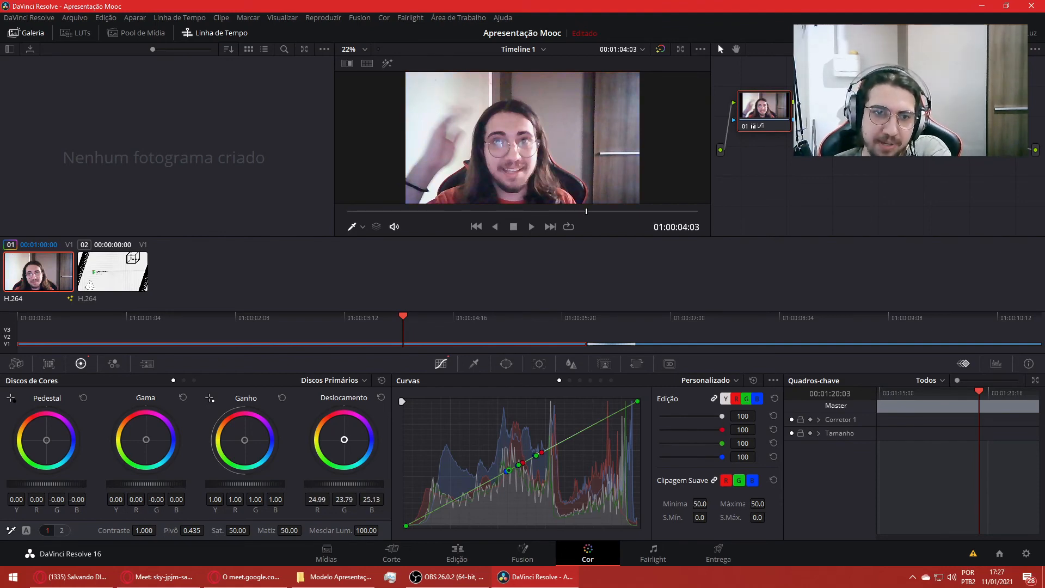
double_click(321, 506)
text(25)
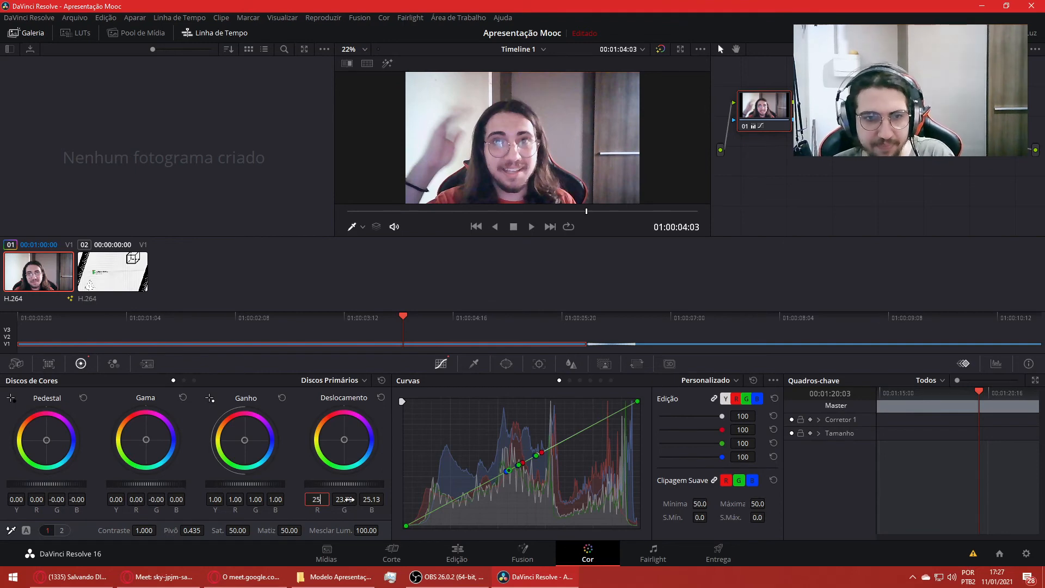
key(Tab)
text(25)
key(Tab)
text(25)
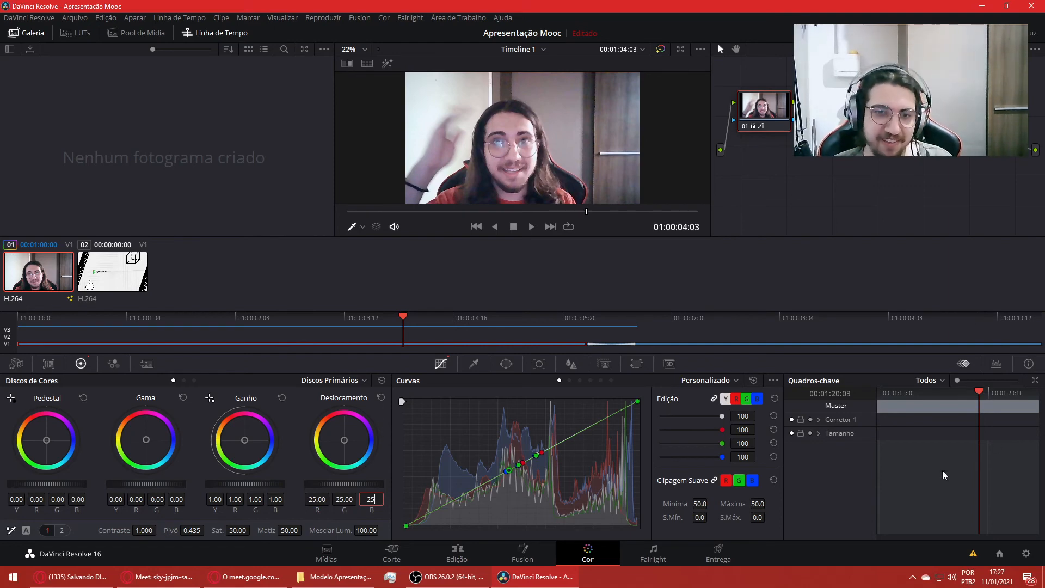
- On the Fairlight page, select the Áudio 2 track and its genérico karaoke.mp3 clip
click(653, 553)
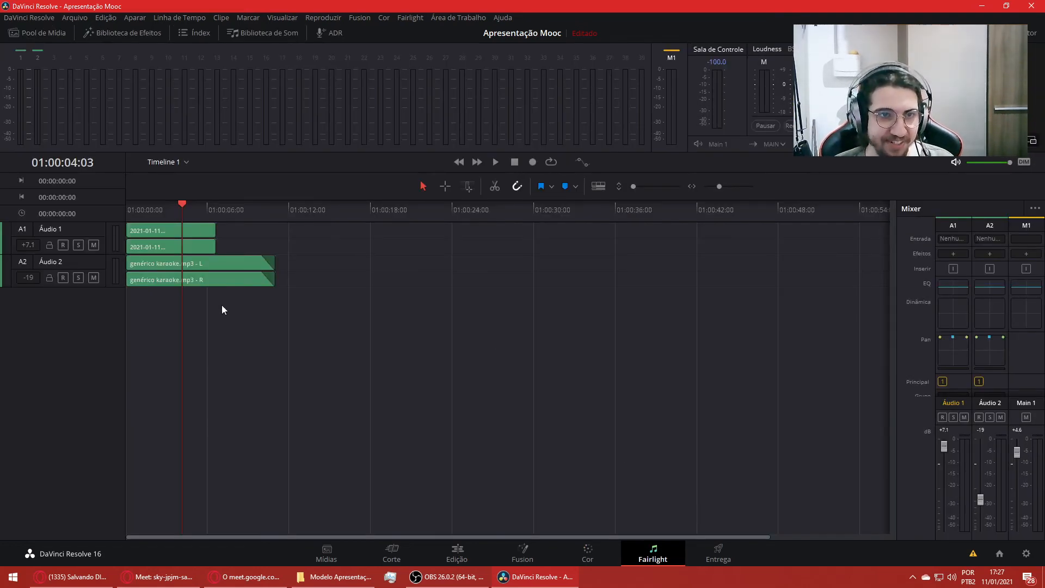
click(223, 281)
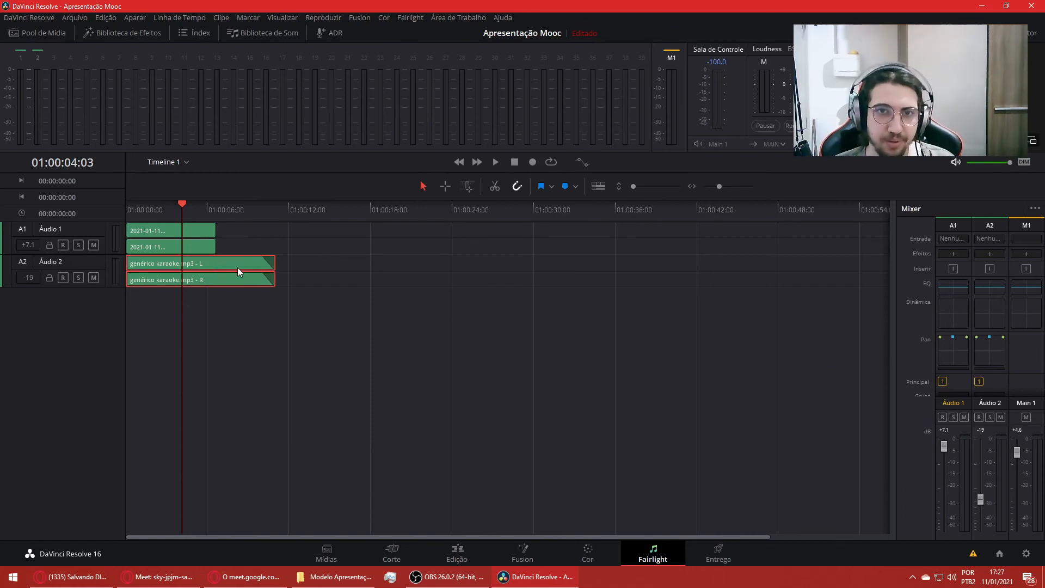
click(97, 263)
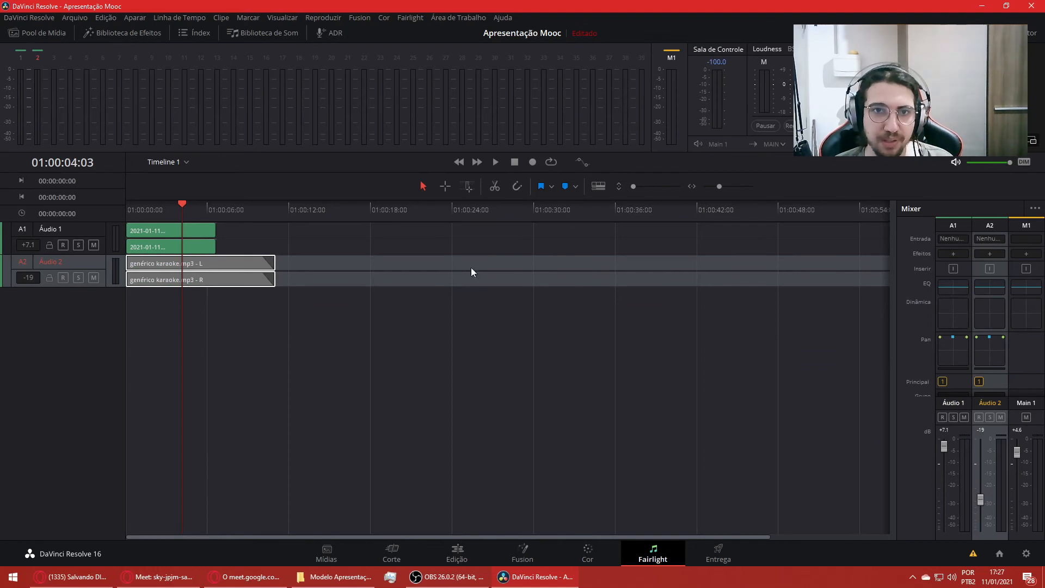
click(242, 297)
click(235, 287)
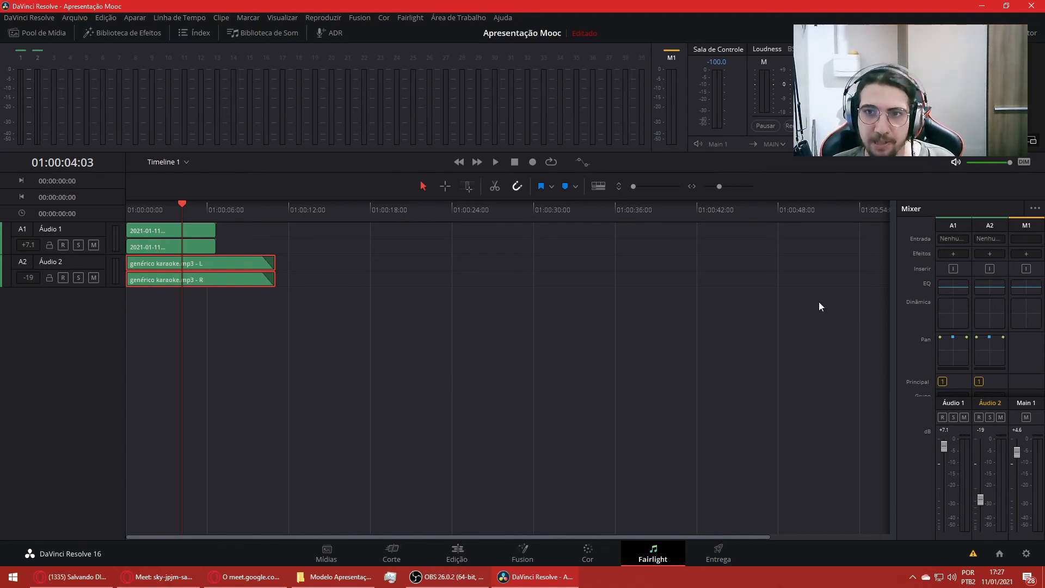
- Look through the effect categories available for Áudio 1, including Instruments, Surround and Reverb, without adding one
click(953, 254)
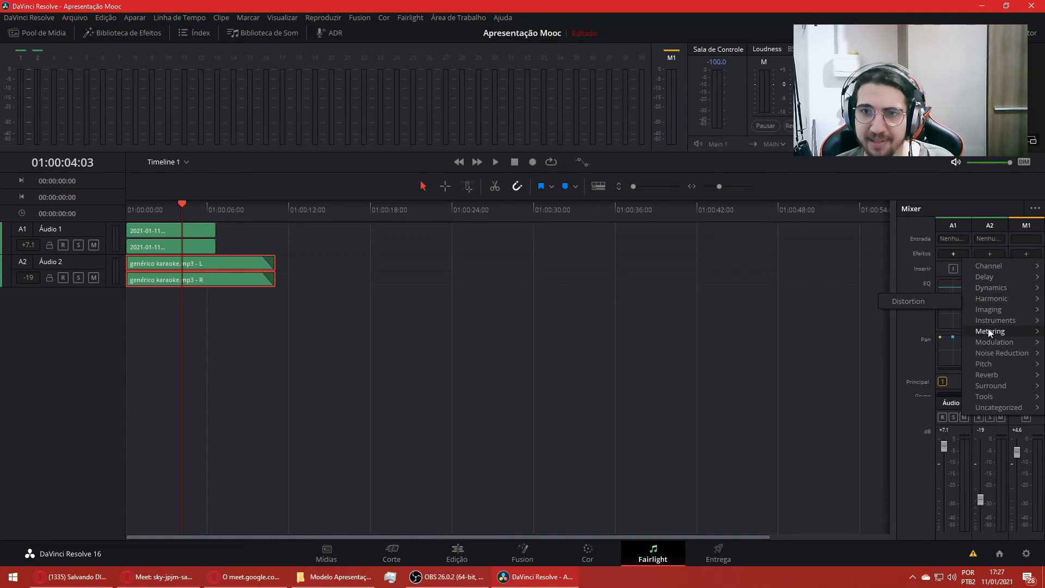
mouse_move(989, 329)
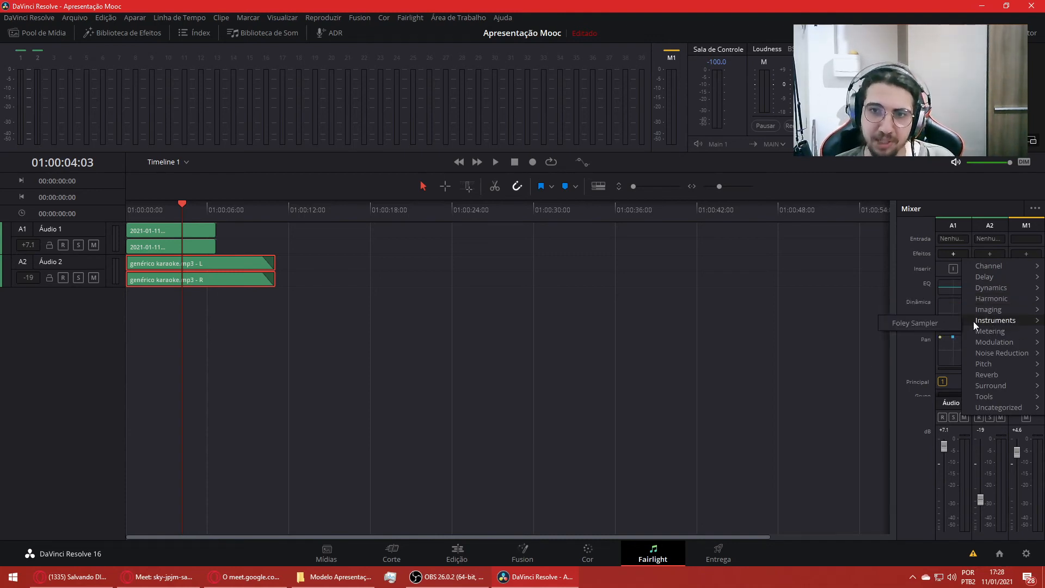
mouse_move(985, 396)
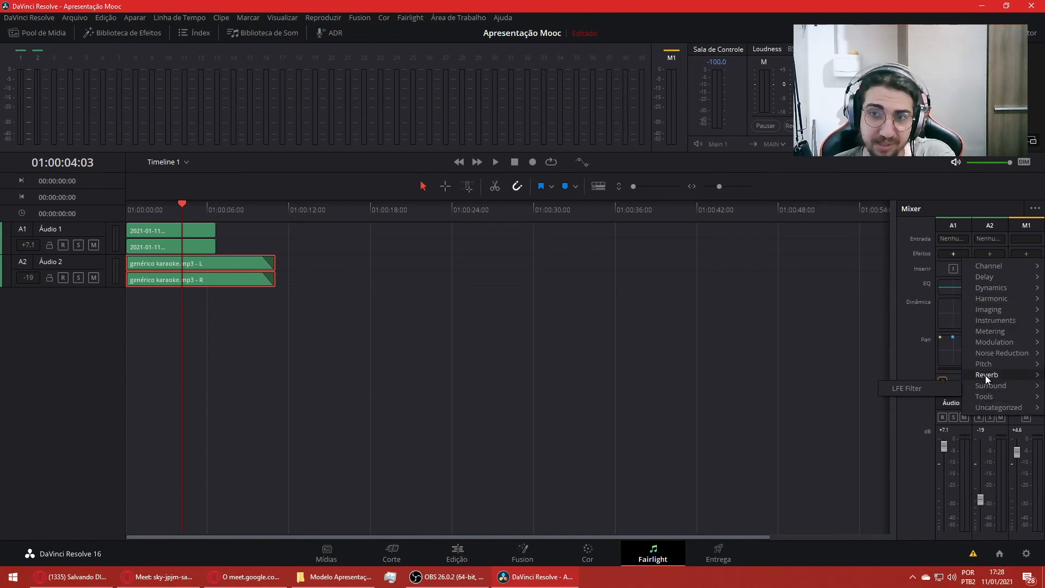
mouse_move(986, 374)
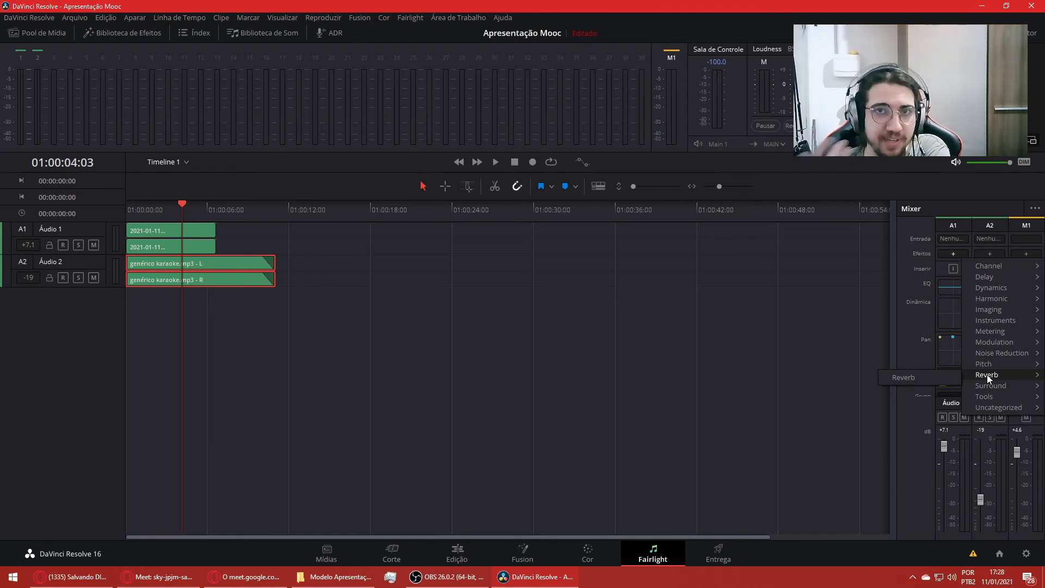
click(793, 565)
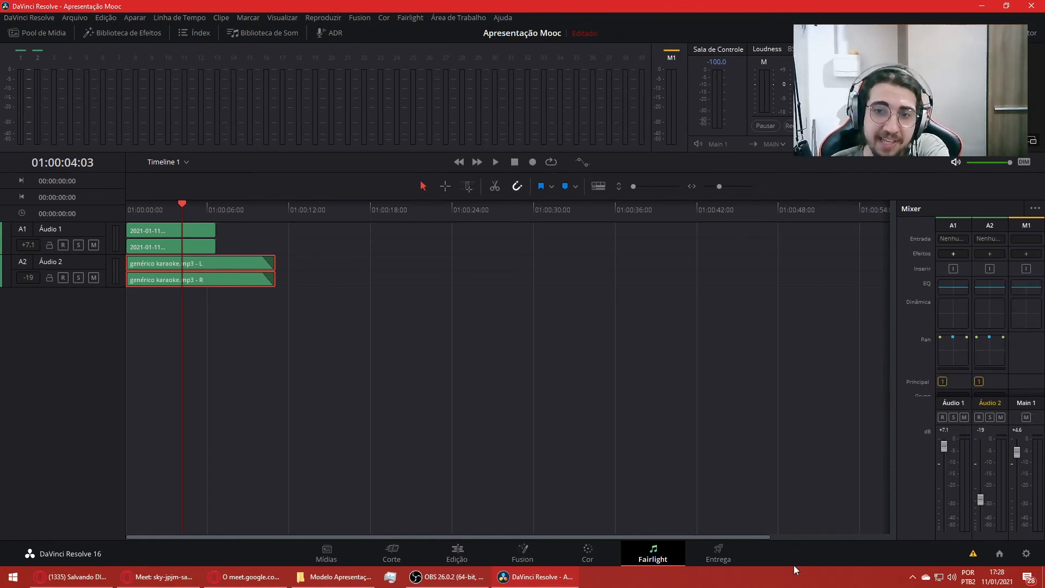
- On the Entrega page, look over the custom render settings and select the YouTube 1080p preset
click(729, 547)
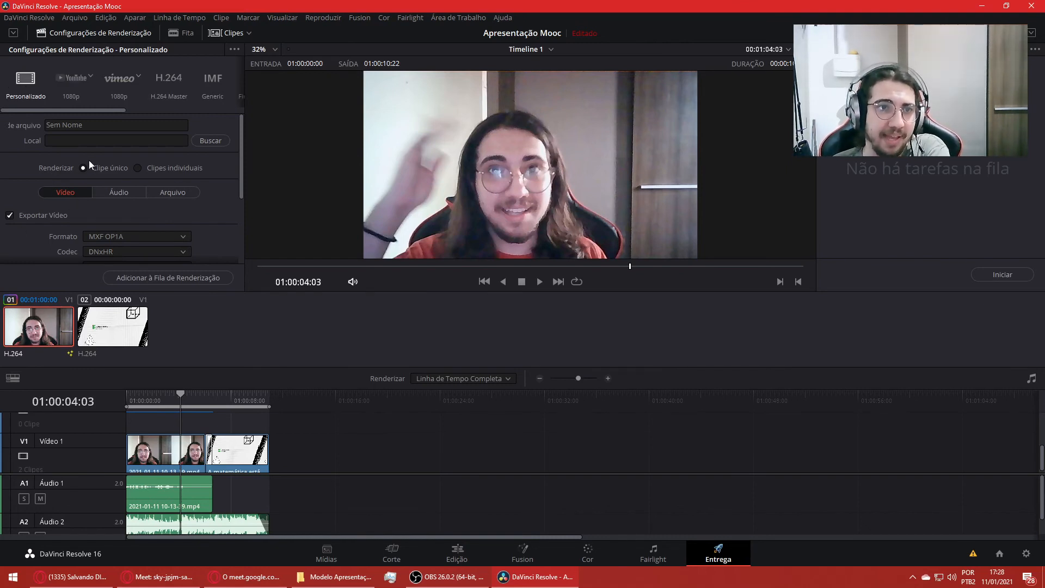
scroll(94, 181, down, 5)
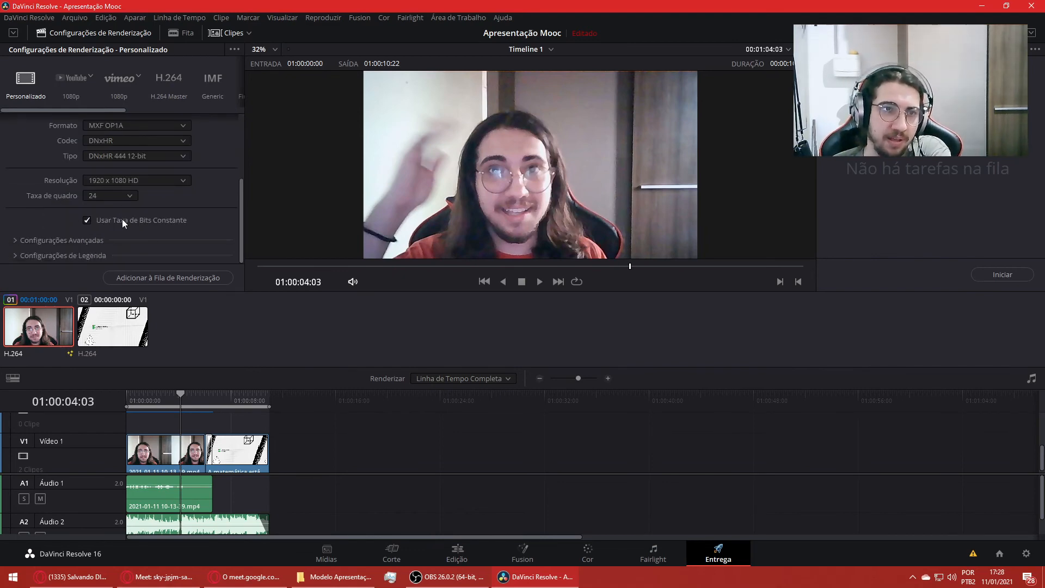
scroll(122, 218, up, 5)
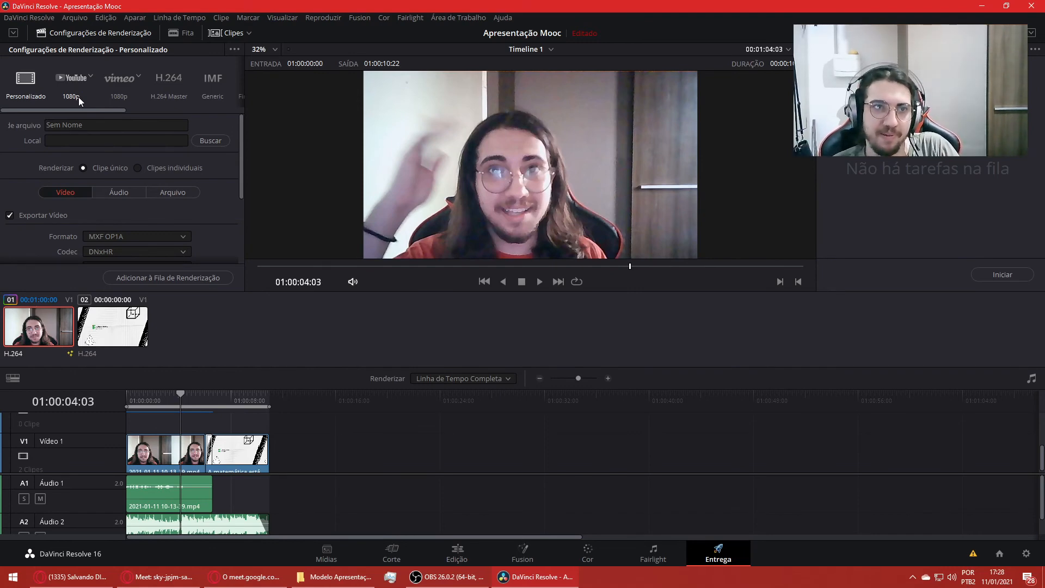
click(69, 78)
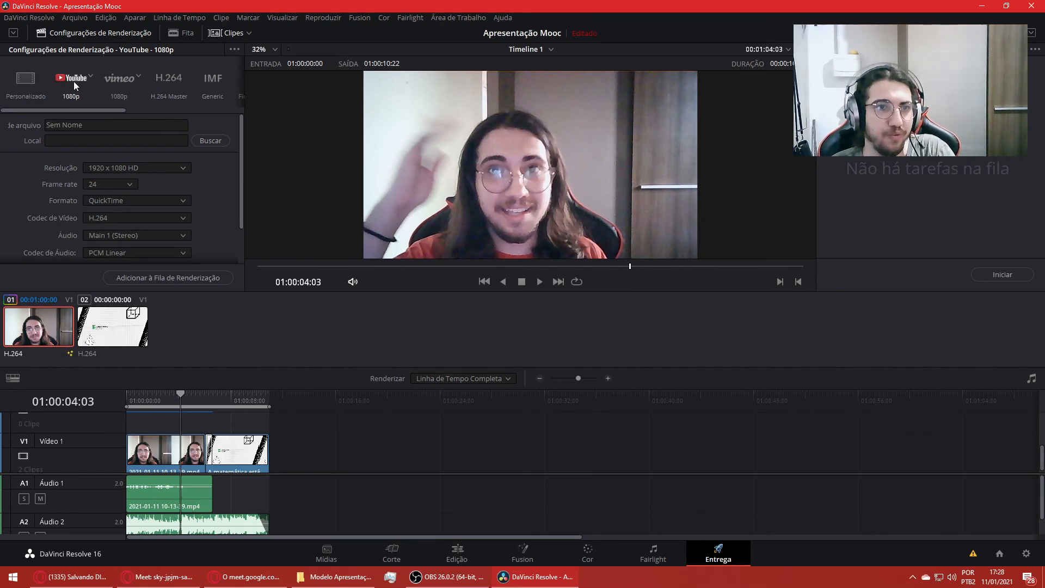
- Browse the available render resolutions and choose 1920 x 1080 HD
click(97, 169)
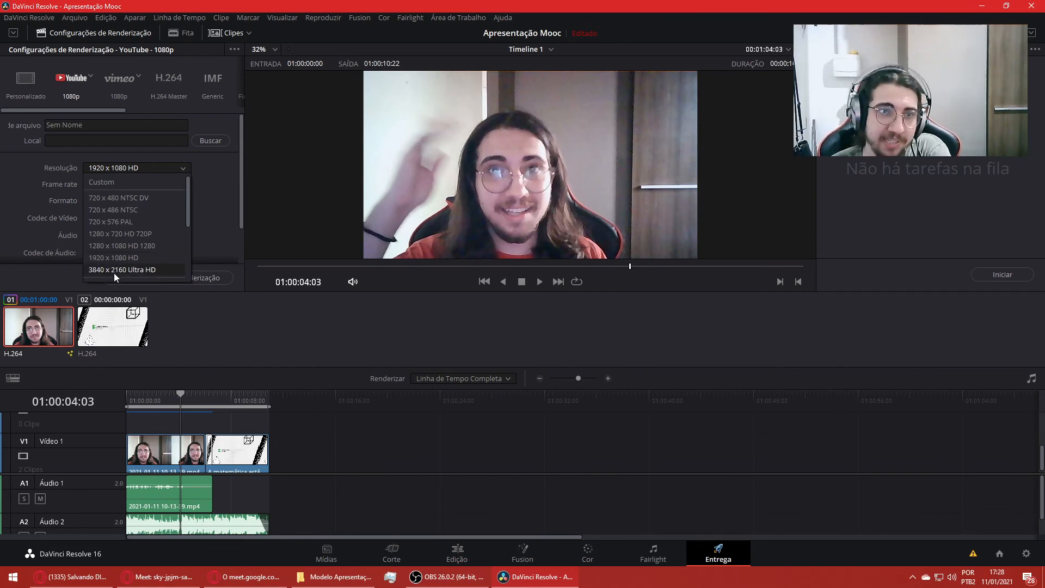
scroll(114, 273, down, 5)
scroll(115, 266, up, 5)
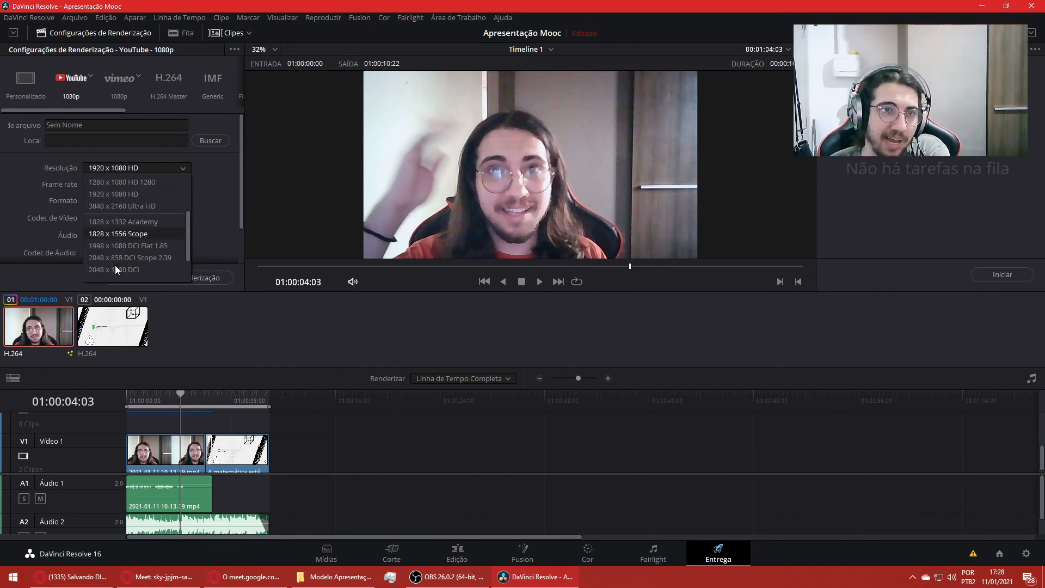
scroll(148, 262, down, 5)
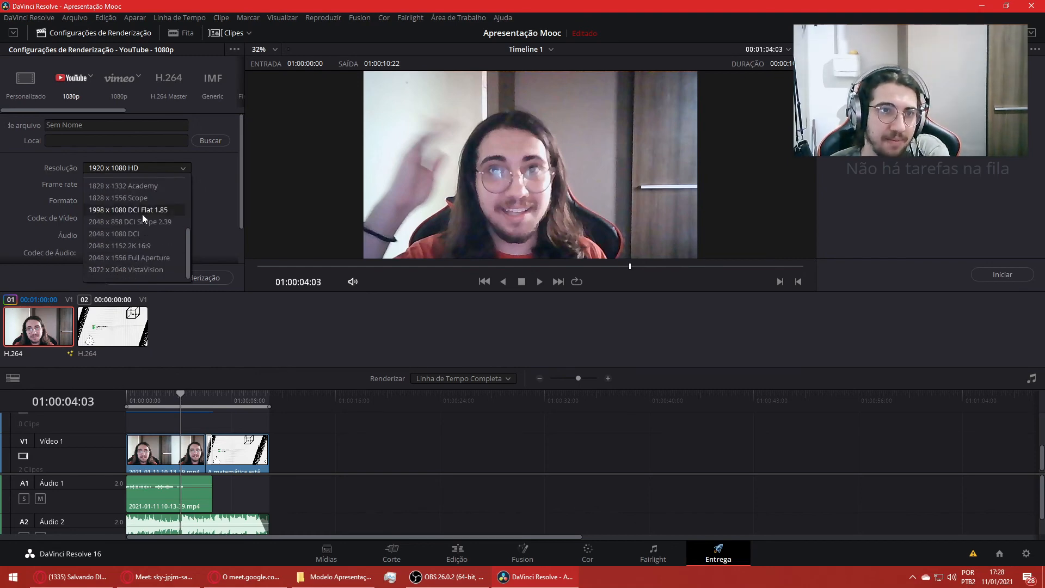
scroll(142, 214, up, 3)
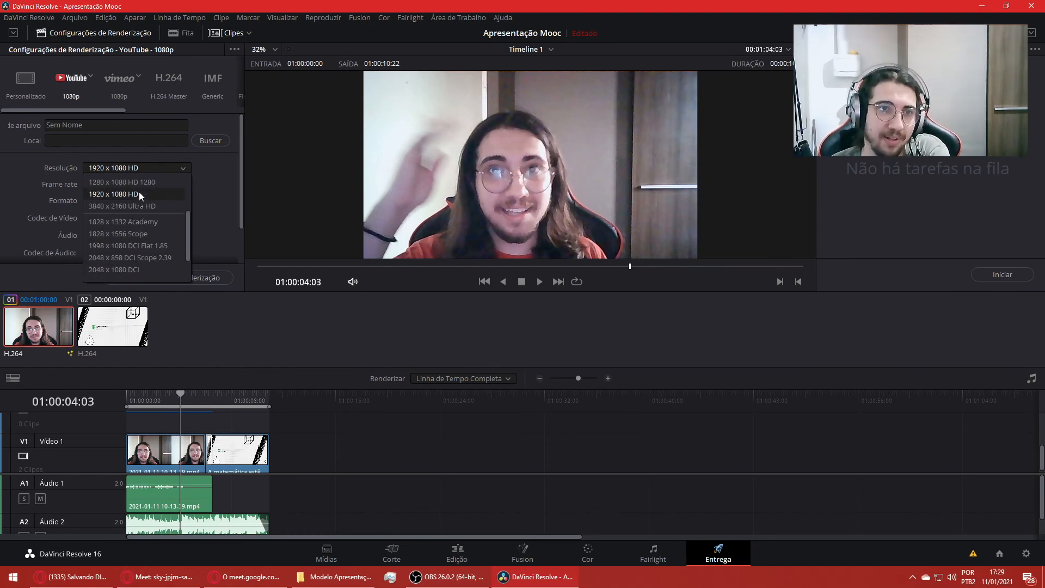
click(138, 194)
click(132, 166)
scroll(135, 188, up, 3)
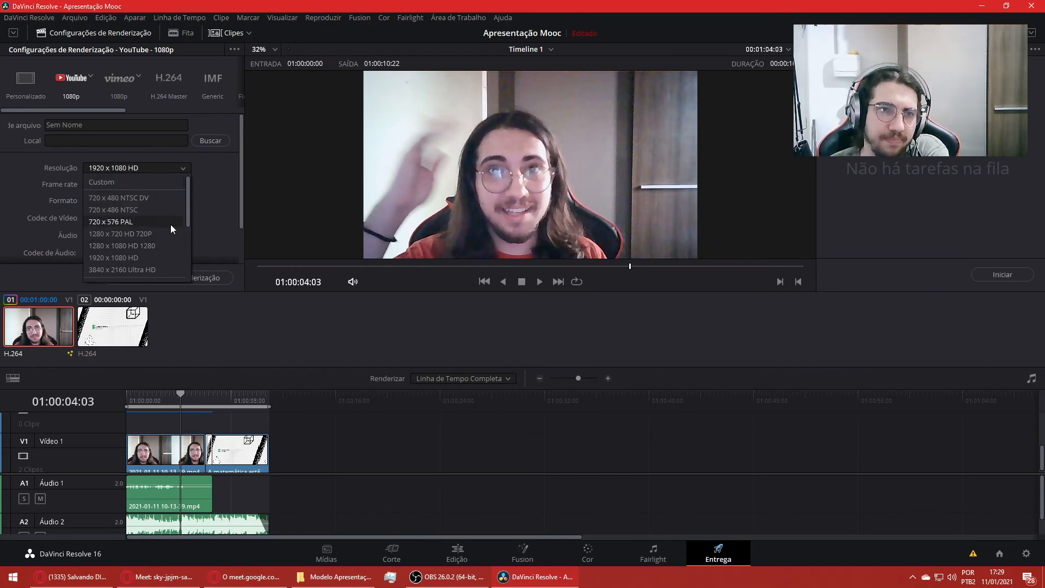
click(143, 256)
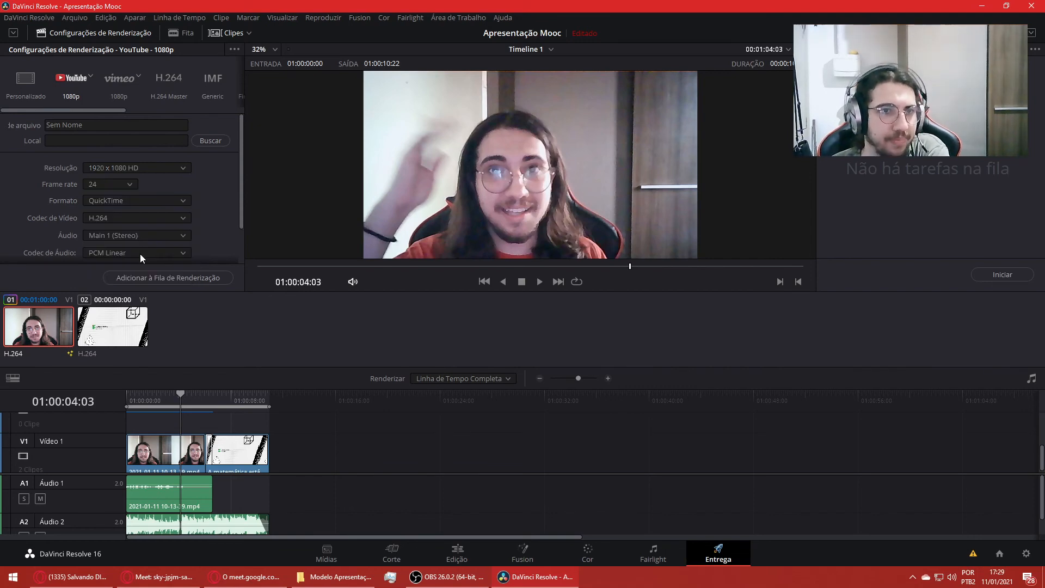
click(131, 185)
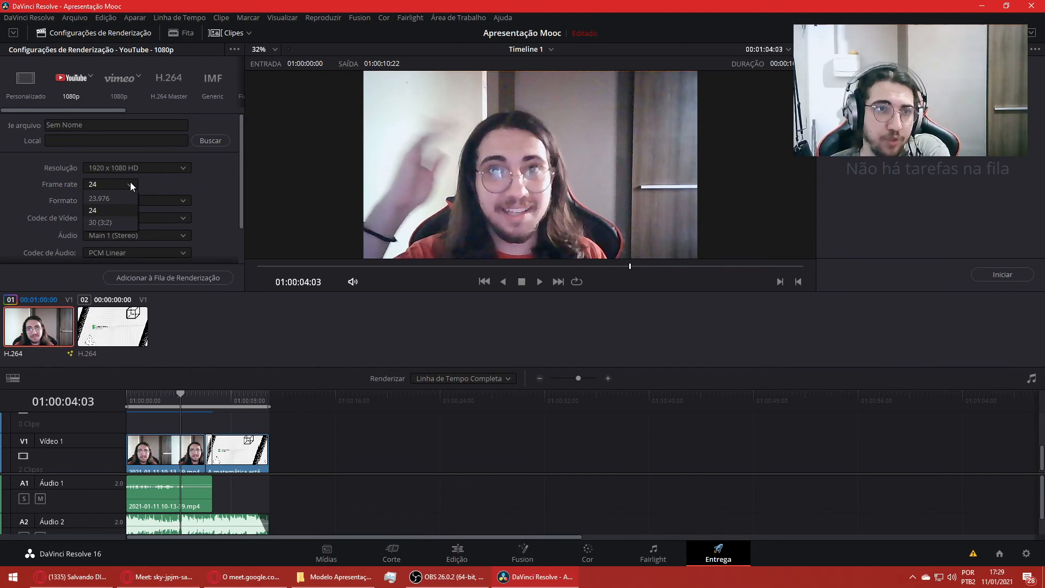
click(118, 223)
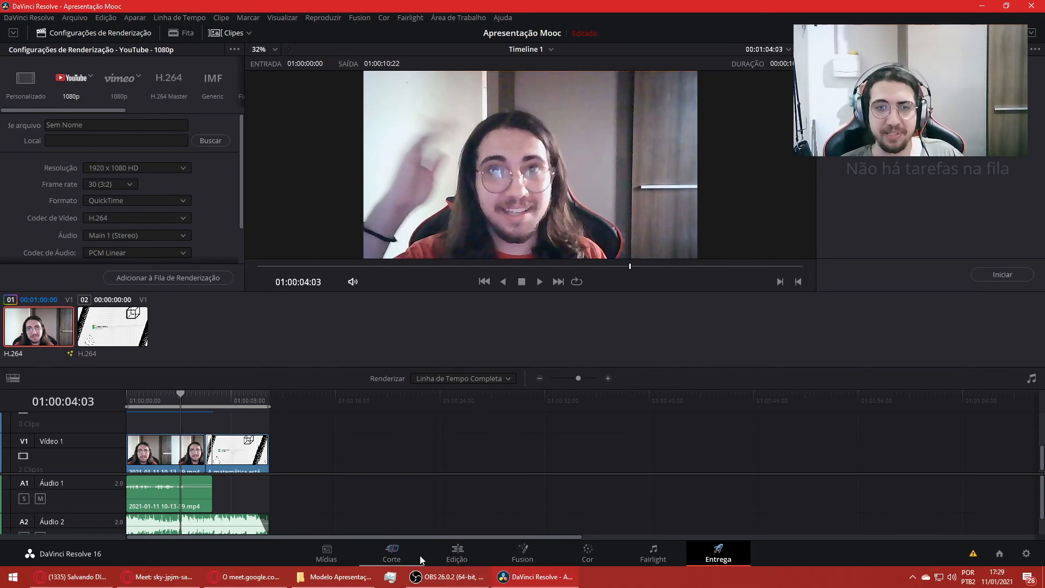
click(455, 555)
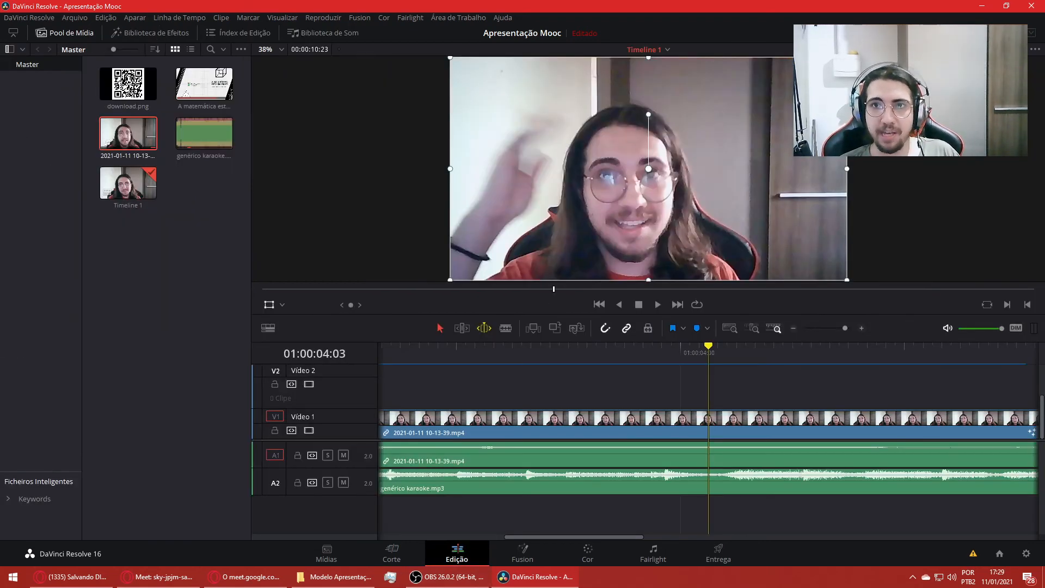
click(454, 433)
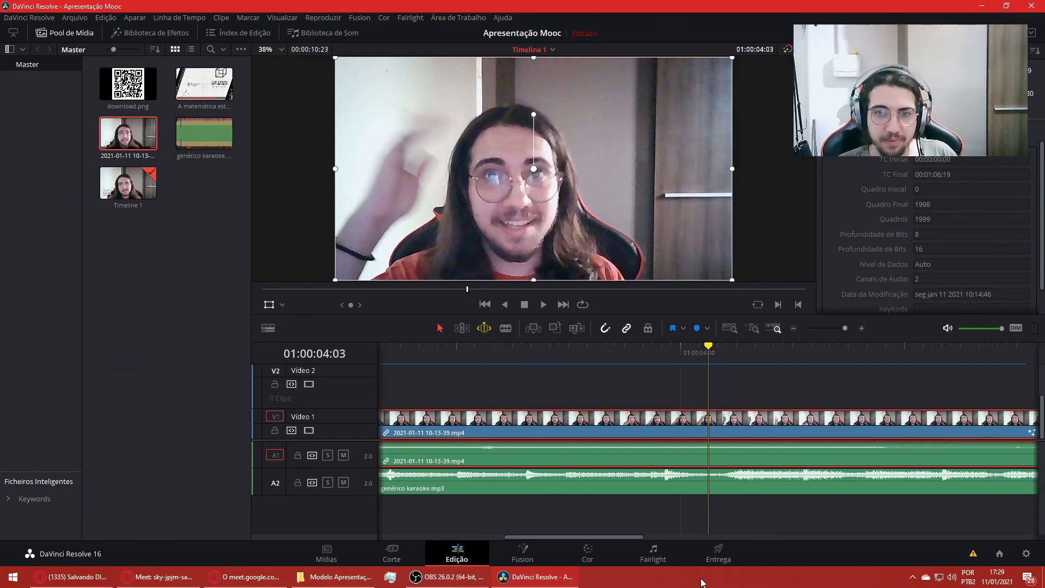
- On the Entrega page, set the render frame rate to 30 (3:2) and the format to MP4
click(717, 553)
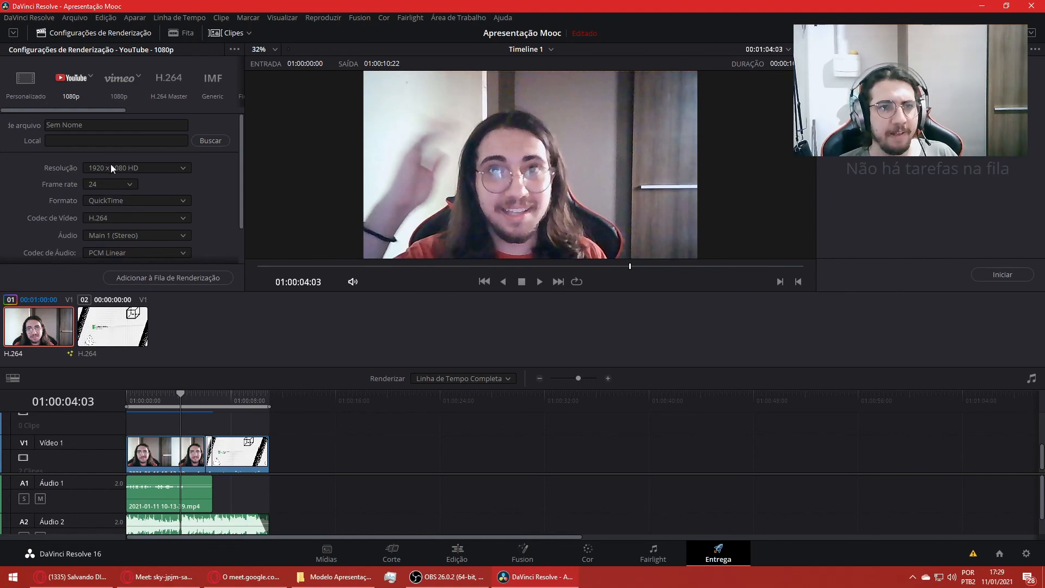
click(109, 184)
click(106, 220)
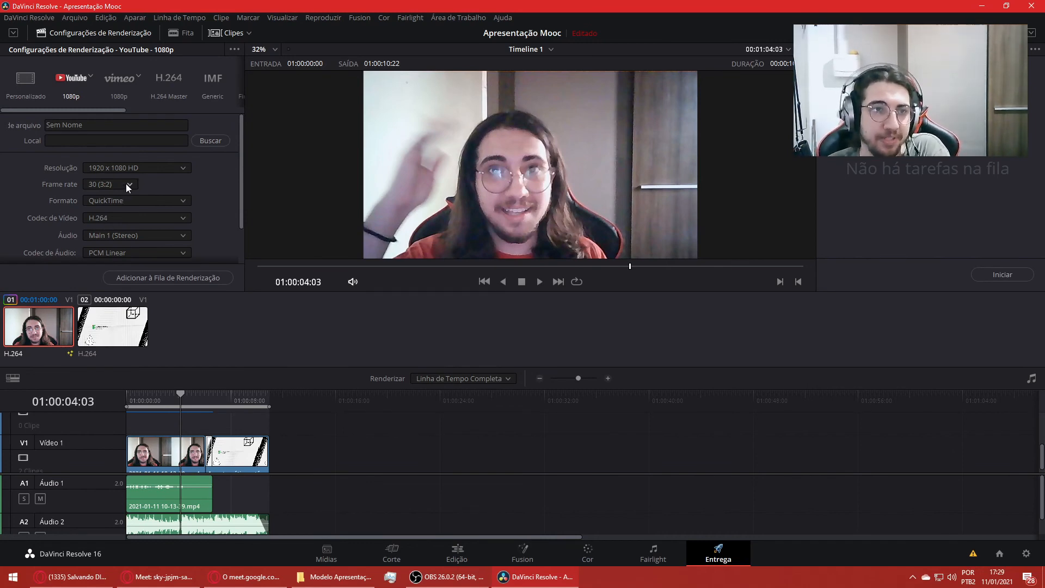
click(141, 201)
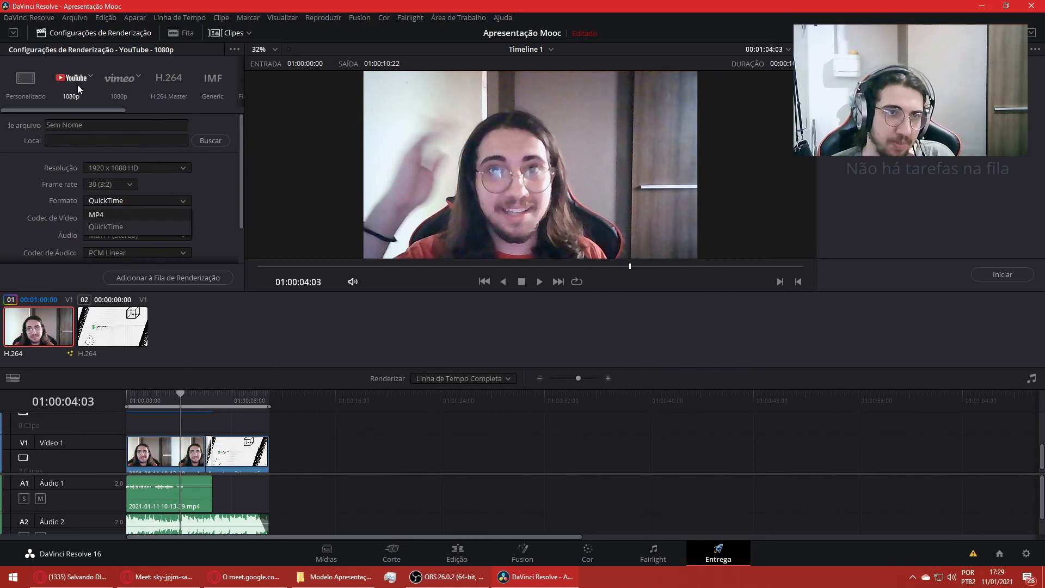
click(107, 217)
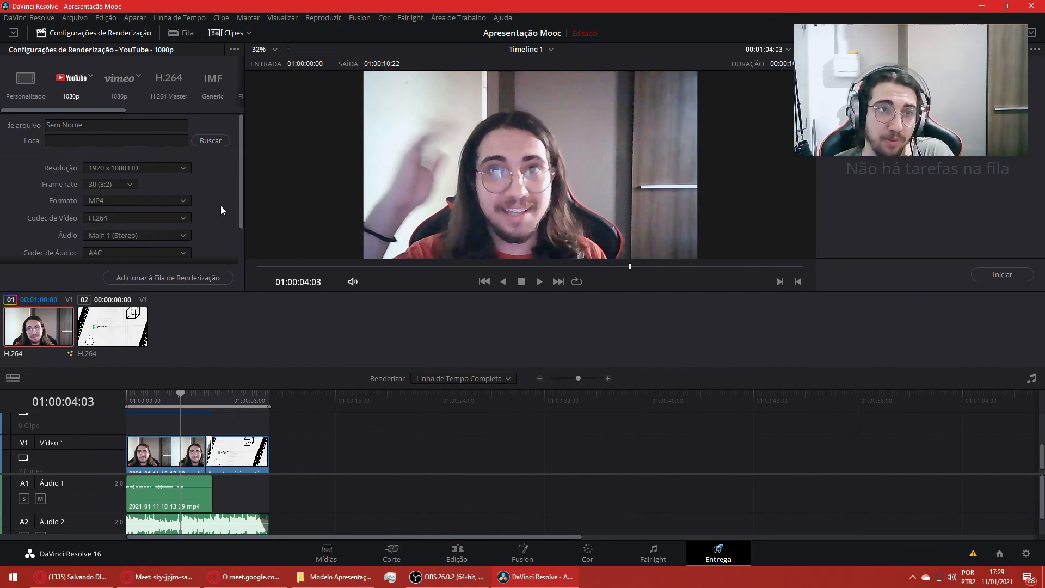
- Choose H.264 as the video codec and set the audio source to Trilha da Linha de Tempo
click(183, 217)
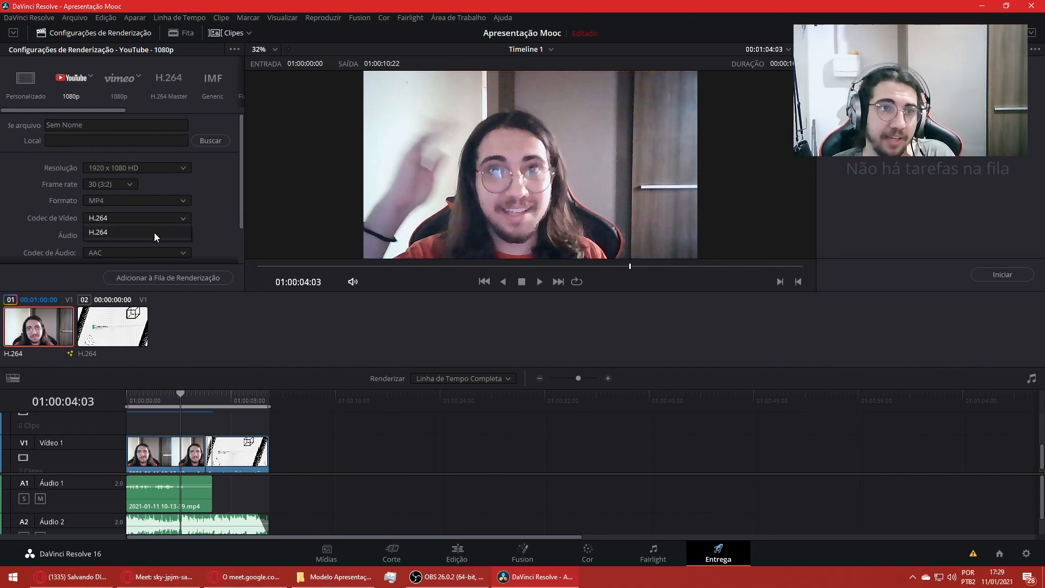
click(97, 234)
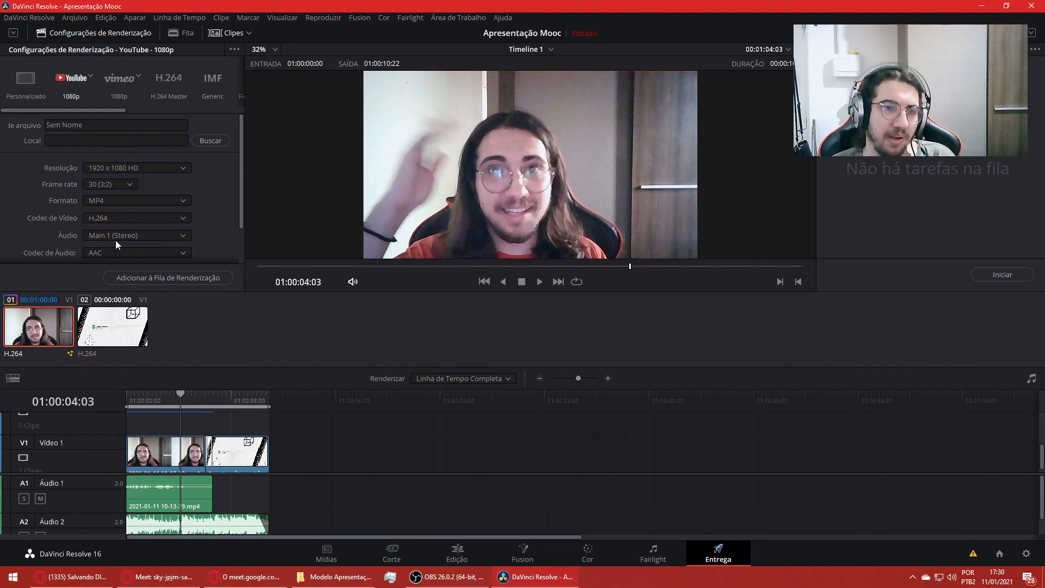
click(110, 238)
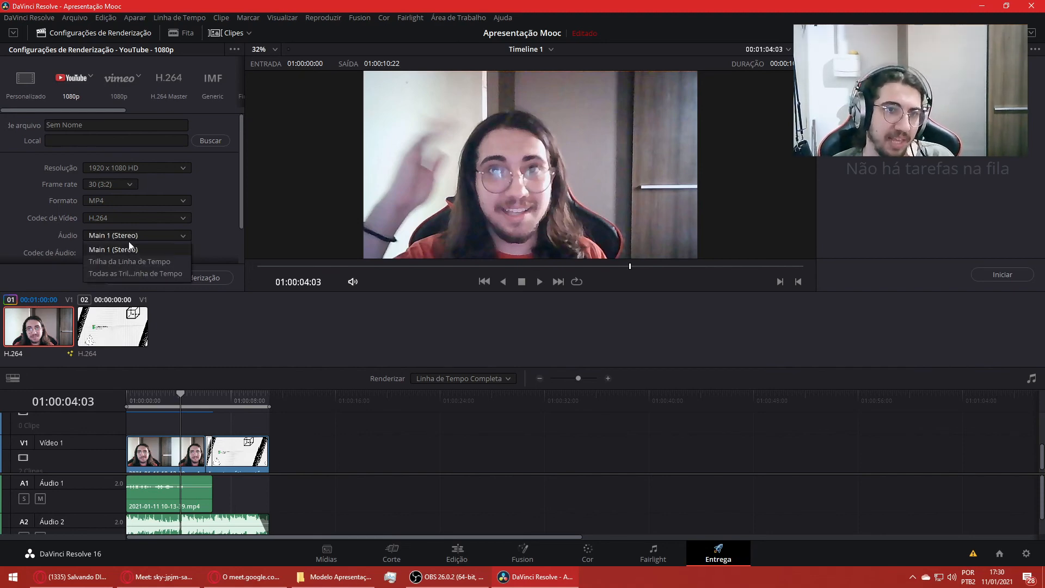
click(121, 250)
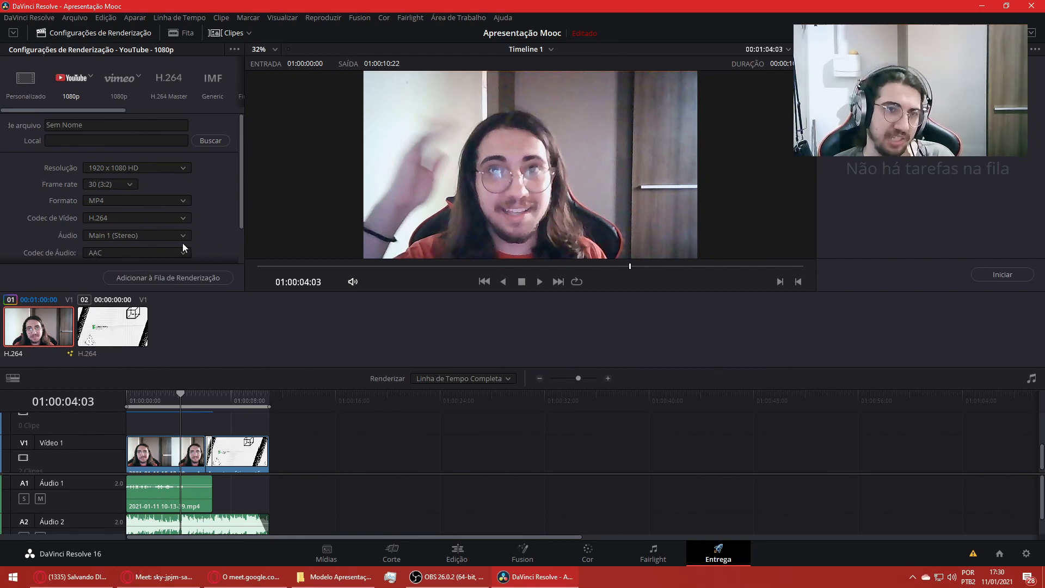
scroll(183, 240, down, 1)
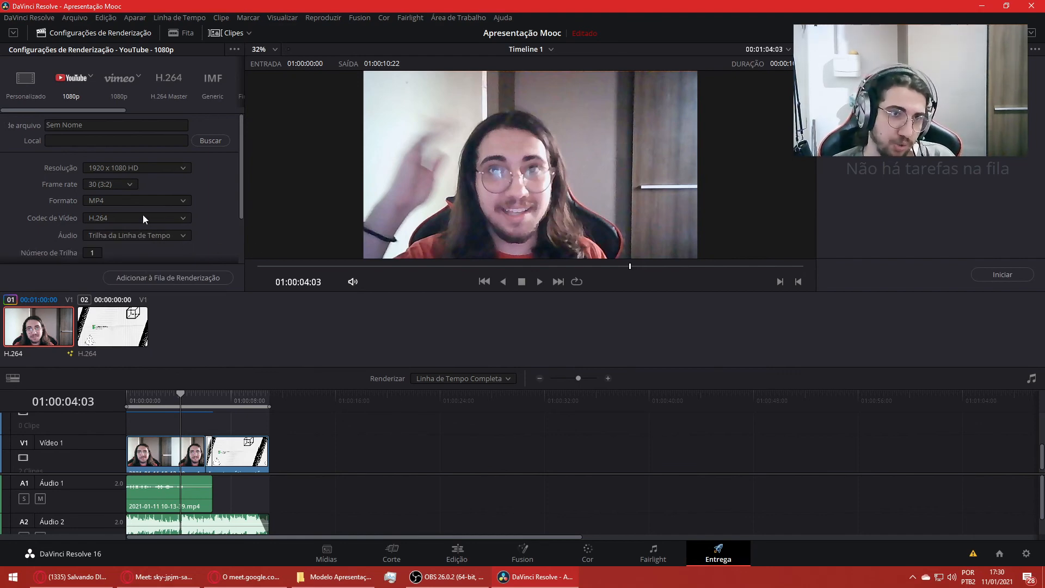
scroll(162, 239, down, 1)
- Choose AAC as the audio codec and Igual ao projeto for Gravação de dados
click(139, 241)
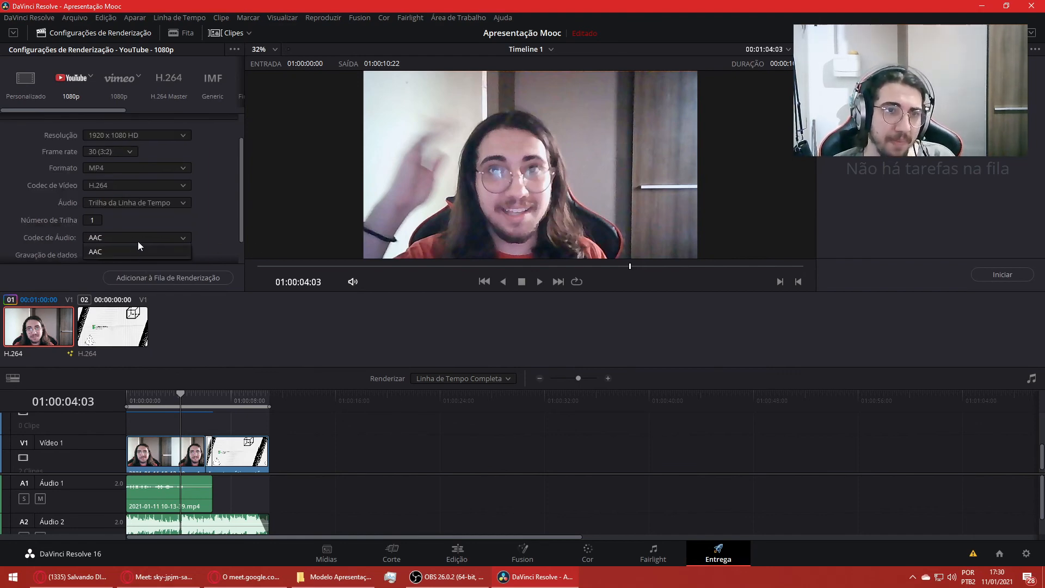
click(98, 253)
scroll(161, 216, down, 1)
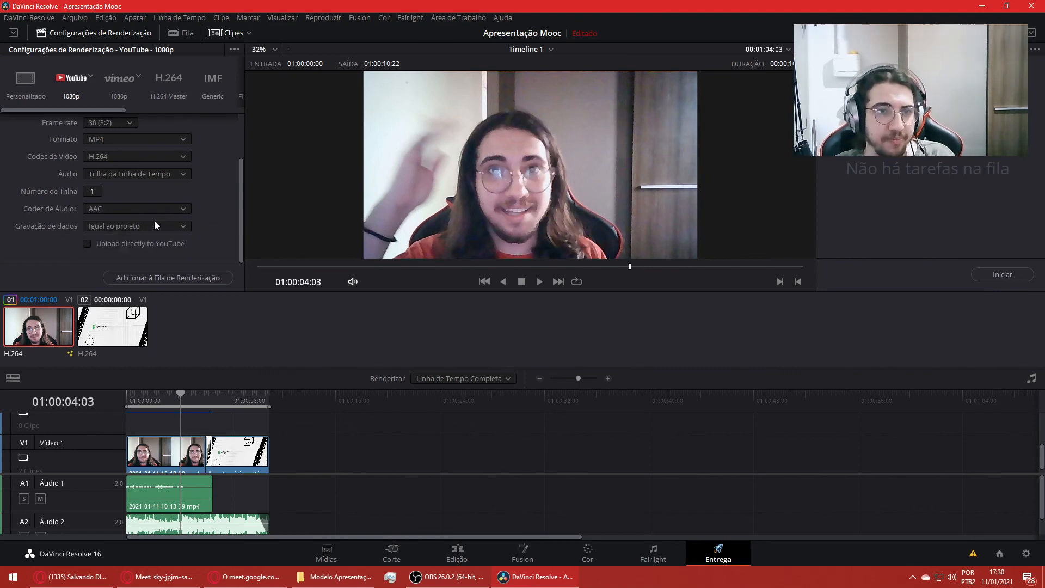
click(114, 227)
click(111, 239)
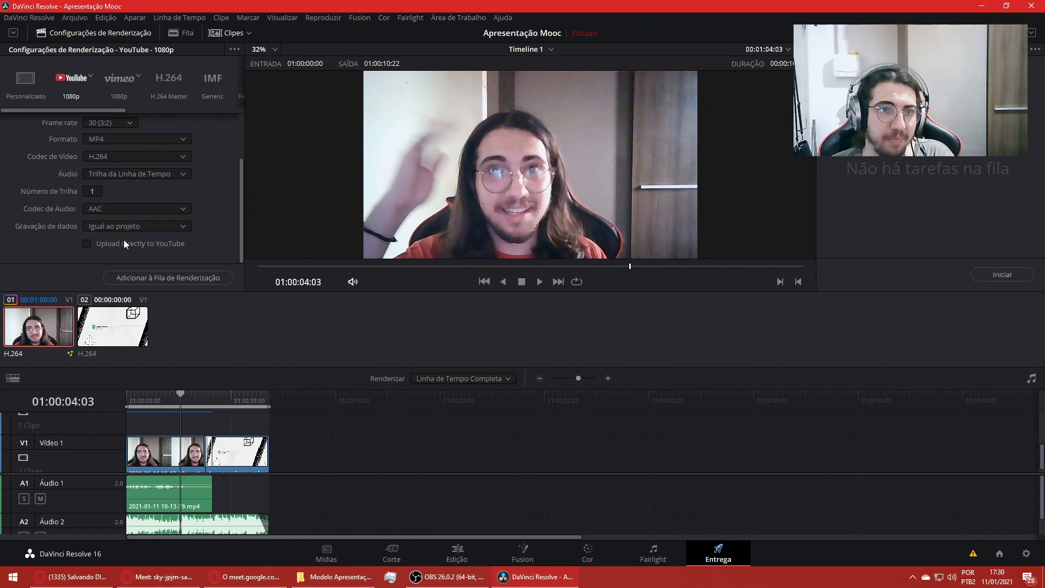
- Enable direct upload to YouTube, look over its Visibility and Category options, and turn the upload off again
click(87, 243)
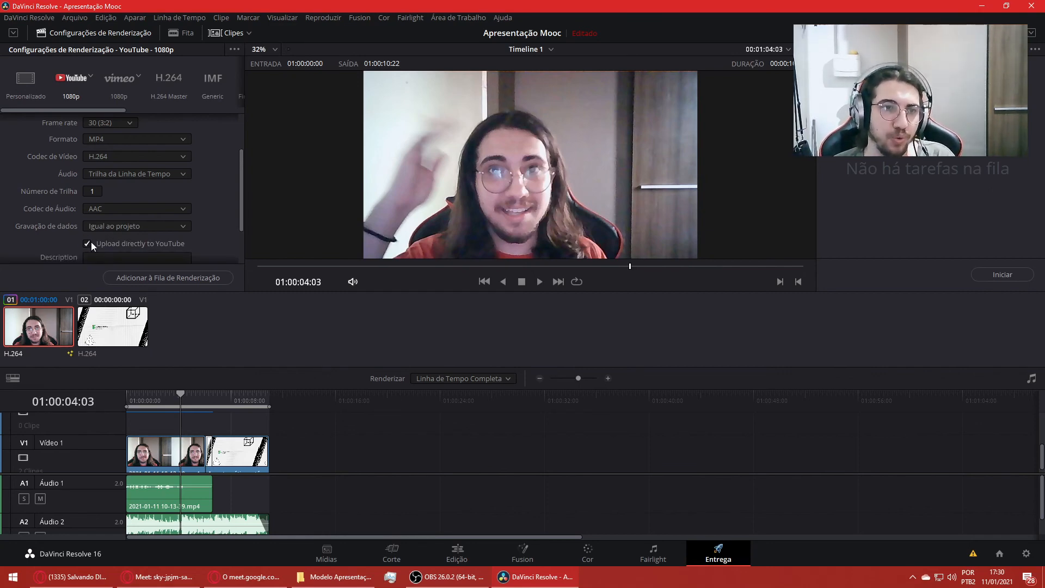
scroll(91, 242, down, 2)
click(104, 225)
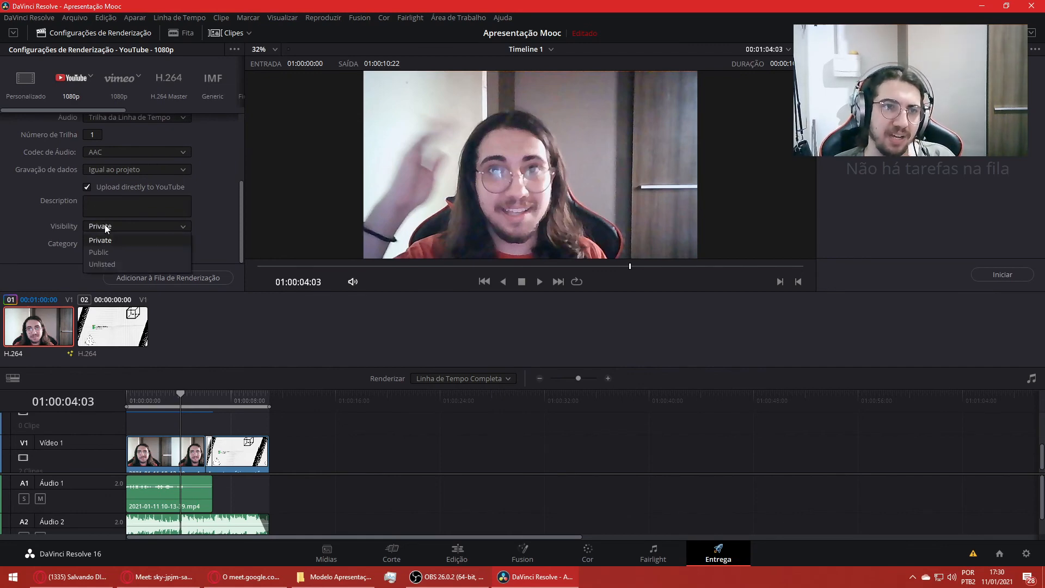
click(104, 225)
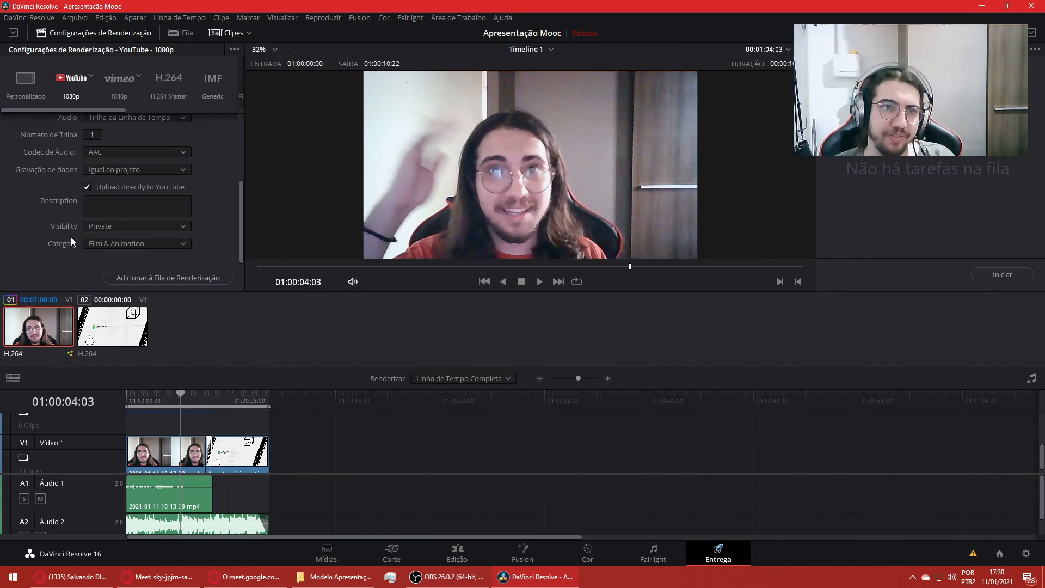
click(116, 247)
click(123, 244)
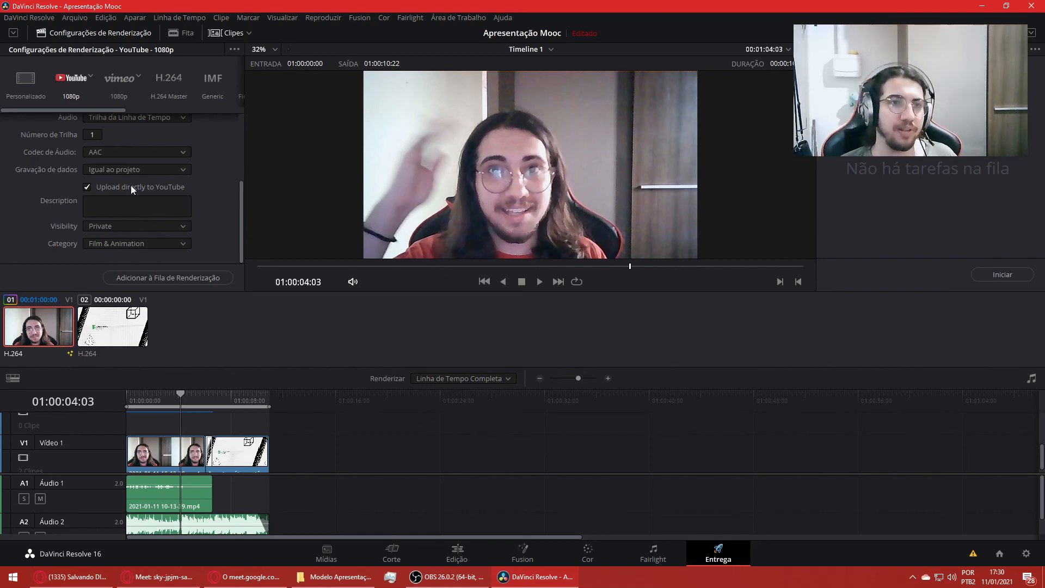
scroll(128, 189, up, 3)
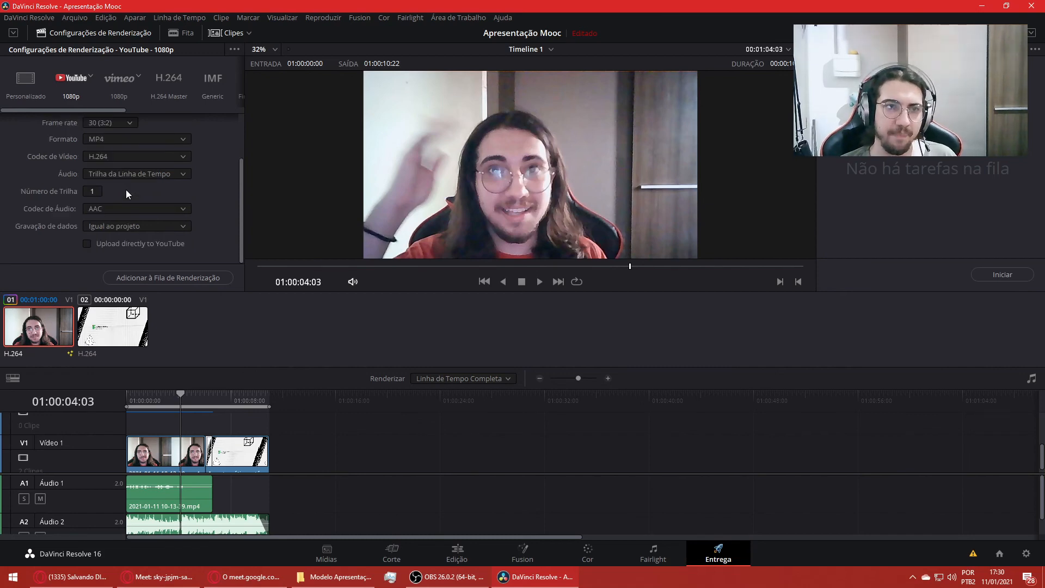
- Name the output file of the YouTube 1080p render Modelo Apresentação Mooc
scroll(116, 220, up, 2)
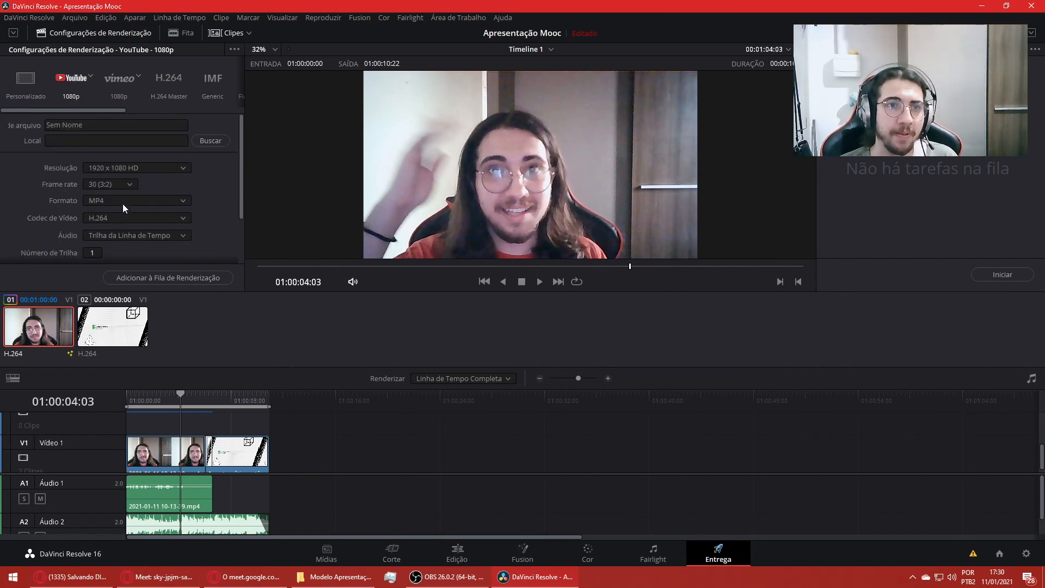
click(90, 128)
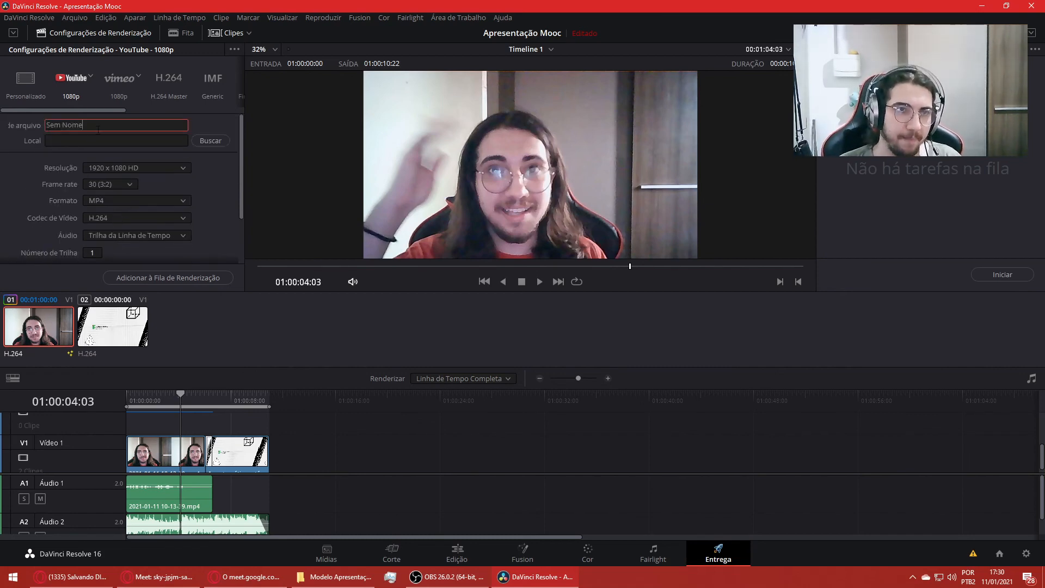
drag(98, 130, 1, 133)
text(Modelo)
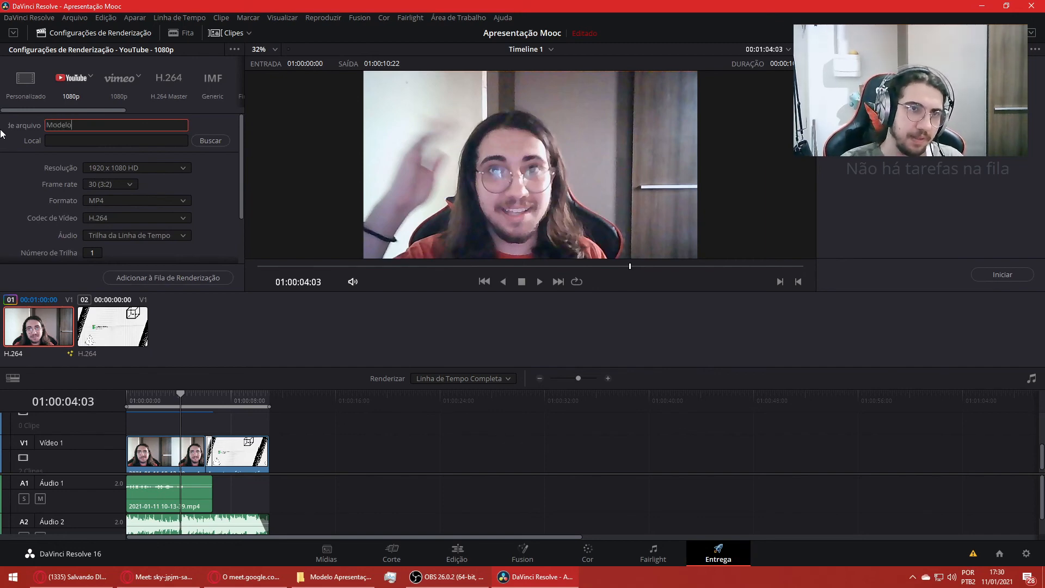
text( Apresentaç)
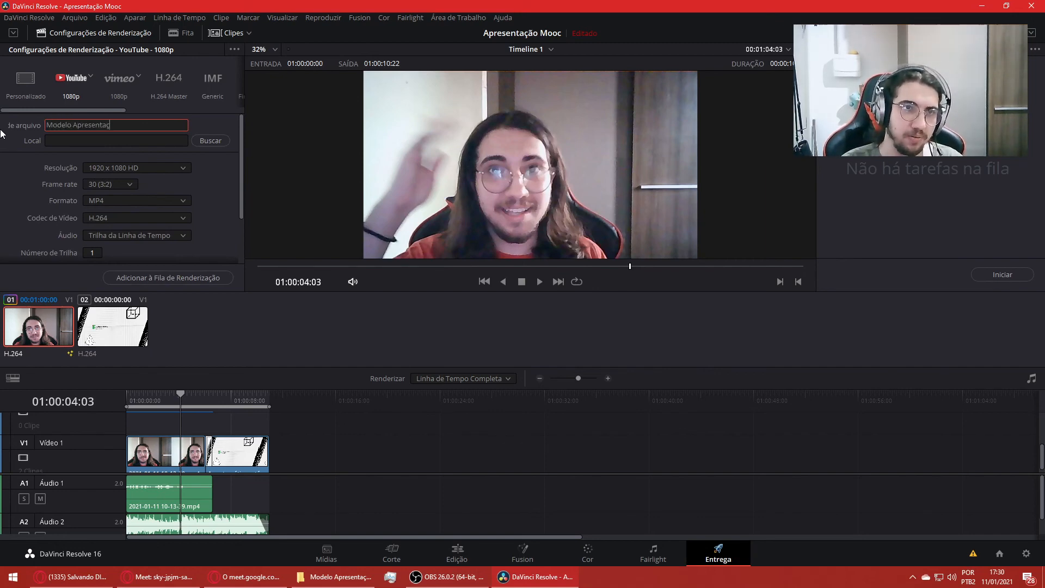
text(ão Mooc)
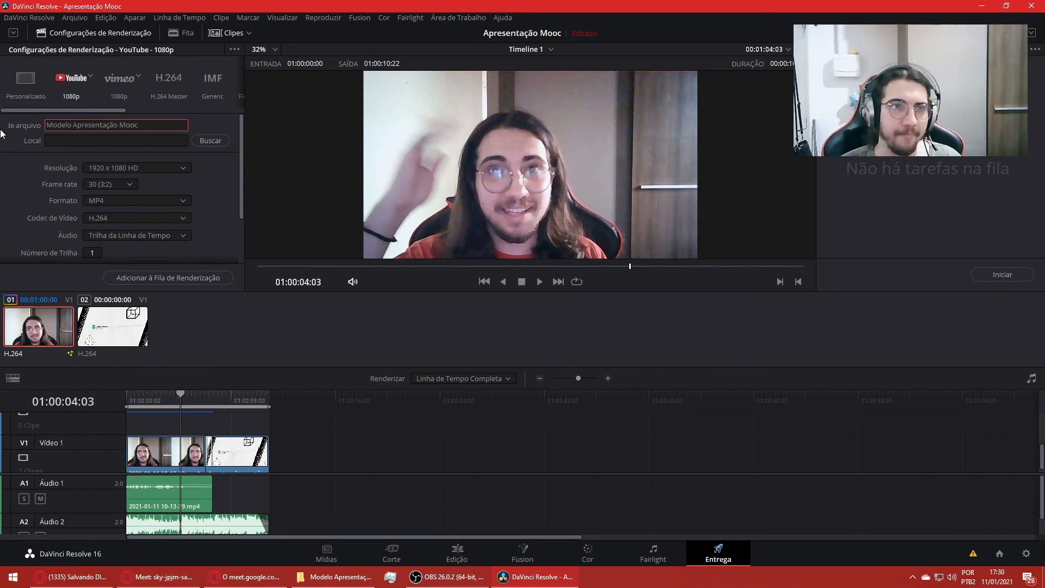
- Choose the Vídeos folder on Disco Local (H:) as the render destination
click(214, 140)
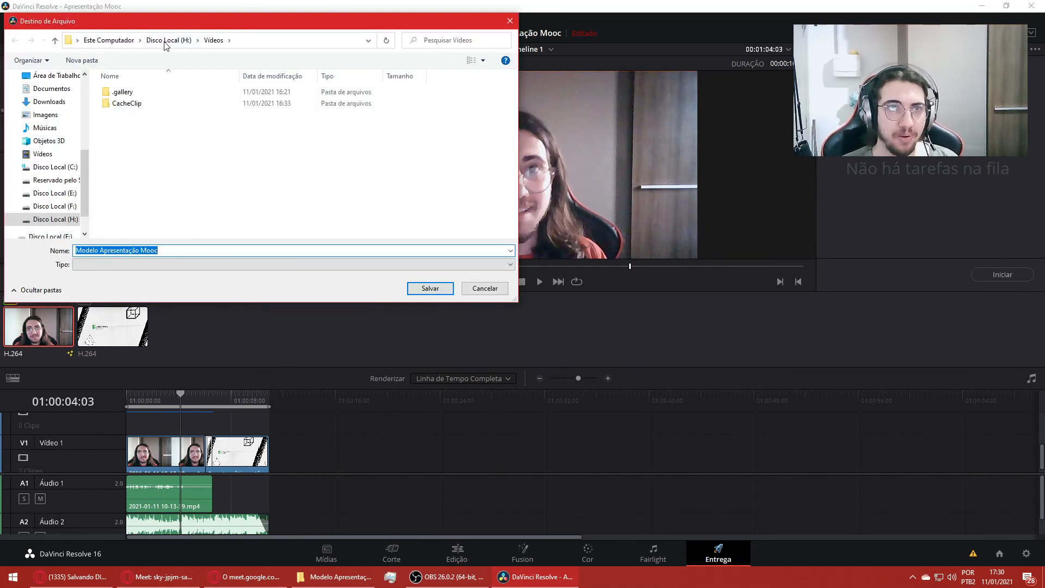
click(154, 168)
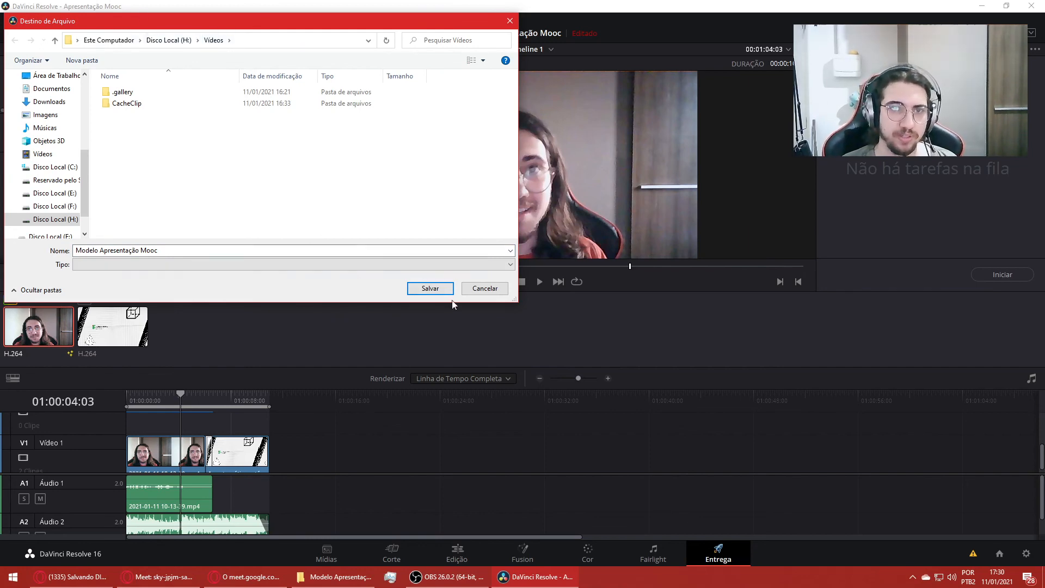
click(436, 288)
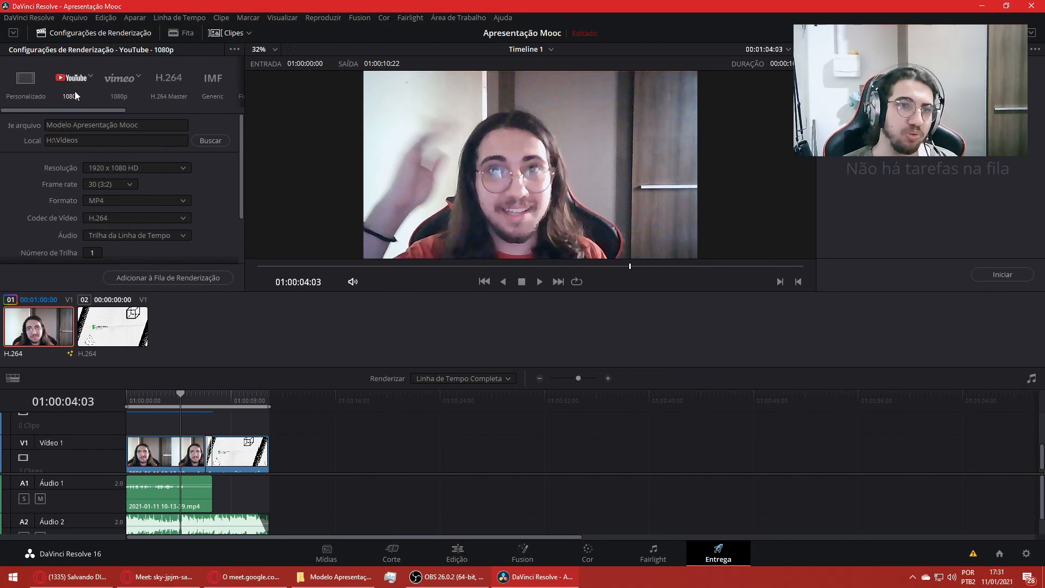
- Look over the render settings of the Vimeo 1080p, H.264 Master and IMF Generic presets
click(115, 77)
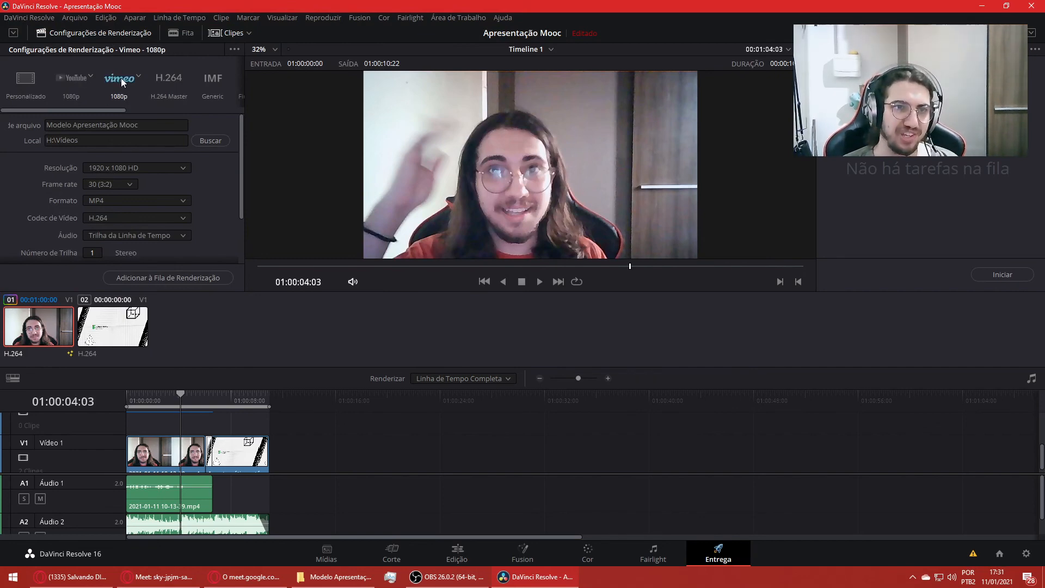
click(163, 86)
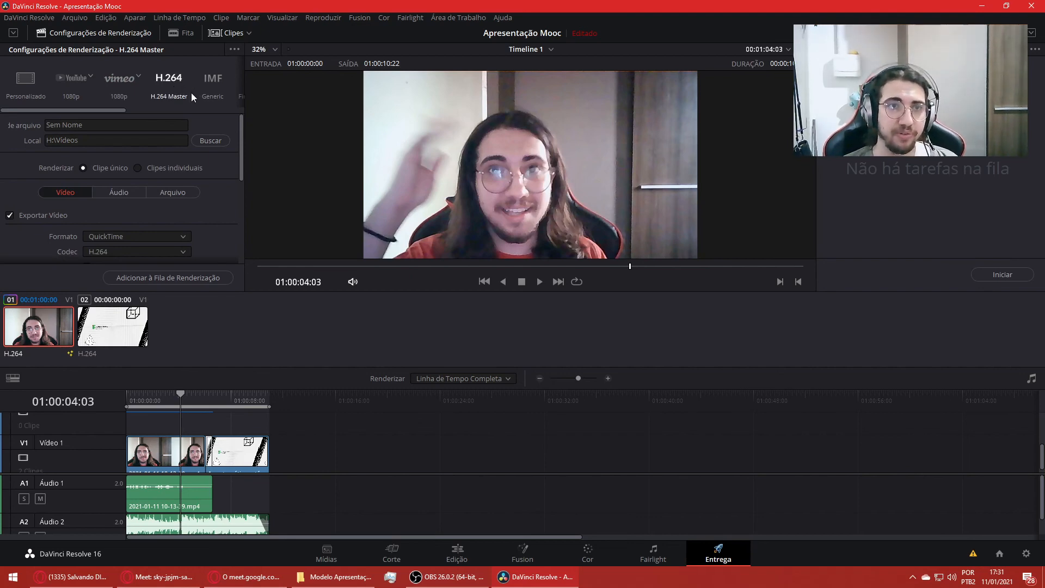
click(223, 87)
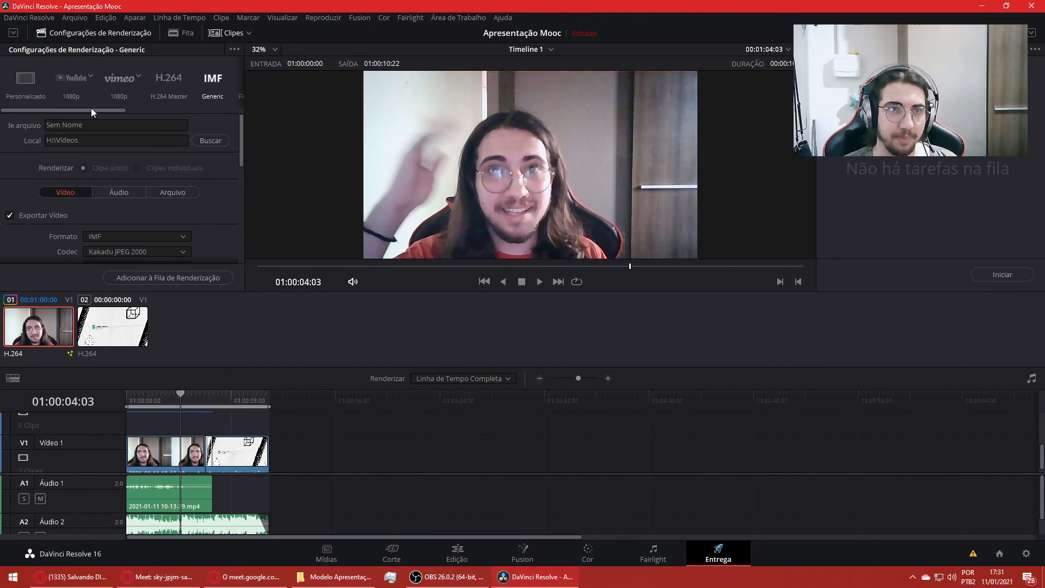
- Look over the render settings of the Final Cut Pro 7, Premiere XML, Pro Tools and Apenas Áudio presets
drag(90, 107, 158, 115)
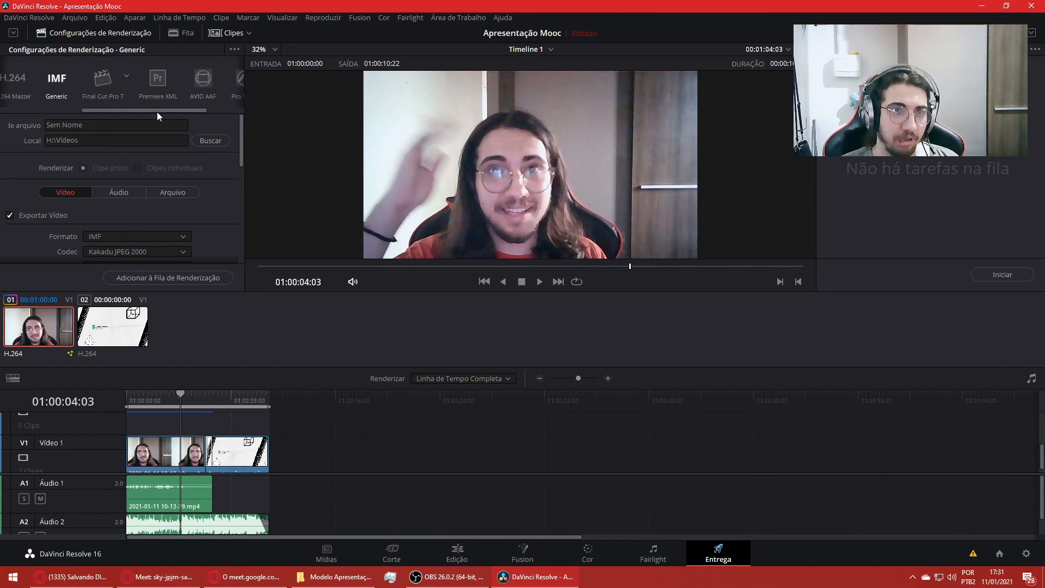
click(103, 86)
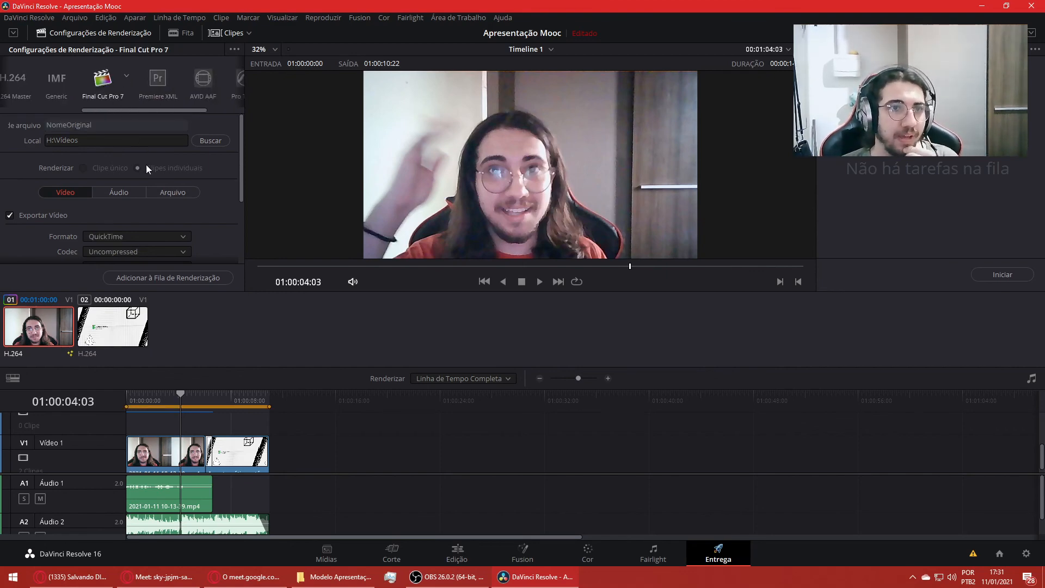
scroll(159, 204, down, 2)
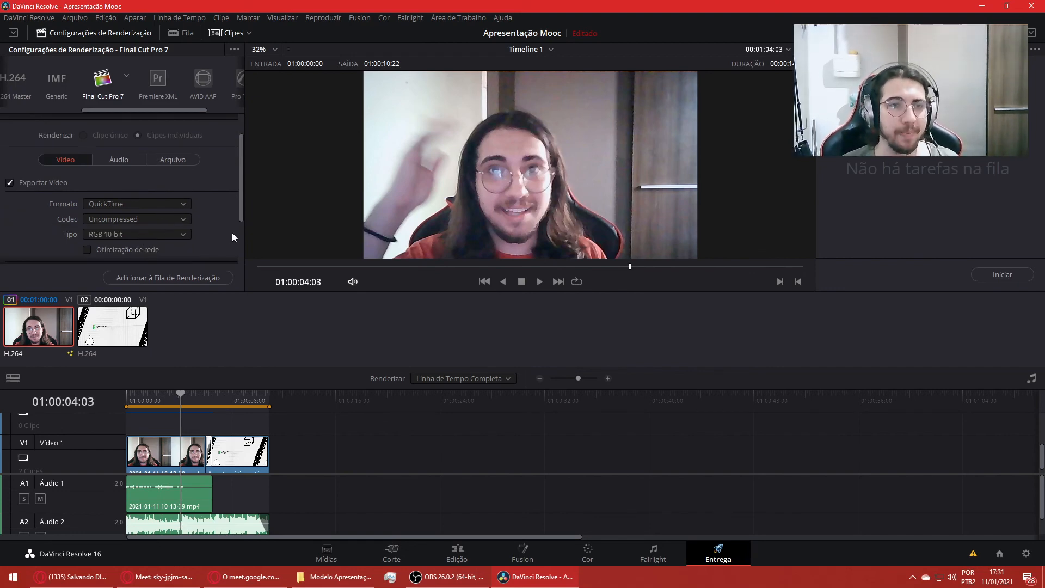
click(164, 101)
drag(190, 109, 229, 110)
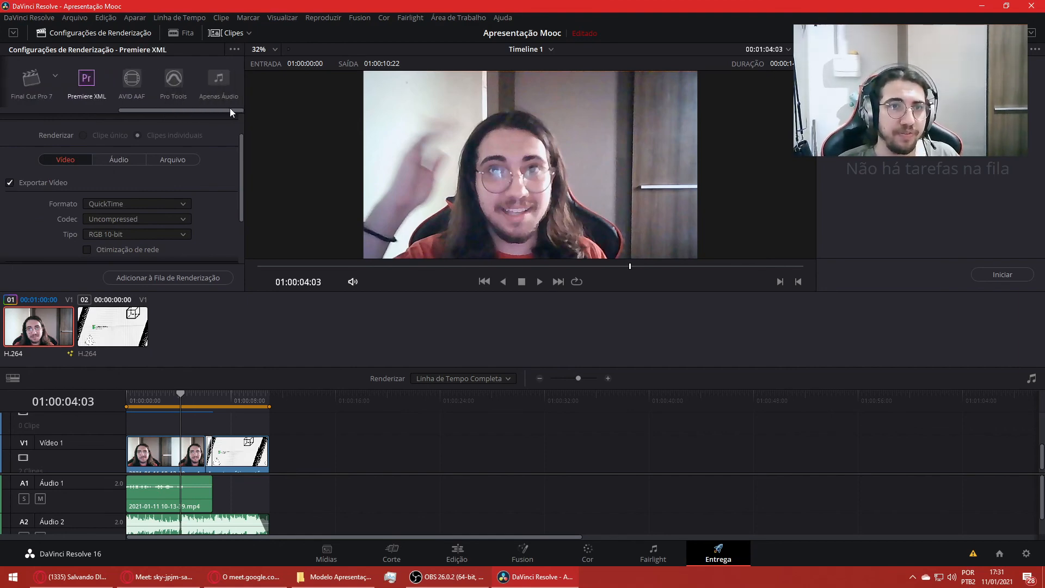
click(175, 83)
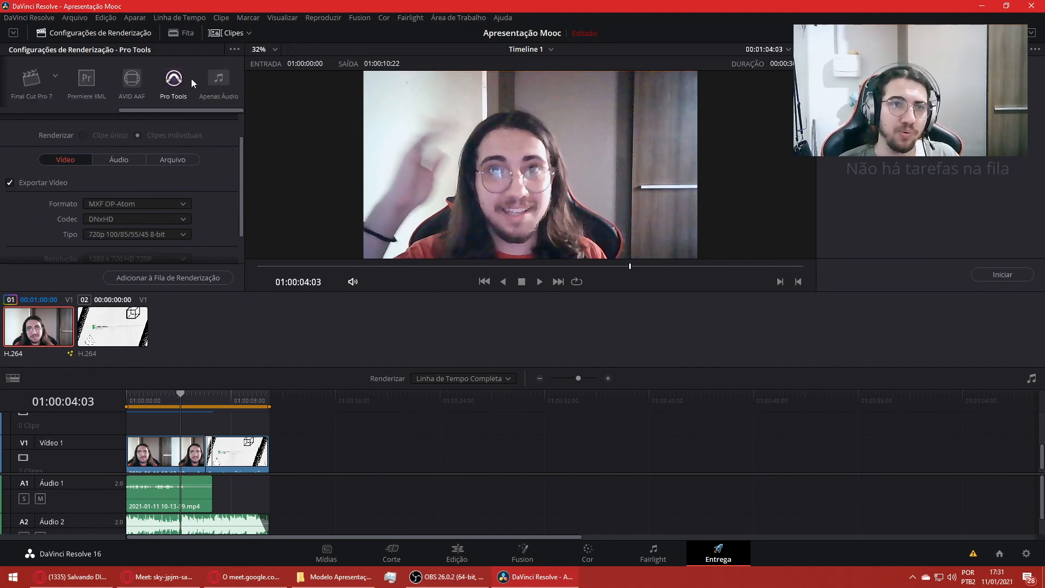
click(217, 87)
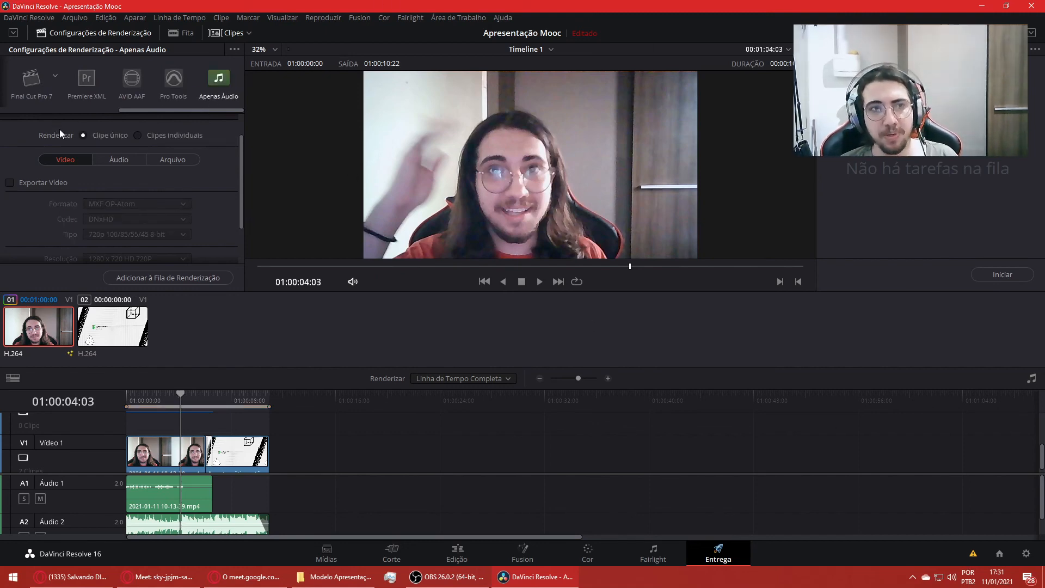
- Switch to the Personalizado render preset by way of the YouTube preset and look over its file and video settings
drag(158, 111, 24, 111)
click(30, 87)
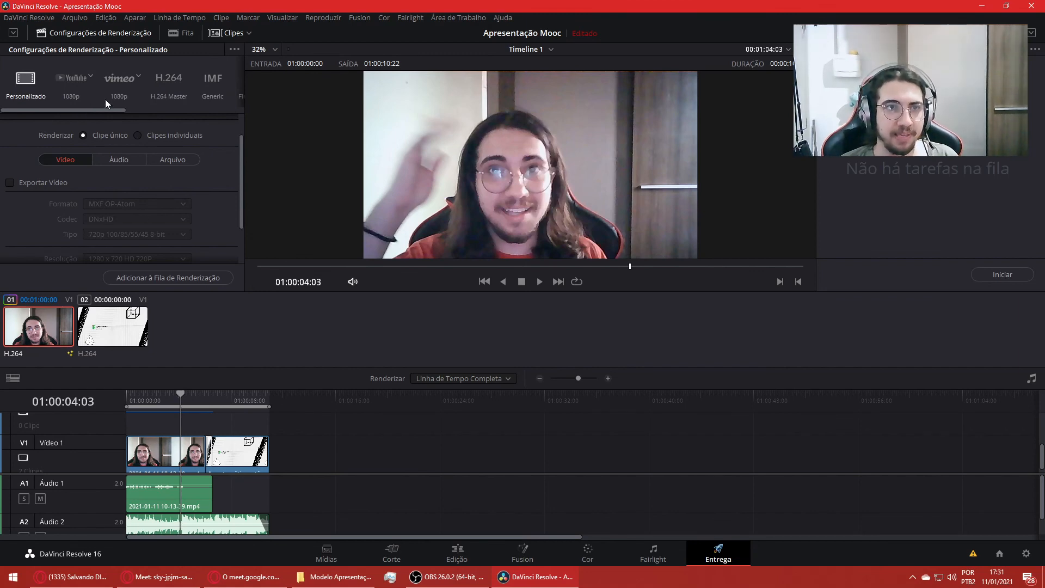
click(64, 78)
click(32, 77)
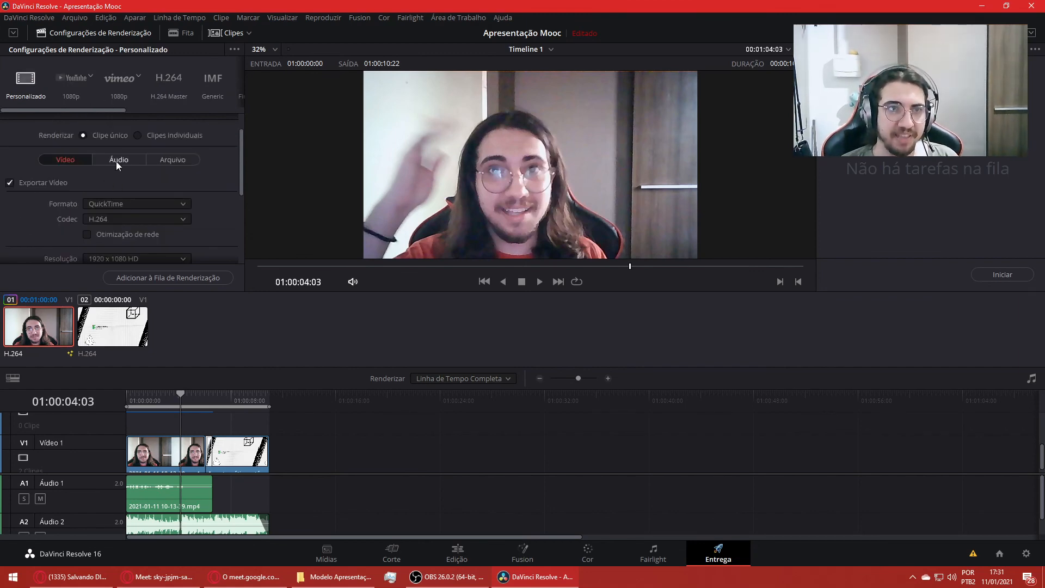
scroll(120, 161, down, 1)
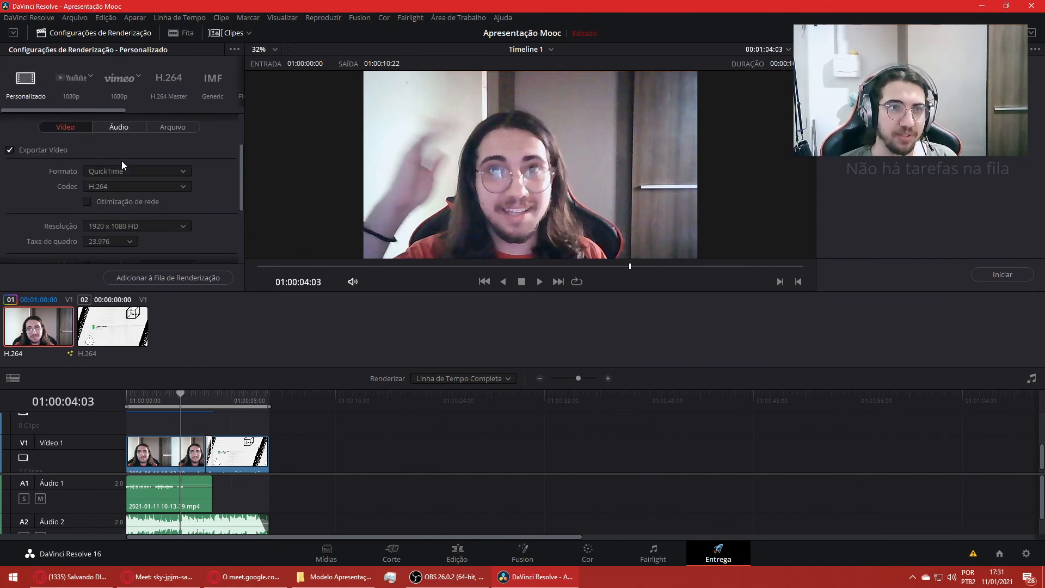
click(171, 126)
click(73, 127)
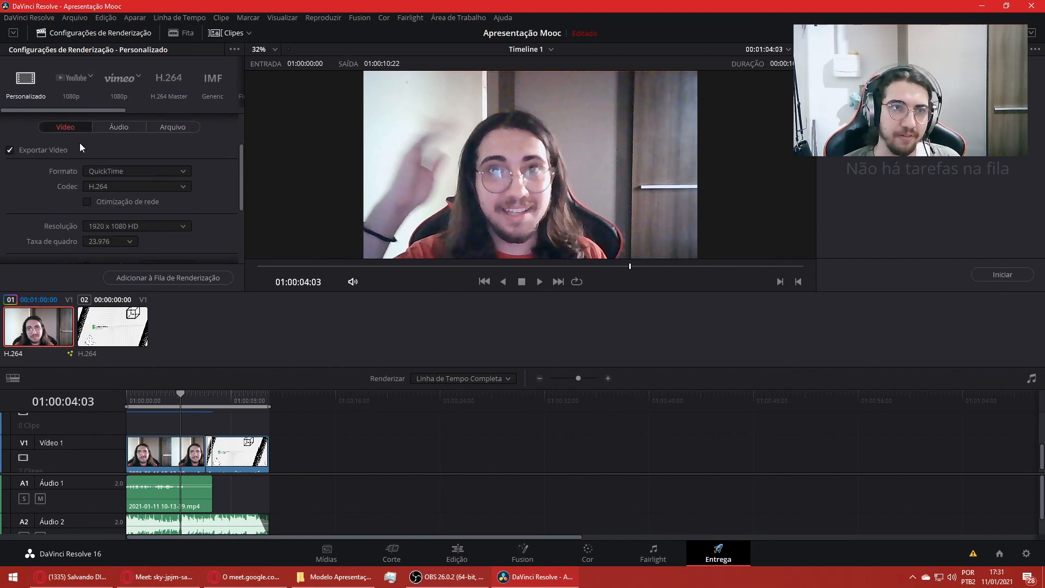
- Set the video format of the Personalizado render to MP4
click(109, 172)
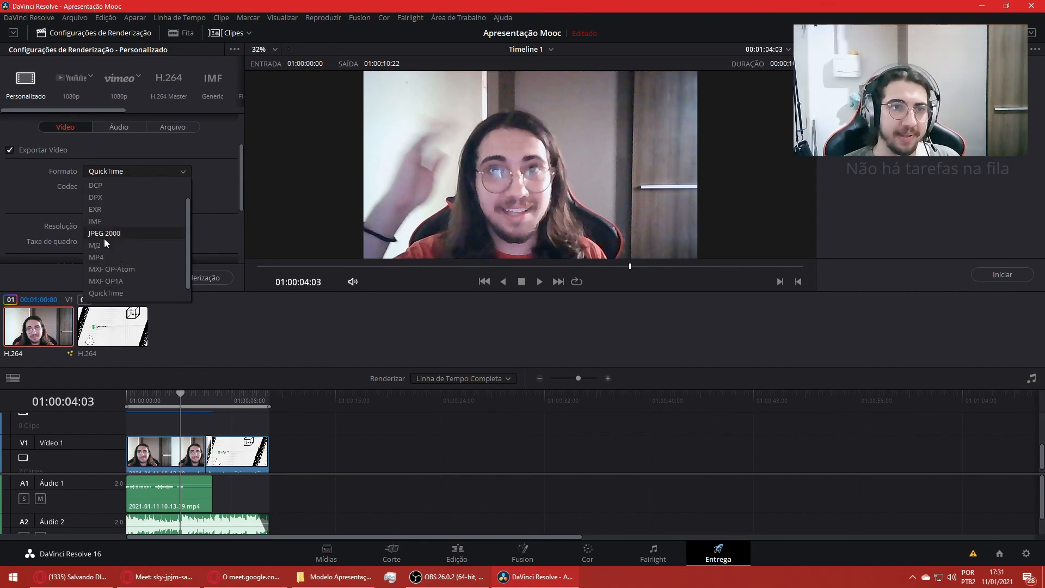
scroll(101, 237, down, 1)
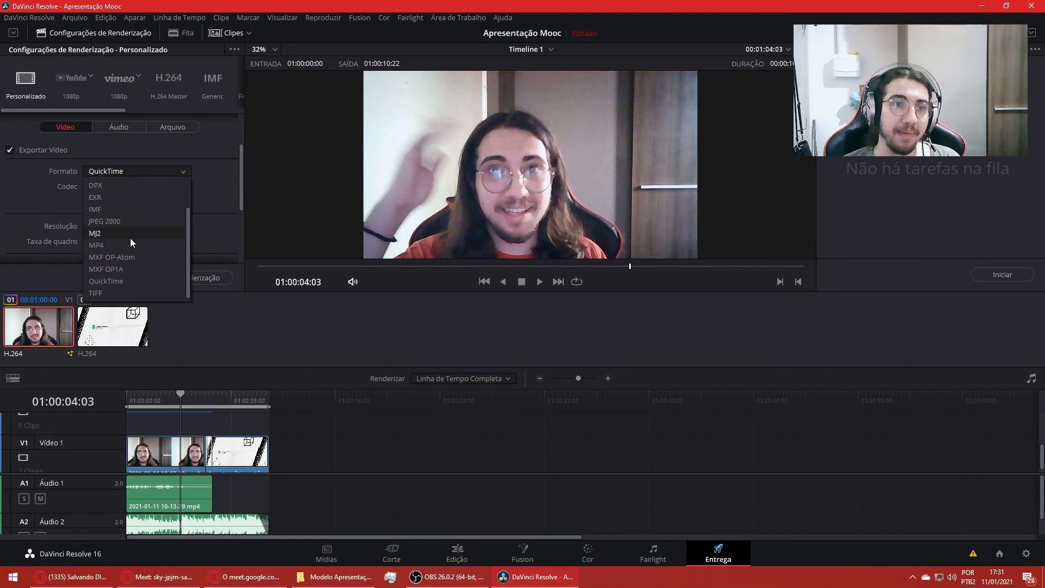
click(112, 246)
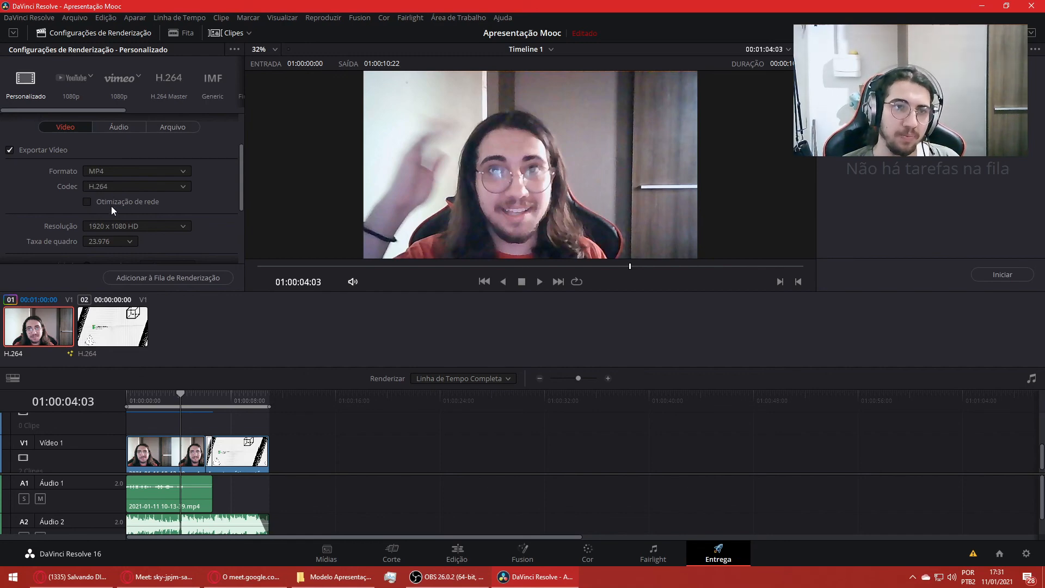
- Review the resolution options, keep 1920 x 1080 HD, and set the custom render's frame rate to 30 (3:2)
scroll(154, 211, down, 1)
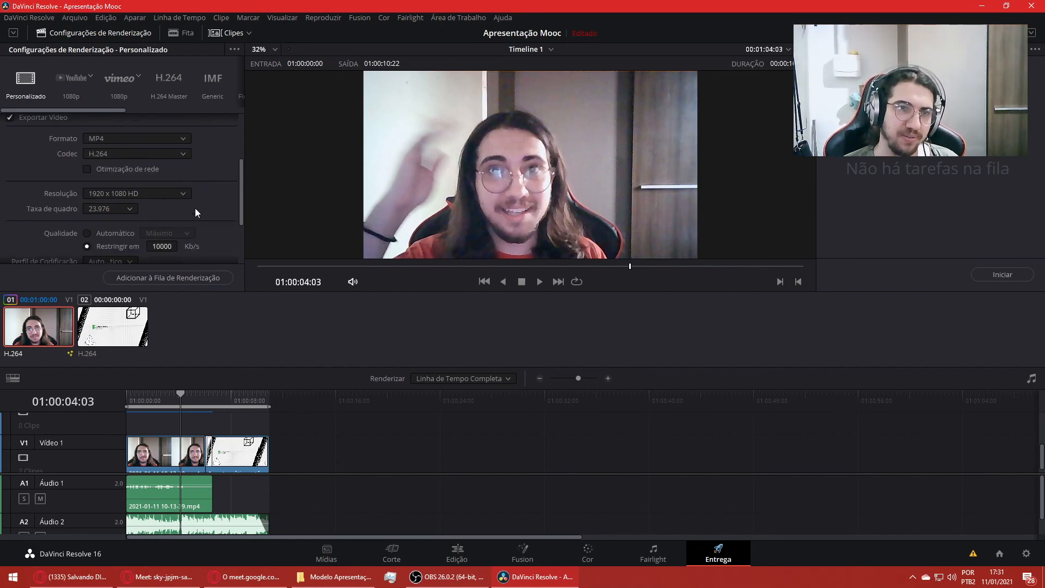
click(141, 193)
scroll(138, 251, down, 4)
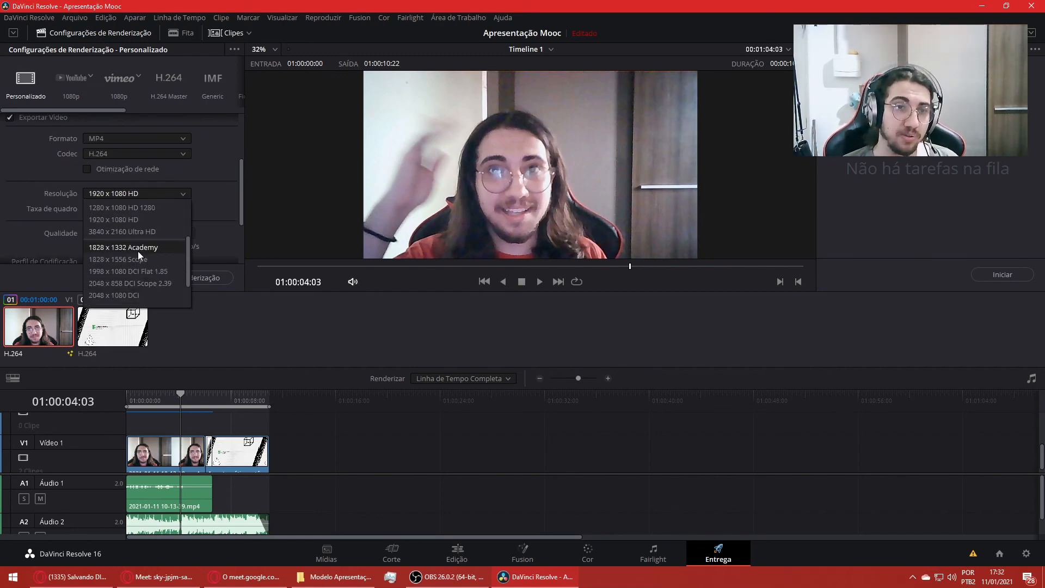
scroll(141, 290, up, 4)
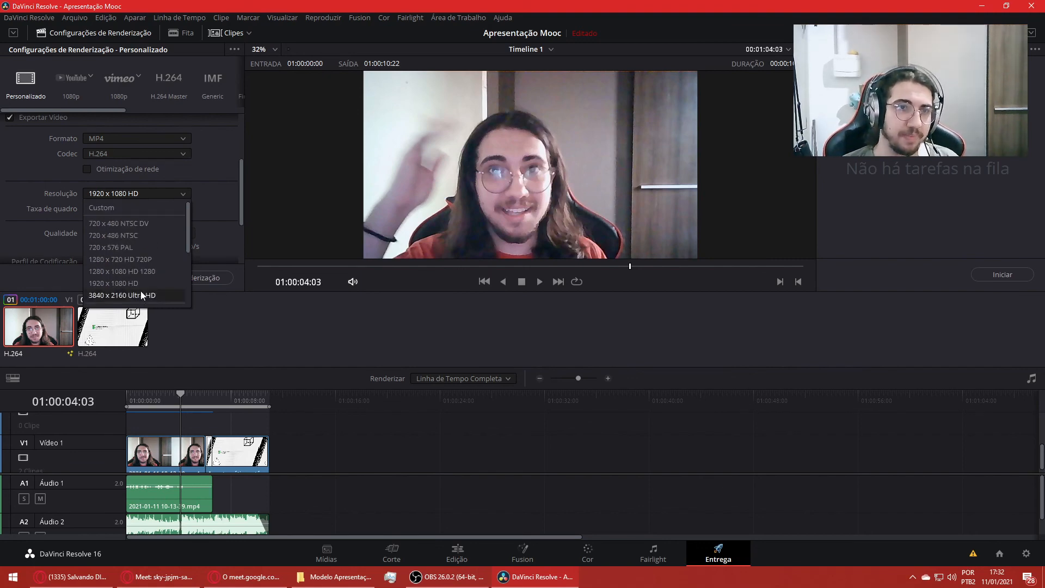
click(214, 215)
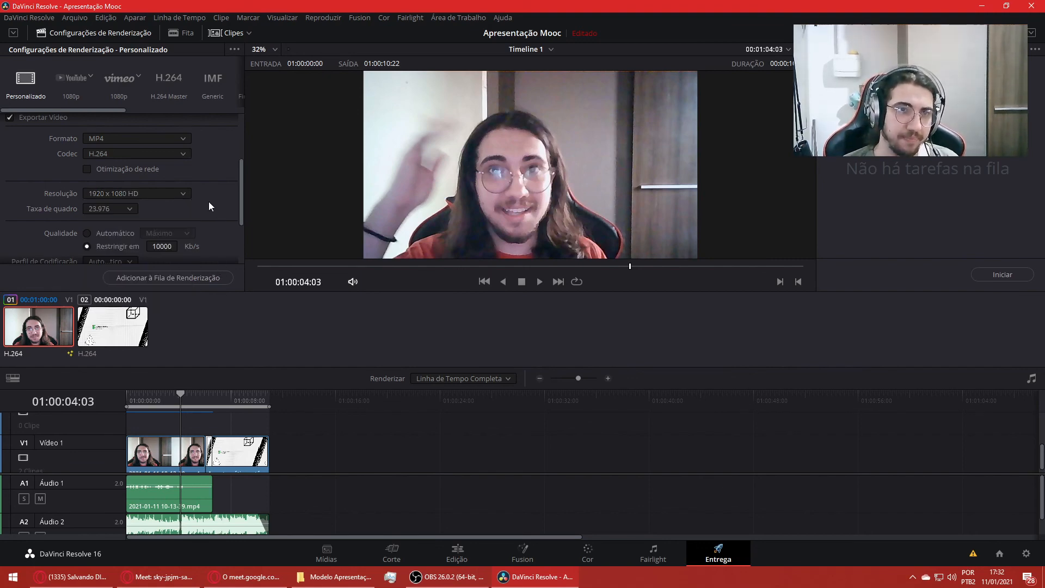
click(126, 209)
click(104, 247)
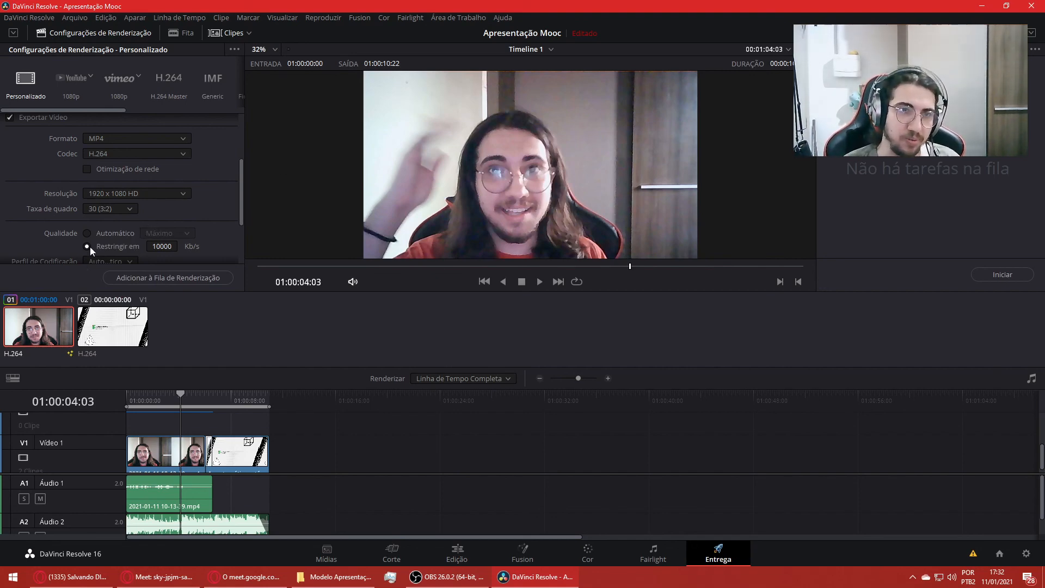
- Set the render quality to Automático at Máximo and check the Perfil de Codificação options
scroll(163, 218, down, 2)
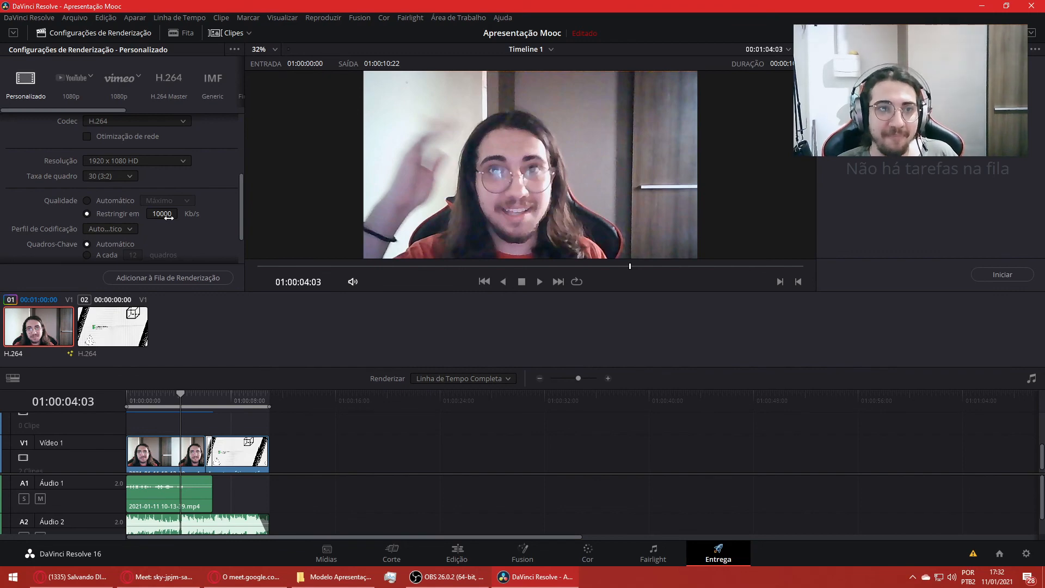
click(109, 204)
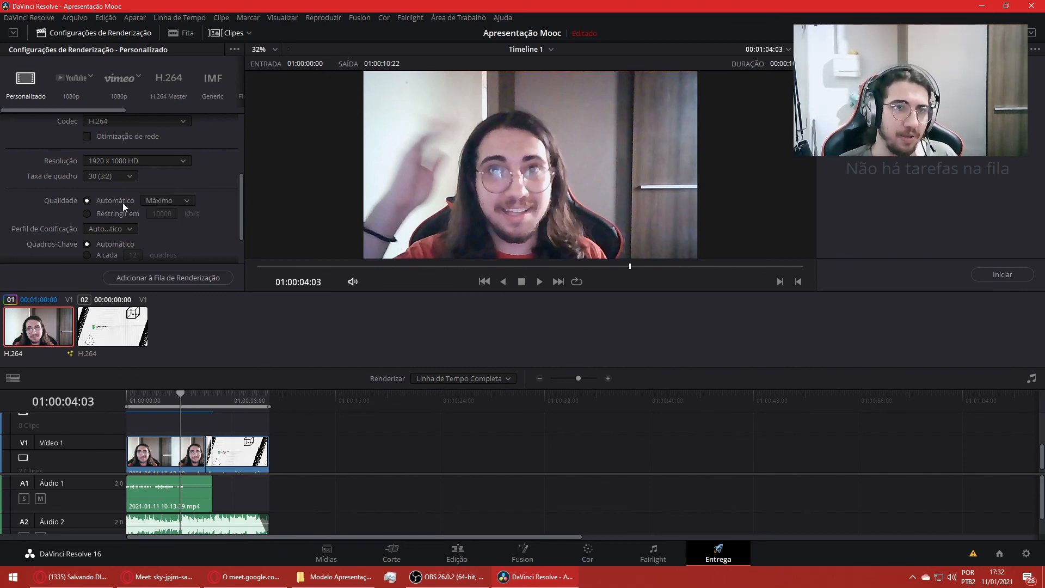
click(161, 198)
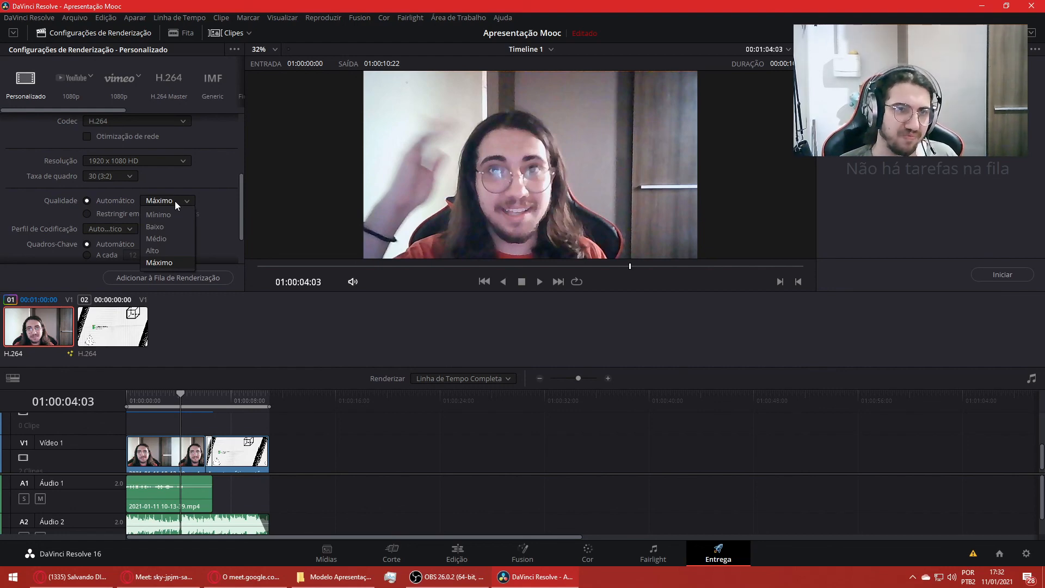
click(175, 200)
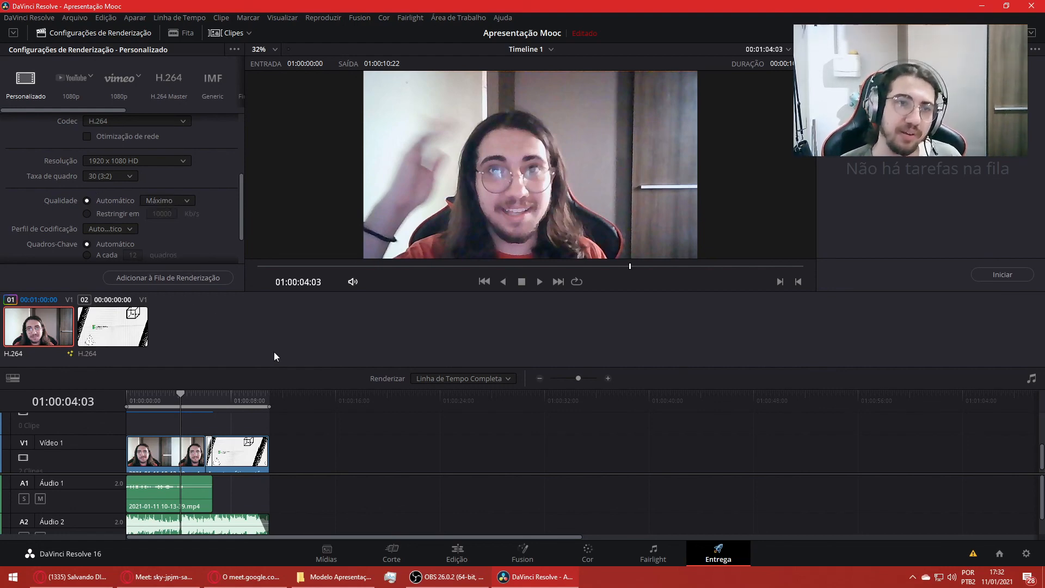
click(87, 231)
click(94, 229)
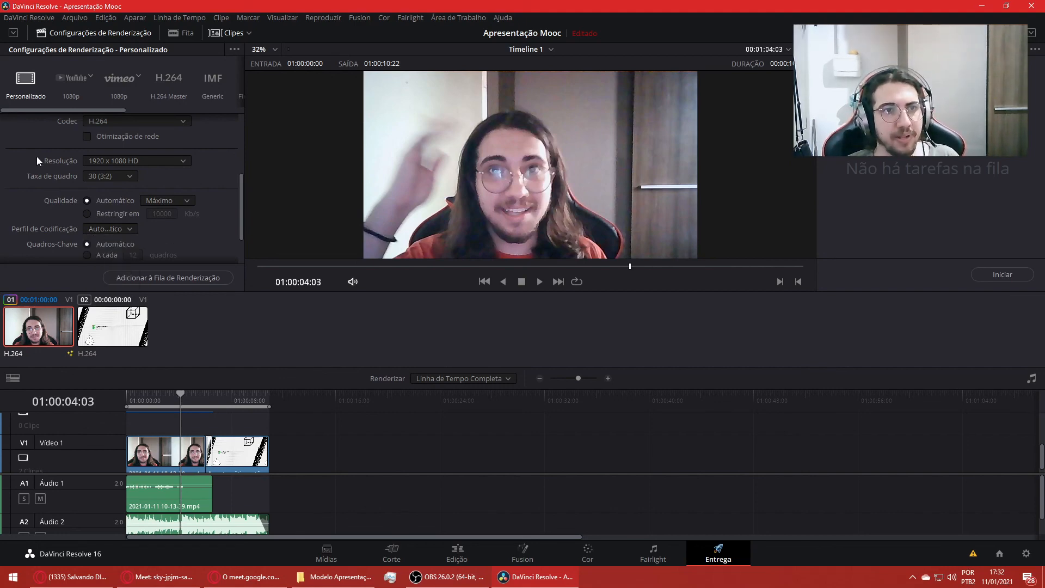
scroll(37, 159, up, 5)
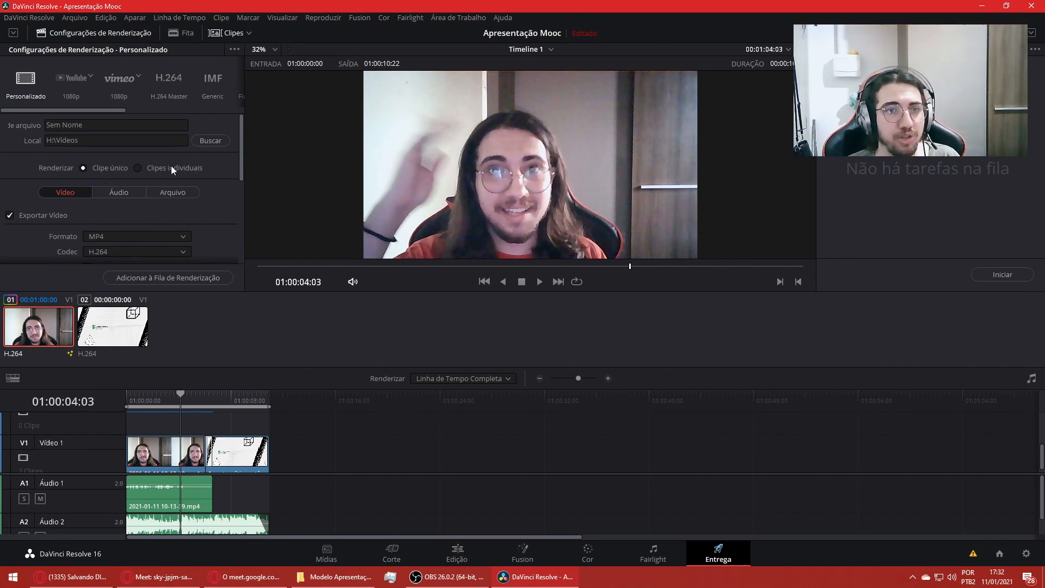
- Try Clipes individuais with the render range ending at 01:00:06:01, and return to Clipe único with the range ending at 01:00:10:16
click(149, 169)
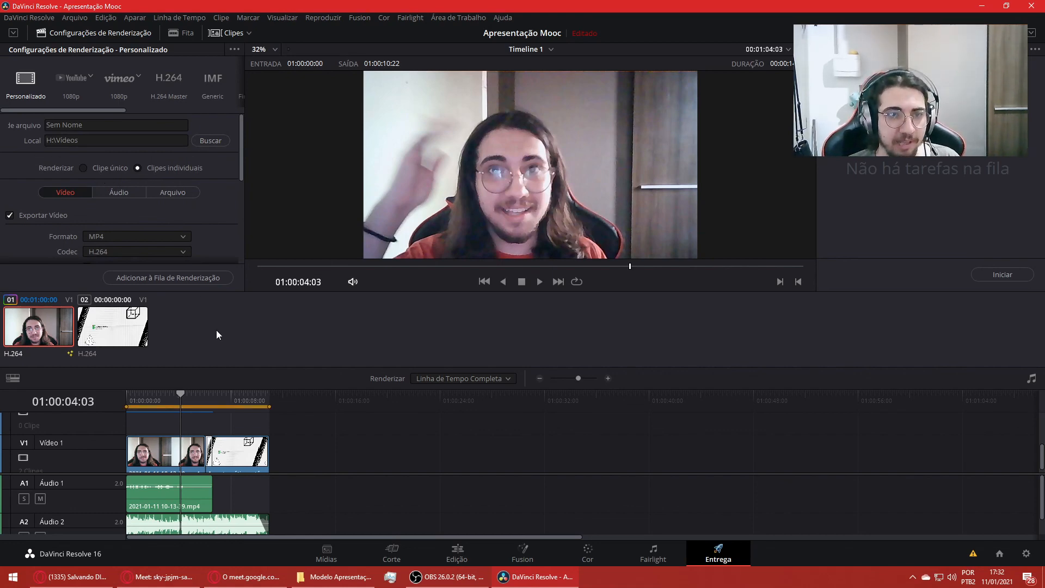
drag(269, 406, 188, 409)
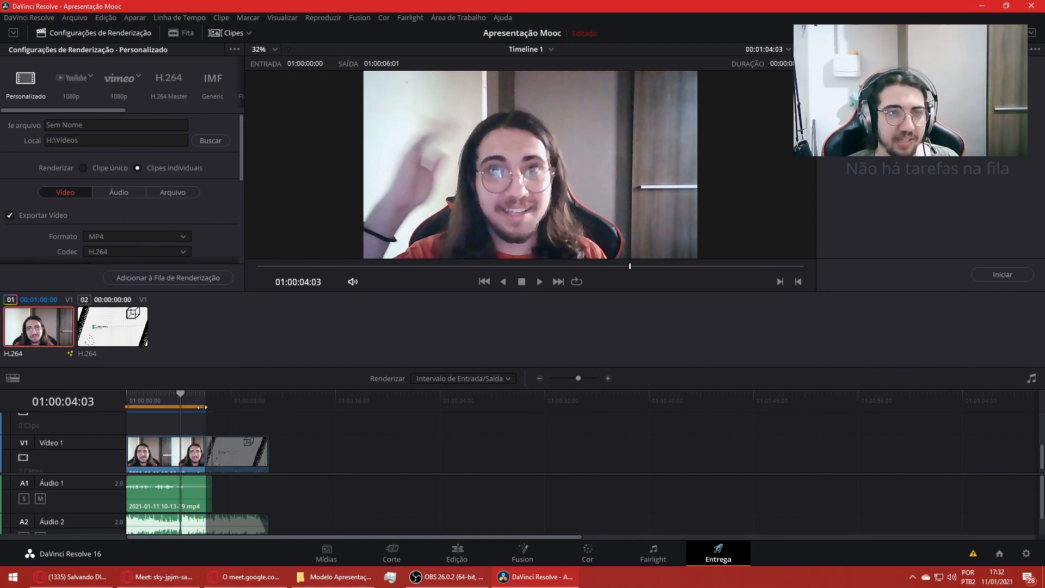
click(82, 168)
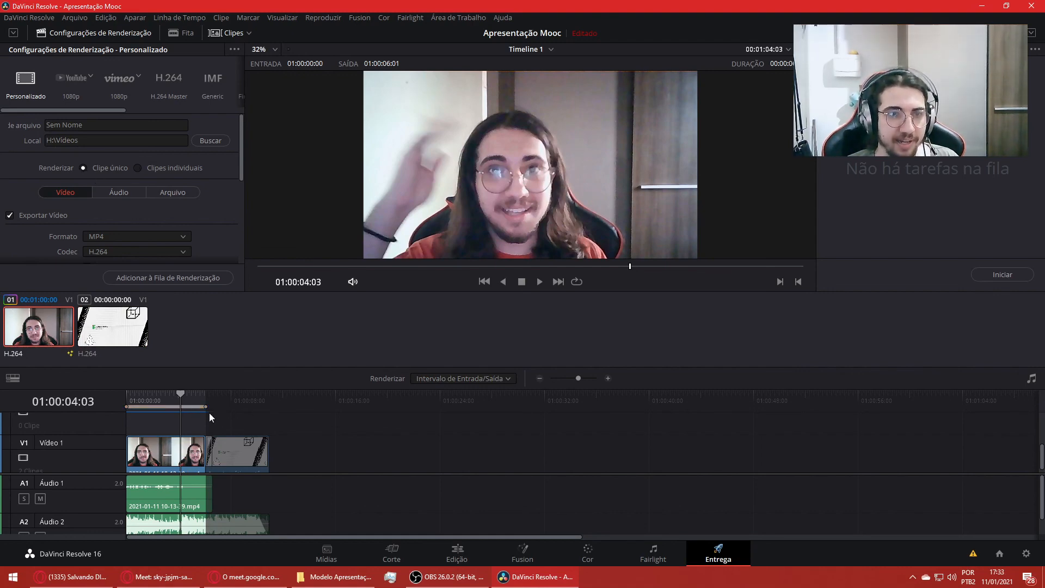
drag(209, 413, 266, 408)
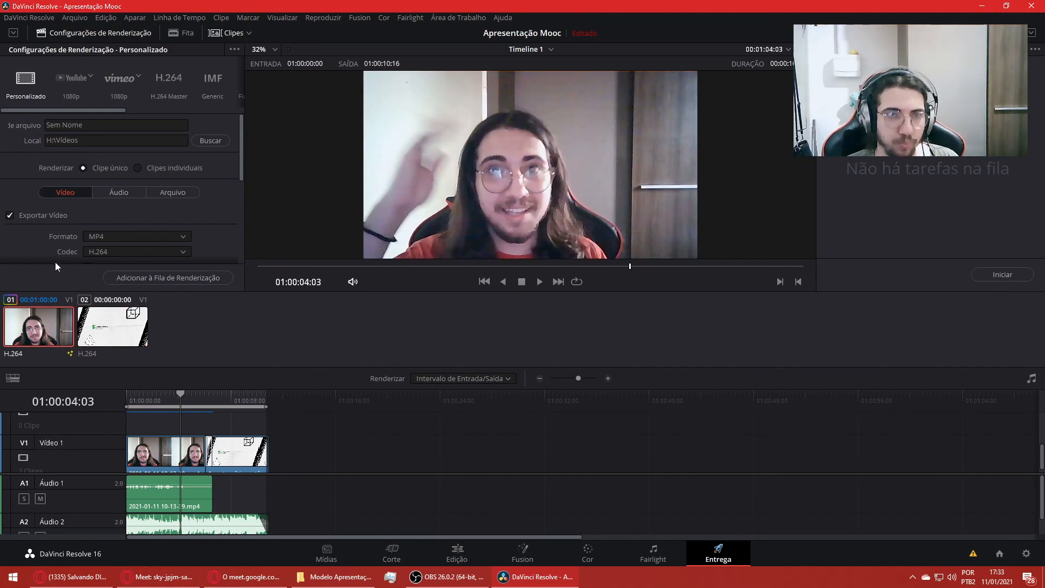
- Switch to the YouTube 1080p preset, look over its settings, and add the render to the queue
click(71, 76)
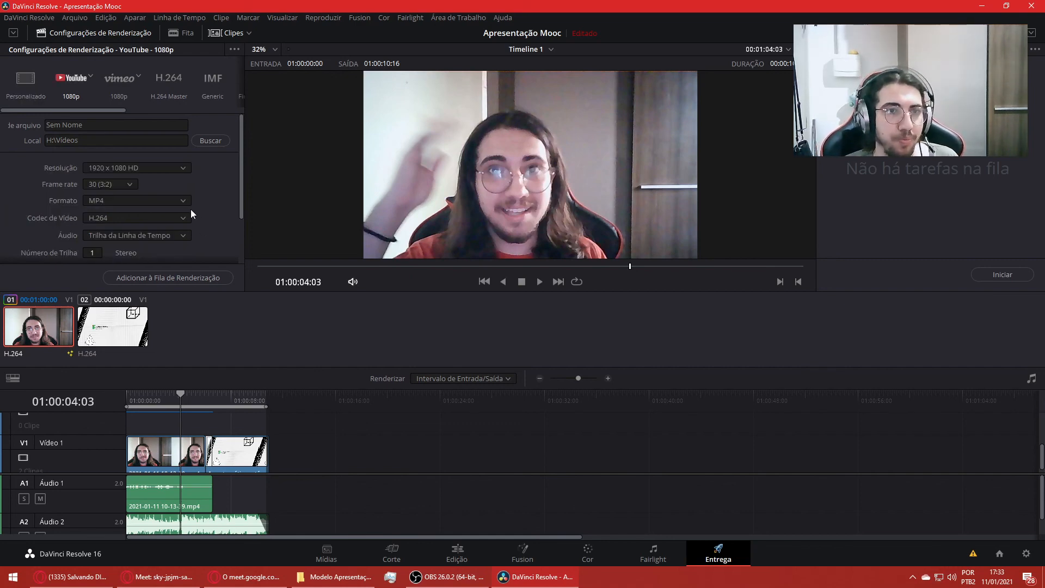
scroll(196, 210, down, 3)
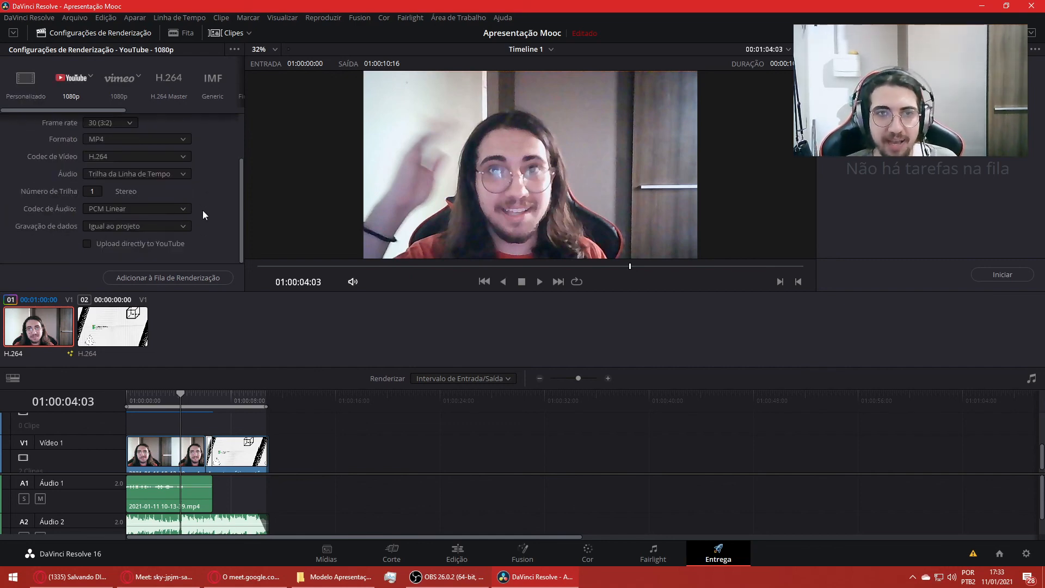
click(158, 279)
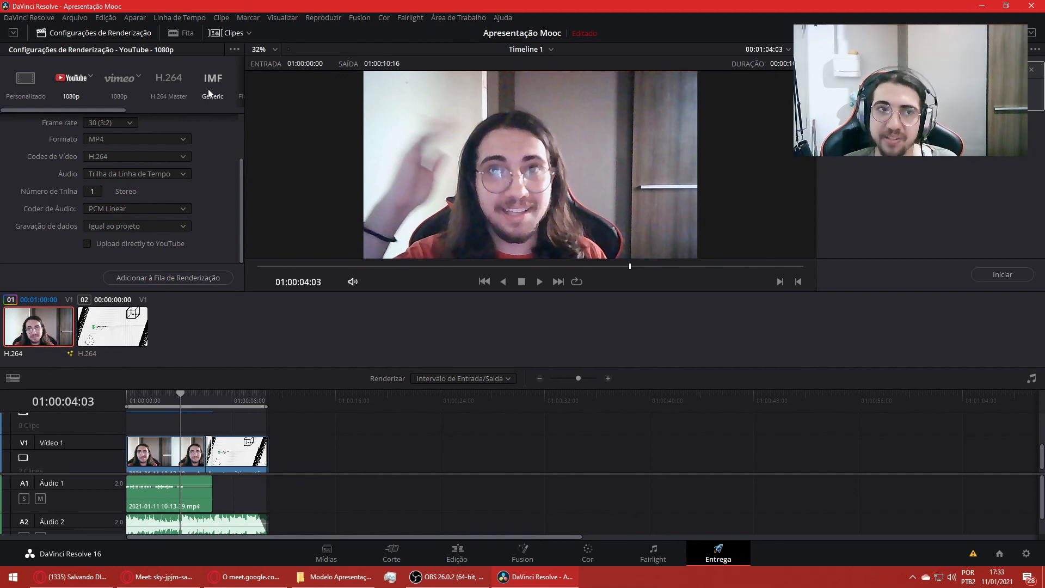
- Queue two Personalizado renders using Clipes individuais, one covering 01:00:00:00 to 01:00:06:01 and the other 01:00:06:02 to 01:00:10:22
scroll(129, 234, up, 2)
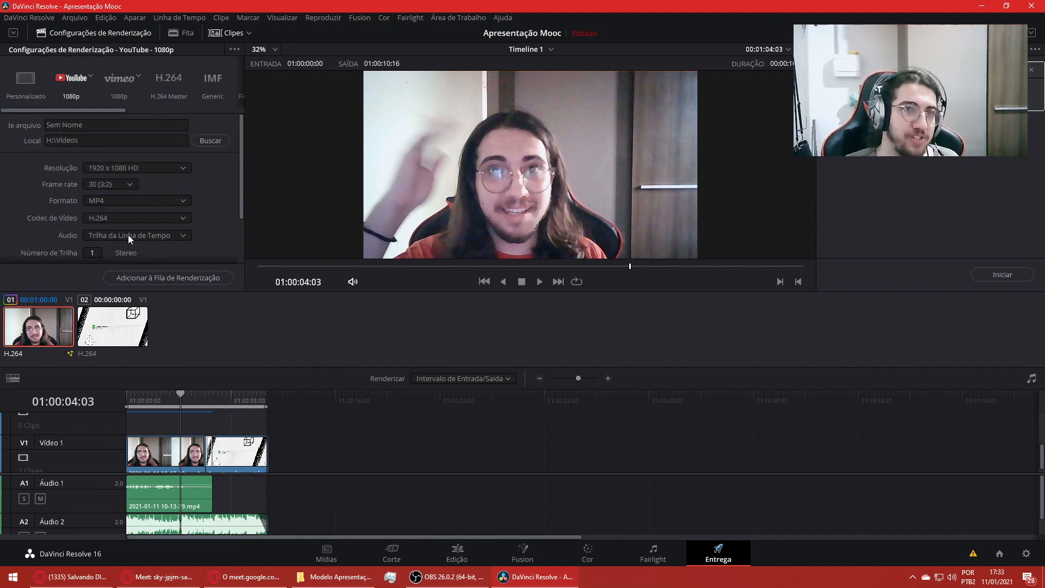
click(19, 84)
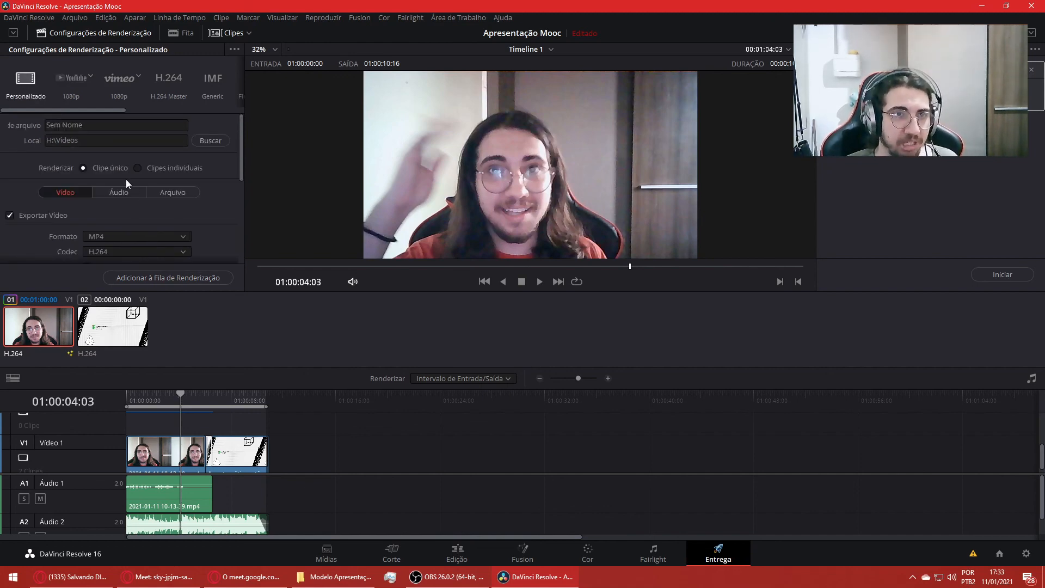
click(150, 169)
drag(270, 406, 207, 406)
click(158, 278)
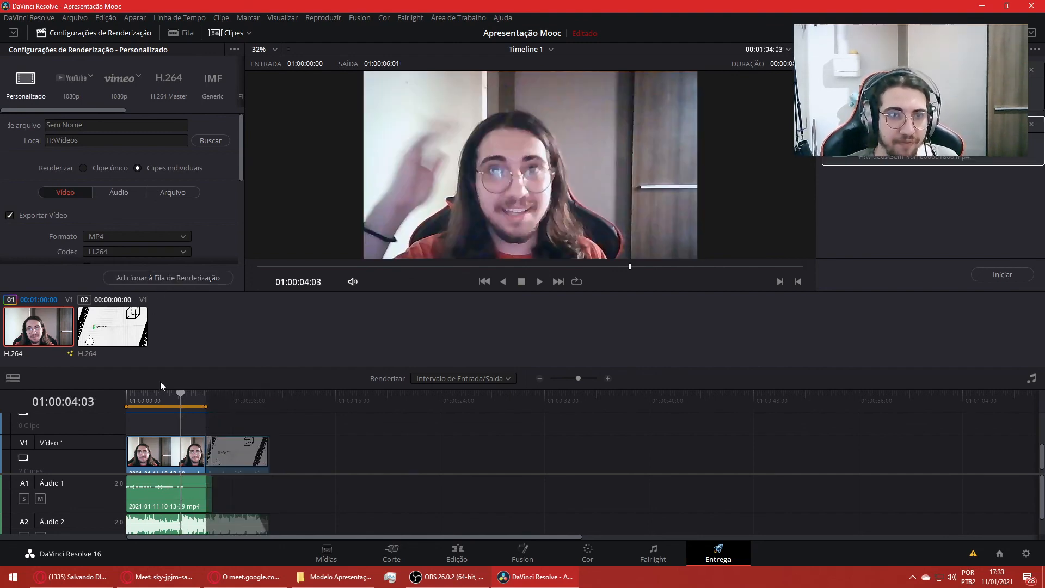
drag(129, 405, 210, 404)
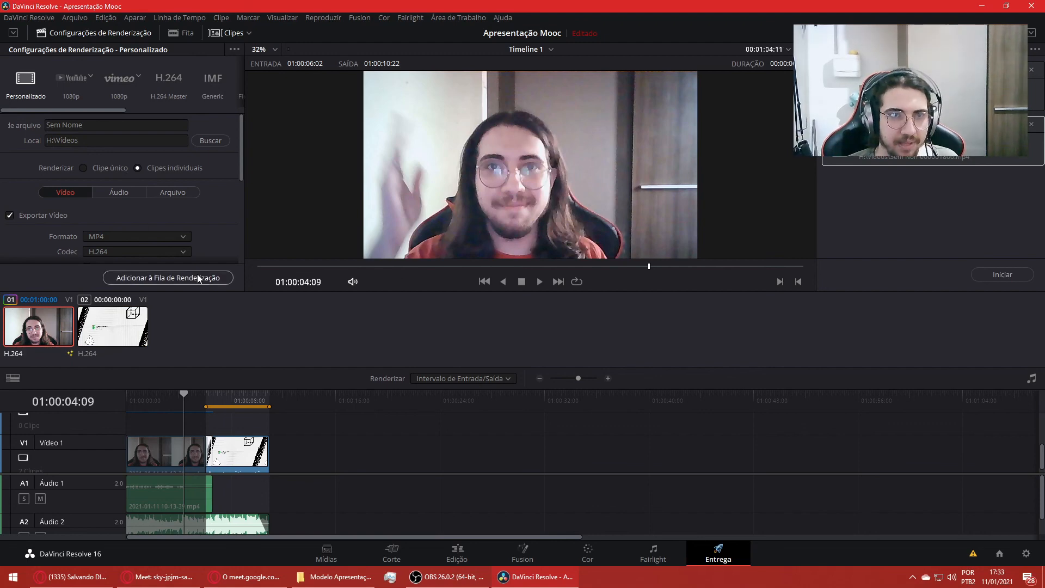
click(168, 278)
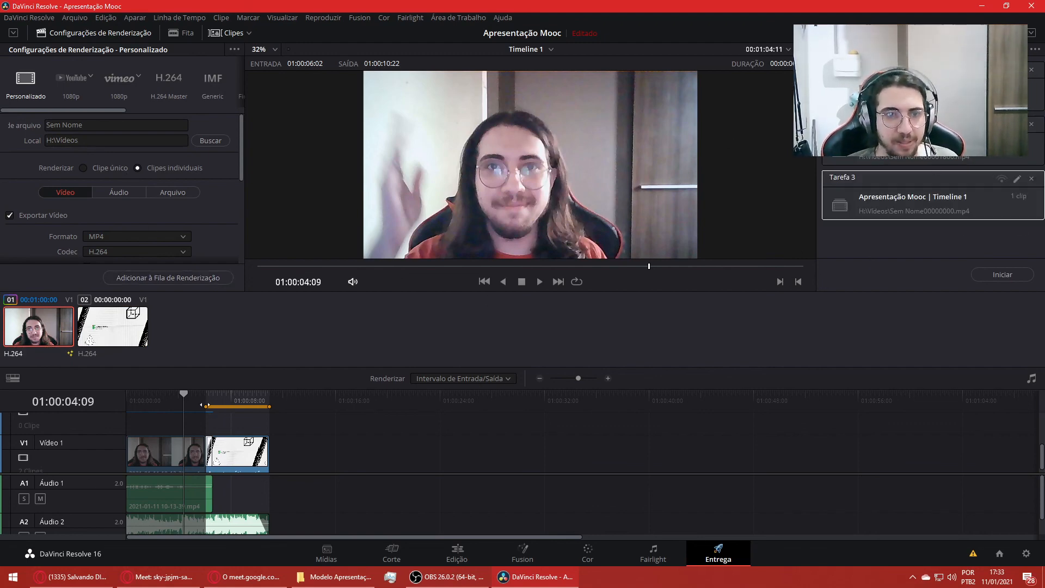
- Reset the render range to start at 01:00:00:00 and remove the two individual-clip jobs from the render queue
drag(207, 406, 127, 408)
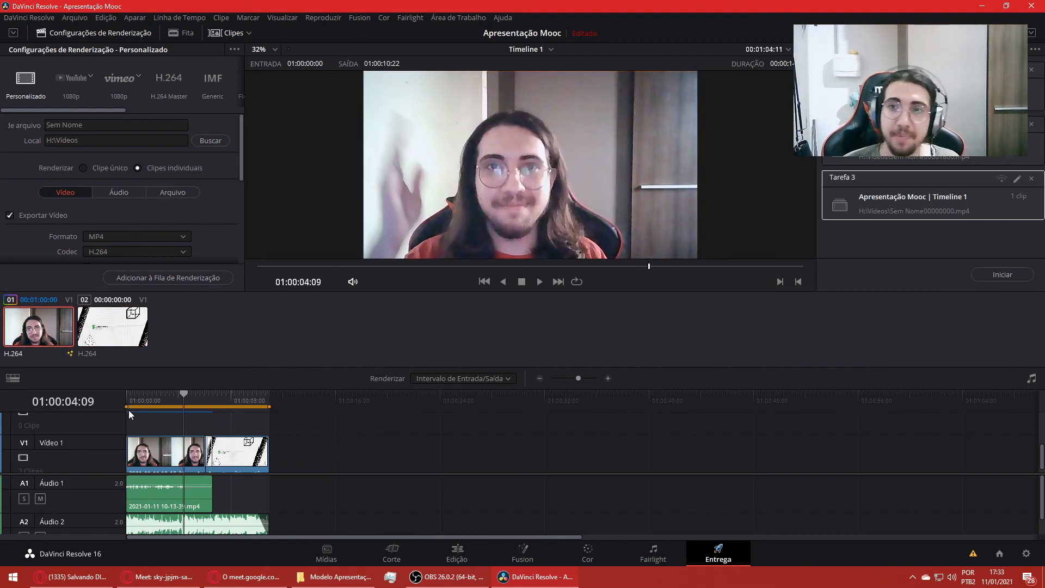
click(1031, 179)
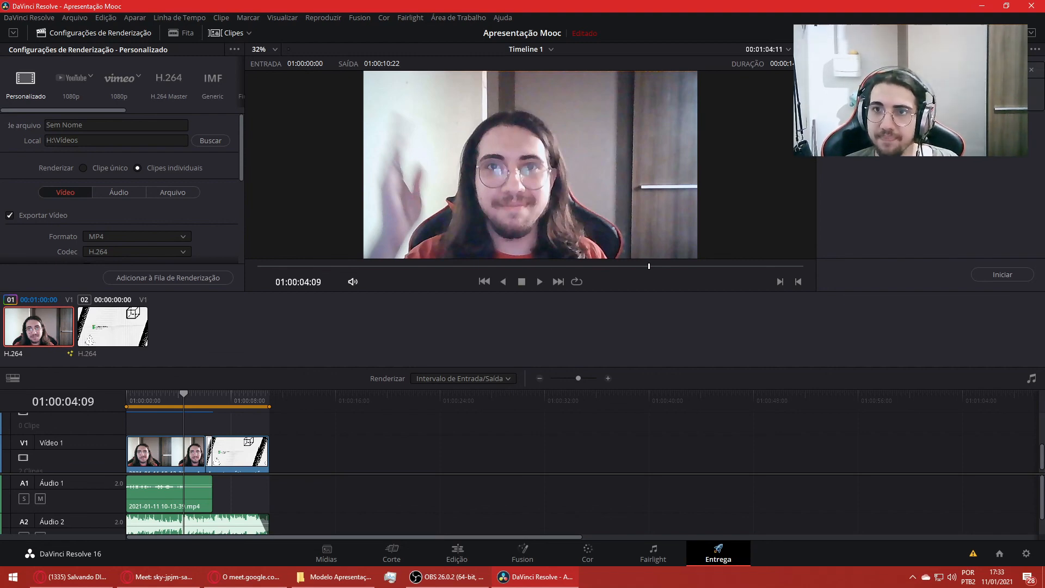
- Open the queued YouTube 1080p job for editing and examine its file name, location, video and audio settings
click(1017, 70)
click(1017, 70)
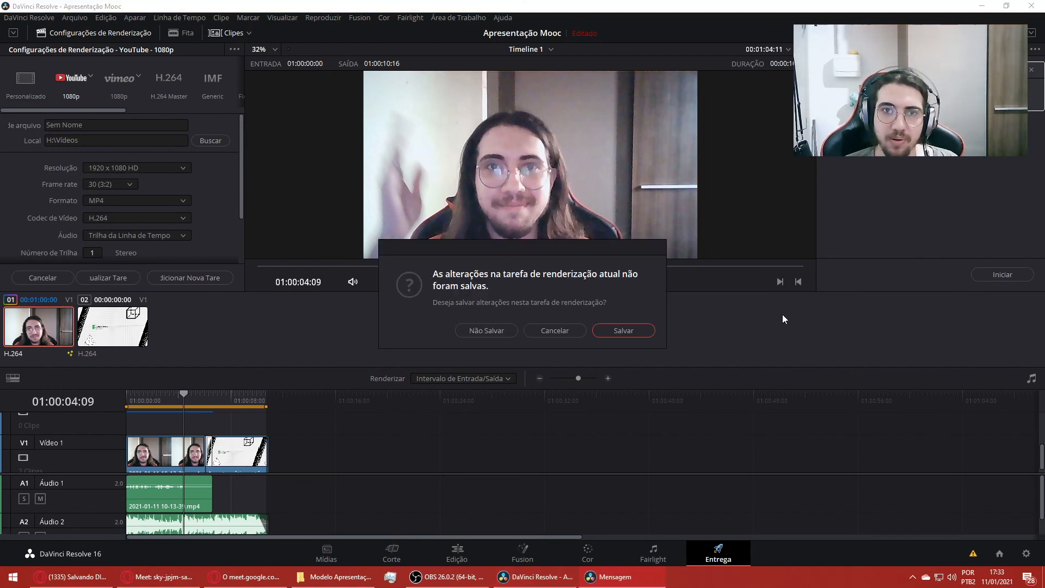
click(554, 330)
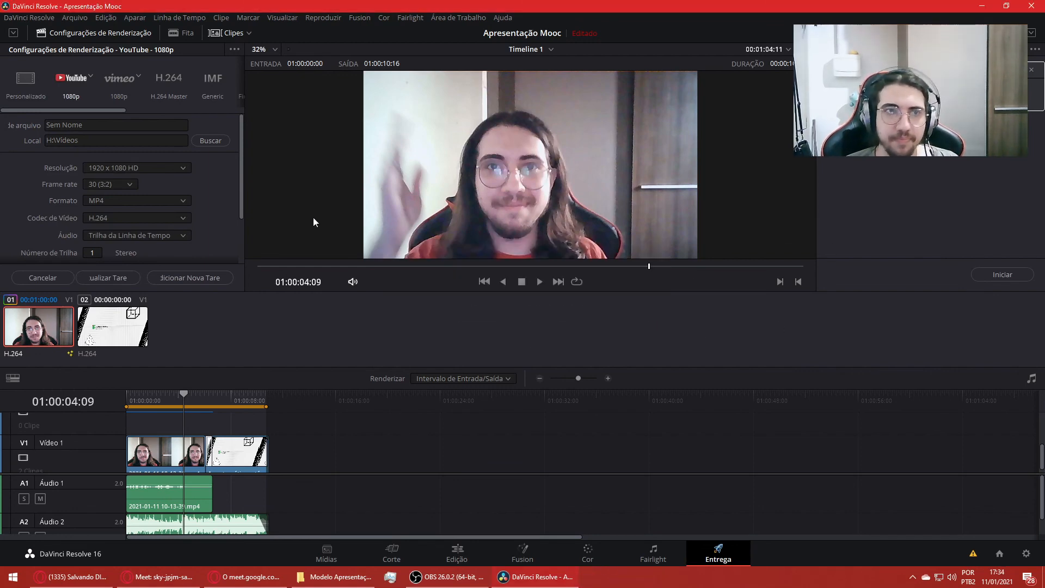
scroll(112, 176, down, 1)
scroll(112, 177, up, 1)
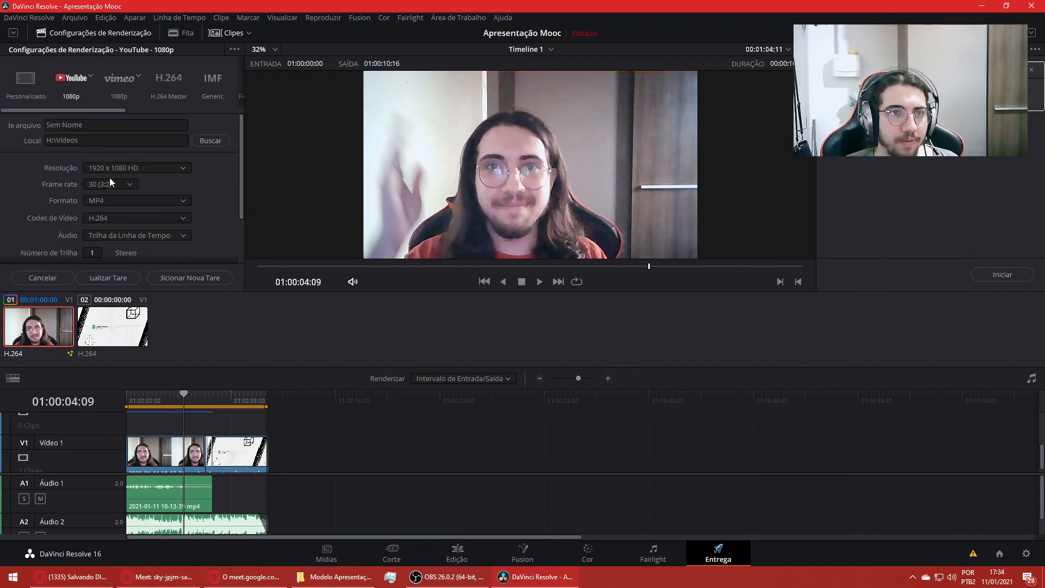
double_click(94, 129)
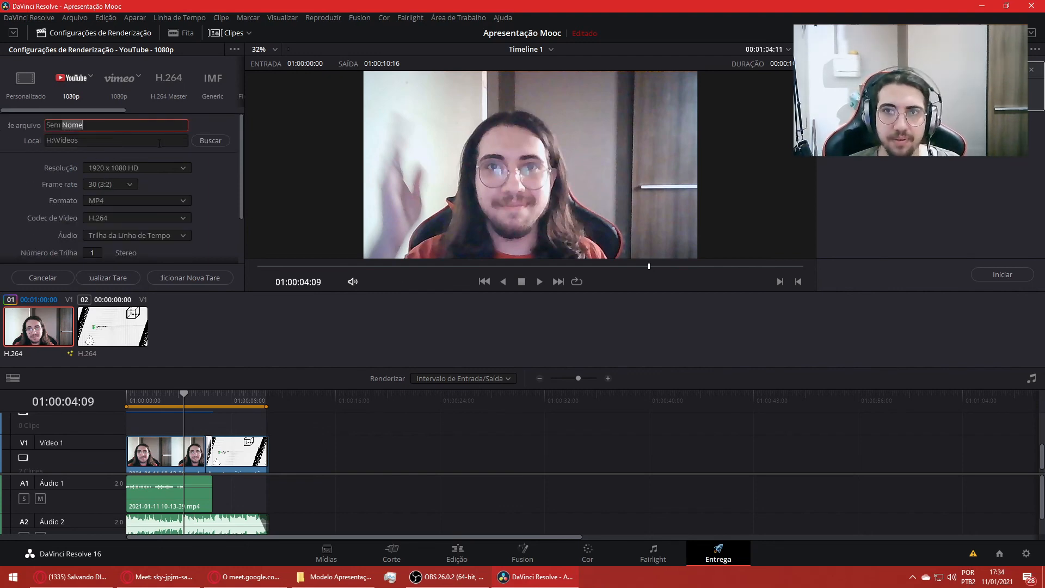
click(100, 139)
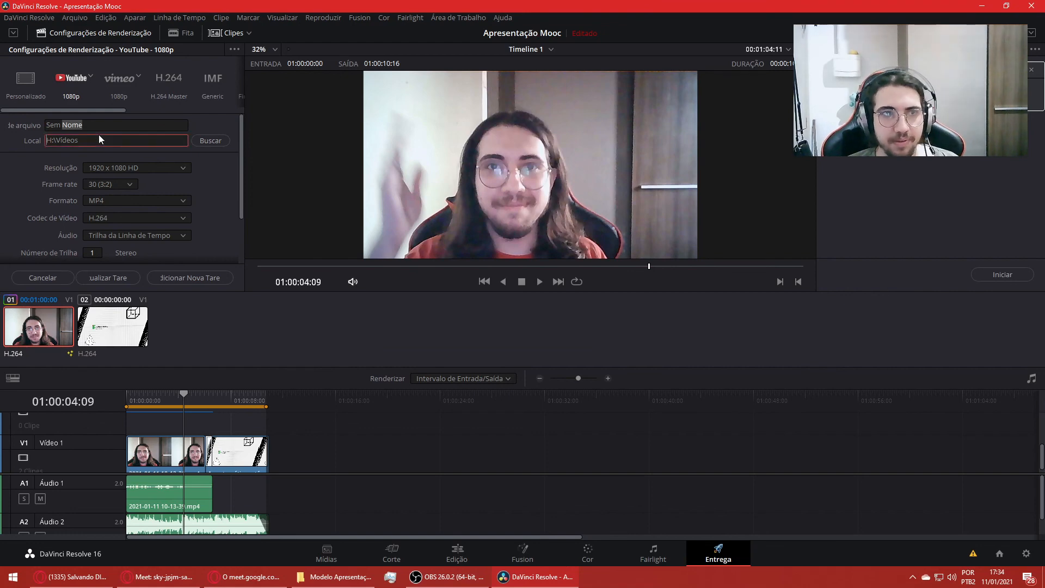
scroll(113, 203, down, 2)
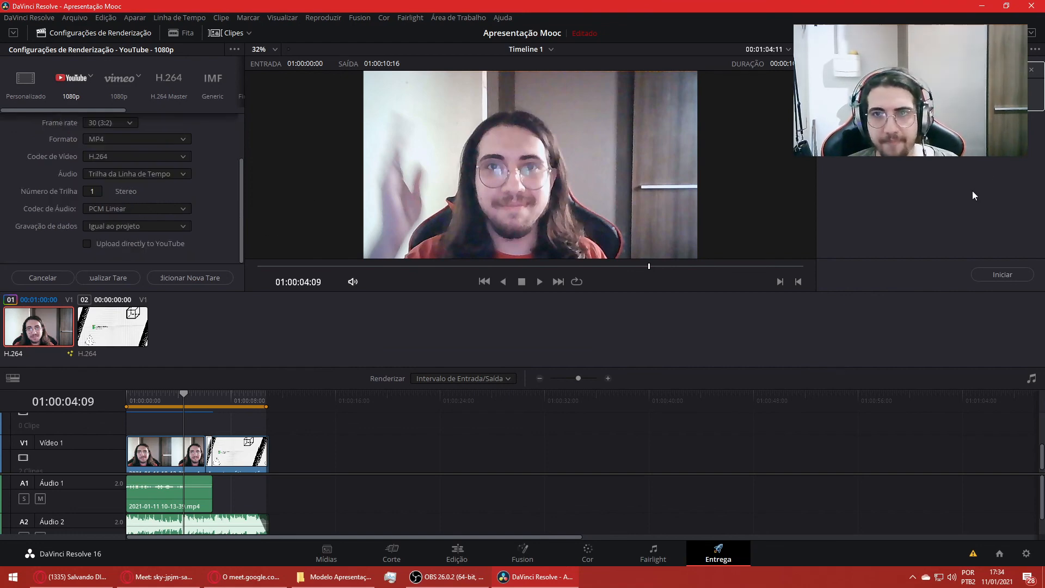
- Save the edited YouTube job and start rendering the queue
click(946, 228)
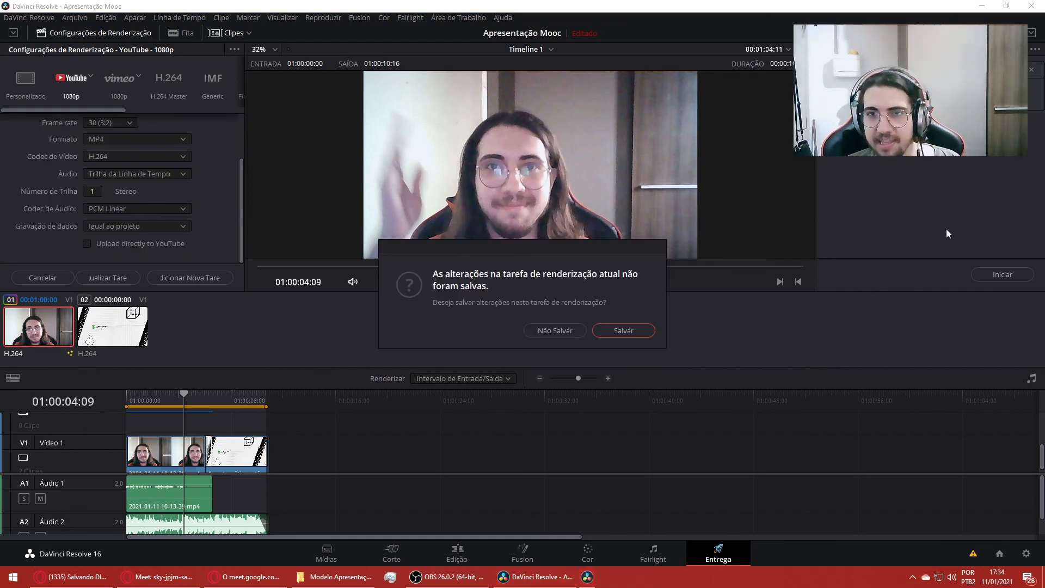
click(605, 332)
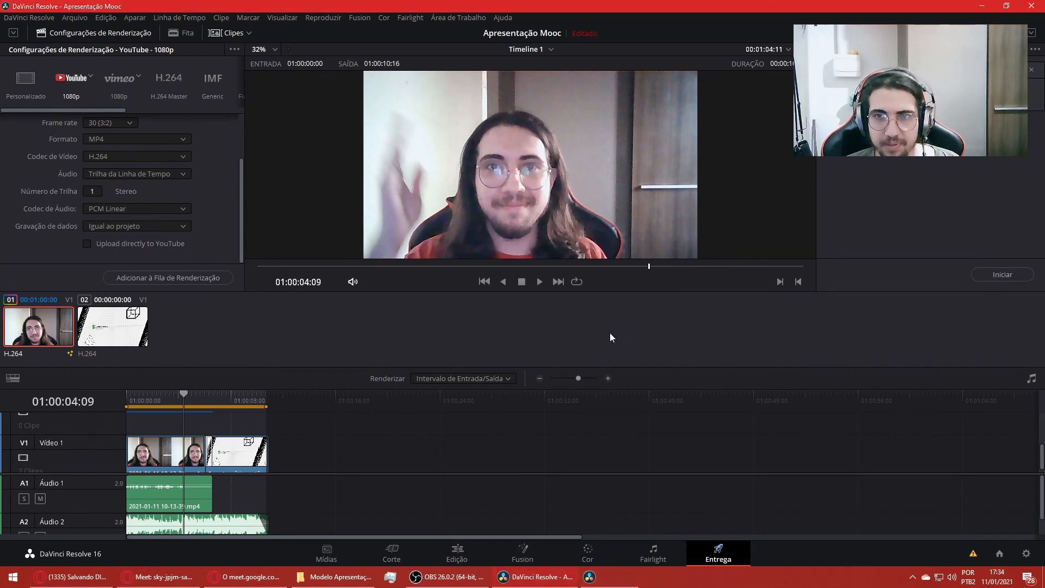
click(996, 276)
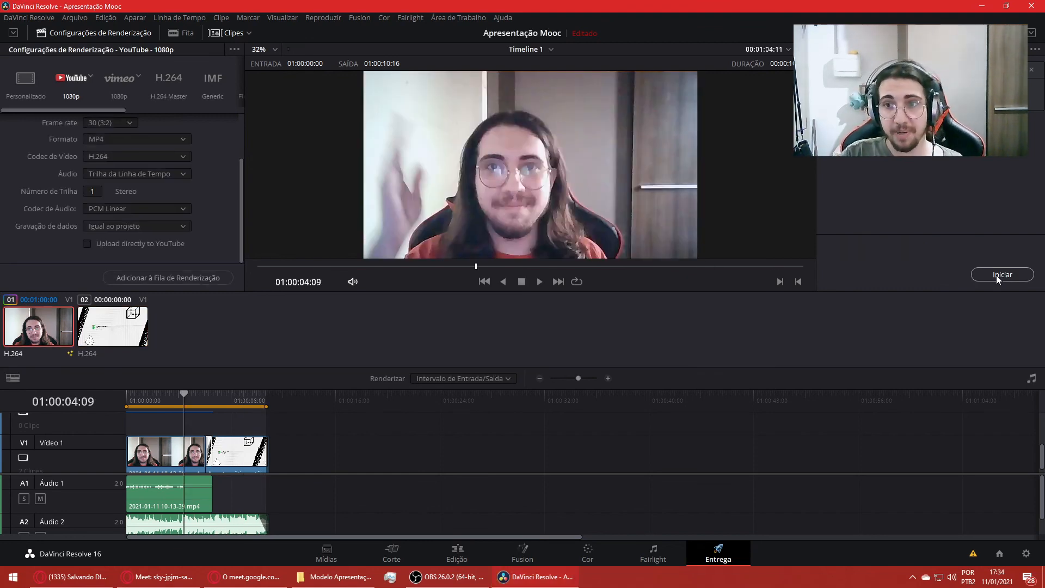
- Switch to File Explorer and open the Vídeos folder on Disco Local (H:) to find the rendered file
mouse_move(334, 576)
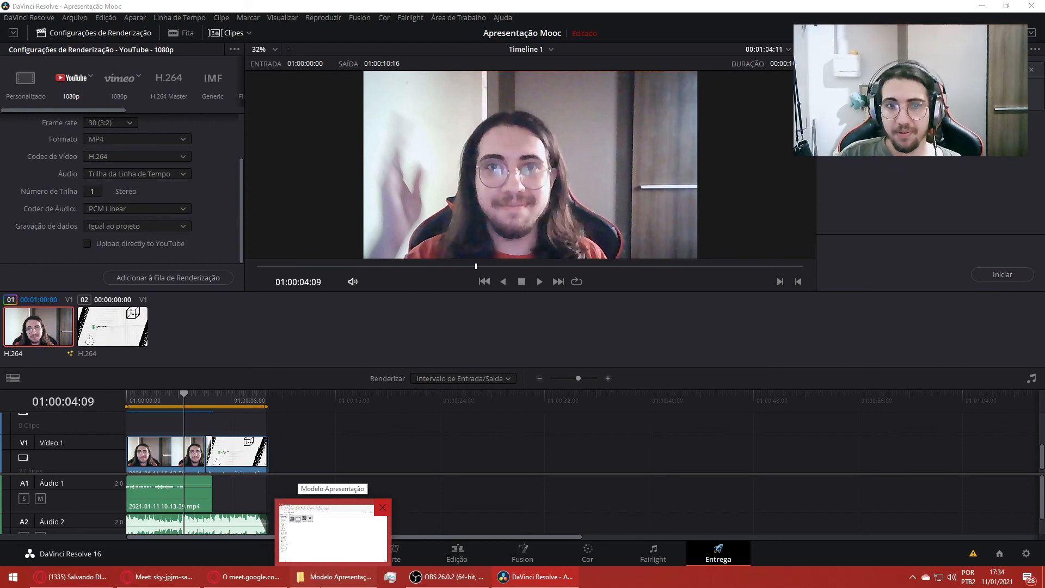
right_click(335, 576)
click(435, 581)
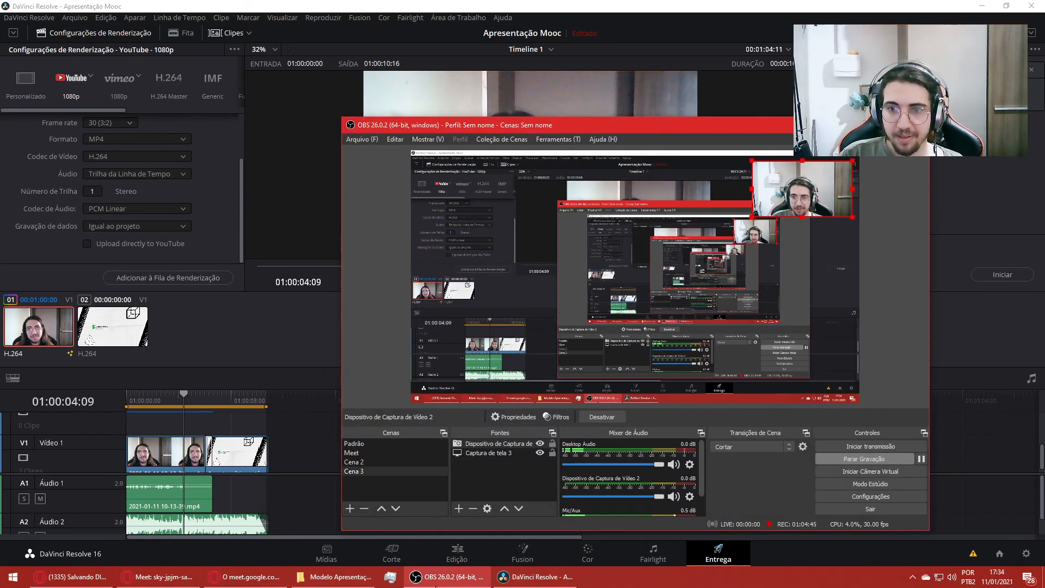
click(435, 581)
click(335, 576)
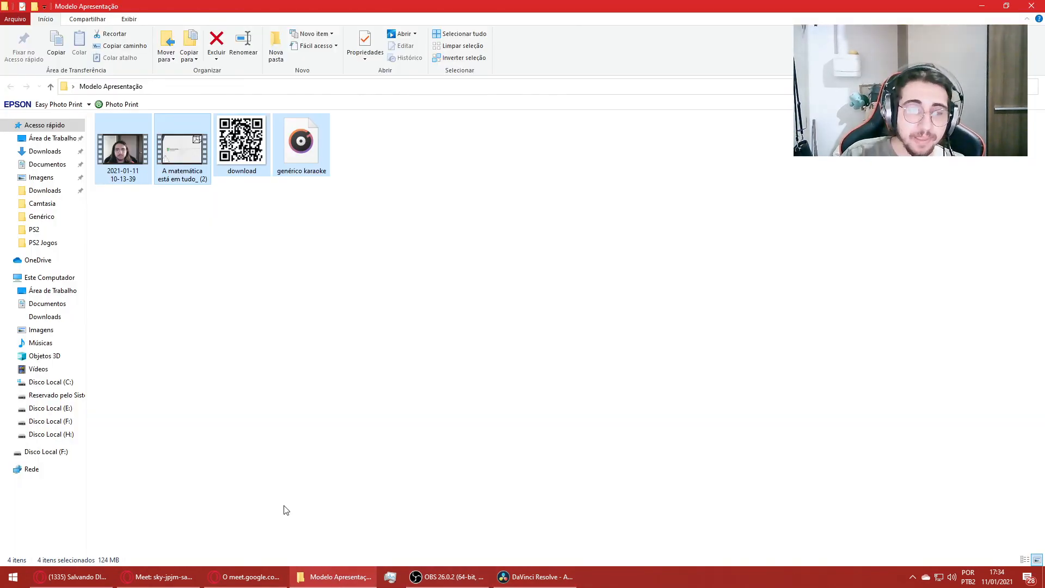
click(39, 370)
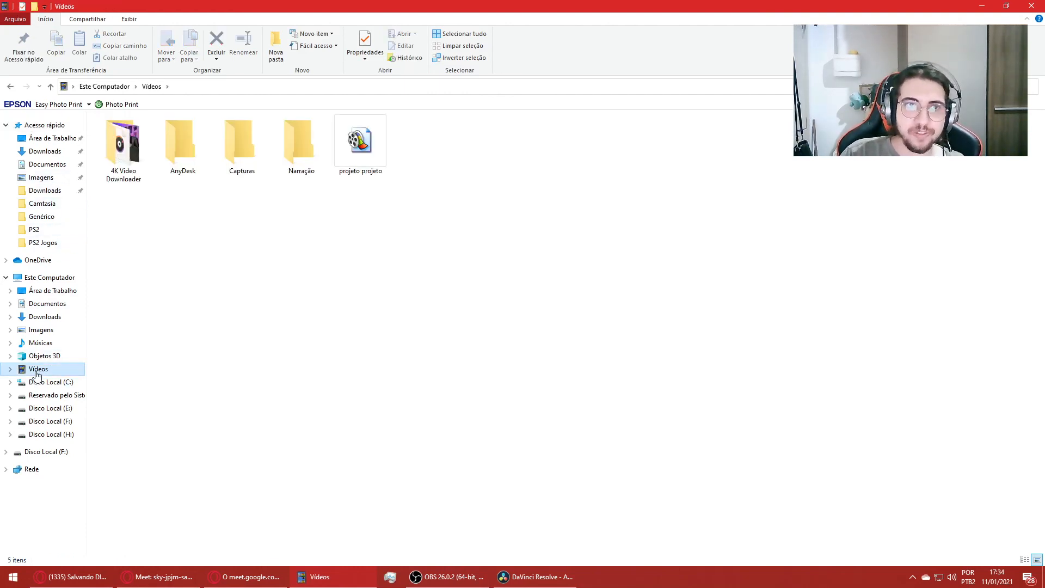
click(276, 246)
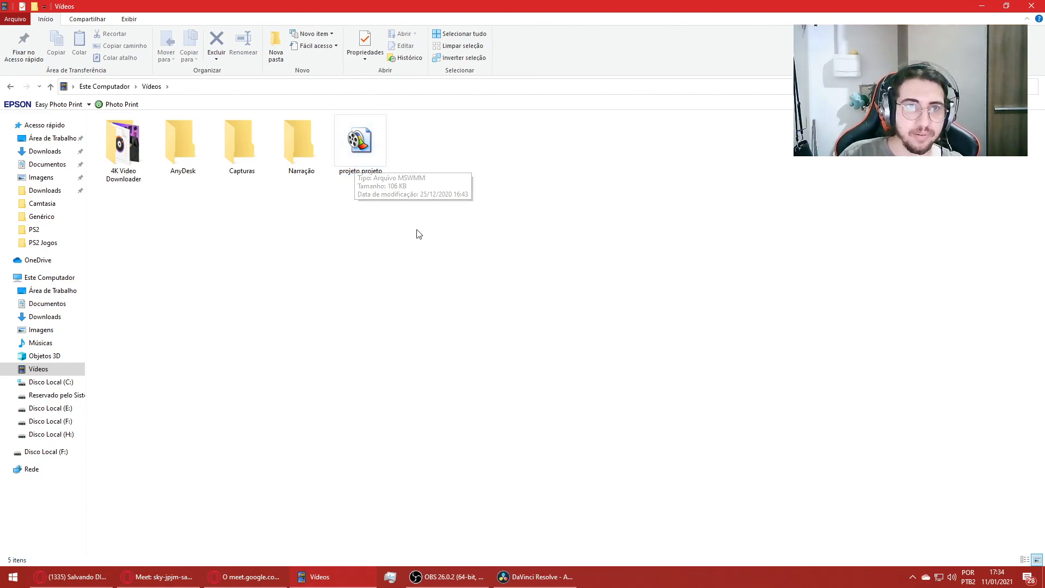
click(38, 435)
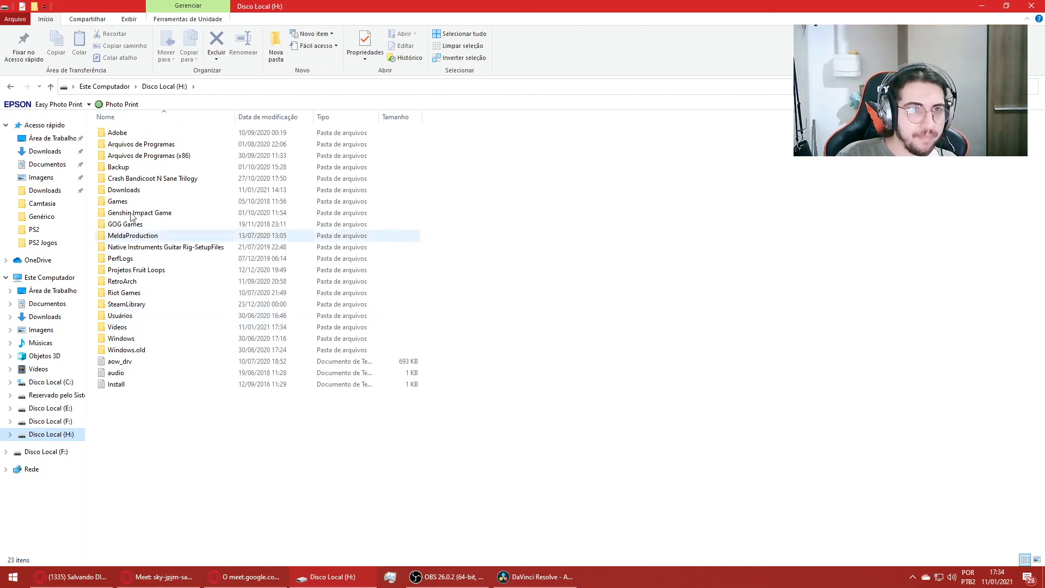
double_click(134, 328)
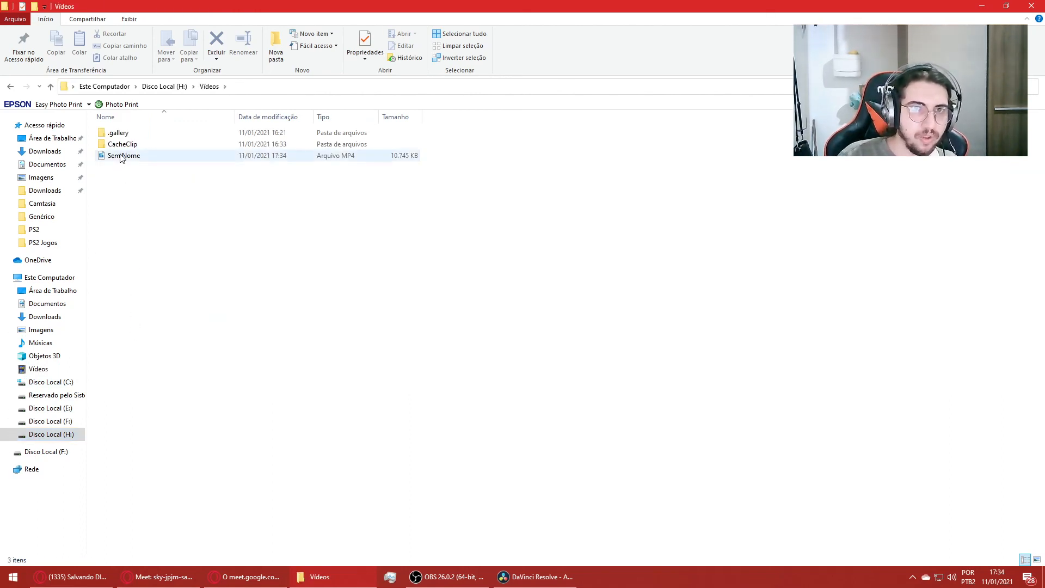
- Play the rendered Sem Nome MP4 file and raise the player's volume to 100
double_click(117, 156)
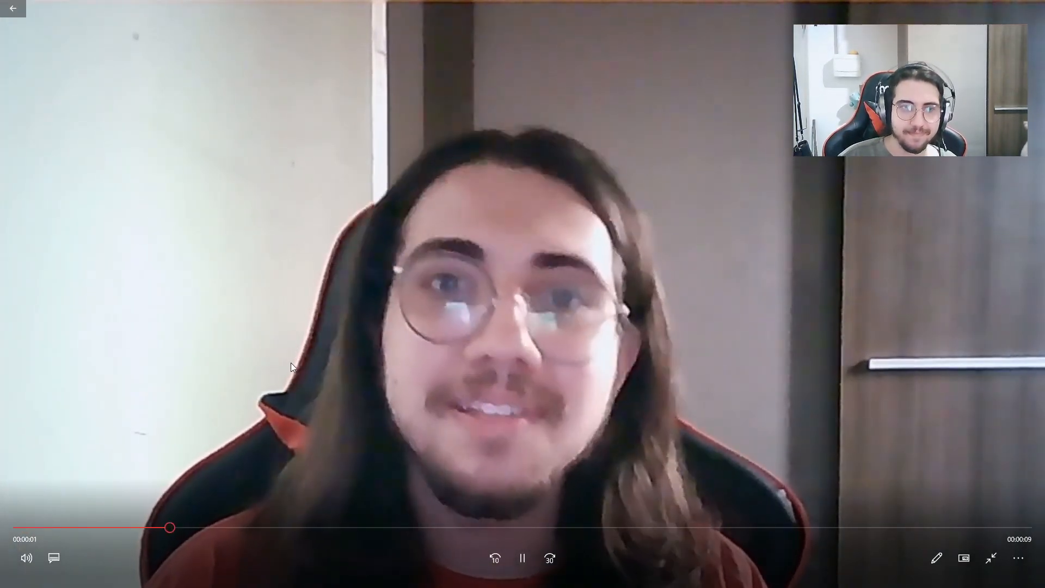
click(26, 558)
drag(110, 523, 234, 524)
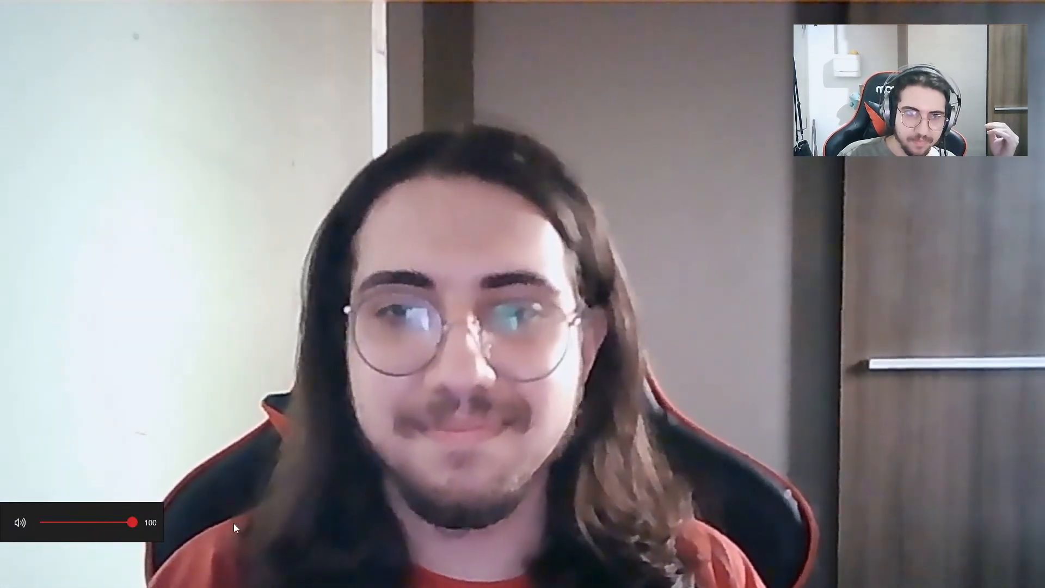